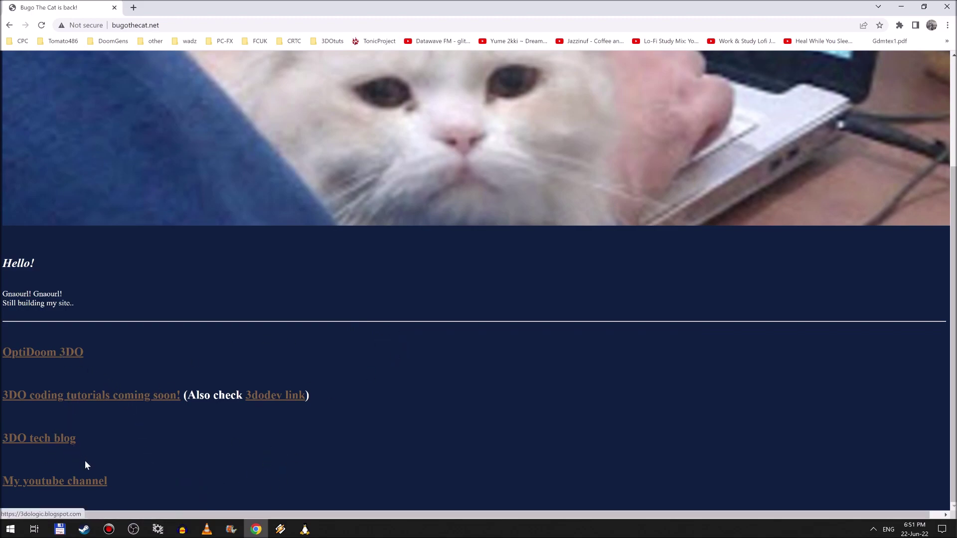
# - Open the OptiDoom 3DO page, check its WAD compatibility page and return to the main OptiDoom page
pyautogui.click(55, 356)
pyautogui.scroll(-15, 135, 324)
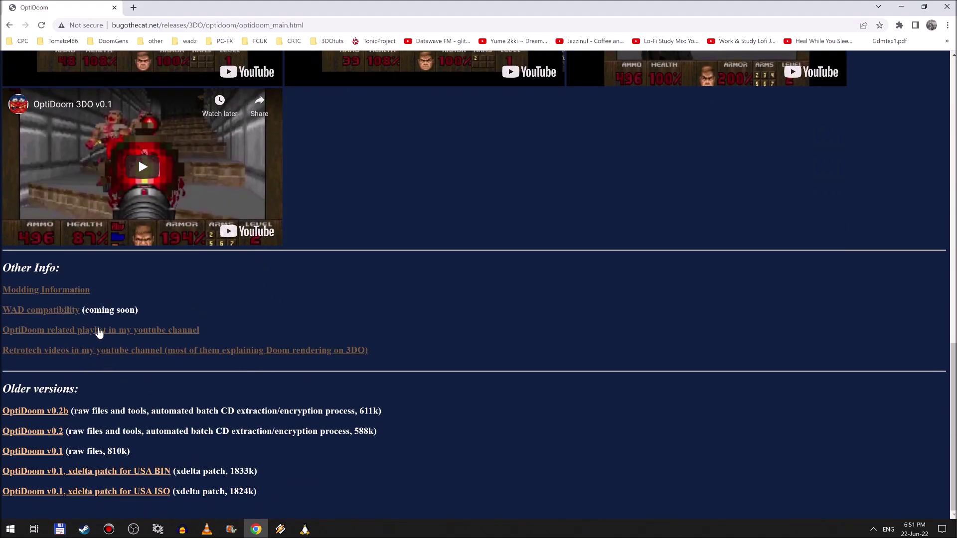
pyautogui.click(54, 308)
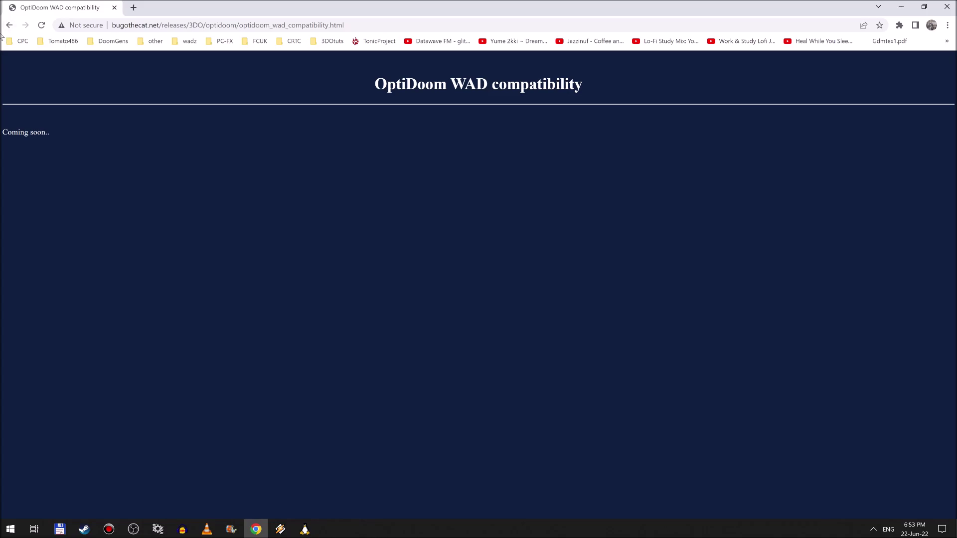
pyautogui.click(10, 25)
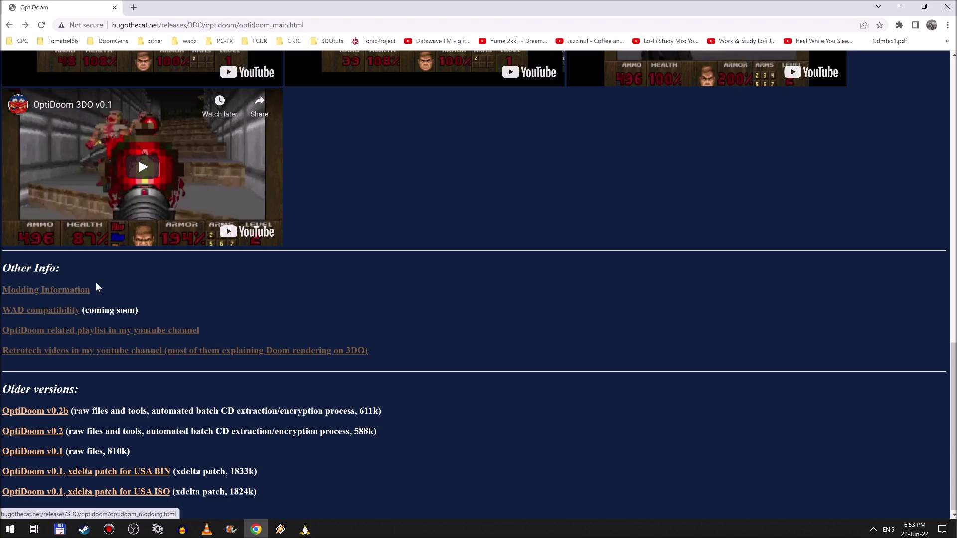
# - Download the OptiDoom Modding Files from the Modding Information page and return to the main OptiDoom page
pyautogui.click(45, 294)
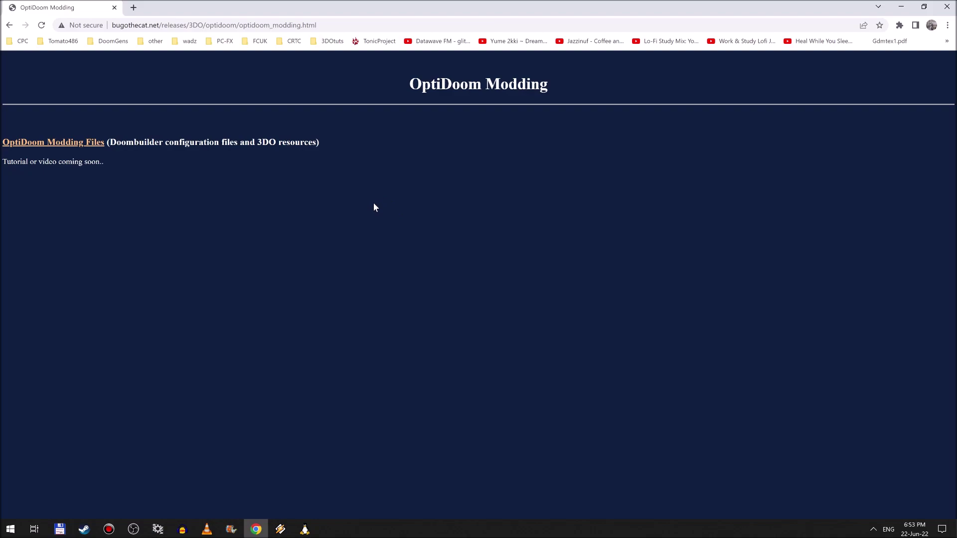
pyautogui.click(79, 143)
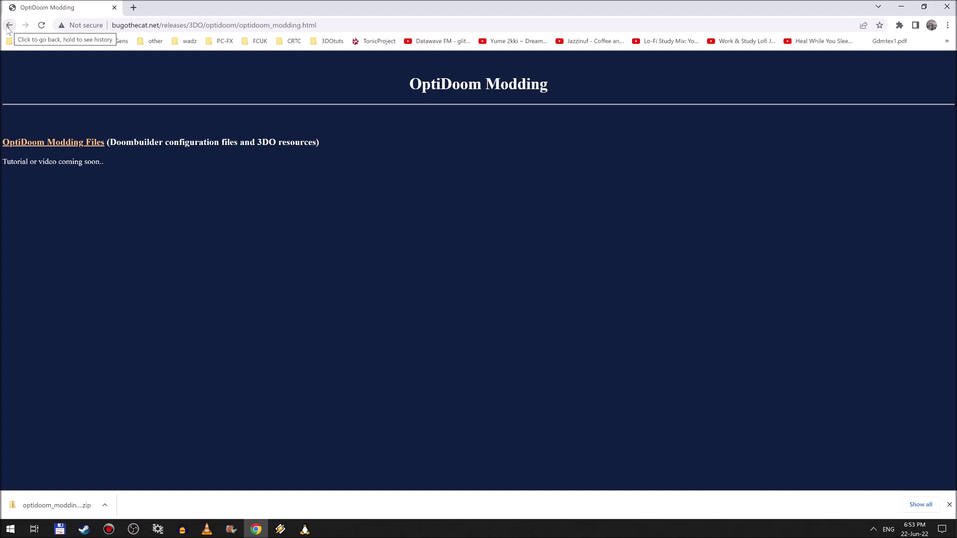
pyautogui.click(8, 25)
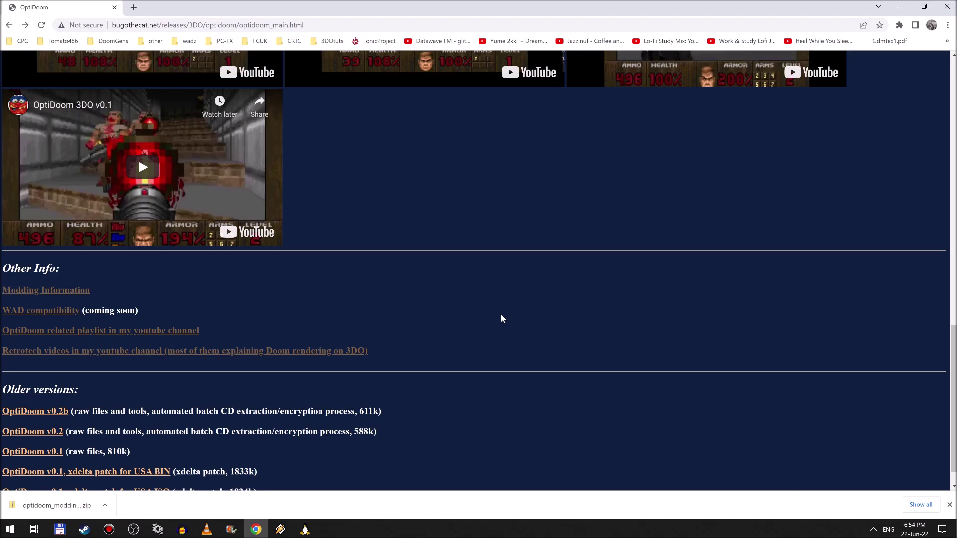
# - Download the OptiDoom ISO and the OptiDoom minimal package from the page's files section
pyautogui.scroll(10, 501, 313)
pyautogui.scroll(-1, 406, 359)
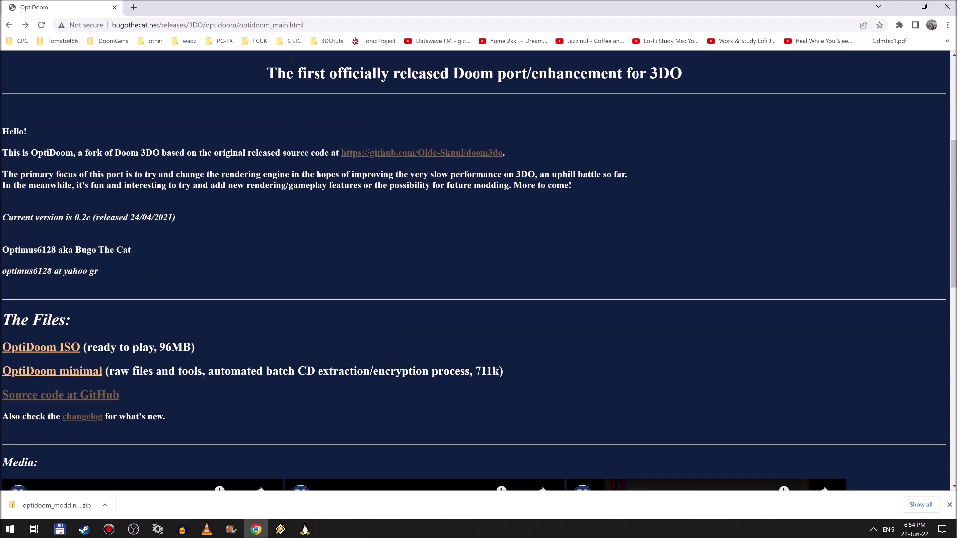
pyautogui.moveTo(74, 218); pyautogui.dragTo(91, 217)
pyautogui.click(199, 219)
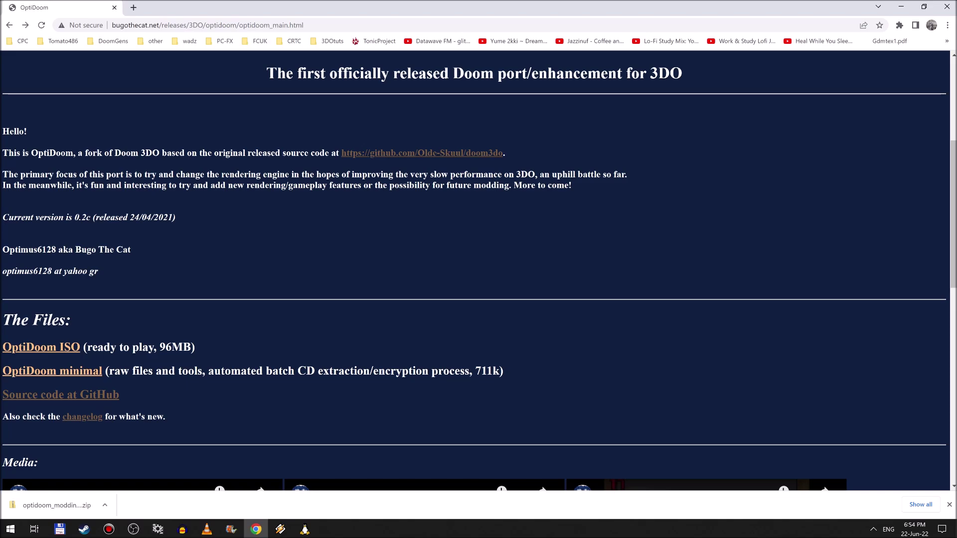
pyautogui.click(76, 351)
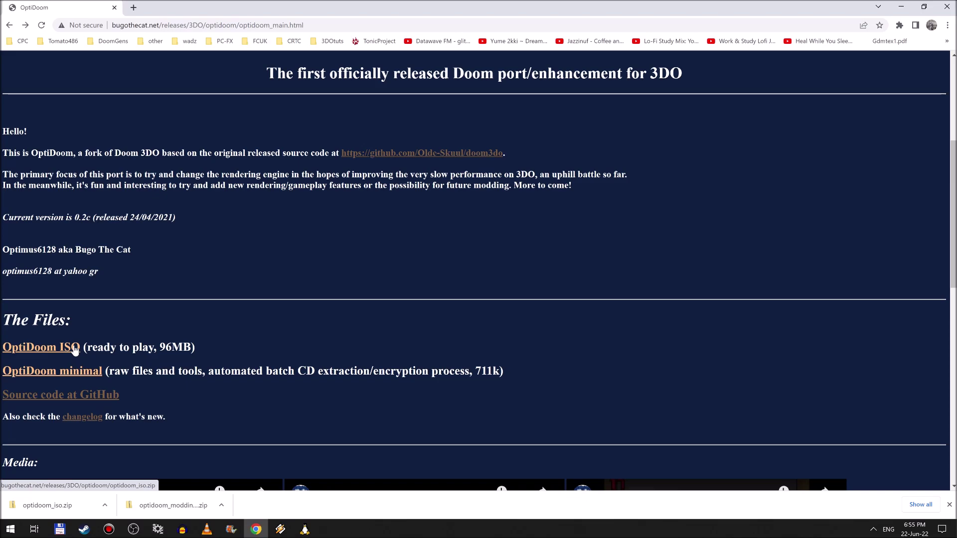
pyautogui.click(77, 379)
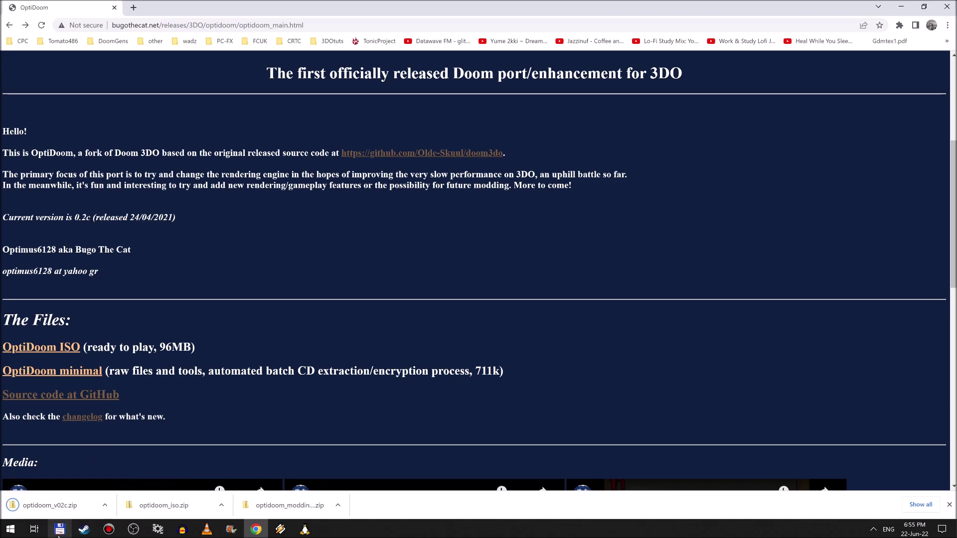
# - Switch to Total Commander and copy the Doom (1995)(Art Data)(US)[!] ISO from the 3DO ISOs folder into Downloads
pyautogui.moveTo(58, 533)
pyautogui.click(59, 529)
pyautogui.click(319, 320)
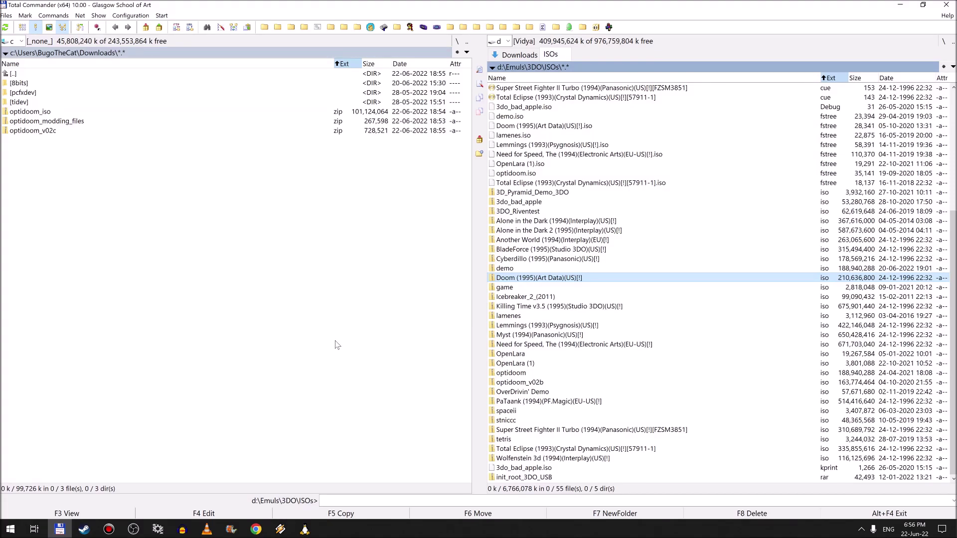
pyautogui.press('space')
pyautogui.press('space')
pyautogui.press('space')
pyautogui.press('F5')
pyautogui.press('Return')
pyautogui.press('Tab')
pyautogui.press('Tab')
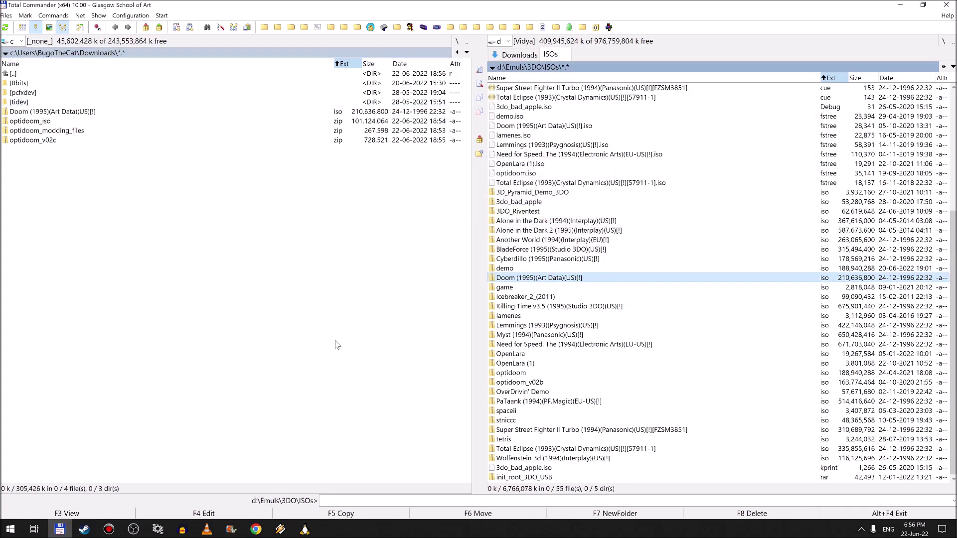
# - Close the ISOs folder tab so that both file panels list the Downloads folder
pyautogui.hotkey('ctrl', 'w')
pyautogui.press('Tab')
pyautogui.press('Down')
pyautogui.press('Down')
pyautogui.press('Down')
pyautogui.press('Up')
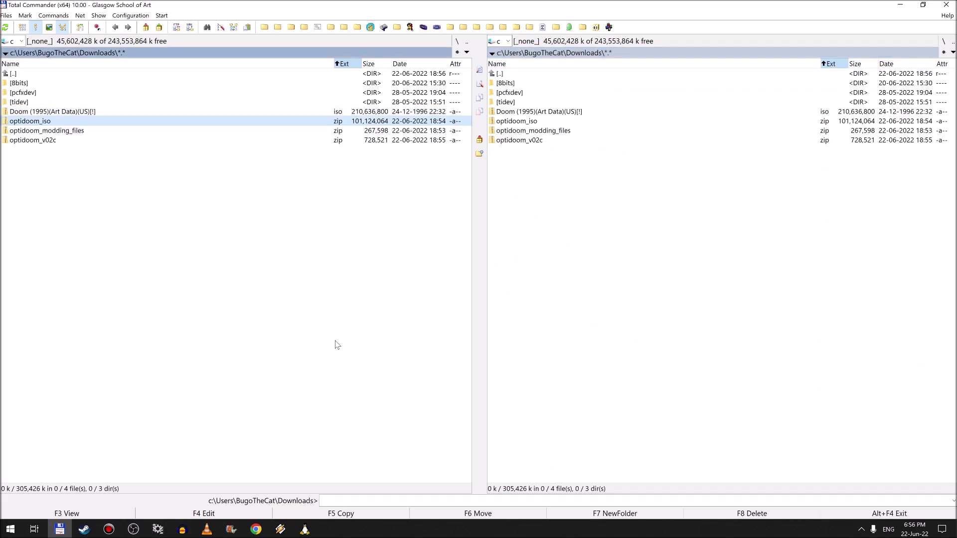
# - Unpack the optidoom_v02c folder from optidoom_v02c.zip into the Downloads folder
pyautogui.press('Down')
pyautogui.press('Down')
pyautogui.press('Up')
pyautogui.press('Up')
pyautogui.press('Down')
pyautogui.press('Down')
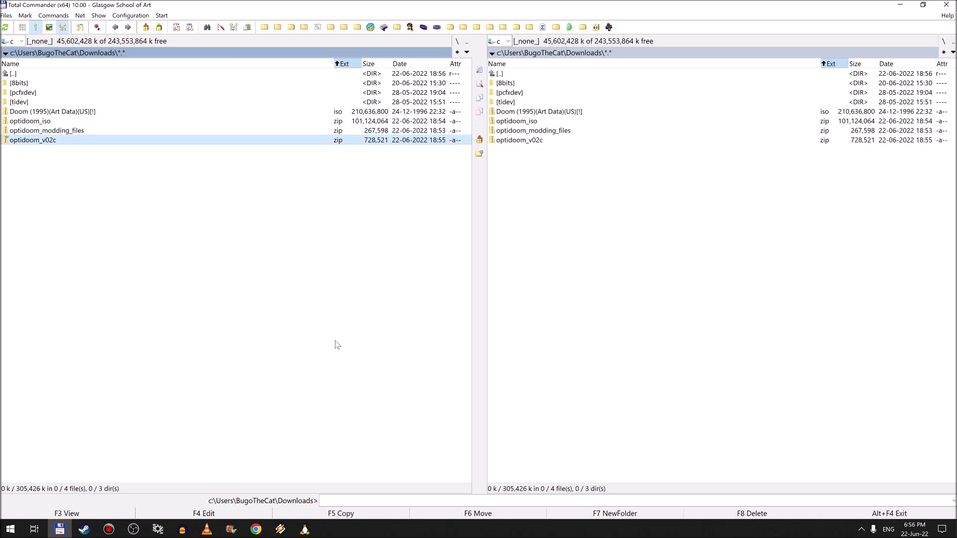
pyautogui.press('Return')
pyautogui.press('Return')
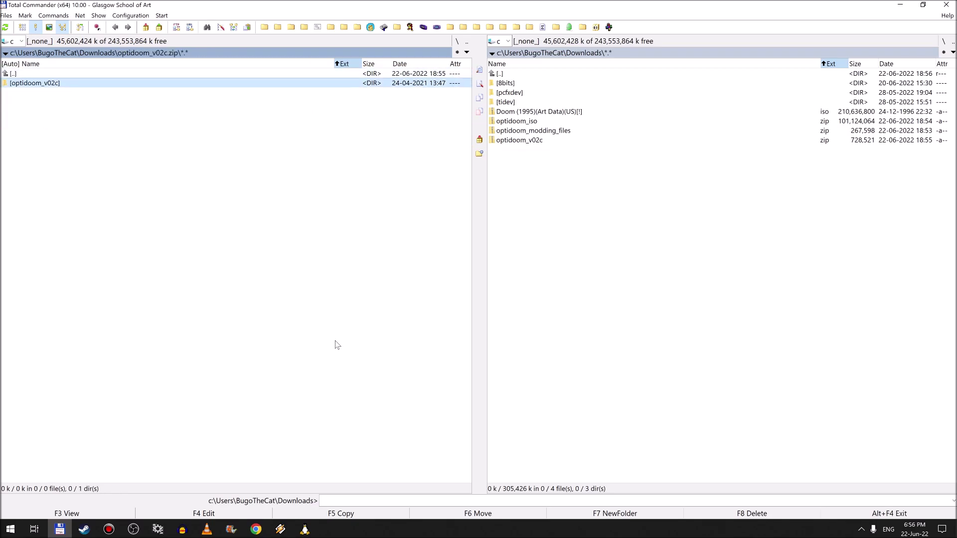
pyautogui.press('F5')
pyautogui.press('Return')
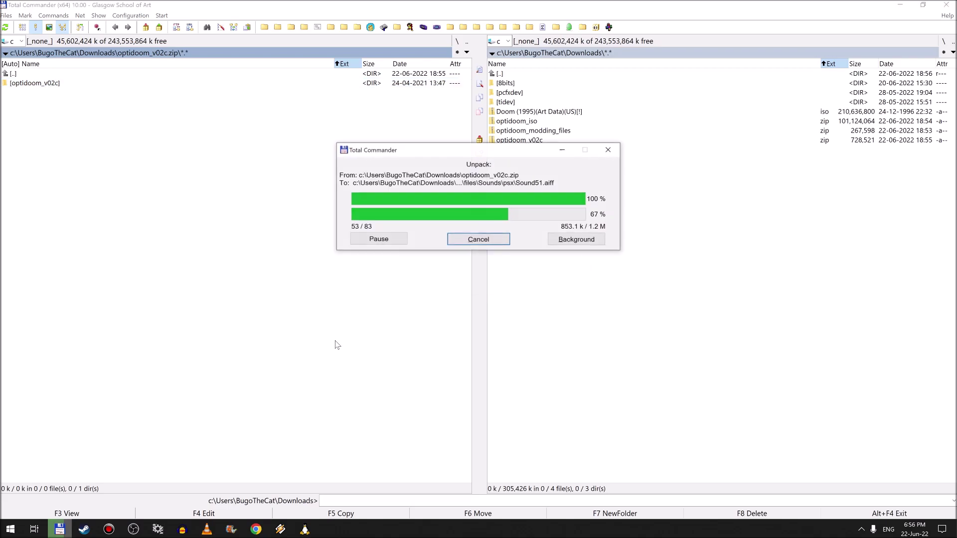
# - Open the unpacked optidoom_v02c folder in the second panel and return the first panel from the archive to Downloads
pyautogui.press('Tab')
pyautogui.press('Down')
pyautogui.press('Down')
pyautogui.press('Return')
pyautogui.press('Tab')
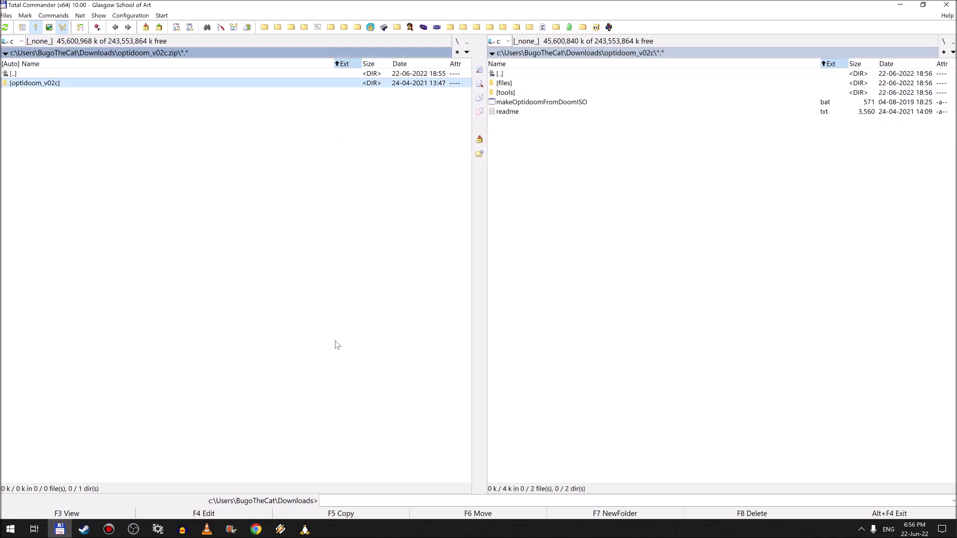
pyautogui.press('BackSpace')
pyautogui.press('Tab')
# - Look through the optidoom_v02c folder's contents and view its readme text file
pyautogui.press('Down')
pyautogui.press('Return')
pyautogui.press('Down')
pyautogui.press('Up')
pyautogui.press('BackSpace')
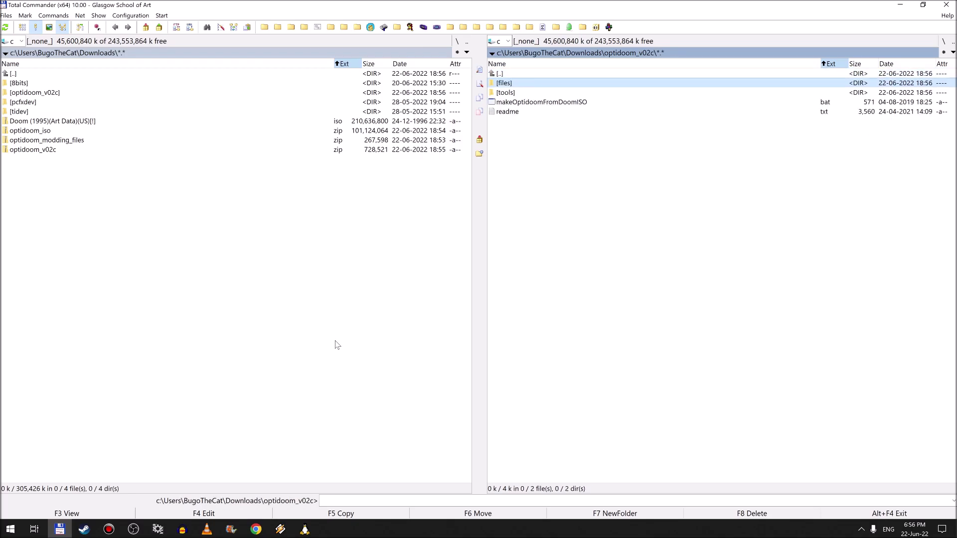
pyautogui.press('Down')
pyautogui.press('Up')
pyautogui.press('End')
pyautogui.press('Up')
pyautogui.press('Up')
pyautogui.press('Up')
pyautogui.press('End')
pyautogui.press('F3')
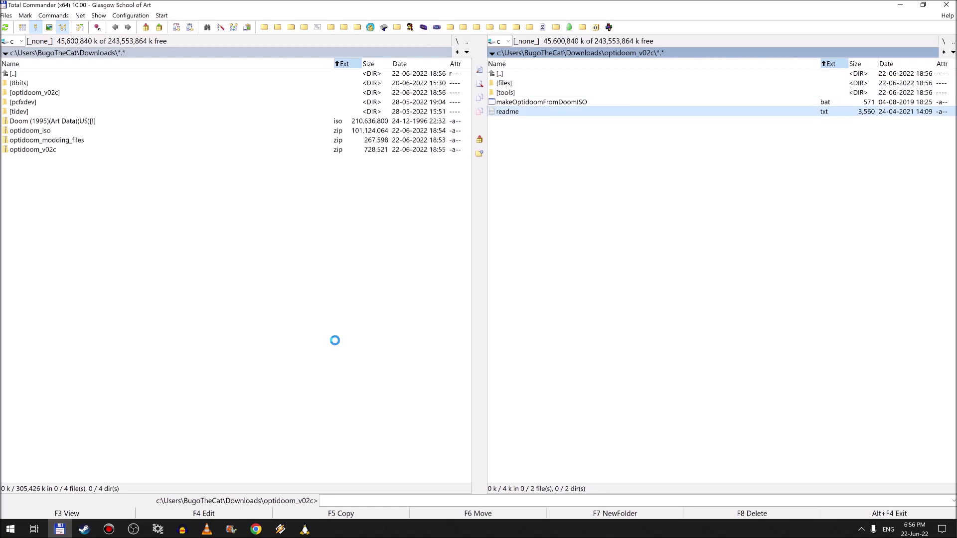
pyautogui.press('Escape')
# - Open the files folder inside optidoom_v02c and look at the mapflat and maptex files in its data subfolder
pyautogui.press('Up')
pyautogui.press('Up')
pyautogui.press('Up')
pyautogui.press('Return')
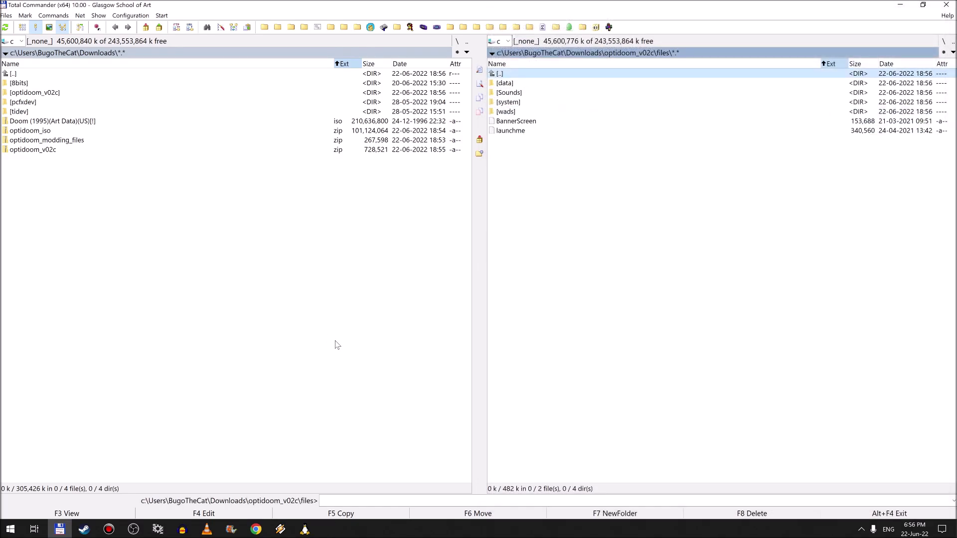
pyautogui.press('Down')
pyautogui.press('Return')
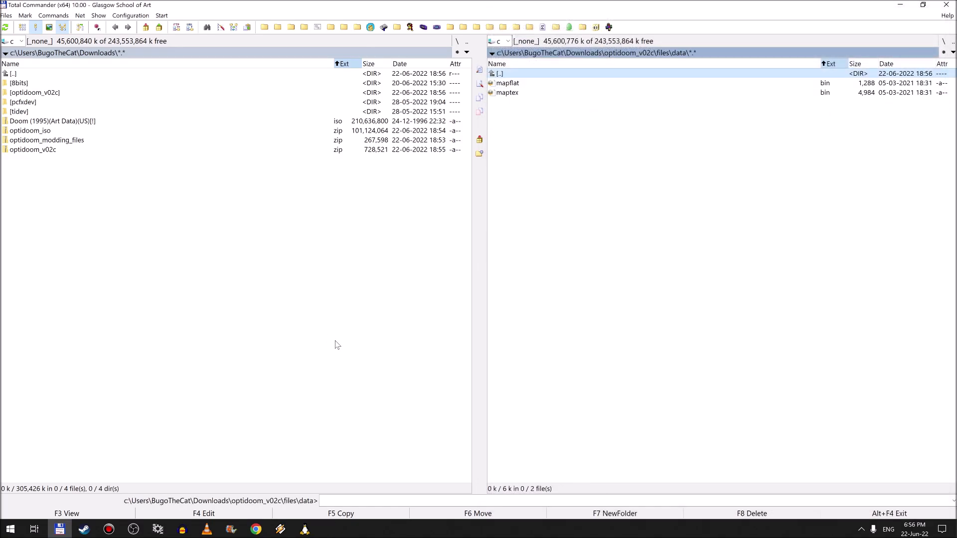
pyautogui.press('Down')
pyautogui.press('Down')
pyautogui.press('Home')
pyautogui.press('Return')
# - Inspect the map bin files in the data folder with the file viewer, and return to the files folder
pyautogui.press('Return')
pyautogui.press('Down')
pyautogui.press('Down')
pyautogui.press('F3')
pyautogui.press('Escape')
pyautogui.press('Up')
pyautogui.press('Up')
pyautogui.press('Return')
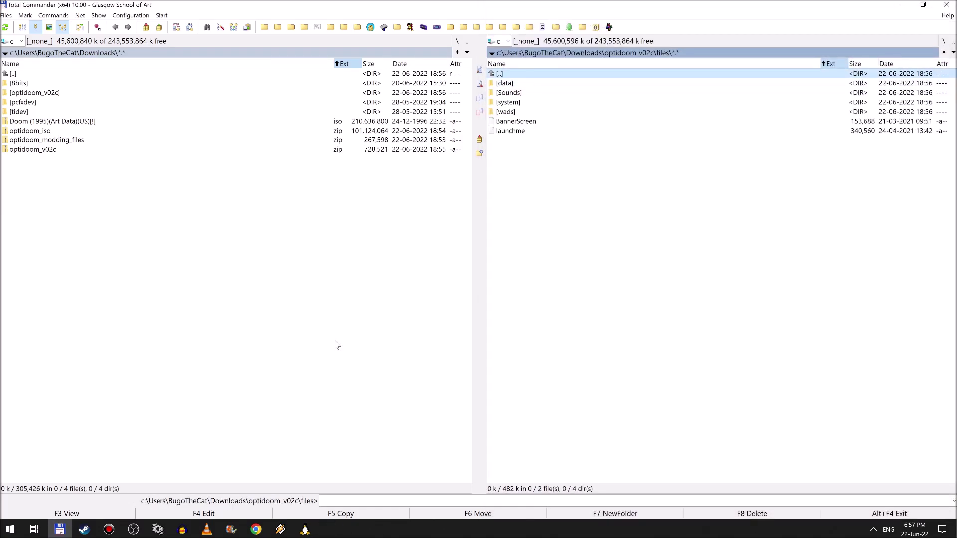
pyautogui.press('Return')
pyautogui.press('Down')
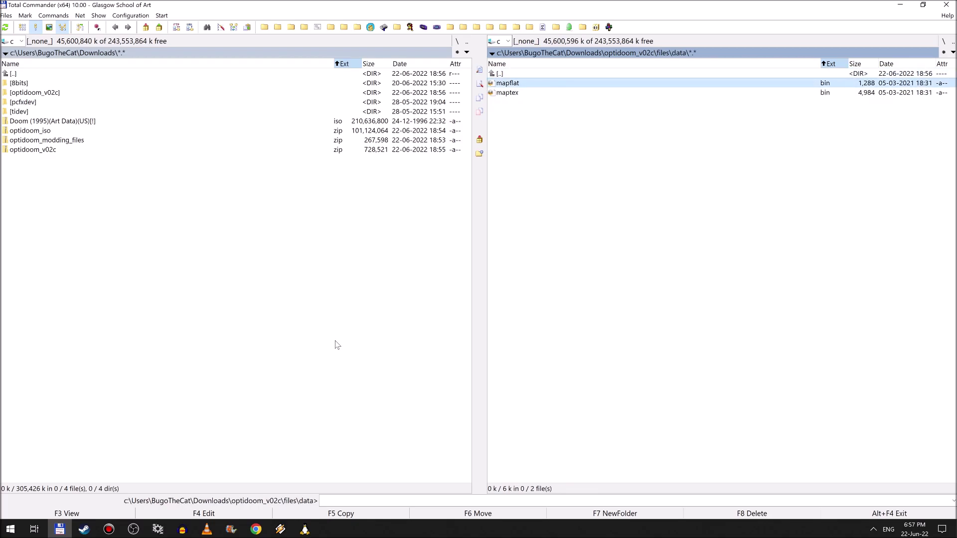
pyautogui.press('Up')
pyautogui.press('Return')
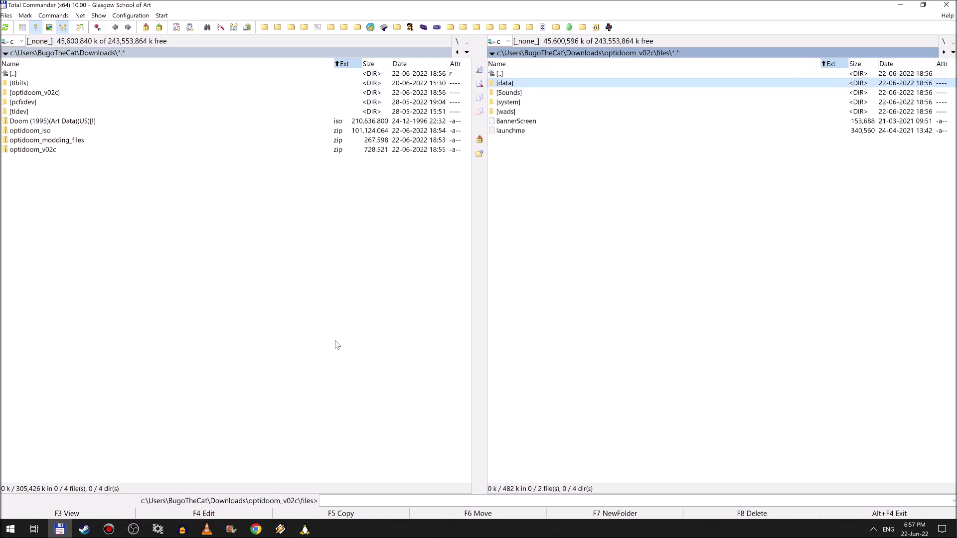
# - Check the contents of the Sounds and system subfolders within the files folder
pyautogui.press('Down')
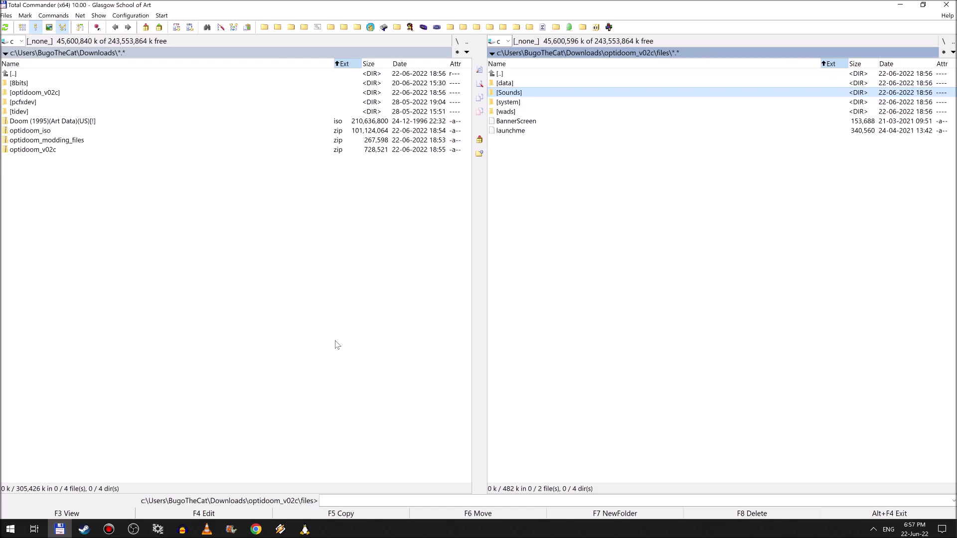
pyautogui.press('Return')
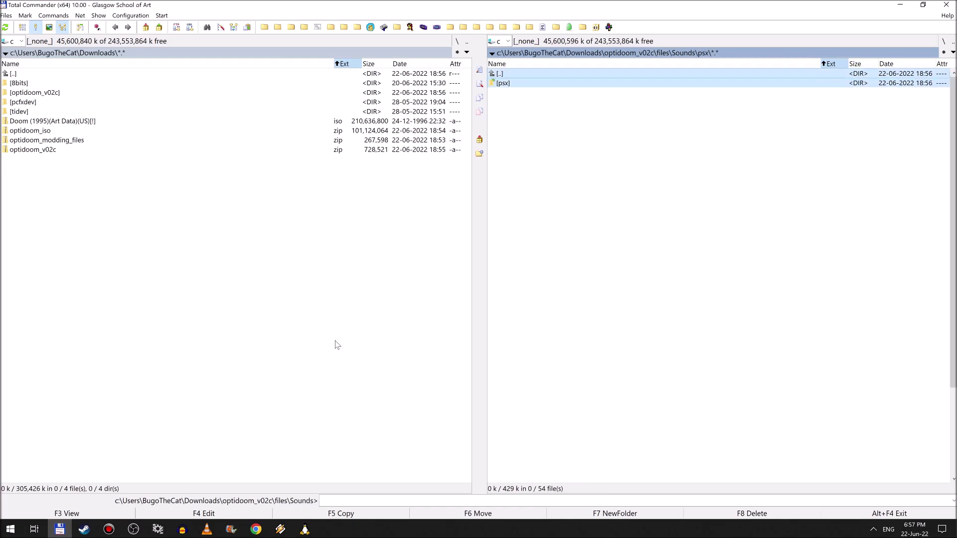
pyautogui.press('Up')
pyautogui.press('Return')
pyautogui.press('Down')
pyautogui.press('Return')
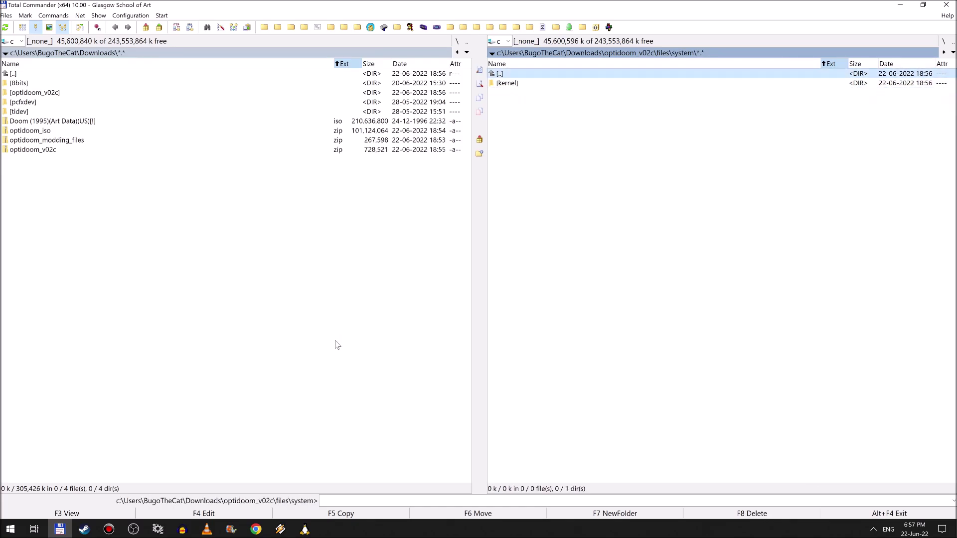
pyautogui.press('Return')
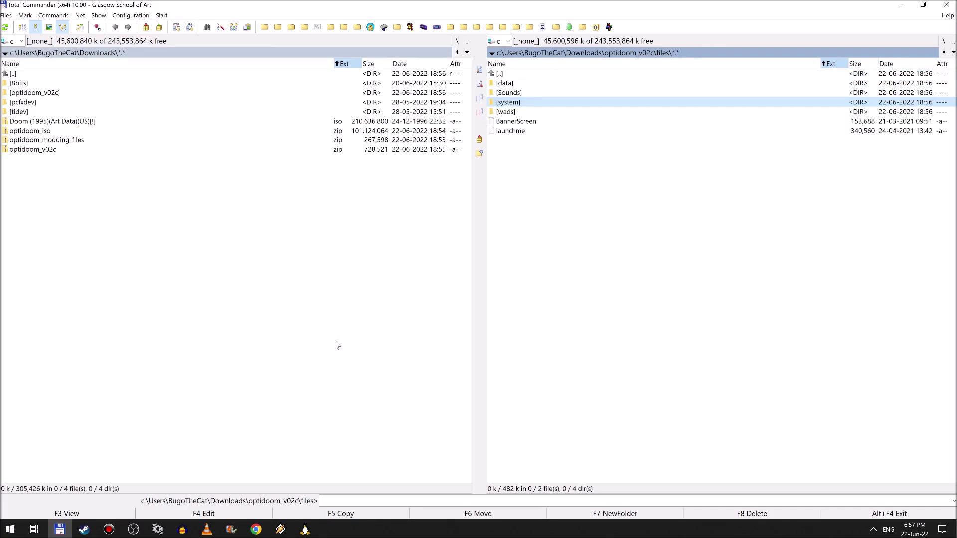
# - Examine the sample WAD files in the wads subfolder and return to the files folder
pyautogui.press('Down')
pyautogui.press('Return')
pyautogui.press('Down')
pyautogui.press('Down')
pyautogui.press('Down')
pyautogui.press('Down')
pyautogui.press('Down')
pyautogui.press('Down')
pyautogui.press('Down')
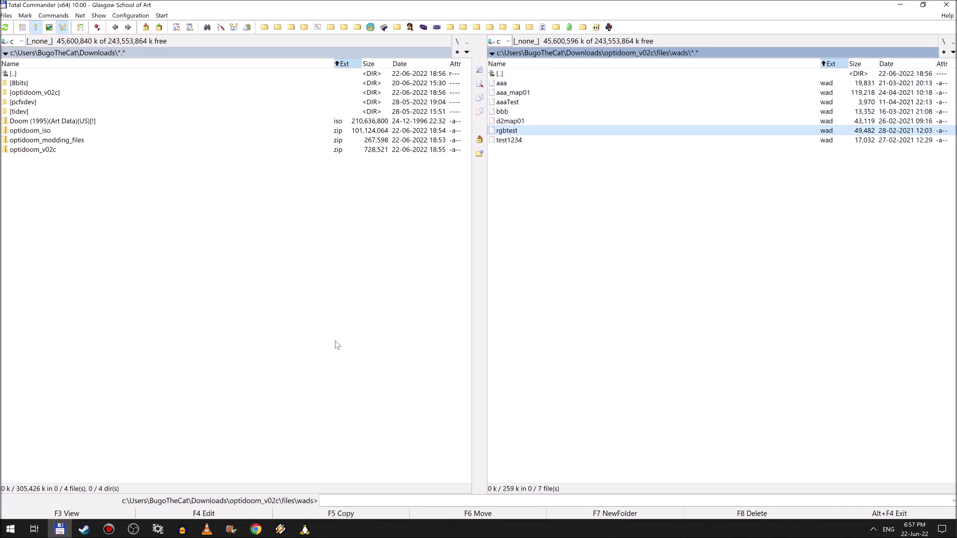
pyautogui.press('Home')
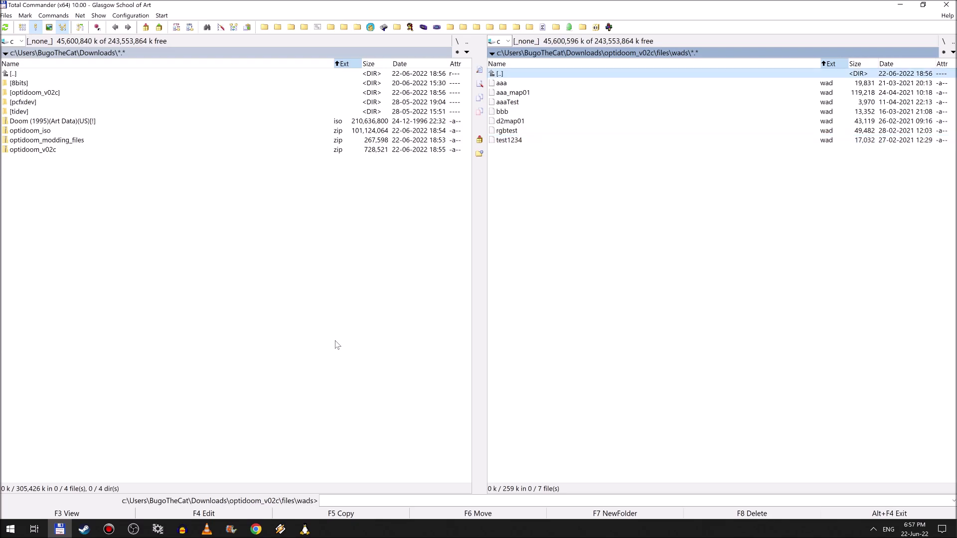
pyautogui.press('Return')
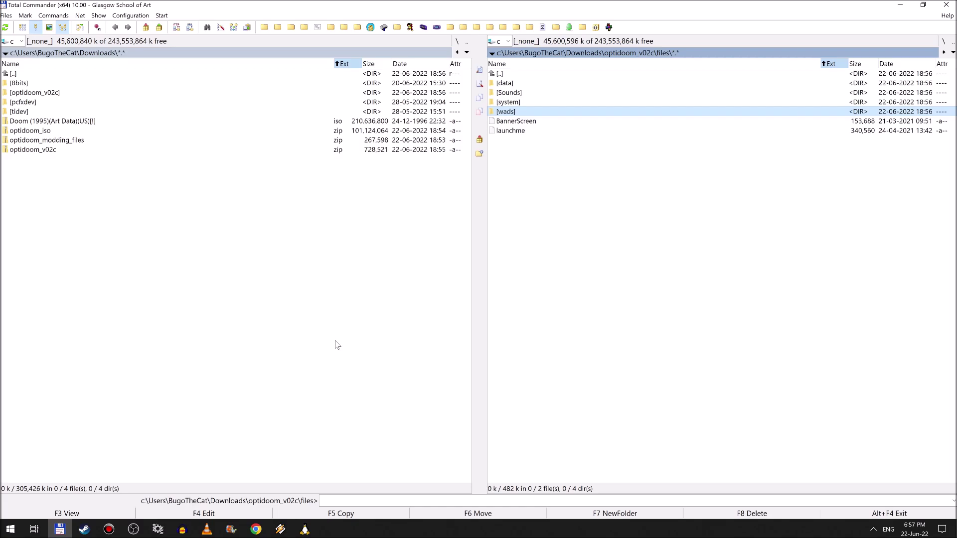
pyautogui.press('Return')
pyautogui.press('BackSpace')
pyautogui.press('Return')
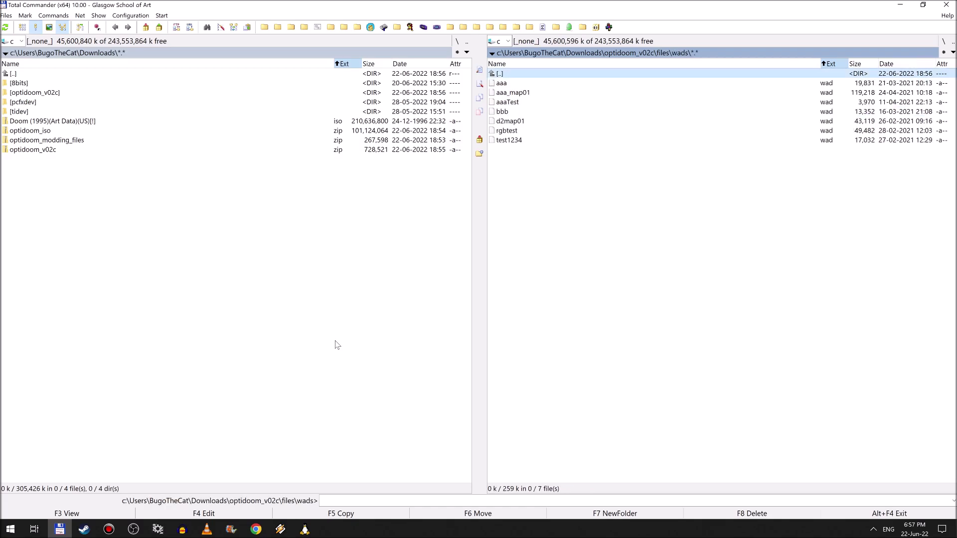
pyautogui.press('BackSpace')
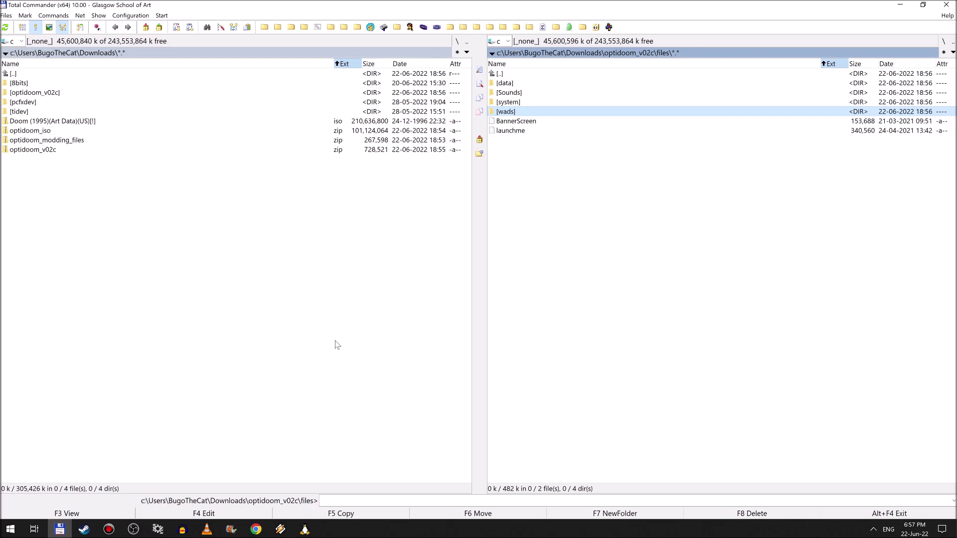
# - Mark the launchme executable in the files folder and go back up to the optidoom_v02c folder
pyautogui.press('Down')
pyautogui.press('Down')
pyautogui.press('Insert')
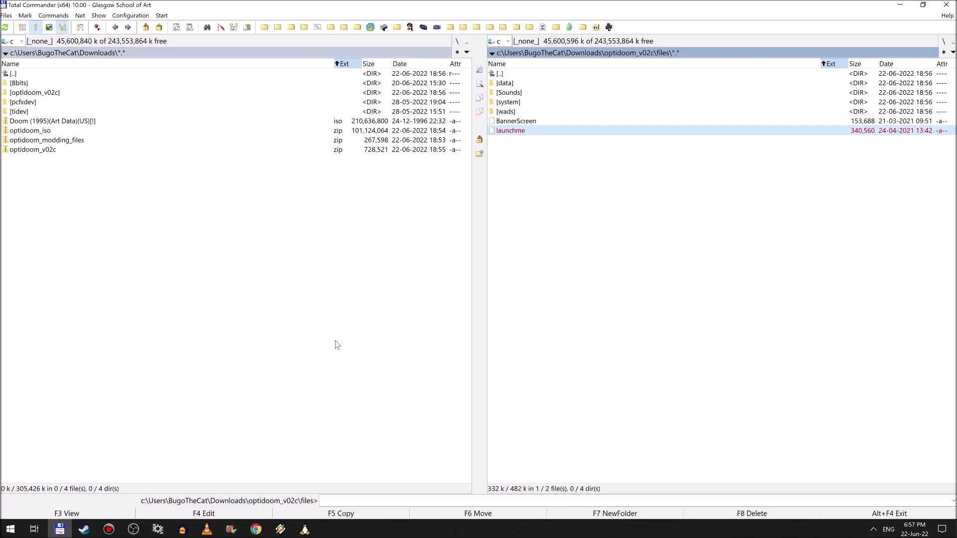
pyautogui.press('Home')
pyautogui.press('Return')
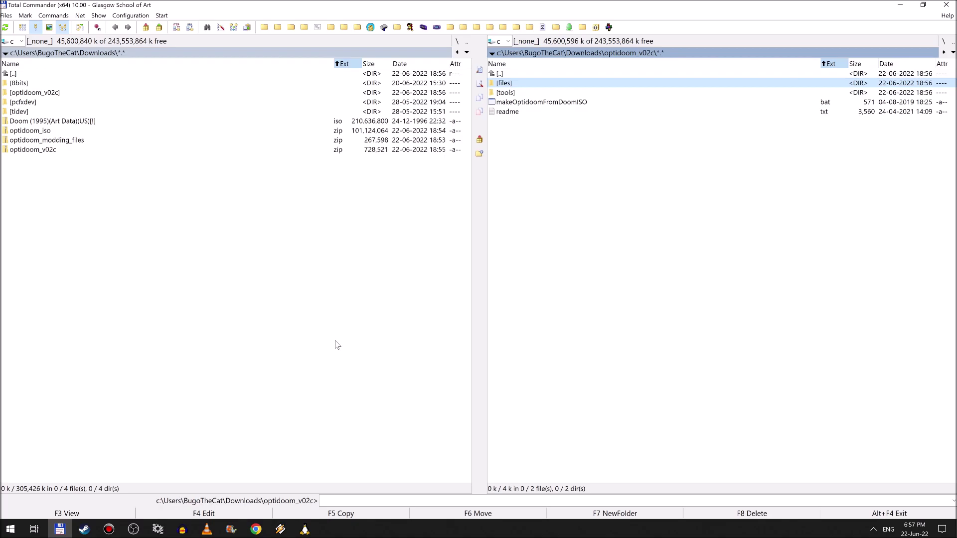
# - Check the contents of the tools folder and its subfolders, and return to the optidoom_v02c folder
pyautogui.press('Down')
pyautogui.press('Return')
pyautogui.press('Down')
pyautogui.press('Return')
pyautogui.press('BackSpace')
pyautogui.press('Down')
pyautogui.press('Return')
pyautogui.press('BackSpace')
pyautogui.press('BackSpace')
pyautogui.press('Down')
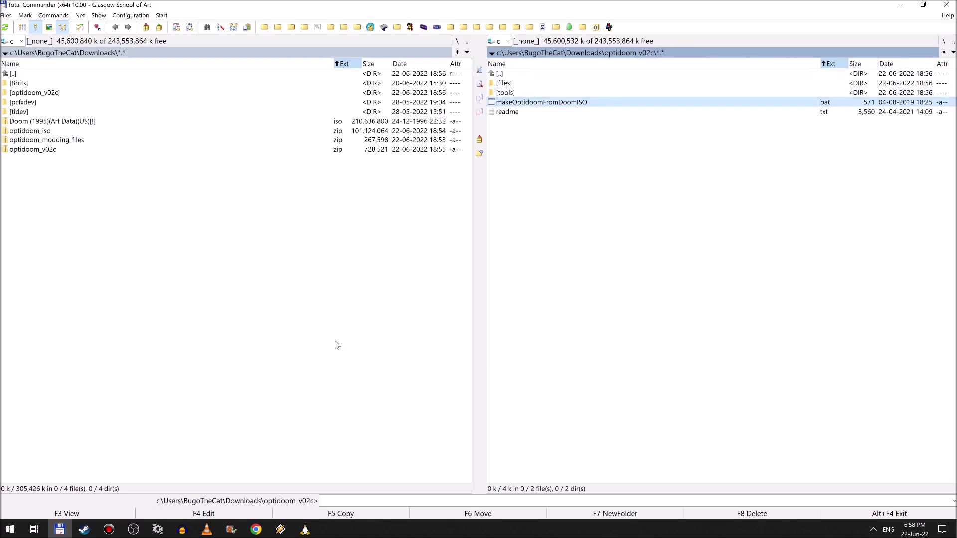
# - View the readme text file in optidoom_v02c, search it for ".iso", and close the viewer
pyautogui.press('Tab')
pyautogui.press('Tab')
pyautogui.press('Down')
pyautogui.press('F3')
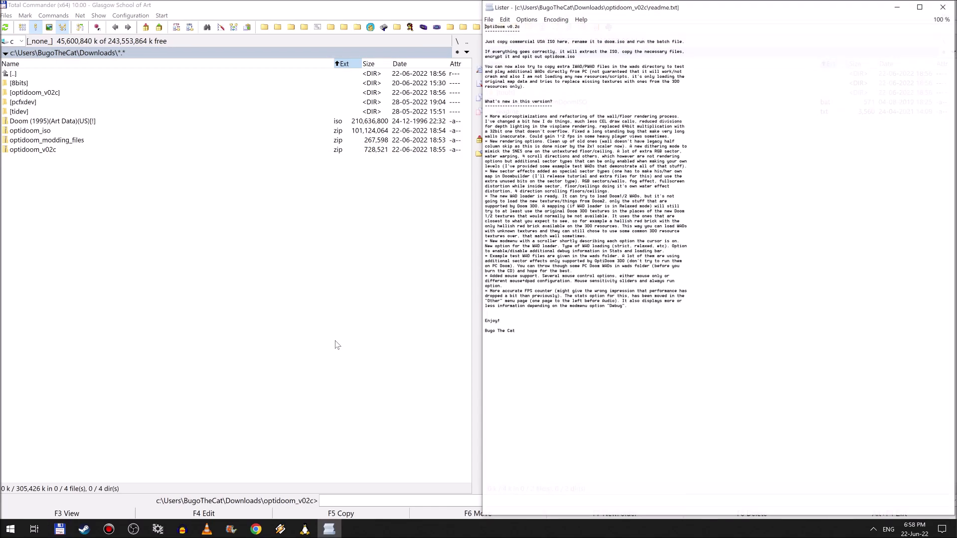
pyautogui.press('F7')
pyautogui.write('.iso')
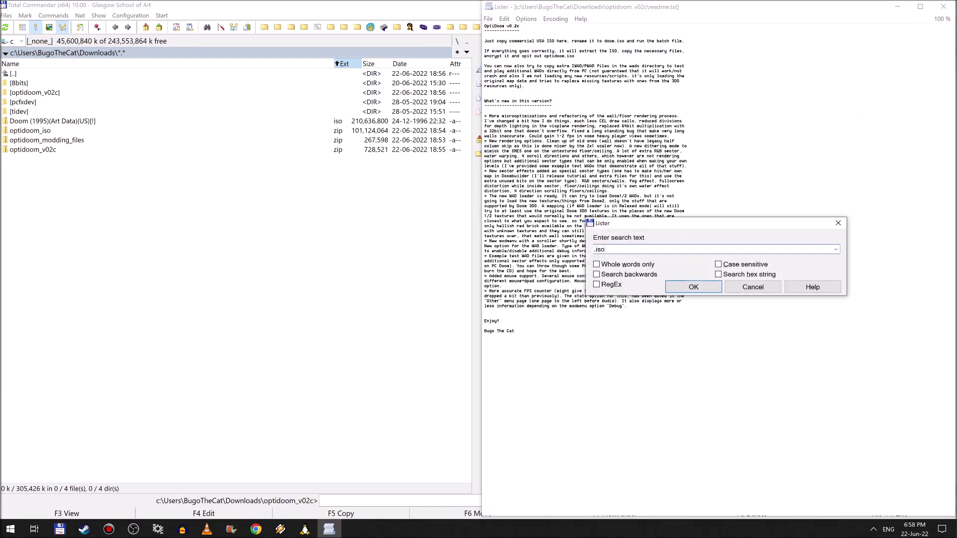
pyautogui.press('Return')
pyautogui.press('Escape')
# - Copy the original Doom (1995)(Art Data)(US)[!] ISO from Downloads into the optidoom_v02c folder
pyautogui.press('Tab')
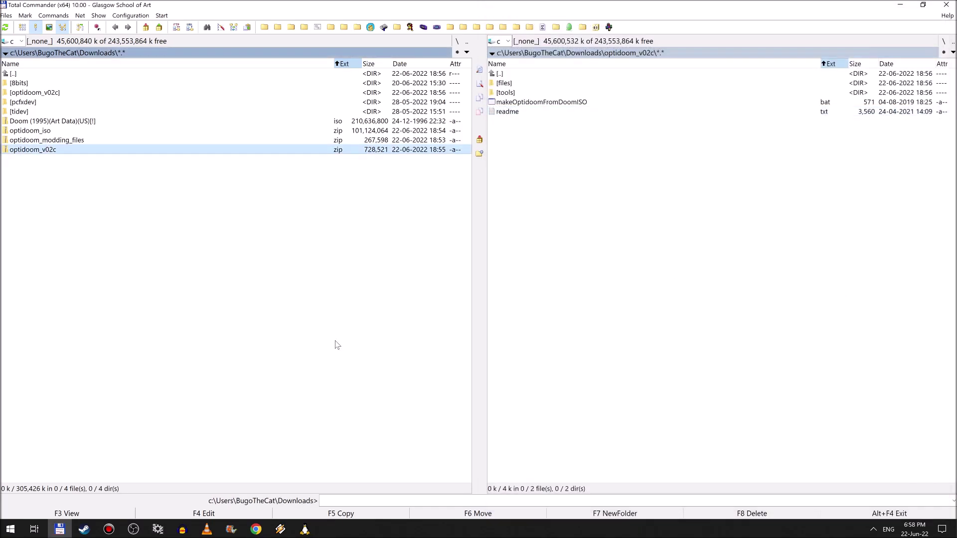
pyautogui.press('Up')
pyautogui.press('Up')
pyautogui.press('Up')
pyautogui.press('Return')
pyautogui.press('BackSpace')
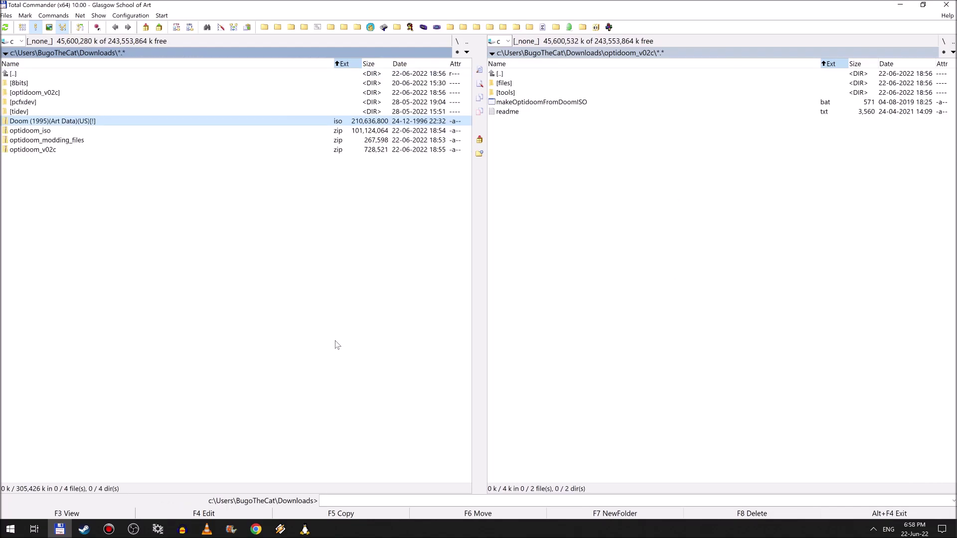
pyautogui.press('F5')
pyautogui.press('Return')
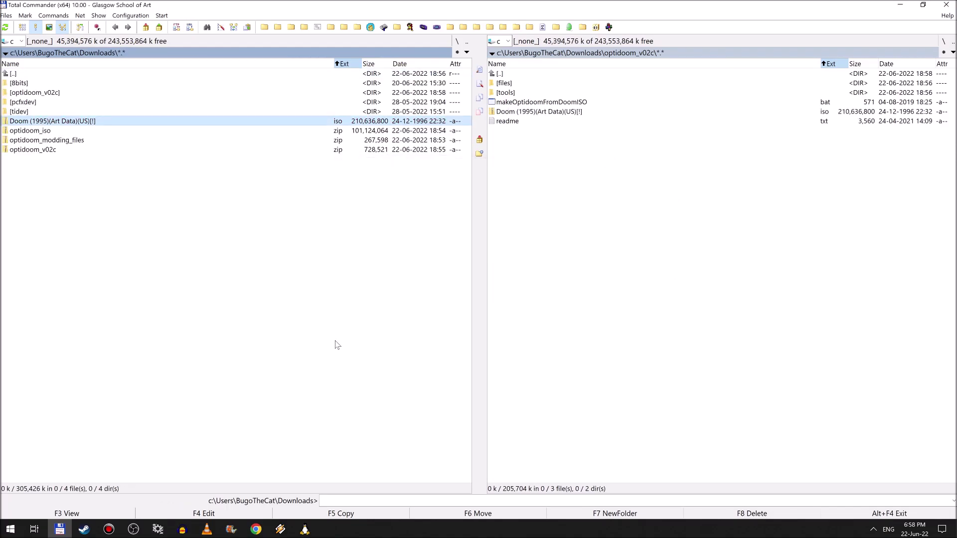
# - Rename the copied Doom ISO in optidoom_v02c as doom.iso
pyautogui.press('Tab')
pyautogui.click(557, 116)
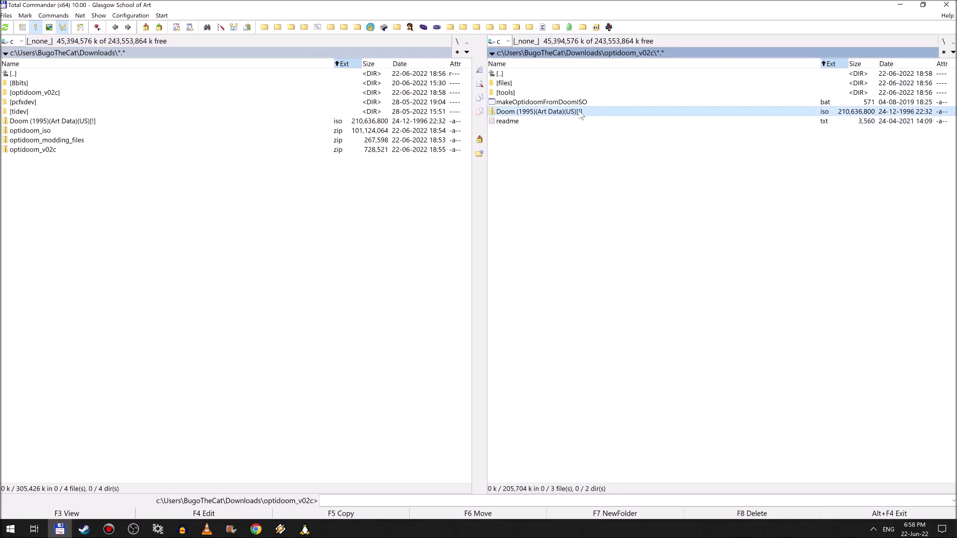
pyautogui.click(582, 115)
pyautogui.press('End')
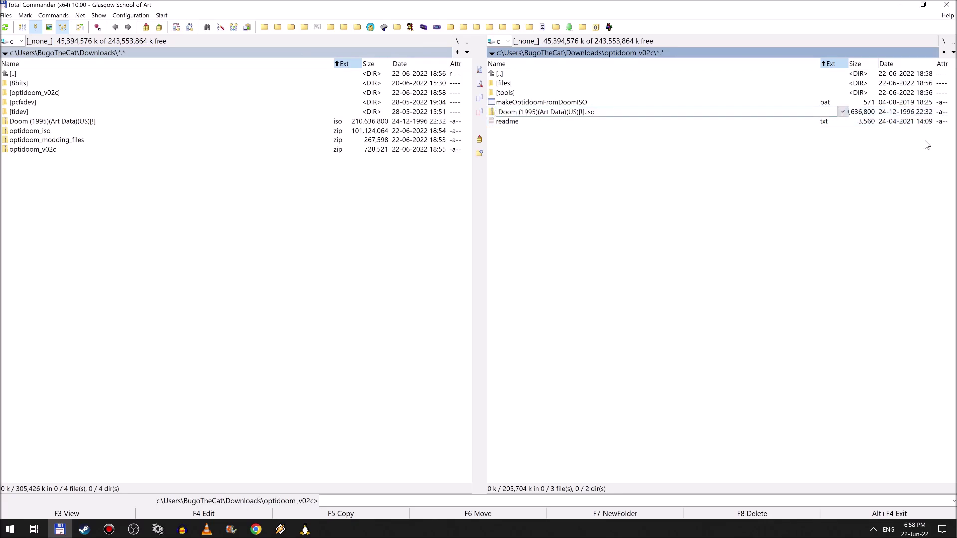
pyautogui.hotkey('shift', 'Home')
pyautogui.write('doom.iso')
pyautogui.press('Return')
# - Run the makeOptidoomFromDoomISO batch file to build the OptiDoom ISO, and dismiss its console window when it finishes
pyautogui.press('Up')
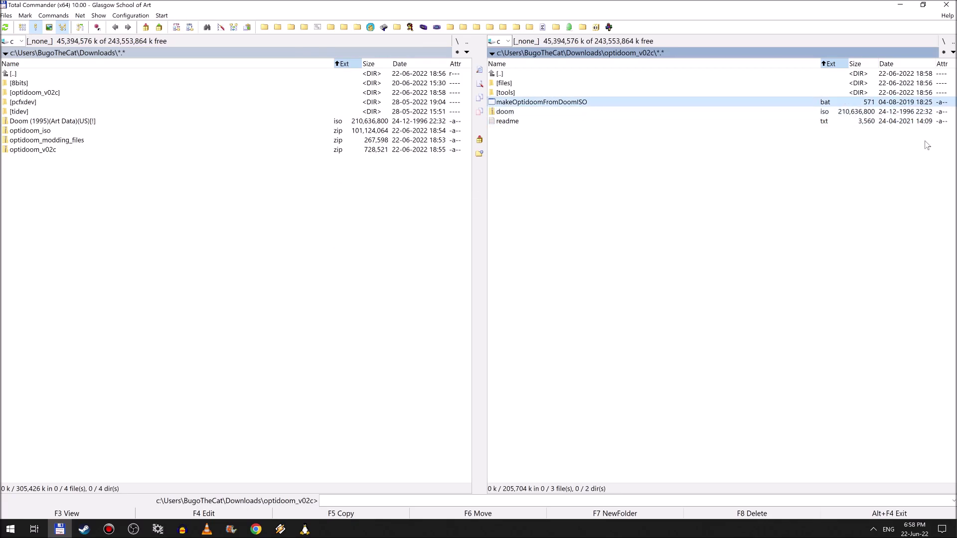
pyautogui.press('Return')
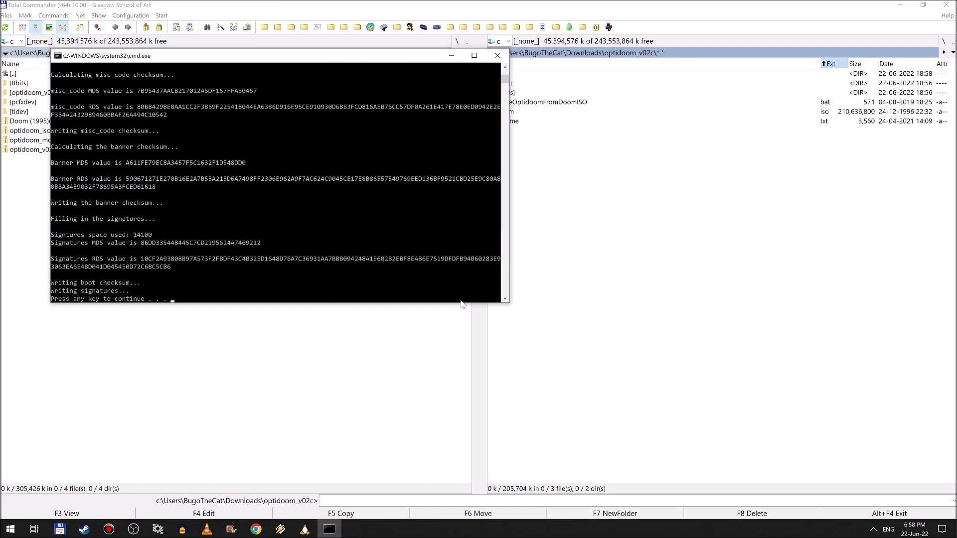
pyautogui.press('Return')
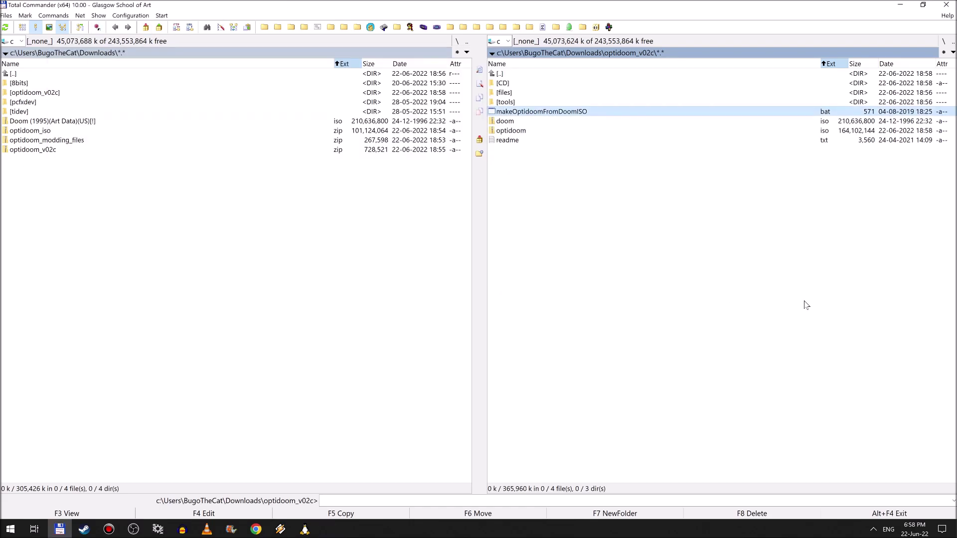
# - Open the generated CD folder in optidoom_v02c and check its extracted contents
pyautogui.press('Up')
pyautogui.press('Up')
pyautogui.press('Up')
pyautogui.press('Return')
pyautogui.press('Return')
pyautogui.press('space')
pyautogui.press('space')
pyautogui.press('Return')
# - Check the WAD files in the CD folder's wads subfolder and go back up to optidoom_v02c
pyautogui.press('Down')
pyautogui.press('Down')
pyautogui.press('Down')
pyautogui.press('Down')
pyautogui.press('Down')
pyautogui.press('Return')
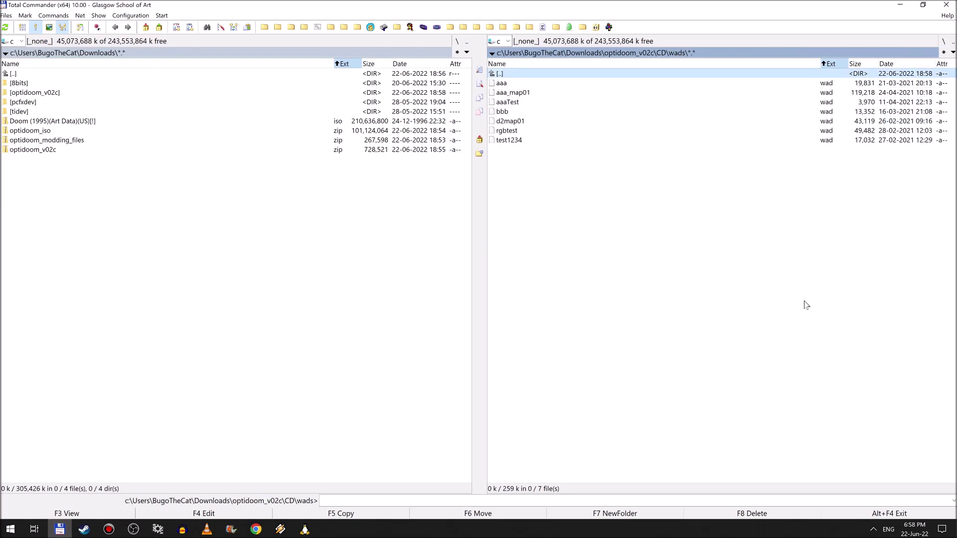
pyautogui.press('Return')
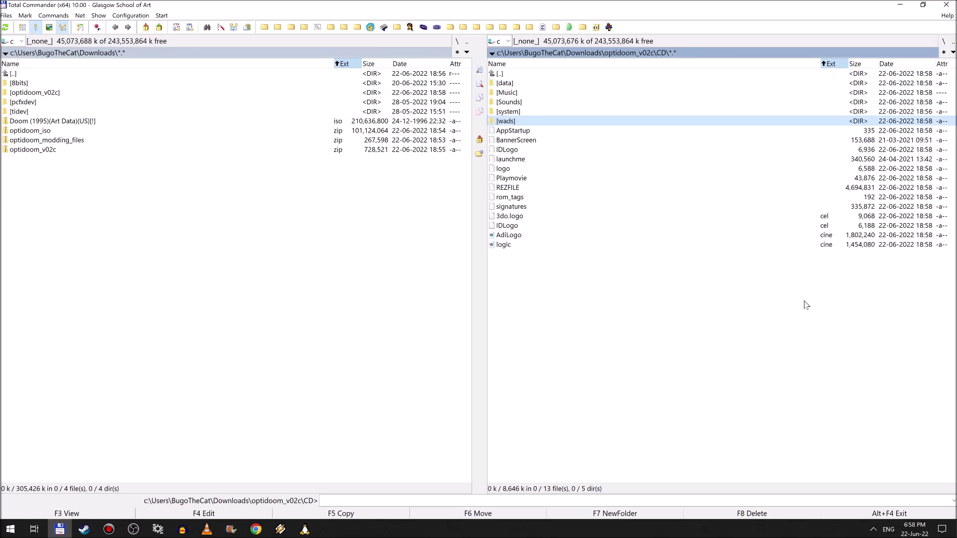
pyautogui.press('Up')
pyautogui.press('Up')
pyautogui.press('Up')
pyautogui.press('Up')
pyautogui.press('Up')
pyautogui.press('Return')
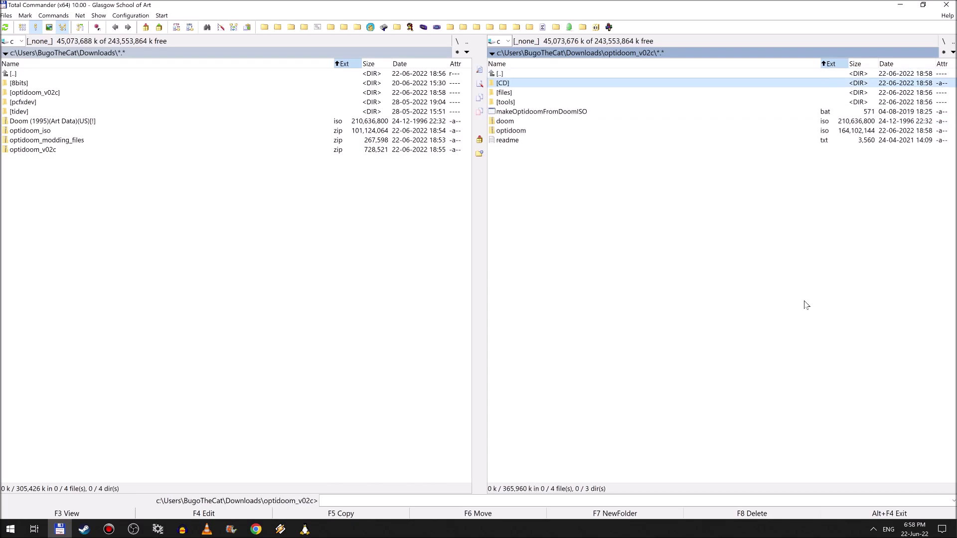
# - Locate the generated optidoom ISO and start the 4DO emulator from the 4DO_for_gaming folder
pyautogui.press('Down')
pyautogui.press('Down')
pyautogui.press('Down')
pyautogui.press('Down')
pyautogui.press('Down')
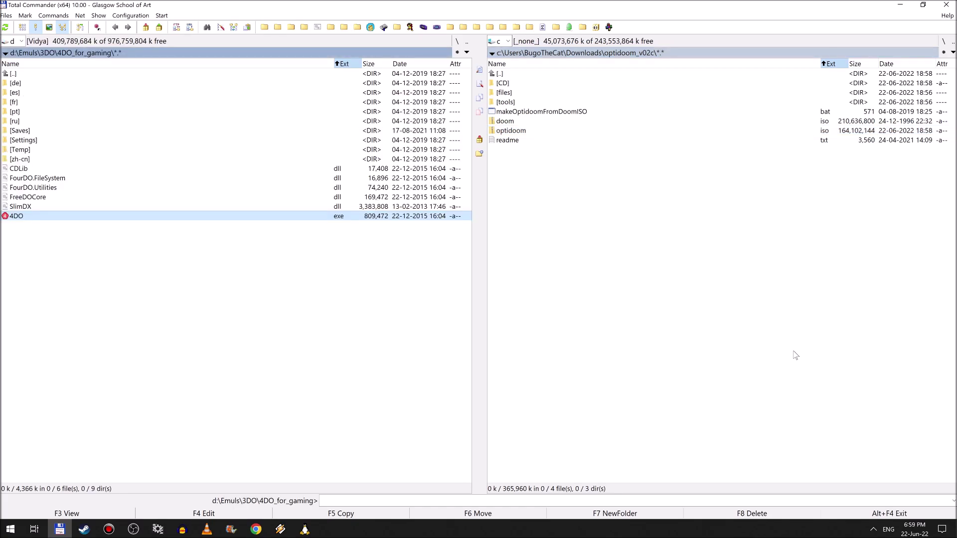
pyautogui.press('Return')
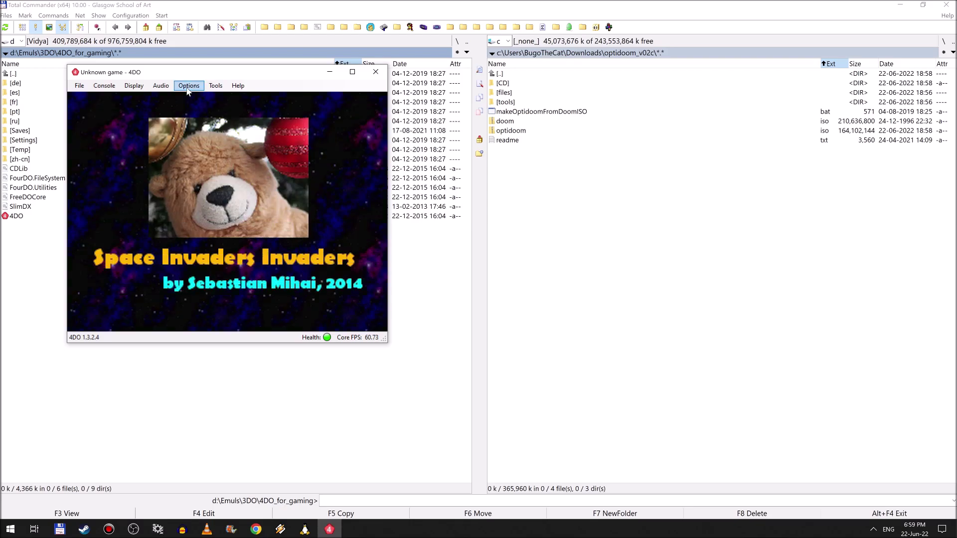
# - Look over the 4DO emulator's settings and close the settings window
pyautogui.click(188, 87)
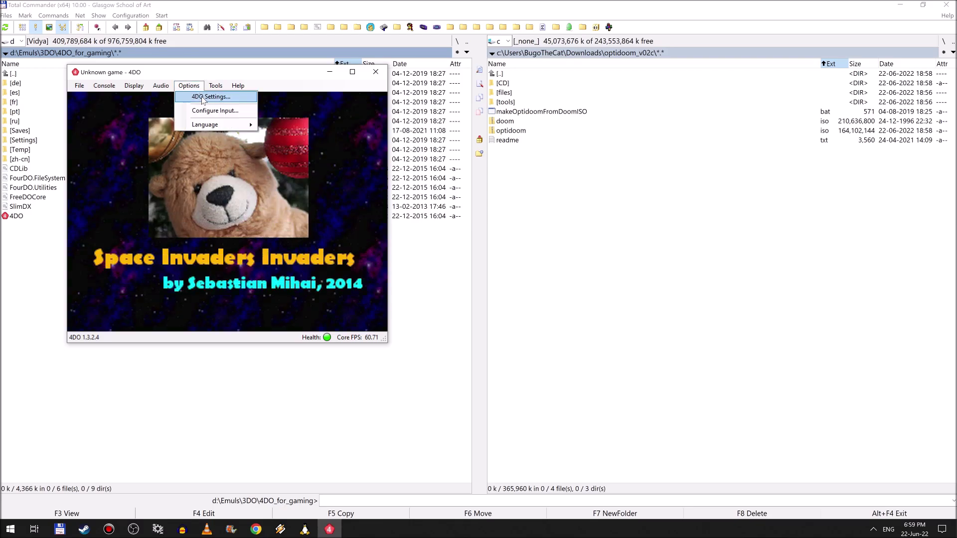
pyautogui.click(201, 96)
pyautogui.click(297, 129)
pyautogui.click(281, 349)
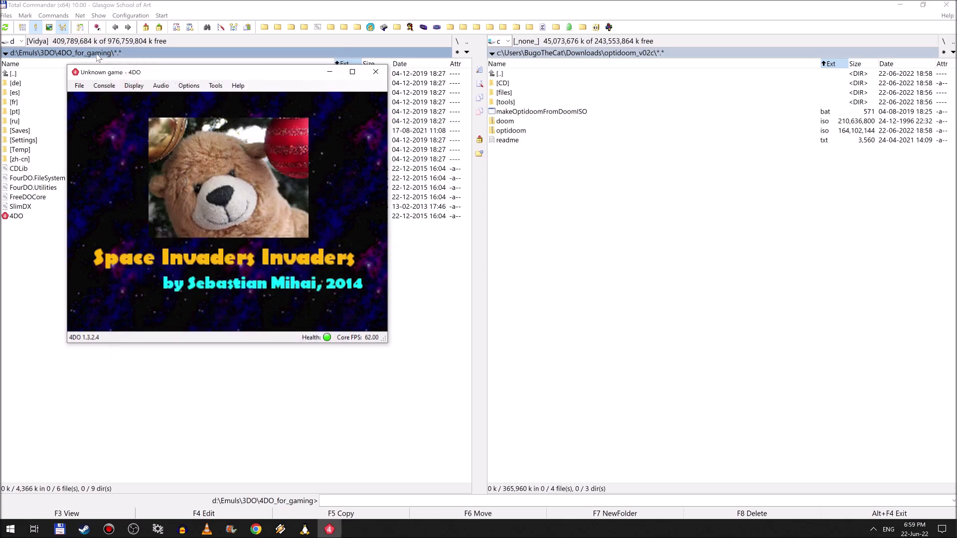
# - Load the optidoom CD image from Downloads\optidoom_v02c into 4DO and reposition the emulator window
pyautogui.click(80, 86)
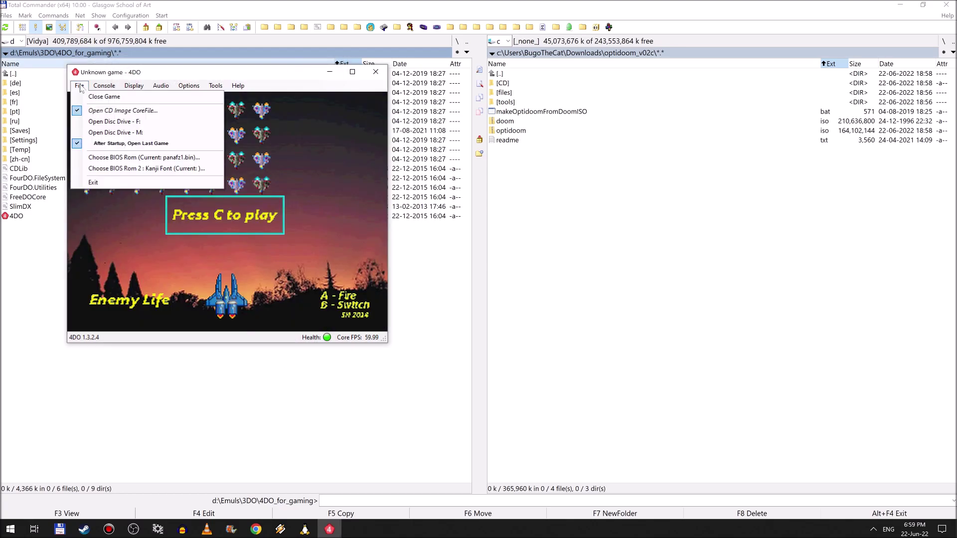
pyautogui.click(128, 112)
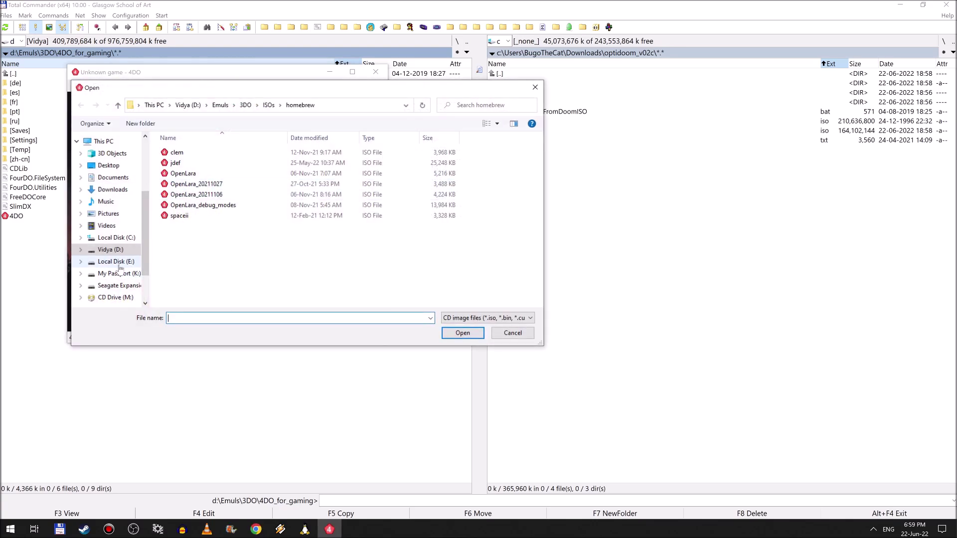
pyautogui.click(117, 239)
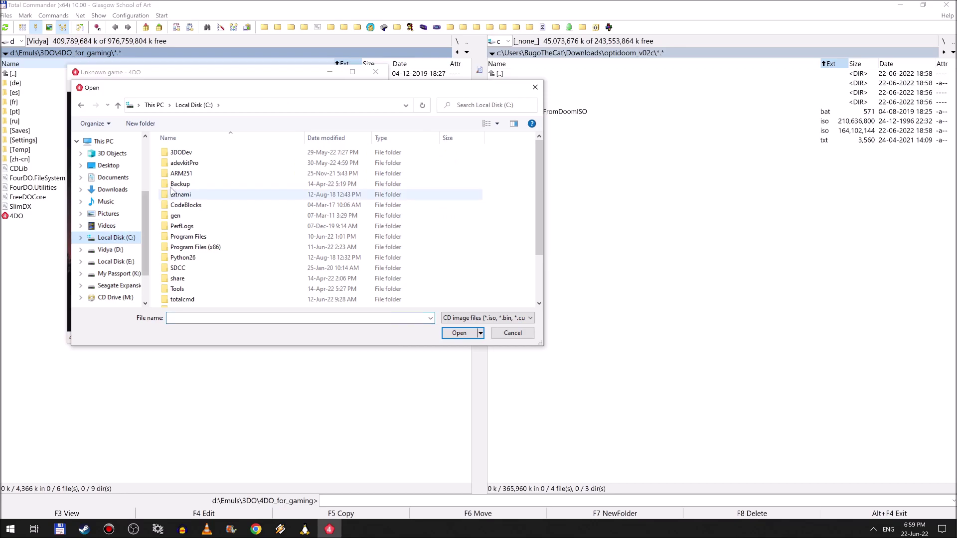
pyautogui.click(112, 190)
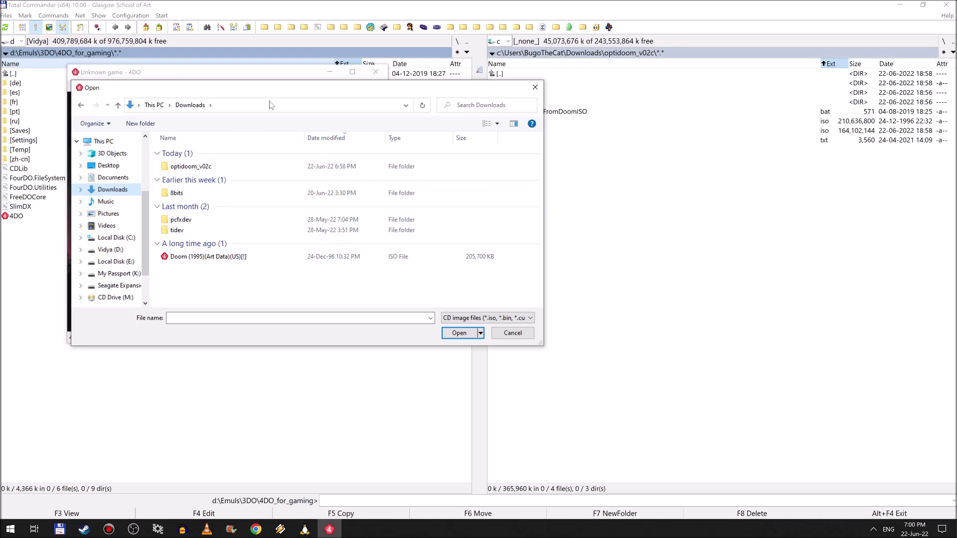
pyautogui.doubleClick(184, 167)
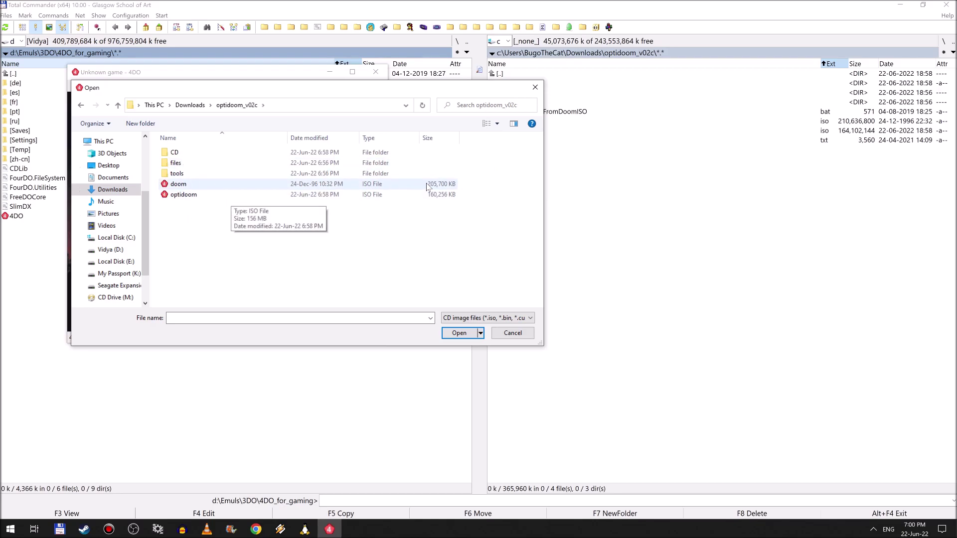
pyautogui.doubleClick(190, 196)
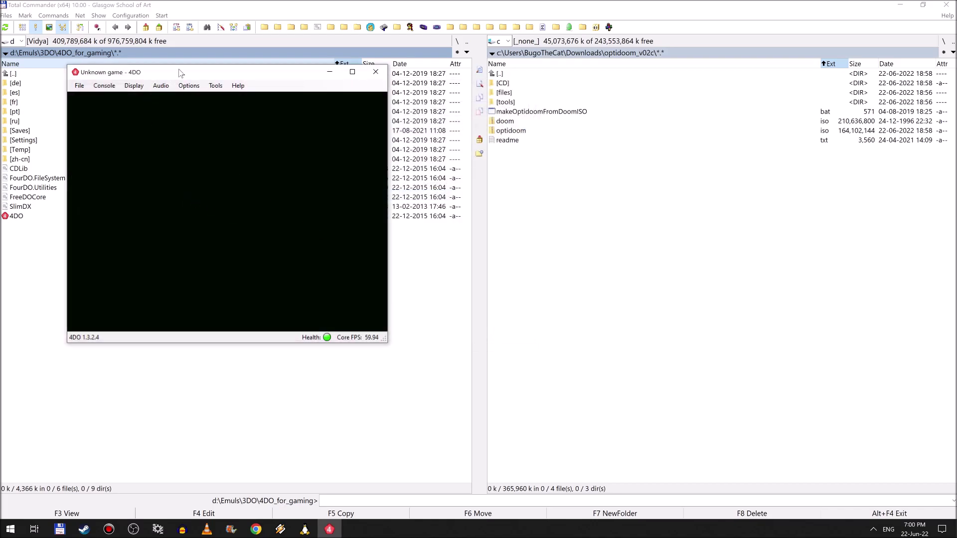
pyautogui.moveTo(265, 78); pyautogui.dragTo(315, 81)
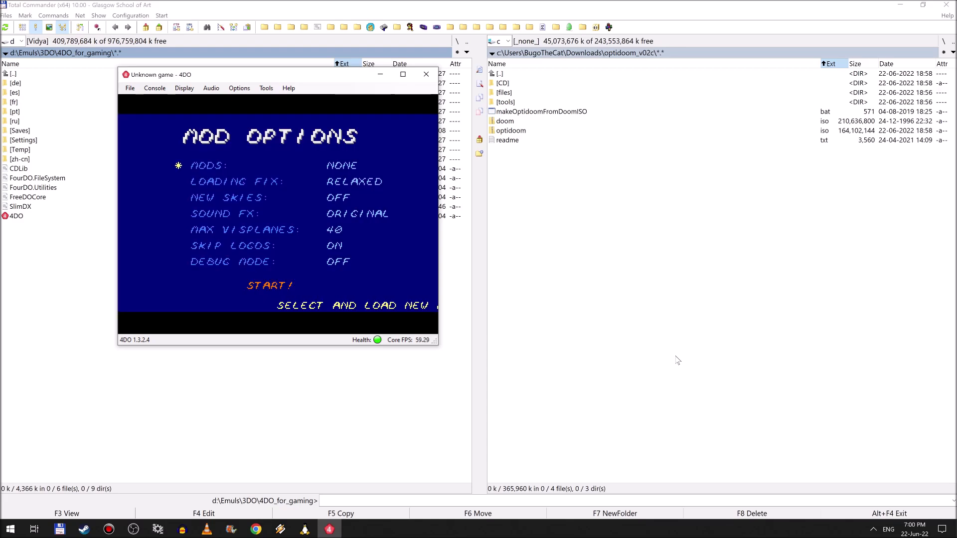
# - Browse the WAD files offered by the Mods setting in the game's Mod Options menu
pyautogui.press('Down')
pyautogui.press('Up')
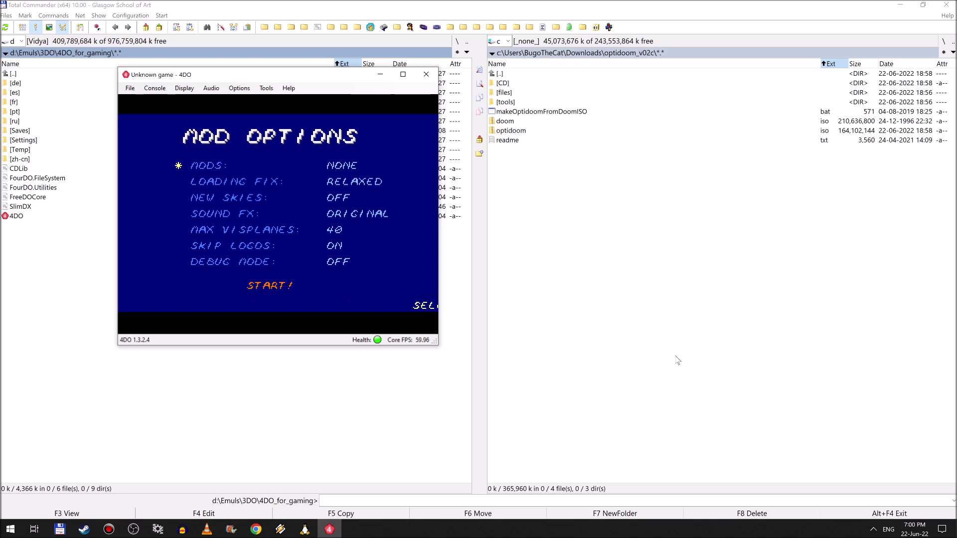
pyautogui.press('Right')
pyautogui.press('Right')
pyautogui.press('Right')
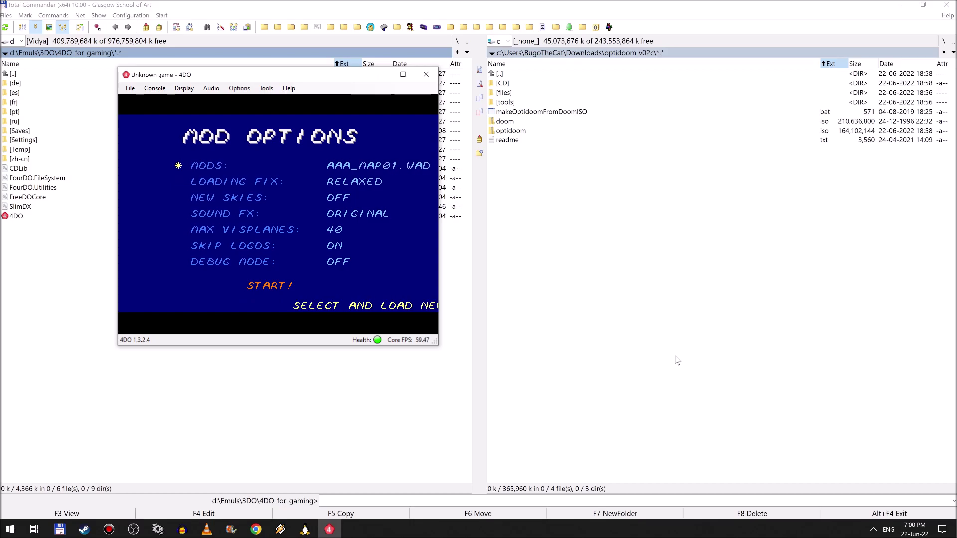
pyautogui.press('Right')
pyautogui.press('Right')
pyautogui.press('Right')
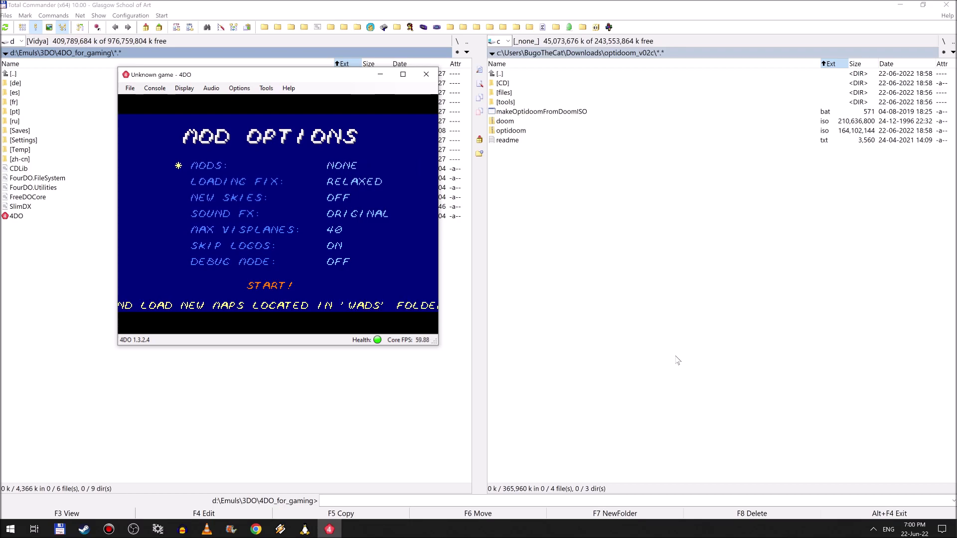
# - Set the Mods option to AAA_MAP01.WAD in the Mod Options menu
pyautogui.press('Down')
pyautogui.press('Up')
pyautogui.press('Down')
pyautogui.press('Up')
pyautogui.press('Right')
pyautogui.press('Right')
pyautogui.press('Right')
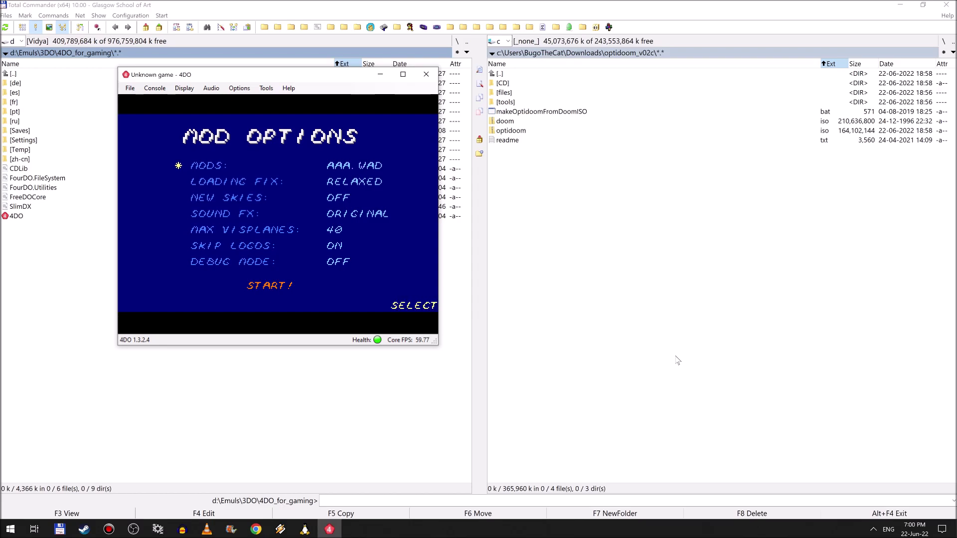
pyautogui.press('Right')
pyautogui.press('Right')
pyautogui.press('Right')
pyautogui.press('Left')
pyautogui.press('Left')
pyautogui.press('Left')
pyautogui.press('Left')
# - Cycle the Loading Fix option through Off, On and Relaxed, and leave it at Off
pyautogui.press('Down')
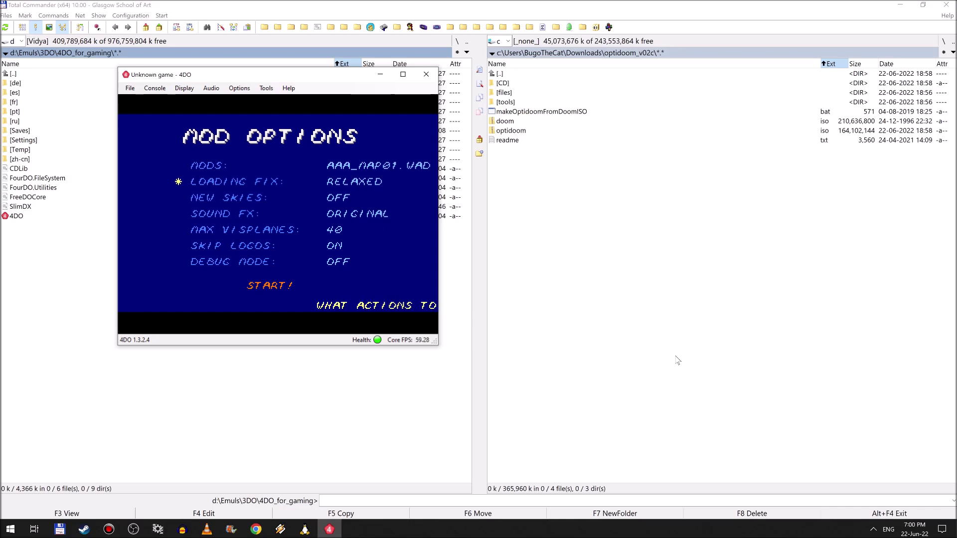
pyautogui.press('Up')
pyautogui.press('Down')
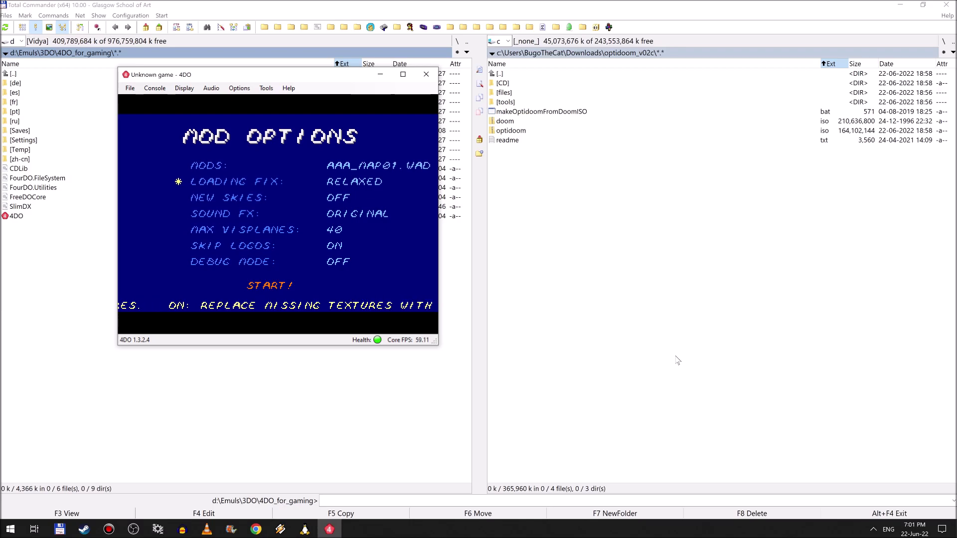
pyautogui.press('Left')
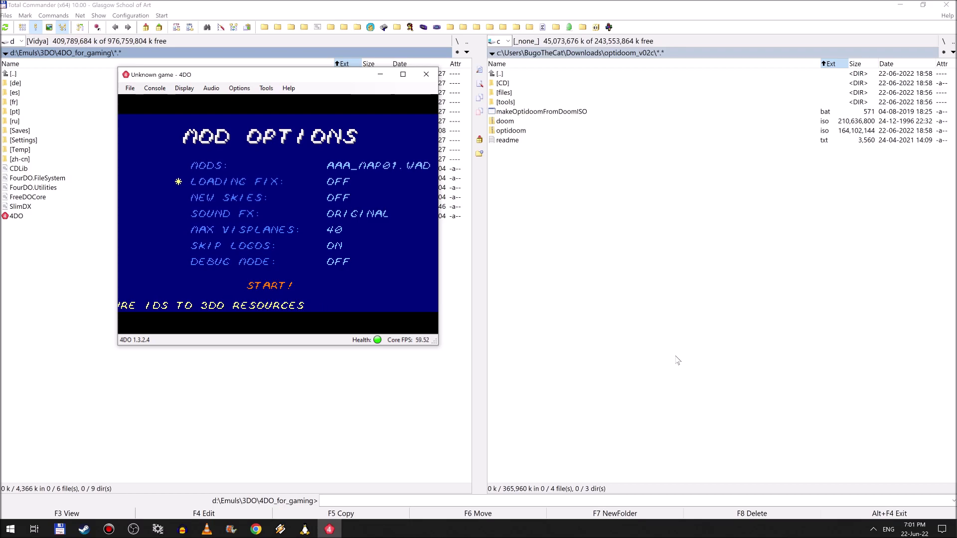
pyautogui.press('Right')
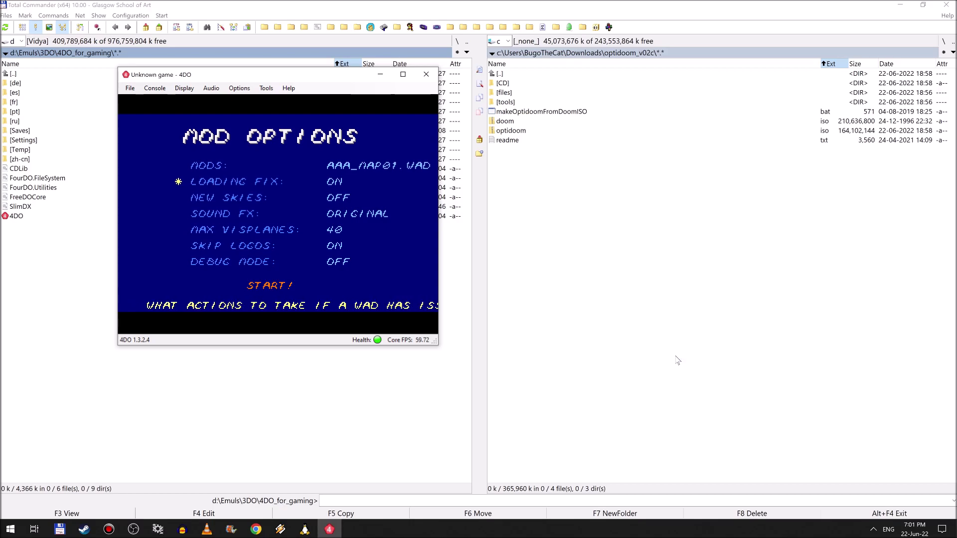
pyautogui.press('Right')
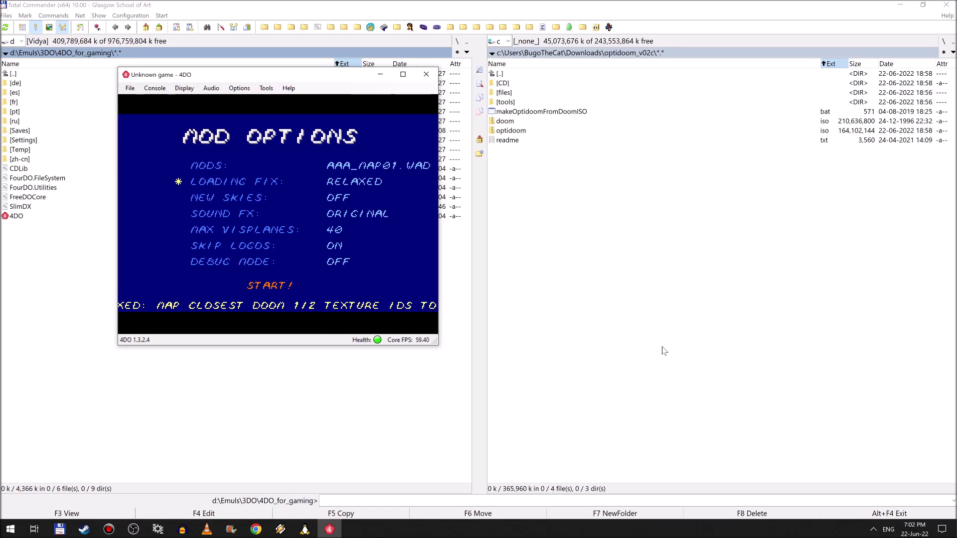
pyautogui.press('Right')
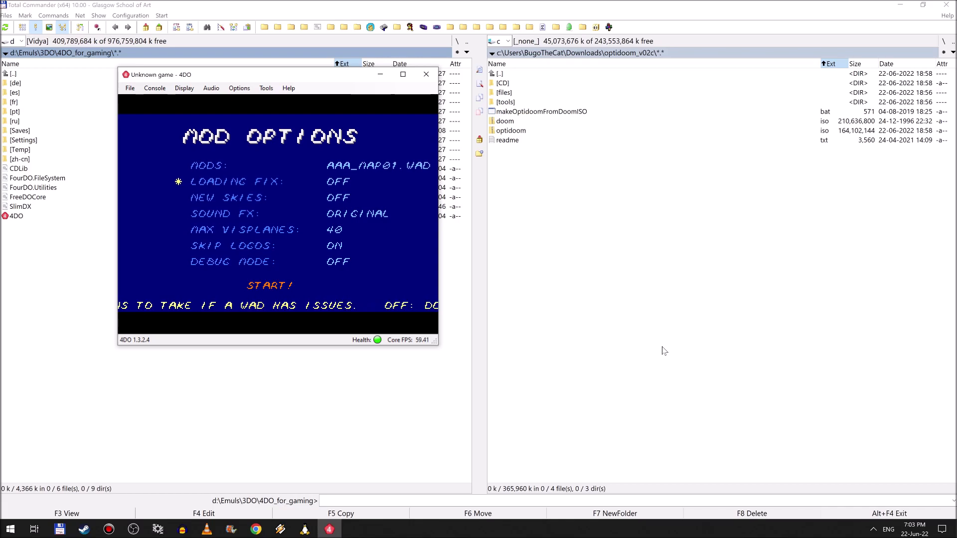
# - Step back and forth through the Loading Fix values and read the scrolling description of each one
pyautogui.press('Right')
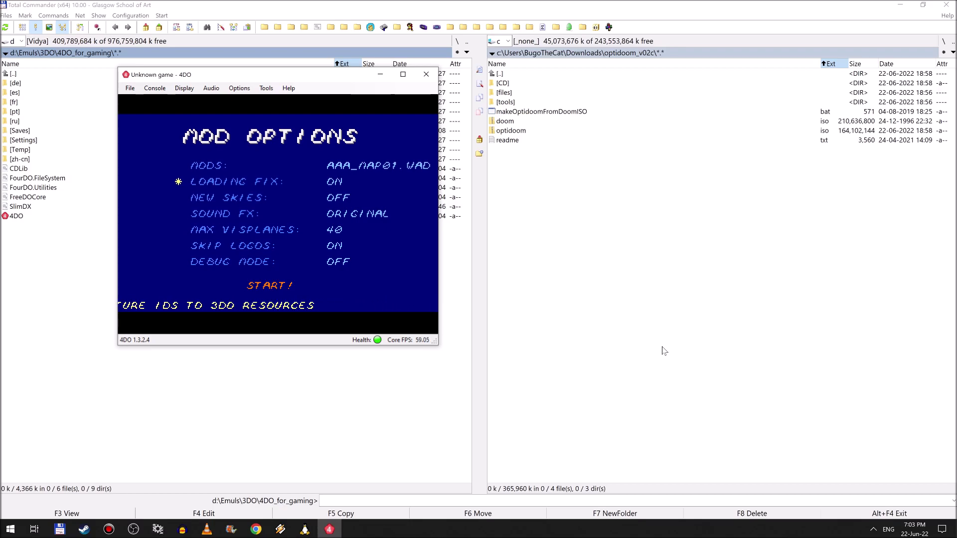
pyautogui.press('Right')
pyautogui.press('Right')
pyautogui.press('Right')
pyautogui.press('Right')
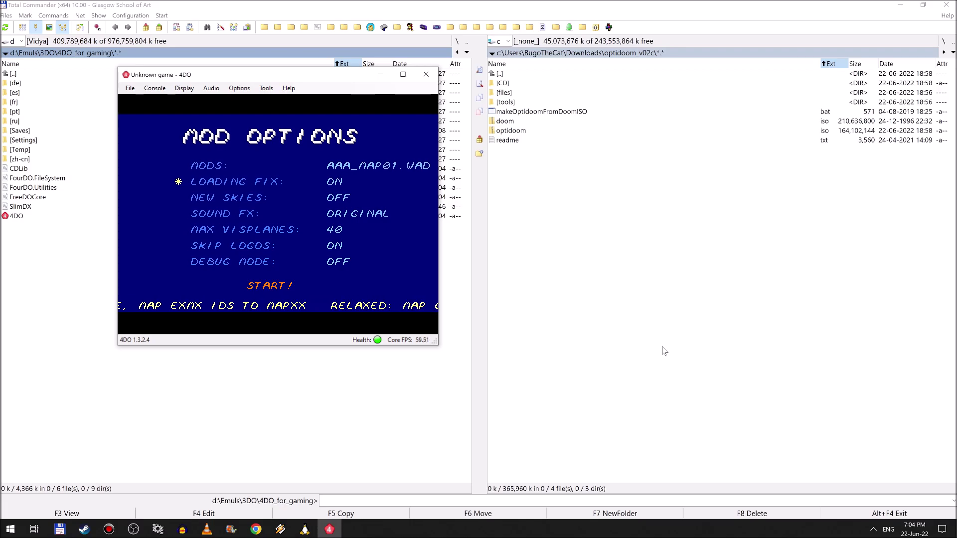
pyautogui.press('Left')
pyautogui.press('Right')
pyautogui.press('Right')
pyautogui.press('Left')
pyautogui.press('Left')
pyautogui.press('Right')
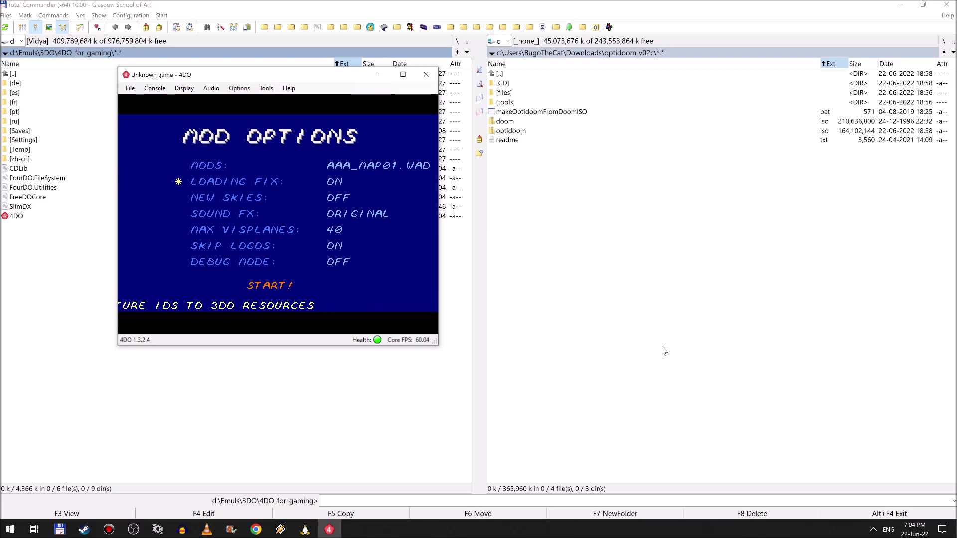
pyautogui.press('Left')
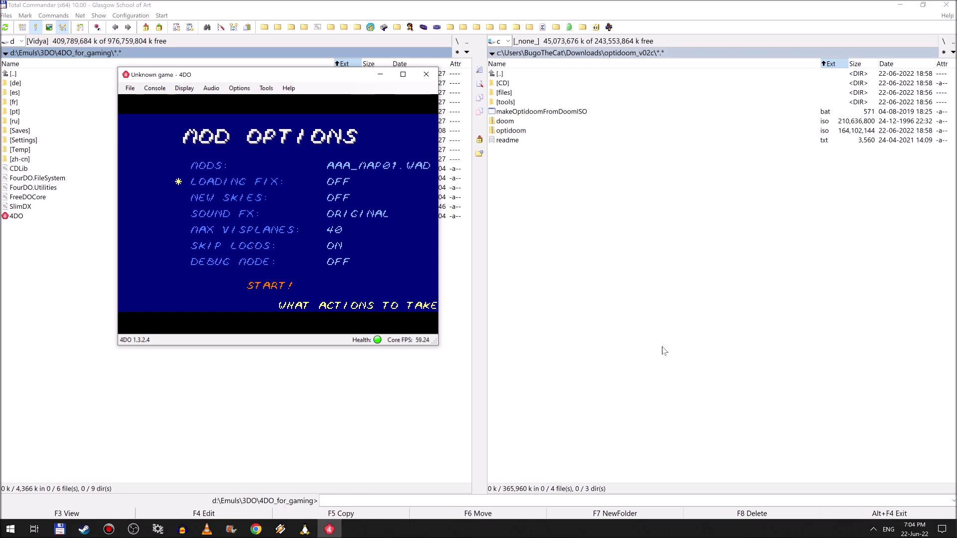
# - Set Loading Fix to Relaxed and start the game from the Mod Options menu
pyautogui.press('Right')
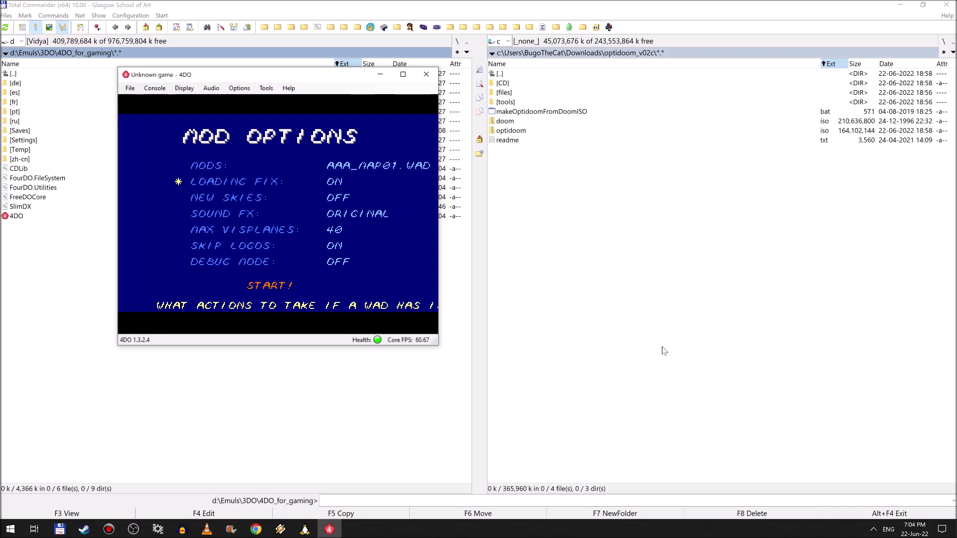
pyautogui.press('Right')
pyautogui.press('Down')
pyautogui.press('Down')
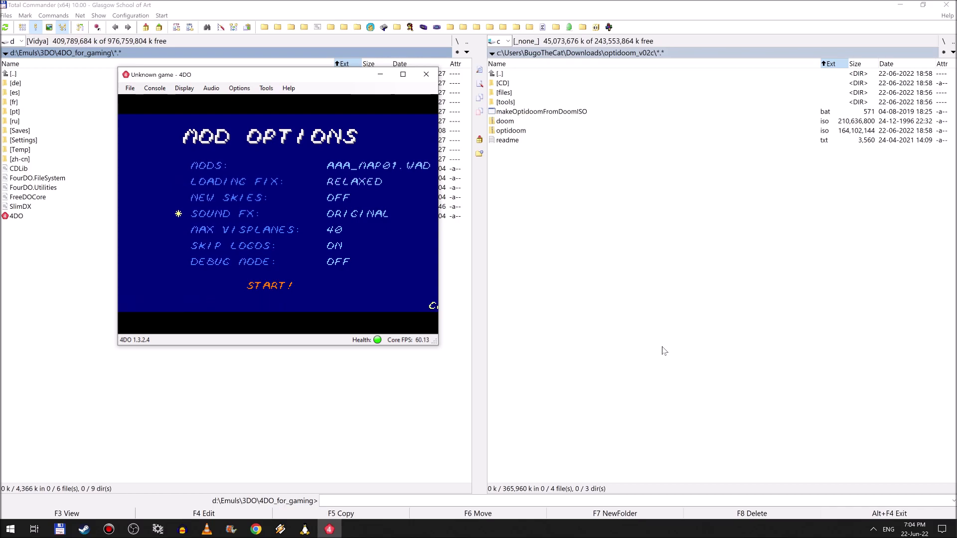
pyautogui.press('Down')
pyautogui.press('Down')
pyautogui.press('Down')
pyautogui.press('Down')
pyautogui.press('Return')
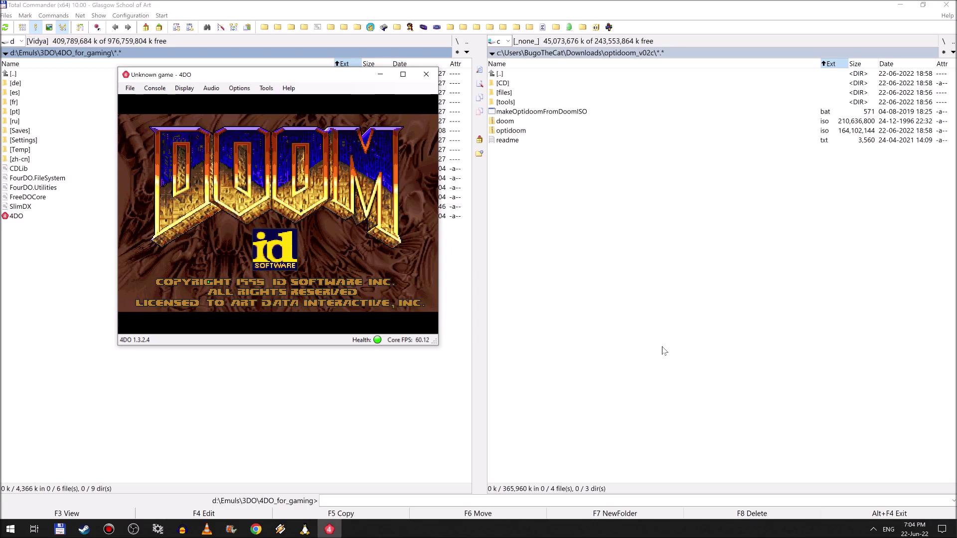
# - Open the game's Options Menu from the title screen and lower the music volume to the minimum
pyautogui.press('Return')
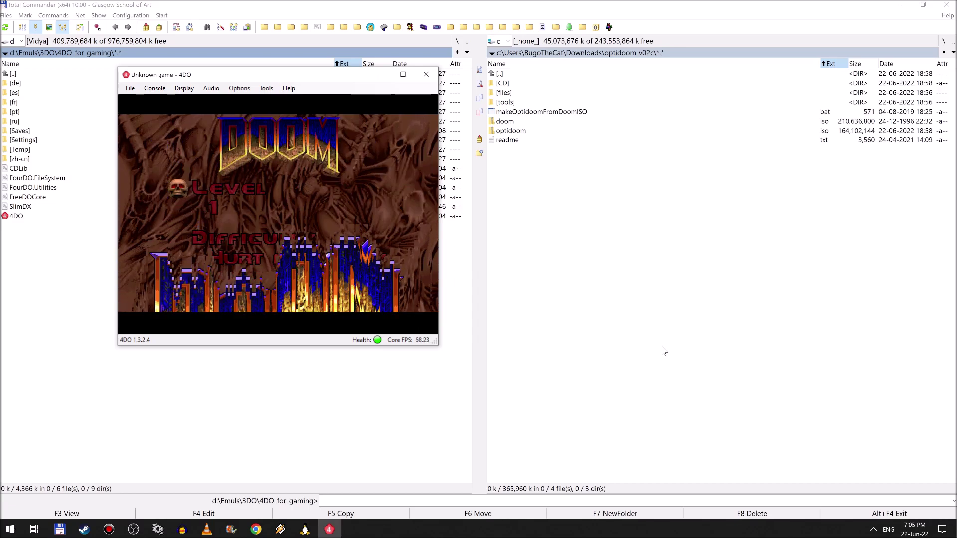
pyautogui.press('Down')
pyautogui.press('Down')
pyautogui.press('Return')
pyautogui.press('Down')
pyautogui.press('Left')
pyautogui.press('Left')
pyautogui.press('Left')
pyautogui.press('Left')
pyautogui.press('Left')
pyautogui.press('Left')
pyautogui.press('Left')
pyautogui.press('Left')
pyautogui.press('Left')
pyautogui.press('Left')
pyautogui.press('Left')
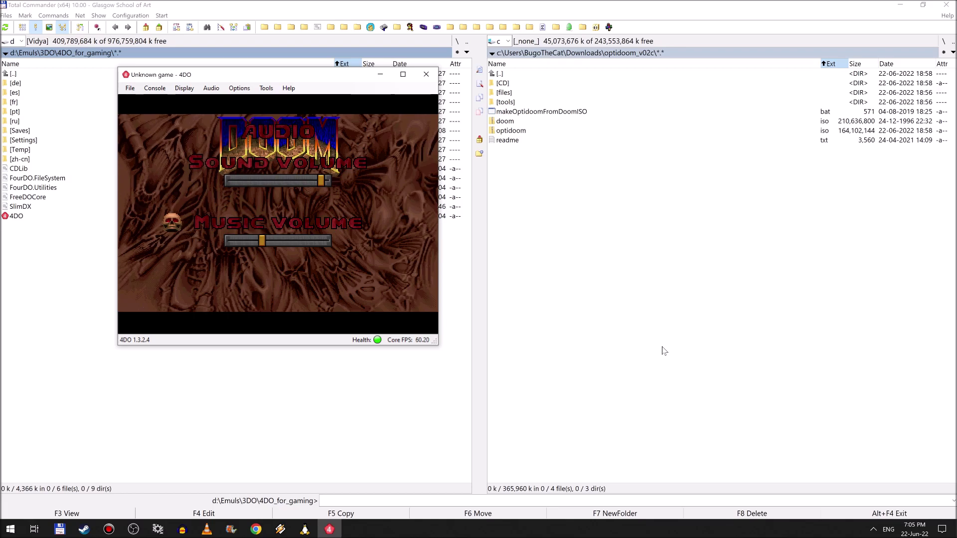
pyautogui.press('Left')
pyautogui.press('Left')
pyautogui.press('Escape')
# - Start level 1 on Hurt Me Plenty difficulty and walk around the starting courtyard, viewing its crates and barred window
pyautogui.press('Down')
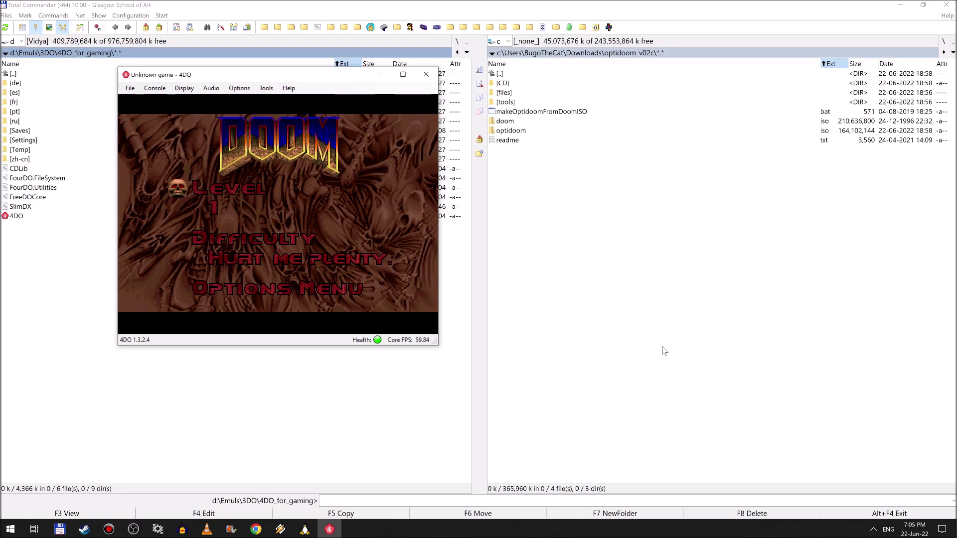
pyautogui.press('Return')
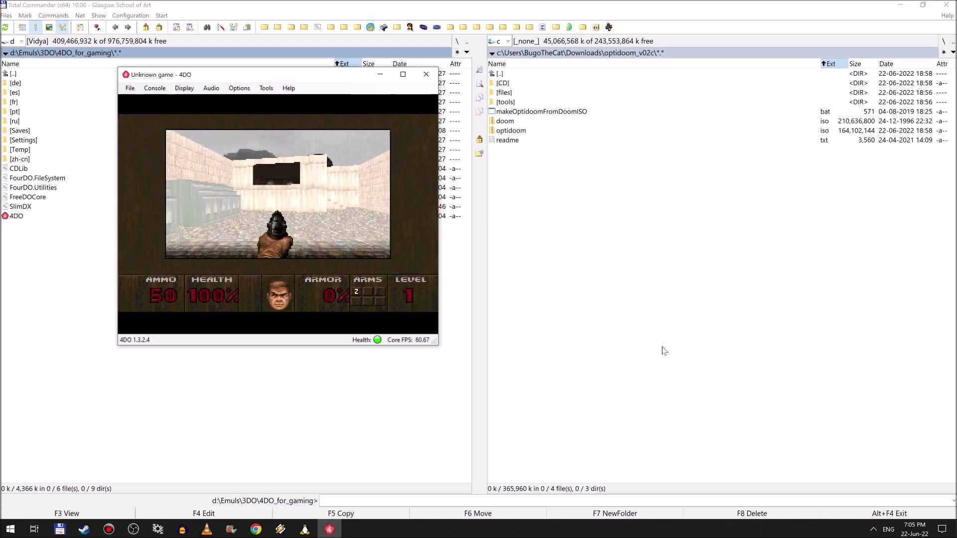
pyautogui.press('Left')
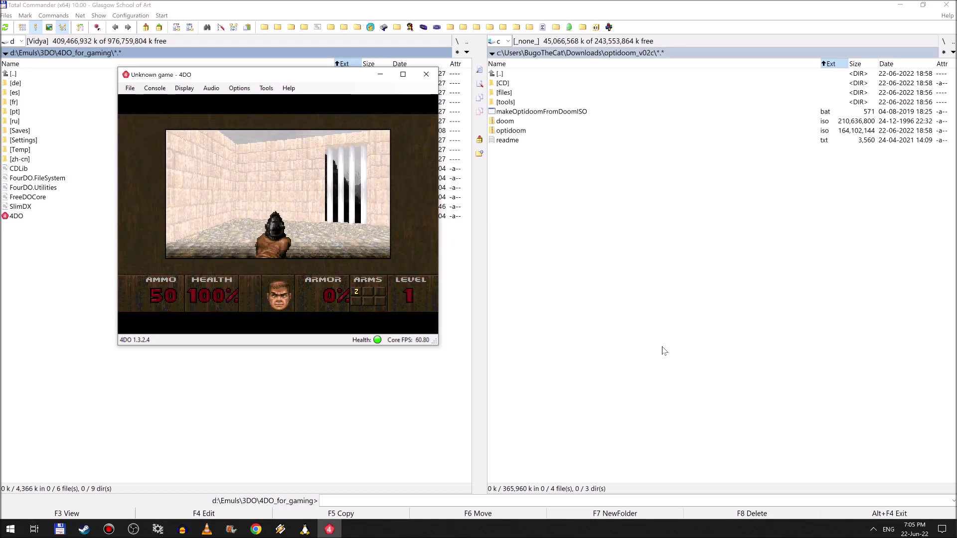
pyautogui.press('Right')
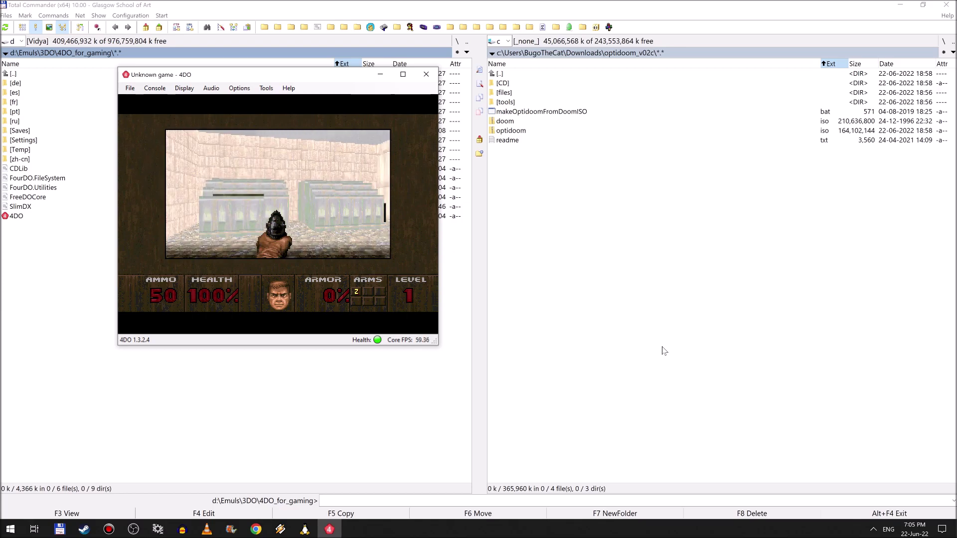
pyautogui.press('Up')
pyautogui.press('Right')
pyautogui.press('Up')
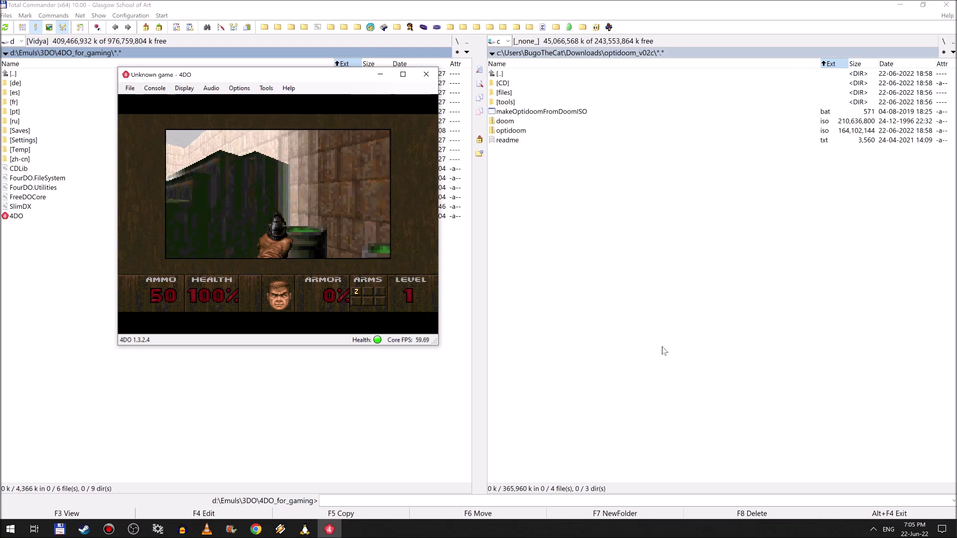
pyautogui.press('Right')
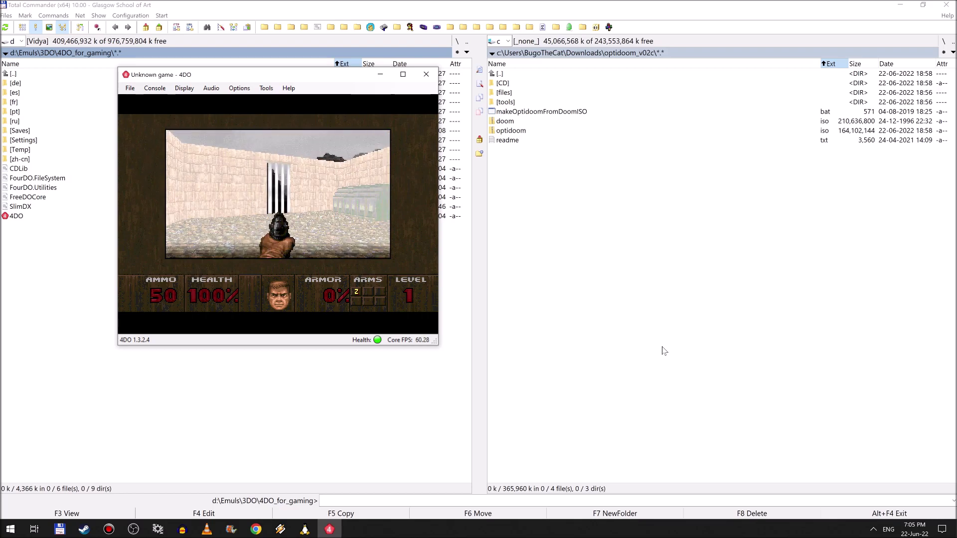
pyautogui.press('Right')
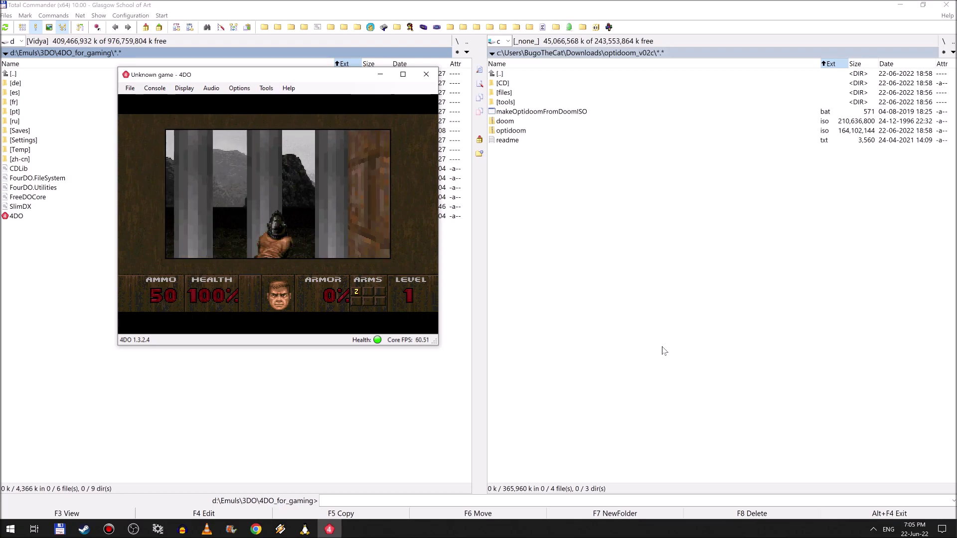
pyautogui.press('Down')
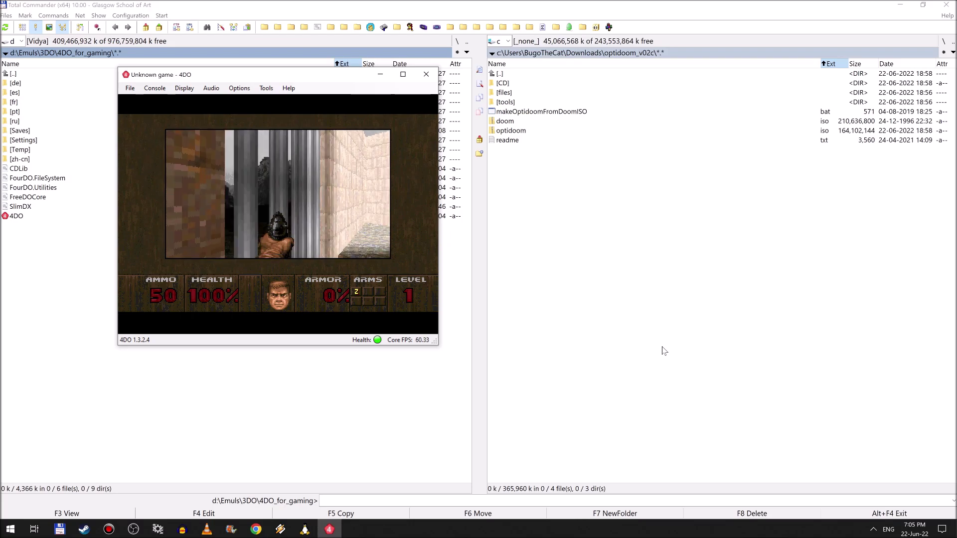
pyautogui.press('Up')
pyautogui.press('Right')
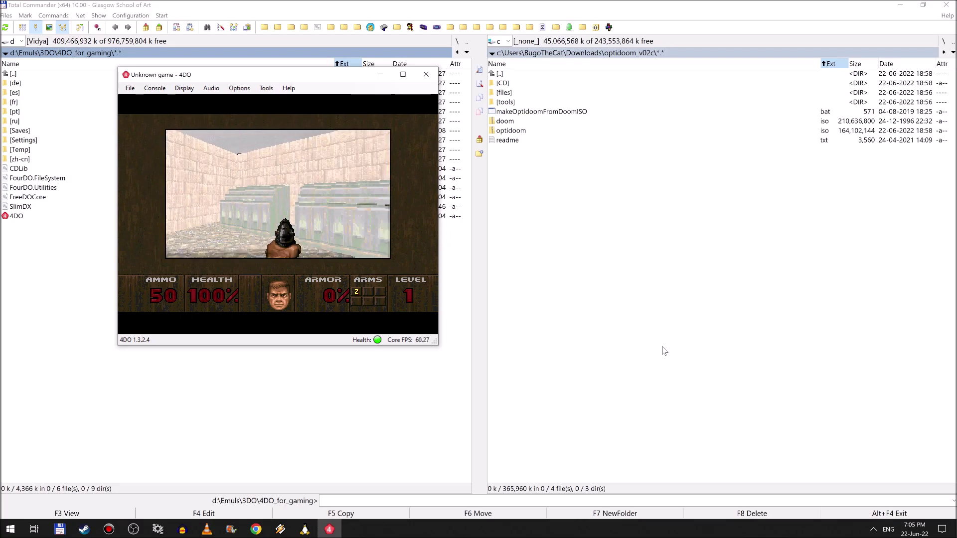
# - Bring up the in-game options and set Screen Size to the maximum on the Performance page
pyautogui.press('Return')
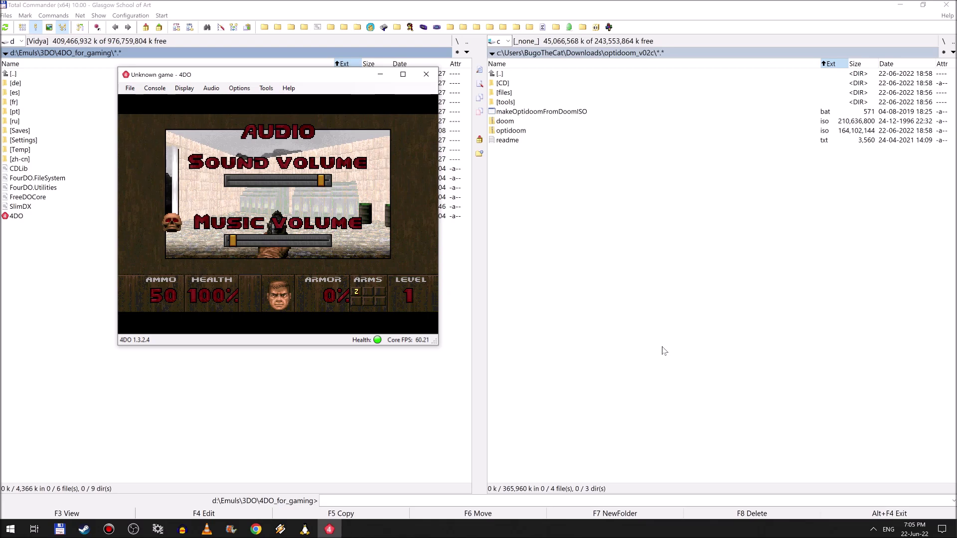
pyautogui.press('Right')
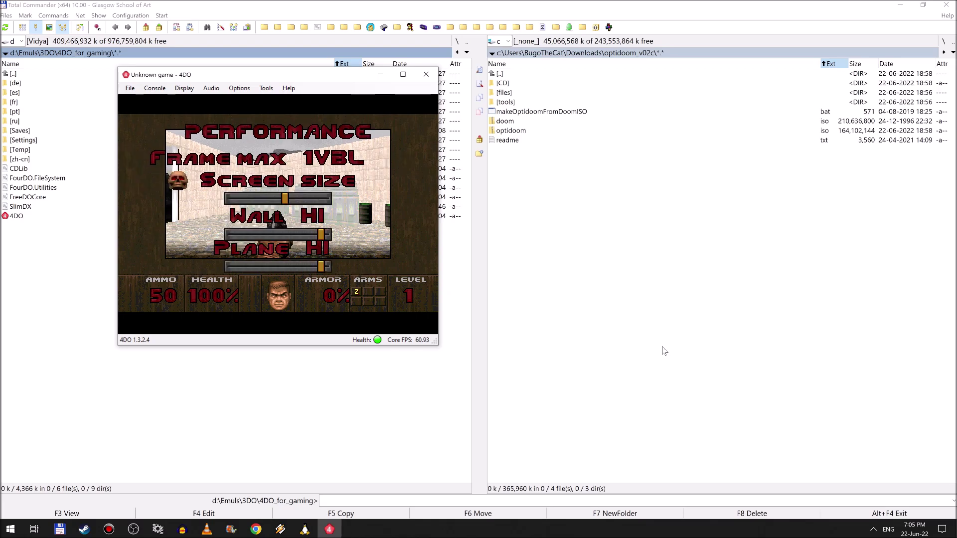
pyautogui.press('Right')
pyautogui.press('Down')
pyautogui.press('Right')
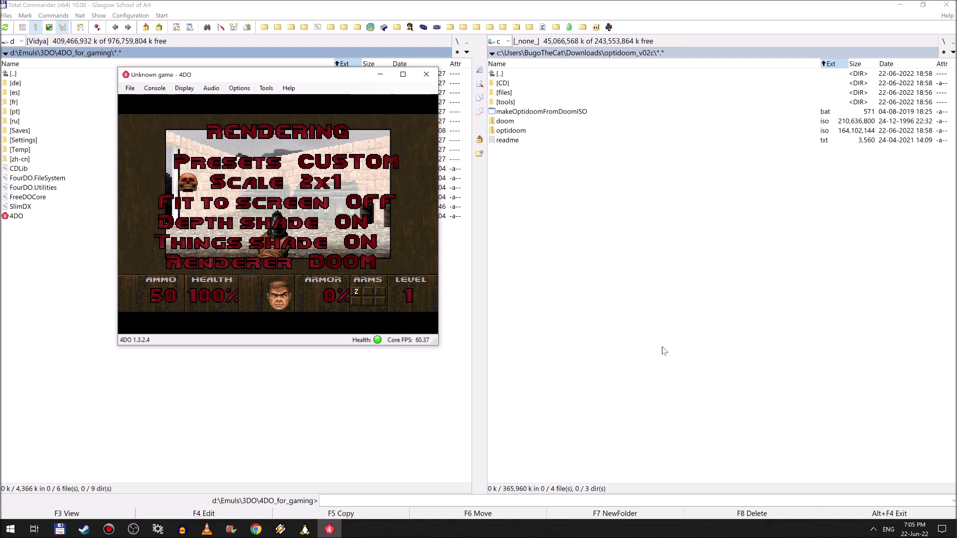
pyautogui.press('Left')
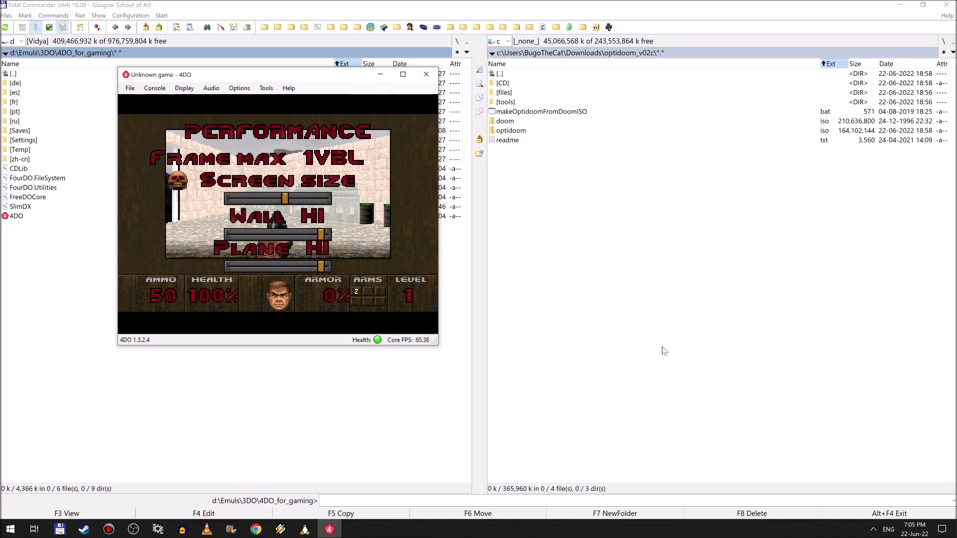
pyautogui.press('Right')
pyautogui.press('Right')
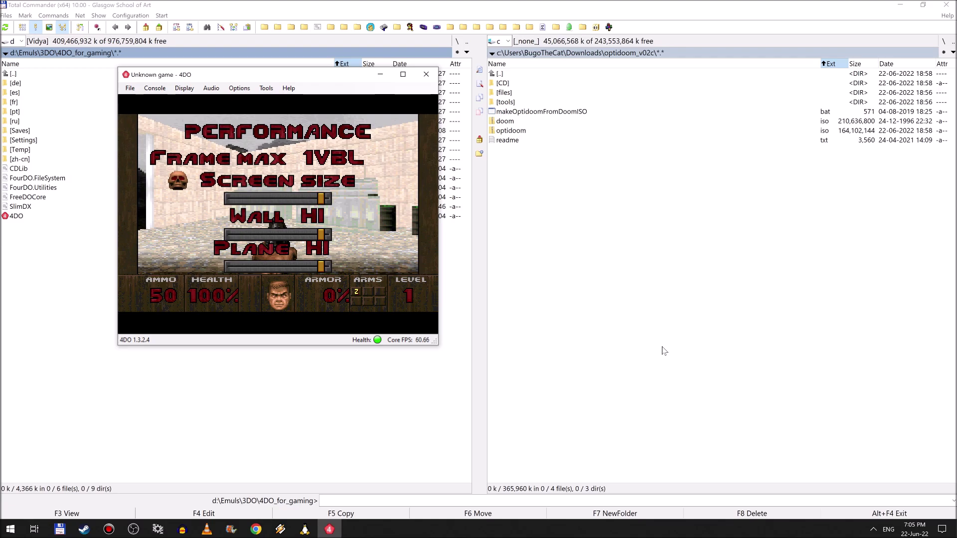
# - Set Plane detail to MED and test the Wall detail setting, leaving it at HI
pyautogui.press('Down')
pyautogui.press('Down')
pyautogui.press('Left')
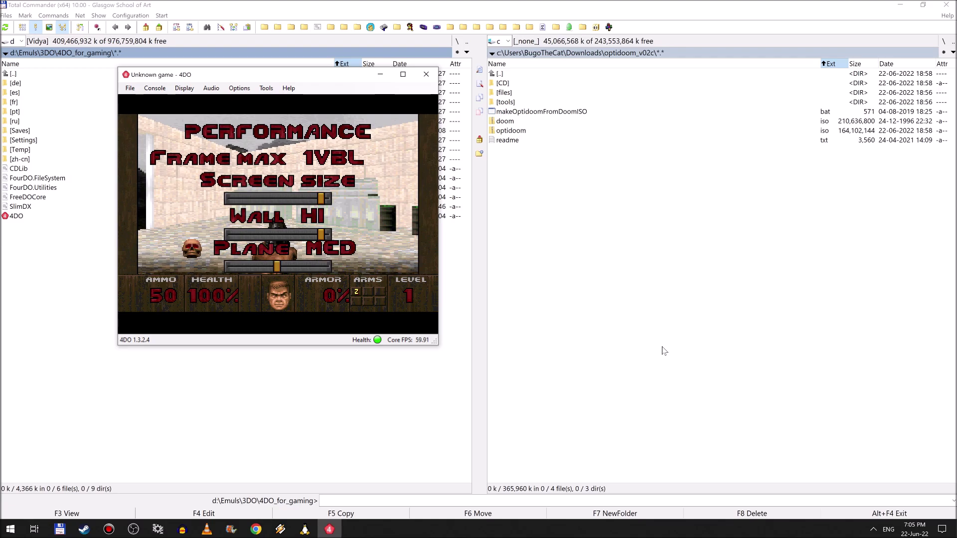
pyautogui.press('Up')
pyautogui.press('Left')
pyautogui.press('Right')
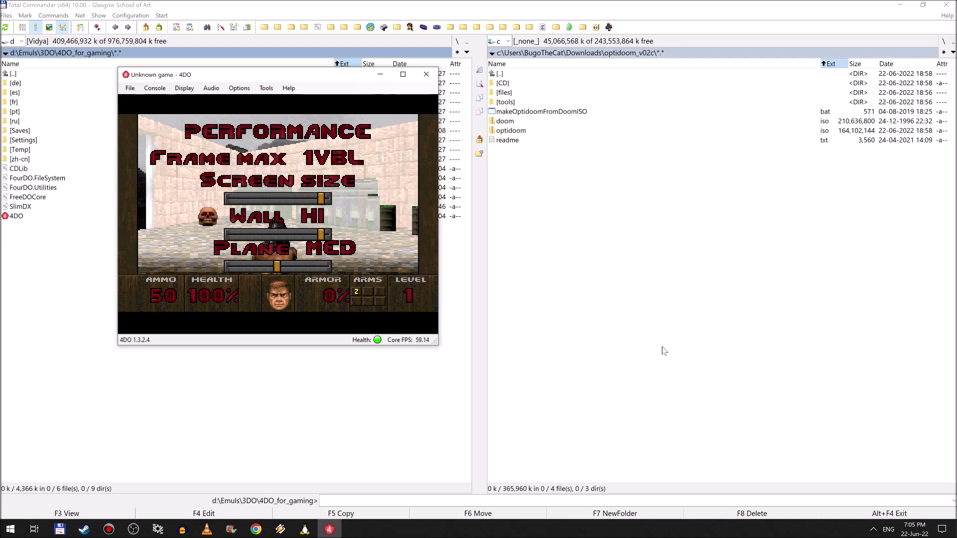
# - Turn on Fit to Screen in the Rendering options and return to the game
pyautogui.press('Down')
pyautogui.press('Down')
pyautogui.press('Down')
pyautogui.press('Down')
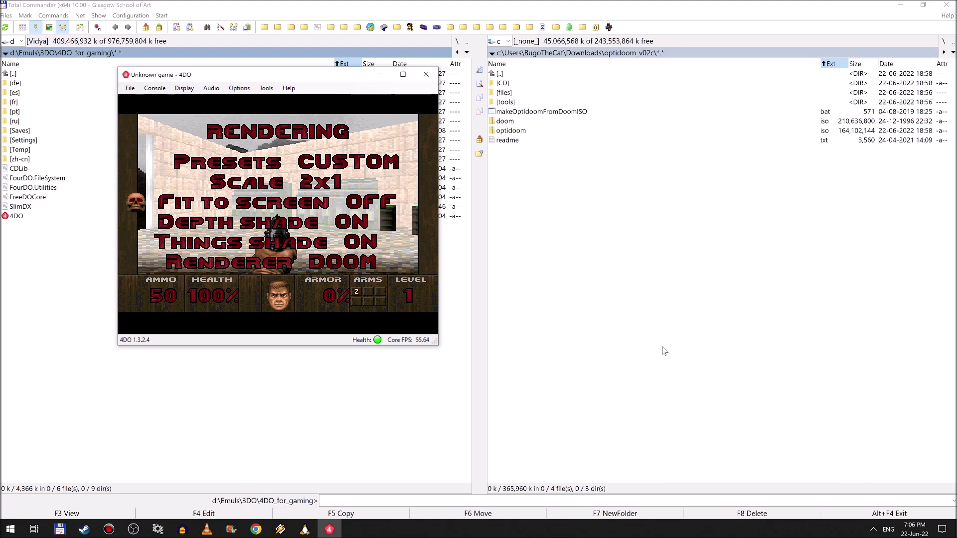
pyautogui.press('Right')
pyautogui.press('Down')
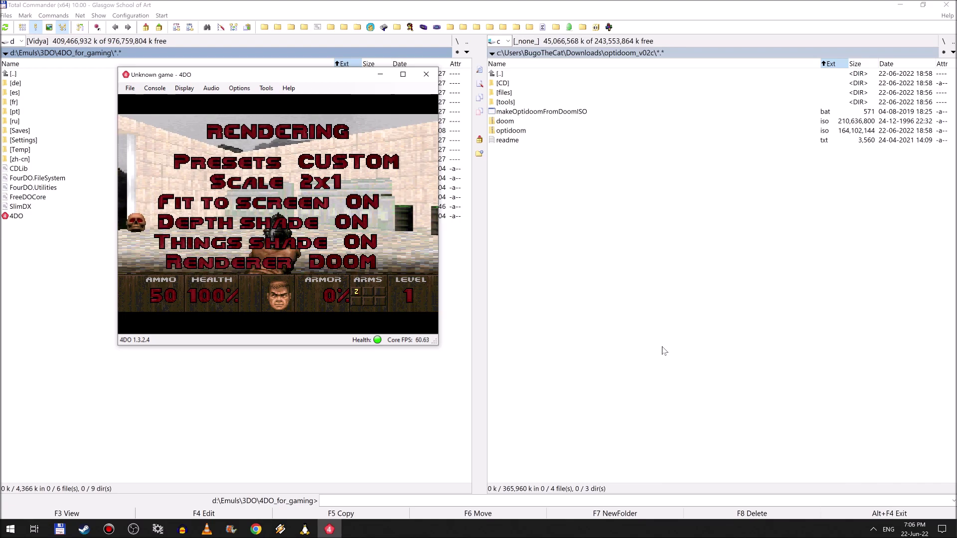
pyautogui.press('Escape')
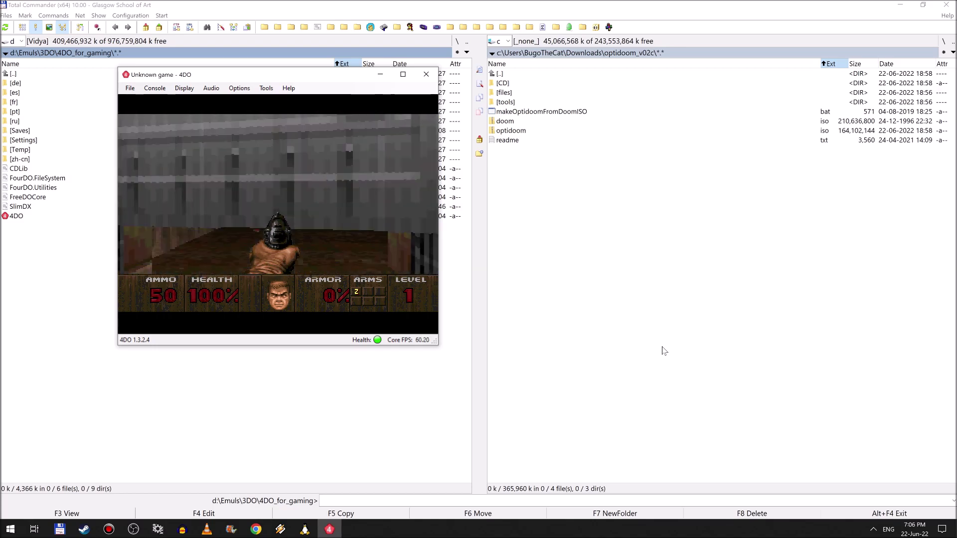
# - Go through the opening door and explore the dark interior rooms of the custom level
pyautogui.press('Up')
pyautogui.press('s')
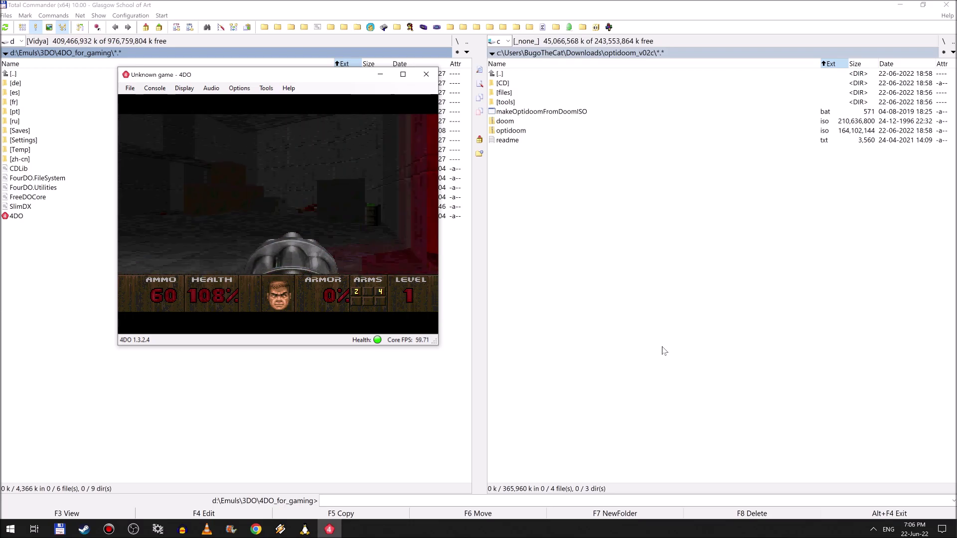
pyautogui.press('Left')
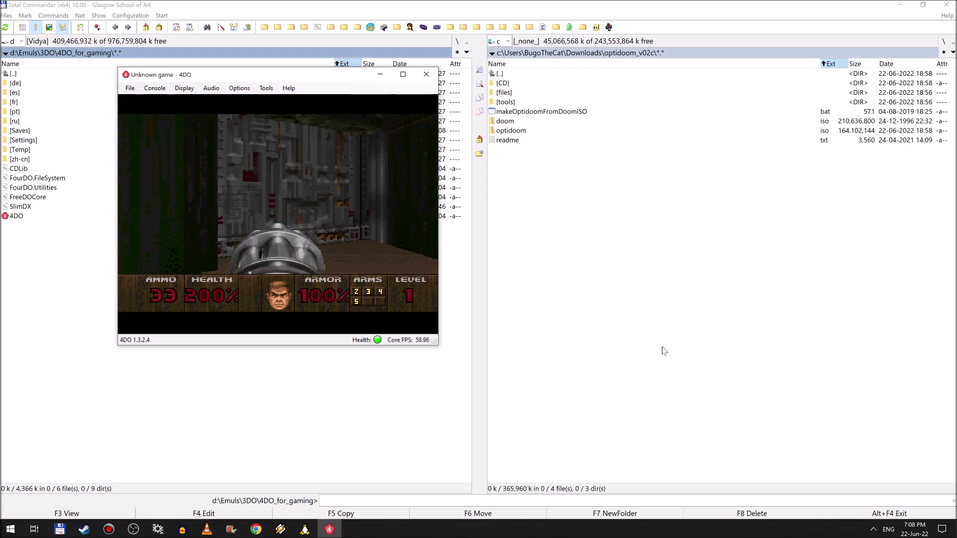
pyautogui.press('Left')
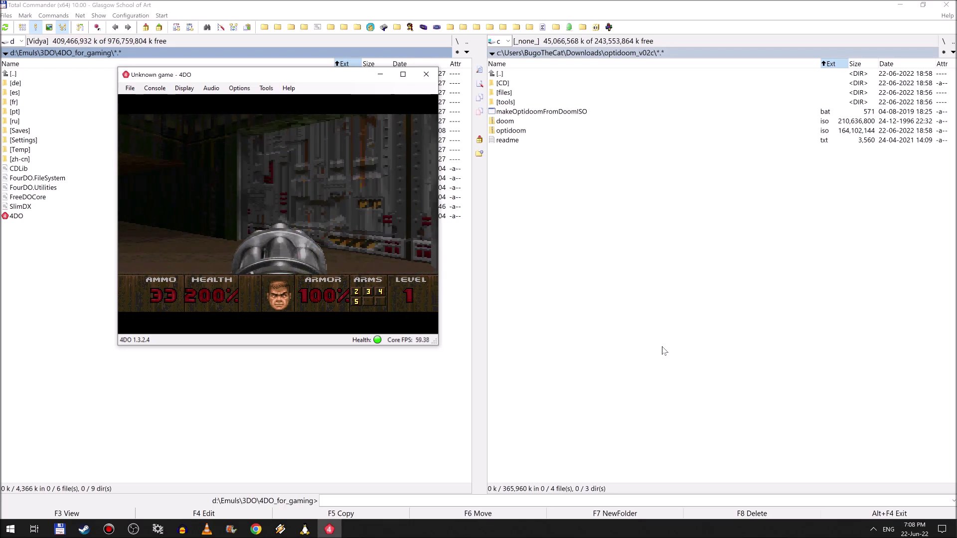
pyautogui.press('Right')
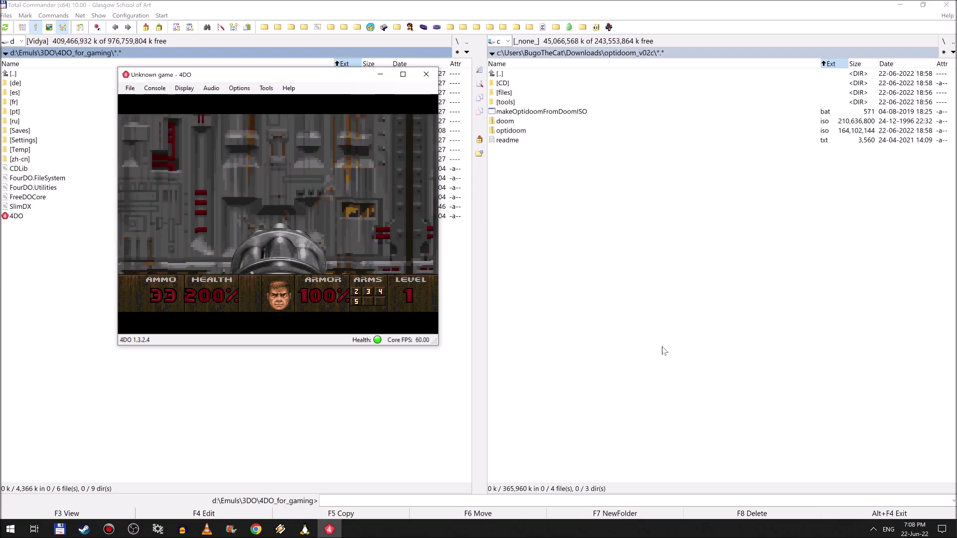
# - Head out to the open area with tall pillars and pick up the green sphere at its center
pyautogui.press('Right')
pyautogui.press('Up')
pyautogui.press('Left')
pyautogui.press('Right')
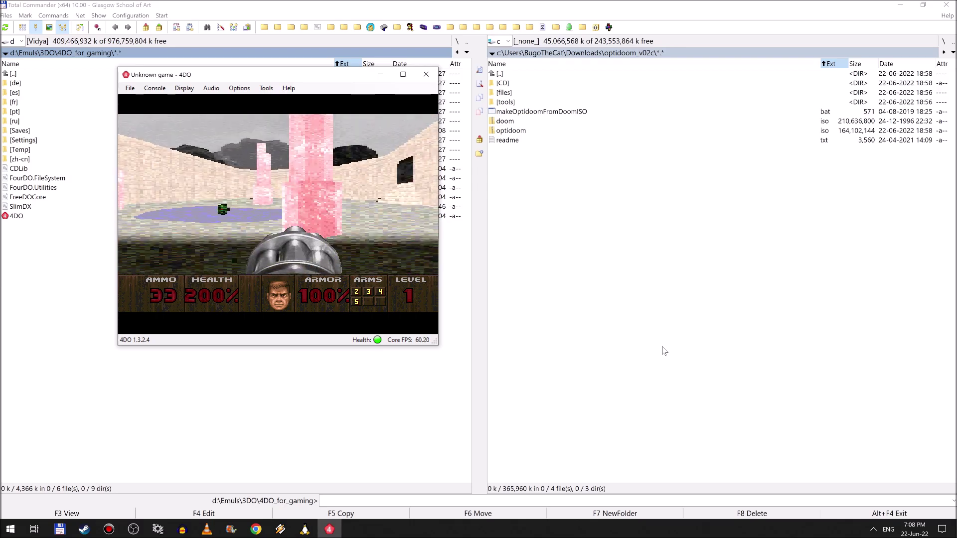
pyautogui.press('Left')
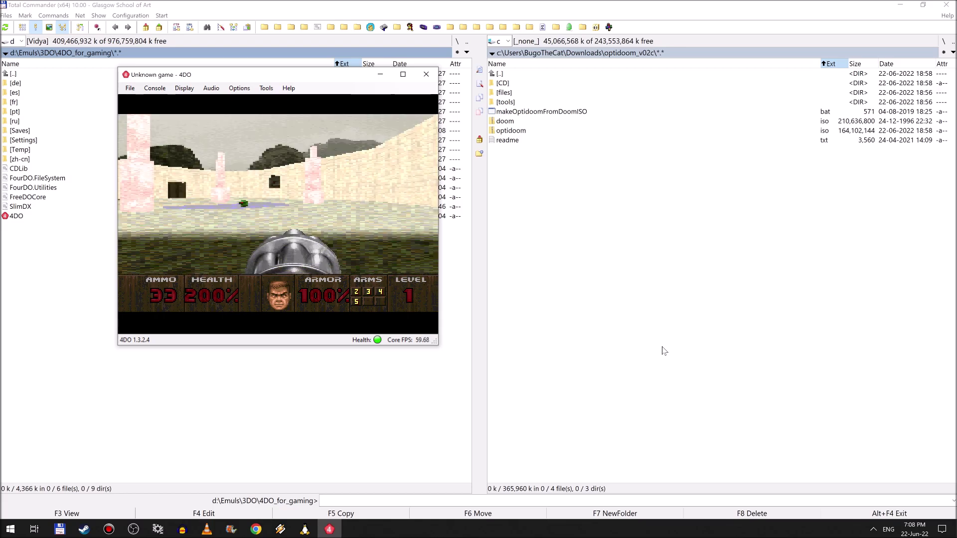
pyautogui.press('Up')
pyautogui.press('Up')
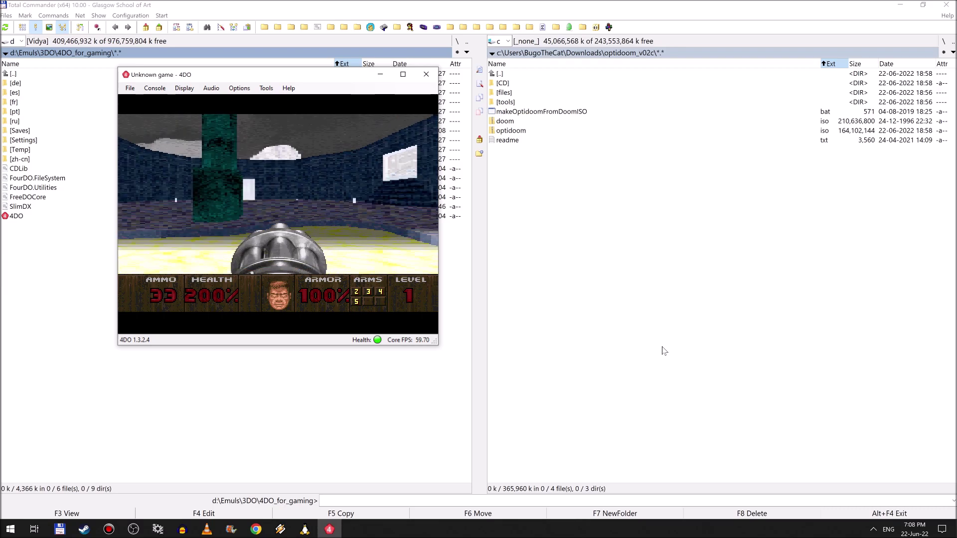
# - Enter the bright white corridor with the rocket launcher and fire several rockets inside it
pyautogui.press('Left')
pyautogui.press('Left')
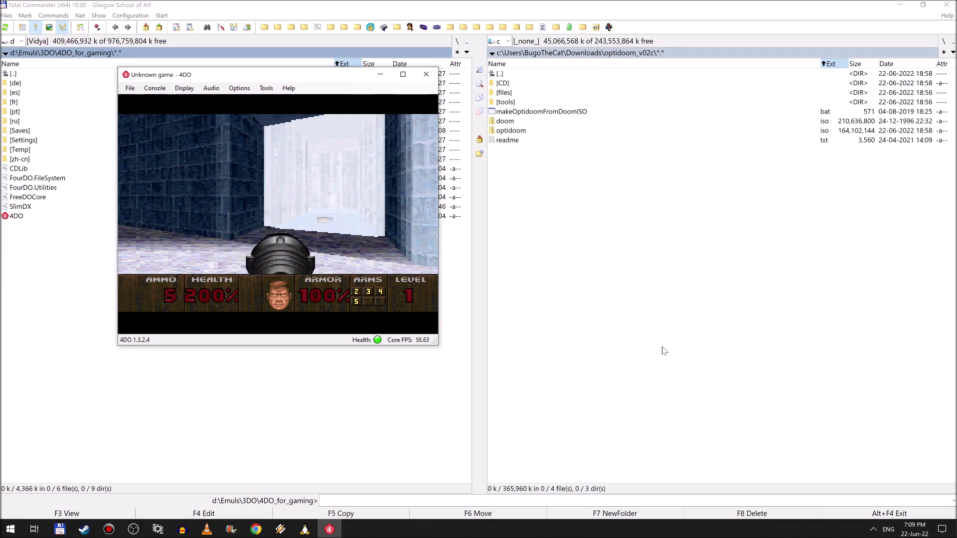
pyautogui.press('Up')
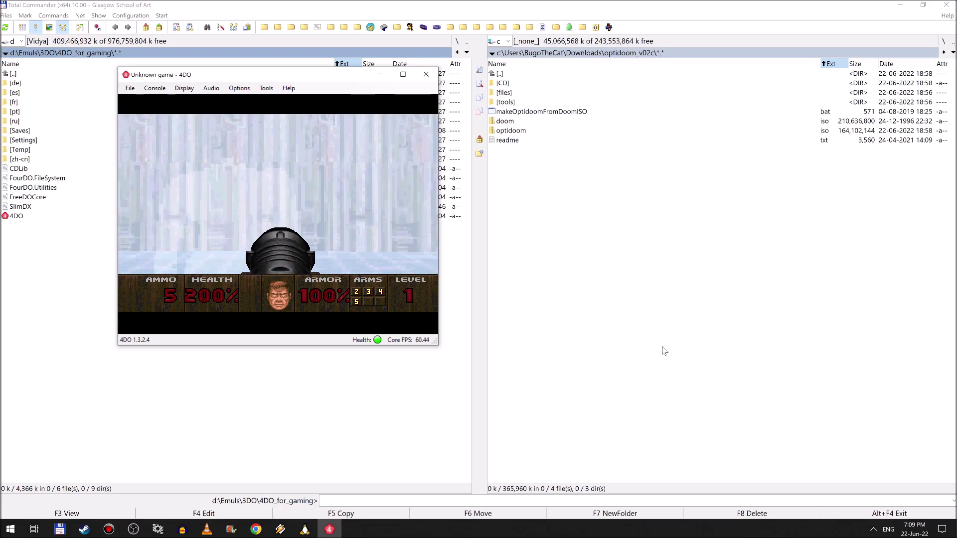
pyautogui.press('x')
pyautogui.press('x')
pyautogui.press('x')
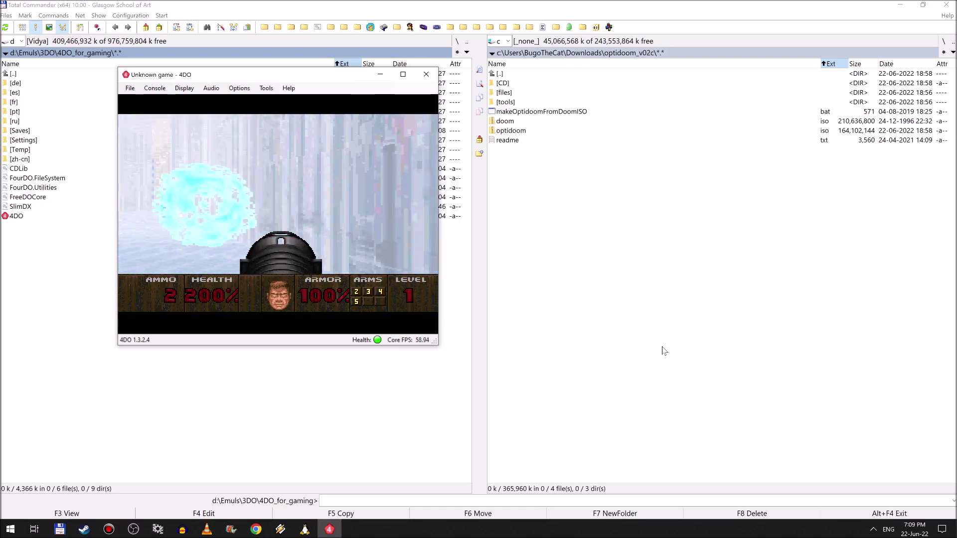
pyautogui.press('x')
pyautogui.press('x')
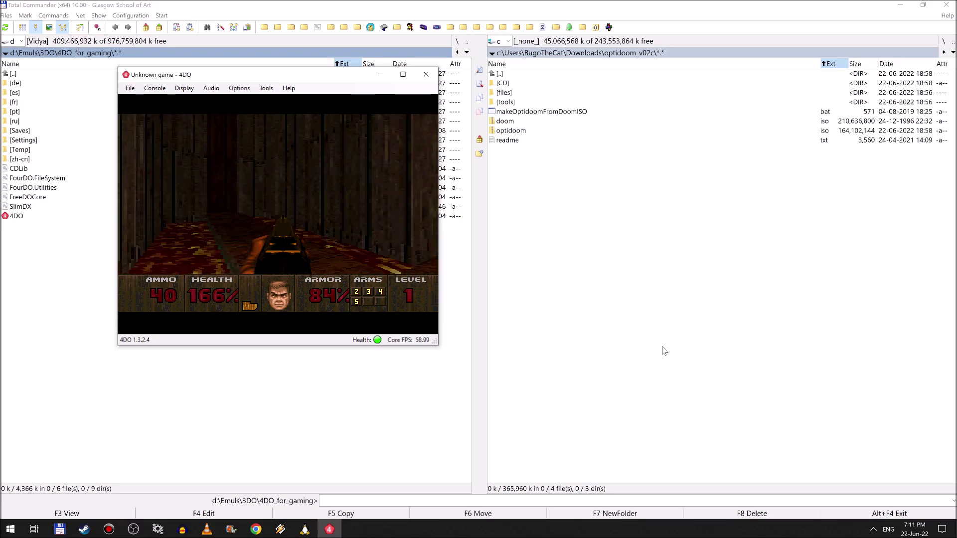
# - Look around the dark wooden corridor with the blood-covered floor
pyautogui.press('Left')
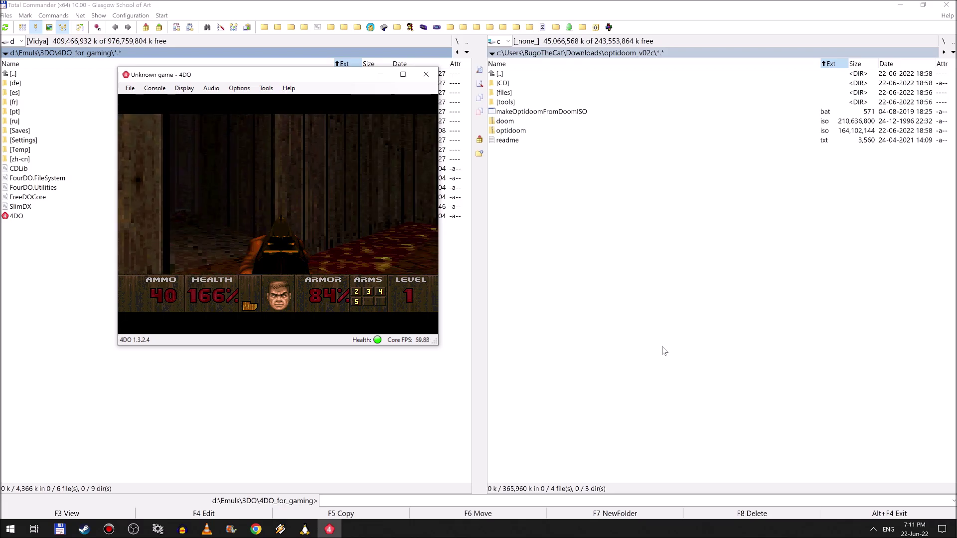
pyautogui.press('Left')
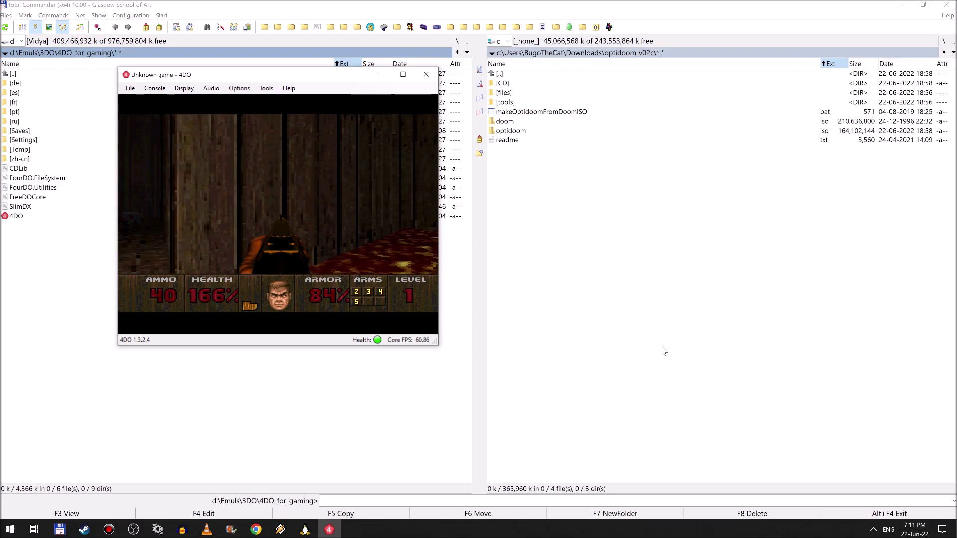
pyautogui.press('Left')
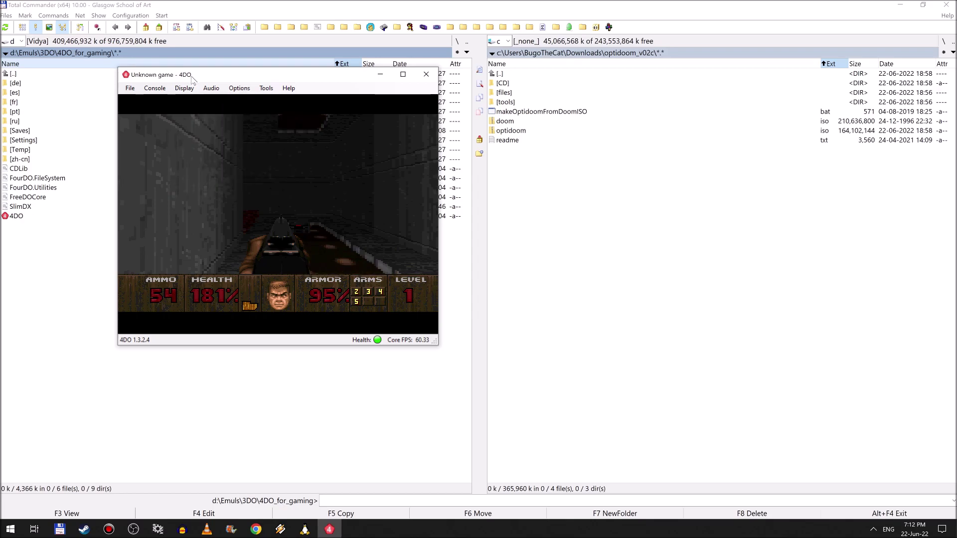
# - Enlarge the emulator window to 300% (960 by 720) and reposition it nearer the middle of the screen
pyautogui.moveTo(434, 343); pyautogui.dragTo(598, 464)
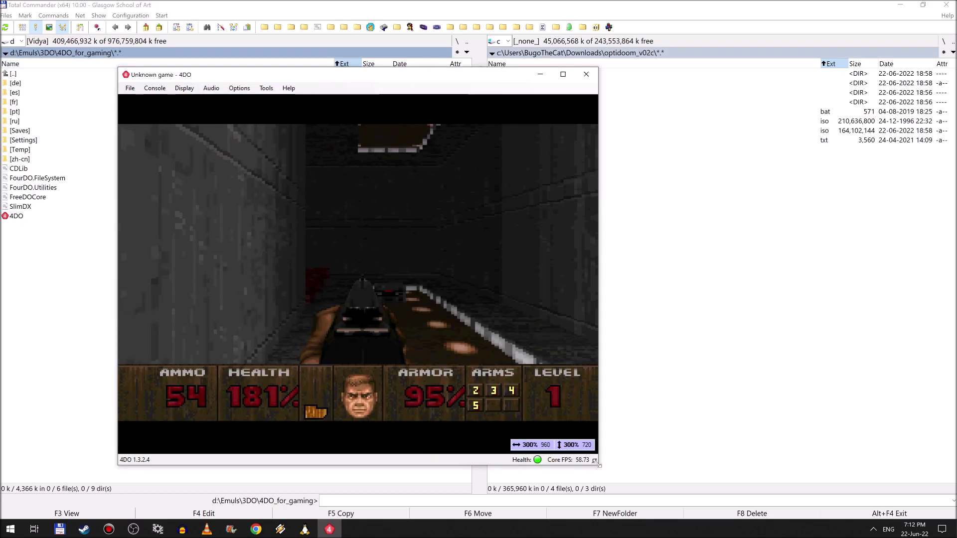
pyautogui.moveTo(387, 77); pyautogui.dragTo(431, 45)
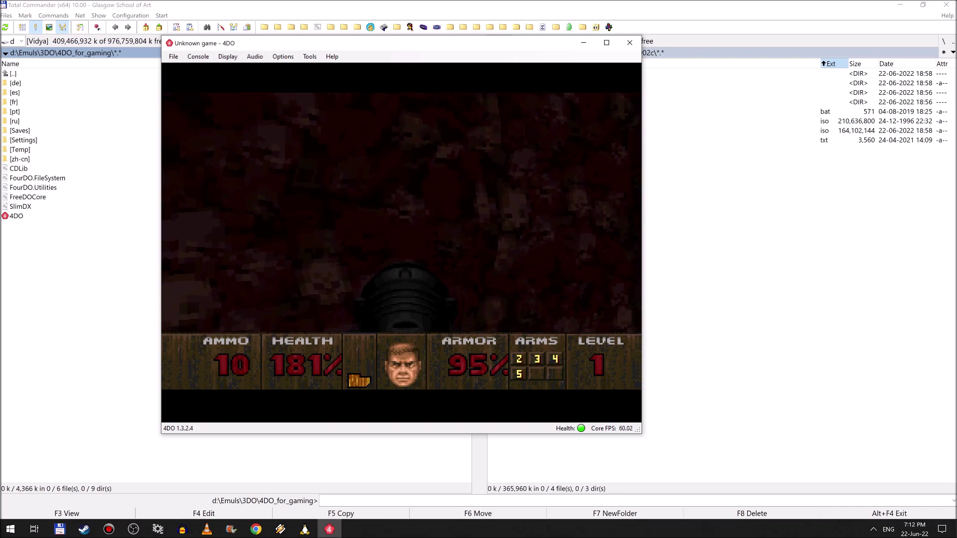
# - Enter the dark chamber with coloured walls and fire rockets at the monster on its central platform
pyautogui.press('Right')
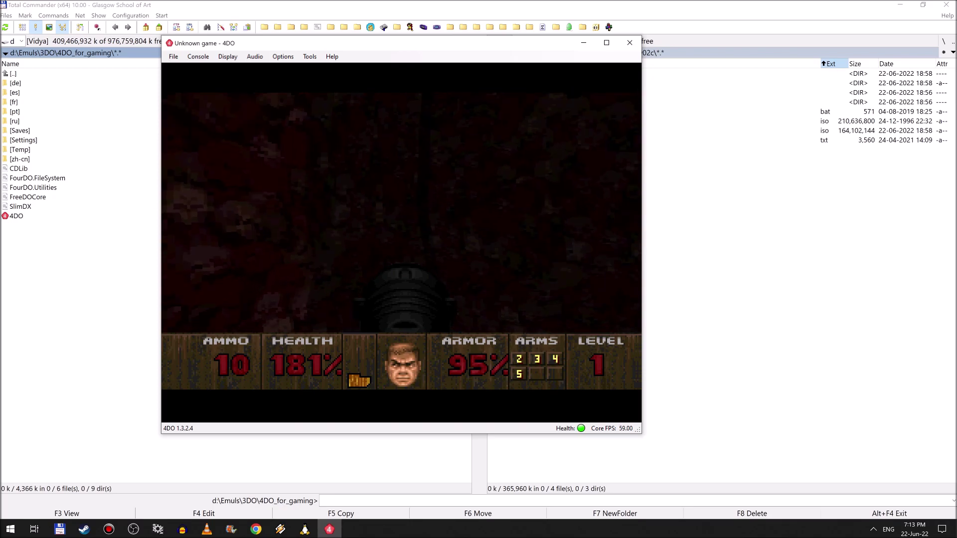
pyautogui.press('Right')
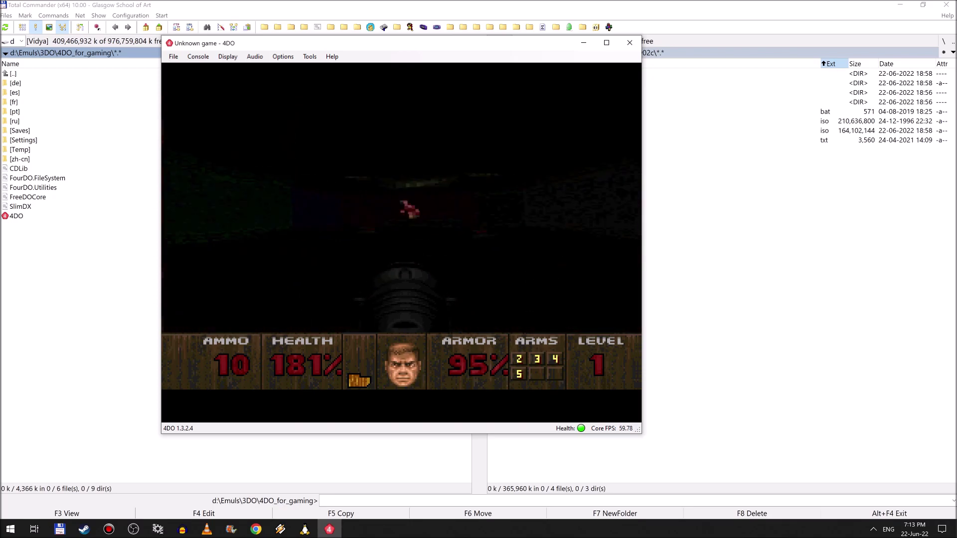
pyautogui.press('Right')
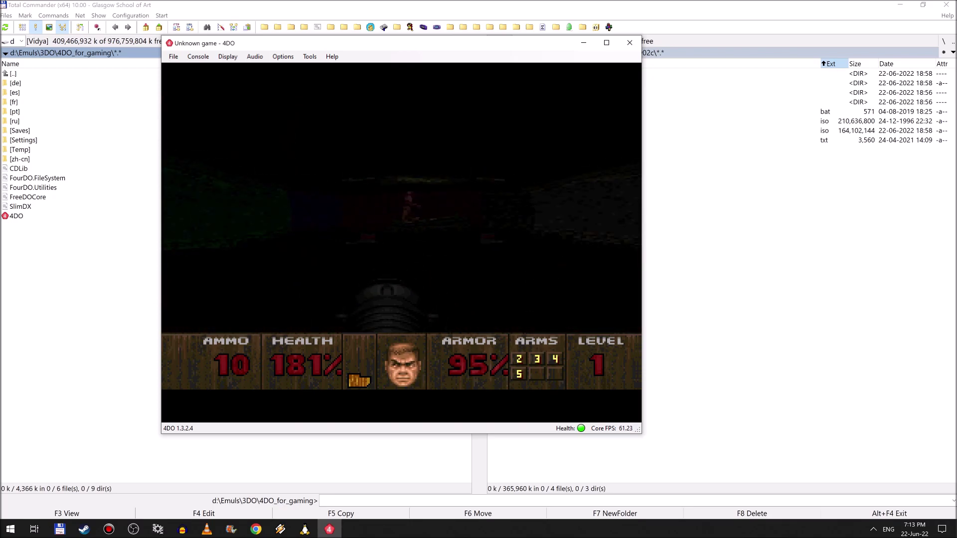
pyautogui.press('Right')
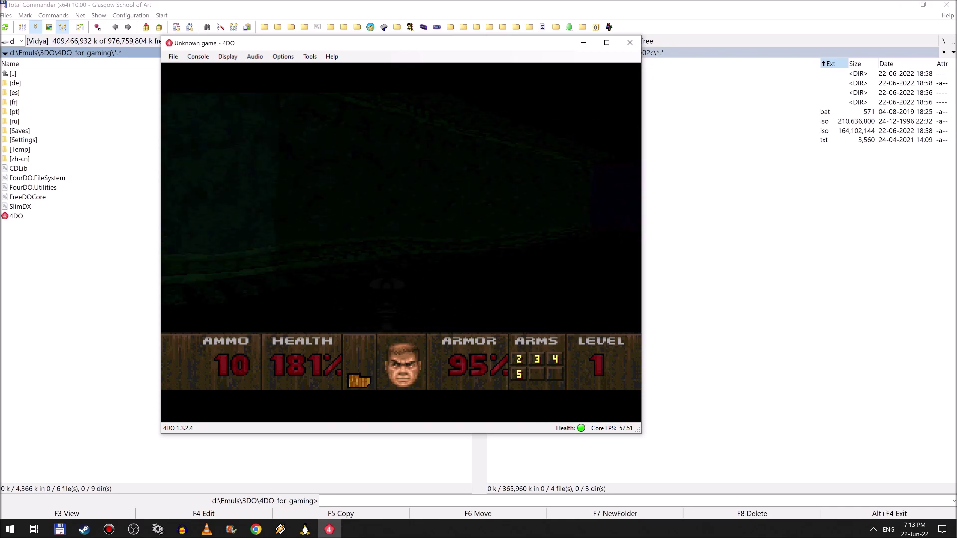
pyautogui.press('Right')
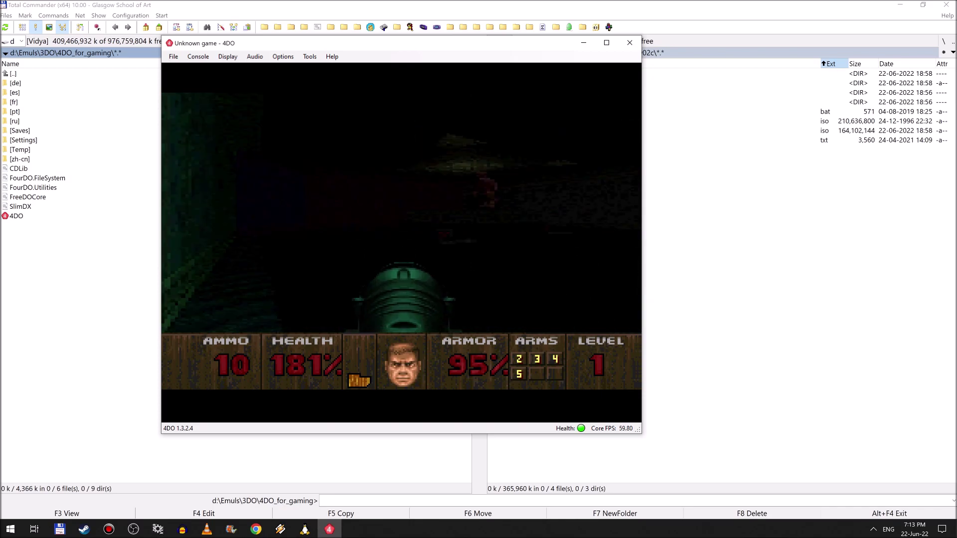
pyautogui.press('s')
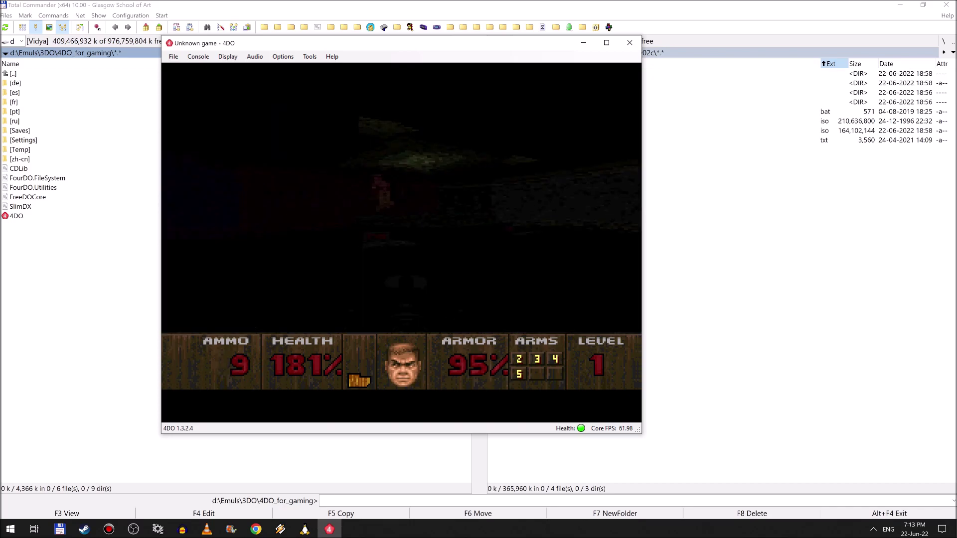
pyautogui.press('s')
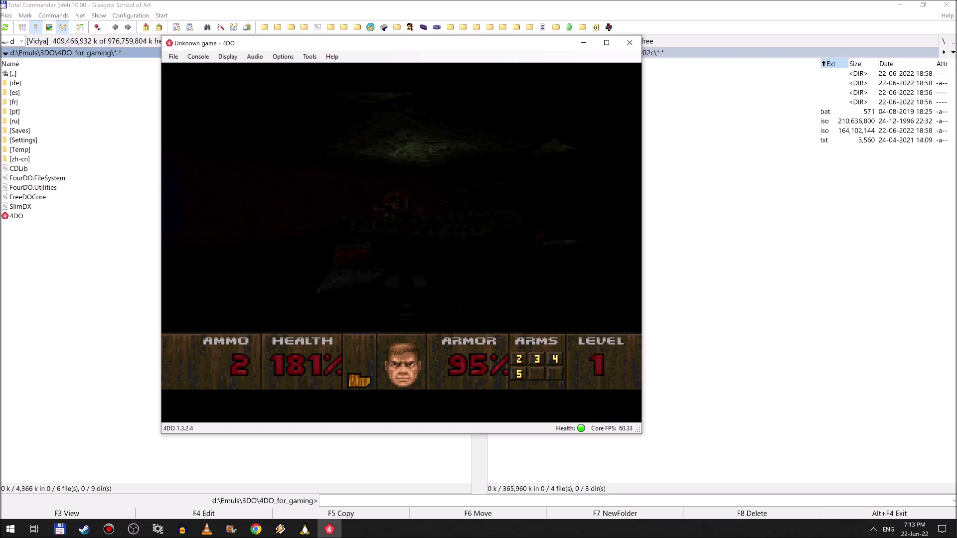
# - Switch to the shotgun and move through the dark chamber toward the central platform
pyautogui.press('Right')
pyautogui.press('Right')
pyautogui.press('Up')
pyautogui.press('Right')
pyautogui.press('Up')
pyautogui.press('Left')
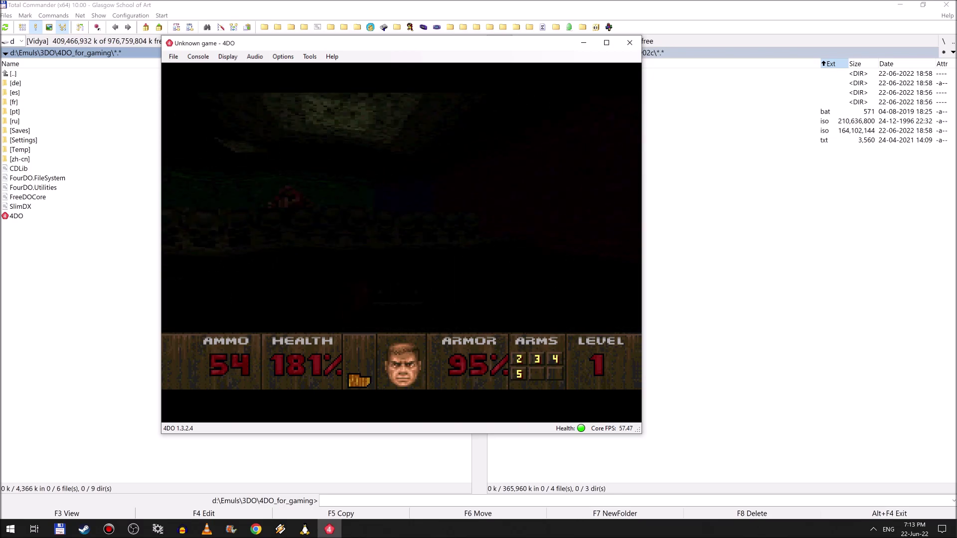
# - Follow the skull-lined ledge and climb onto the central platform with the red floor marking
pyautogui.press('Left')
pyautogui.press('Tab')
pyautogui.press('Tab')
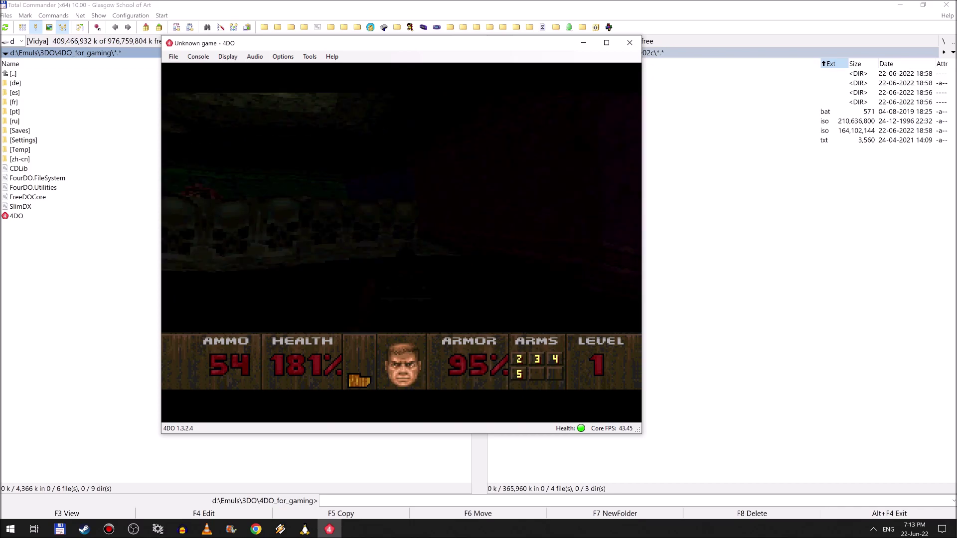
pyautogui.press('Up')
pyautogui.press('Left')
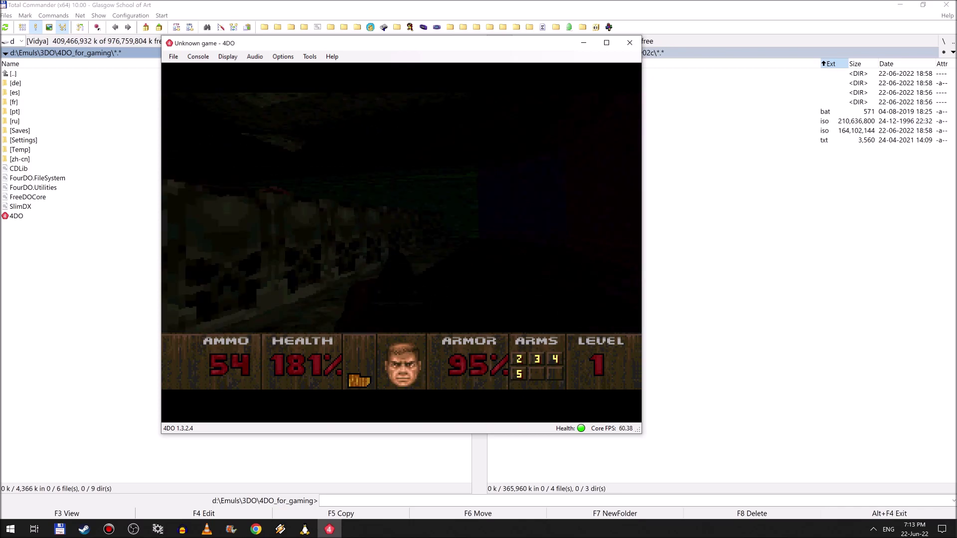
pyautogui.press('Up')
pyautogui.press('Up')
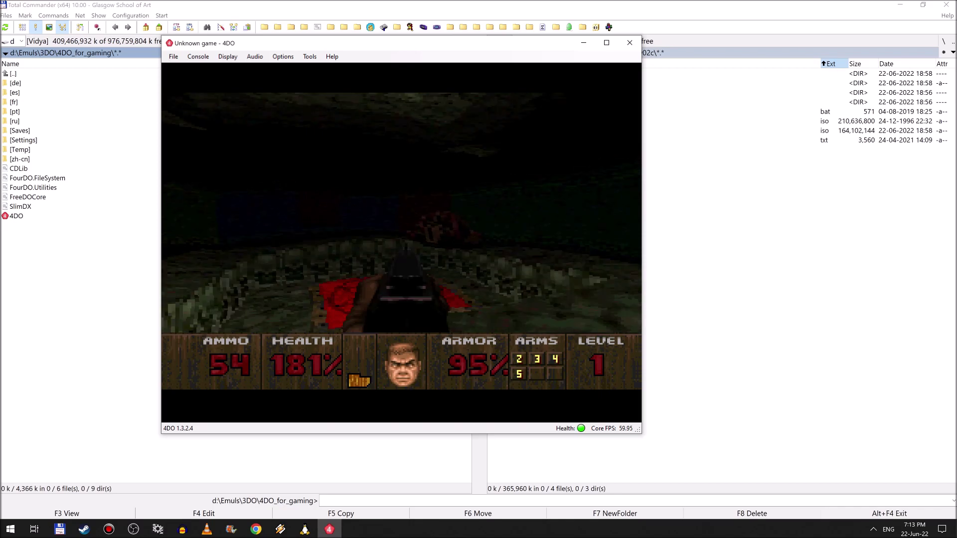
# - Leave the platform, follow the chamber's coloured walls and head out through the dark grey passage
pyautogui.press('Right')
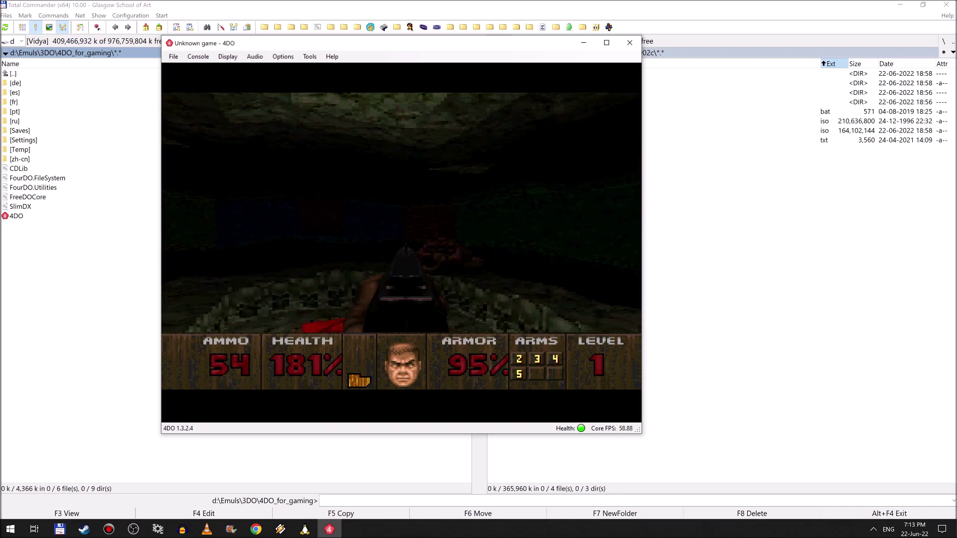
pyautogui.press('Right')
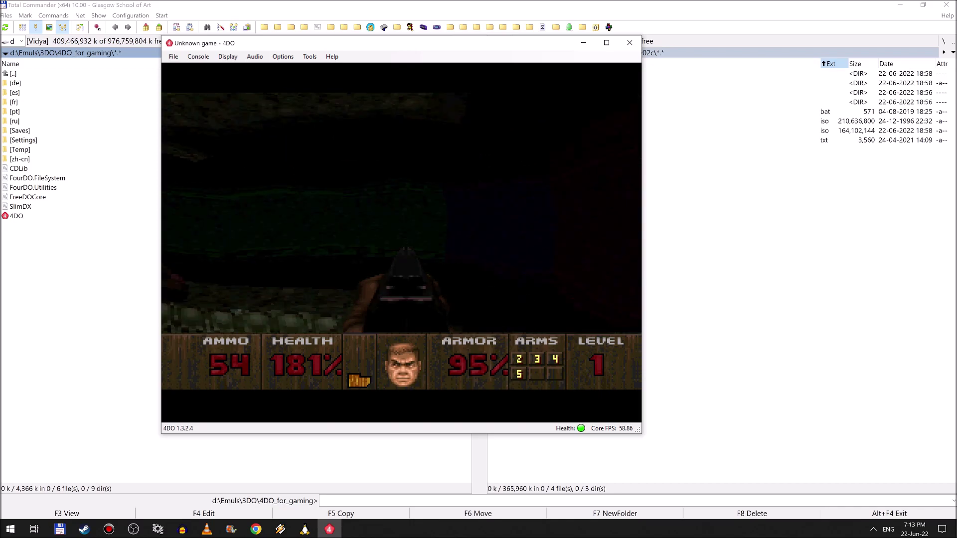
pyautogui.press('Up')
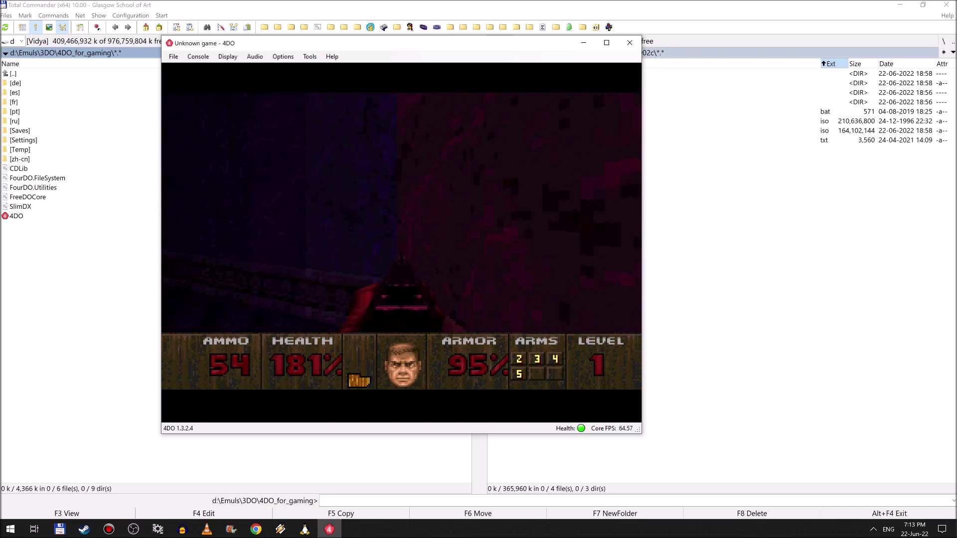
pyautogui.press('Left')
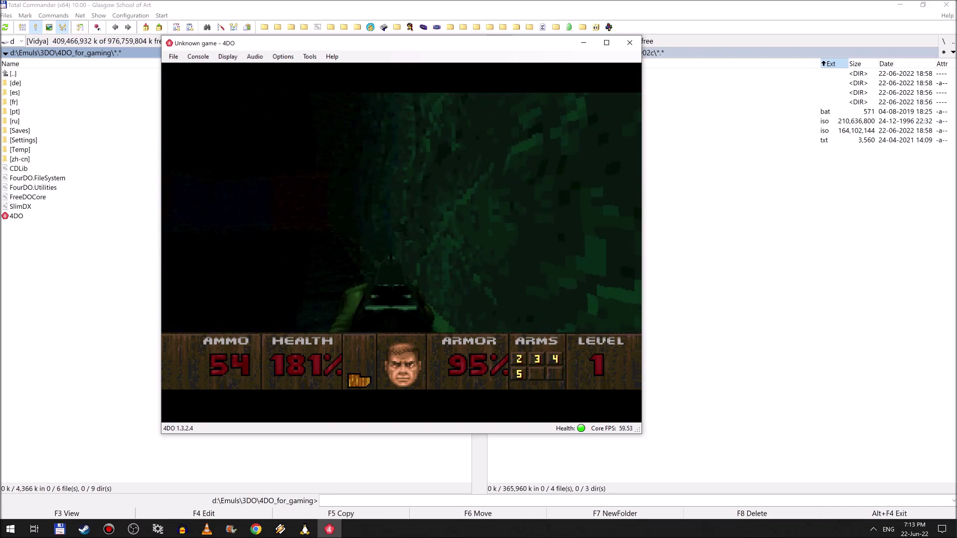
pyautogui.press('Left')
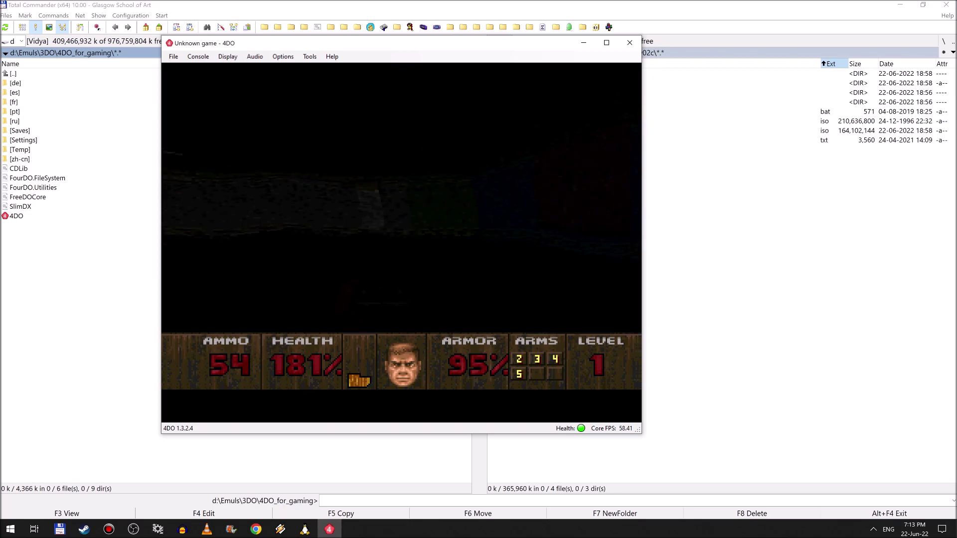
pyautogui.press('Left')
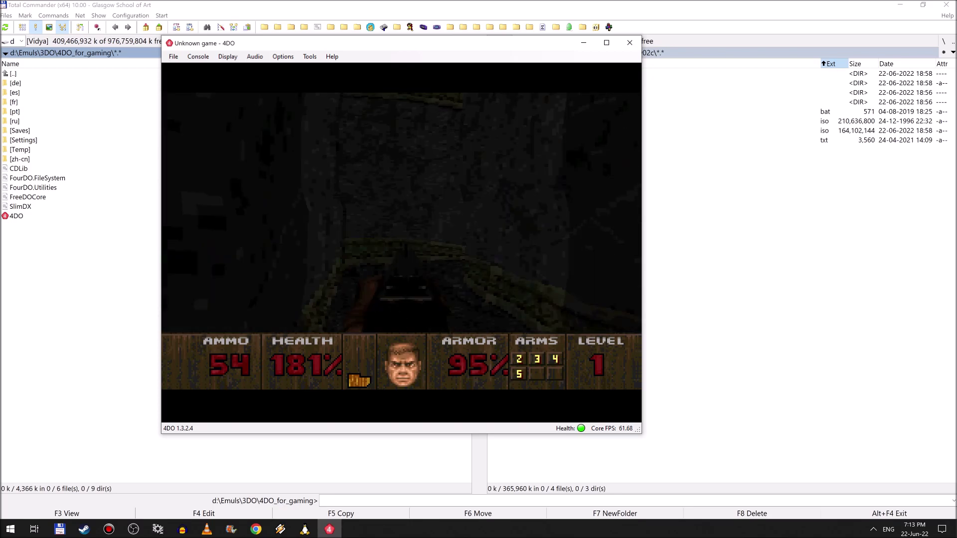
# - Search the grey stone corridors outside the dark chamber, turning past the medkit and the corpse
pyautogui.press('Left')
pyautogui.press('Left')
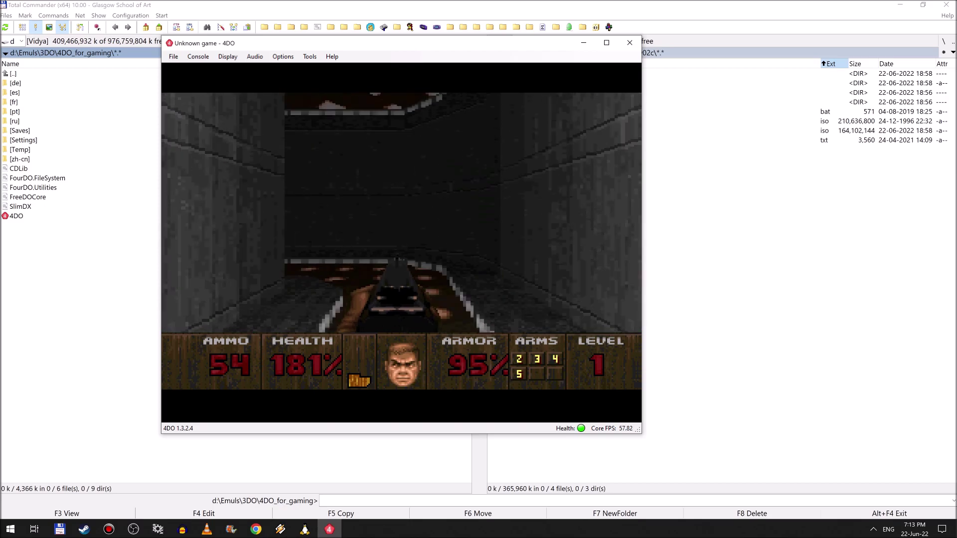
pyautogui.press('Left')
pyautogui.press('Left')
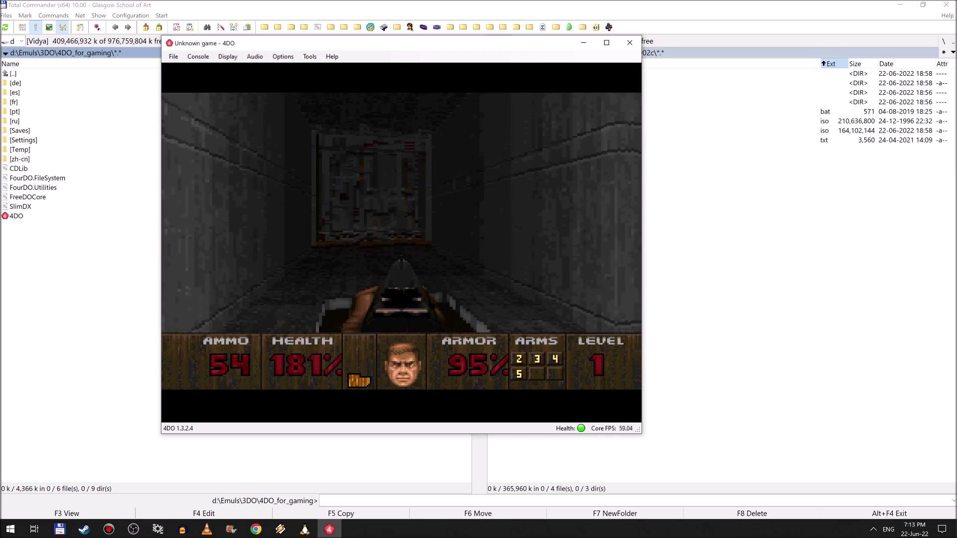
pyautogui.press('Left')
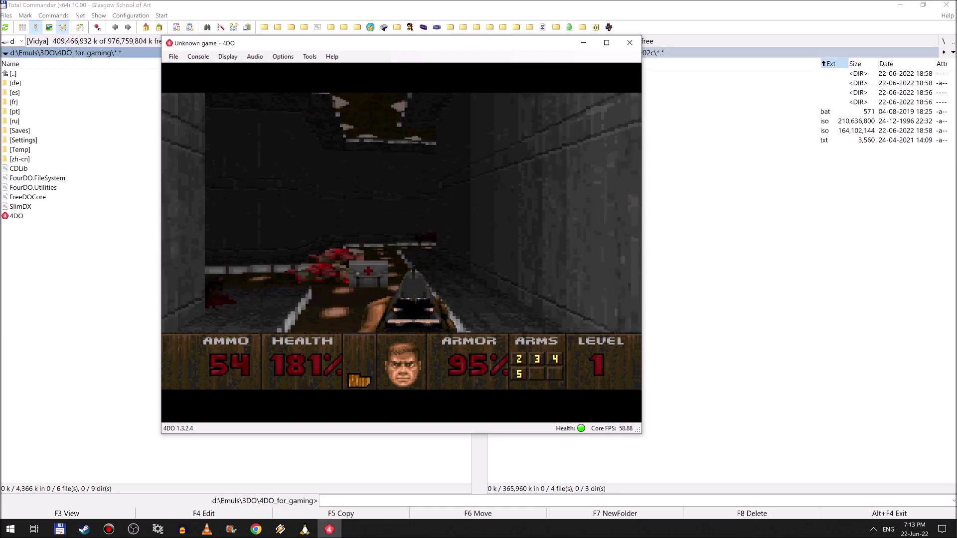
pyautogui.press('Left')
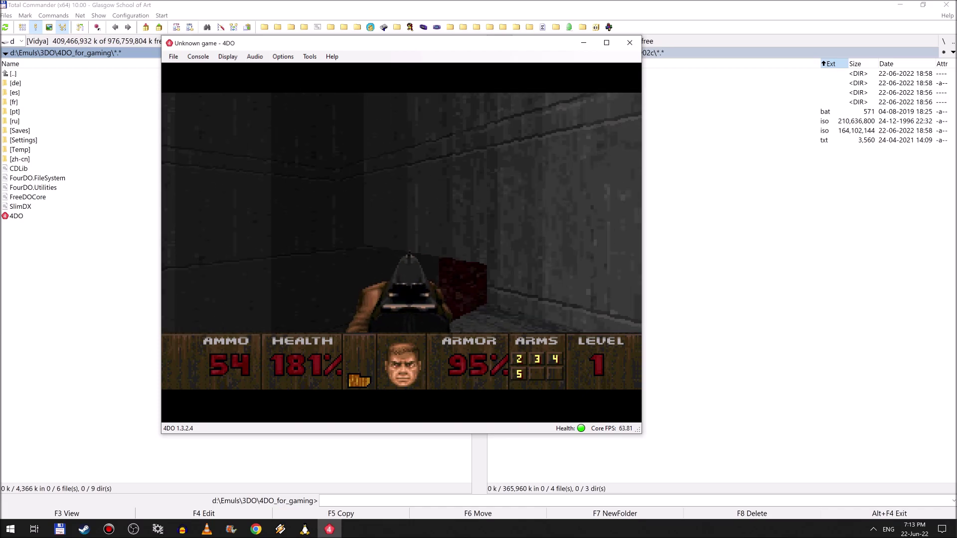
# - Return past the red flesh walls to the dark chamber's skull-rimmed platform and finish the level to reach level 2
pyautogui.press('Left')
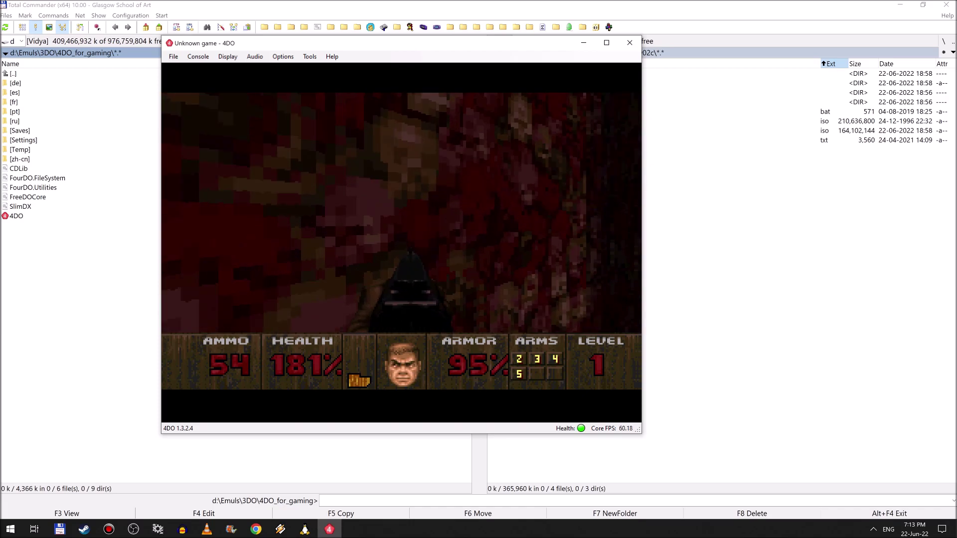
pyautogui.press('Left')
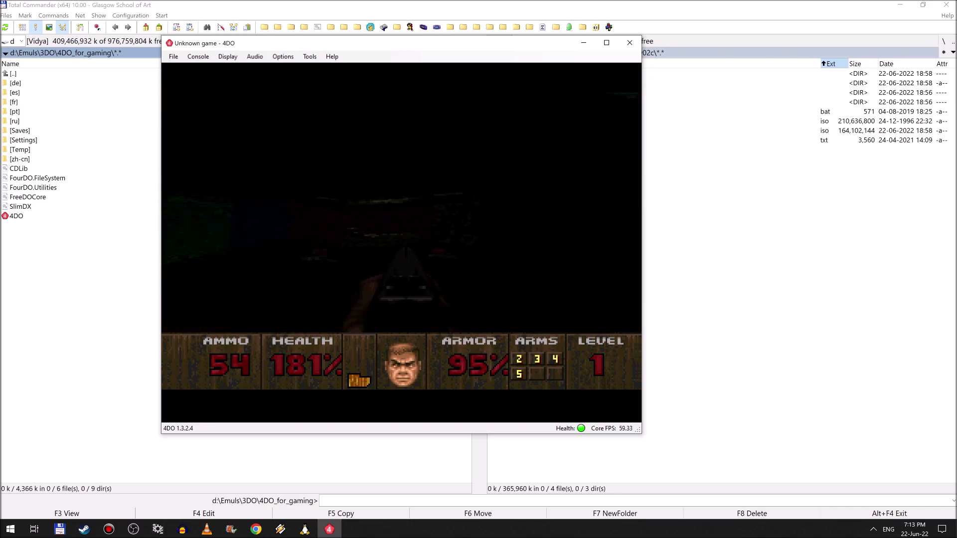
pyautogui.press('Left')
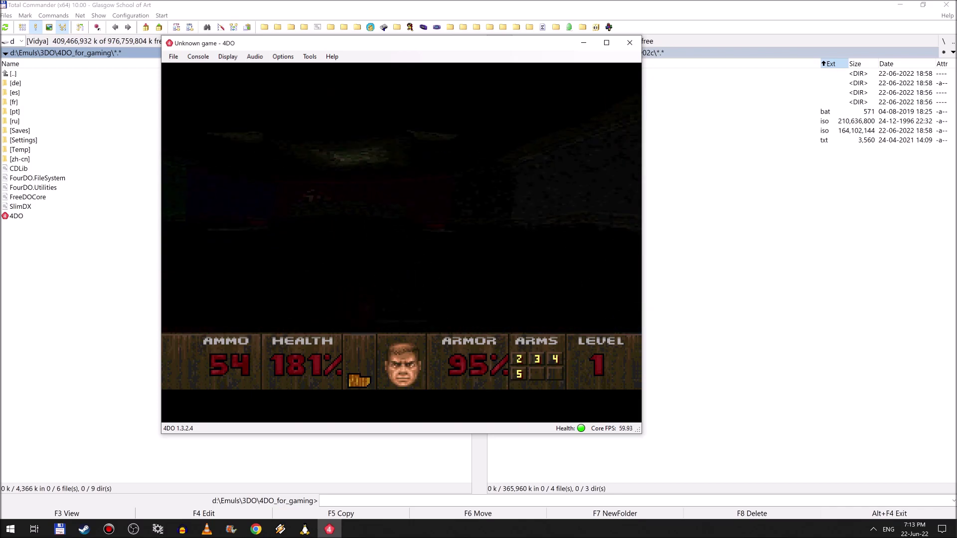
pyautogui.press('Left')
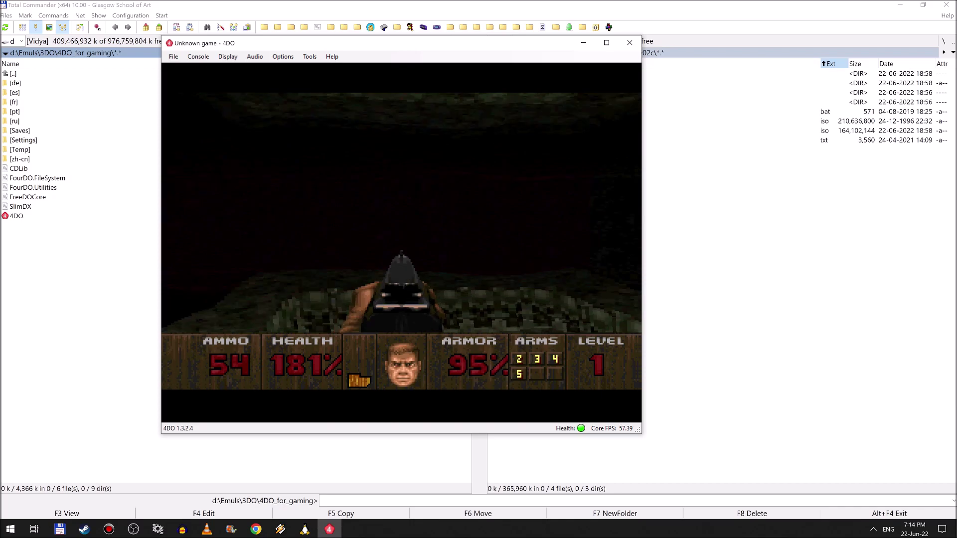
pyautogui.press('x')
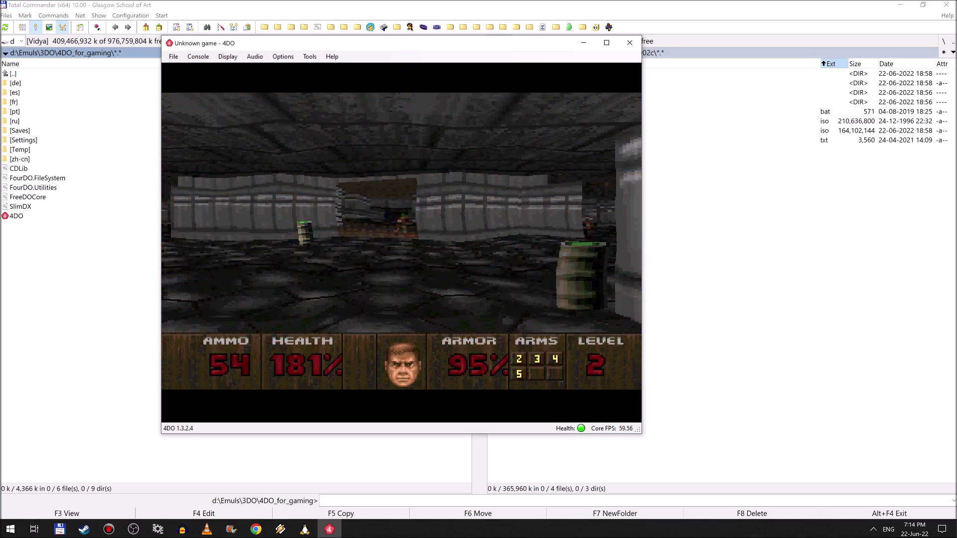
# - Look around level 2's grey hall with the barrels, check the Performance settings and close the emulator
pyautogui.press('Left')
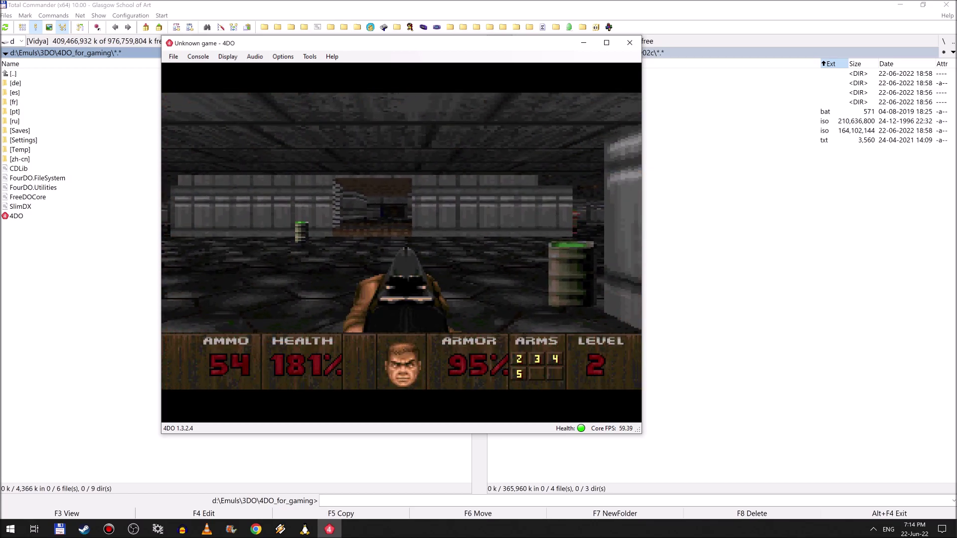
pyautogui.press('Left')
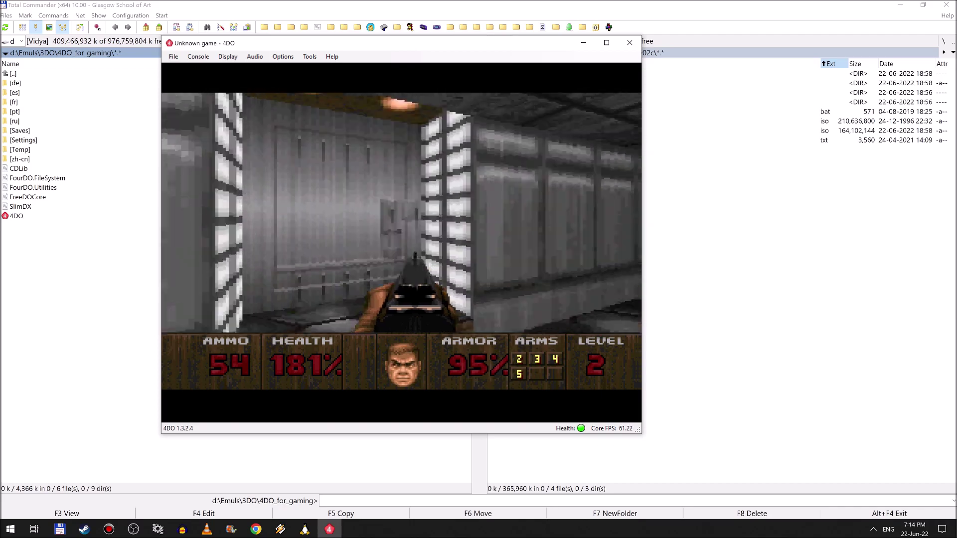
pyautogui.press('Right')
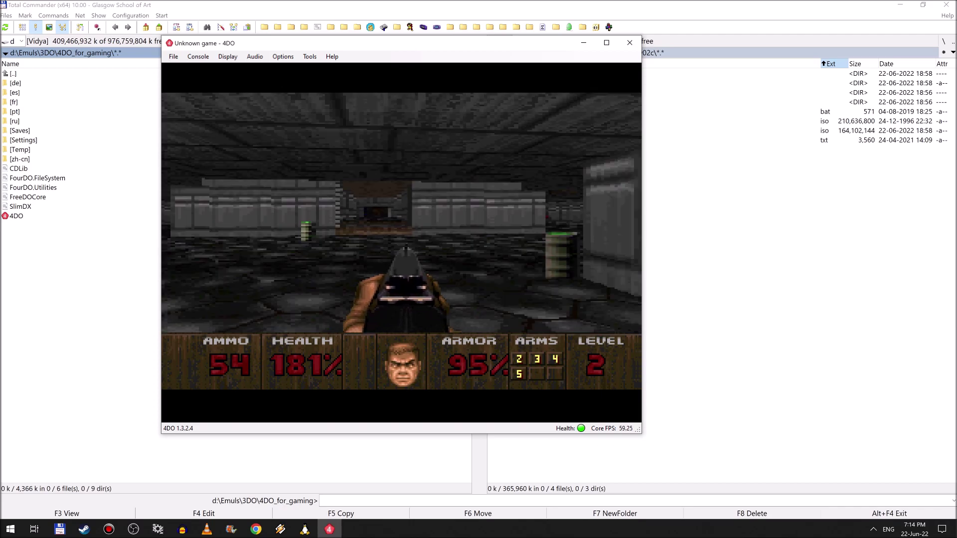
pyautogui.press('Right')
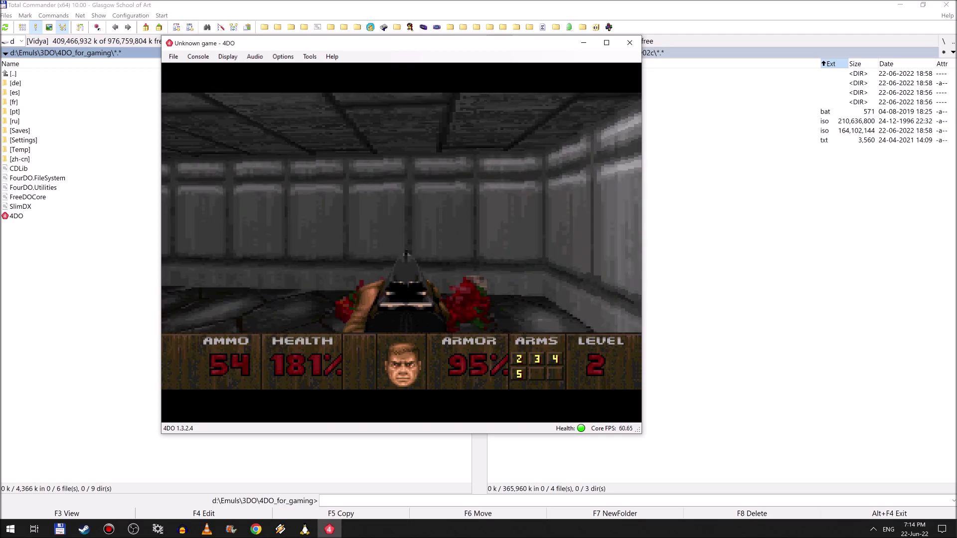
pyautogui.press('Return')
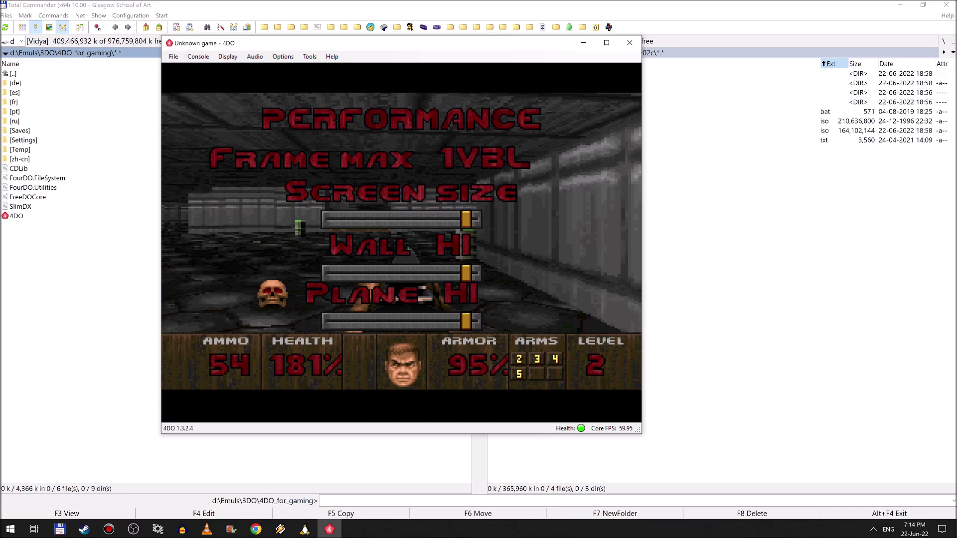
pyautogui.hotkey('alt', 'F4')
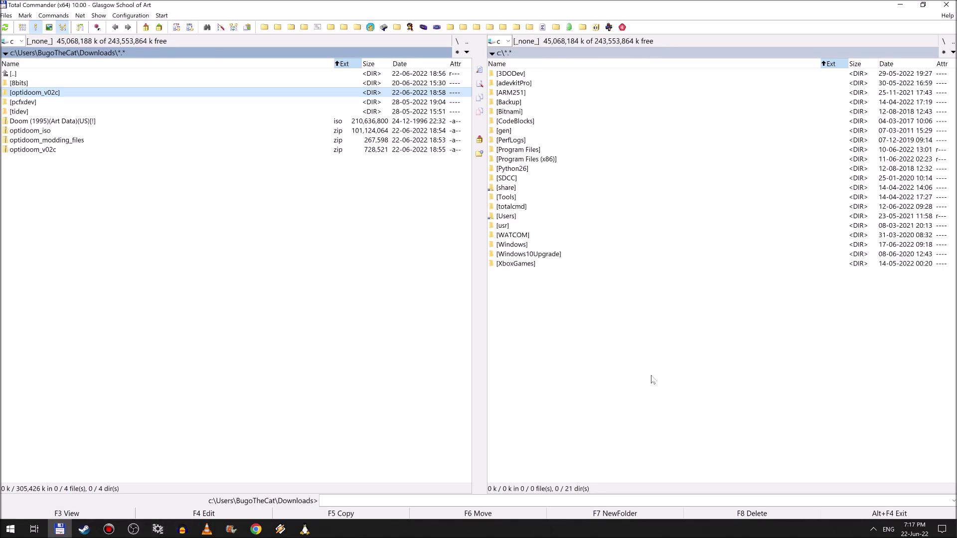
# - Go over the optidoom_iso, optidoom_modding_files and optidoom_v02c archives in the Downloads folder
pyautogui.press('Down')
pyautogui.press('Down')
pyautogui.press('Down')
pyautogui.press('Down')
pyautogui.press('Down')
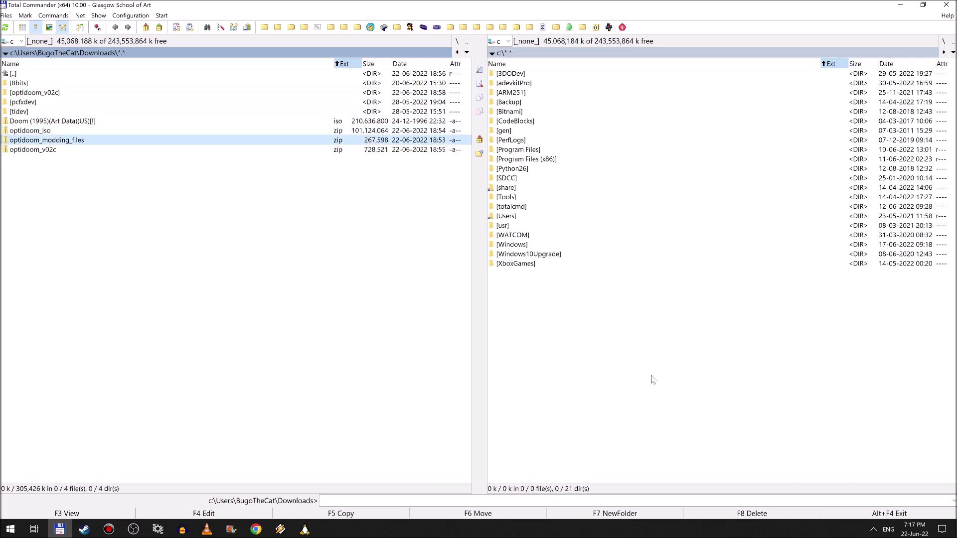
pyautogui.press('Down')
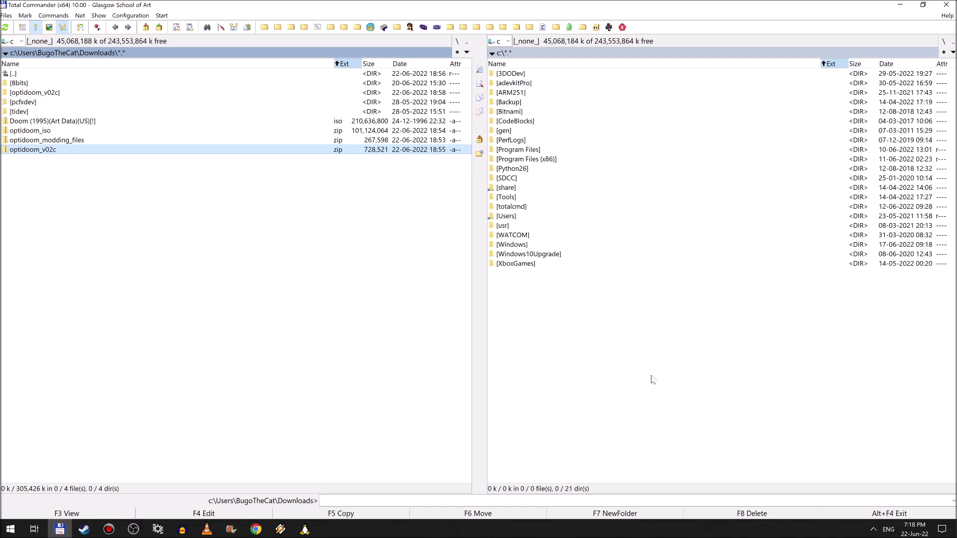
pyautogui.press('Up')
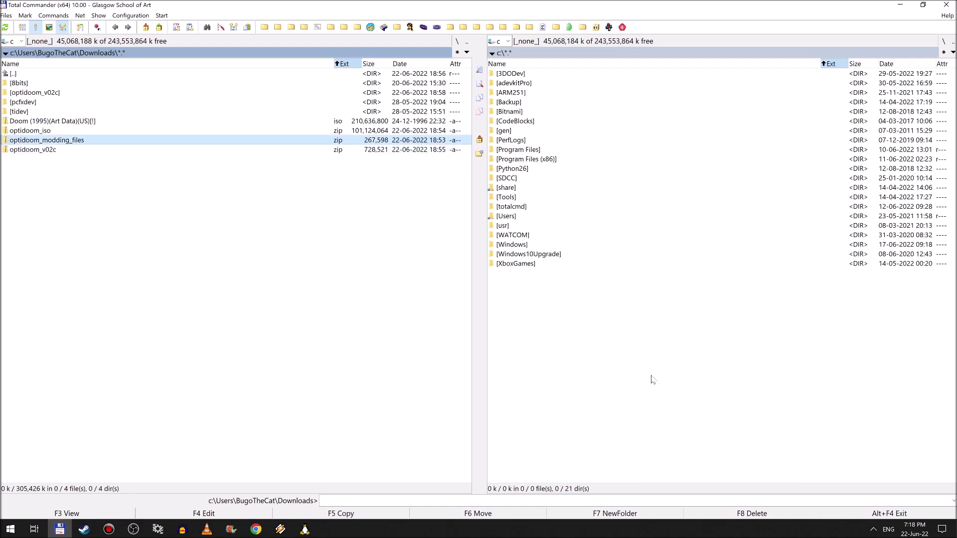
pyautogui.press('Up')
pyautogui.press('Down')
pyautogui.press('Up')
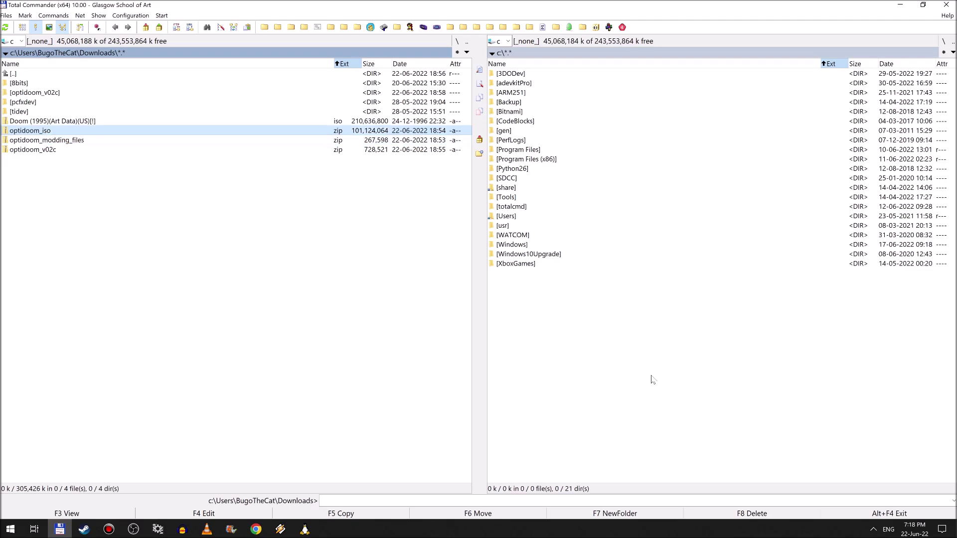
pyautogui.press('Down')
pyautogui.press('Up')
pyautogui.press('Down')
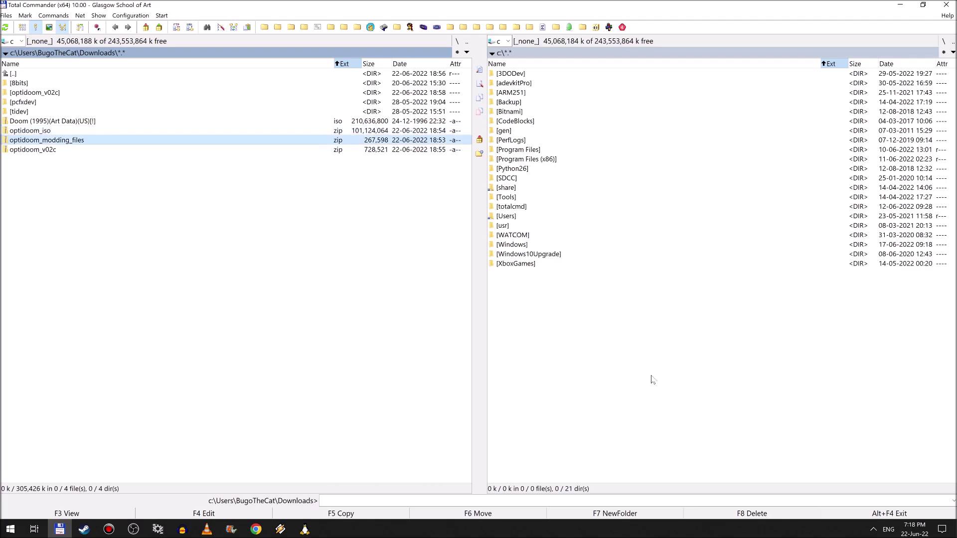
# - Open the OptidoomModdingFiles folder inside optidoom_modding_files.zip and highlight the Doom3DOresForEditing WAD
pyautogui.press('Return')
pyautogui.press('Down')
pyautogui.press('Return')
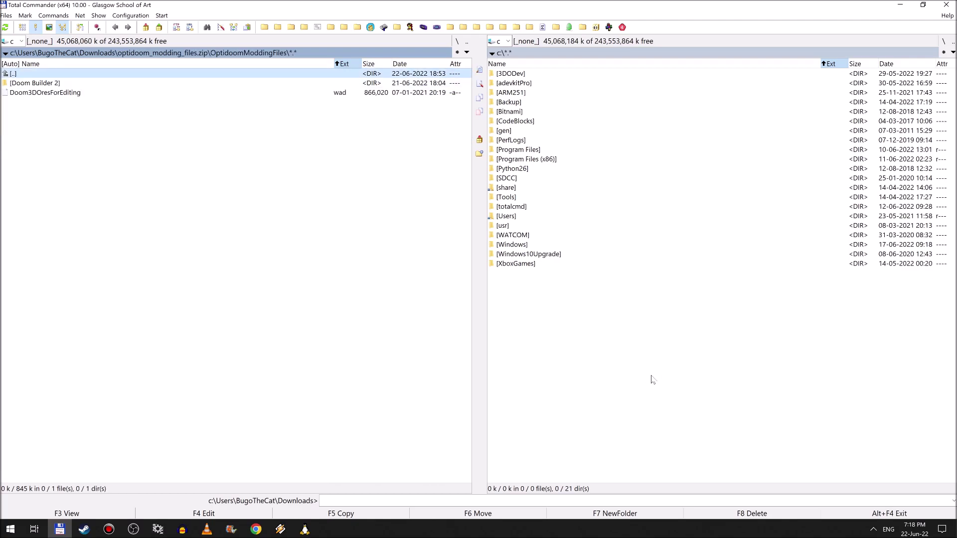
pyautogui.press('Down')
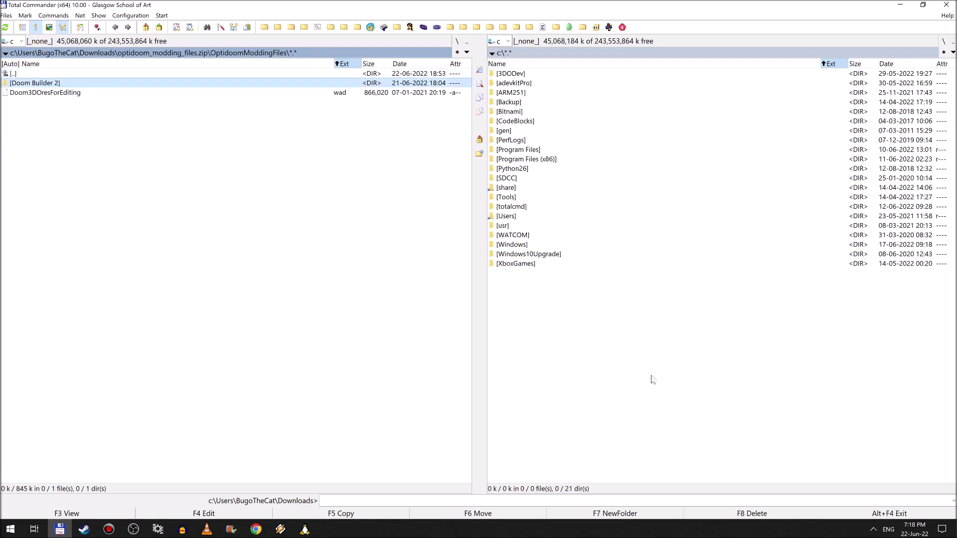
pyautogui.press('Down')
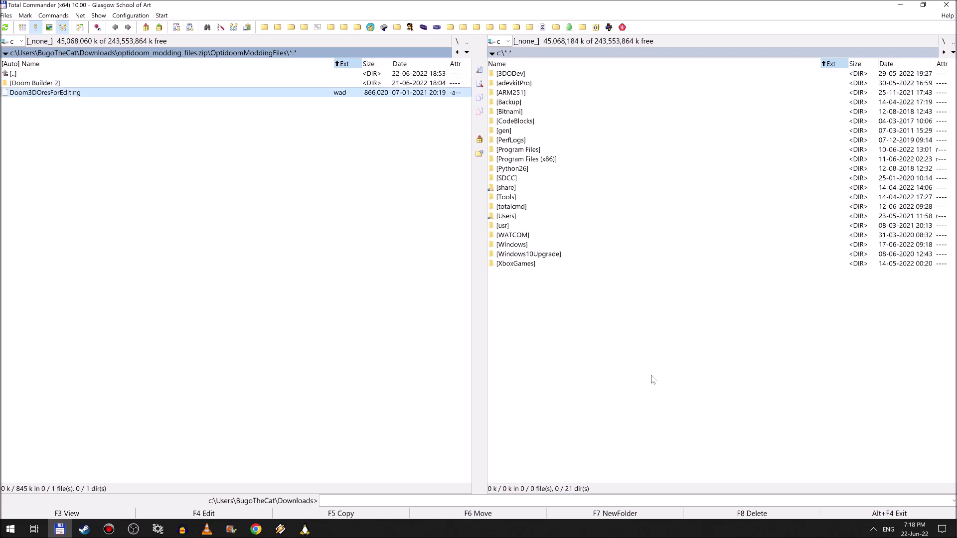
# - Go into the archive's Doom Builder 2\Configurations folder and open Doom3DO.cfg for viewing
pyautogui.press('Up')
pyautogui.press('Return')
pyautogui.press('BackSpace')
pyautogui.press('Return')
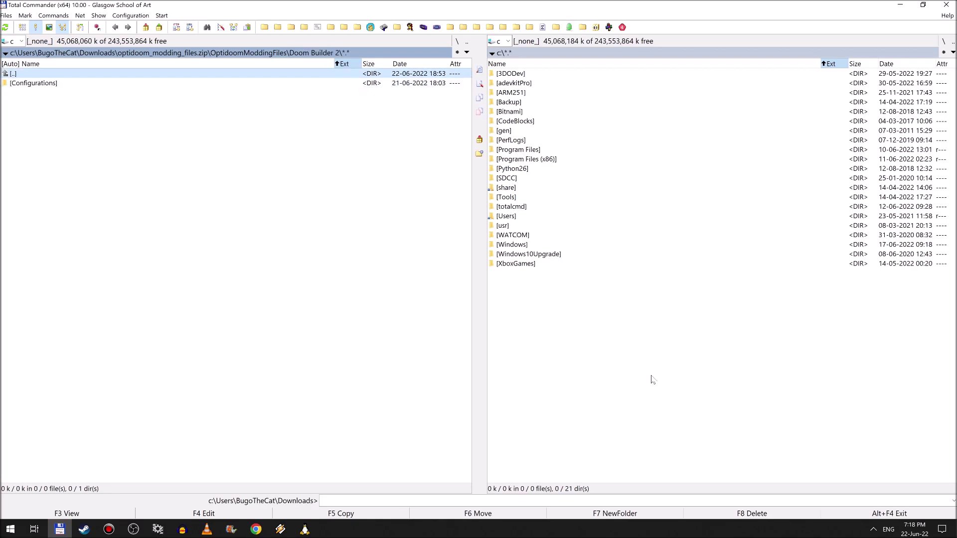
pyautogui.press('Down')
pyautogui.press('Return')
pyautogui.press('Down')
pyautogui.press('Down')
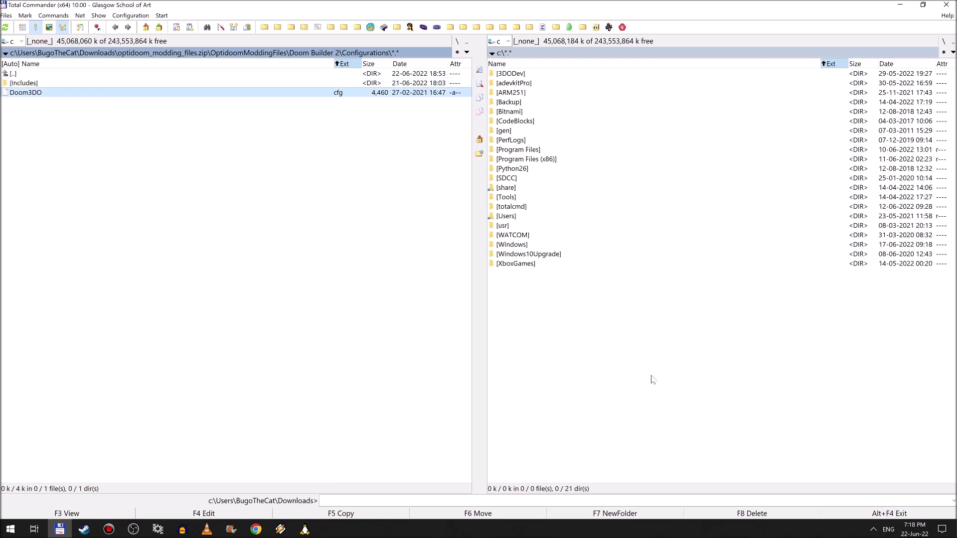
pyautogui.press('F3')
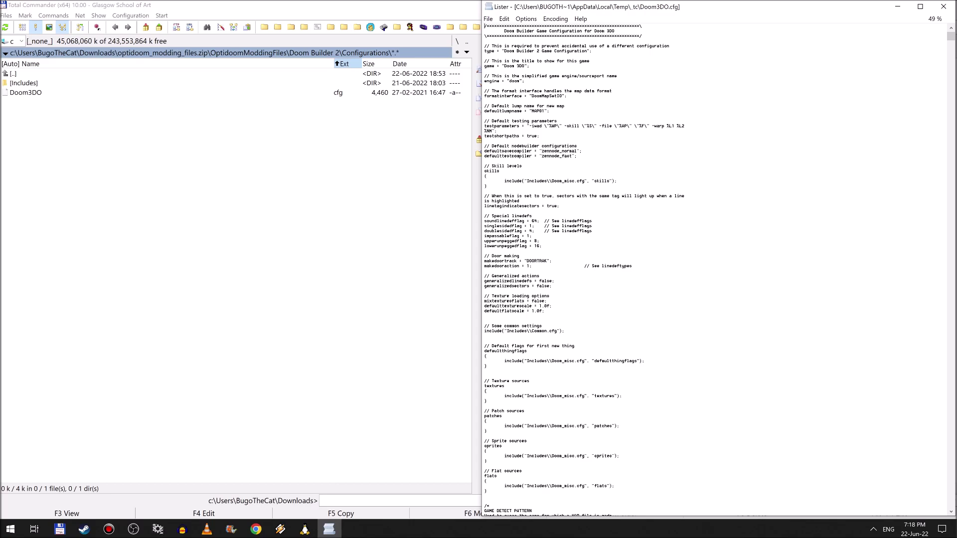
# - Examine the gamedetect section of Doom3DO.cfg, highlighting MAP01 to MAP24 and then MAP25 to MAP40
pyautogui.press('pagedown')
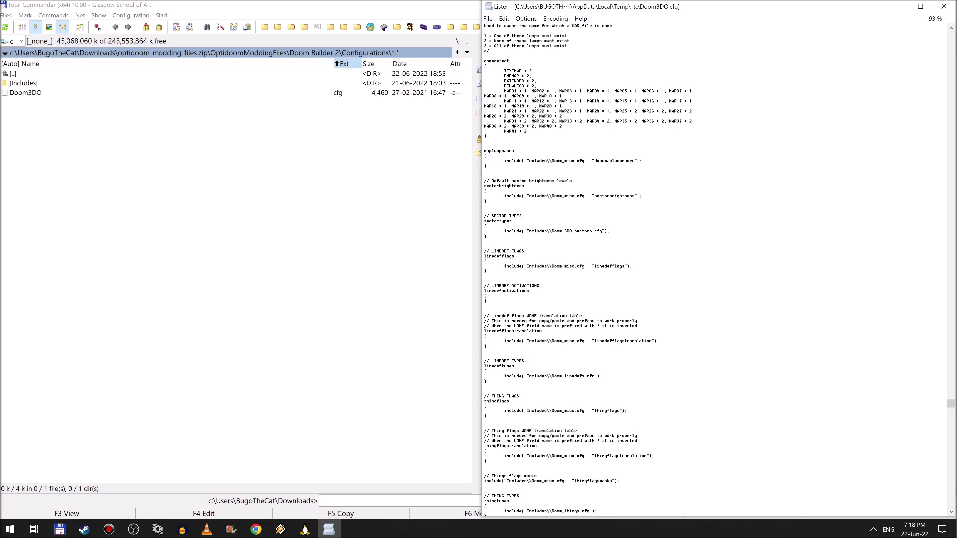
pyautogui.scroll(20, 717, 269)
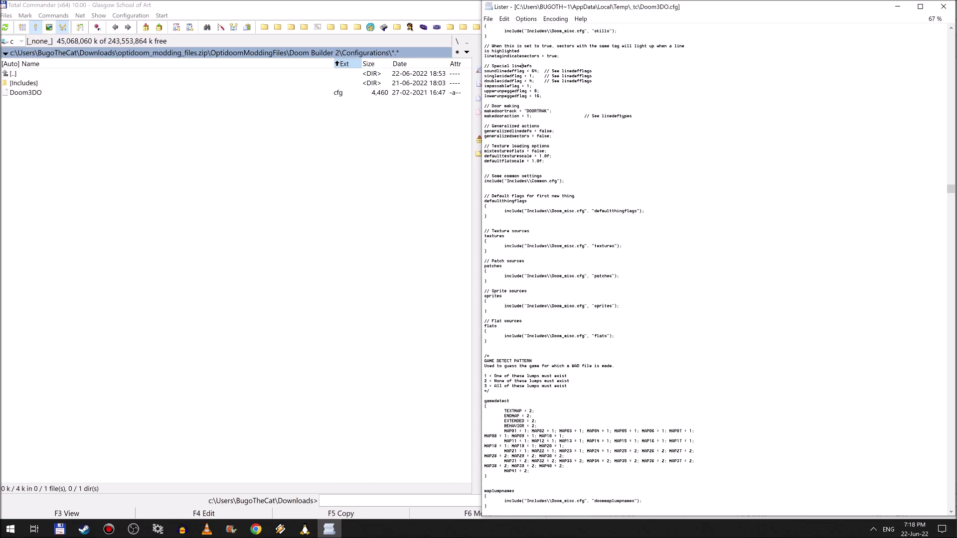
pyautogui.moveTo(504, 430); pyautogui.dragTo(524, 431)
pyautogui.click(515, 431)
pyautogui.moveTo(507, 431); pyautogui.dragTo(608, 451)
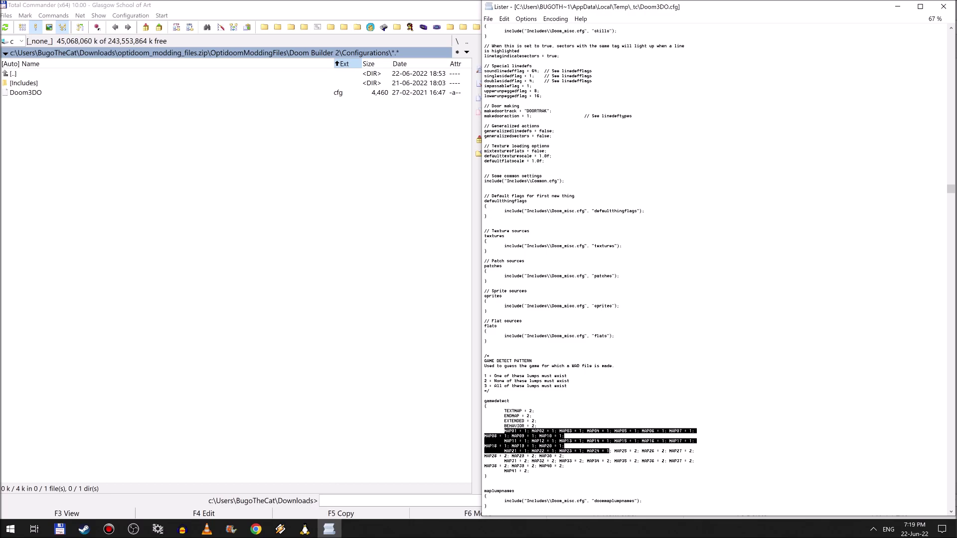
pyautogui.doubleClick(621, 450)
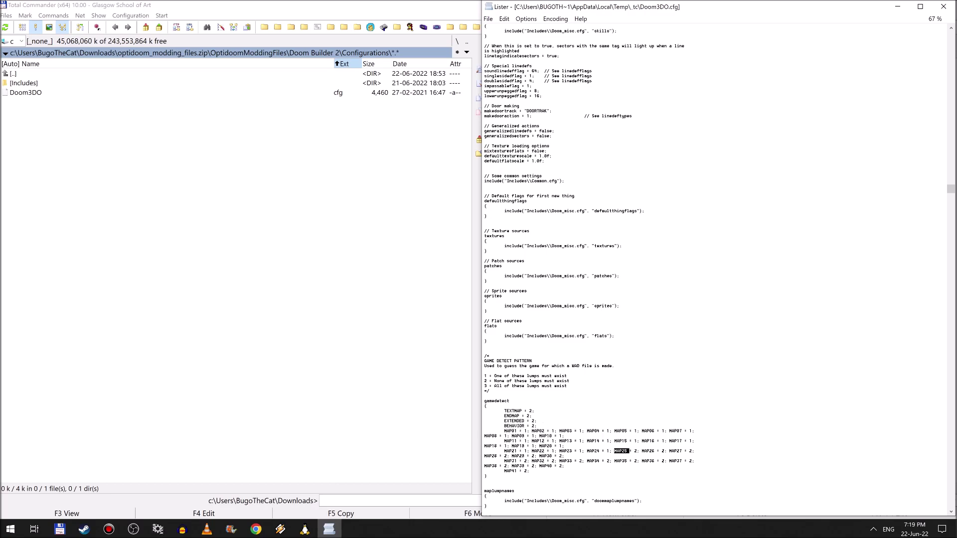
pyautogui.moveTo(621, 451); pyautogui.dragTo(563, 466)
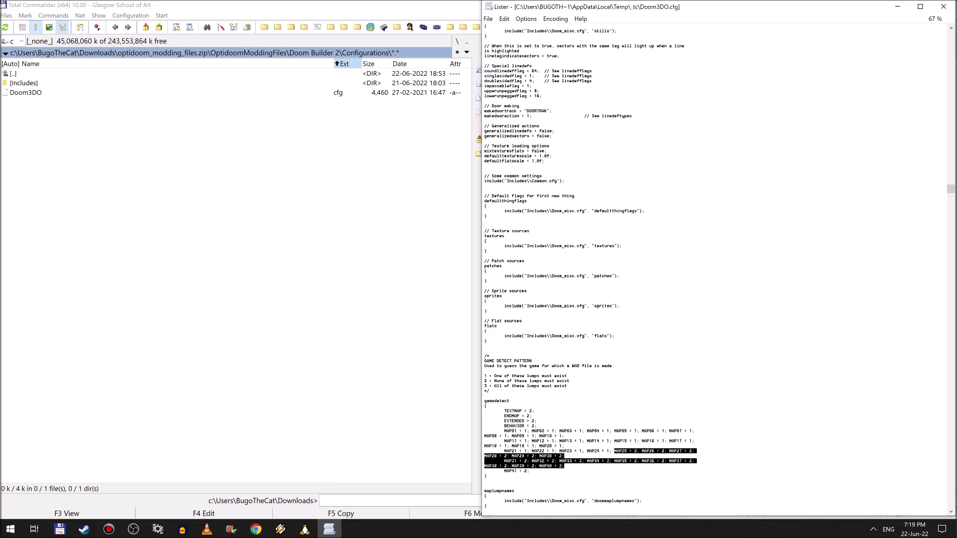
pyautogui.click(636, 451)
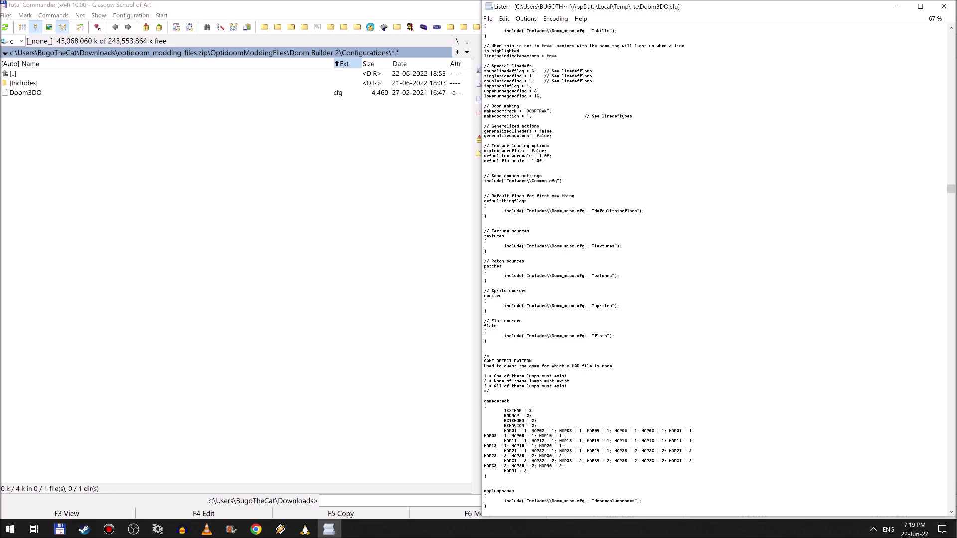
# - Read through the rest of Doom3DO.cfg, including the sector type and linedef flag includes, and close the file viewer
pyautogui.scroll(-2, 635, 450)
pyautogui.scroll(-8, 636, 451)
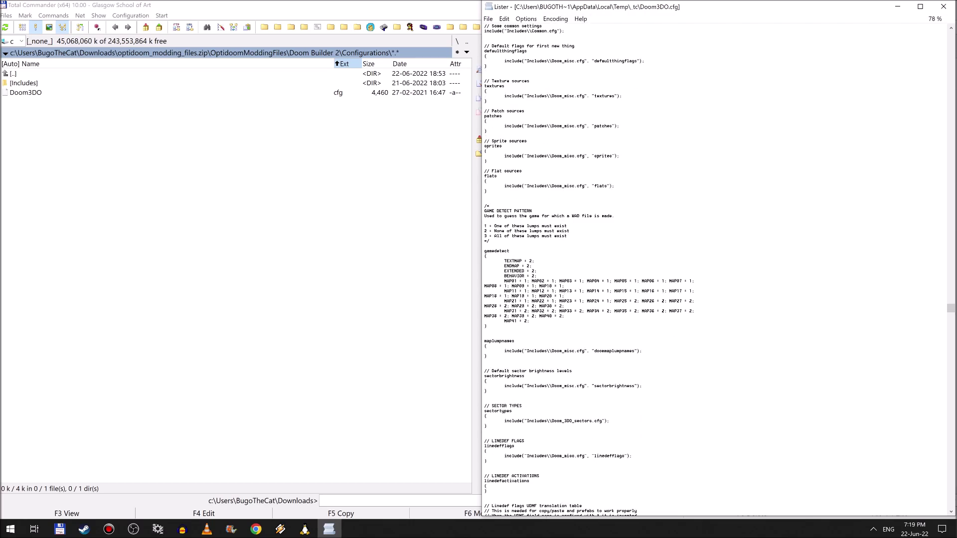
pyautogui.scroll(20, 549, 295)
pyautogui.scroll(-20, 550, 296)
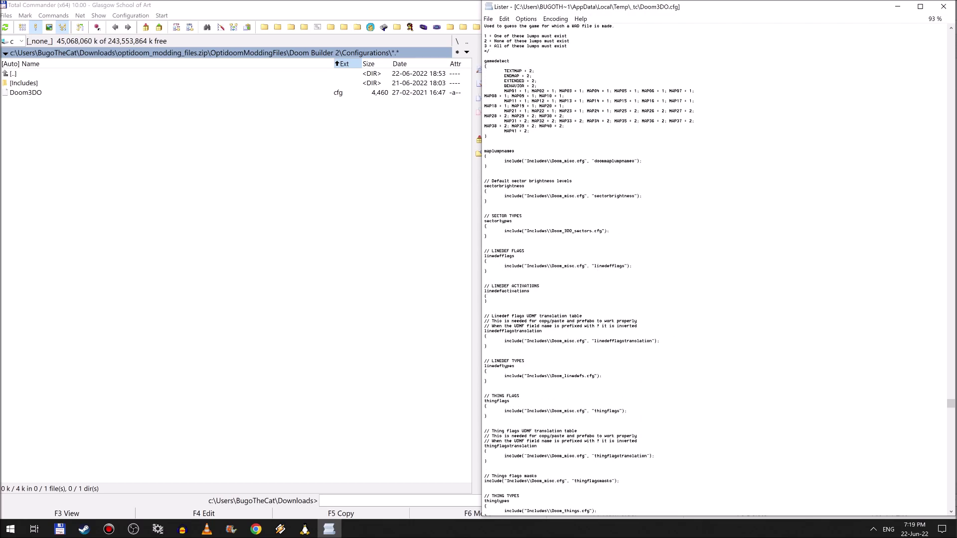
pyautogui.scroll(20, 486, 296)
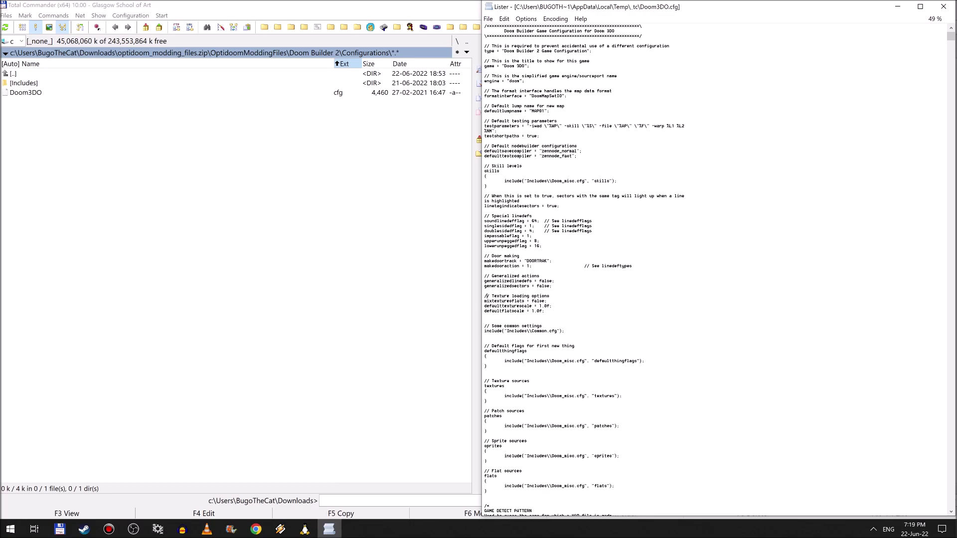
pyautogui.scroll(-13, 487, 296)
pyautogui.scroll(-8, 486, 296)
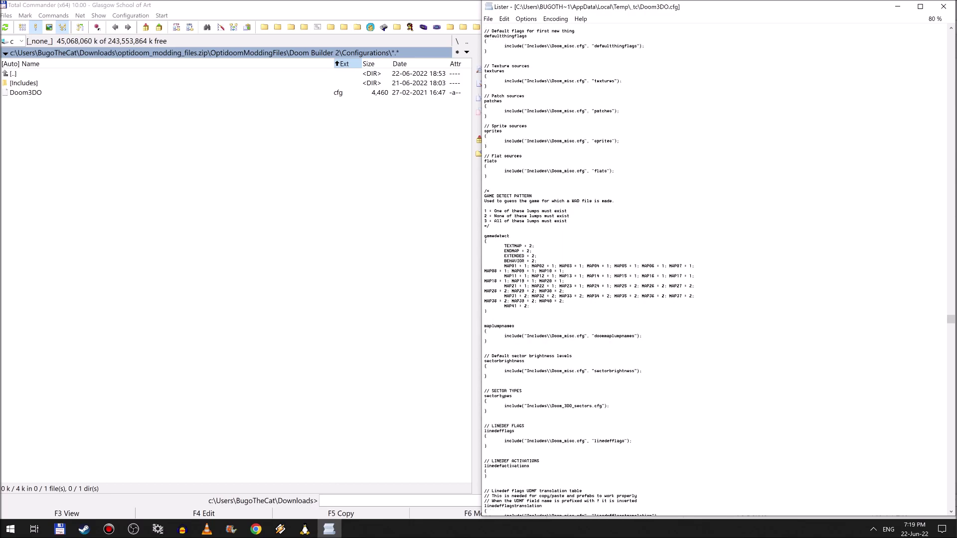
pyautogui.scroll(-8, 487, 295)
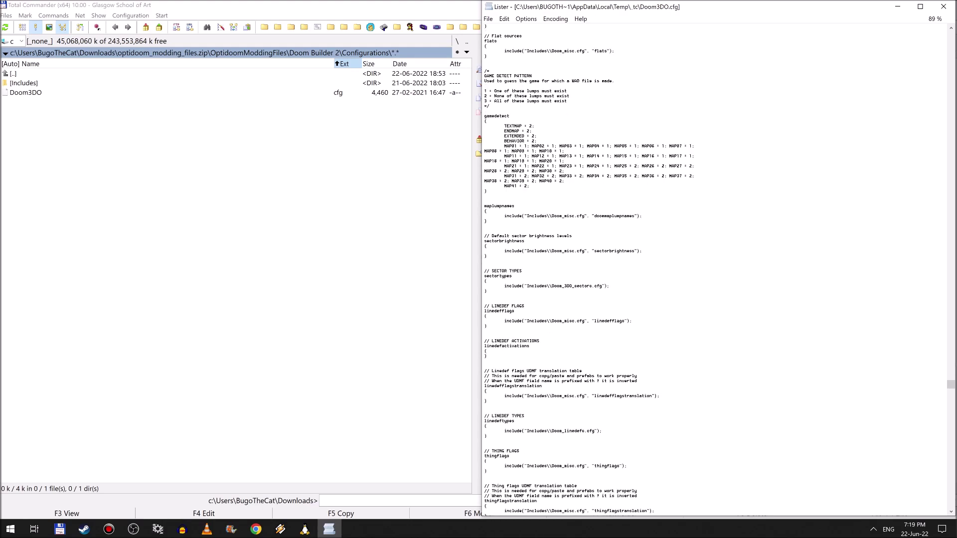
pyautogui.moveTo(552, 320); pyautogui.dragTo(488, 325)
pyautogui.click(486, 326)
pyautogui.moveTo(484, 286)
pyautogui.mouseDown()
pyautogui.moveTo(581, 286)
pyautogui.moveTo(485, 295)
pyautogui.mouseUp()
pyautogui.click(484, 296)
pyautogui.press('Escape')
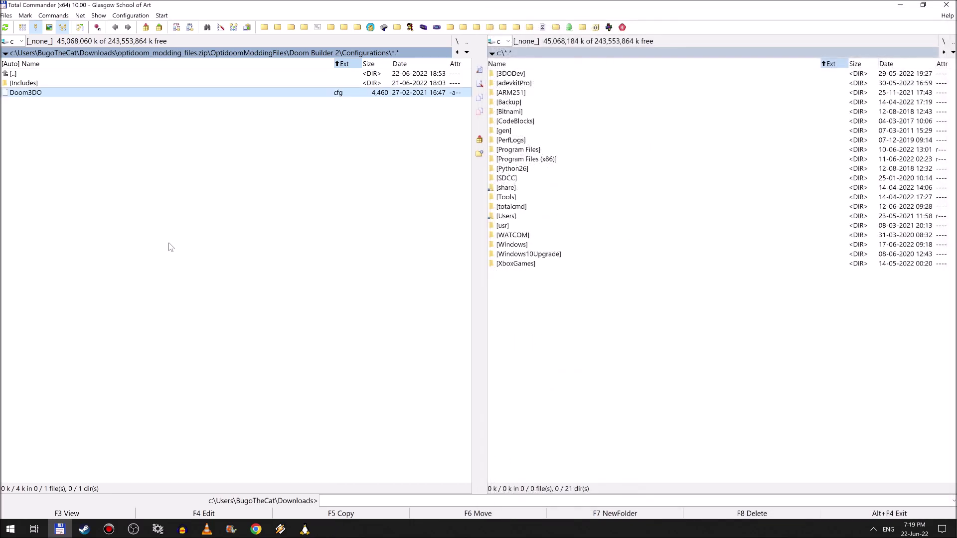
# - Switch to the other file pane and open C:\Program Files (x86) there
pyautogui.press('Tab')
pyautogui.press('Up')
pyautogui.press('Up')
pyautogui.press('Up')
pyautogui.press('Up')
pyautogui.press('Up')
pyautogui.press('Up')
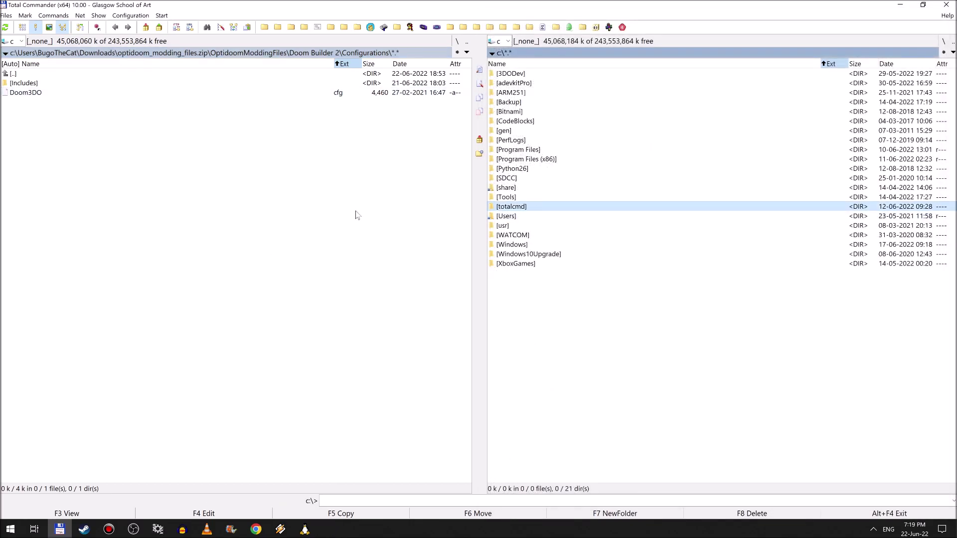
pyautogui.press('Return')
# - Find the Doom Builder 2 installation folder within Program Files (x86) and open it
pyautogui.press('Down')
pyautogui.press('Down')
pyautogui.press('Down')
pyautogui.press('Down')
pyautogui.press('Down')
pyautogui.press('Down')
pyautogui.press('Down')
pyautogui.press('Down')
pyautogui.press('Down')
pyautogui.press('Down')
pyautogui.press('Down')
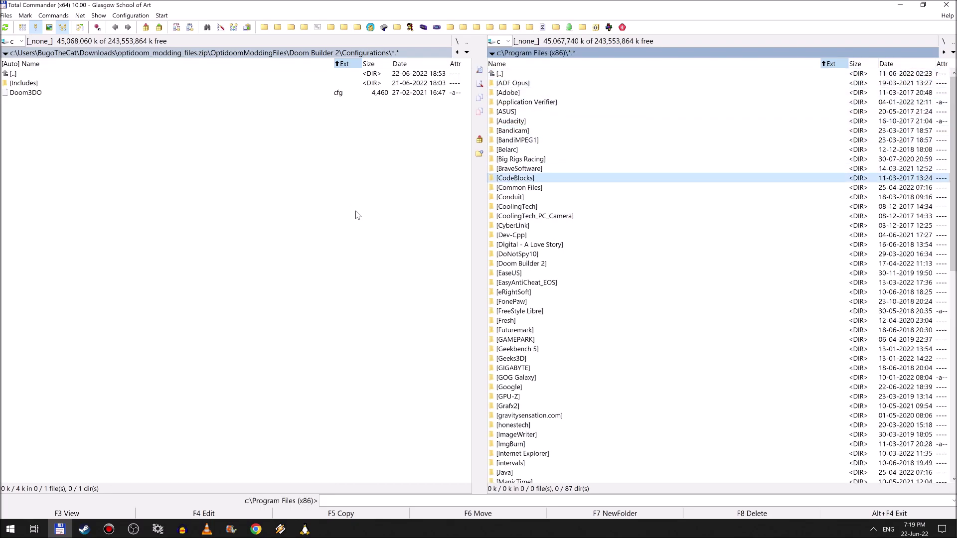
pyautogui.press('Down')
pyautogui.press('Down')
pyautogui.press('Down')
pyautogui.press('Down')
pyautogui.press('Down')
pyautogui.press('Down')
pyautogui.press('Down')
pyautogui.press('Down')
pyautogui.press('Down')
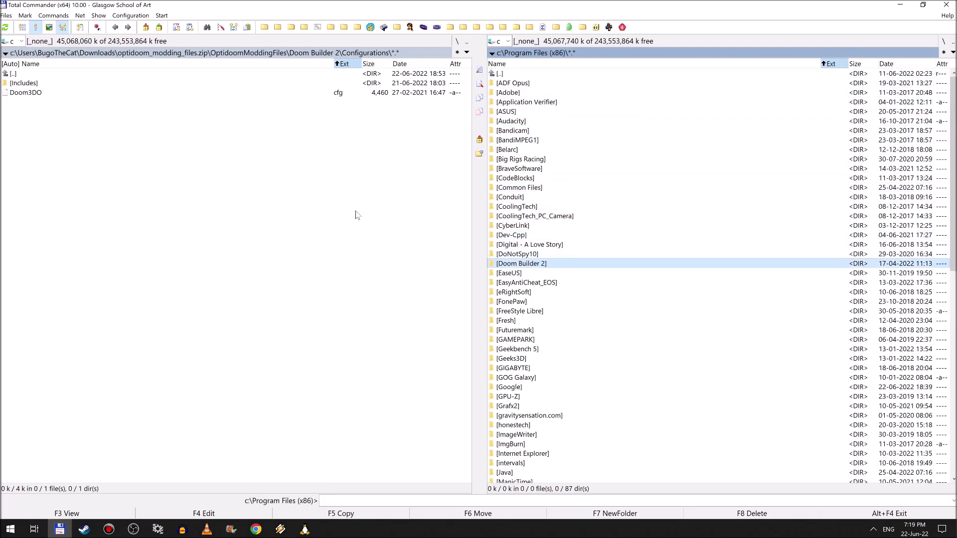
pyautogui.press('Return')
# - Open Doom Builder 2's Configurations folder and highlight the installed Doom3DO.cfg
pyautogui.press('Down')
pyautogui.press('Down')
pyautogui.press('Return')
pyautogui.press('Down')
pyautogui.press('Down')
pyautogui.press('Down')
pyautogui.press('Down')
pyautogui.press('Down')
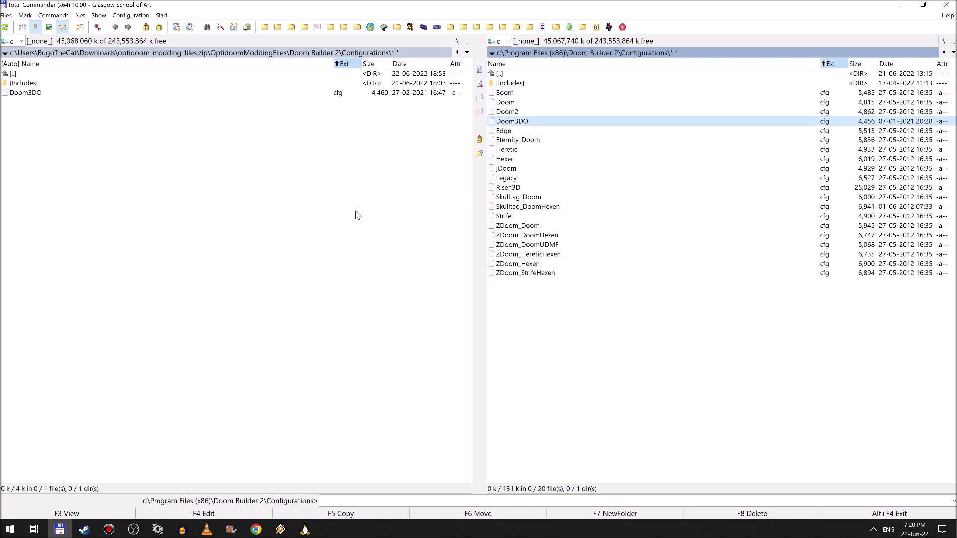
# - Open the Includes subfolder within Doom Builder 2's Configurations folder
pyautogui.press('Home')
pyautogui.press('Down')
pyautogui.press('Return')
pyautogui.press('Down')
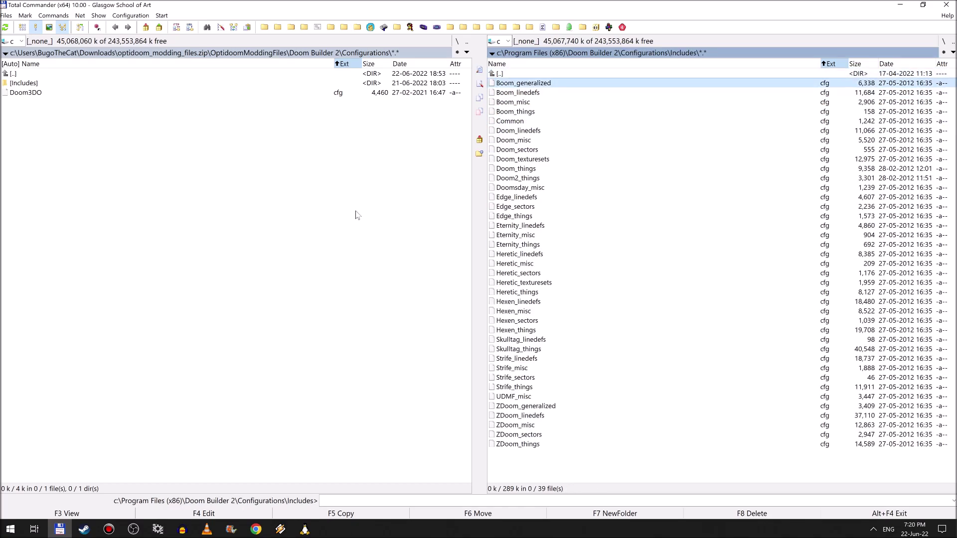
# - View the sector type definitions in the installed Doom_sectors.cfg, select all the text, and close the viewer
pyautogui.press('Down')
pyautogui.press('Down')
pyautogui.press('Down')
pyautogui.press('Down')
pyautogui.press('Down')
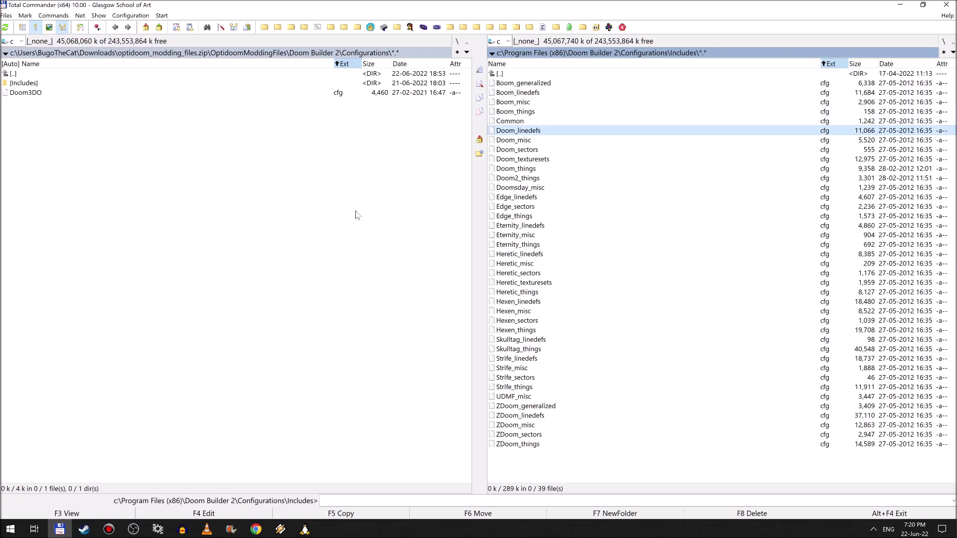
pyautogui.press('Down')
pyautogui.press('Down')
pyautogui.press('Up')
pyautogui.press('Down')
pyautogui.press('F3')
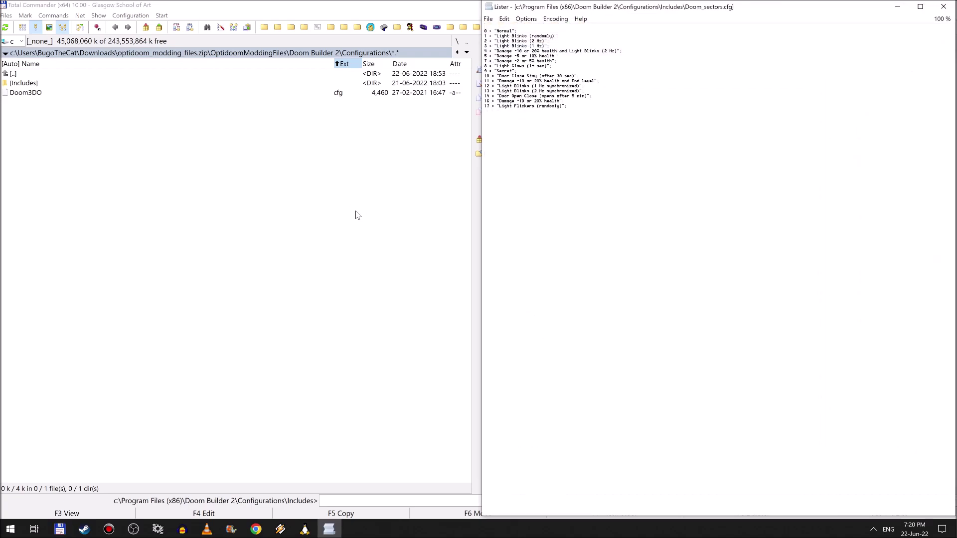
pyautogui.hotkey('ctrl', 'a')
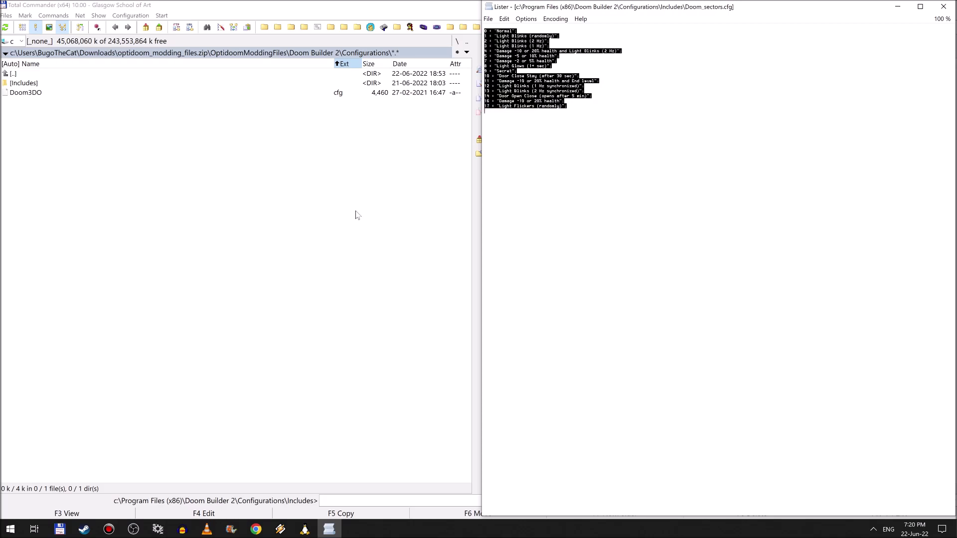
pyautogui.press('Escape')
# - Read through the line action definitions in the installed Doom_linedefs.cfg, from doors and floors to lifts and lights, then close it
pyautogui.press('Up')
pyautogui.press('Up')
pyautogui.press('F3')
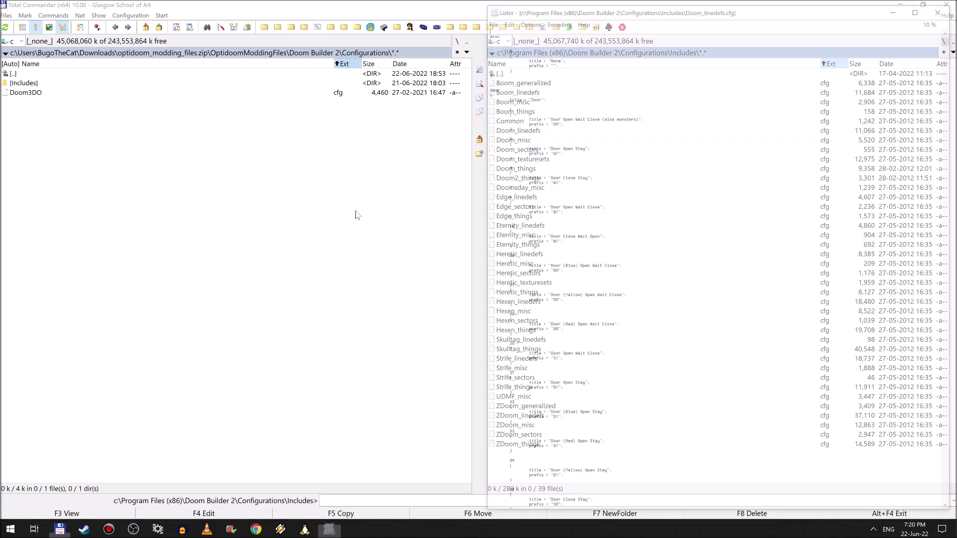
pyautogui.press('pagedown')
pyautogui.press('pagedown')
pyautogui.press('pagedown')
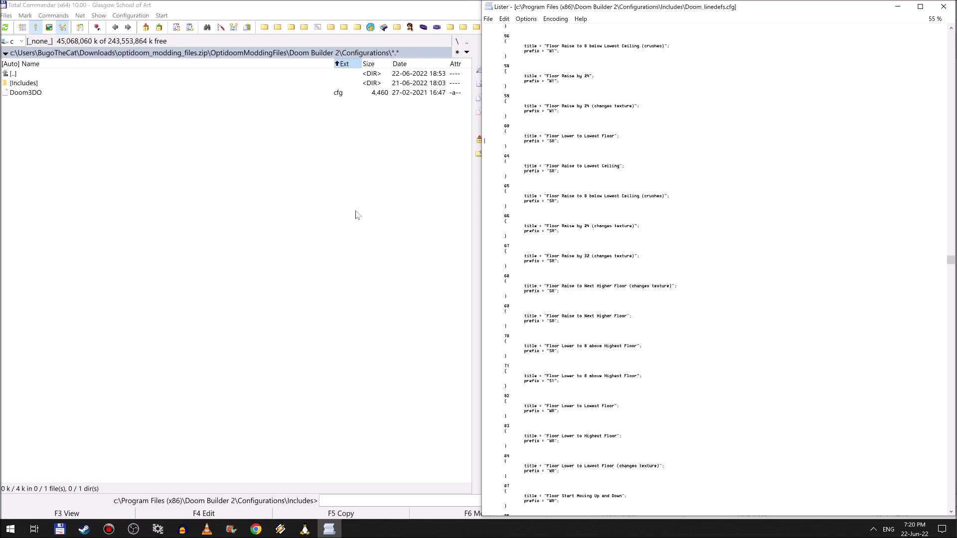
pyautogui.press('pagedown')
pyautogui.press('pagedown')
pyautogui.press('pagedown')
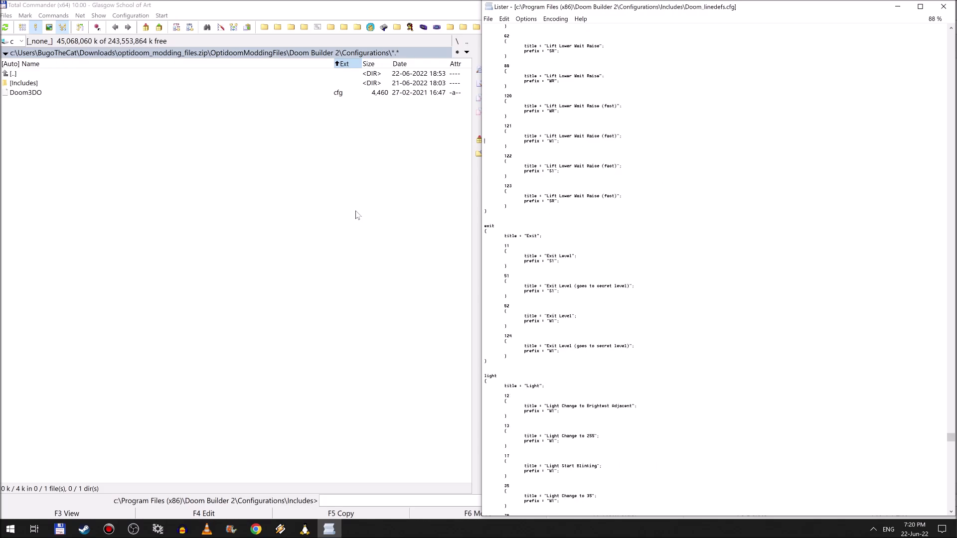
pyautogui.press('pageup')
pyautogui.press('pageup')
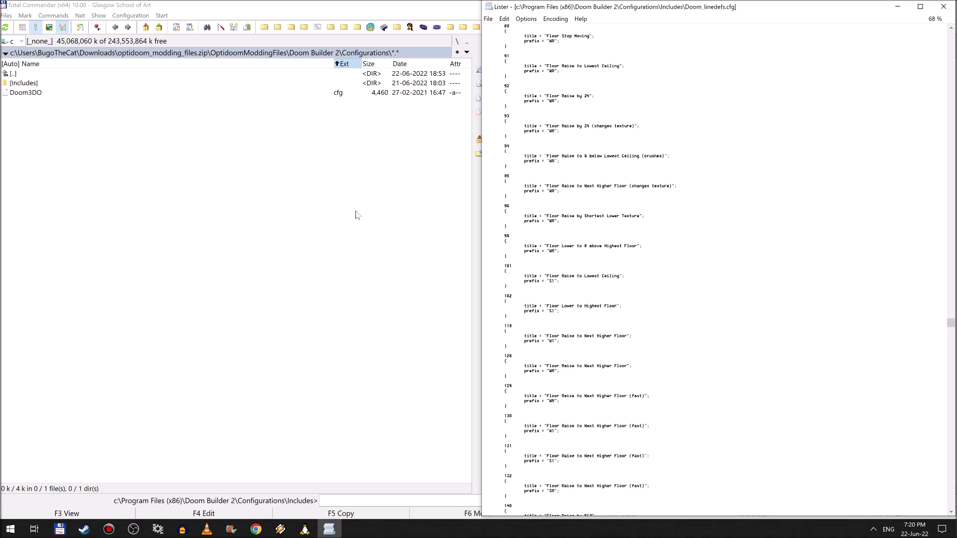
pyautogui.press('Escape')
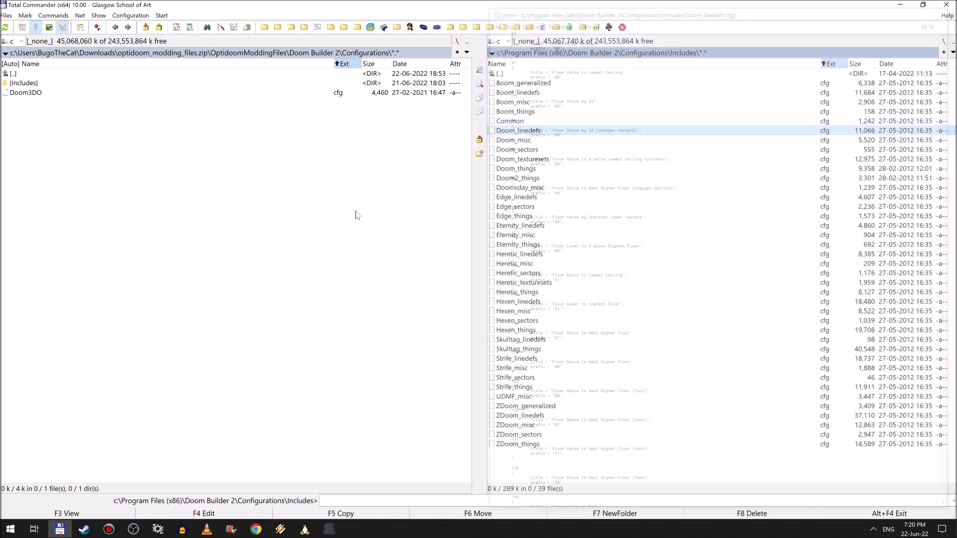
# - View Doom_3DO_sectors.cfg from the modding archive's Includes folder, followed by the installed Doom_sectors.cfg
pyautogui.press('Down')
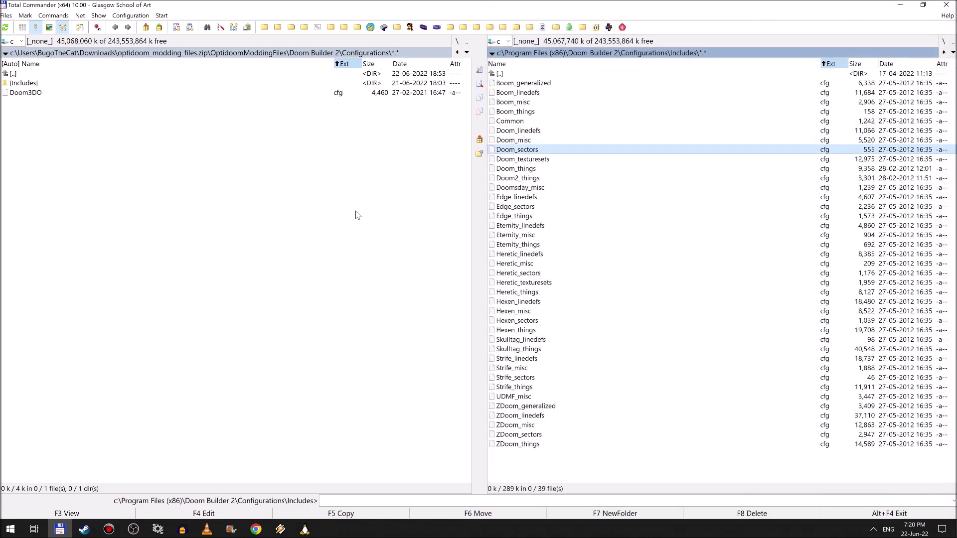
pyautogui.press('Tab')
pyautogui.press('Up')
pyautogui.press('Return')
pyautogui.press('Down')
pyautogui.press('F3')
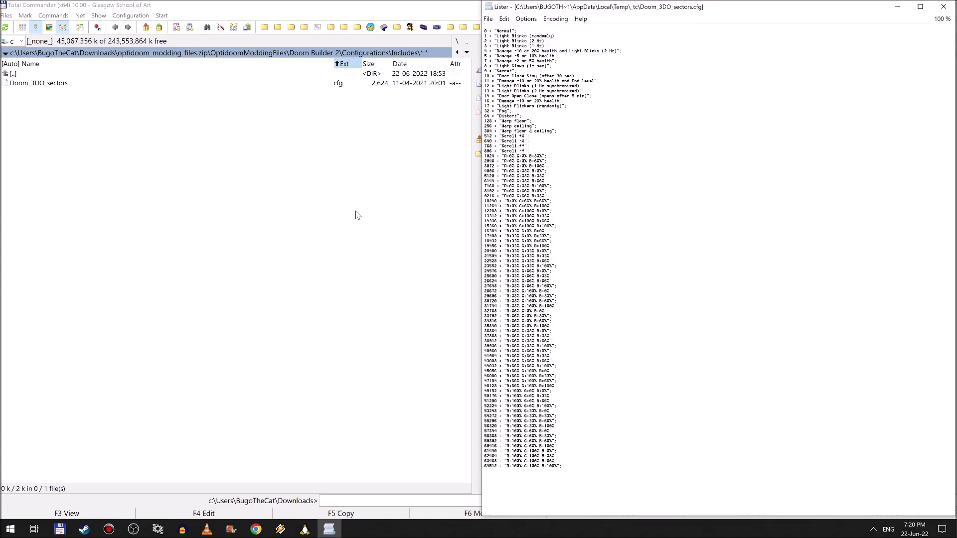
pyautogui.press('Escape')
pyautogui.press('Tab')
pyautogui.press('Down')
pyautogui.press('F3')
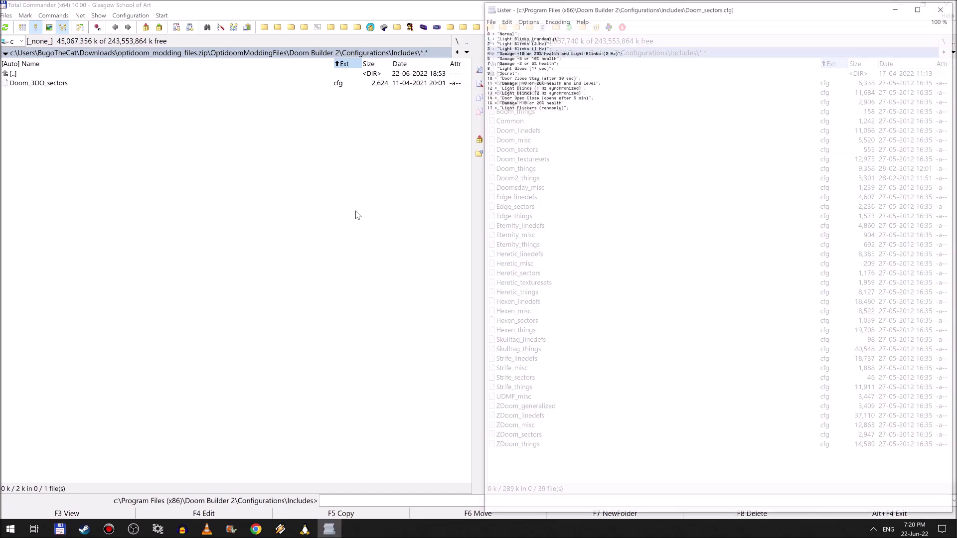
pyautogui.press('Escape')
# - Mark Doom_3DO_sectors.cfg and Doom_sectors.cfg and compare the two files by content
pyautogui.press('Insert')
pyautogui.press('Tab')
pyautogui.press('Insert')
pyautogui.hotkey('alt', 'f')
pyautogui.press('Down')
pyautogui.press('Down')
pyautogui.press('Down')
pyautogui.press('Down')
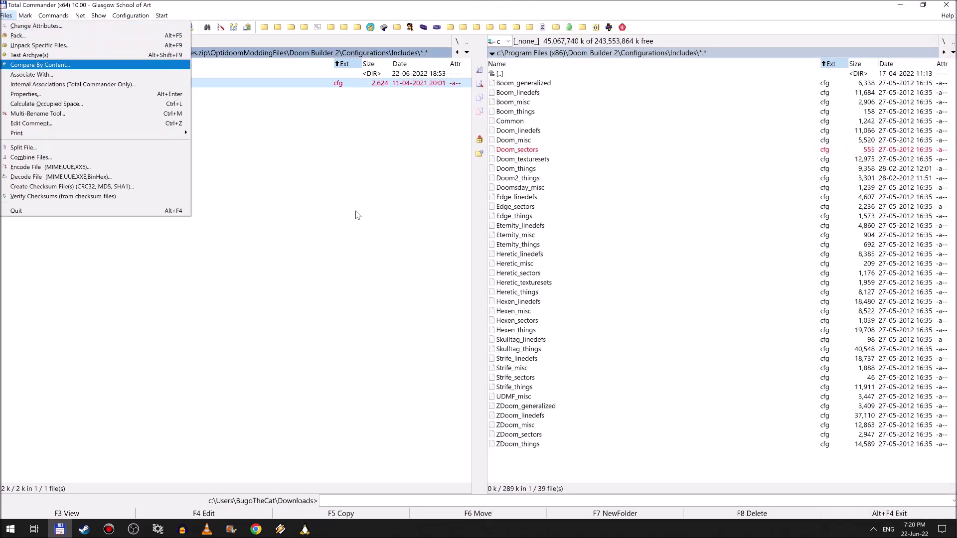
pyautogui.press('Return')
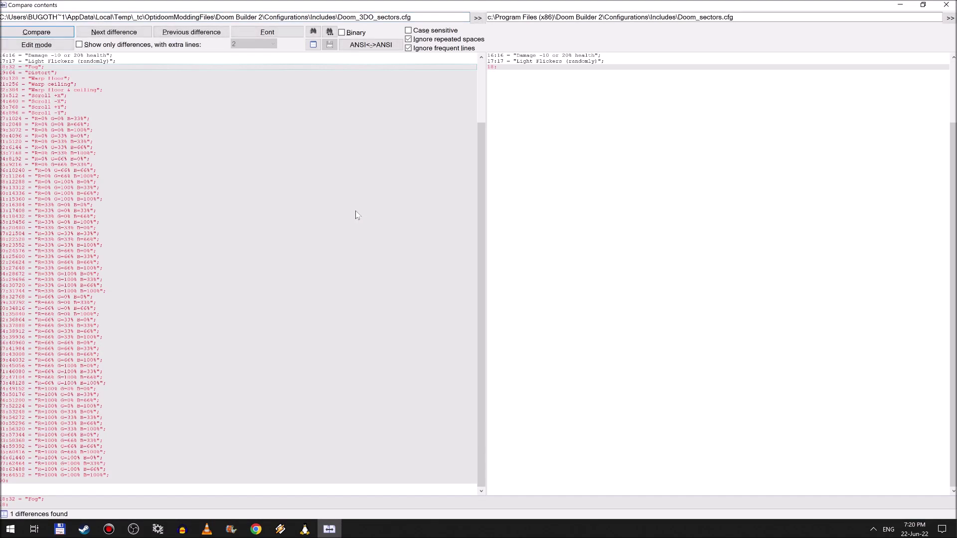
# - Examine the extra sector types in Doom_3DO_sectors.cfg, including fog, distort, warp, scroll and RGB colour entries, and close the comparison
pyautogui.scroll(5, 331, 223)
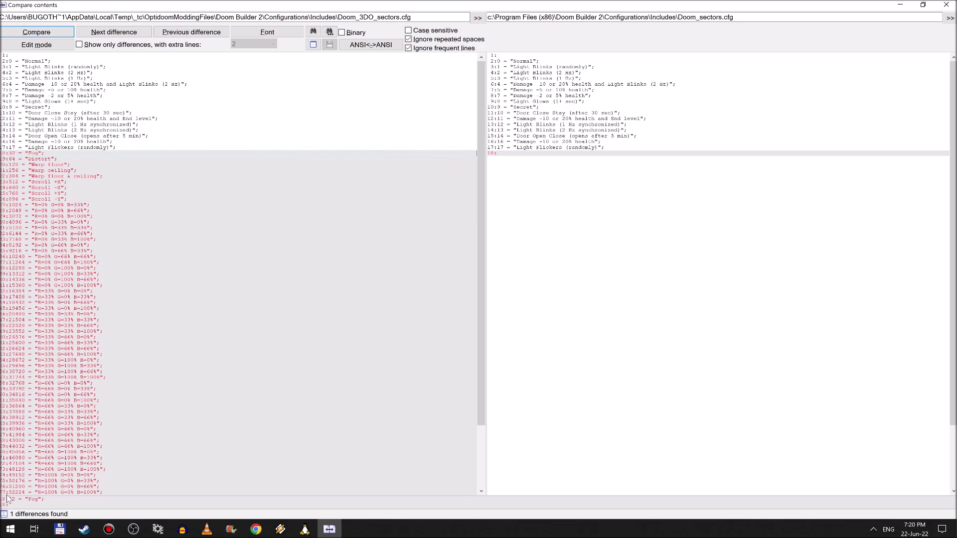
pyautogui.scroll(-4, 23, 409)
pyautogui.scroll(4, 55, 195)
pyautogui.scroll(-4, 22, 349)
pyautogui.scroll(4, 49, 303)
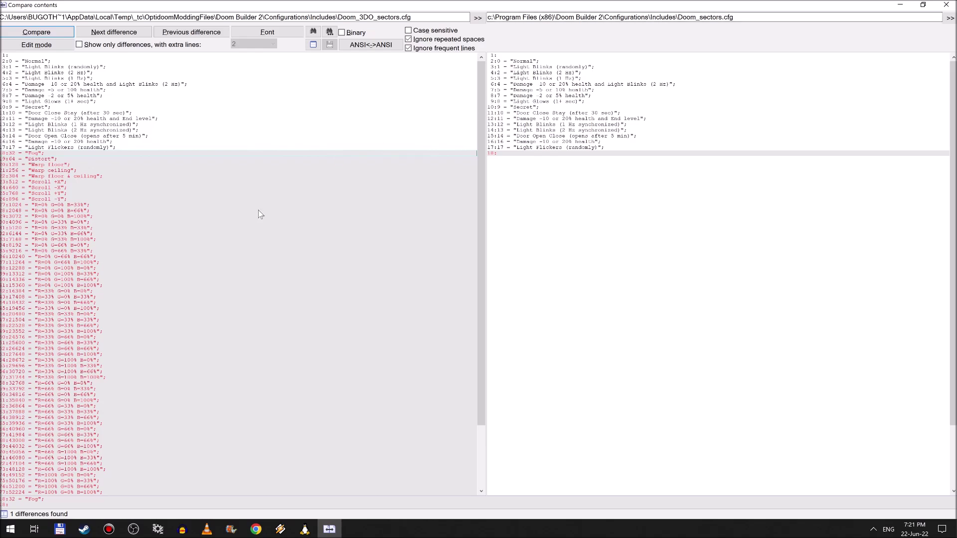
pyautogui.scroll(-4, 183, 199)
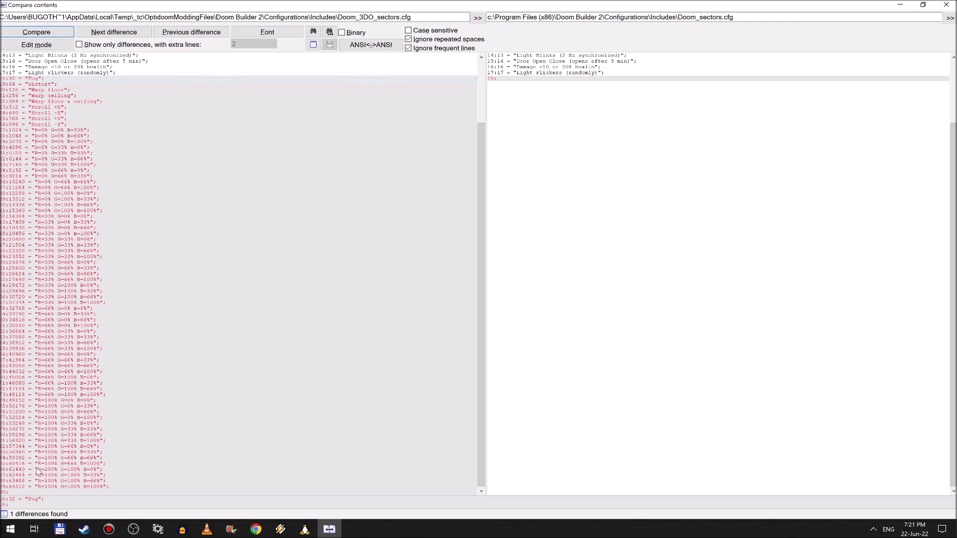
pyautogui.scroll(4, 162, 364)
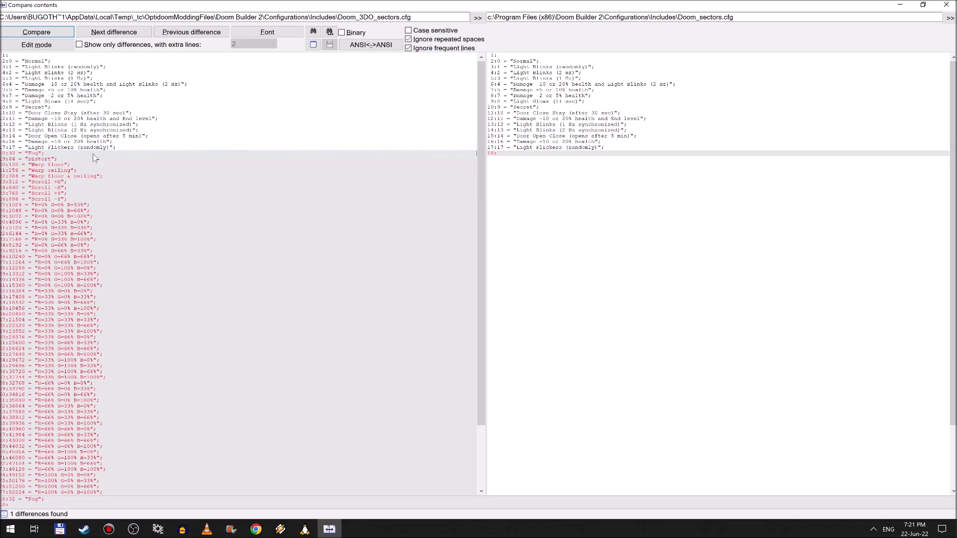
pyautogui.scroll(-4, 122, 249)
pyautogui.scroll(5, 150, 234)
pyautogui.press('Escape')
# - Try to copy Doom_3DO_sectors.cfg from the modding archive into Doom Builder 2's Configurations\Includes folder
pyautogui.press('Tab')
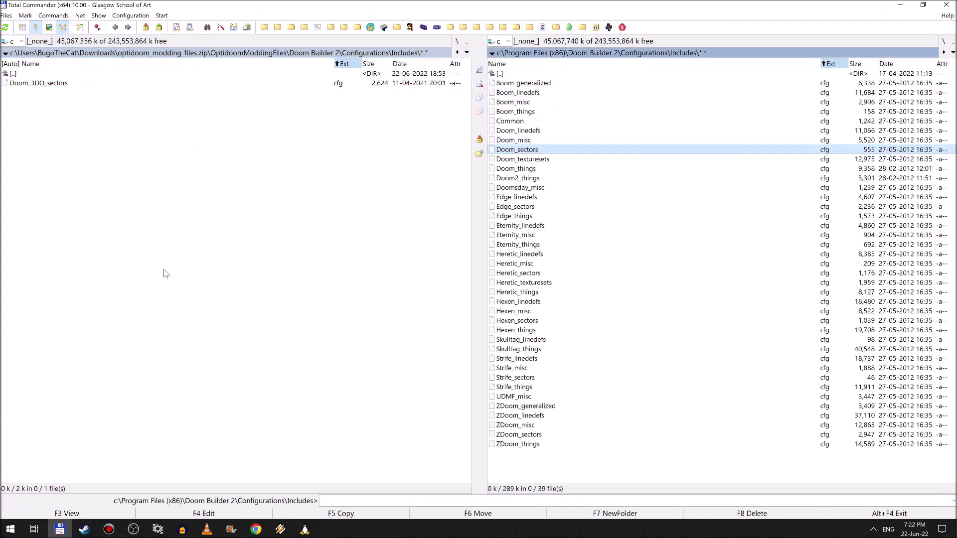
pyautogui.press('Tab')
pyautogui.press('F5')
pyautogui.press('Return')
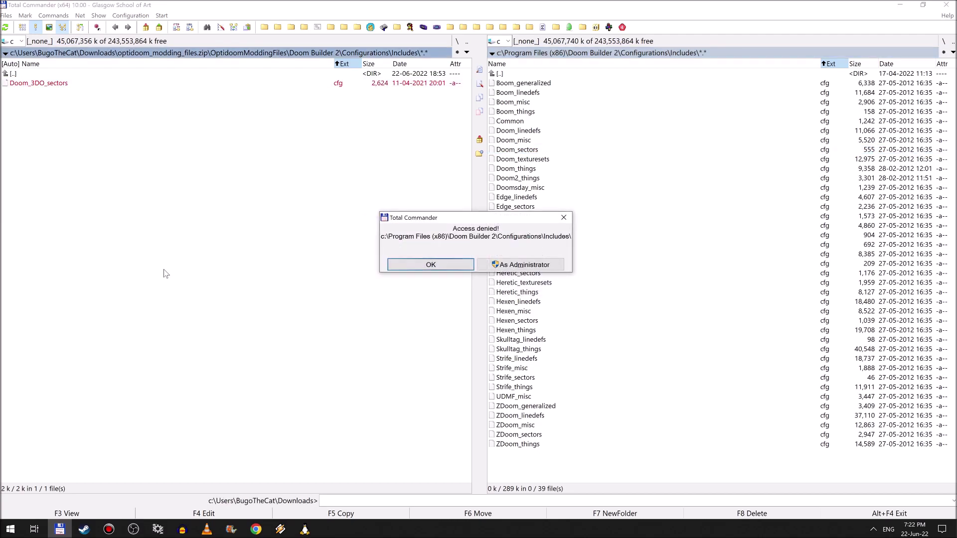
pyautogui.press('Return')
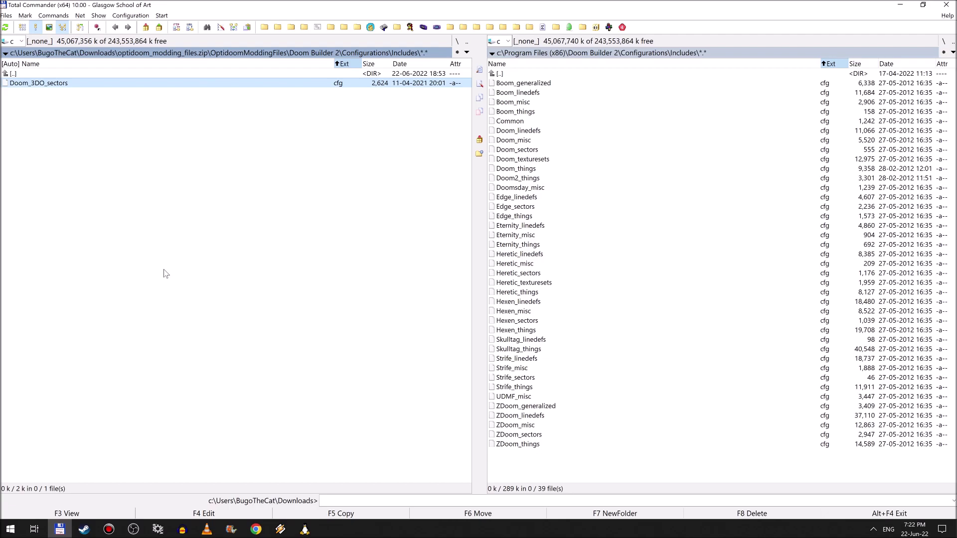
# - Reopen the Includes folder in optidoom_modding_files.zip and copy Doom_3DO_sectors.cfg into Doom Builder 2's Configurations\Includes folder
pyautogui.press('BackSpace')
pyautogui.press('BackSpace')
pyautogui.press('Return')
pyautogui.press('Return')
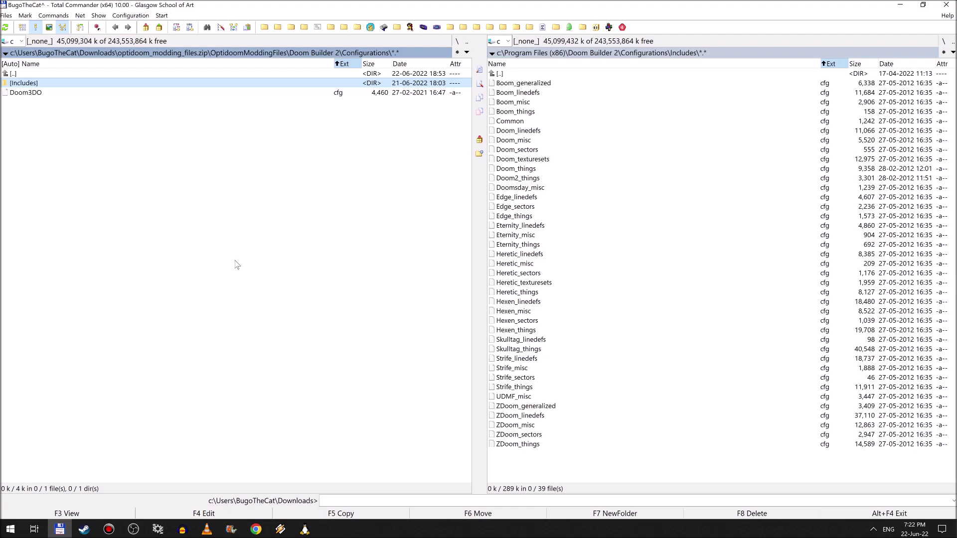
pyautogui.press('Return')
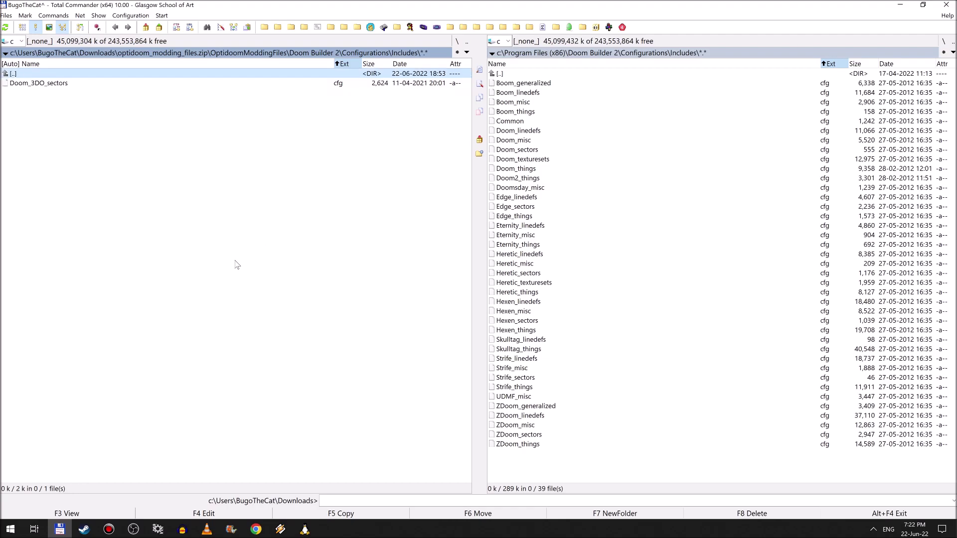
pyautogui.press('Down')
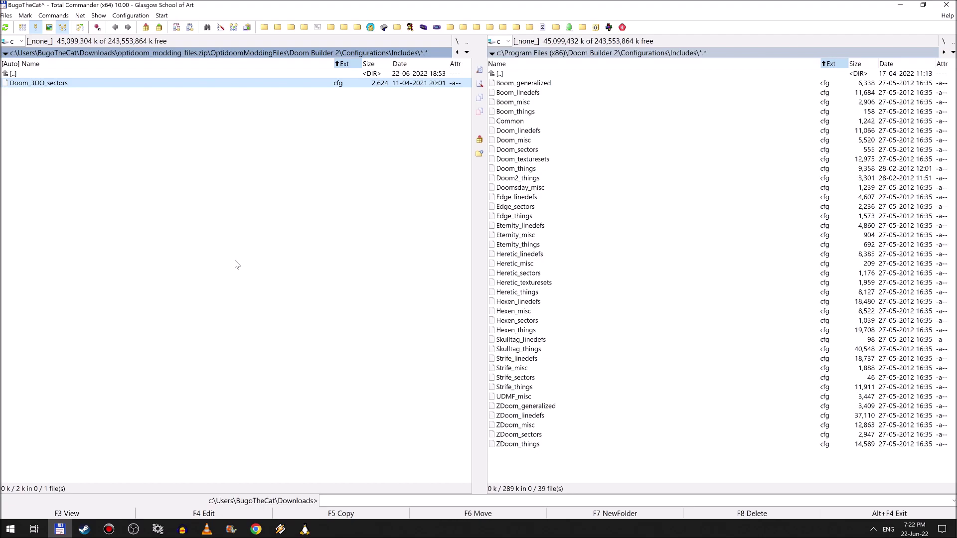
pyautogui.press('F5')
pyautogui.press('Return')
# - Return both panes to their Configurations folders and highlight the modding archive's Doom3DO.cfg
pyautogui.press('Up')
pyautogui.press('Return')
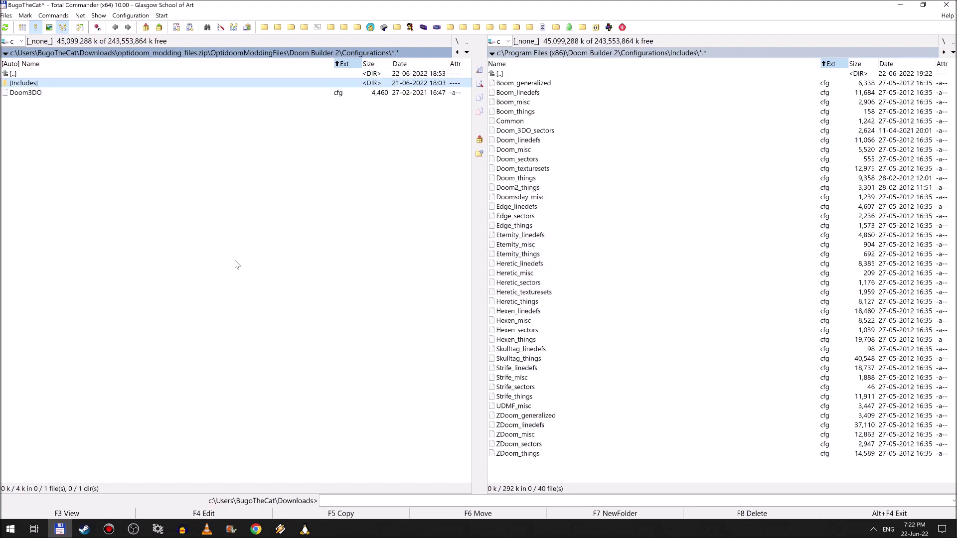
pyautogui.press('Down')
pyautogui.press('Tab')
pyautogui.press('Return')
pyautogui.press('Tab')
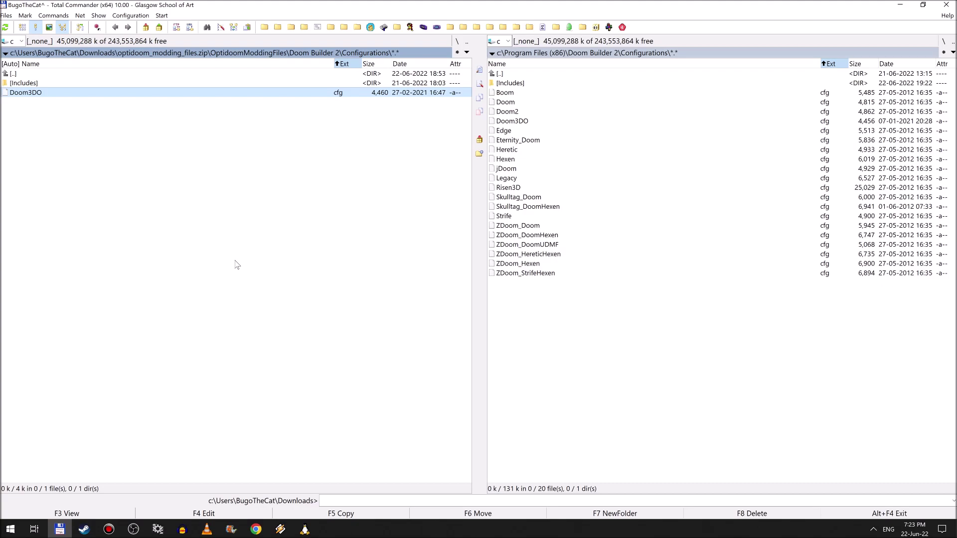
# - Compare the archive's Doom3DO.cfg with the installed Doom3DO.cfg by content, checking the sector types include, and close the comparison
pyautogui.press('Insert')
pyautogui.press('Tab')
pyautogui.press('Down')
pyautogui.press('Down')
pyautogui.press('Down')
pyautogui.press('Down')
pyautogui.press('Down')
pyautogui.press('Insert')
pyautogui.hotkey('alt', 'f')
pyautogui.press('Down')
pyautogui.press('Down')
pyautogui.press('Down')
pyautogui.press('Down')
pyautogui.press('Return')
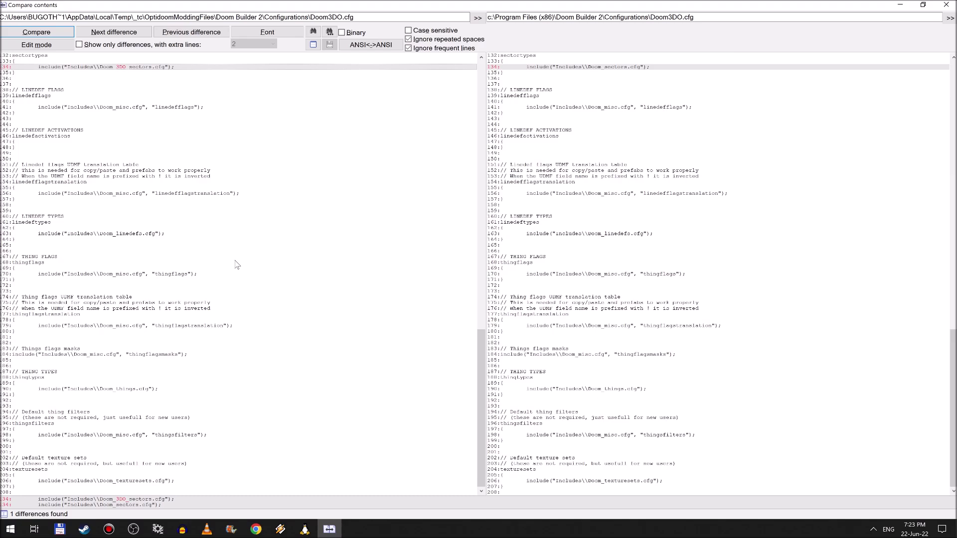
pyautogui.press('Escape')
# - Copy the archive's Doom3DO.cfg into Doom Builder 2's Configurations folder, overwriting the installed file
pyautogui.press('Tab')
pyautogui.press('F5')
pyautogui.press('Return')
pyautogui.press('Tab')
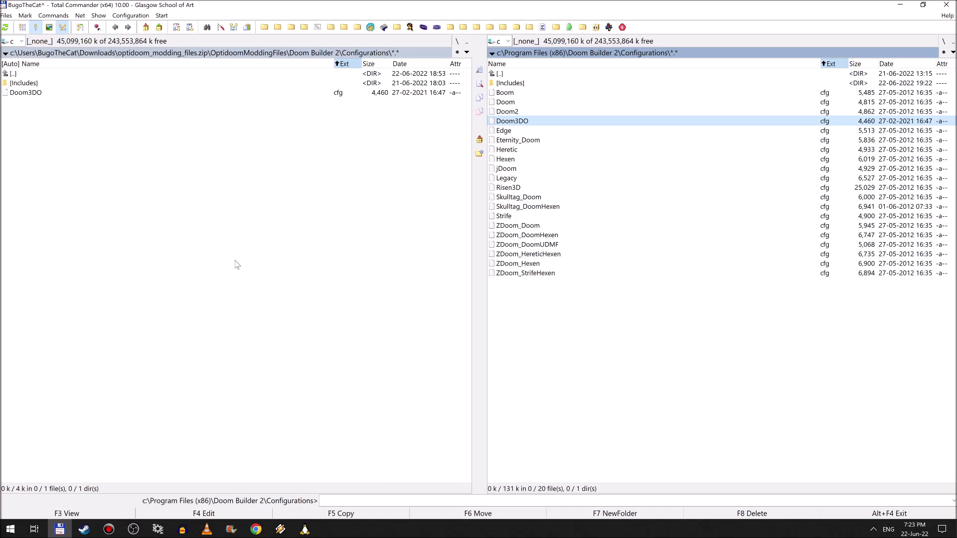
# - Highlight Doom3DOresForEditing.wad in the archive's OptidoomModdingFiles folder and return the other pane to the main Doom Builder 2 folder
pyautogui.press('Tab')
pyautogui.press('BackSpace')
pyautogui.press('BackSpace')
pyautogui.press('Down')
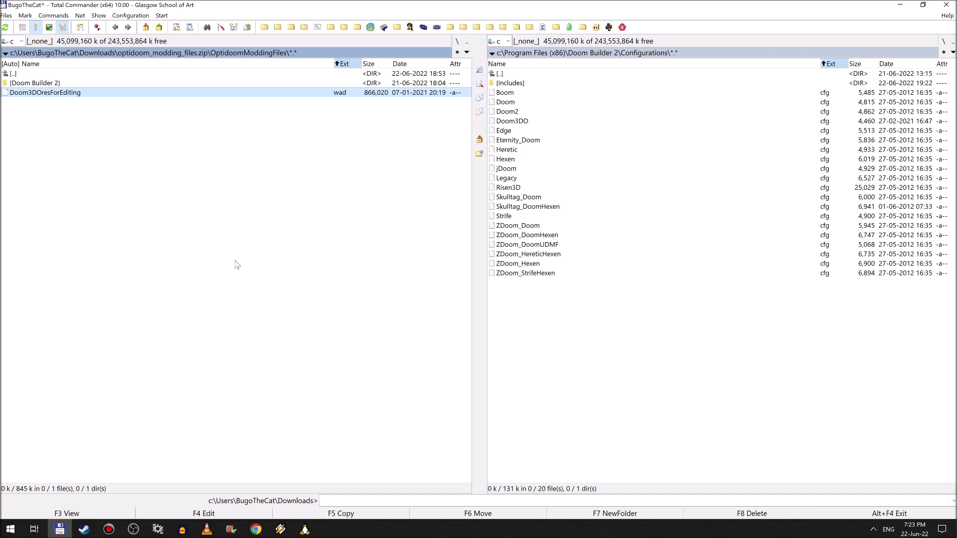
pyautogui.press('Tab')
pyautogui.press('BackSpace')
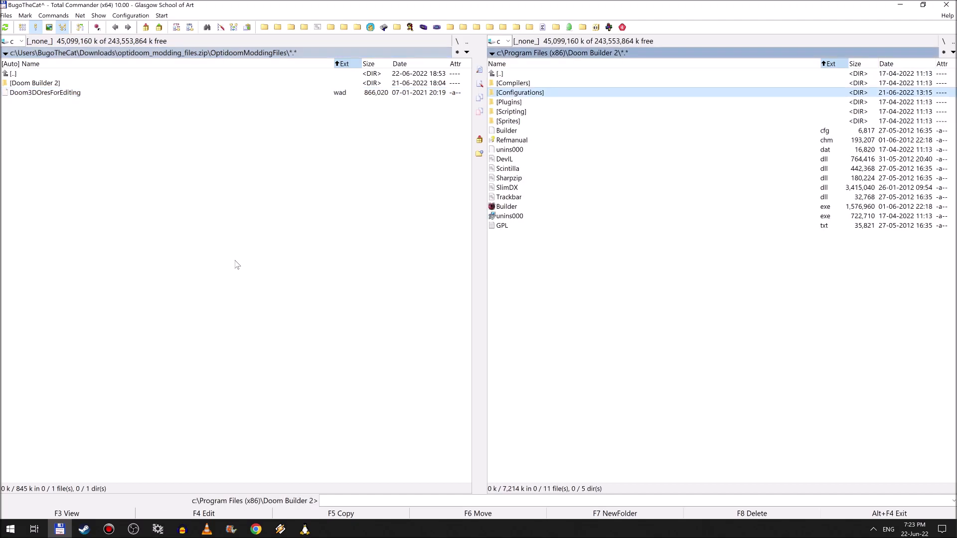
pyautogui.press('Tab')
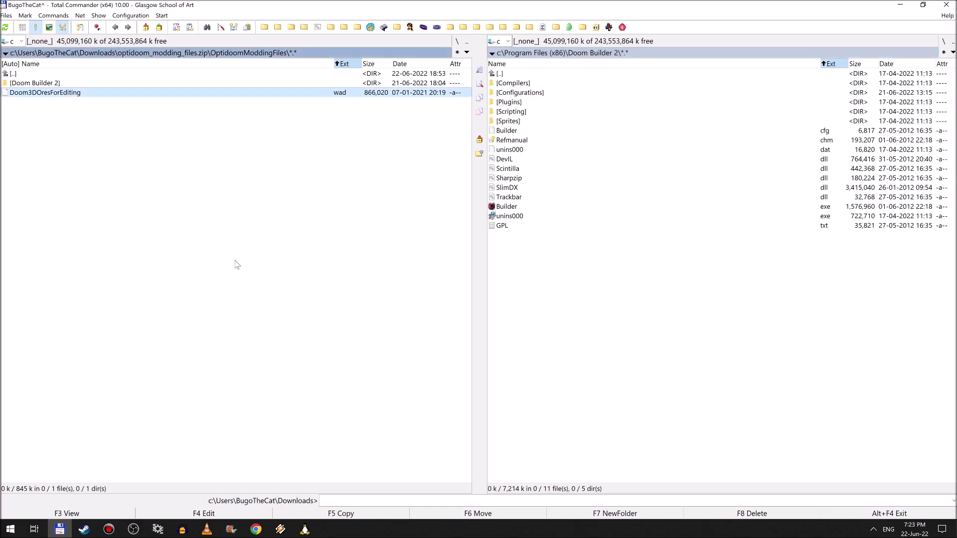
pyautogui.press('Tab')
pyautogui.press('Down')
pyautogui.press('Return')
pyautogui.press('BackSpace')
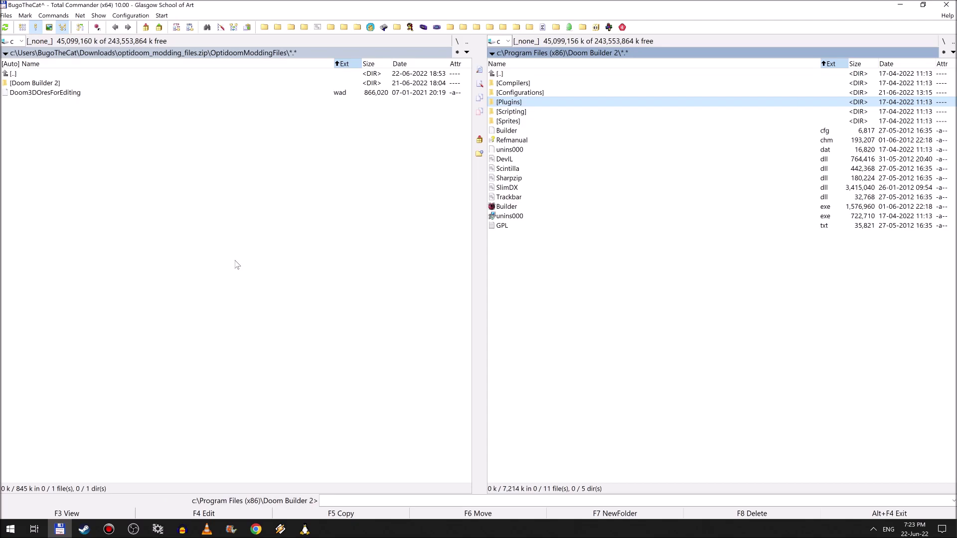
pyautogui.press('space')
pyautogui.press('F8')
pyautogui.press('Escape')
# - Create a new folder named Resources in the Doom Builder 2 folder and open it
pyautogui.press('F7')
pyautogui.write('R')
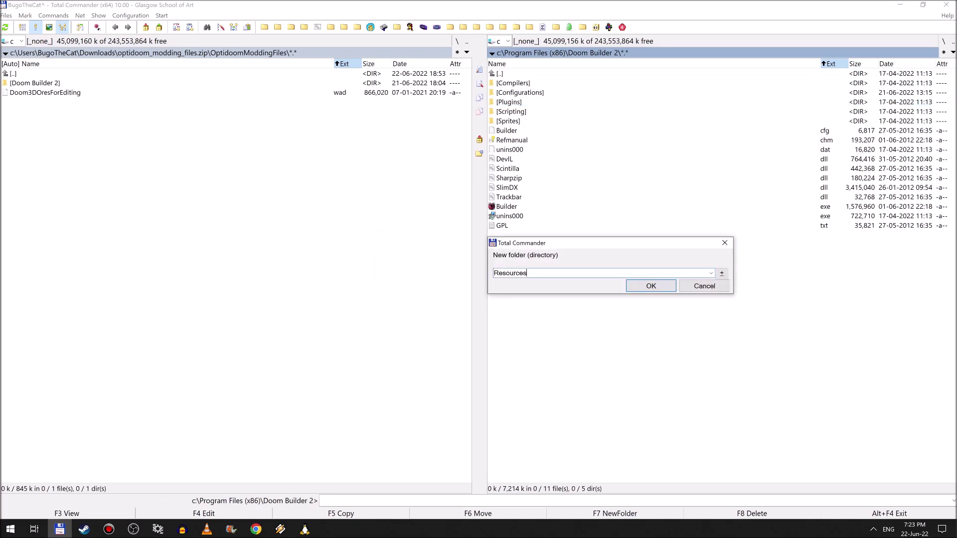
pyautogui.write('esources')
pyautogui.press('Return')
pyautogui.press('Return')
# - Copy Doom3DOresForEditing.wad into the Resources folder, then return the panes to Downloads and the Doom Builder 2 folder
pyautogui.press('Tab')
pyautogui.press('F5')
pyautogui.press('Return')
pyautogui.press('BackSpace')
pyautogui.press('BackSpace')
pyautogui.press('Tab')
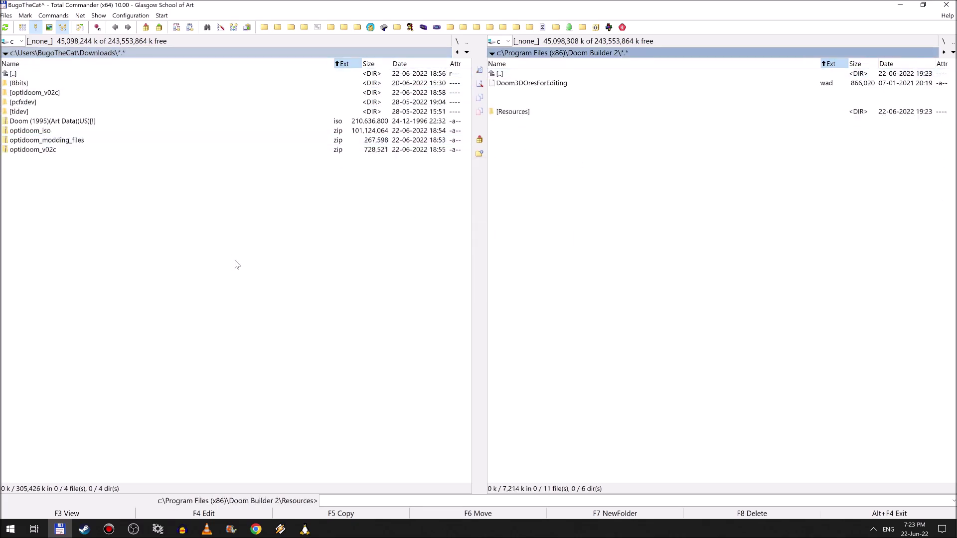
pyautogui.press('BackSpace')
pyautogui.press('Tab')
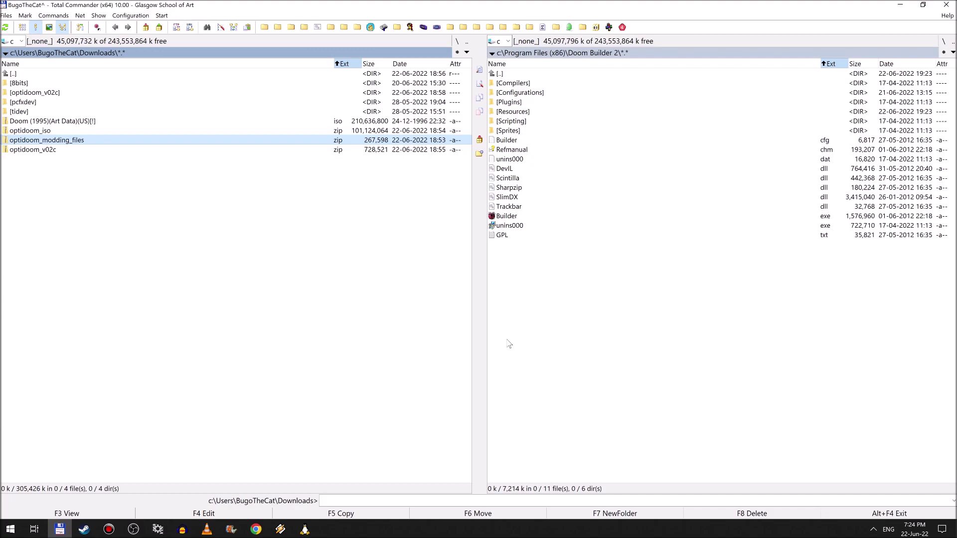
# - Launch Doom Builder 2 and create a new map MAP01 with the Doom 3DO game configuration, continuing without any resources
pyautogui.doubleClick(521, 217)
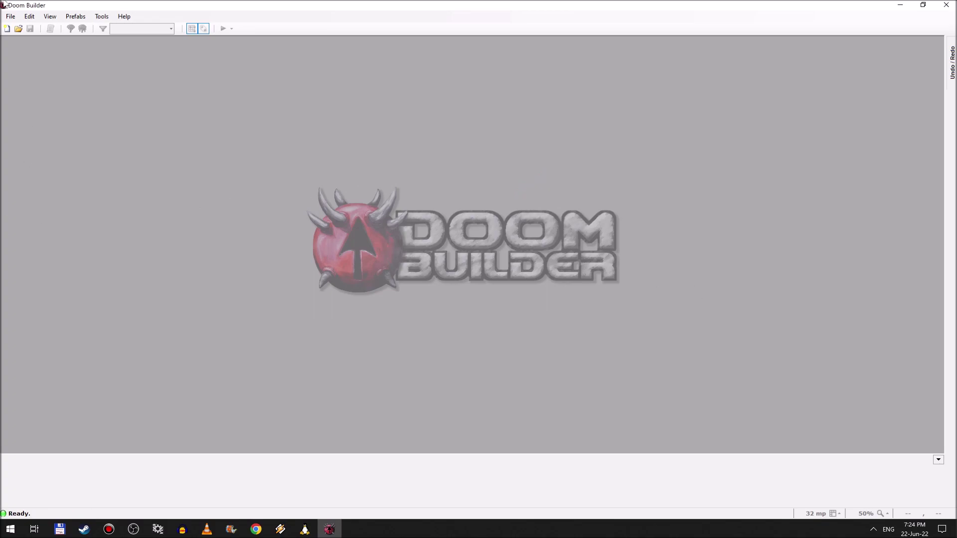
pyautogui.click(10, 16)
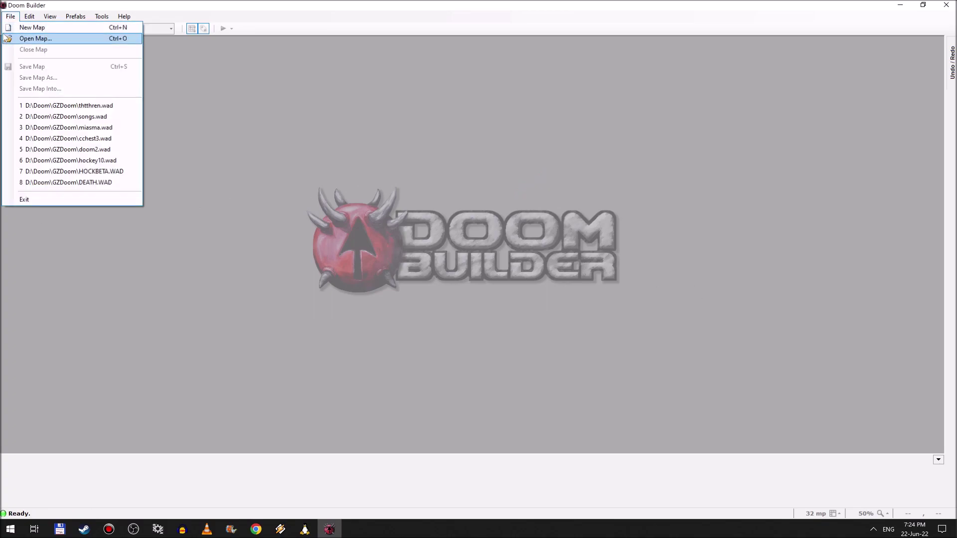
pyautogui.click(61, 31)
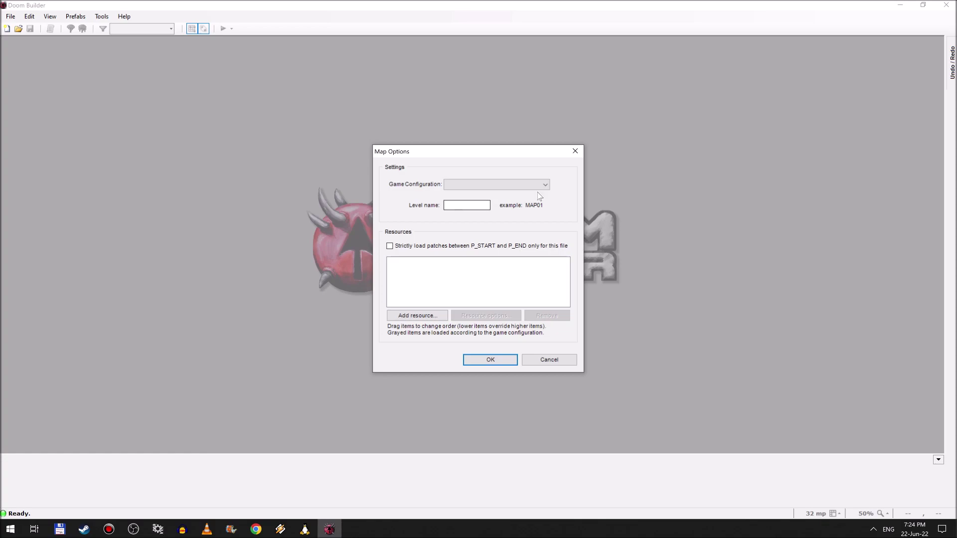
pyautogui.click(545, 185)
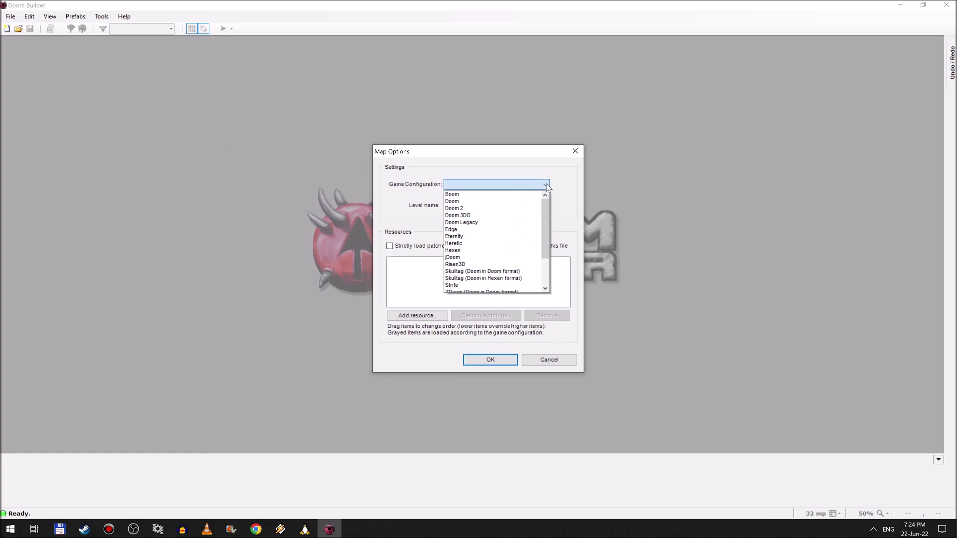
pyautogui.click(468, 218)
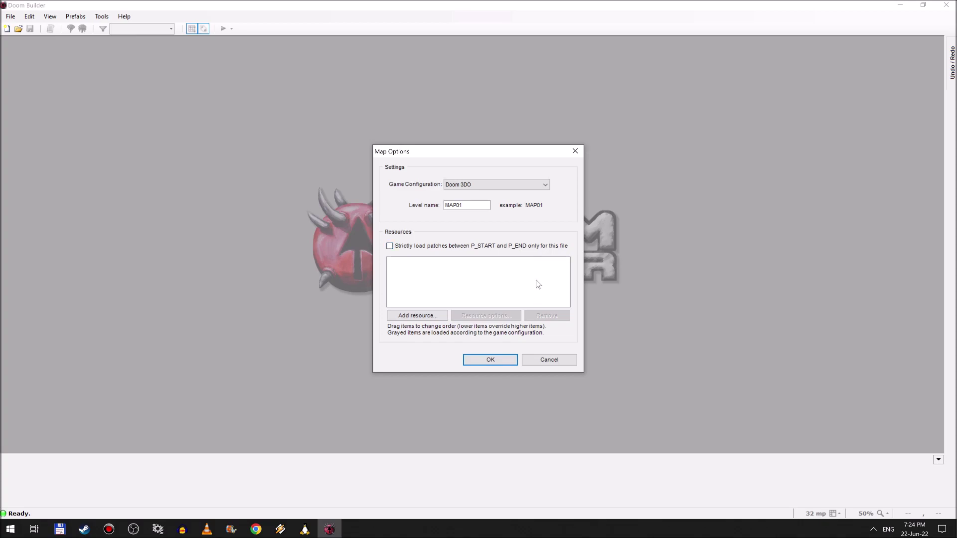
pyautogui.click(485, 206)
pyautogui.click(488, 360)
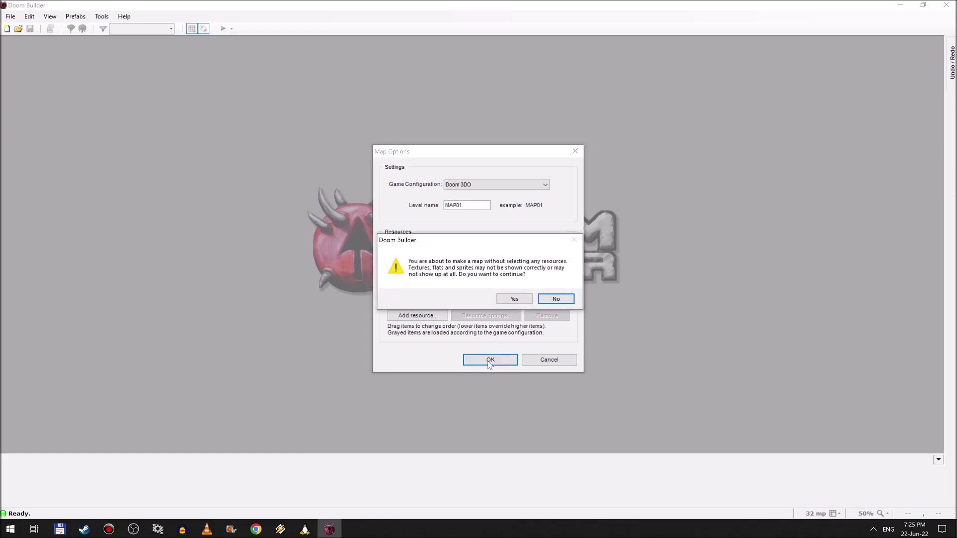
pyautogui.click(514, 298)
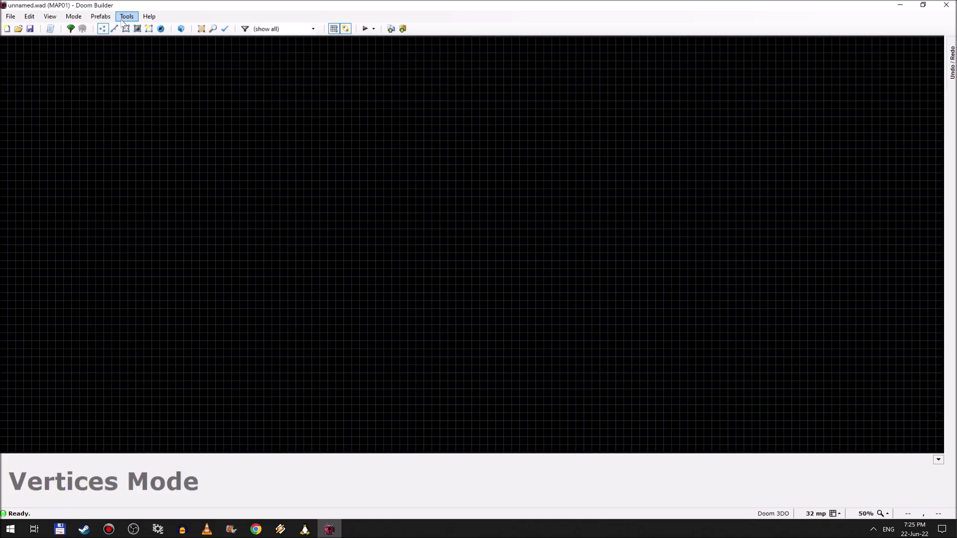
# - Draw a rough four-sided sector in the middle of the empty map
pyautogui.click(138, 29)
pyautogui.press('Insert')
pyautogui.click(344, 229)
pyautogui.click(503, 293)
pyautogui.click(512, 173)
pyautogui.click(401, 196)
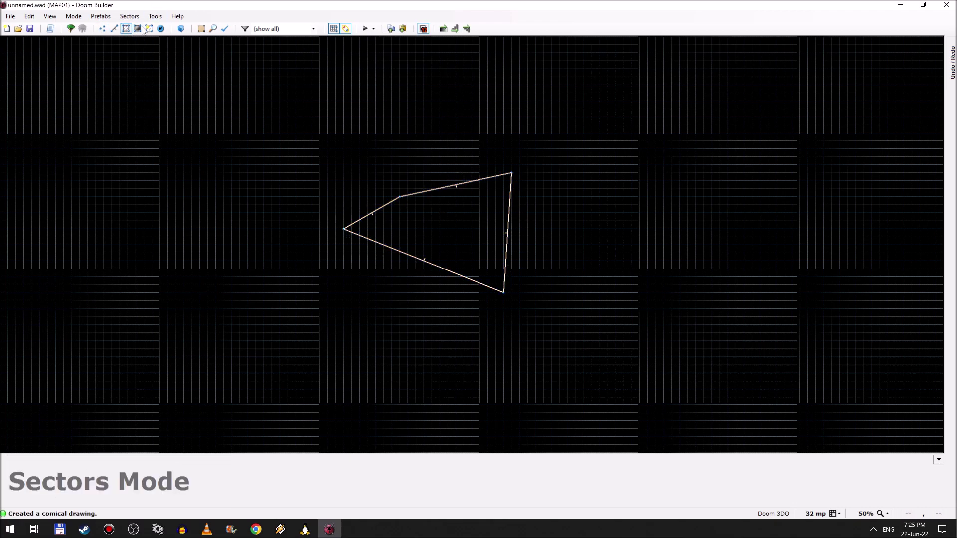
# - Browse middle textures for the sector's upper-left linedef, close its properties without changes and undo the sector drawing
pyautogui.click(114, 28)
pyautogui.rightClick(375, 208)
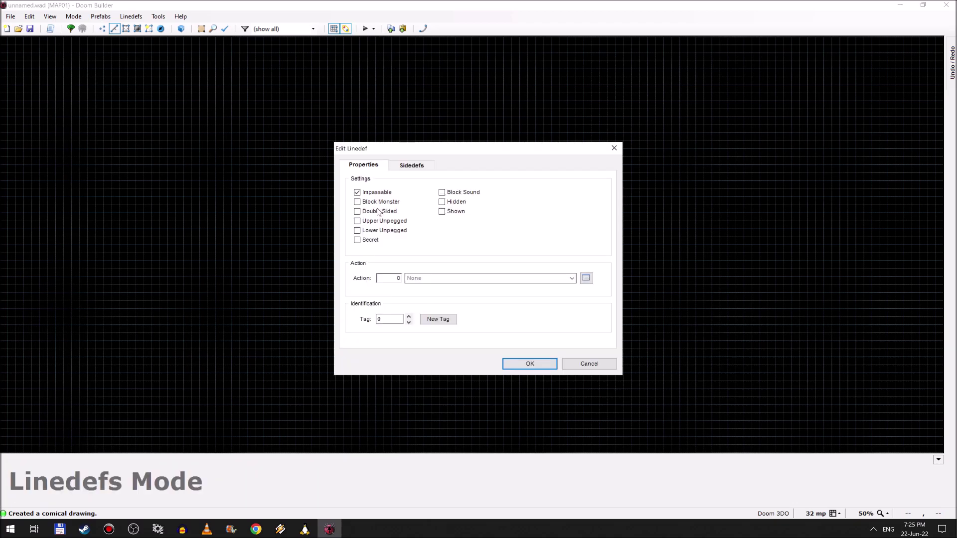
pyautogui.click(417, 165)
pyautogui.click(532, 219)
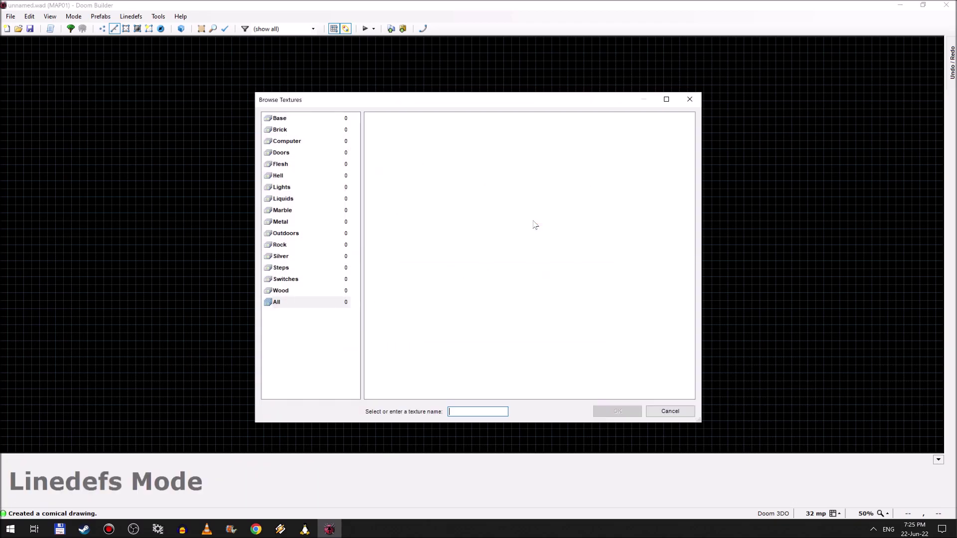
pyautogui.press('Escape')
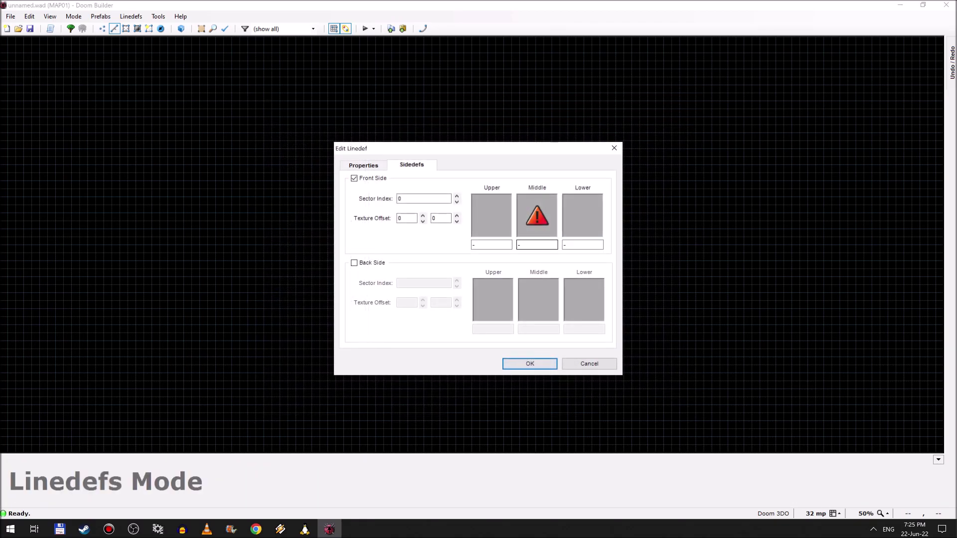
pyautogui.click(615, 149)
pyautogui.hotkey('ctrl', 'z')
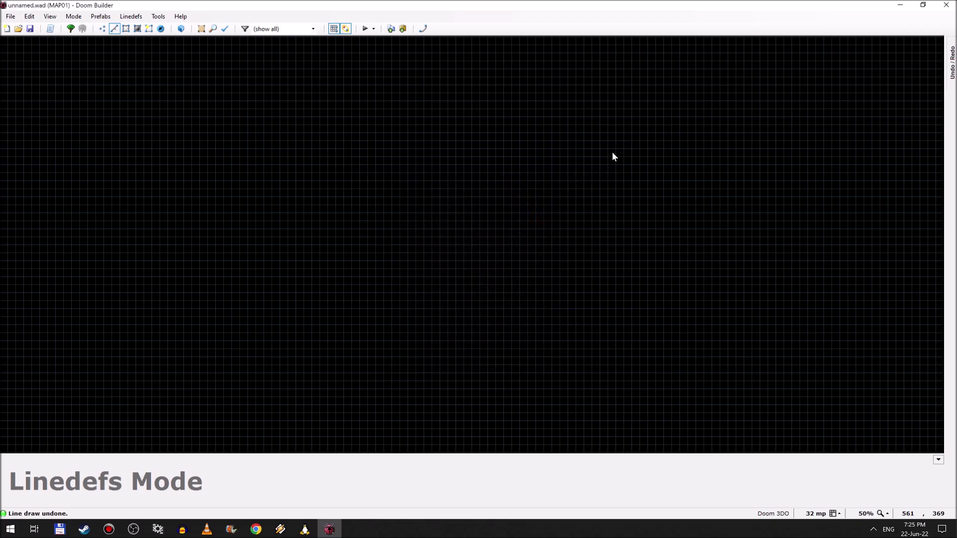
# - Open the game configurations, check the resources assigned to Doom 2 and select the Doom 3DO configuration
pyautogui.click(157, 16)
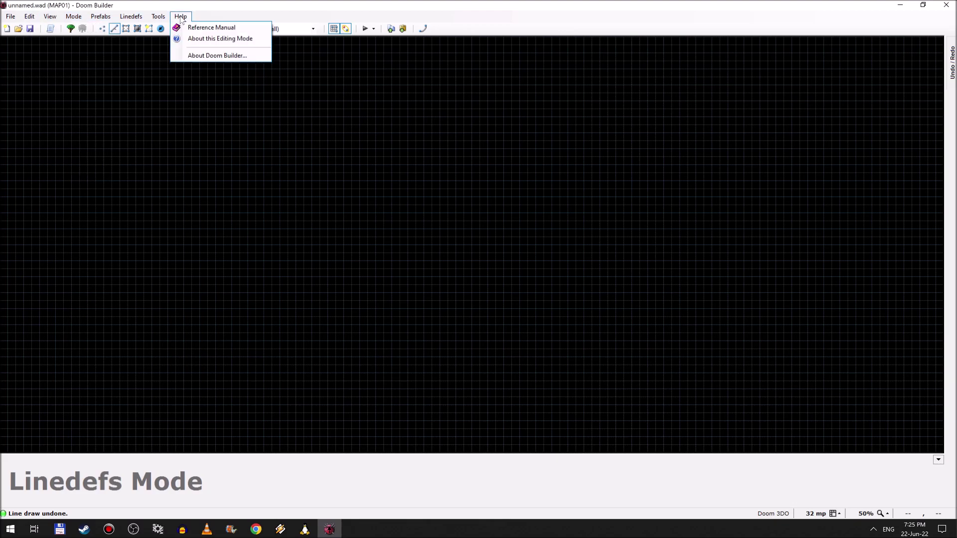
pyautogui.click(177, 56)
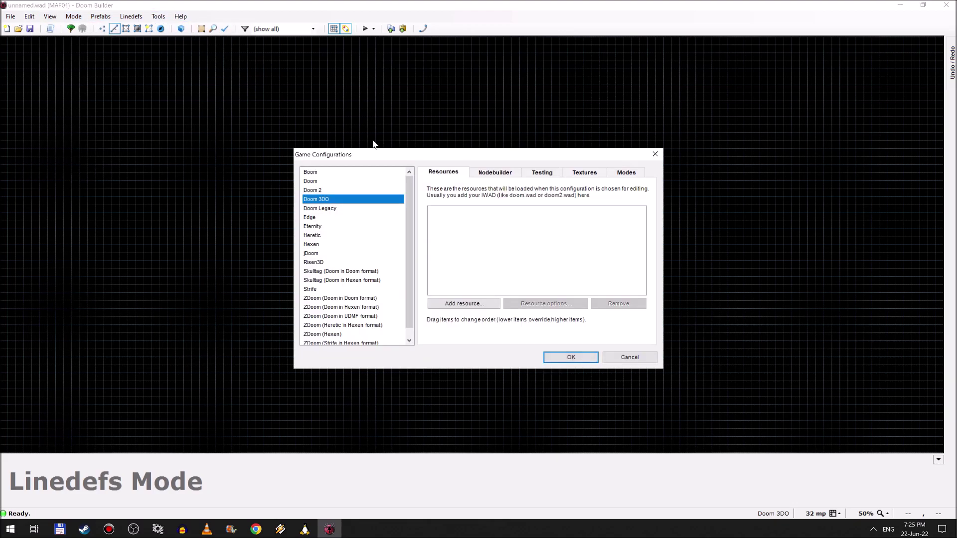
pyautogui.click(328, 215)
pyautogui.click(327, 191)
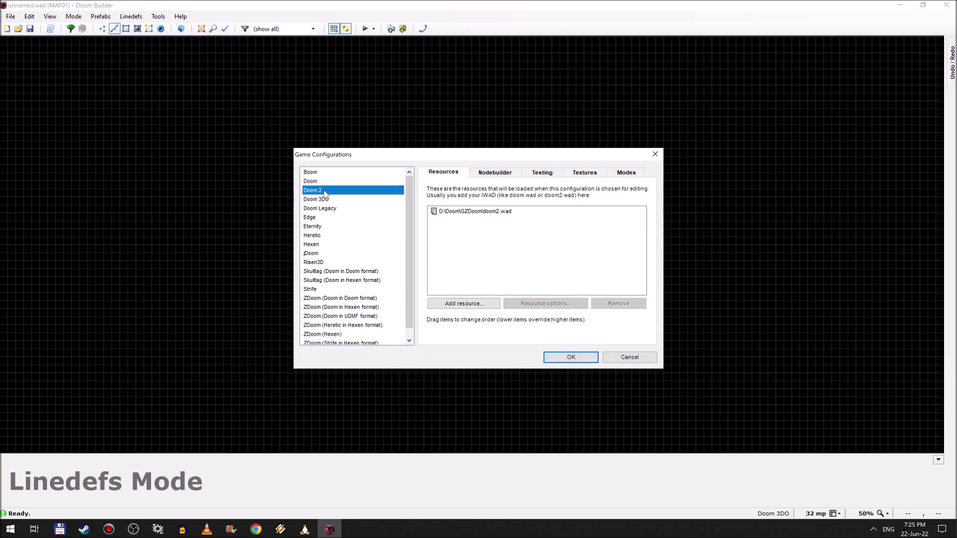
pyautogui.press('Down')
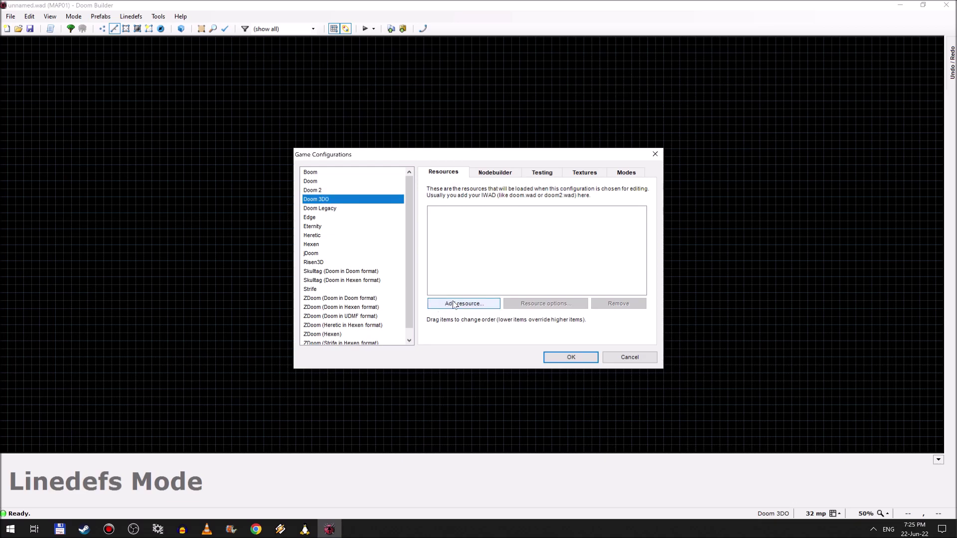
# - Add Doom3DOresForEditing.wad from Doom Builder 2's Resources folder as a WAD resource of the Doom 3DO configuration and apply the configuration changes
pyautogui.click(473, 303)
pyautogui.click(538, 264)
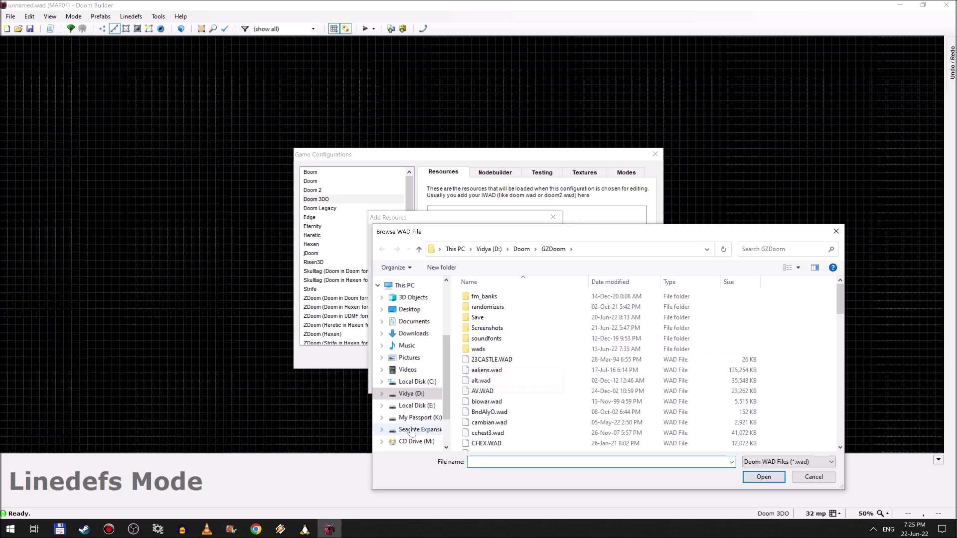
pyautogui.click(419, 382)
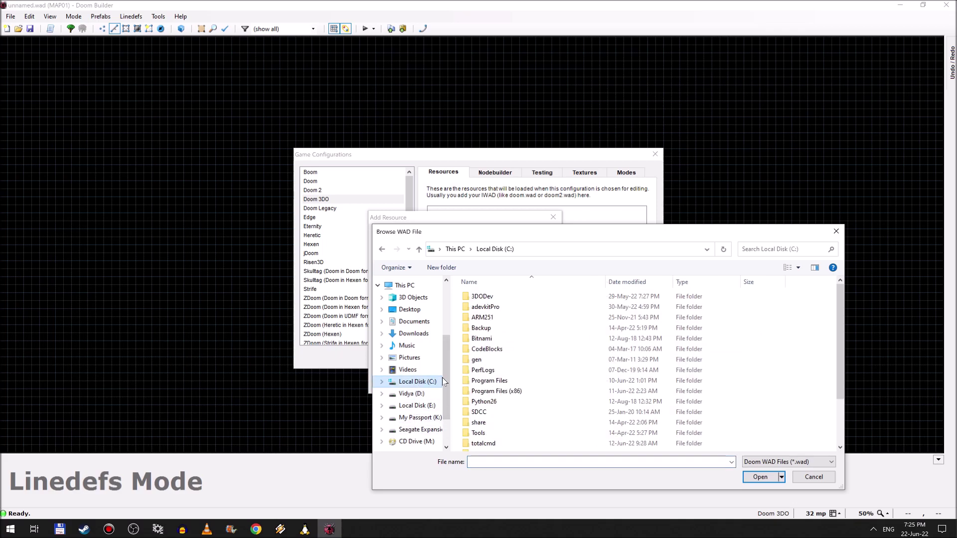
pyautogui.doubleClick(501, 391)
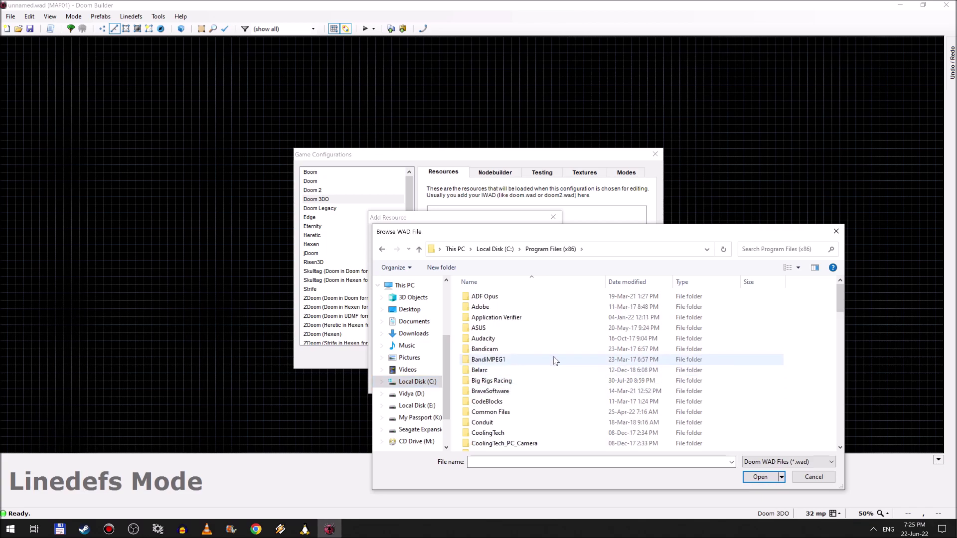
pyautogui.scroll(-7, 554, 374)
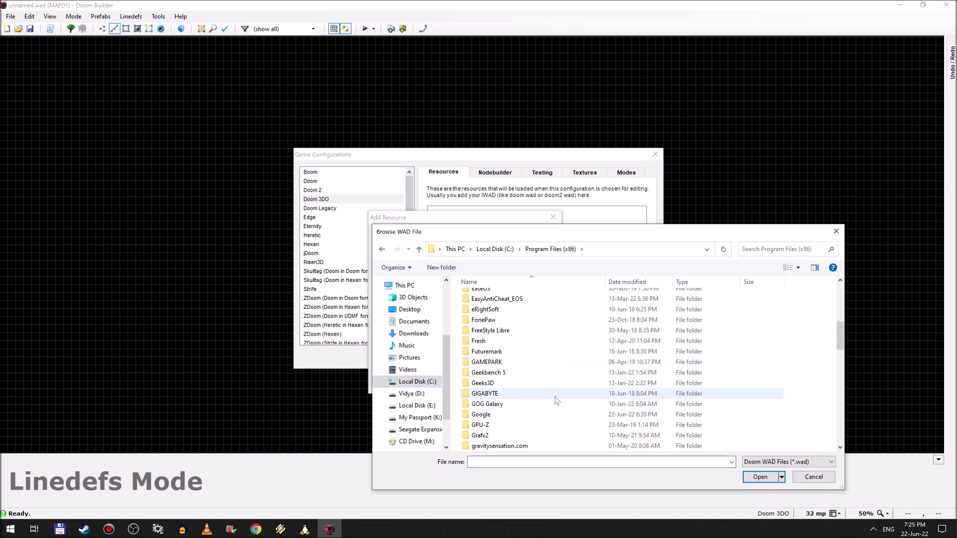
pyautogui.scroll(3, 554, 384)
pyautogui.doubleClick(501, 367)
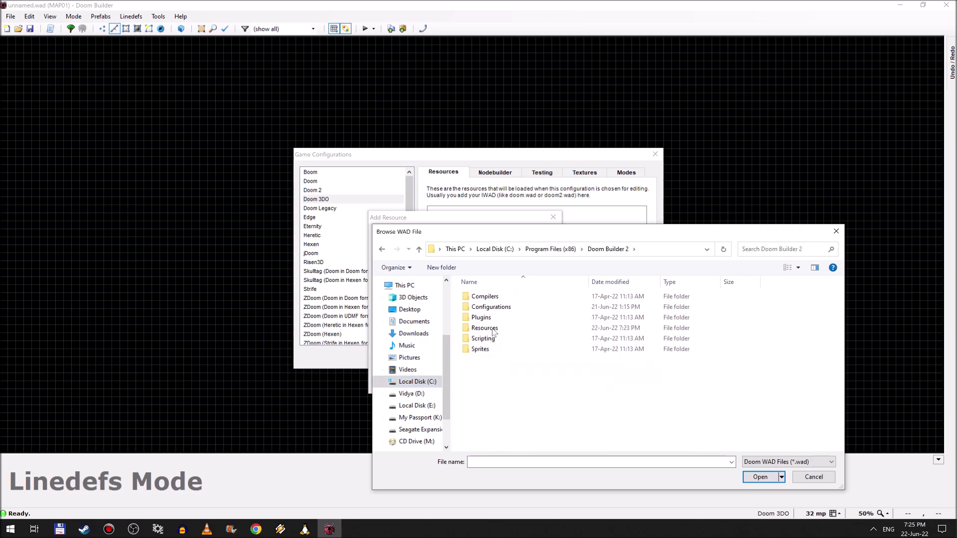
pyautogui.click(495, 329)
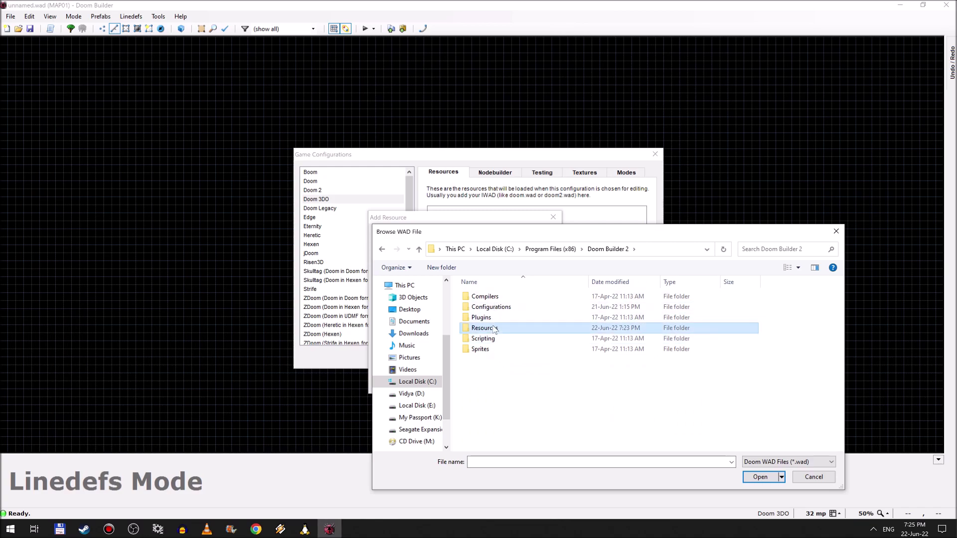
pyautogui.doubleClick(495, 329)
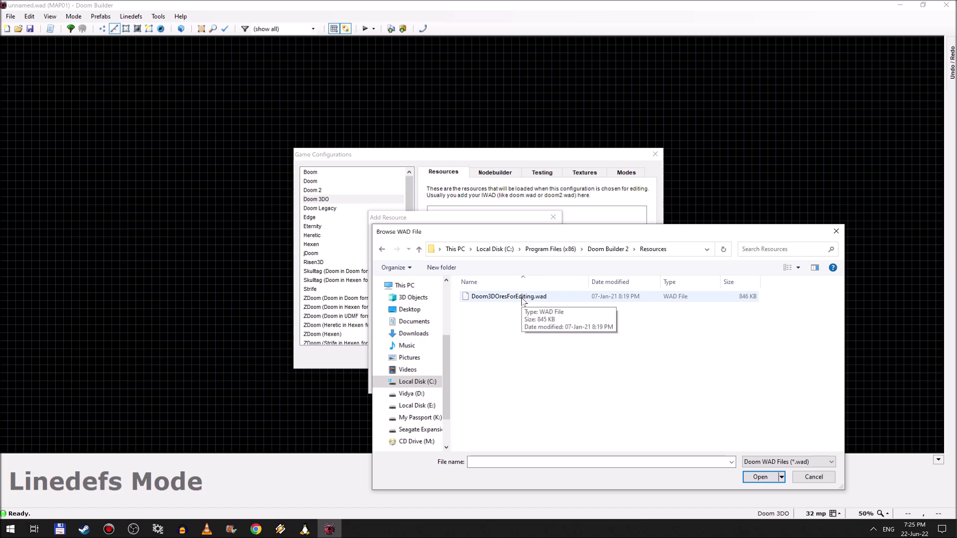
pyautogui.doubleClick(522, 297)
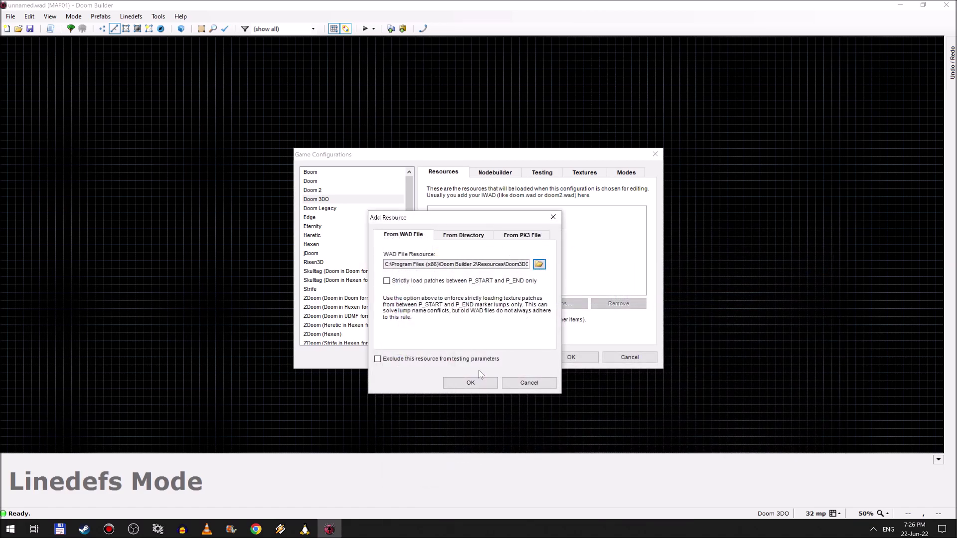
pyautogui.click(474, 383)
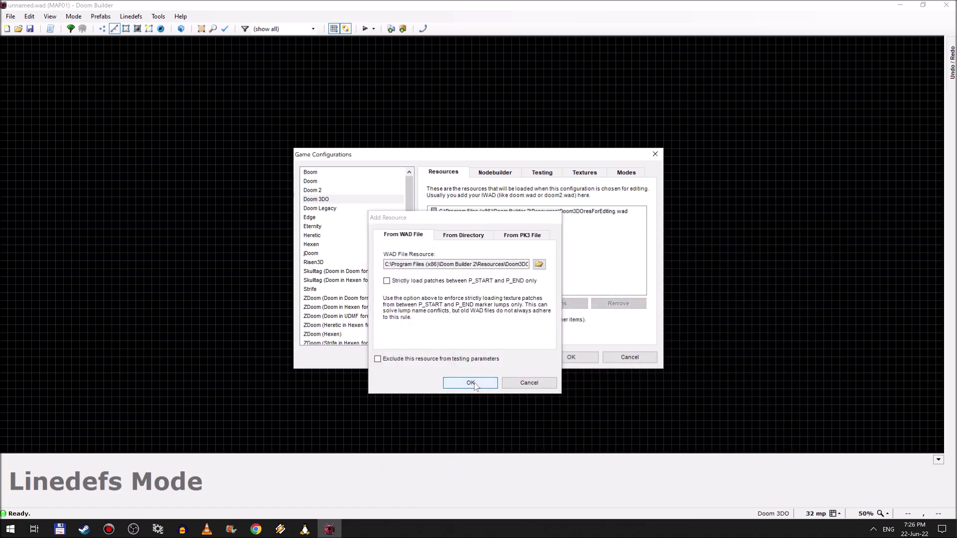
pyautogui.click(556, 357)
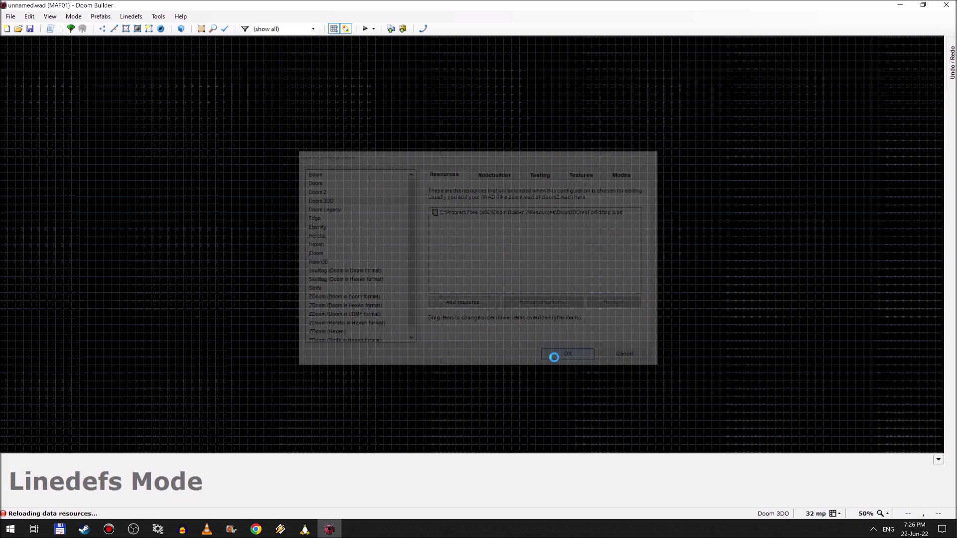
# - Exit Doom Builder without keeping the unnamed map and relaunch it from the Doom Builder 2 folder
pyautogui.click(10, 17)
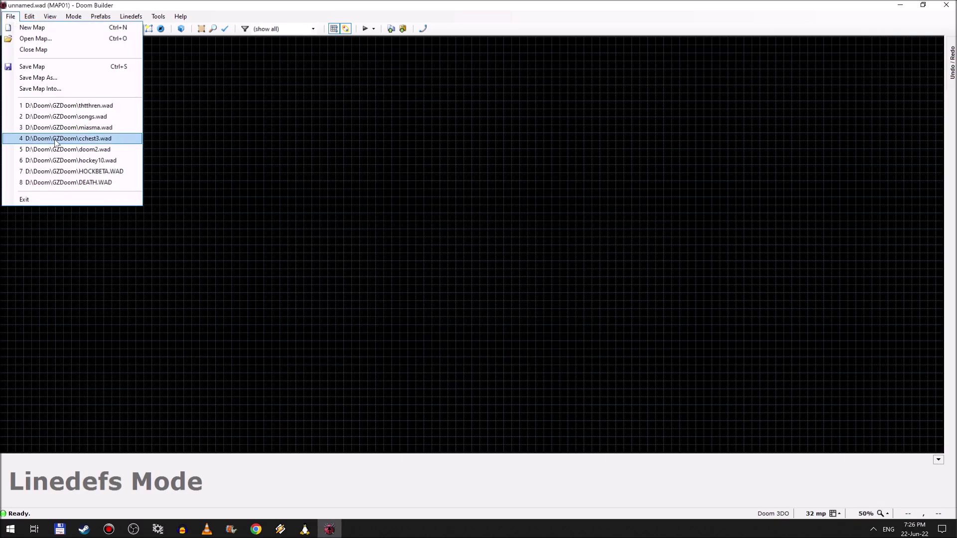
pyautogui.click(29, 201)
pyautogui.click(504, 297)
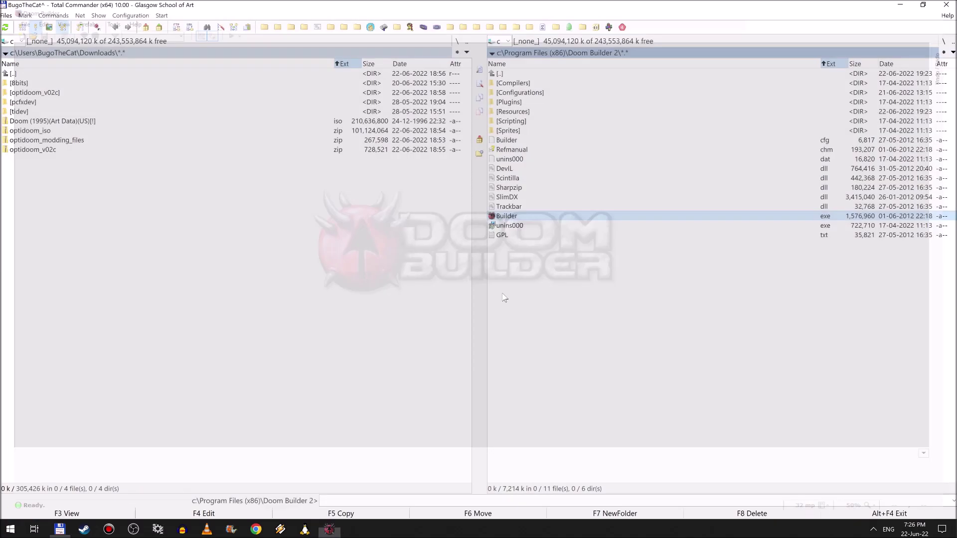
pyautogui.press('Return')
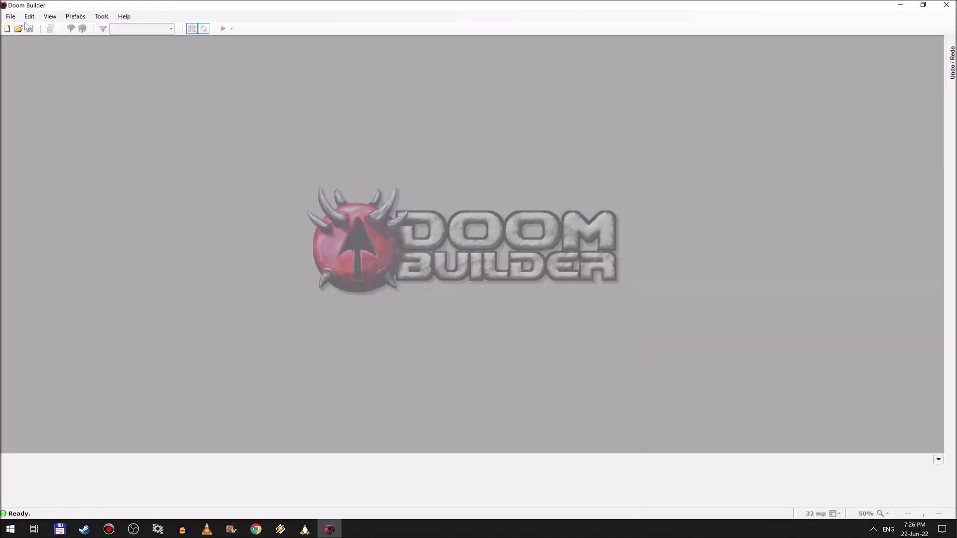
# - Create a new map MAP01 using the Doom 3DO configuration with its assigned resource WAD
pyautogui.click(10, 16)
pyautogui.click(18, 29)
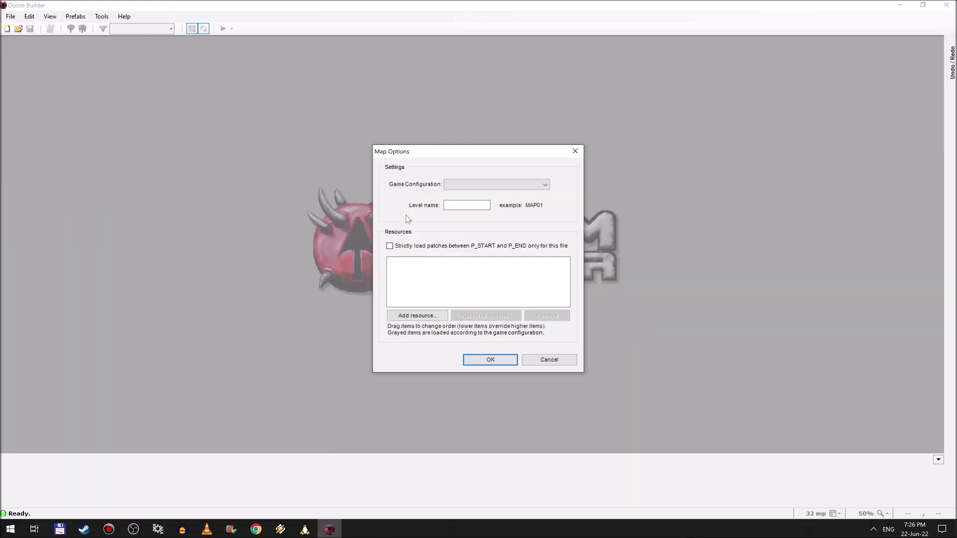
pyautogui.click(501, 185)
pyautogui.click(475, 218)
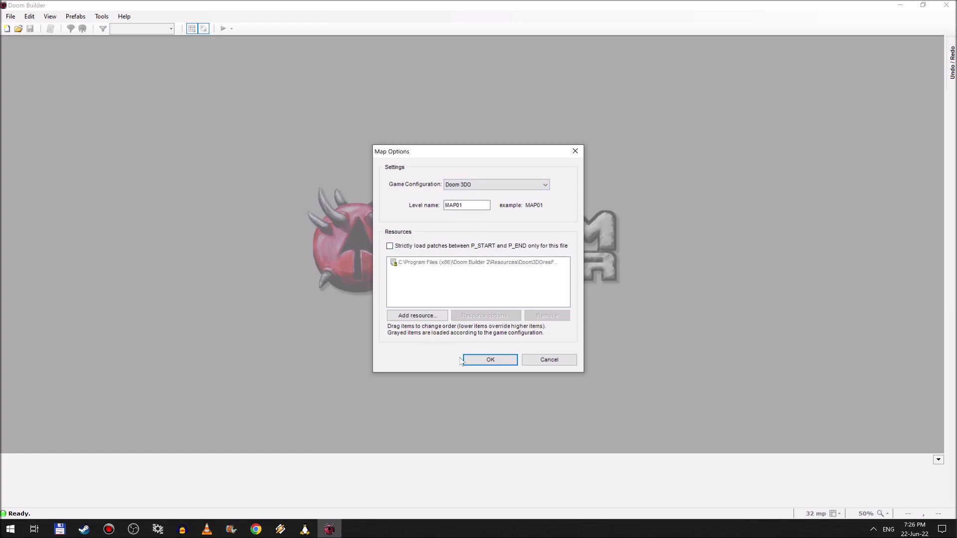
pyautogui.click(481, 364)
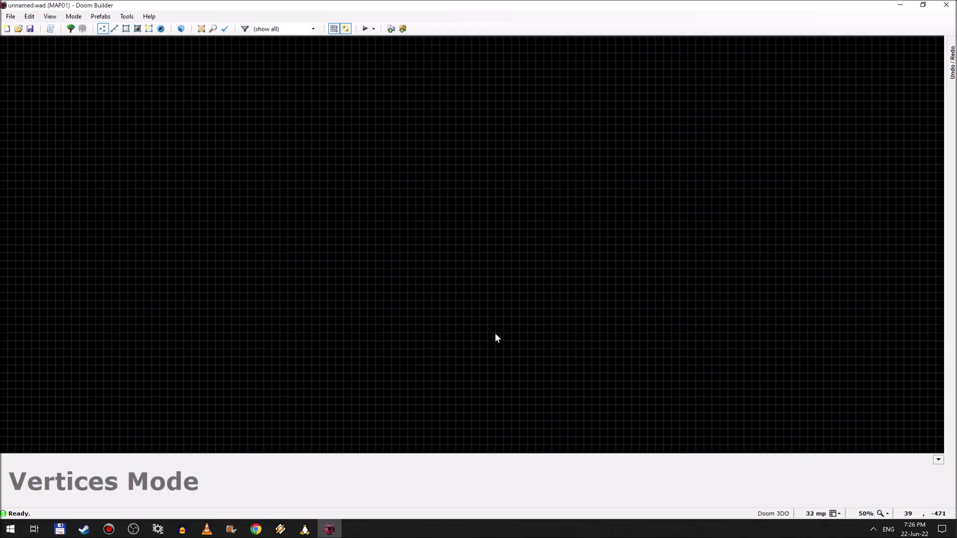
# - Switch to Sectors mode and set the grid size to 128 mp
pyautogui.click(126, 28)
pyautogui.press(']')
pyautogui.press(']')
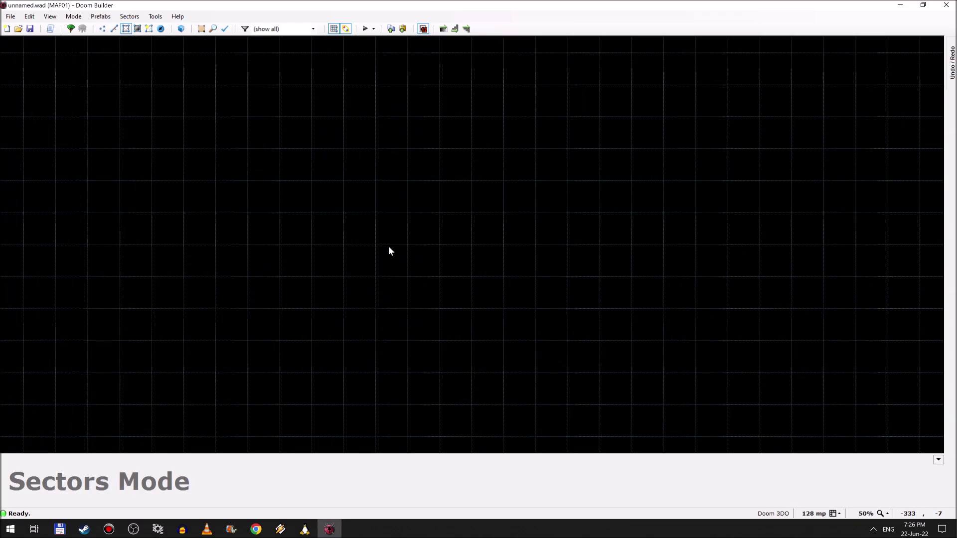
# - Draw a closed plus-shaped sector with twelve sides of 128 units each near the middle of the map
pyautogui.rightClick(407, 247)
pyautogui.click(407, 277)
pyautogui.click(439, 277)
pyautogui.click(439, 309)
pyautogui.click(471, 309)
pyautogui.click(471, 277)
pyautogui.click(503, 277)
pyautogui.click(503, 245)
pyautogui.click(471, 245)
pyautogui.click(471, 213)
pyautogui.click(440, 213)
pyautogui.click(439, 246)
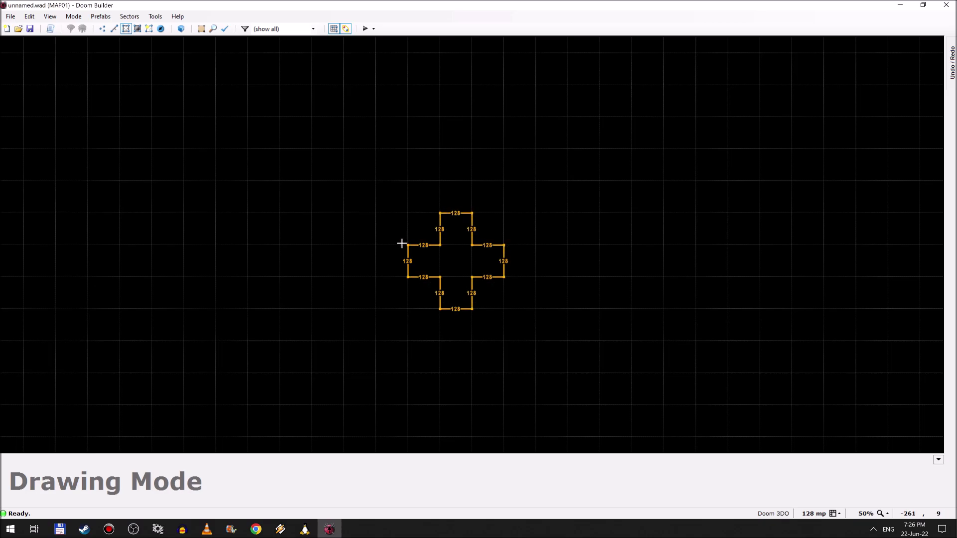
pyautogui.click(407, 245)
# - Draw a 128 by 128 unit square sector in the centre of the plus-shaped room
pyautogui.press('d')
pyautogui.click(439, 245)
pyautogui.click(440, 276)
pyautogui.click(472, 276)
pyautogui.click(471, 245)
pyautogui.click(439, 245)
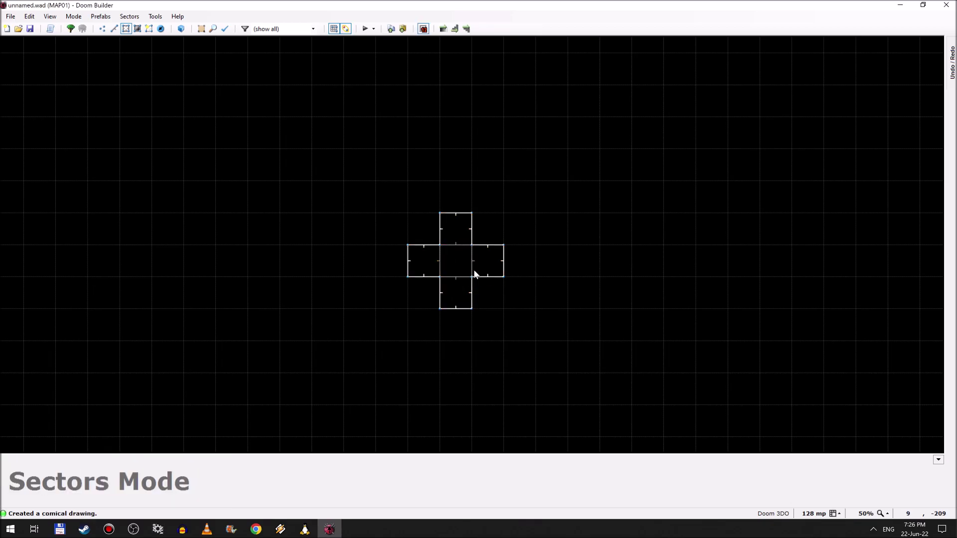
# - Place a Player 1 start with an angle of 270 in the middle of the central square sector
pyautogui.scroll(10, 468, 272)
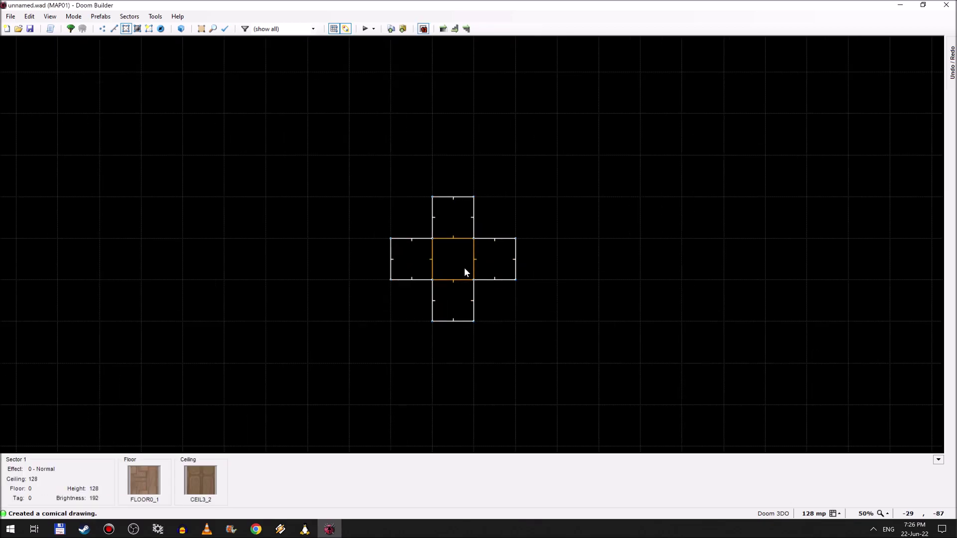
pyautogui.click(161, 29)
pyautogui.press('Insert')
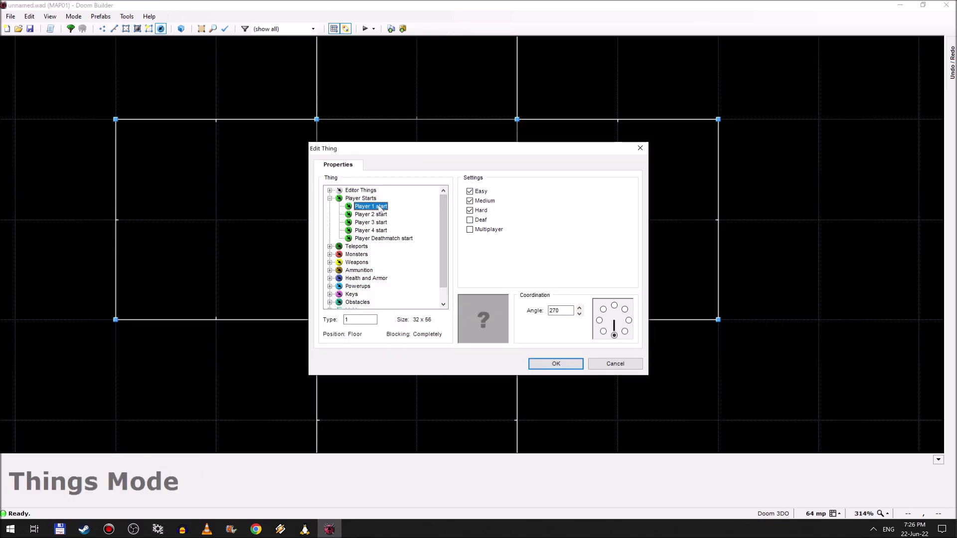
pyautogui.click(556, 364)
pyautogui.scroll(-3, 468, 292)
pyautogui.scroll(1, 467, 316)
pyautogui.scroll(-5, 471, 342)
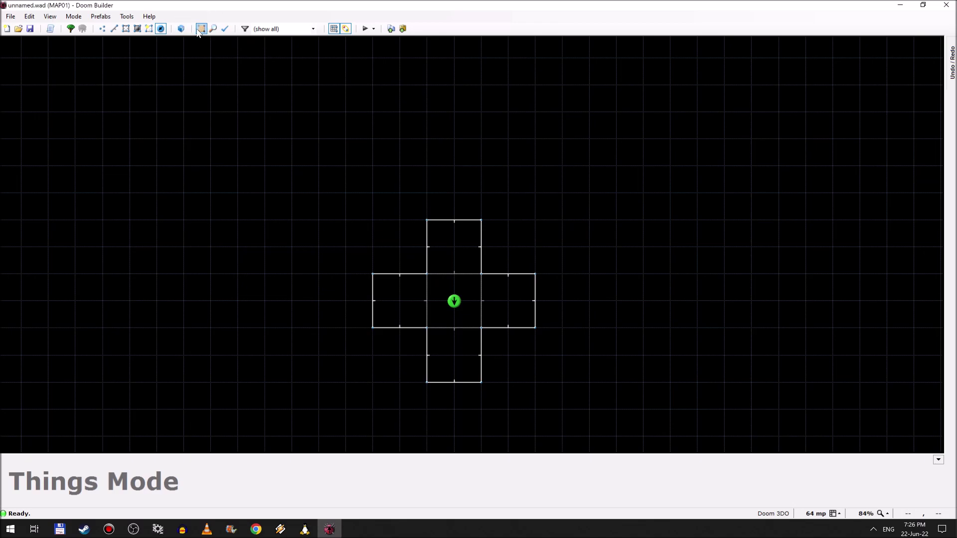
# - Examine the Doom 3DO game configuration's resources and the nodebuilder options available for saving the map
pyautogui.click(126, 17)
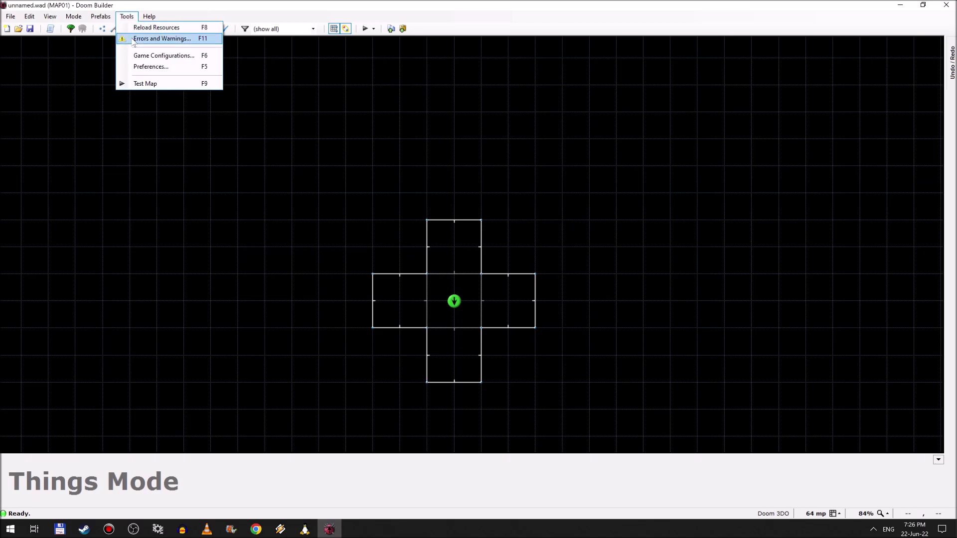
pyautogui.click(162, 58)
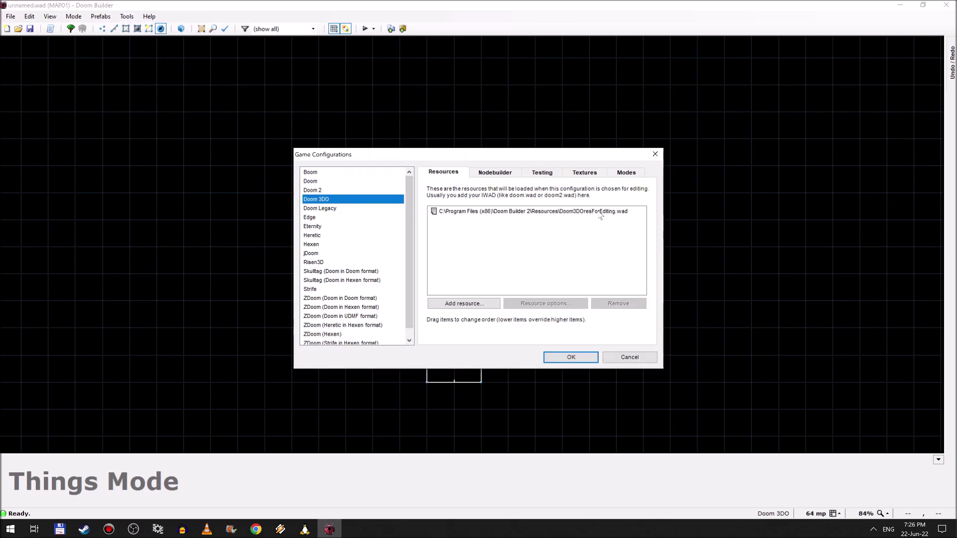
pyautogui.click(496, 174)
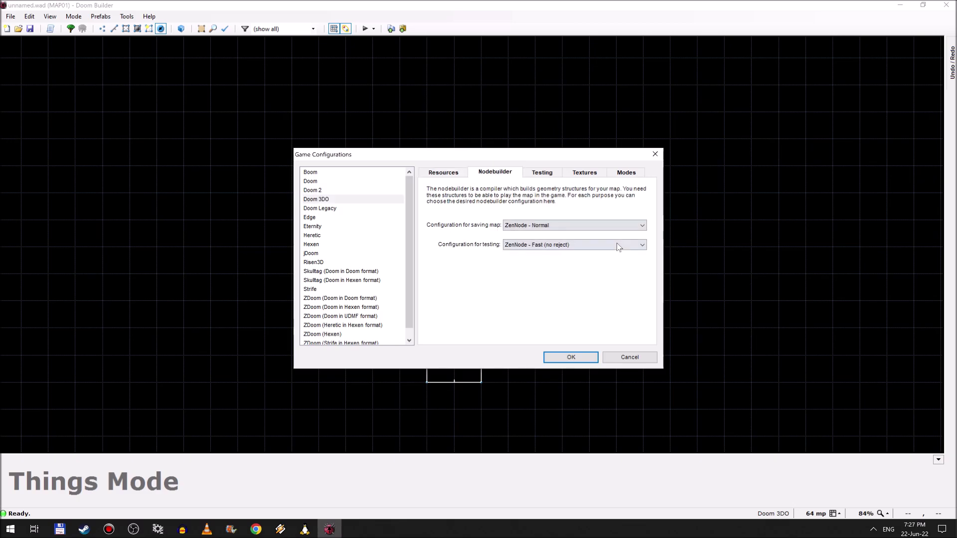
pyautogui.click(643, 226)
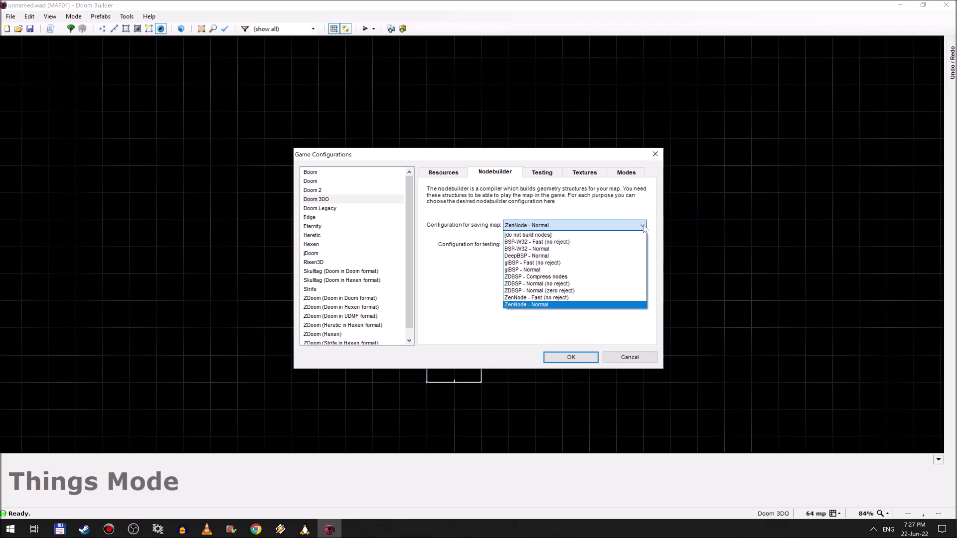
pyautogui.click(643, 226)
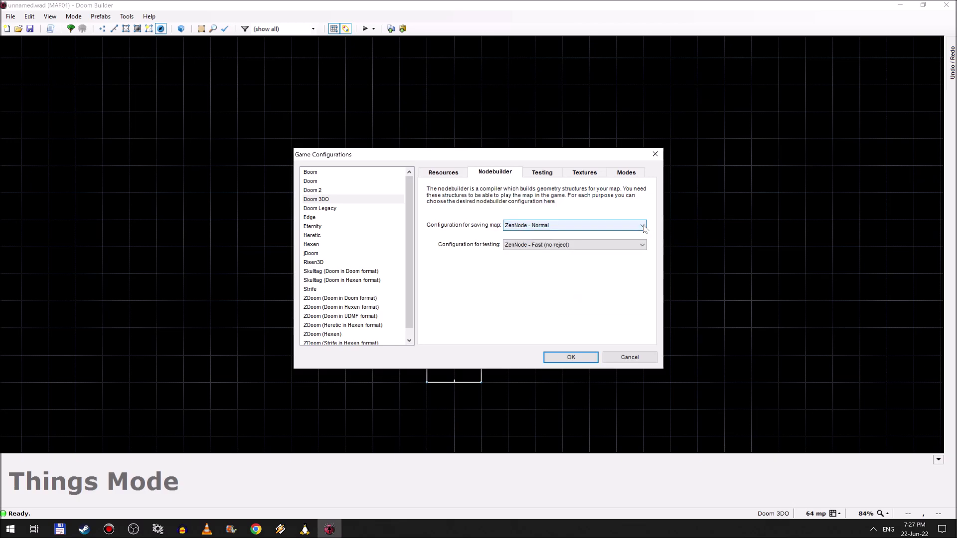
pyautogui.click(642, 226)
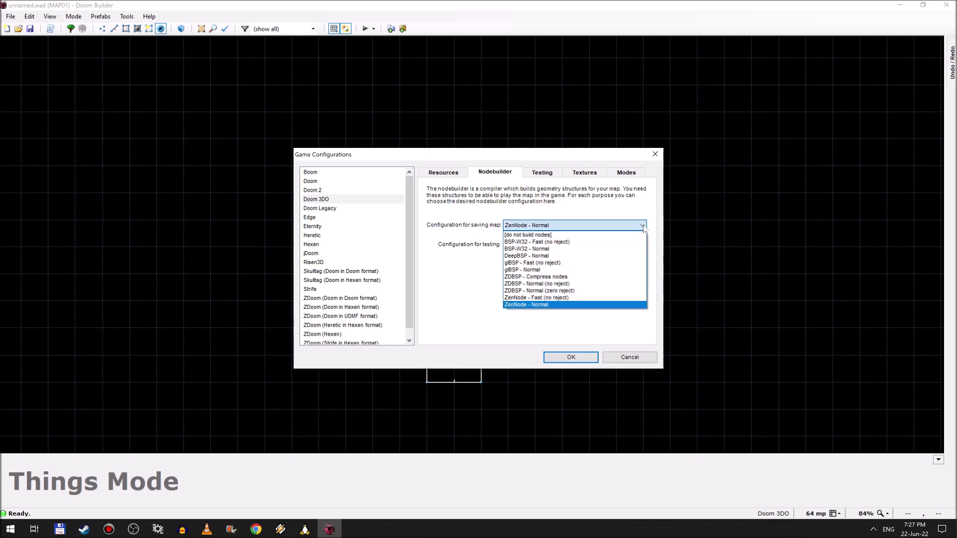
pyautogui.click(643, 226)
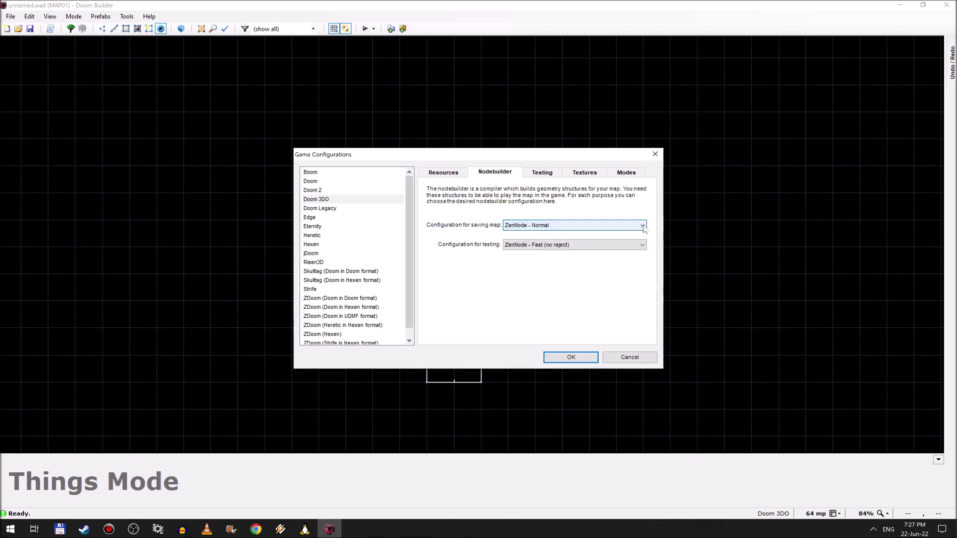
pyautogui.click(643, 226)
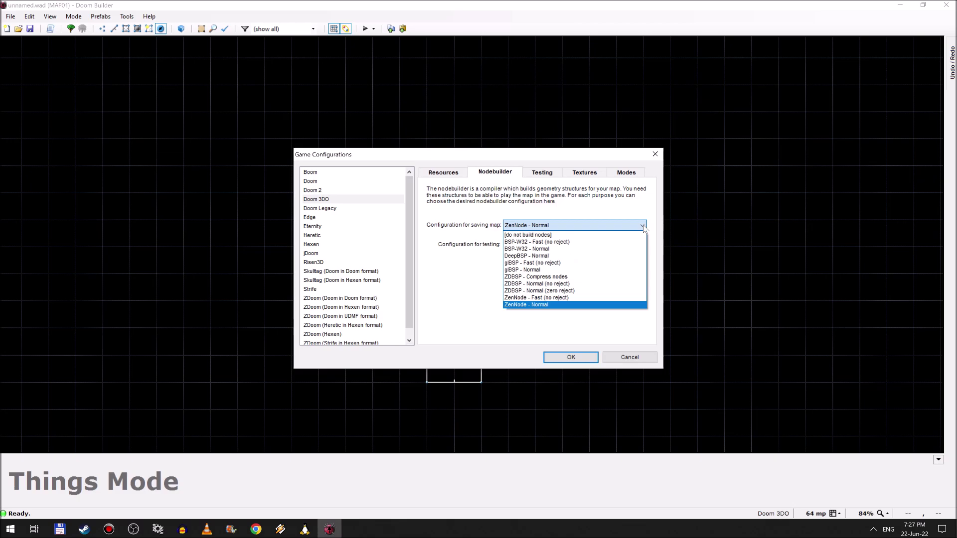
pyautogui.click(643, 226)
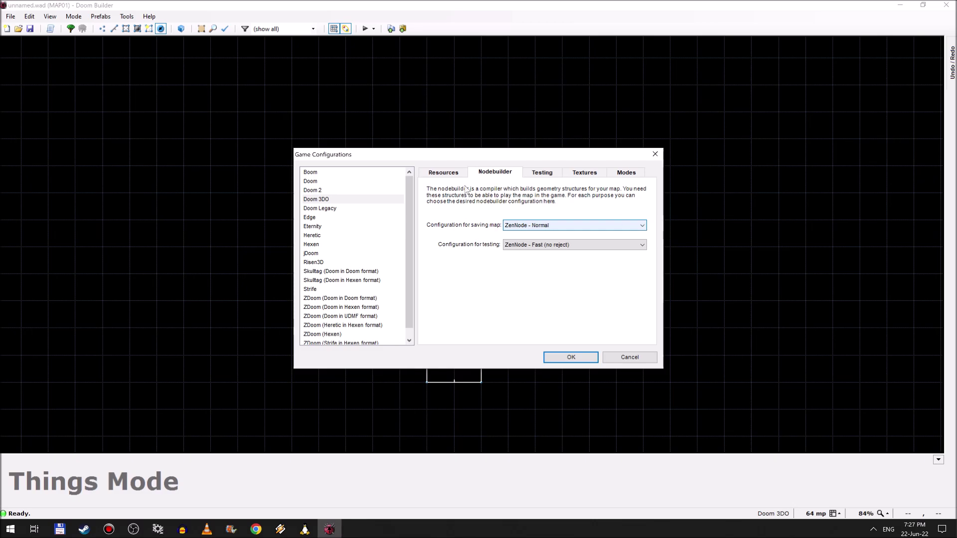
# - Compare the nodebuilder settings of the neighbouring Doom configurations with Doom 3DO and review its map-saving options again
pyautogui.click(312, 199)
pyautogui.press('Up')
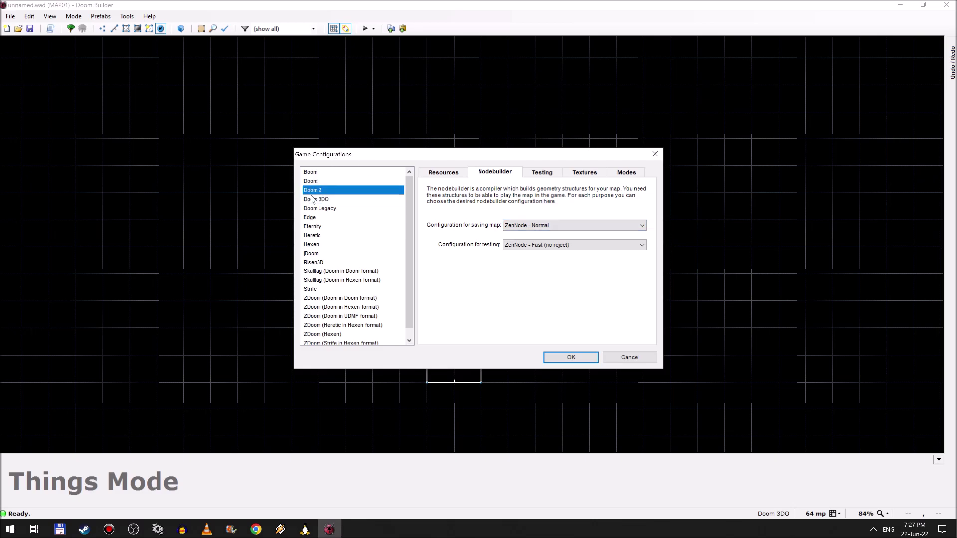
pyautogui.press('Up')
pyautogui.press('Down')
pyautogui.press('Down')
pyautogui.click(642, 226)
pyautogui.click(642, 226)
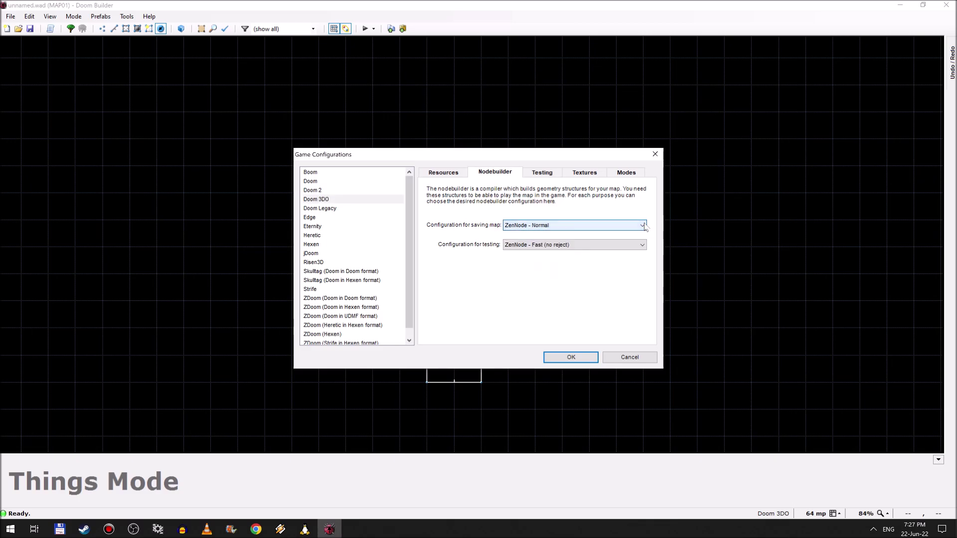
pyautogui.click(642, 226)
pyautogui.click(642, 226)
pyautogui.click(642, 225)
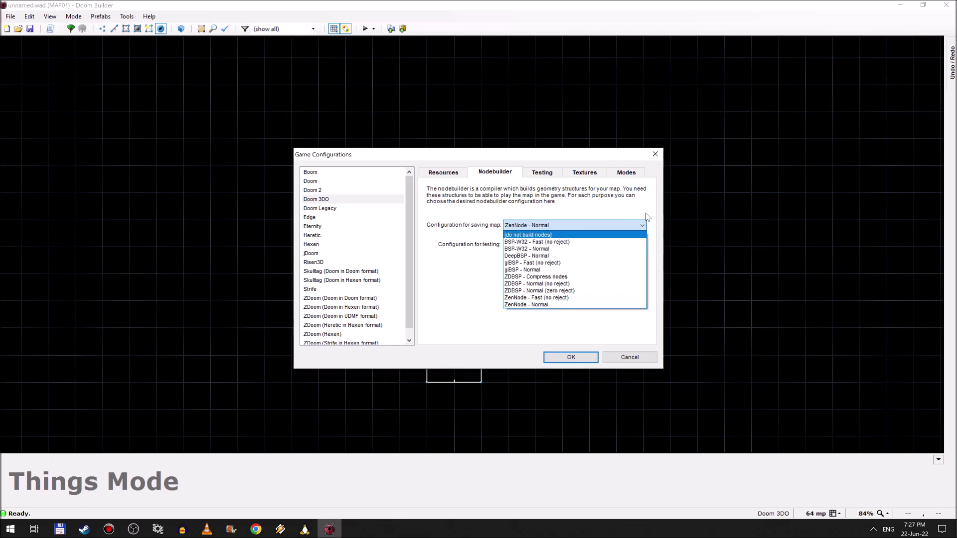
pyautogui.click(642, 226)
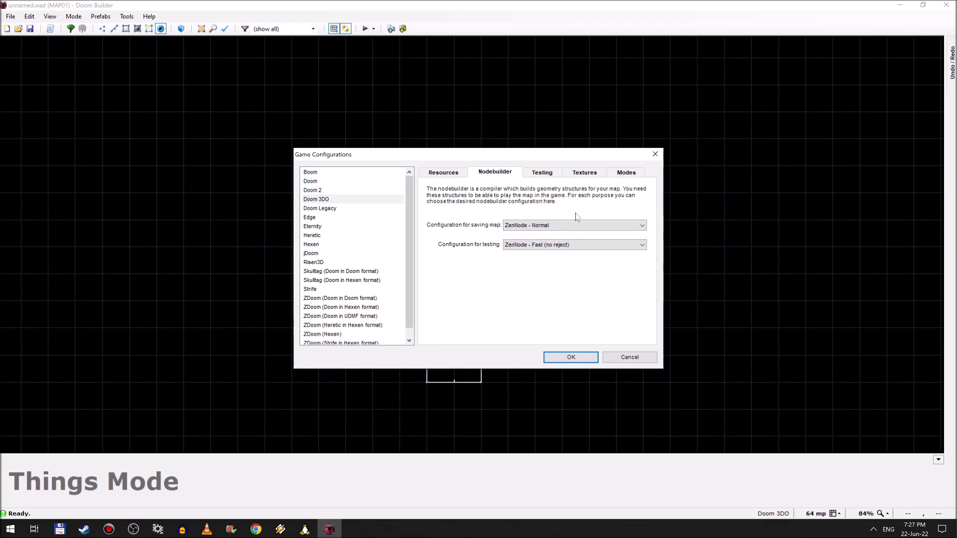
# - Review the testing, texture and editing mode settings of the Doom 3DO configuration and close the game configurations
pyautogui.click(540, 174)
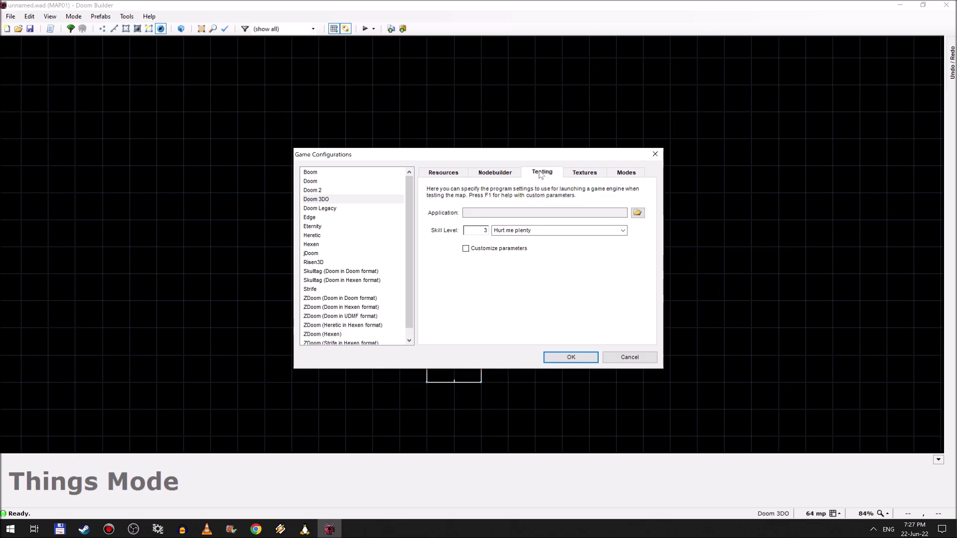
pyautogui.click(584, 173)
pyautogui.click(629, 174)
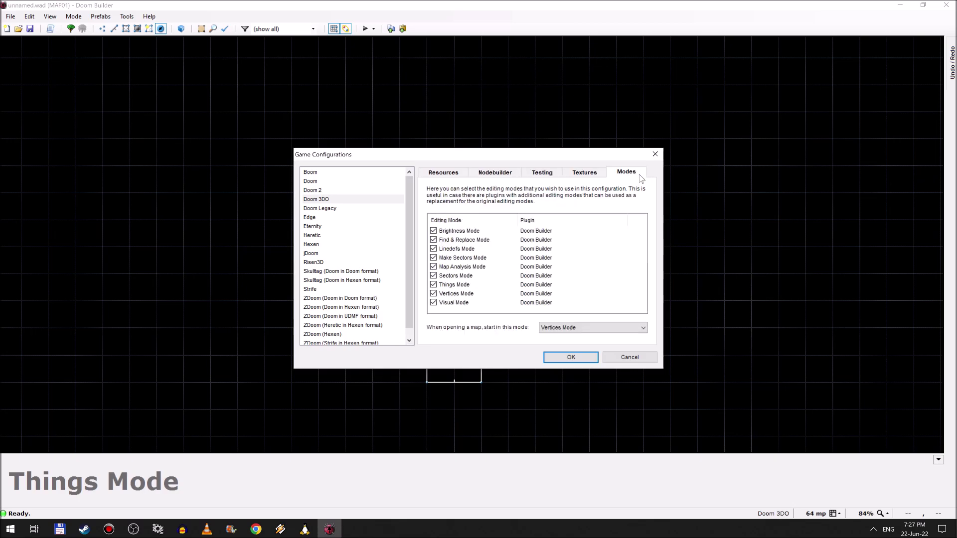
pyautogui.click(570, 358)
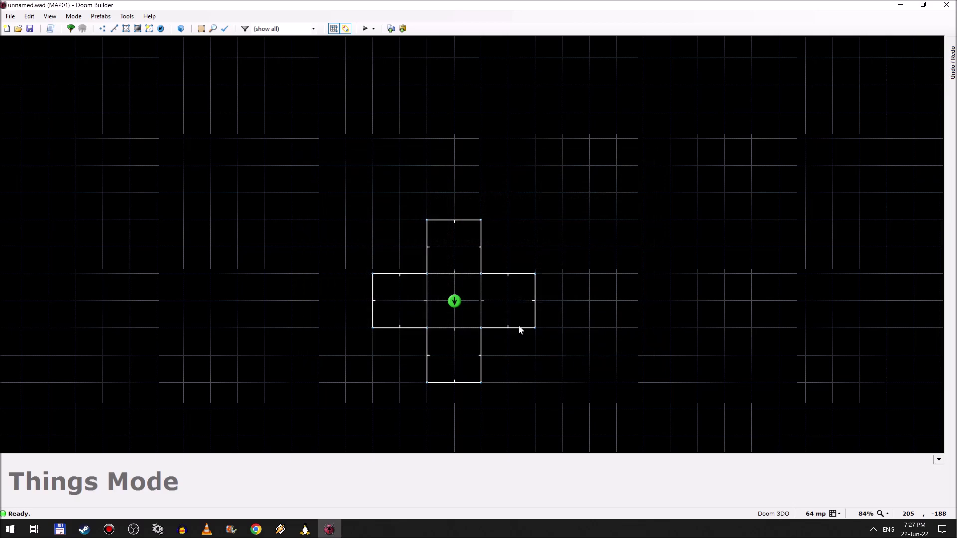
# - Try to set the front middle texture of the upper arm's west linedef to STWAR01 in Linedefs mode
pyautogui.click(114, 28)
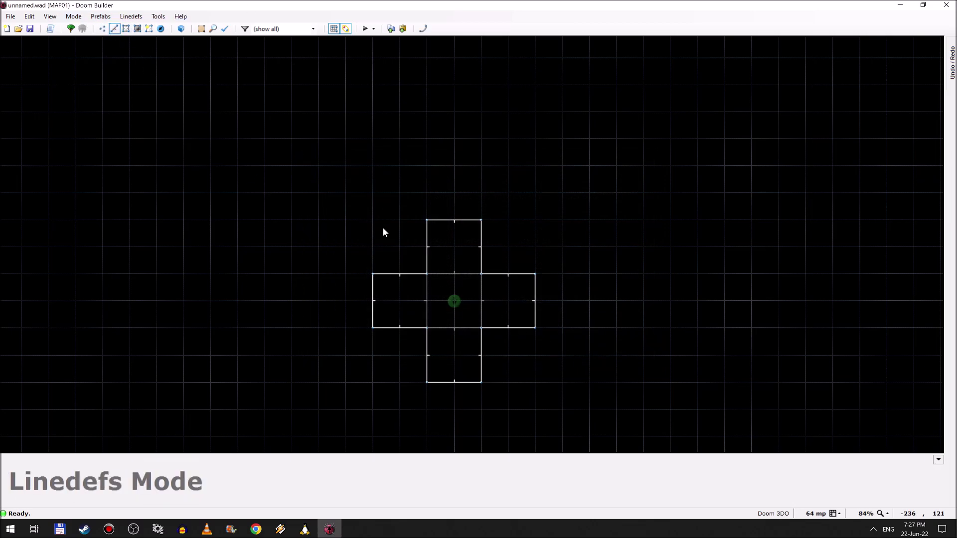
pyautogui.rightClick(427, 247)
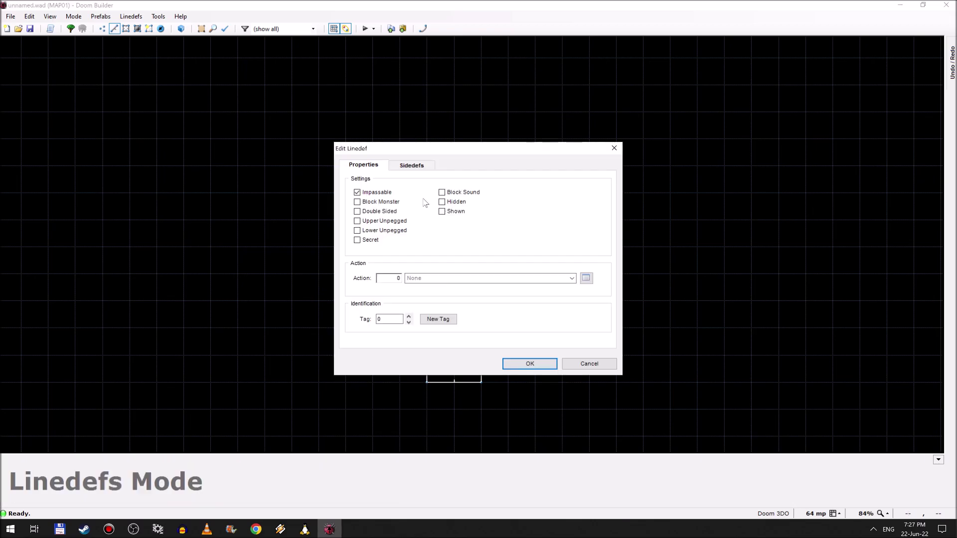
pyautogui.click(427, 162)
pyautogui.click(530, 222)
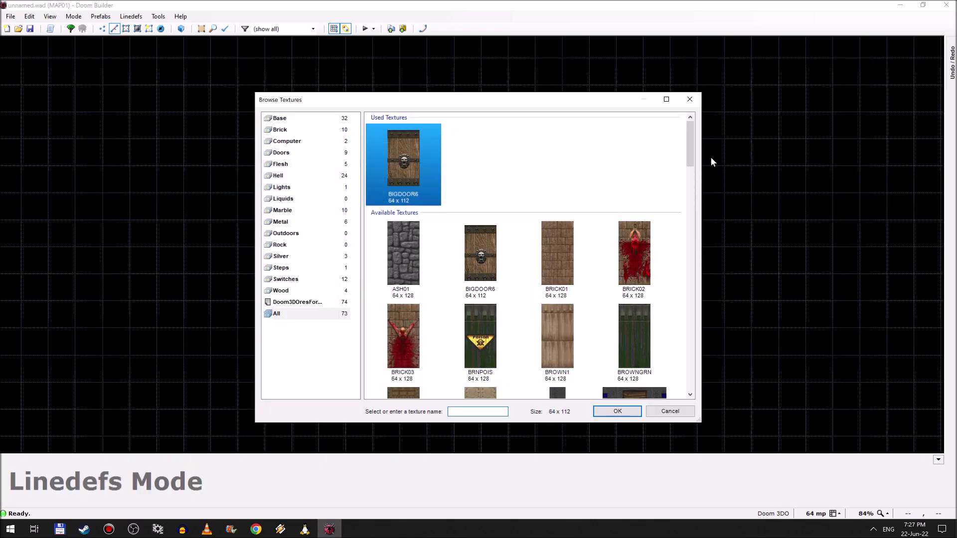
pyautogui.moveTo(694, 138); pyautogui.dragTo(708, 319)
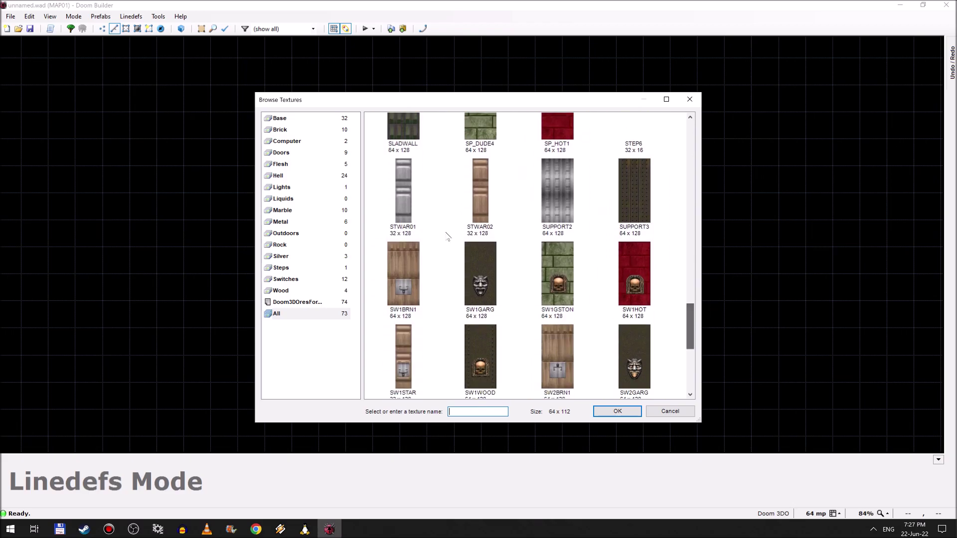
pyautogui.click(404, 197)
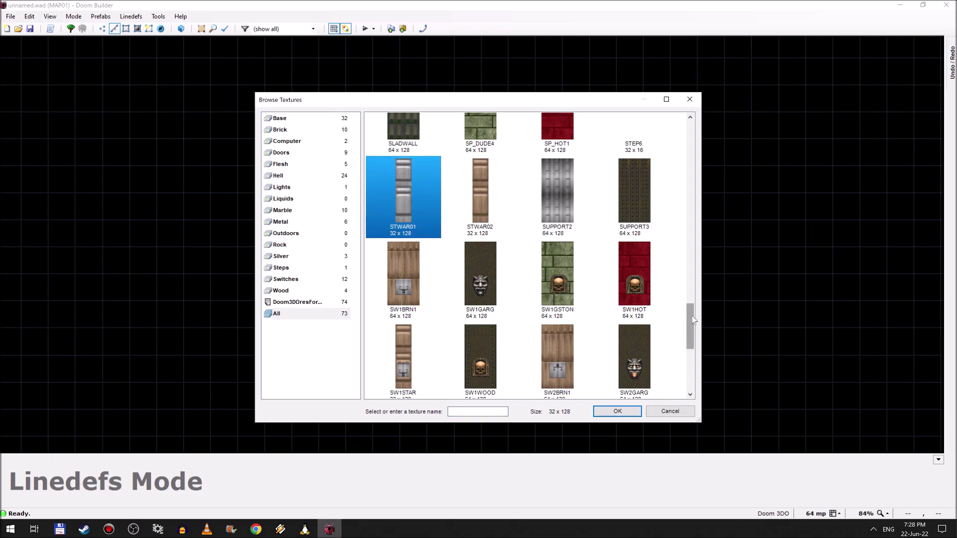
pyautogui.moveTo(693, 321); pyautogui.dragTo(678, 202)
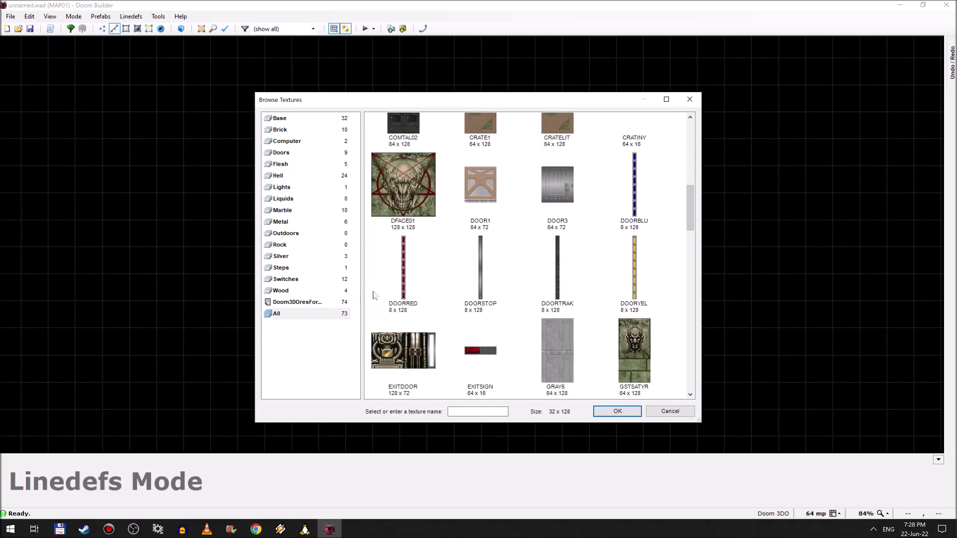
pyautogui.press('Return')
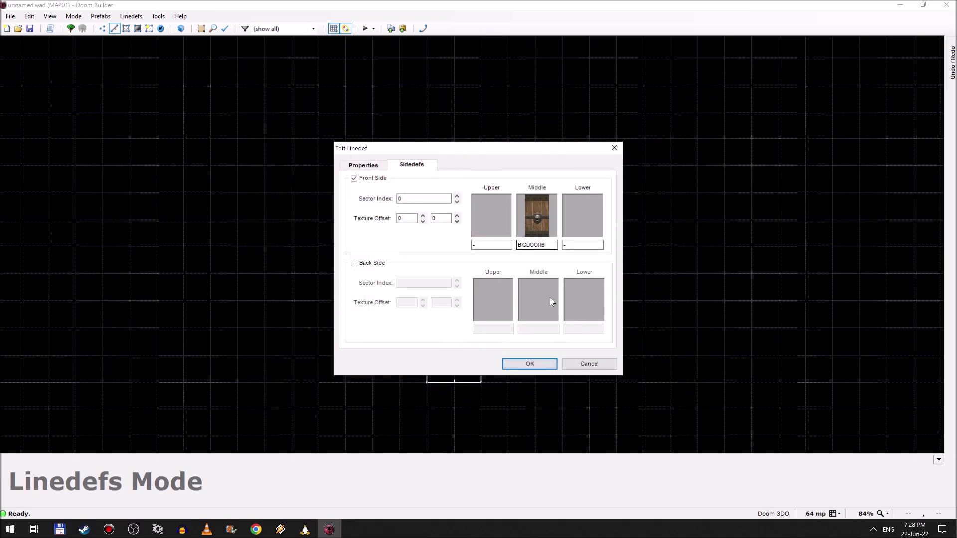
pyautogui.press('Return')
# - In Visual mode, set the front middle texture of the south arm's end wall to STWAR01
pyautogui.press('q')
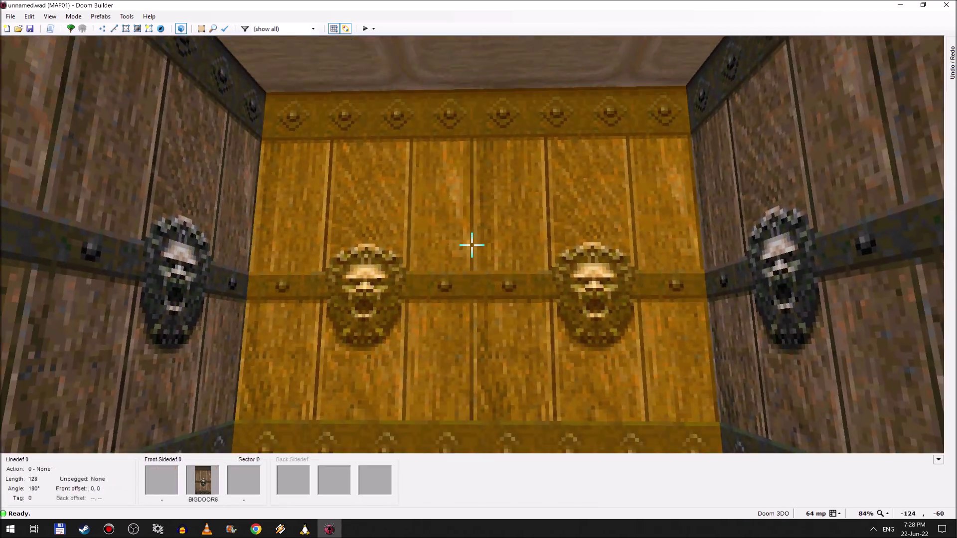
pyautogui.rightClick(472, 244)
pyautogui.click(412, 165)
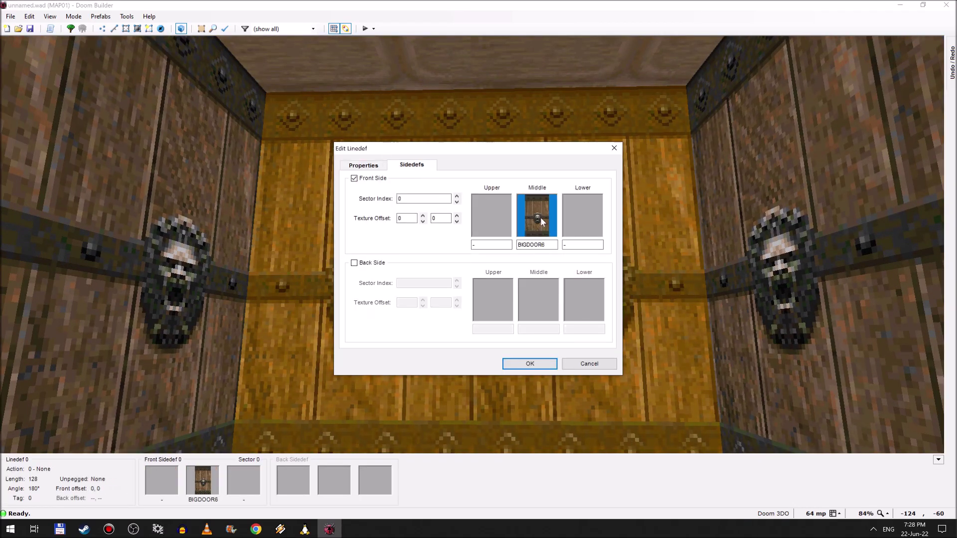
pyautogui.click(544, 227)
pyautogui.scroll(-8, 573, 259)
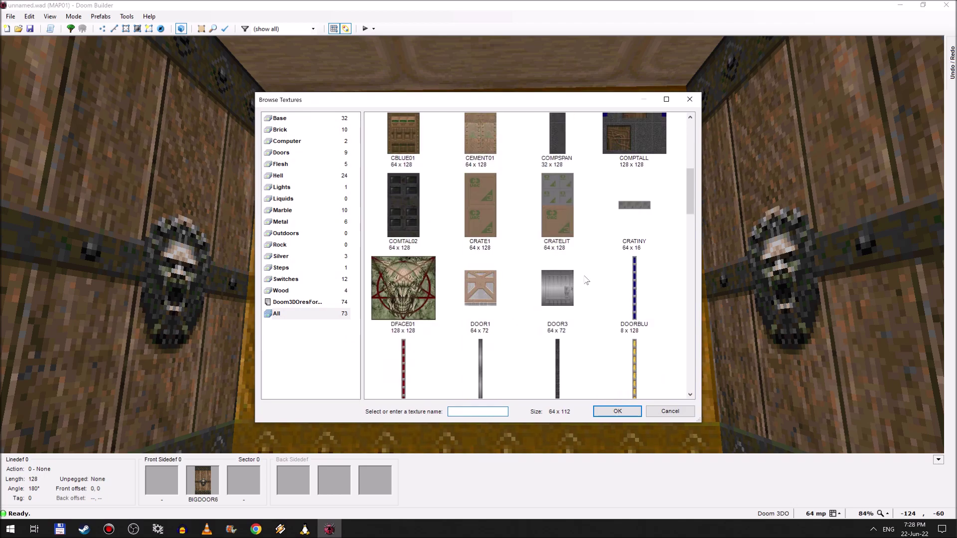
pyautogui.scroll(-6, 574, 261)
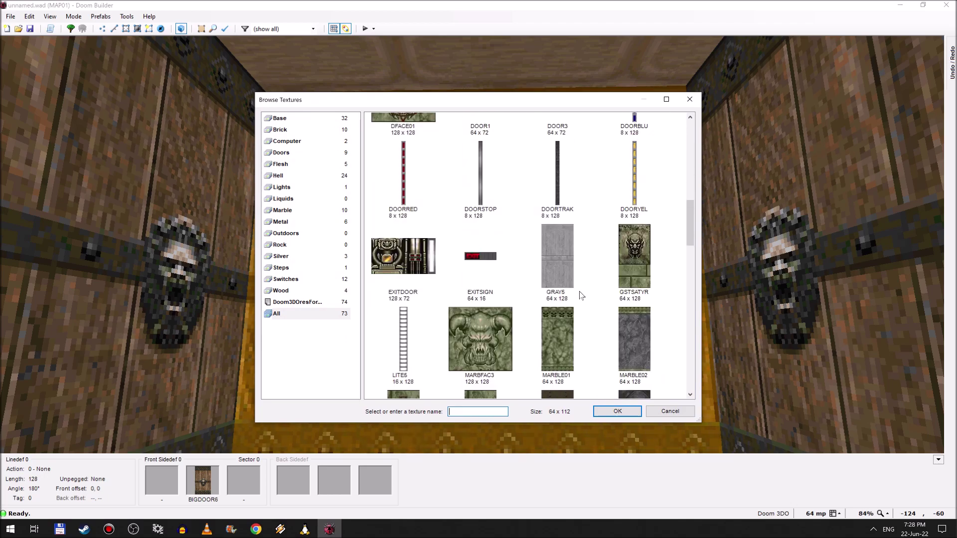
pyautogui.scroll(-6, 567, 292)
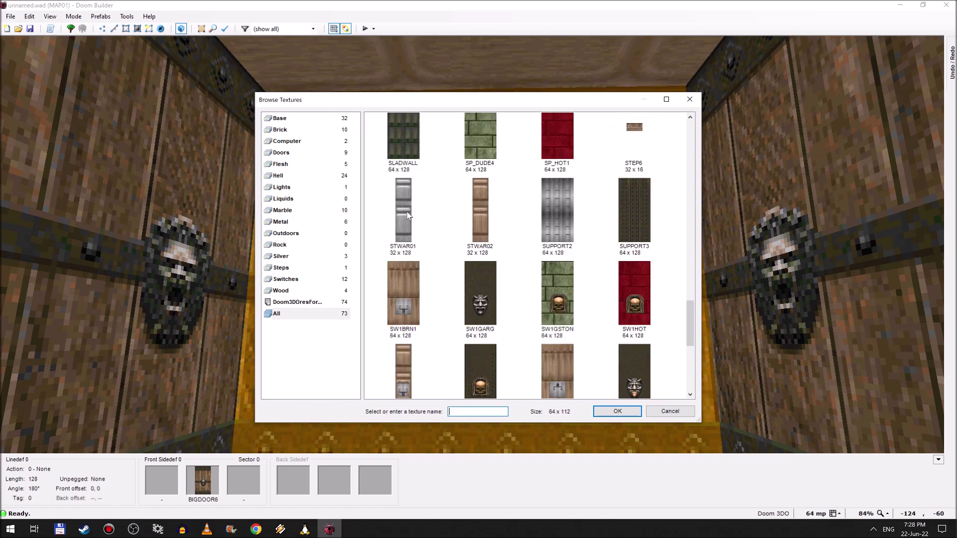
pyautogui.doubleClick(401, 205)
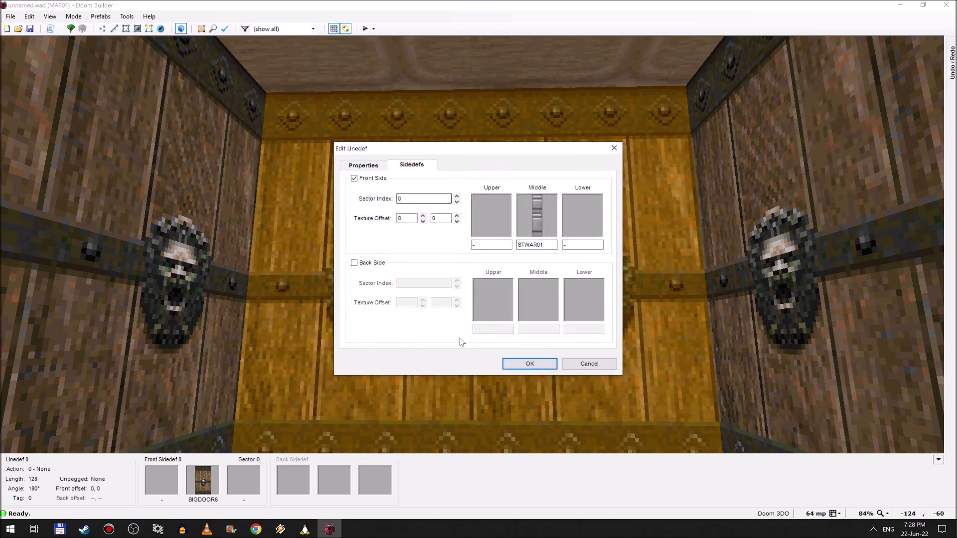
pyautogui.click(527, 364)
# - Copy the STWAR01 texture onto the room's remaining walls and auto-align the wall textures
pyautogui.hotkey('ctrl', 'c')
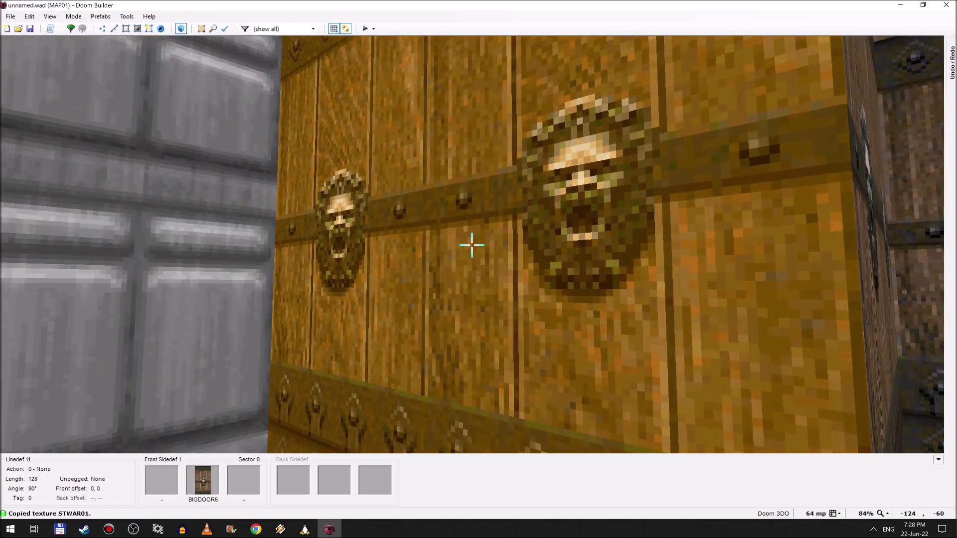
pyautogui.press('a')
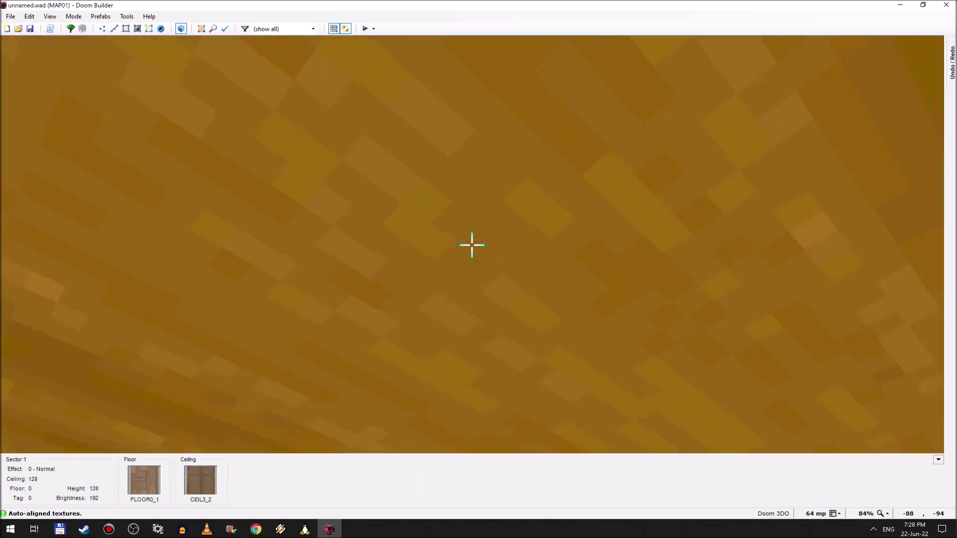
# - Set the floor flat of the cross-shaped room's centre sector to FLAT8
pyautogui.rightClick(472, 245)
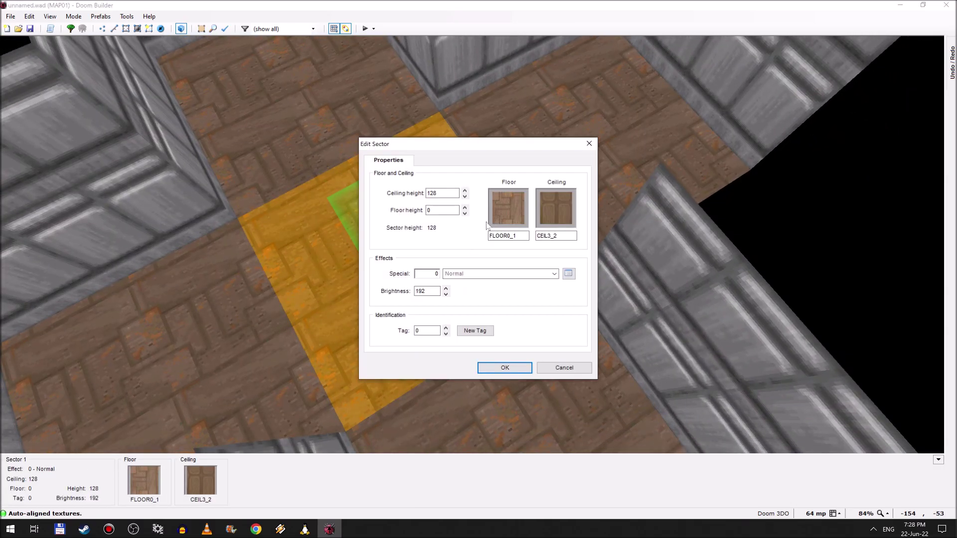
pyautogui.click(501, 217)
pyautogui.scroll(-5, 572, 283)
pyautogui.scroll(-6, 573, 284)
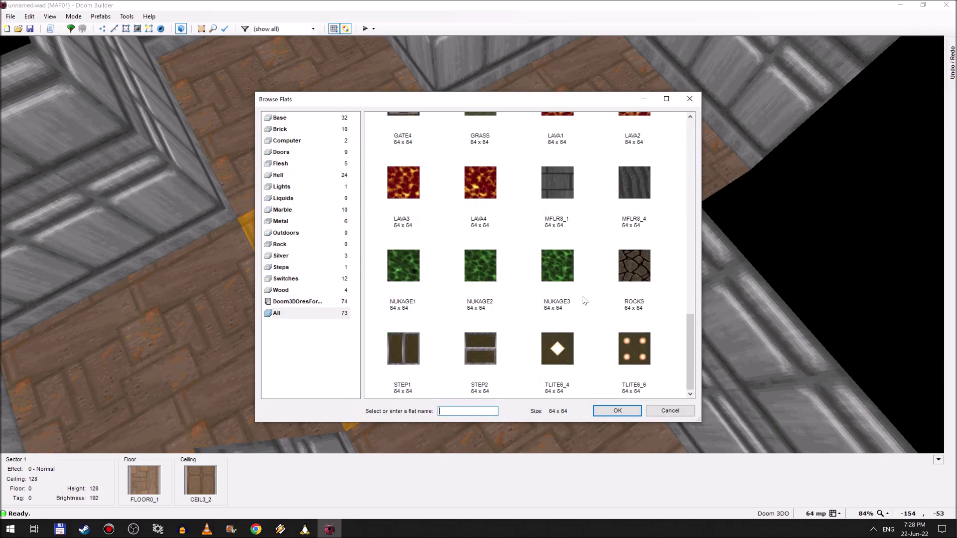
pyautogui.scroll(12, 584, 300)
pyautogui.scroll(-3, 546, 291)
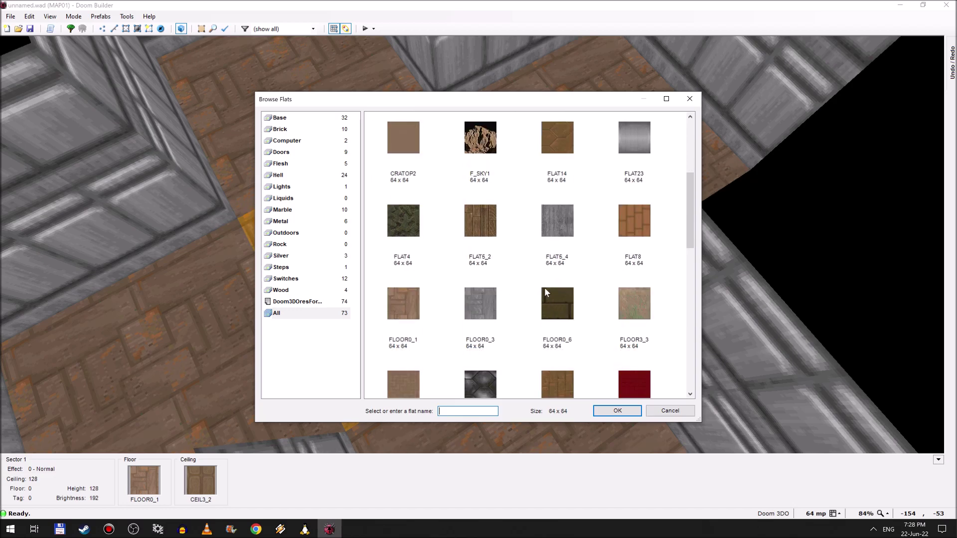
pyautogui.scroll(-3, 546, 299)
pyautogui.scroll(4, 546, 314)
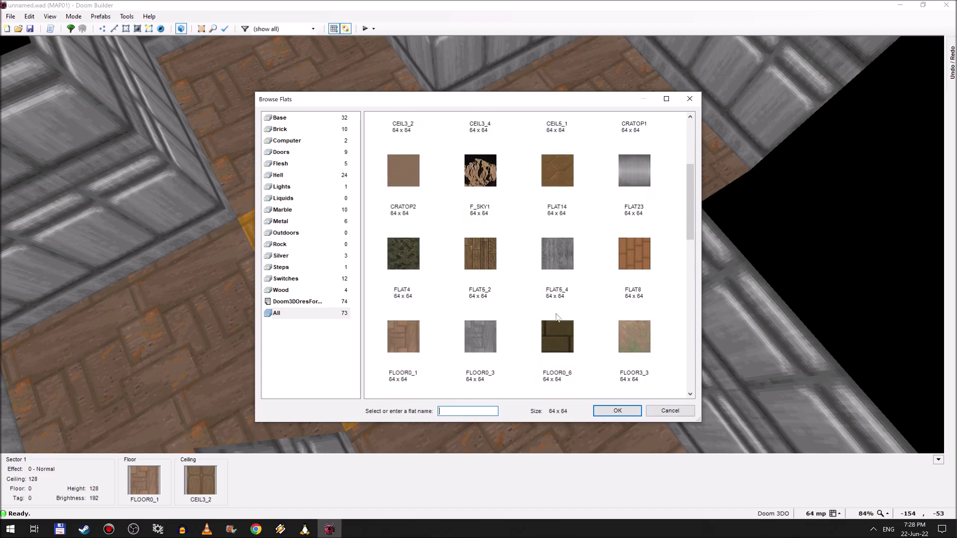
pyautogui.scroll(-10, 575, 256)
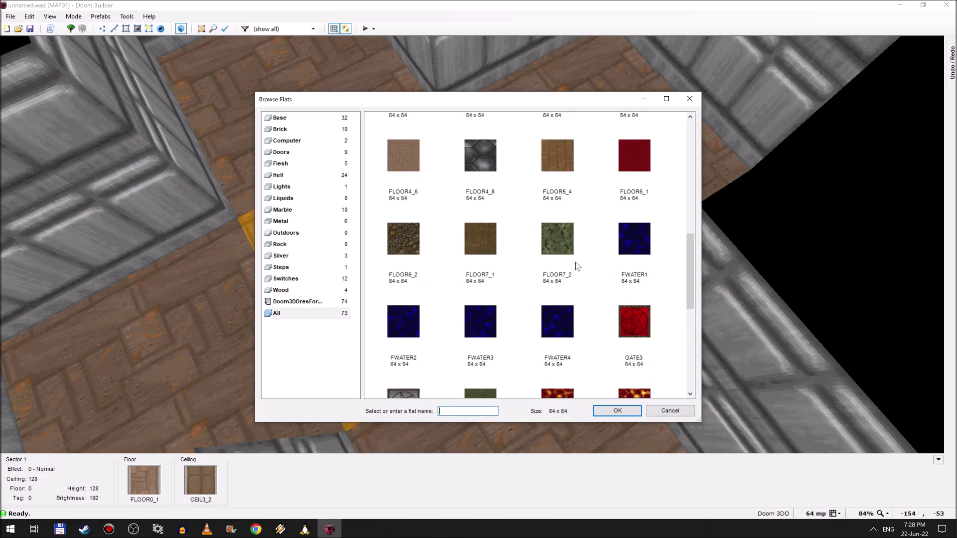
pyautogui.scroll(5, 575, 256)
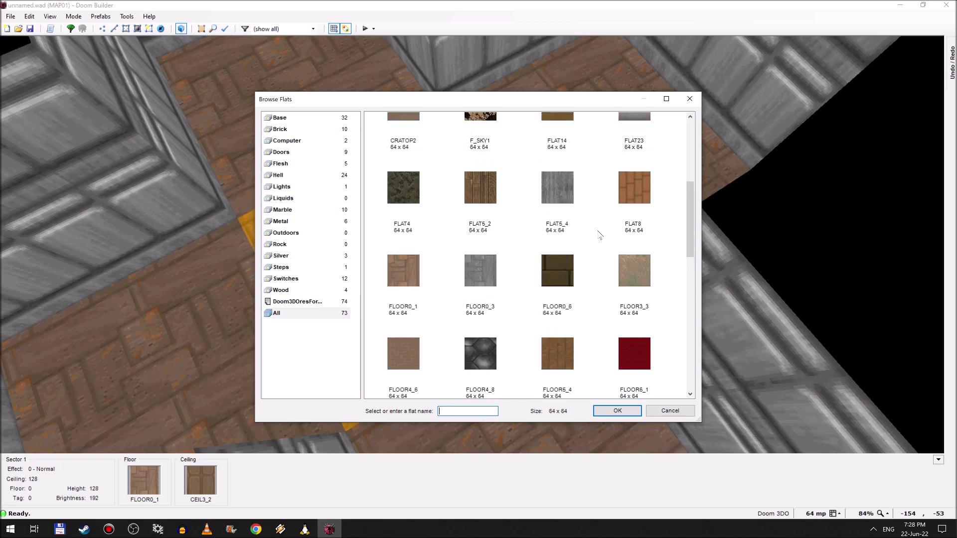
pyautogui.doubleClick(644, 189)
pyautogui.click(479, 367)
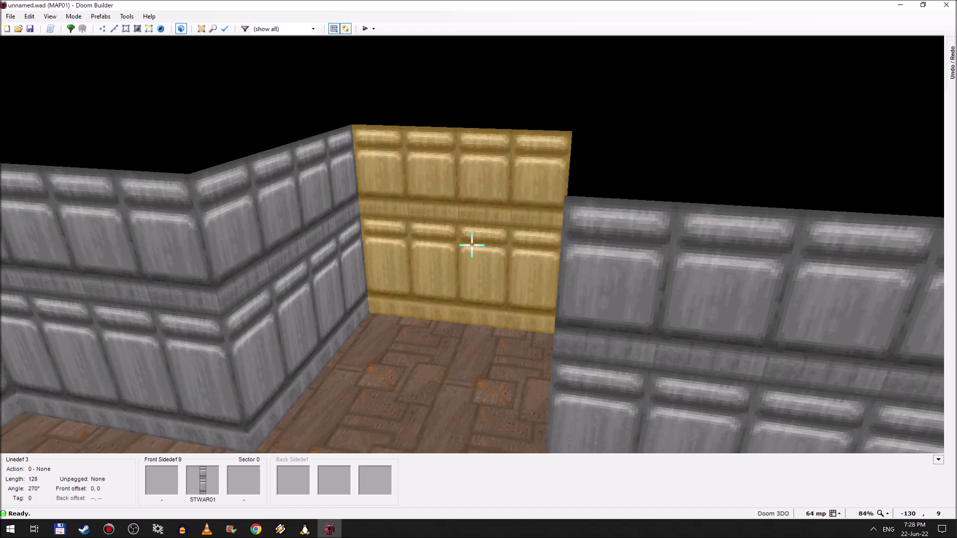
# - Copy the FLAT8 flat onto the floor of the surrounding arms and return to Linedefs mode
pyautogui.hotkey('ctrl', 'c')
pyautogui.hotkey('ctrl', 'v')
pyautogui.press('e')
pyautogui.press('q')
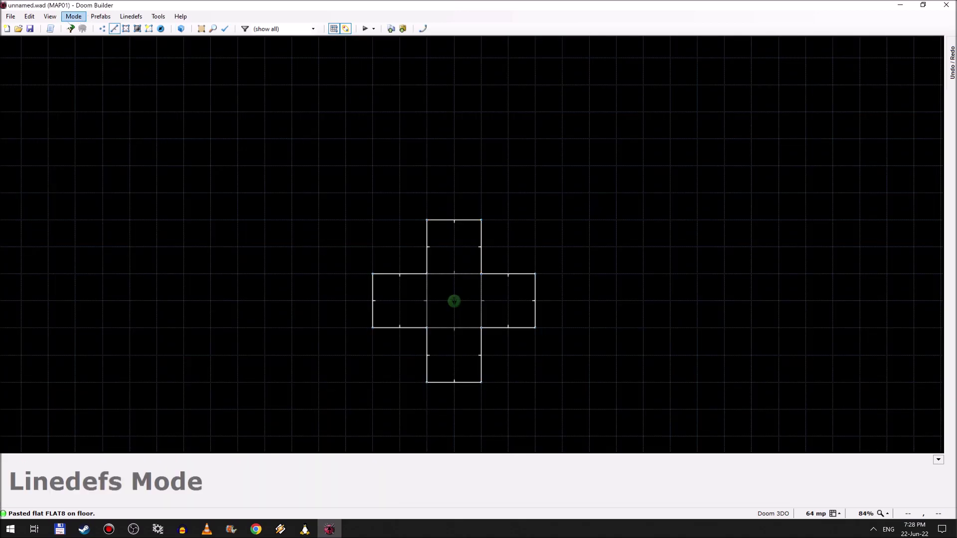
# - Start saving the map and browse the CD folder inside Downloads\optidoom_v02c as a possible location
pyautogui.click(30, 29)
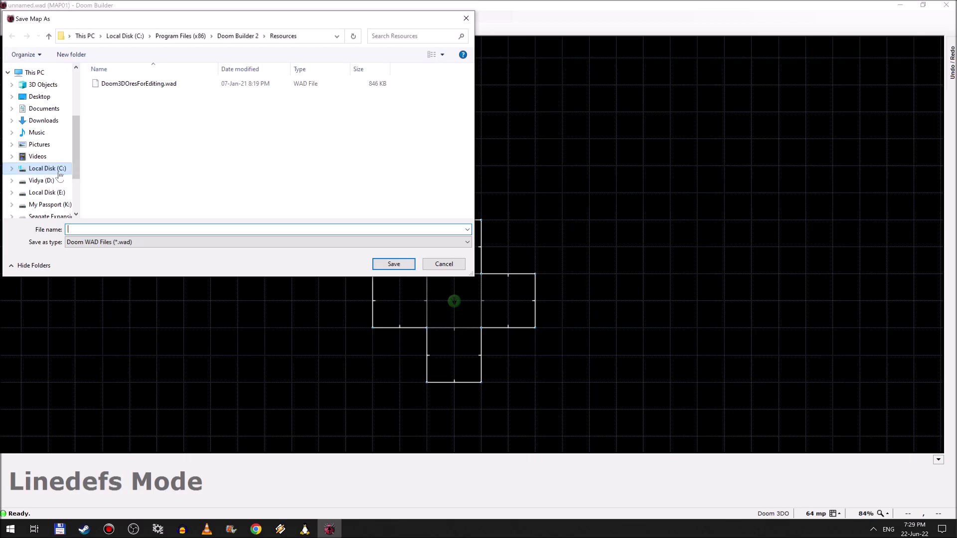
pyautogui.click(50, 121)
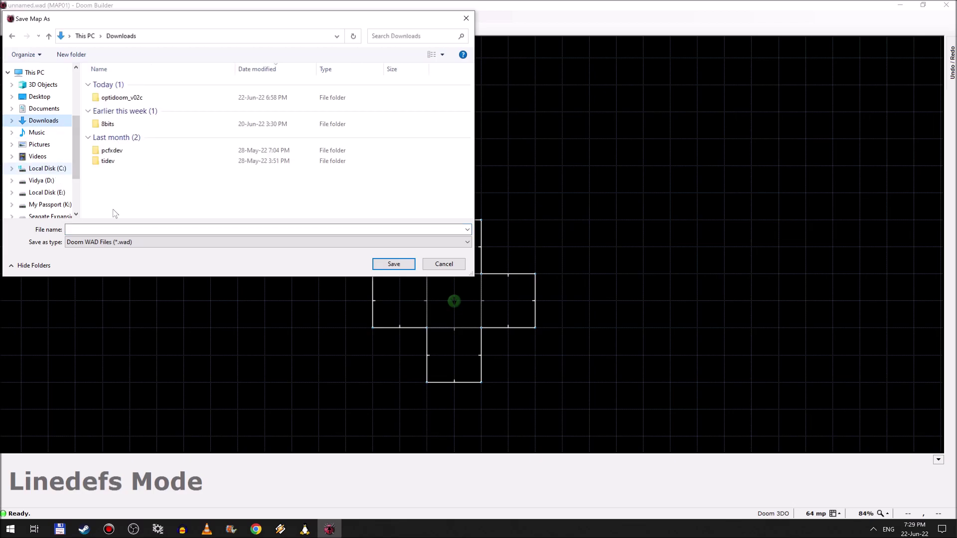
pyautogui.click(133, 99)
pyautogui.doubleClick(133, 98)
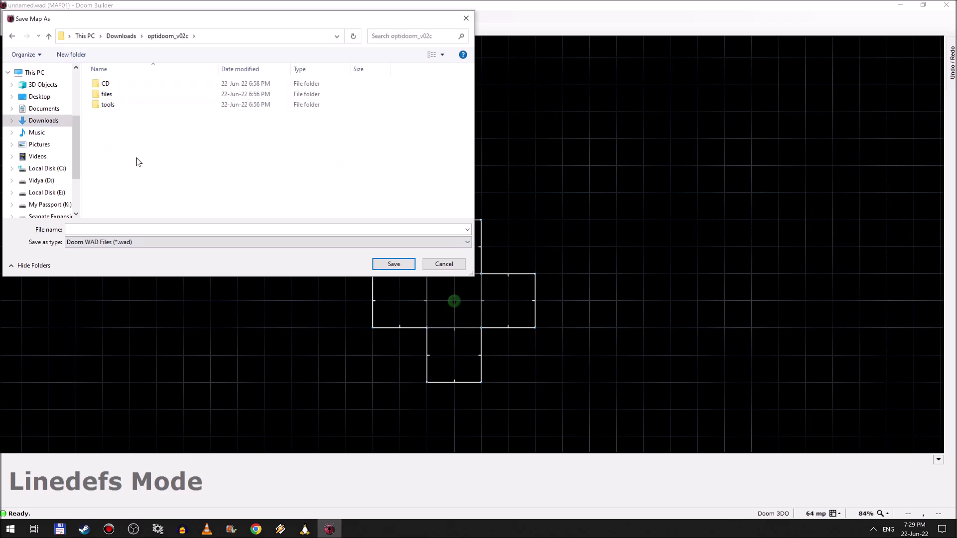
pyautogui.doubleClick(112, 85)
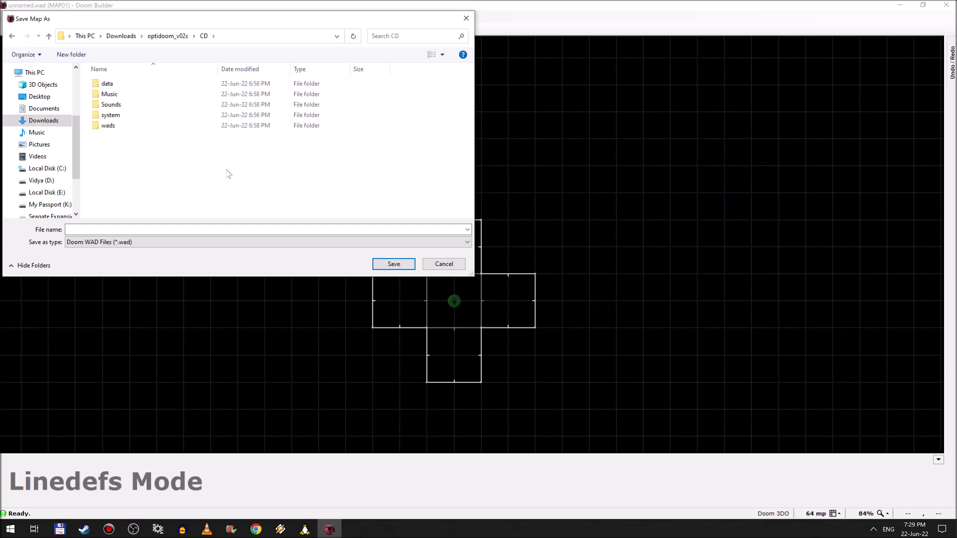
pyautogui.doubleClick(108, 86)
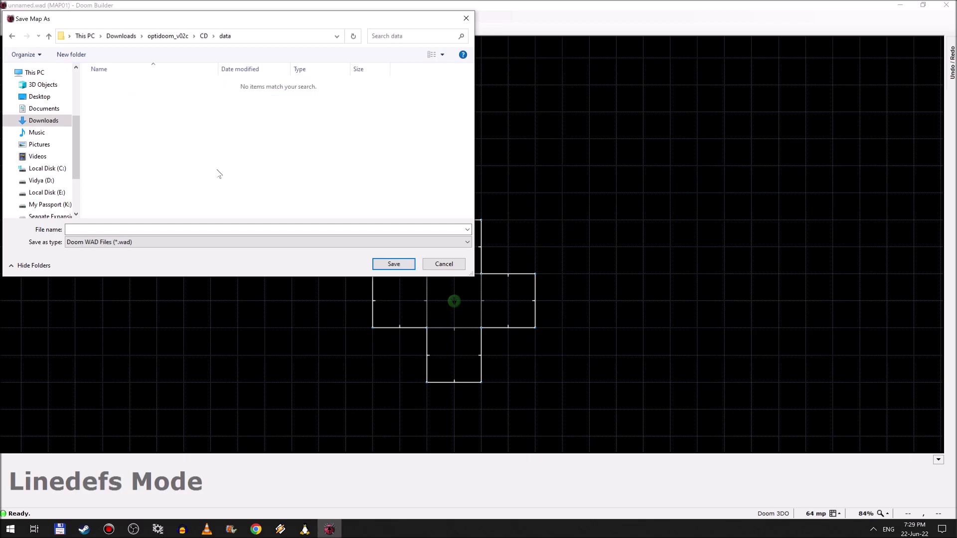
pyautogui.press('BackSpace')
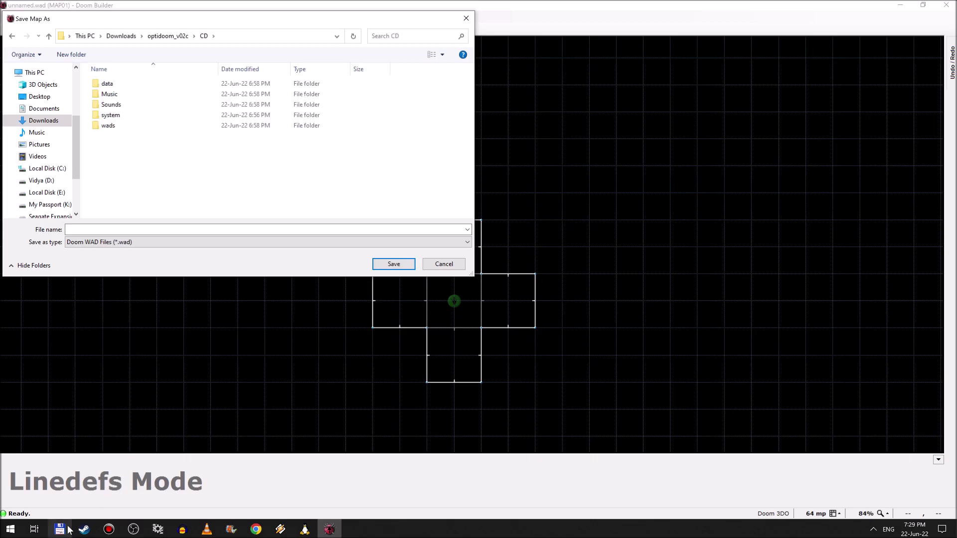
# - Switch to Total Commander and look inside the CD folder of Downloads\optidoom_v02c
pyautogui.click(69, 530)
pyautogui.click(218, 338)
pyautogui.press('Home')
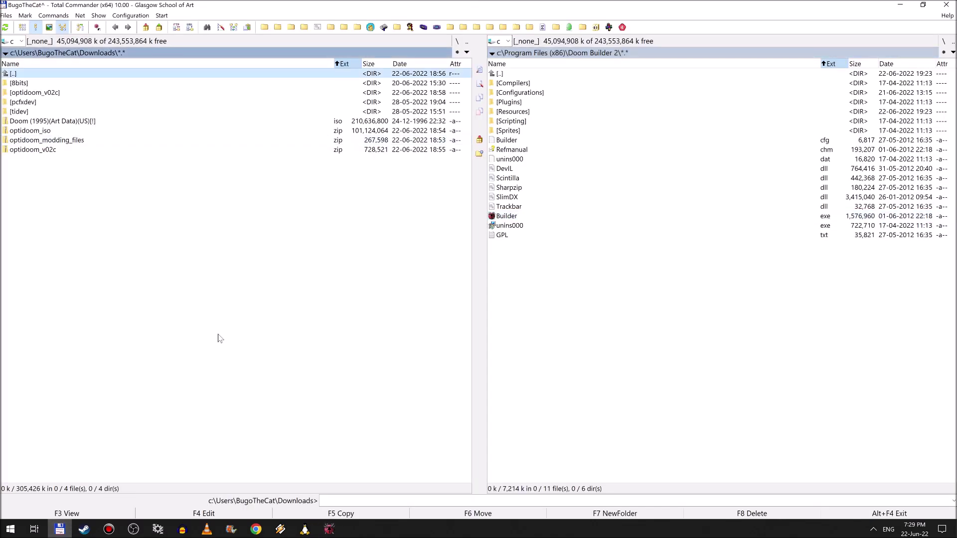
pyautogui.press('Down')
pyautogui.press('Down')
pyautogui.press('Return')
pyautogui.press('Down')
pyautogui.press('Return')
pyautogui.press('BackSpace')
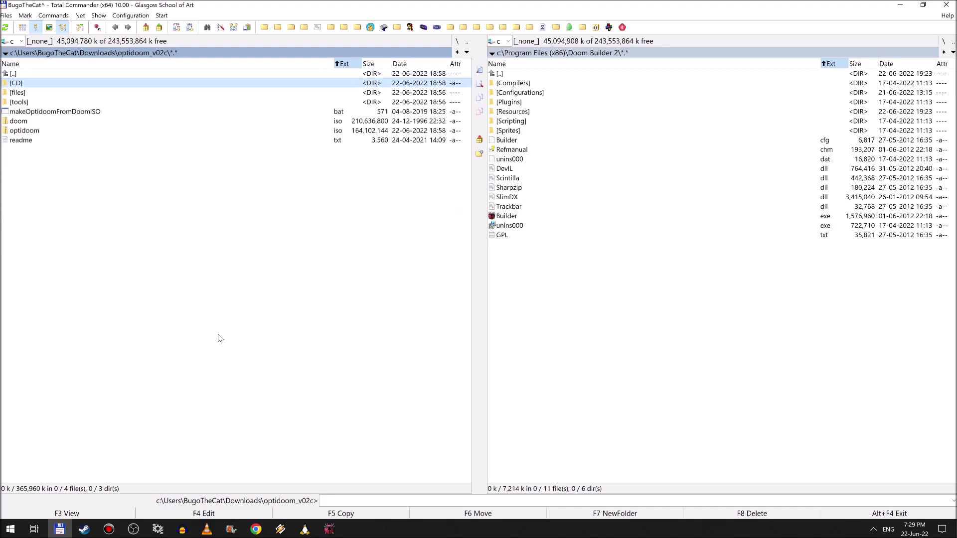
# - Calculate the size of the CD folder and look through the other optidoom_v02c entries
pyautogui.press('Down')
pyautogui.press('Down')
pyautogui.press('Up')
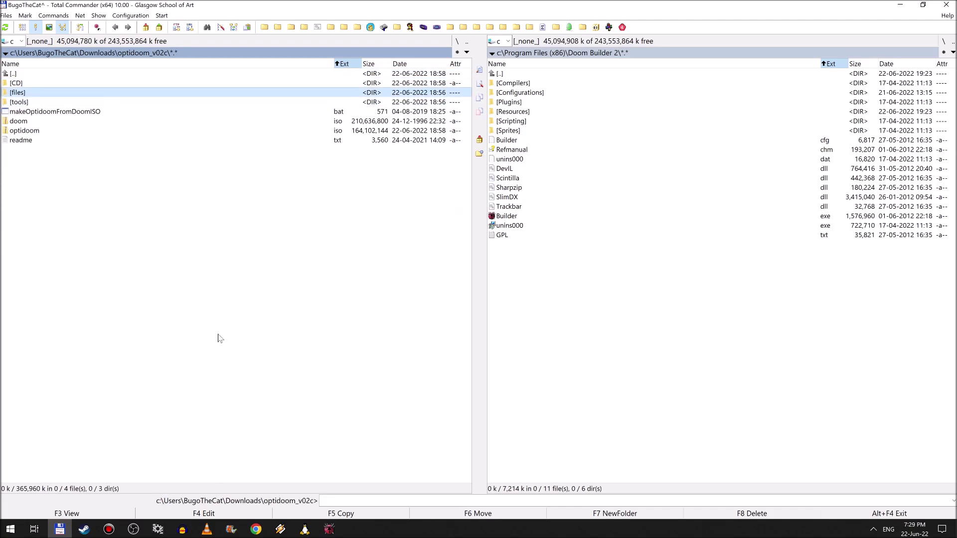
pyautogui.press('Up')
pyautogui.press('space')
pyautogui.press('Down')
pyautogui.press('Down')
pyautogui.press('Down')
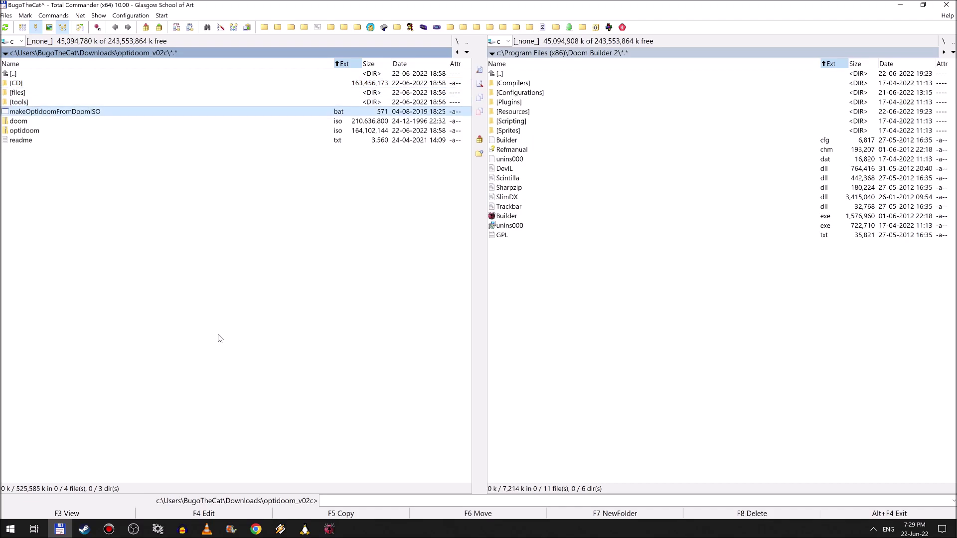
pyautogui.press('space')
pyautogui.press('Down')
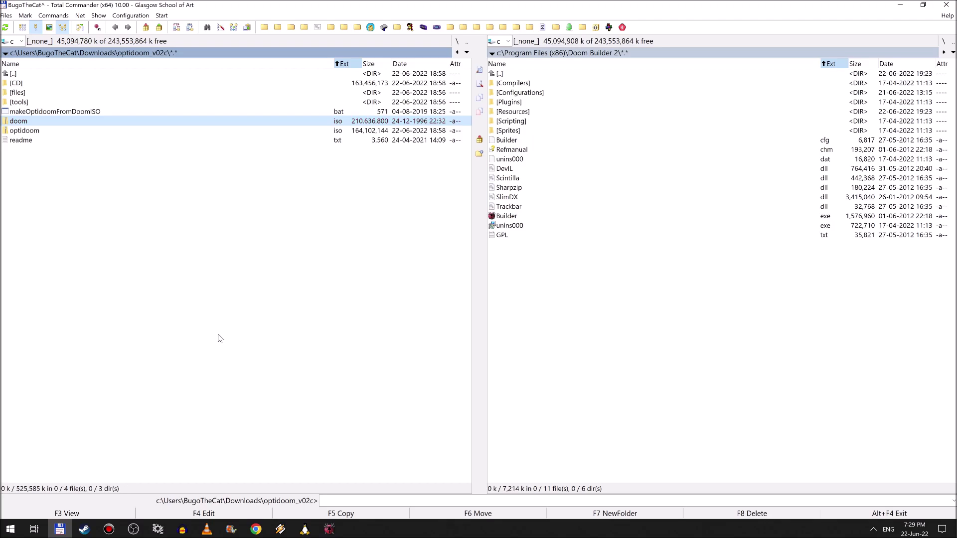
pyautogui.press('Up')
pyautogui.press('Up')
pyautogui.press('Up')
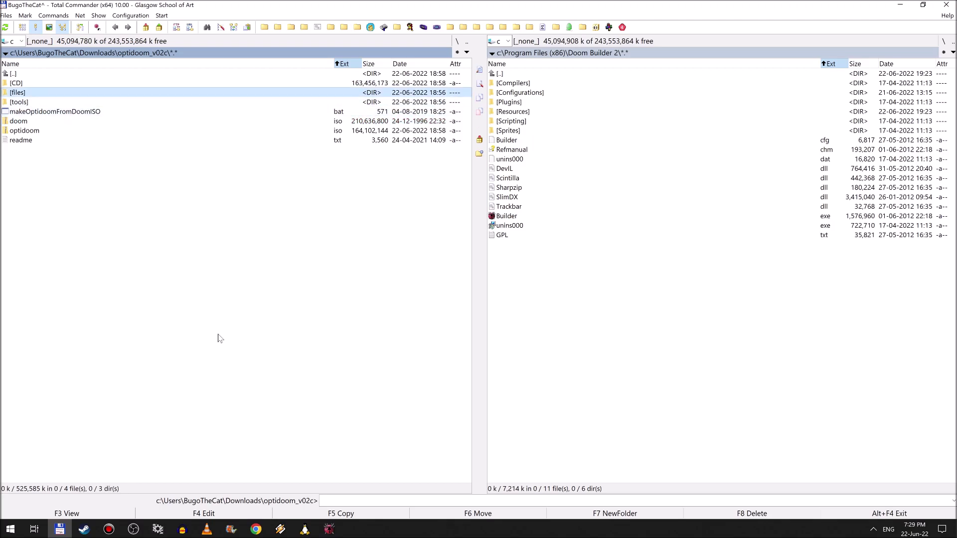
# - Examine the subfolders of the files folder and compare them with those in the CD folder
pyautogui.press('Return')
pyautogui.press('Down')
pyautogui.press('Return')
pyautogui.press('Return')
pyautogui.press('Down')
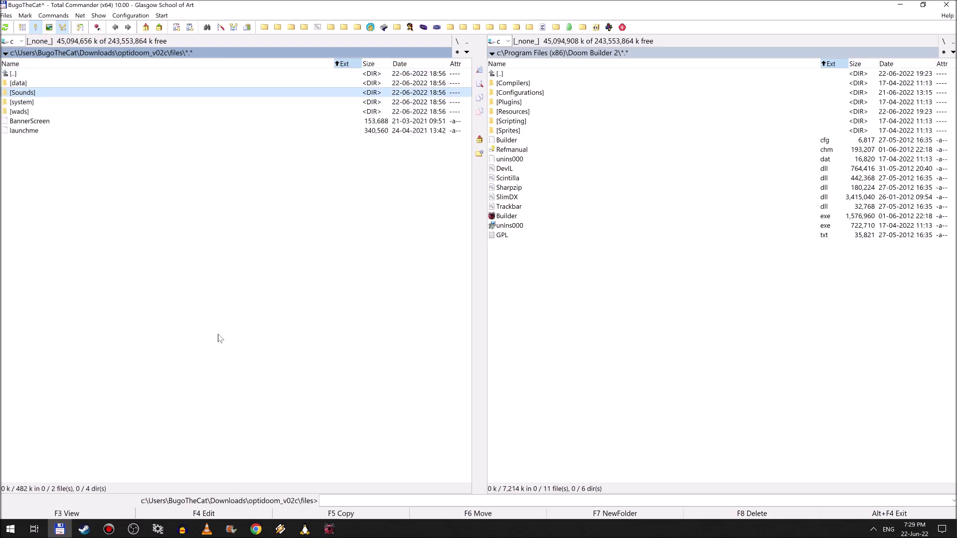
pyautogui.press('Down')
pyautogui.press('Down')
pyautogui.press('Home')
pyautogui.press('Return')
pyautogui.press('Up')
pyautogui.press('Return')
pyautogui.press('Down')
pyautogui.press('Return')
pyautogui.press('Return')
pyautogui.press('Down')
pyautogui.press('Down')
pyautogui.press('Down')
pyautogui.press('Down')
pyautogui.press('Home')
pyautogui.press('Return')
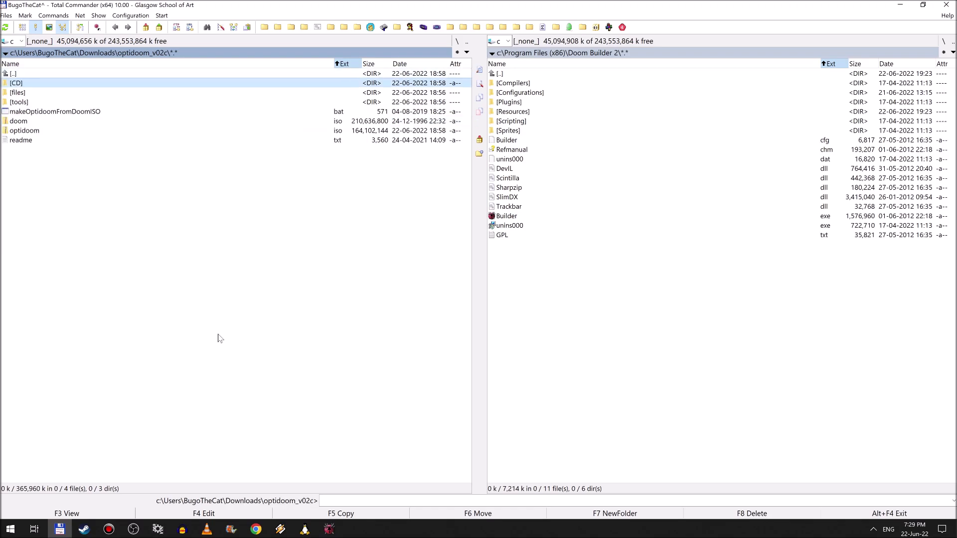
# - Open the wads folder inside the files folder of optidoom_v02c
pyautogui.press('Down')
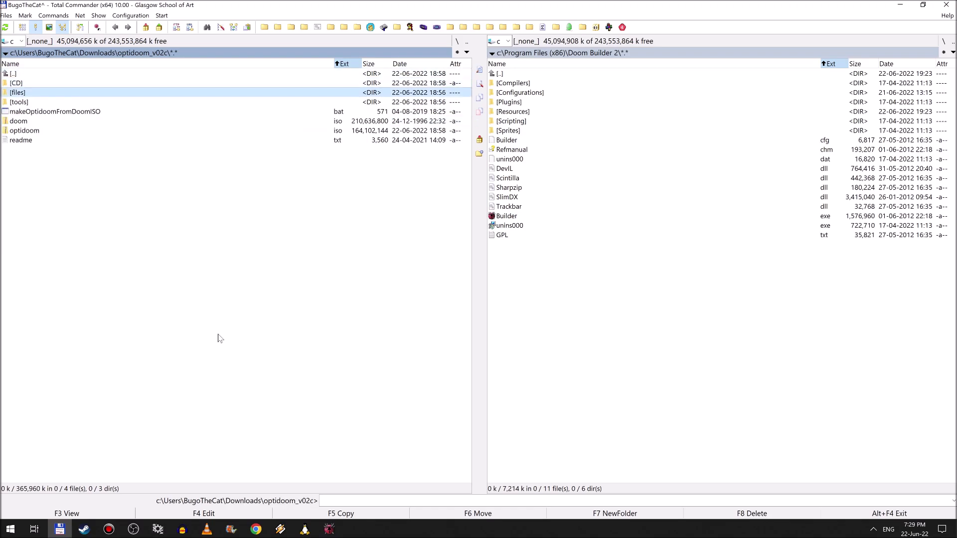
pyautogui.press('Down')
pyautogui.press('Down')
pyautogui.press('Up')
pyautogui.press('Up')
pyautogui.press('Return')
pyautogui.press('Down')
pyautogui.press('Down')
pyautogui.press('Down')
pyautogui.press('Down')
pyautogui.press('Return')
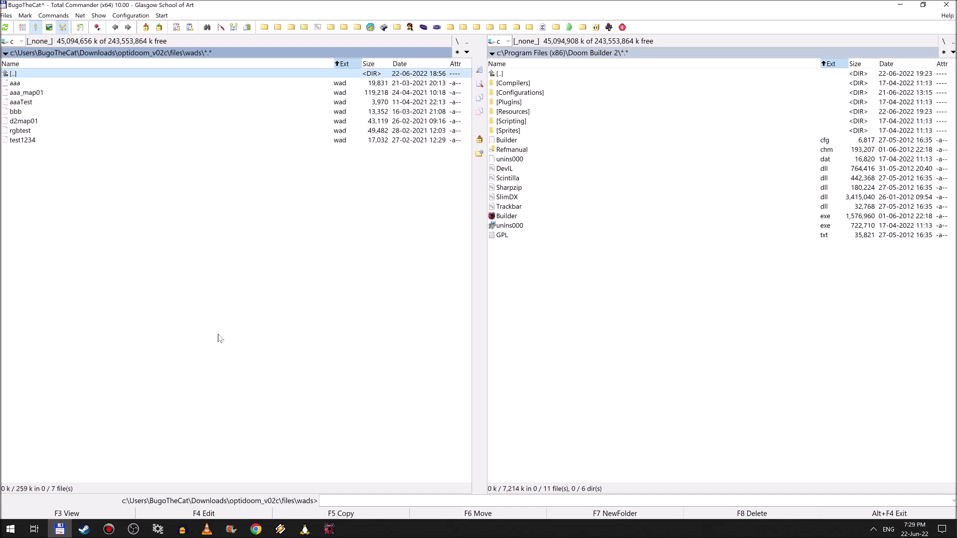
# - Switch back to Doom Builder and save the map as mylame in optidoom_v02c\files\wads
pyautogui.press('Tab')
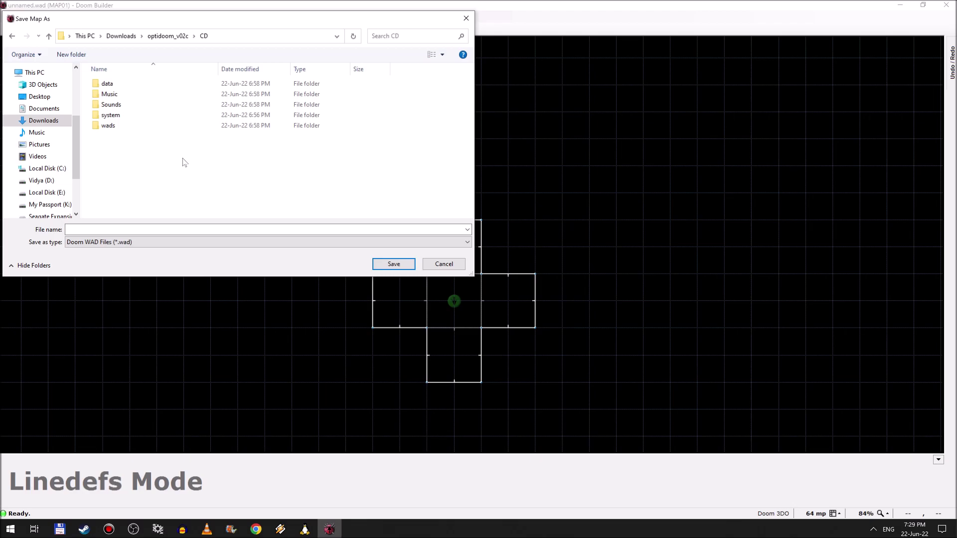
pyautogui.press('BackSpace')
pyautogui.doubleClick(132, 97)
pyautogui.click(113, 117)
pyautogui.doubleClick(114, 117)
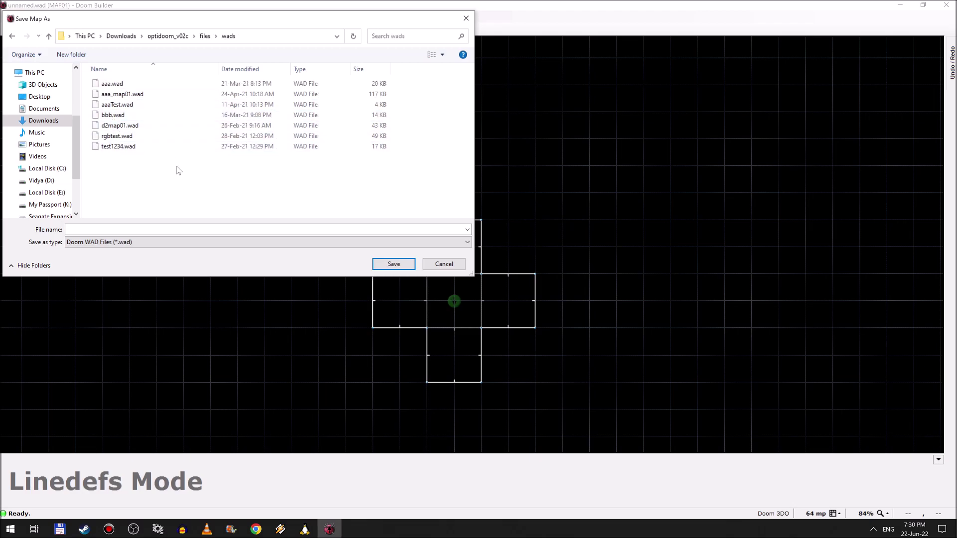
pyautogui.click(115, 229)
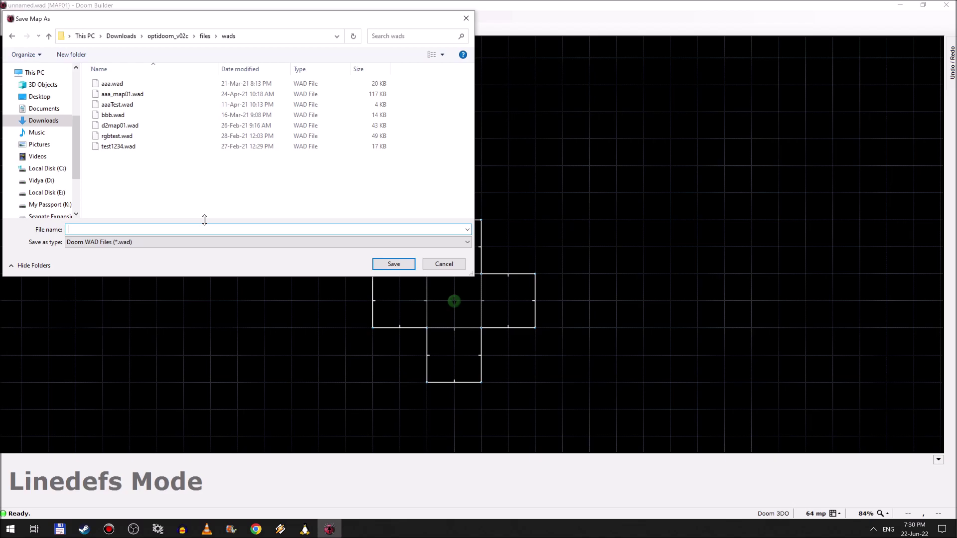
pyautogui.write('ylam')
pyautogui.write('e')
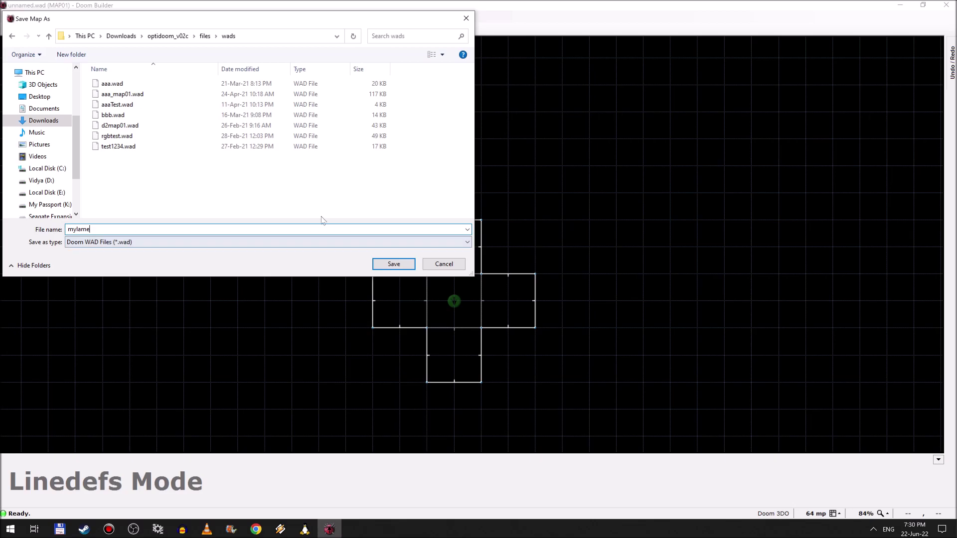
pyautogui.click(390, 267)
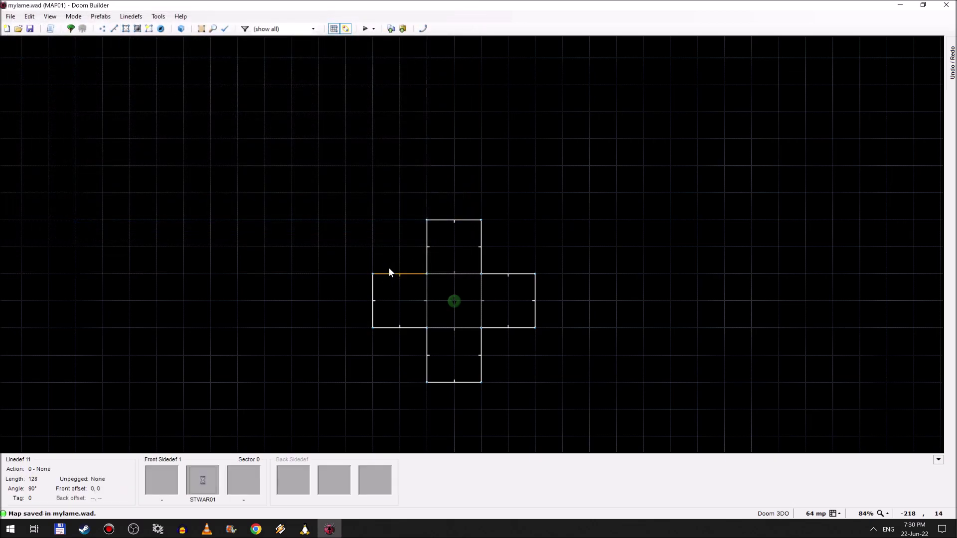
# - Open the game configurations and display the nodebuilder settings of Doom 3DO
pyautogui.click(155, 16)
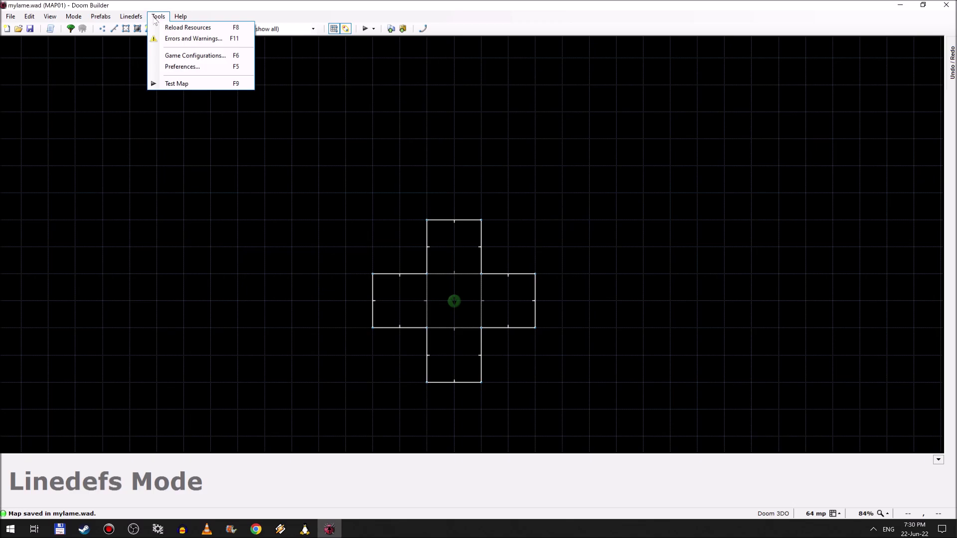
pyautogui.click(178, 56)
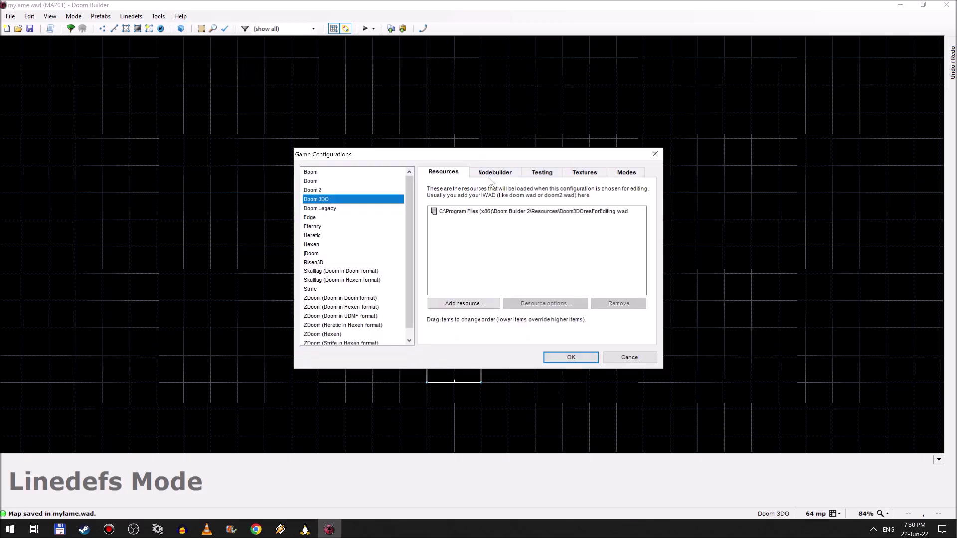
pyautogui.click(491, 173)
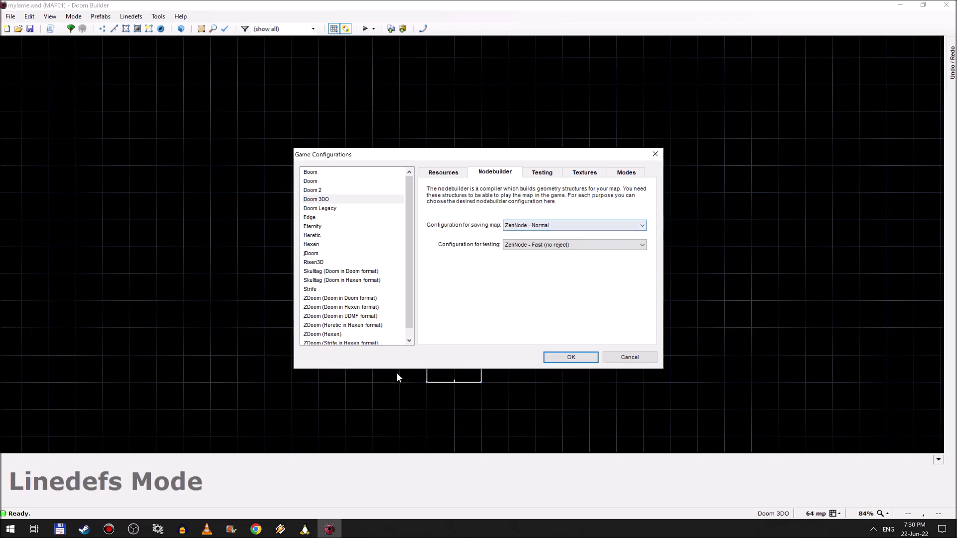
# - Switch to Total Commander and locate Doom3DO.cfg in the Configurations folder of Doom Builder 2
pyautogui.moveTo(60, 529)
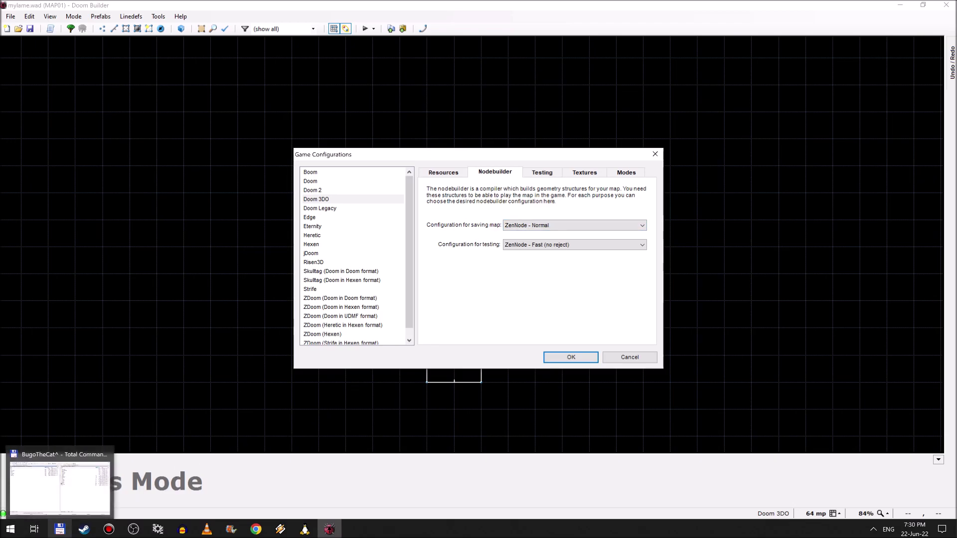
pyautogui.click(60, 478)
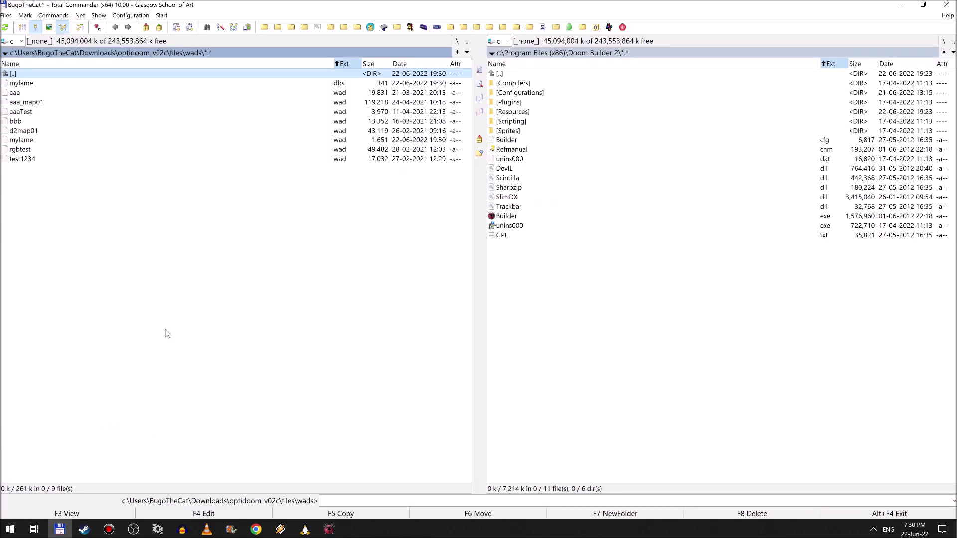
pyautogui.press('Tab')
pyautogui.press('Home')
pyautogui.press('Down')
pyautogui.press('Down')
pyautogui.press('Return')
pyautogui.press('Down')
pyautogui.press('Down')
pyautogui.press('Down')
pyautogui.press('Down')
pyautogui.press('Down')
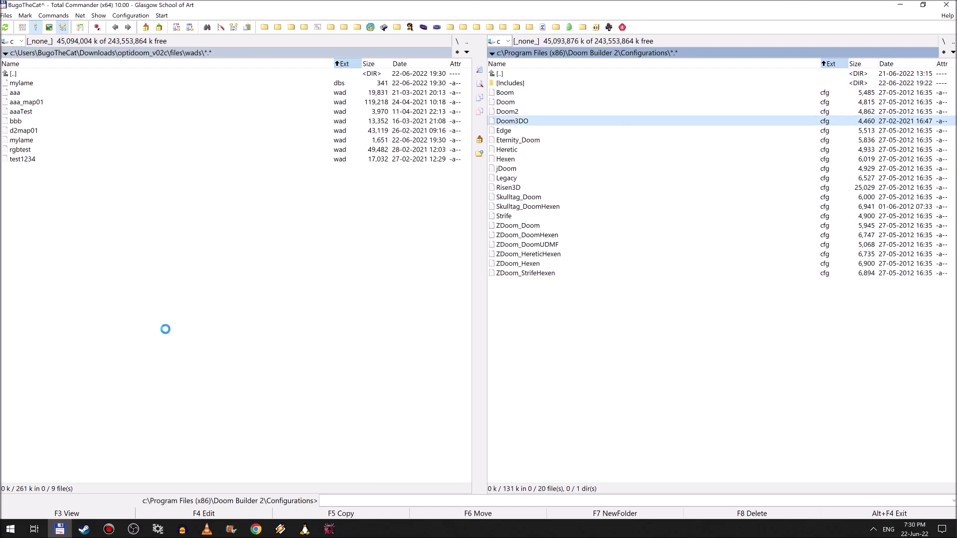
# - View the contents of Doom3DO.cfg, search for "node" to check the default nodebuilder settings, and close the file
pyautogui.press('F3')
pyautogui.press('F7')
pyautogui.write('node')
pyautogui.press('Return')
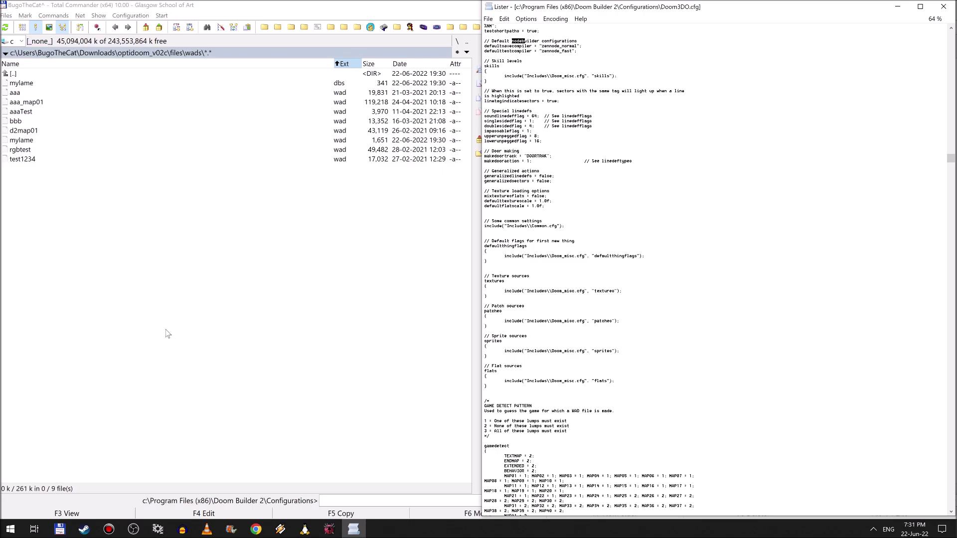
pyautogui.press('Escape')
# - Examine the mylame dbs and wad files among the other maps in optidoom_v02c\files\wads
pyautogui.press('Tab')
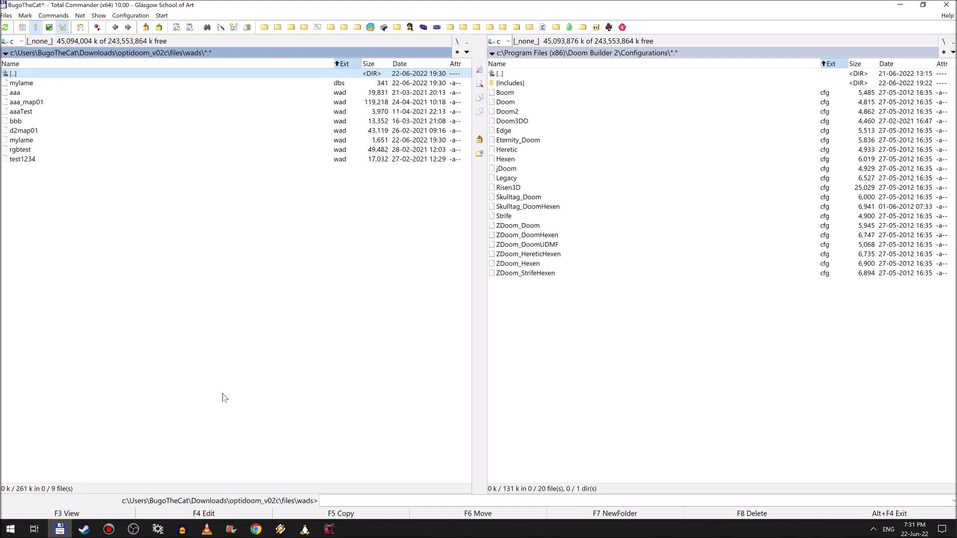
pyautogui.press('BackSpace')
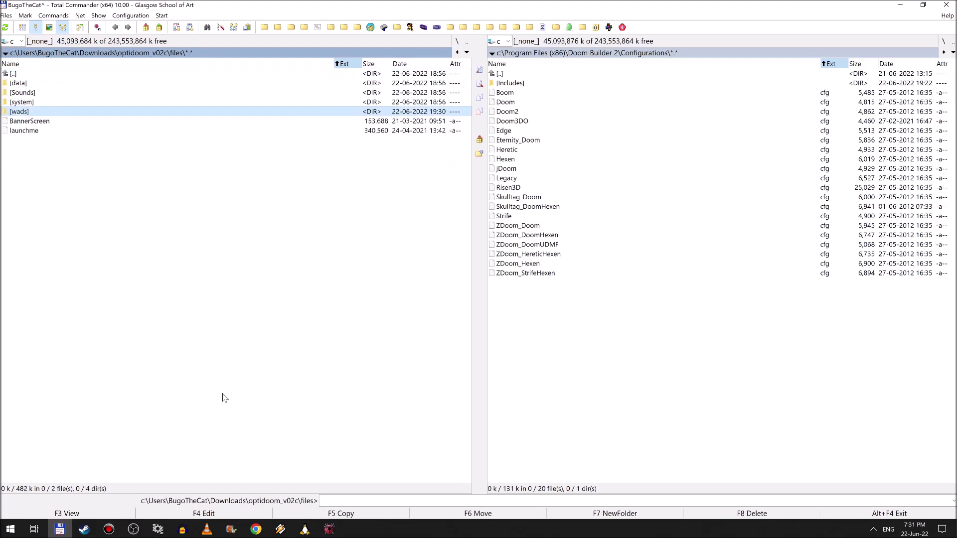
pyautogui.press('Return')
pyautogui.press('Down')
pyautogui.press('Insert')
pyautogui.press('Up')
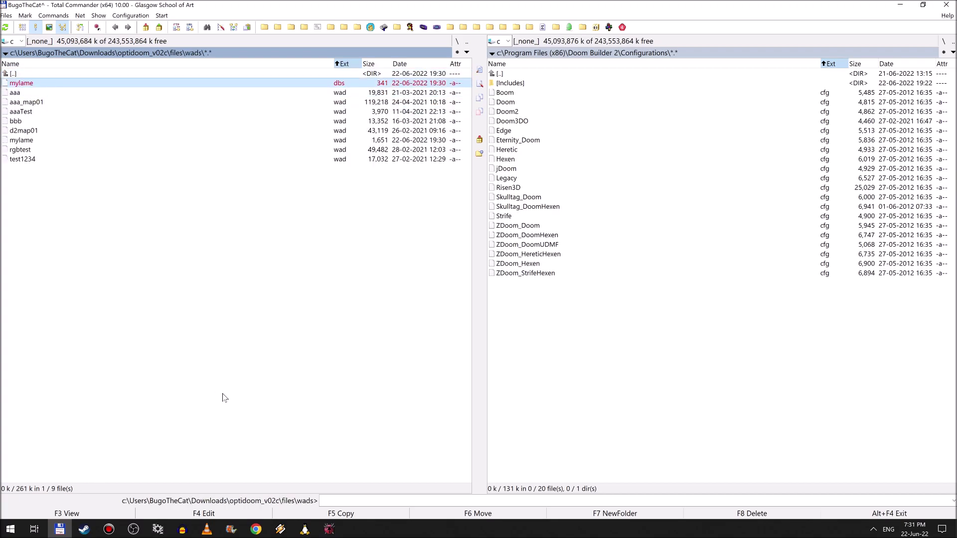
pyautogui.press('Down')
pyautogui.press('Down')
pyautogui.press('Down')
pyautogui.press('Down')
pyautogui.press('Down')
pyautogui.press('Down')
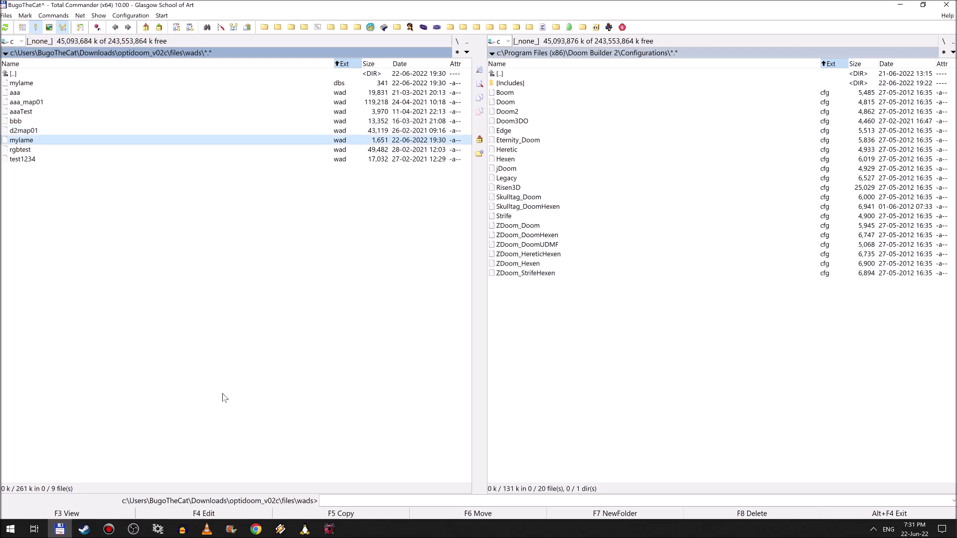
pyautogui.press('Up')
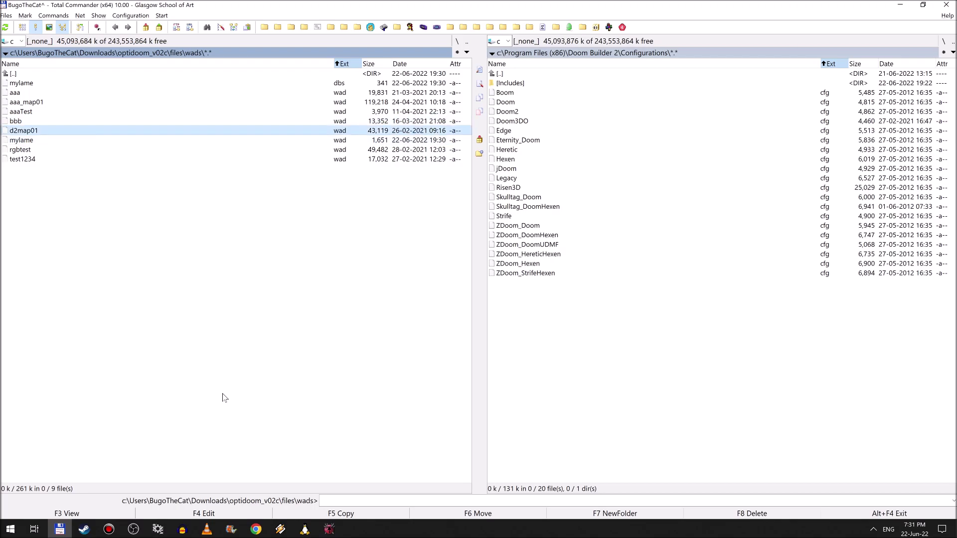
# - Examine the wads folder, then compare the contents of the optidoom_v02c files and CD folders
pyautogui.press('Home')
pyautogui.press('Down')
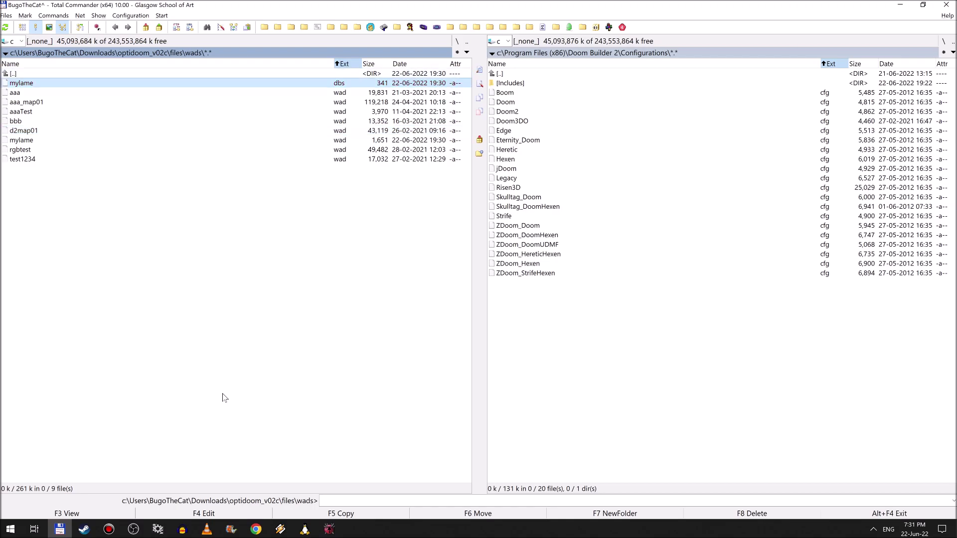
pyautogui.press('BackSpace')
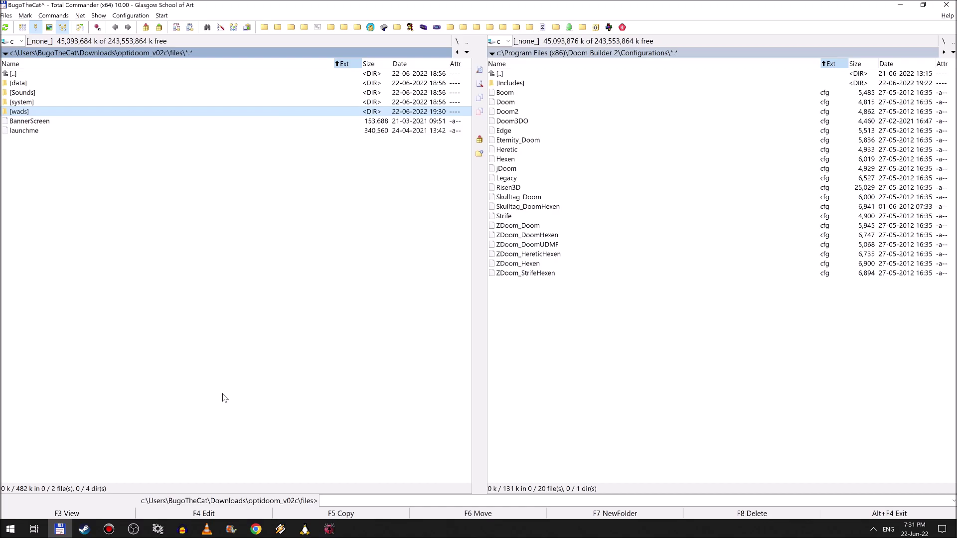
pyautogui.press('BackSpace')
pyautogui.press('Up')
pyautogui.press('Return')
pyautogui.press('BackSpace')
pyautogui.press('Return')
pyautogui.press('Down')
pyautogui.press('Return')
pyautogui.press('BackSpace')
pyautogui.press('Down')
pyautogui.press('Down')
pyautogui.press('Down')
pyautogui.press('Down')
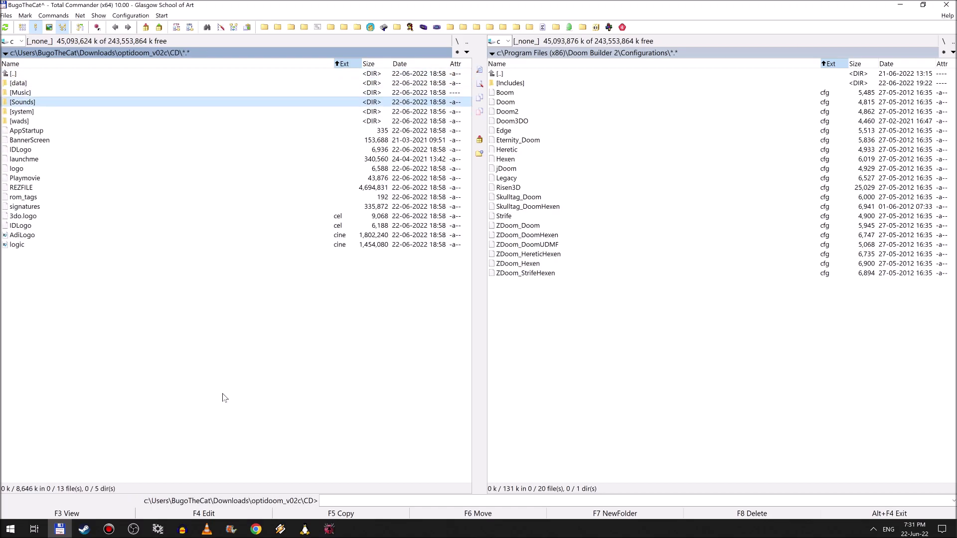
pyautogui.press('Return')
pyautogui.press('BackSpace')
pyautogui.press('BackSpace')
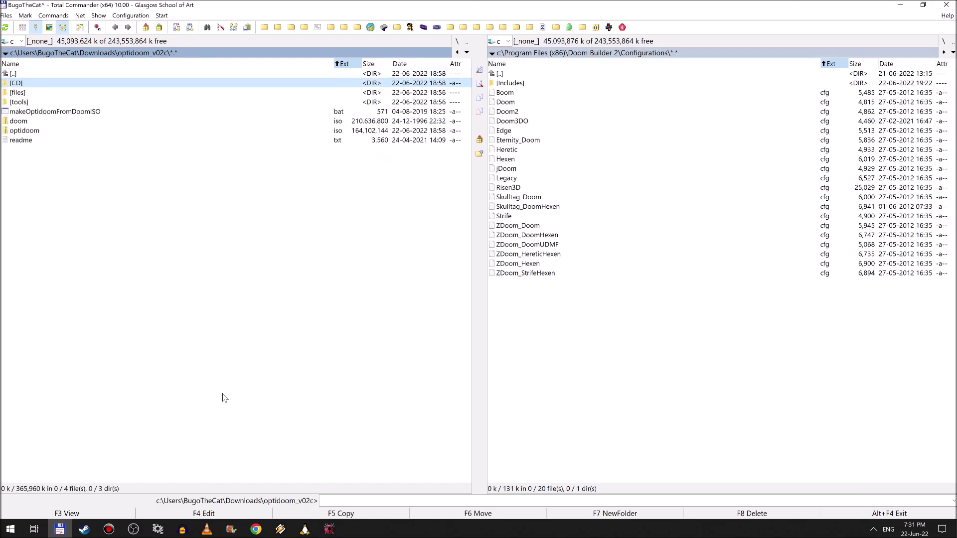
# - View the contents of makeOptidoomFromDoomISO.bat and read through its ISO build steps
pyautogui.press('Down')
pyautogui.press('Down')
pyautogui.press('Down')
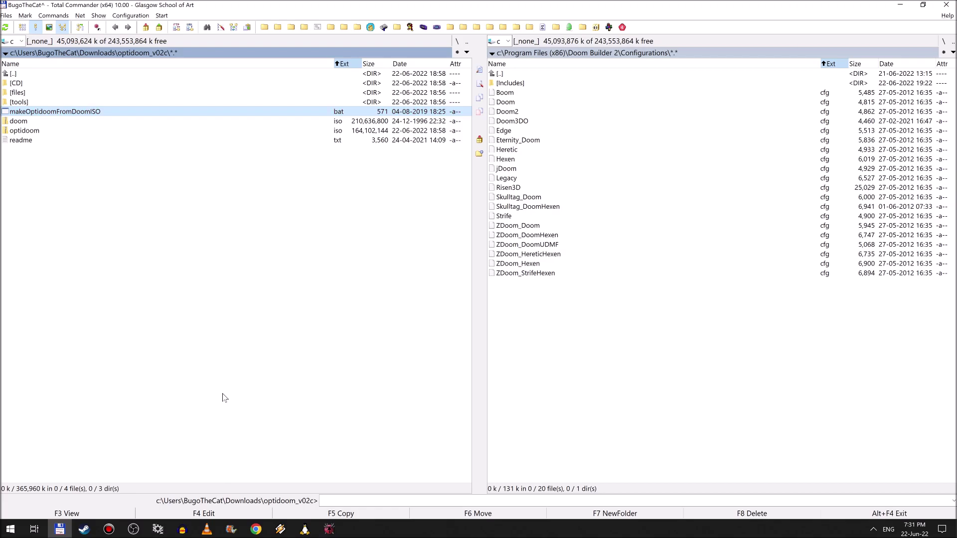
pyautogui.press('Down')
pyautogui.press('Down')
pyautogui.press('Up')
pyautogui.press('Up')
pyautogui.press('F3')
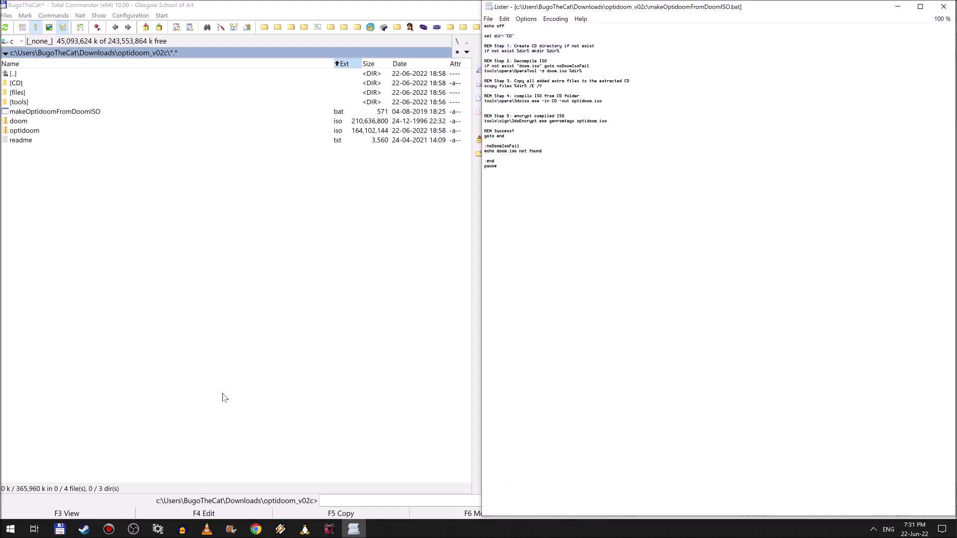
pyautogui.press('Down')
pyautogui.press('Down')
pyautogui.press('Down')
pyautogui.press('Down')
pyautogui.press('Down')
pyautogui.press('Down')
pyautogui.press('Down')
pyautogui.press('Down')
pyautogui.press('Down')
pyautogui.press('Up')
pyautogui.press('Down')
pyautogui.press('Down')
pyautogui.press('Down')
pyautogui.press('Escape')
# - Run makeOptidoomFromDoomISO.bat to rebuild optidoom.iso with the added wad files, and close its console
pyautogui.press('Return')
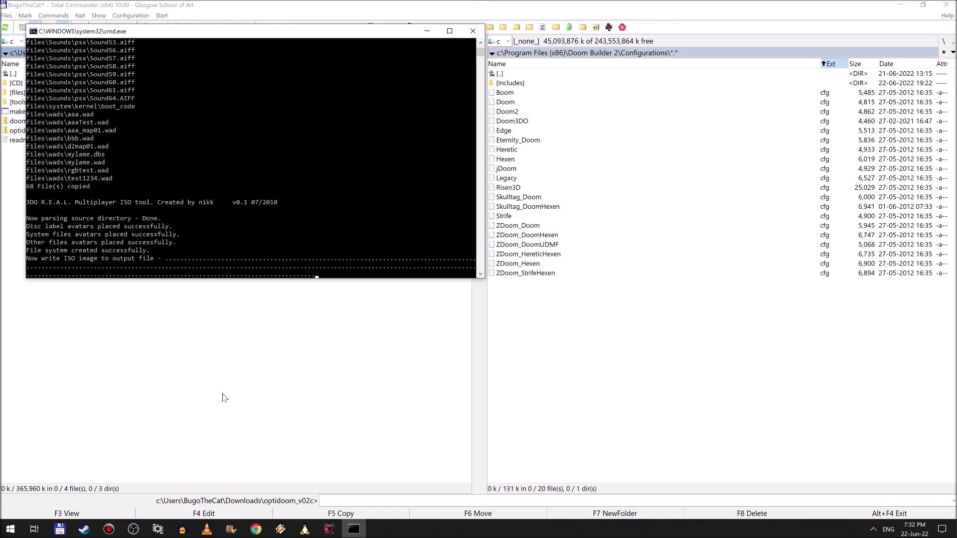
pyautogui.press('Return')
# - Look through the subfolders of the files folder to review what the script copies into the ISO
pyautogui.press('Up')
pyautogui.press('Up')
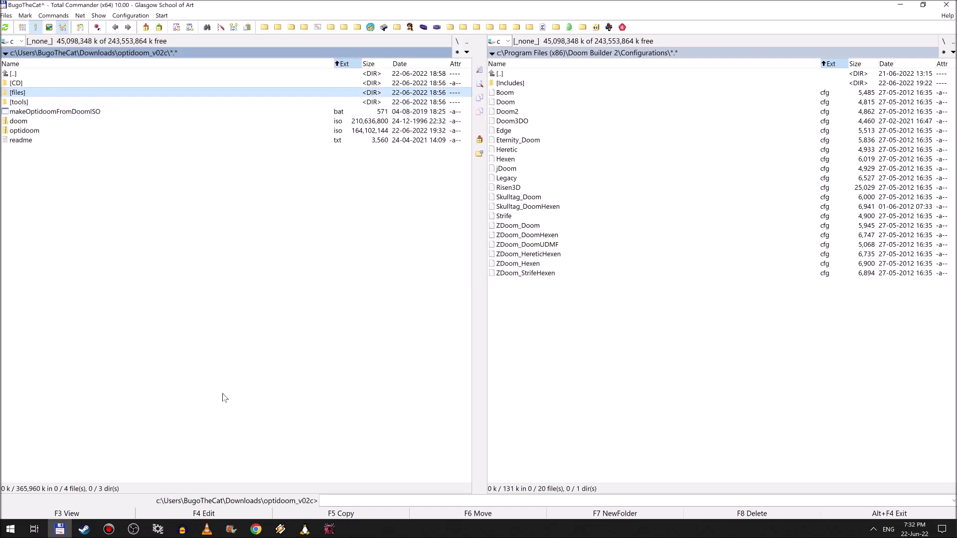
pyautogui.press('Return')
pyautogui.press('Down')
pyautogui.press('Return')
pyautogui.press('BackSpace')
pyautogui.press('Down')
pyautogui.press('Down')
pyautogui.press('Down')
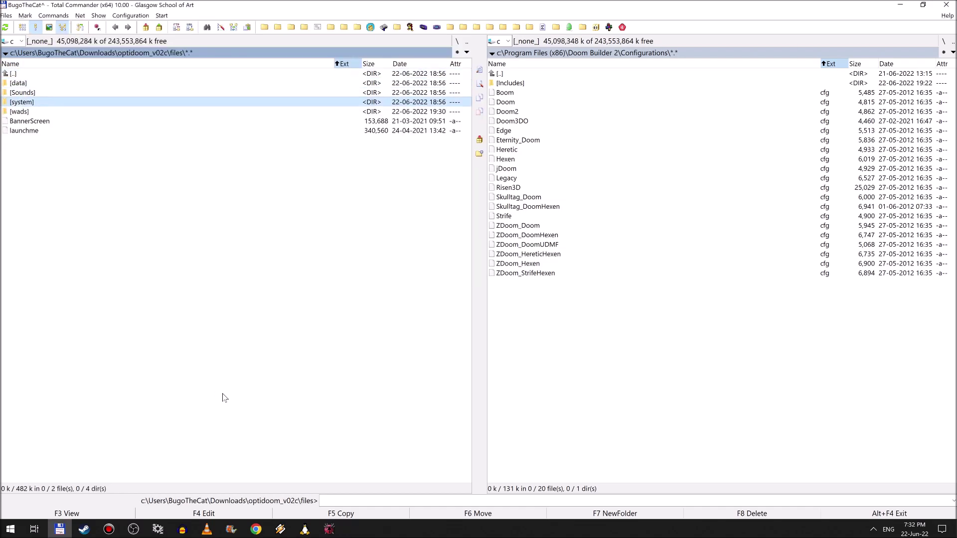
pyautogui.press('Return')
pyautogui.press('BackSpace')
pyautogui.press('Return')
pyautogui.press('BackSpace')
pyautogui.press('BackSpace')
# - Review the compile and encrypt commands, and the decompile and copy commands, in makeOptidoomFromDoomISO.bat
pyautogui.press('Down')
pyautogui.press('Down')
pyautogui.press('F3')
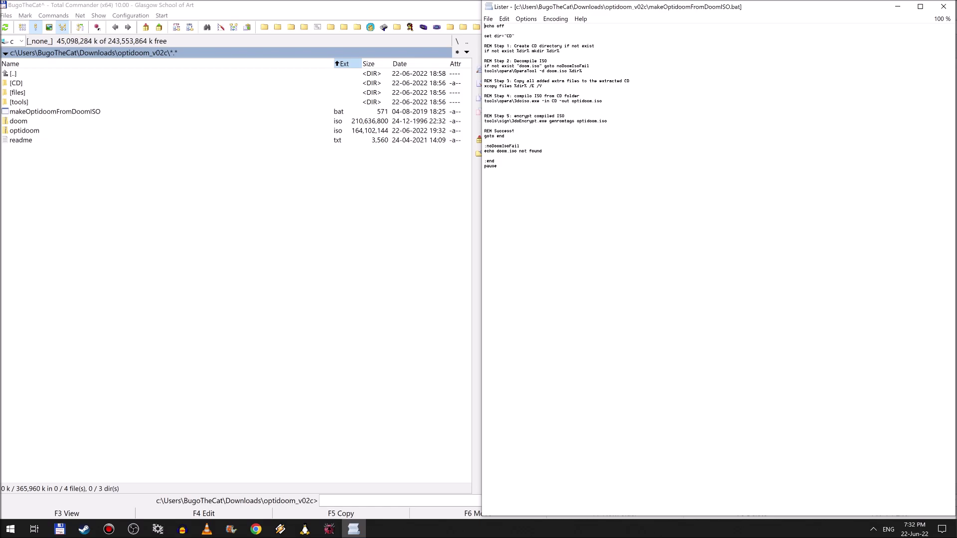
pyautogui.moveTo(483, 96); pyautogui.dragTo(607, 121)
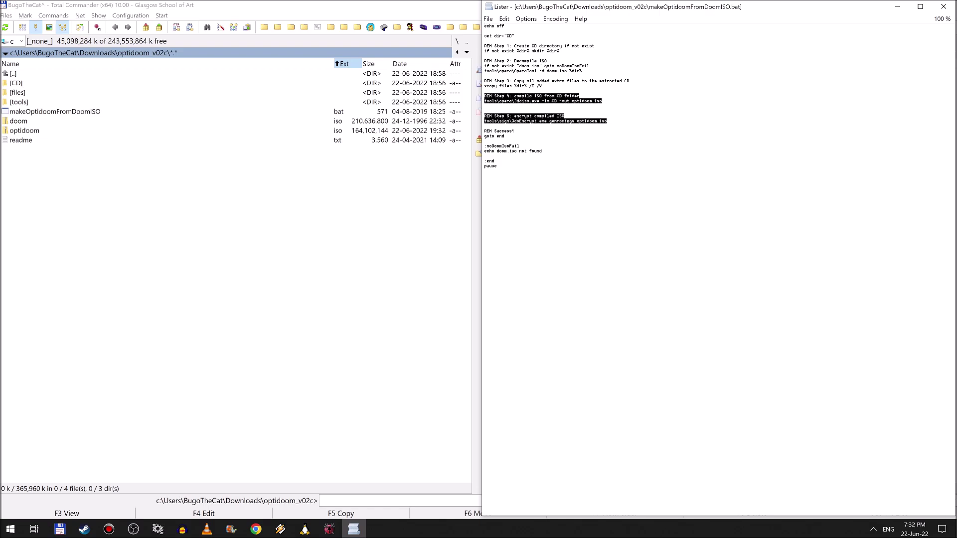
pyautogui.moveTo(484, 61); pyautogui.dragTo(630, 81)
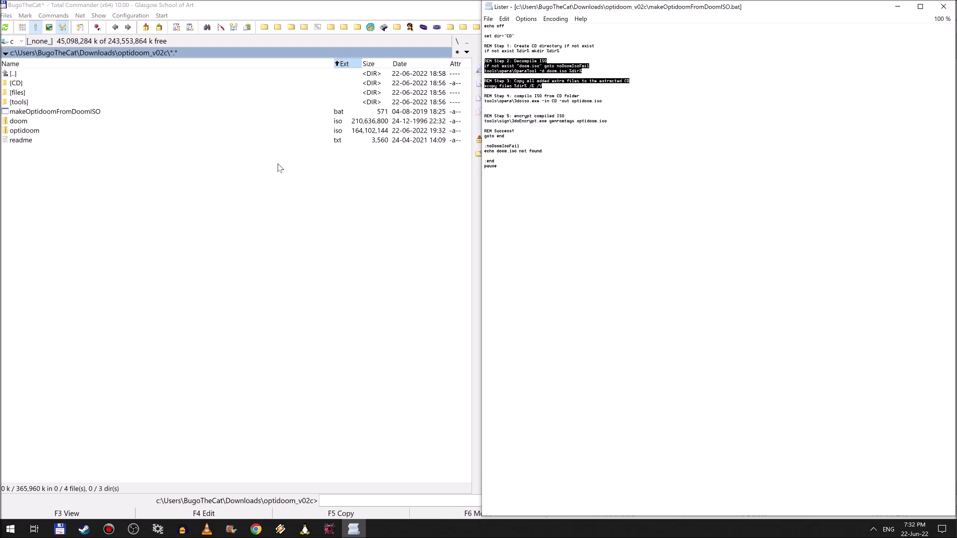
pyautogui.press('Escape')
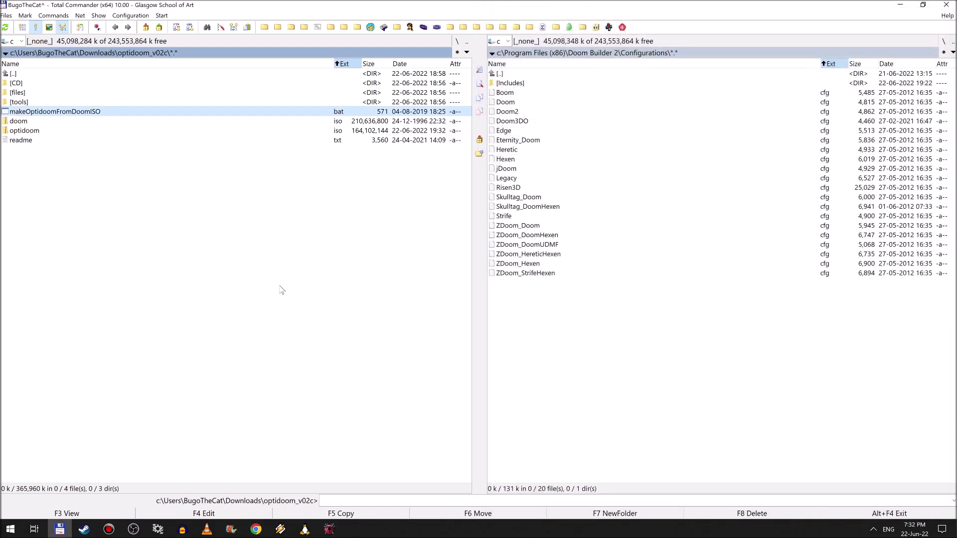
# - Launch the 4DO emulator and set the Mods option to MYLAME.WAD in the game's mod options
pyautogui.press('BackSpace')
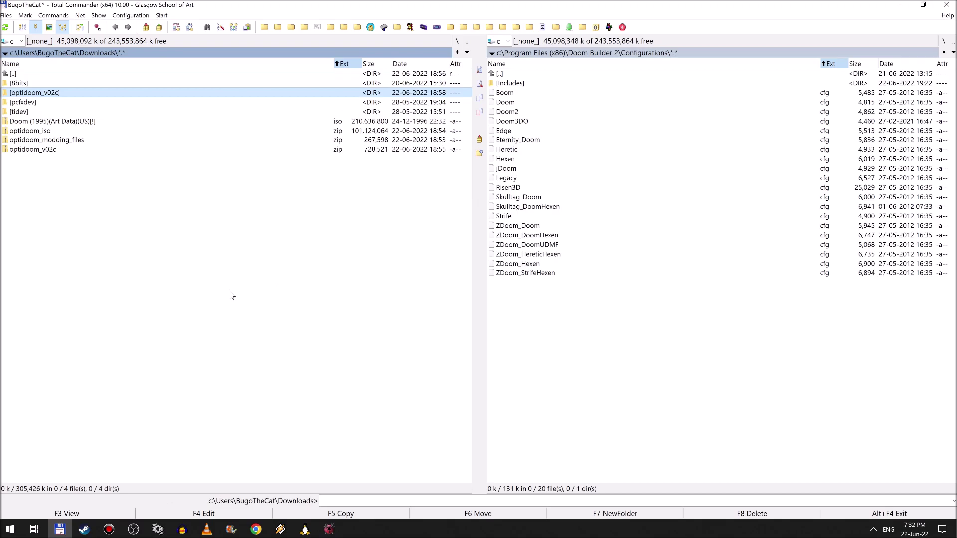
pyautogui.click(622, 27)
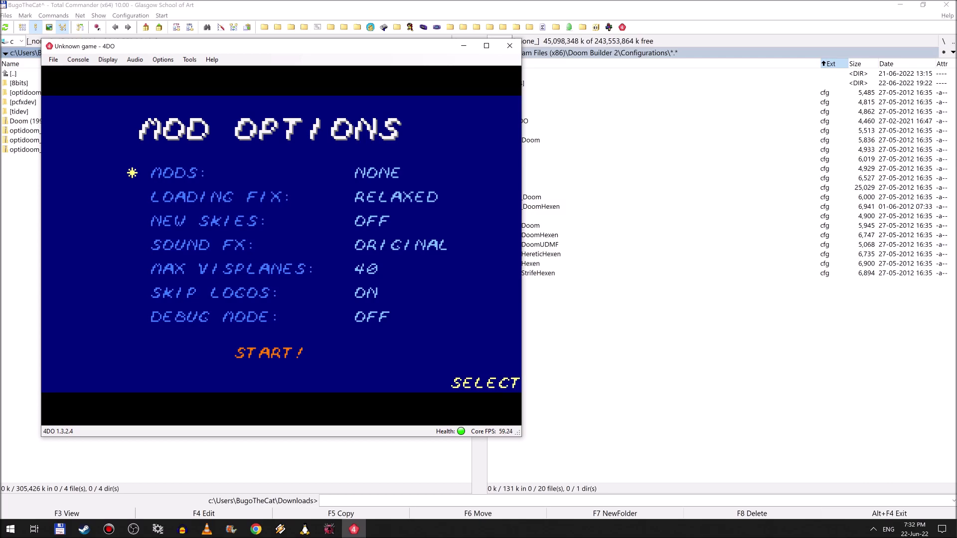
pyautogui.press('Right')
pyautogui.press('Right')
pyautogui.press('Right')
pyautogui.press('Right')
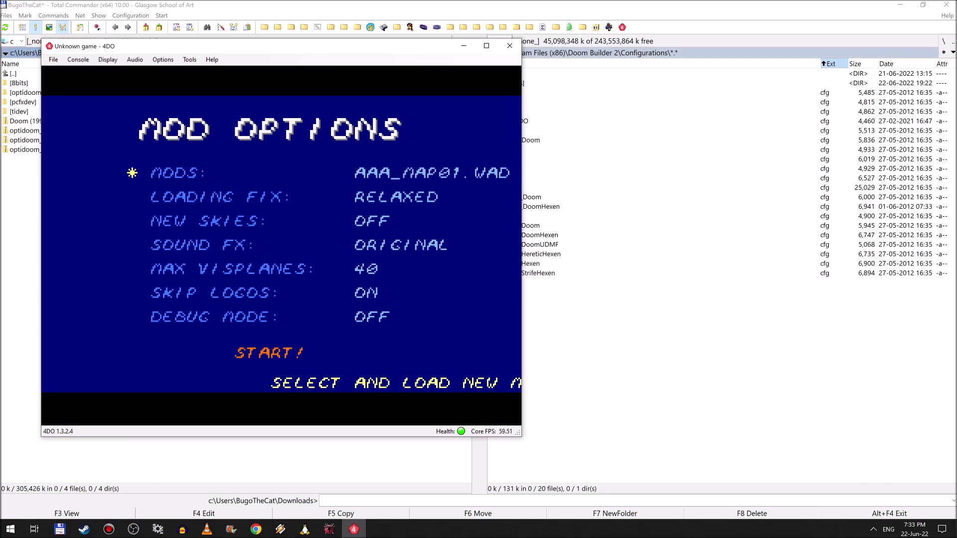
pyautogui.press('Right')
pyautogui.press('Right')
pyautogui.press('Left')
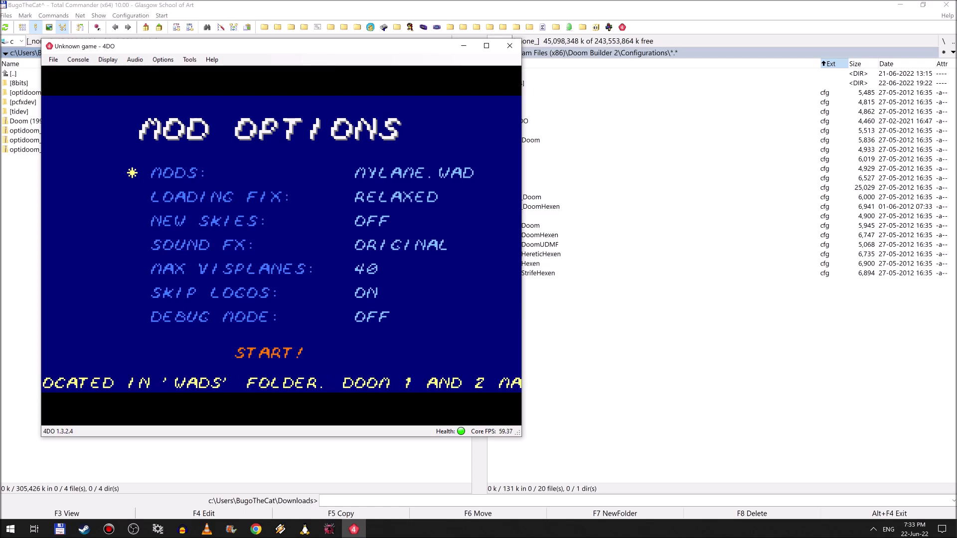
# - Start the game with the selected mod and walk through the custom level's room
pyautogui.press('Return')
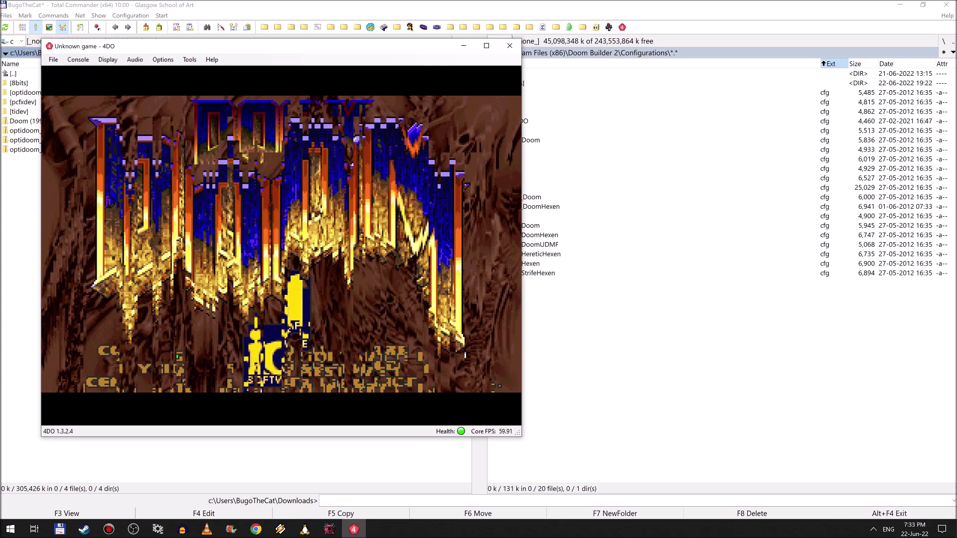
pyautogui.press('Return')
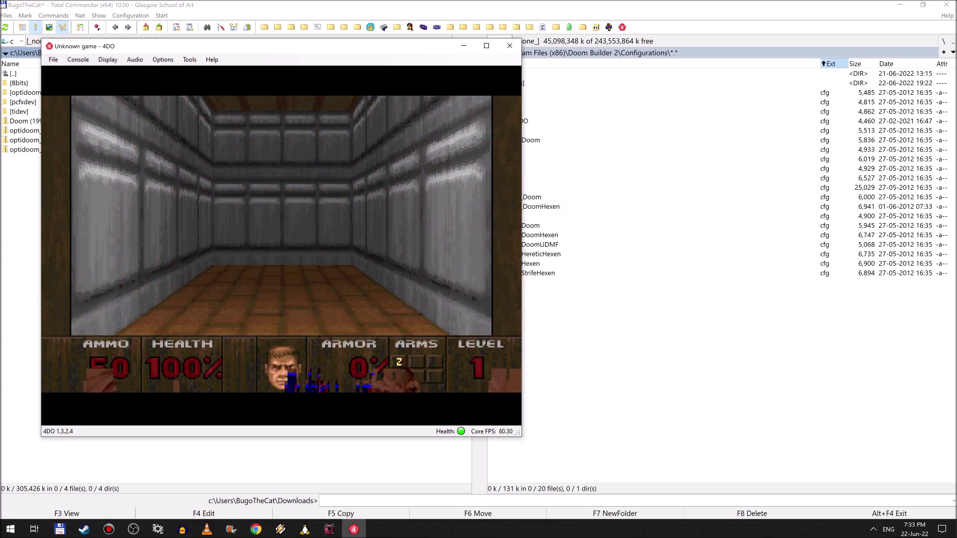
pyautogui.press('Right')
pyautogui.press('Left')
pyautogui.press('Right')
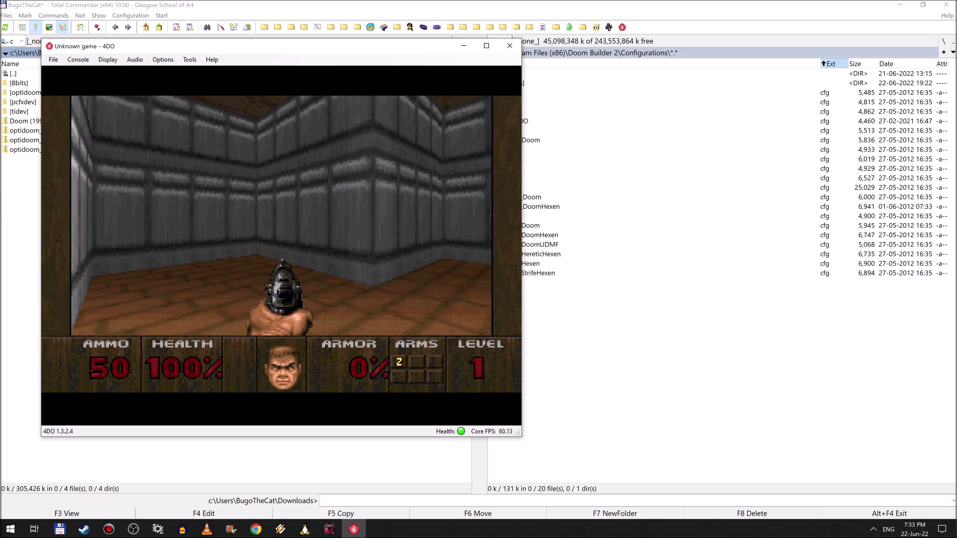
pyautogui.press('Up')
pyautogui.press('Left')
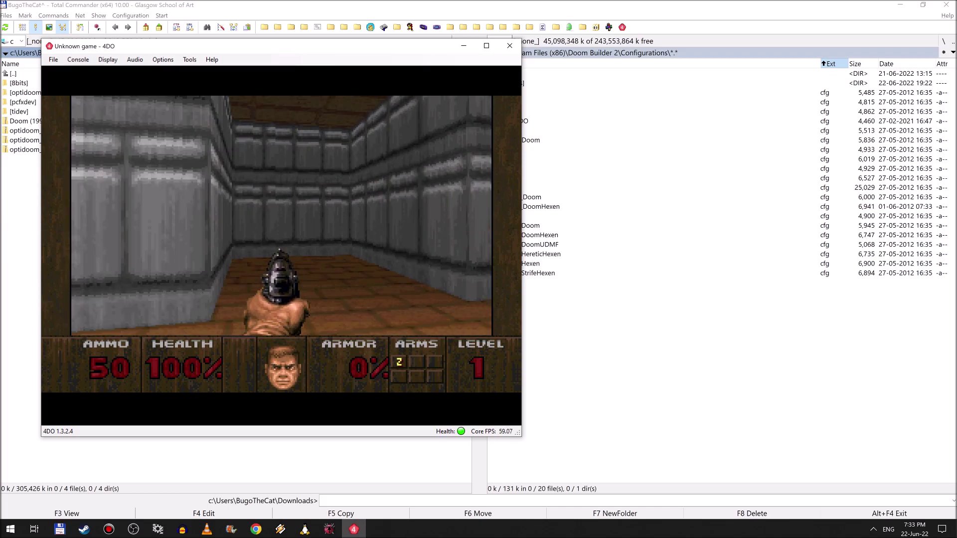
pyautogui.press('Up')
pyautogui.press('Left')
pyautogui.press('Up')
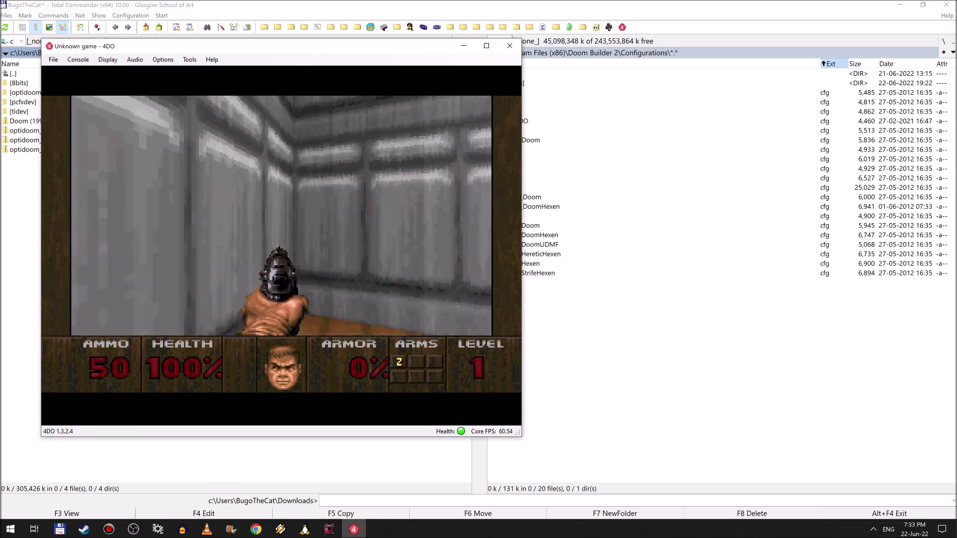
pyautogui.press('Right')
# - Check the CPU clock speed in the advanced 4DO settings, leaving them without changes
pyautogui.click(171, 60)
pyautogui.click(187, 70)
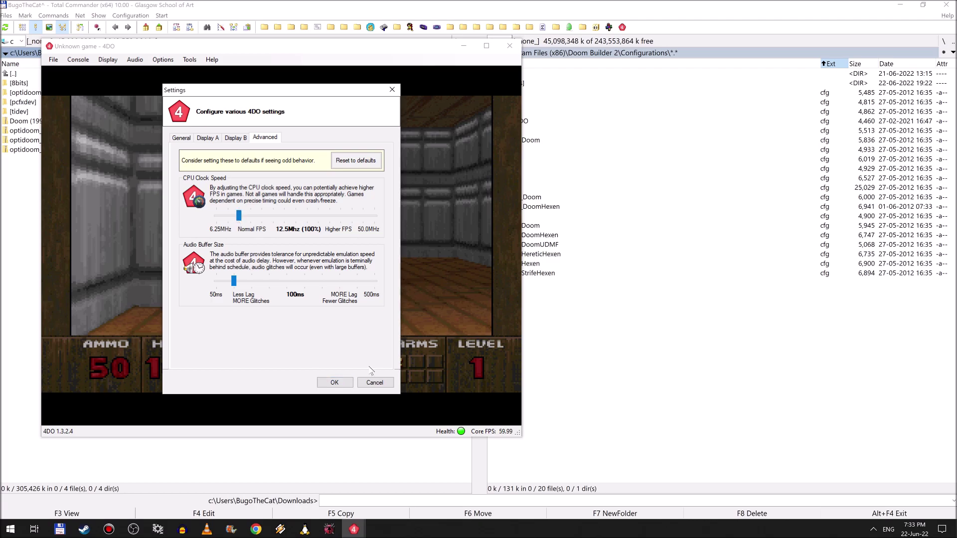
pyautogui.click(374, 382)
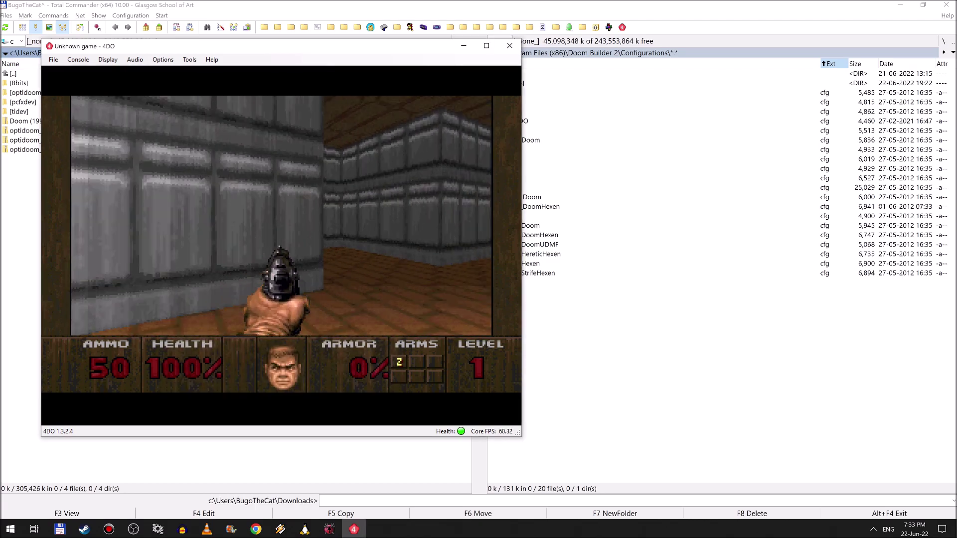
# - Set Stats to FPS in the game's Extra options and look around the level
pyautogui.press('Left')
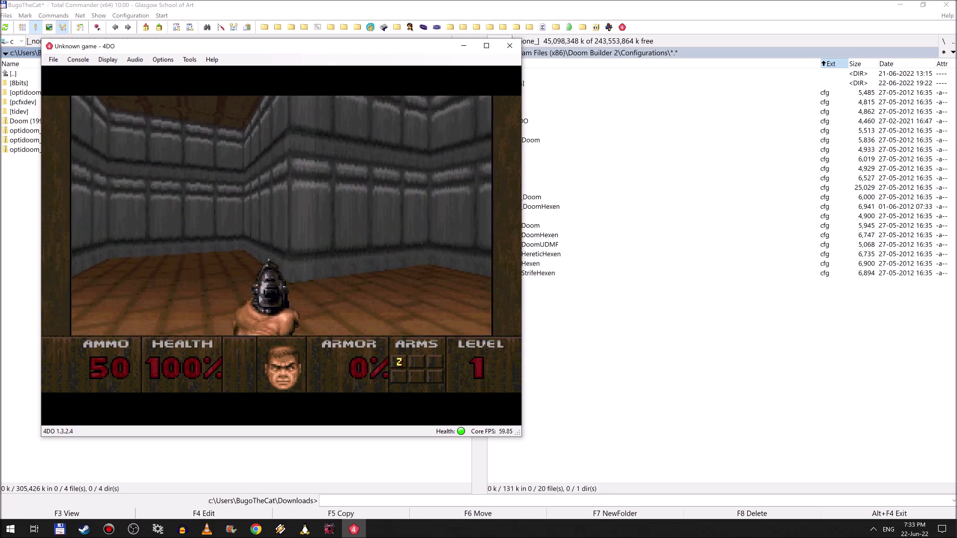
pyautogui.press('Return')
pyautogui.press('Down')
pyautogui.press('Up')
pyautogui.press('Down')
pyautogui.press('Up')
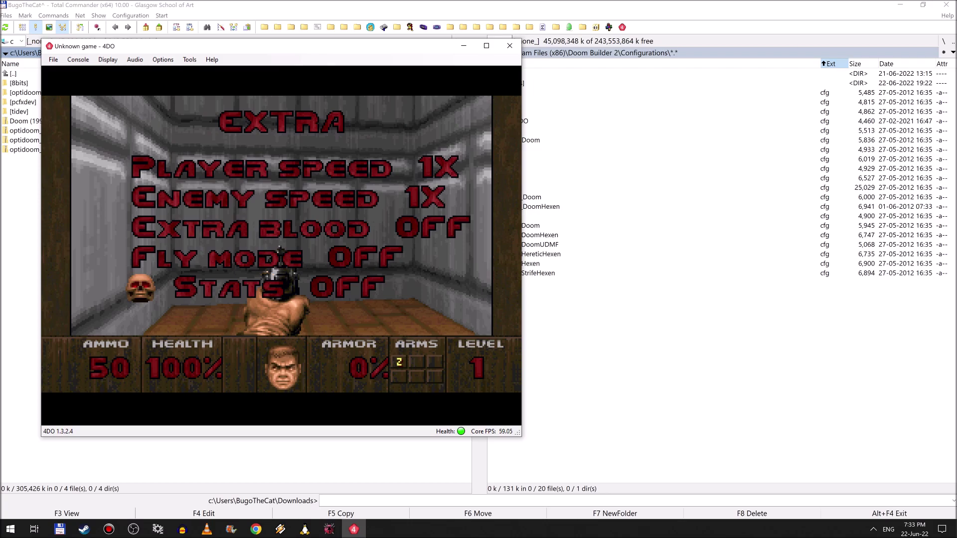
pyautogui.press('Right')
pyautogui.press('Return')
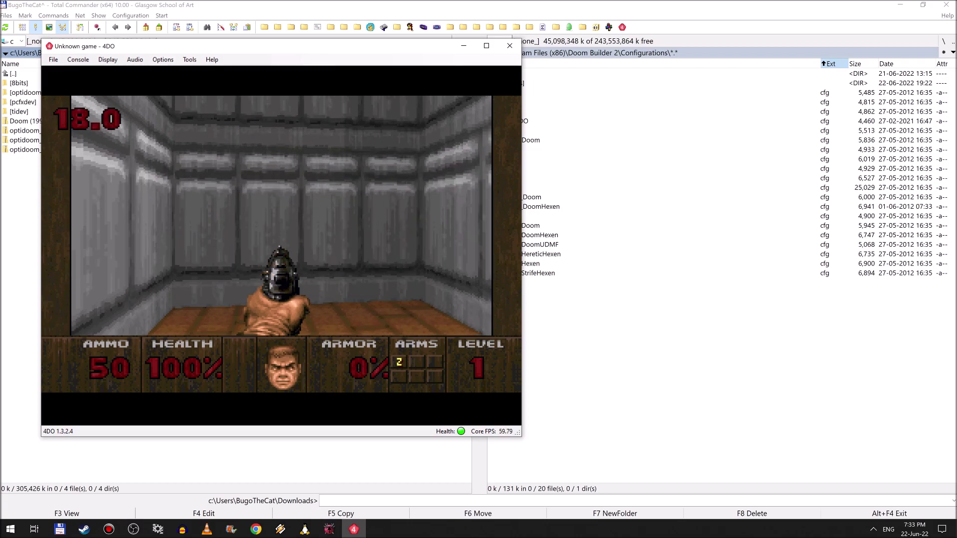
pyautogui.press('Left')
pyautogui.press('Right')
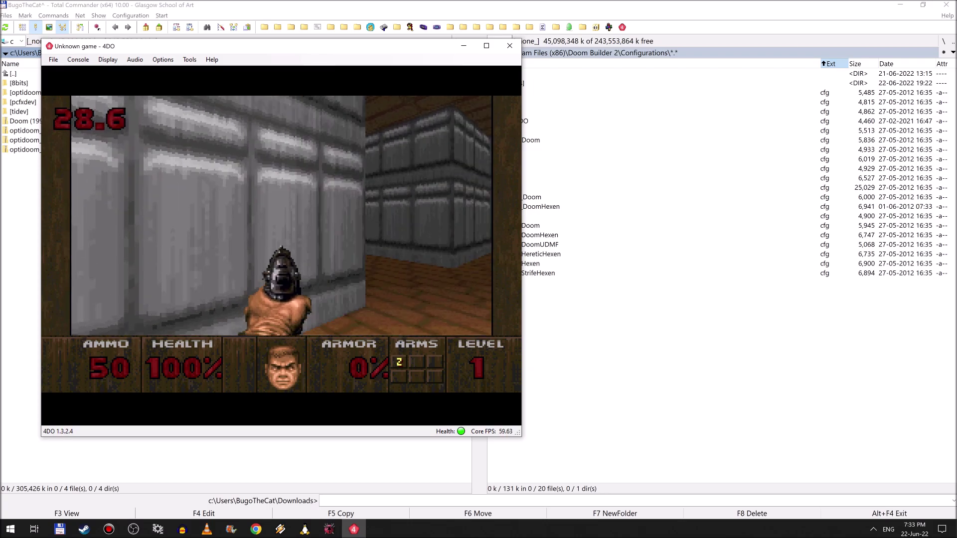
# - Set Fit to screen to ON and Scale to 2x1 in the game's Rendering options
pyautogui.press('Return')
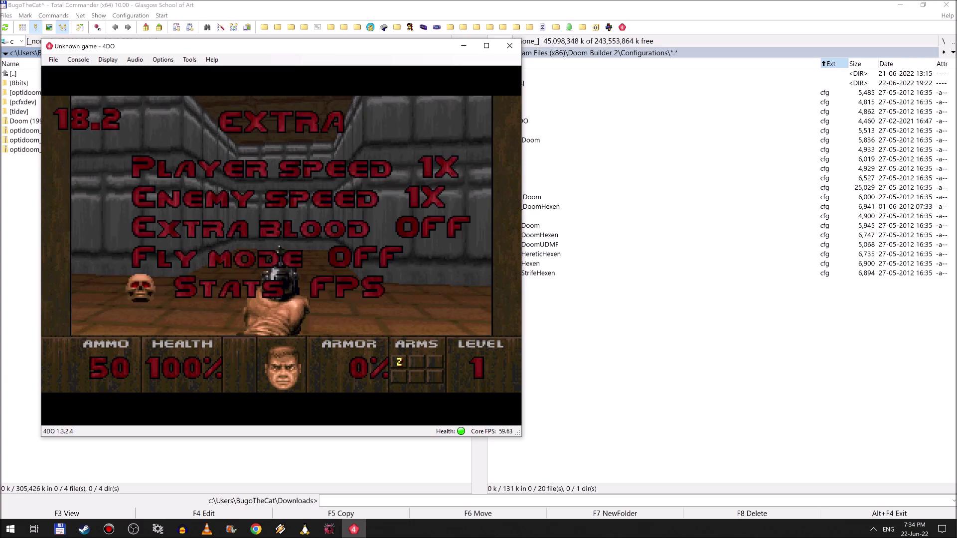
pyautogui.press('Right')
pyautogui.press('Right')
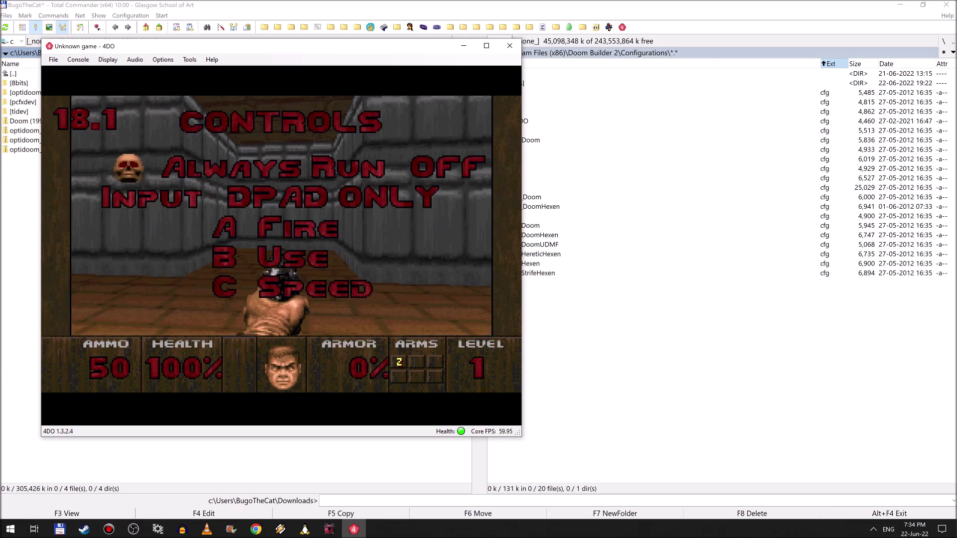
pyautogui.press('Right')
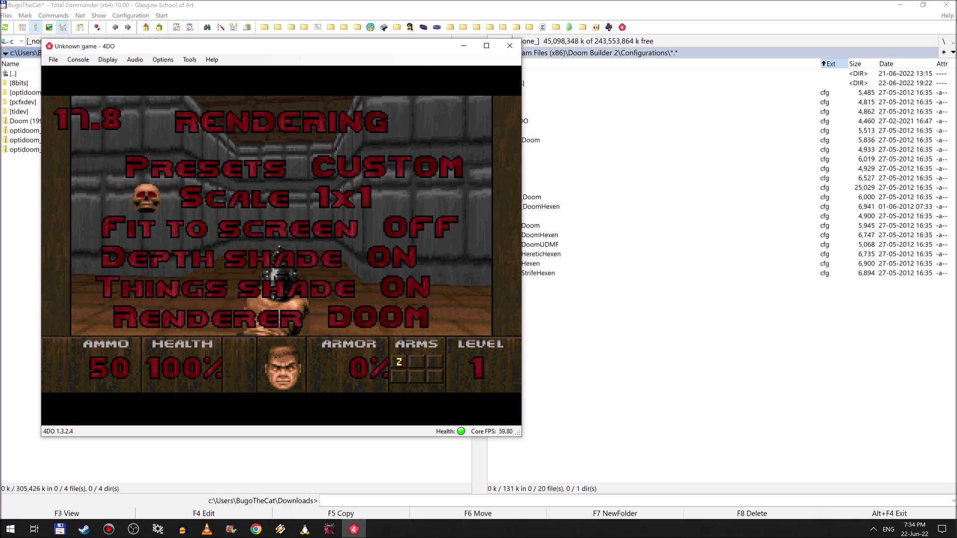
pyautogui.press('Down')
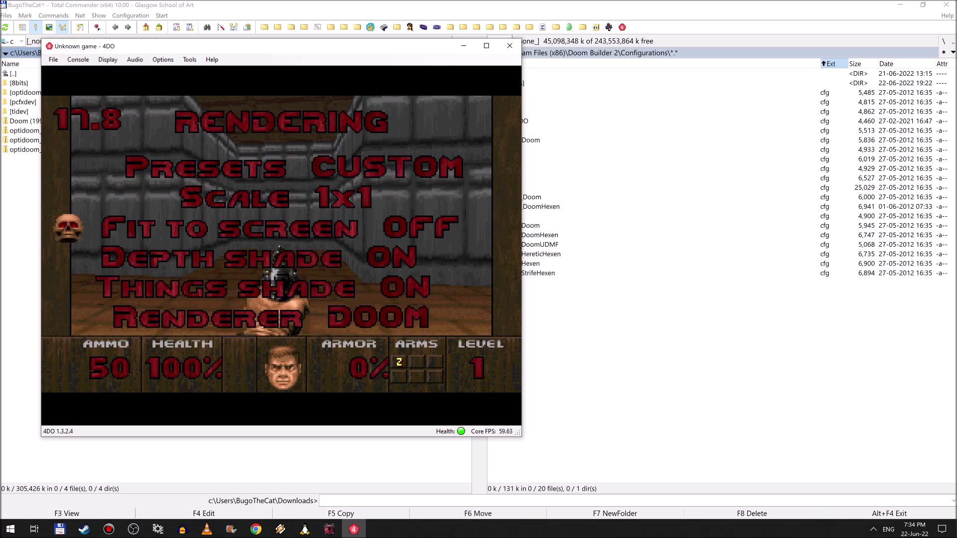
pyautogui.press('Right')
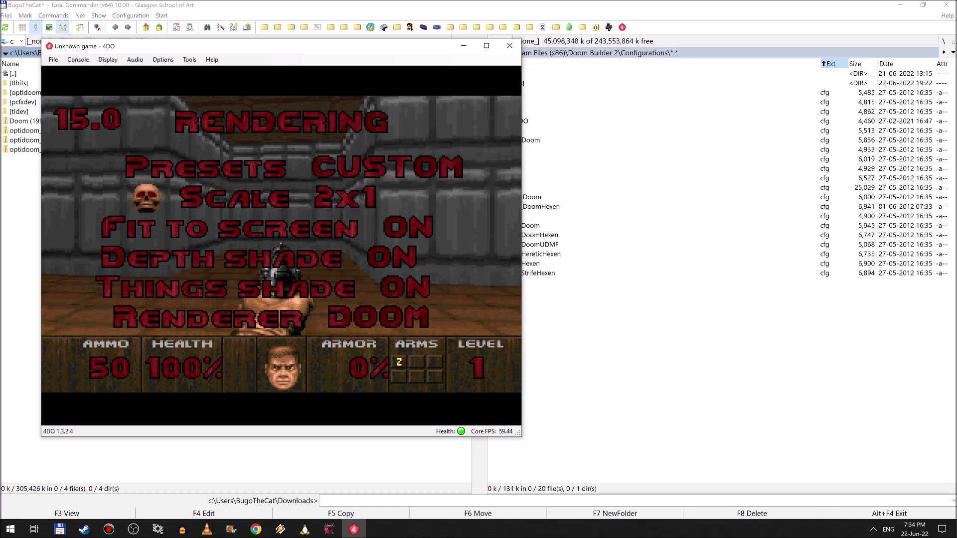
pyautogui.press('Escape')
# - Turn around in the custom level to check its appearance and frame rate with the new rendering settings
pyautogui.press('Left')
pyautogui.press('Left')
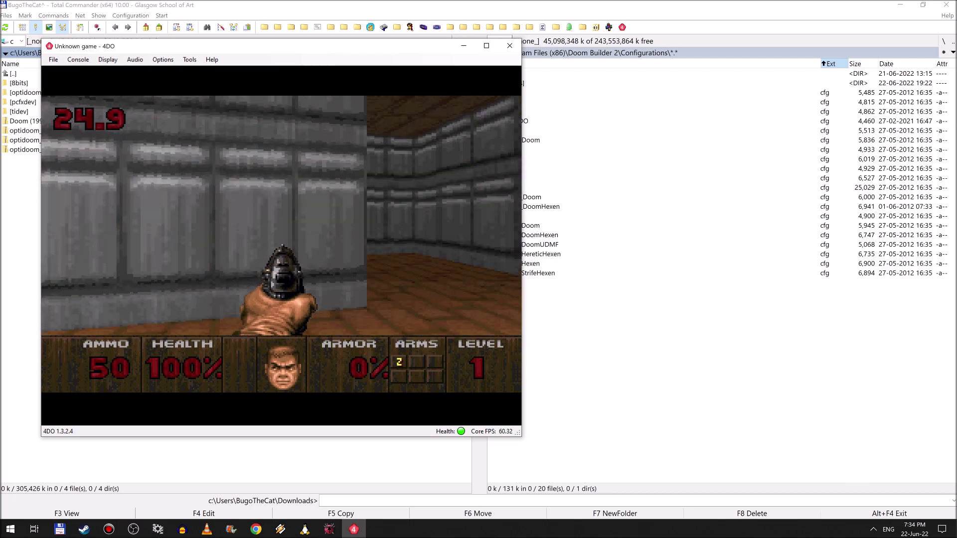
pyautogui.press('Left')
pyautogui.press('Left')
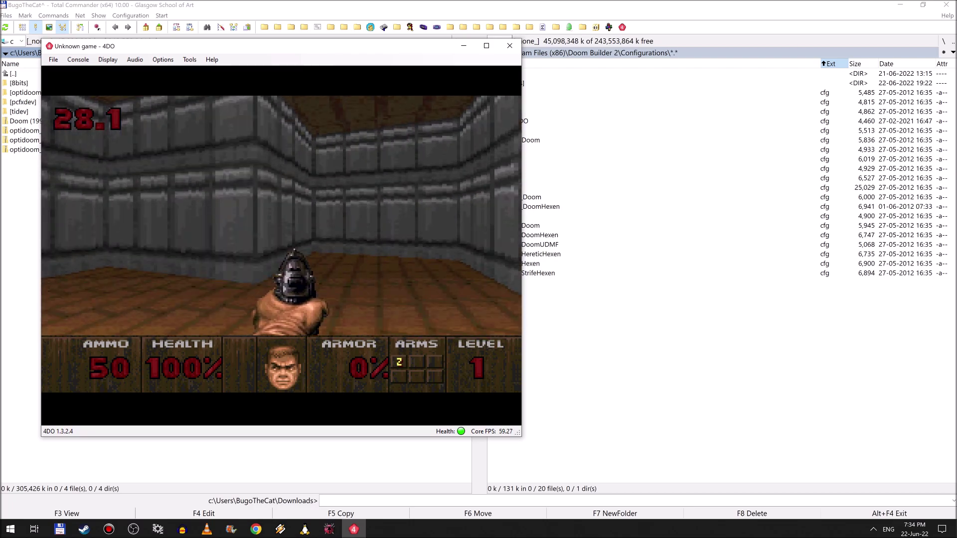
# - Keep turning through the custom level's corridors to compare the frame rate from different viewpoints
pyautogui.press('Left')
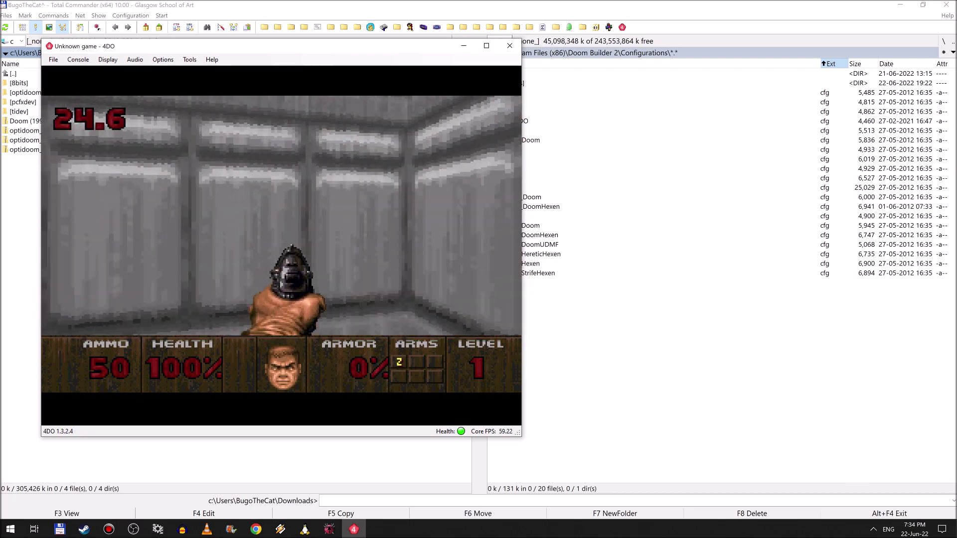
pyautogui.press('Left')
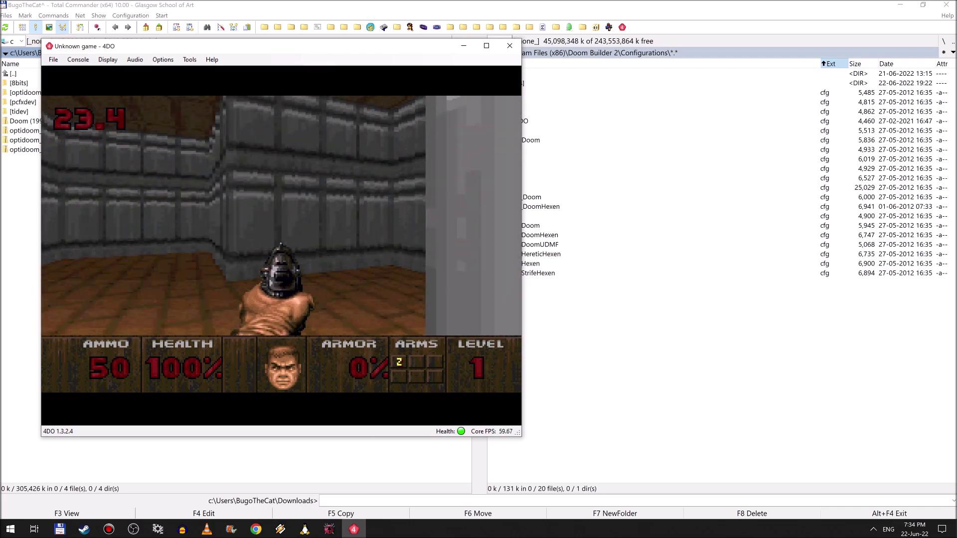
pyautogui.press('Left')
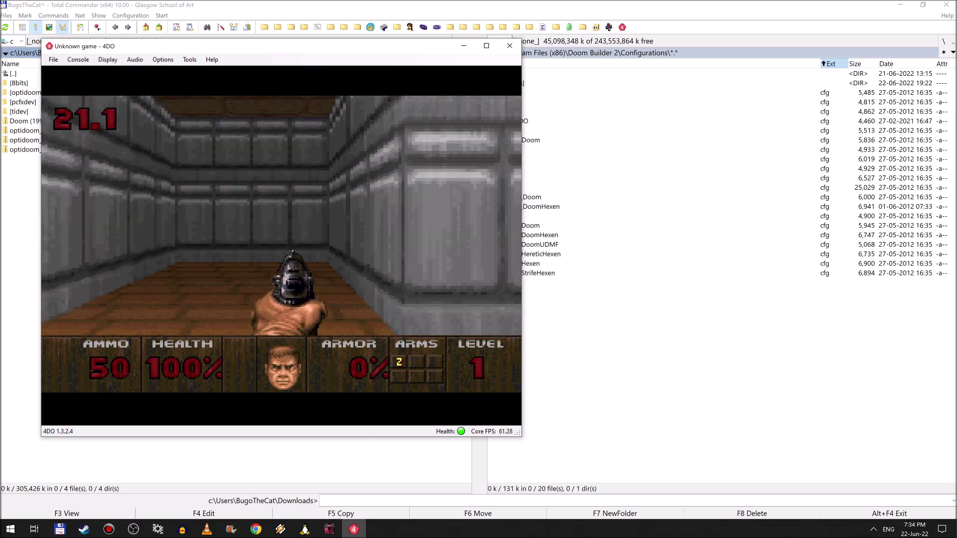
pyautogui.press('Left')
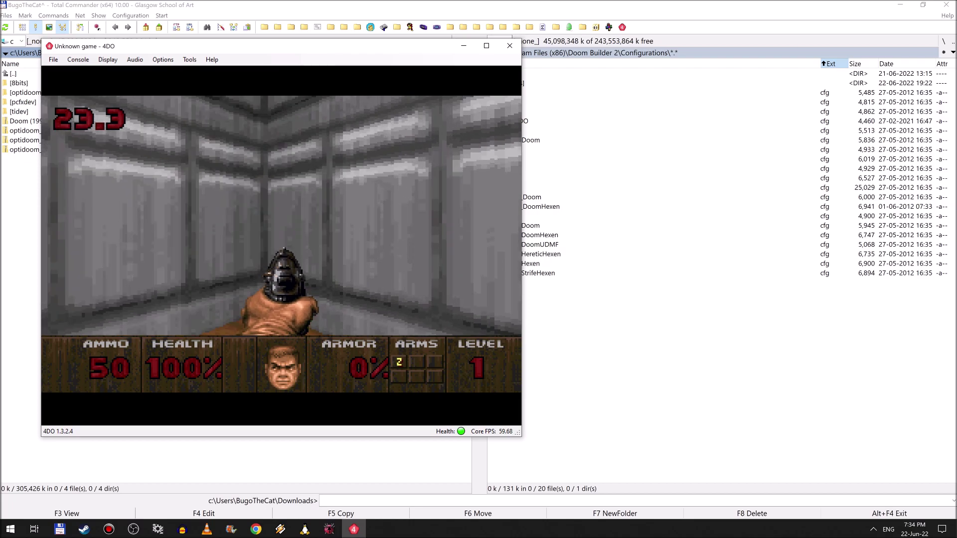
pyautogui.press('Left')
# - Set Scale to 1x1 in the game's Rendering options and check the Performance options before returning to the level
pyautogui.press('Return')
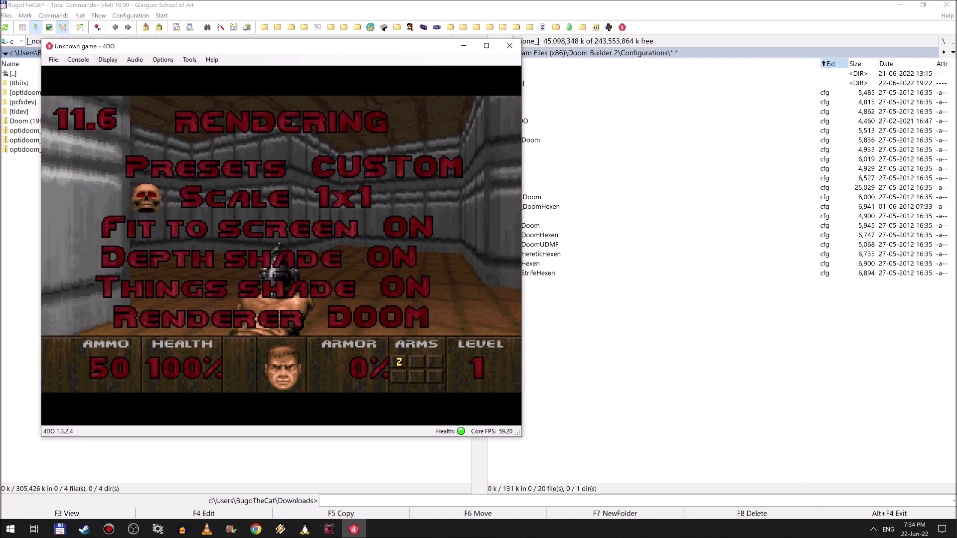
pyautogui.press('Right')
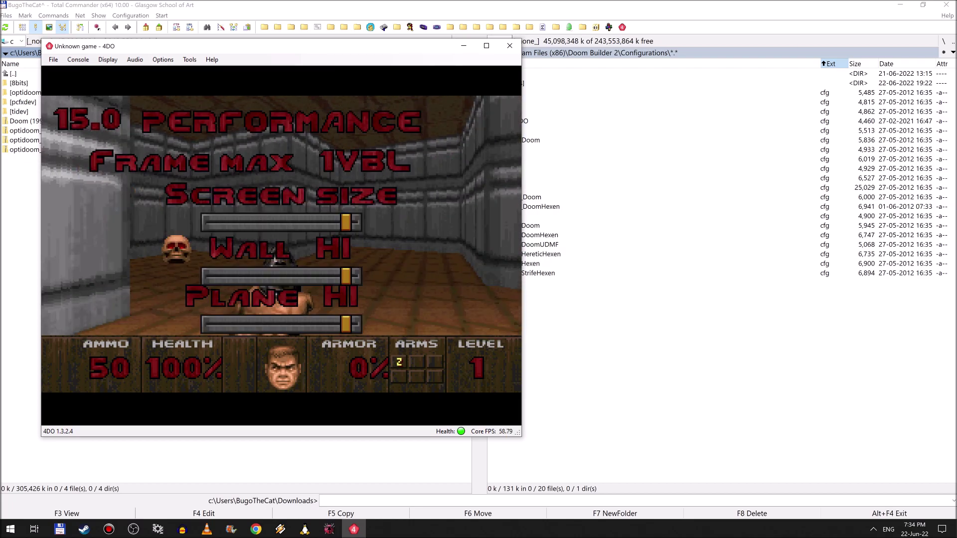
pyautogui.press('Escape')
pyautogui.press('Left')
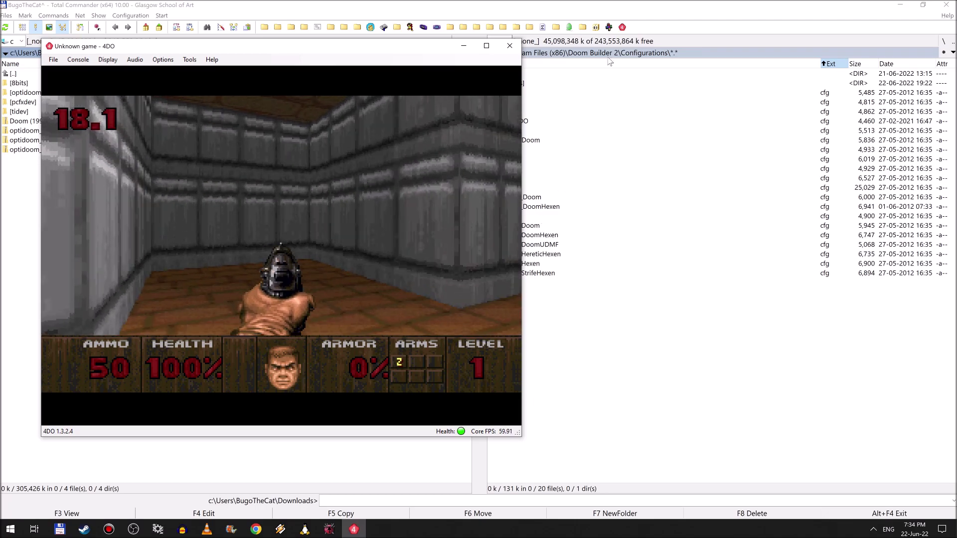
# - Close the emulator and return to mylame.wad in Doom Builder, dismissing the Game Configurations dialog without changes
pyautogui.click(509, 45)
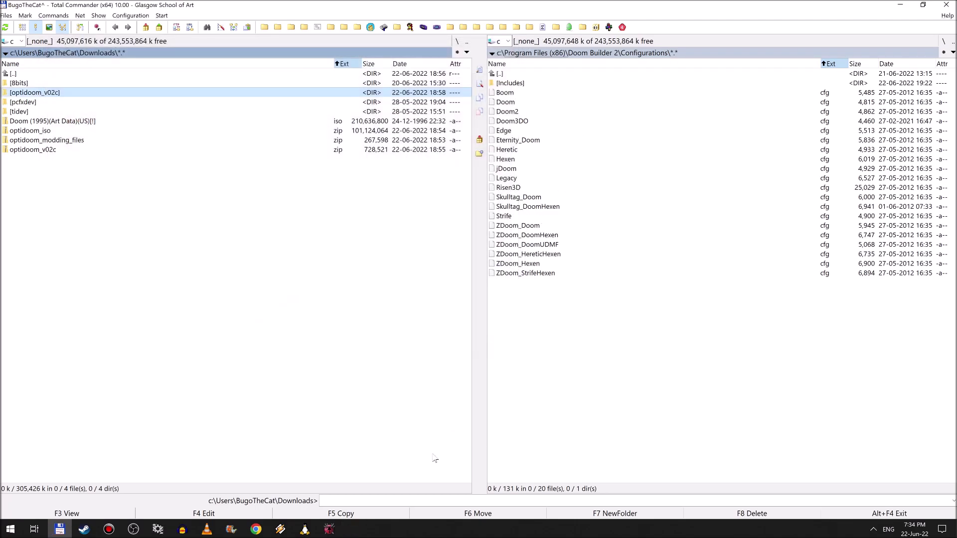
pyautogui.click(329, 529)
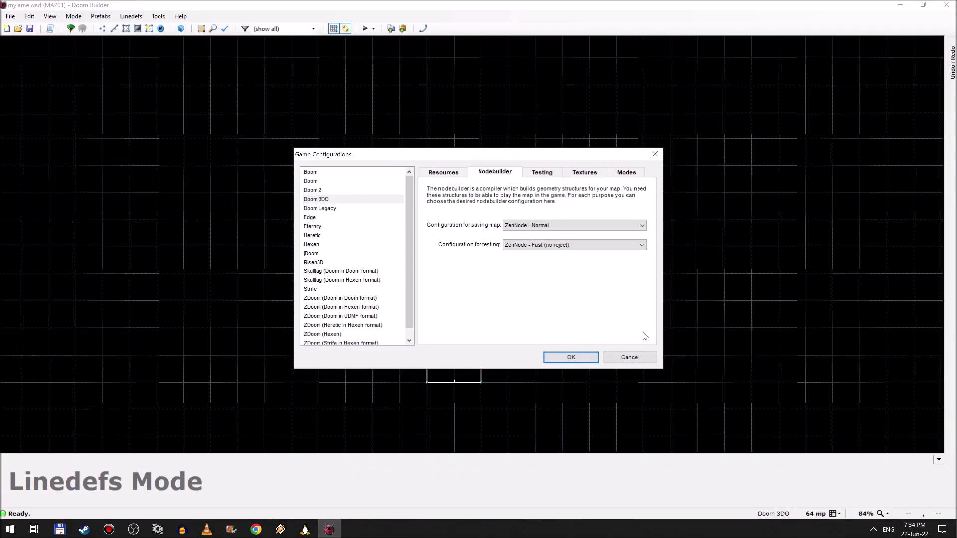
pyautogui.click(624, 358)
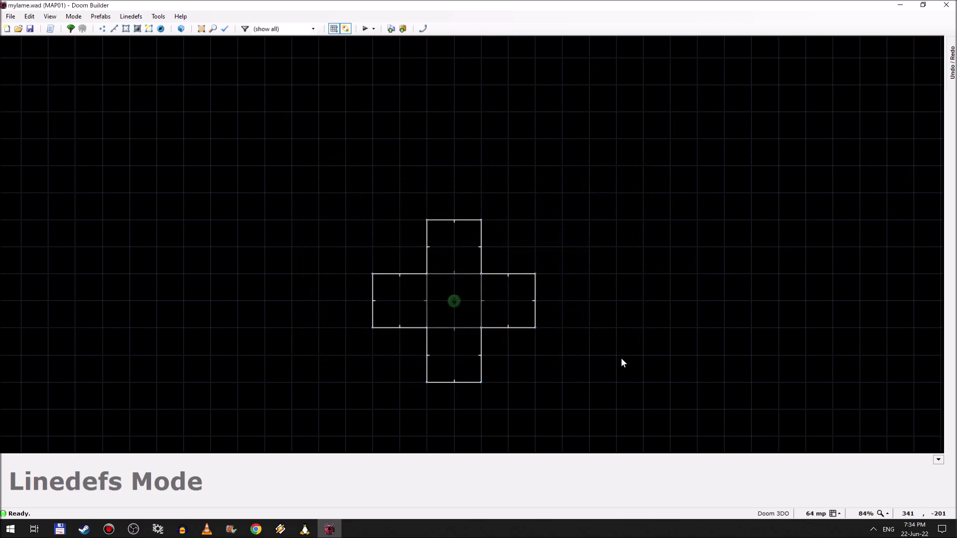
# - With a 128 mp grid, lengthen the west and north corridors by moving their end vertices outward two grid cells each
pyautogui.click(103, 29)
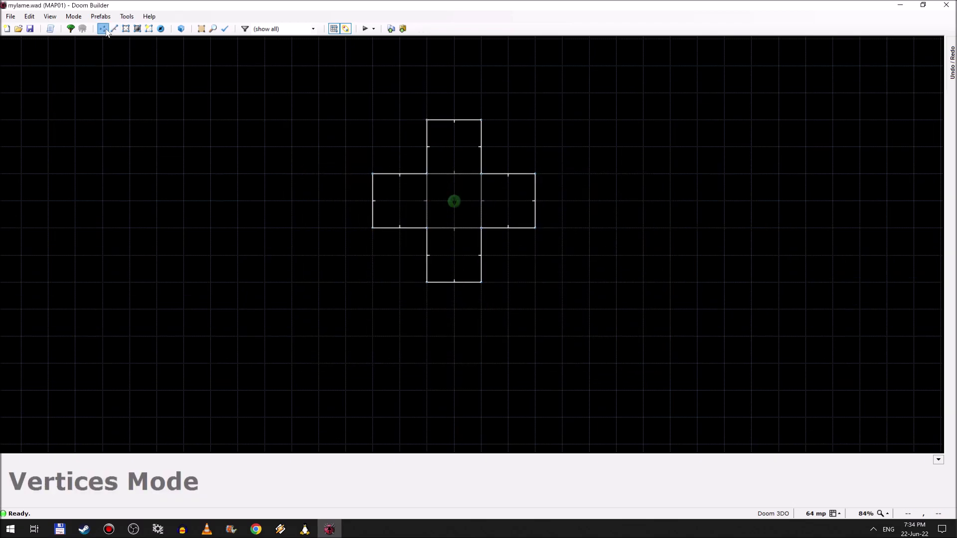
pyautogui.press('Up')
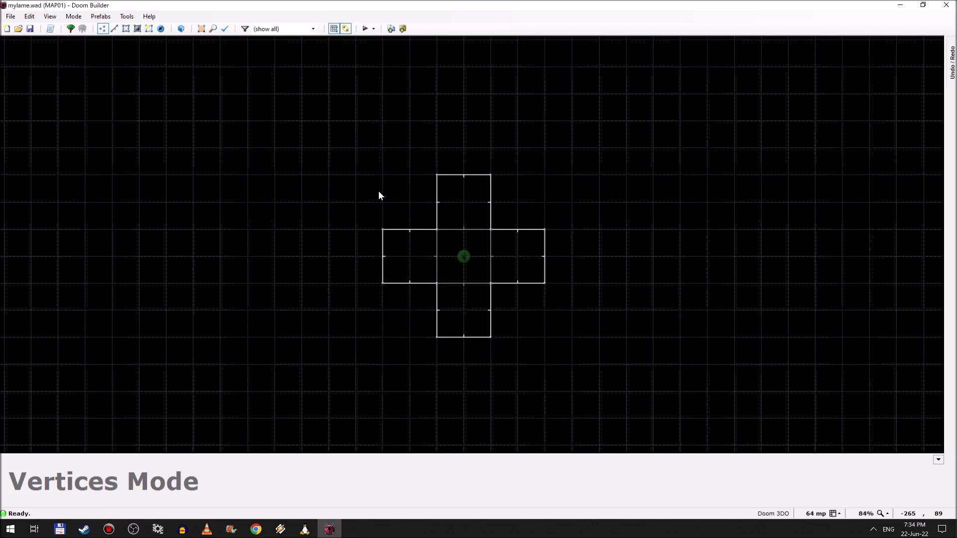
pyautogui.press(']')
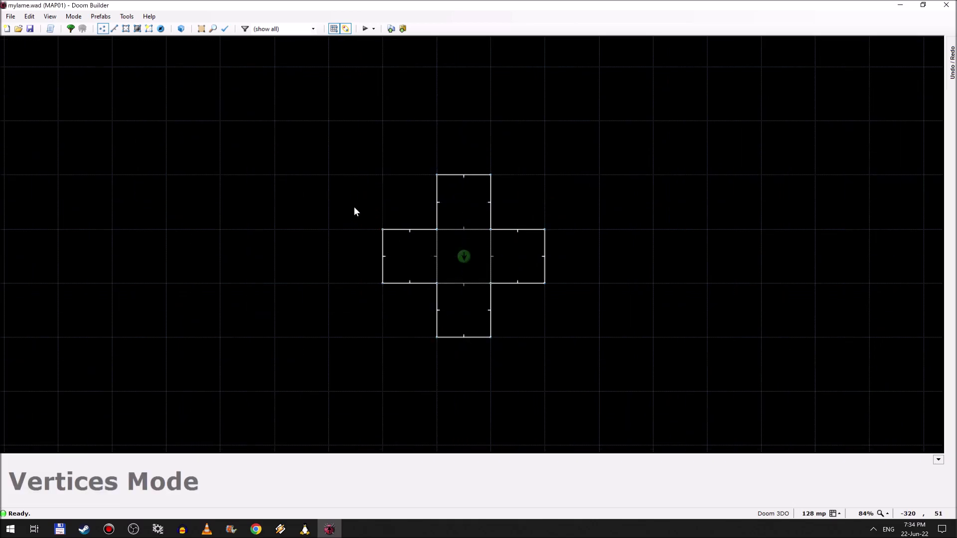
pyautogui.moveTo(348, 198); pyautogui.dragTo(398, 315)
pyautogui.moveTo(381, 229); pyautogui.dragTo(269, 235)
pyautogui.moveTo(426, 140); pyautogui.dragTo(505, 198)
pyautogui.moveTo(435, 174); pyautogui.dragTo(429, 68)
# - Lengthen the east and south corridors by moving their end vertices outward two grid cells each
pyautogui.moveTo(513, 207); pyautogui.dragTo(596, 352)
pyautogui.moveTo(556, 241); pyautogui.dragTo(644, 245)
pyautogui.click(492, 335)
pyautogui.moveTo(515, 329); pyautogui.dragTo(383, 380)
pyautogui.moveTo(435, 336); pyautogui.dragTo(432, 436)
# - Set the central square sector's special effect to 64 Distort
pyautogui.click(126, 29)
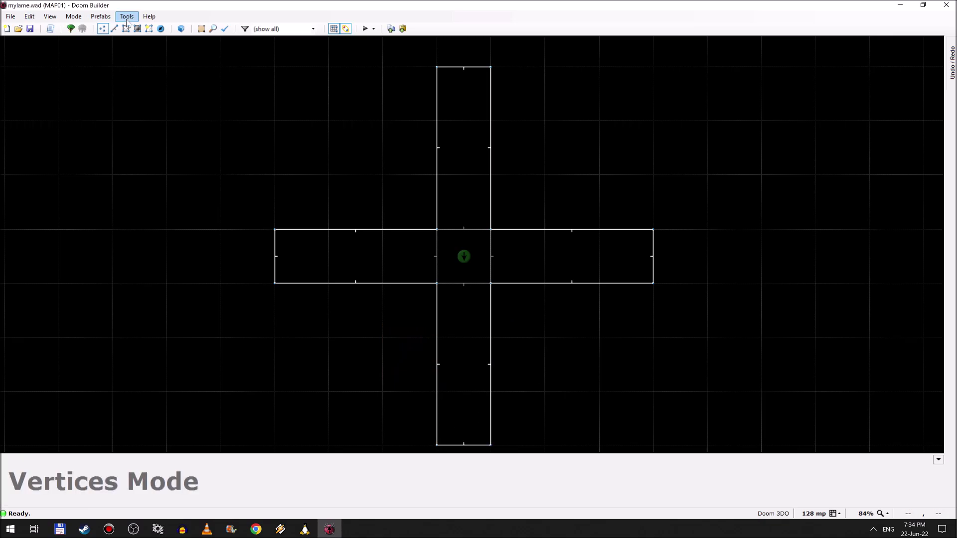
pyautogui.scroll(4, 449, 249)
pyautogui.rightClick(445, 250)
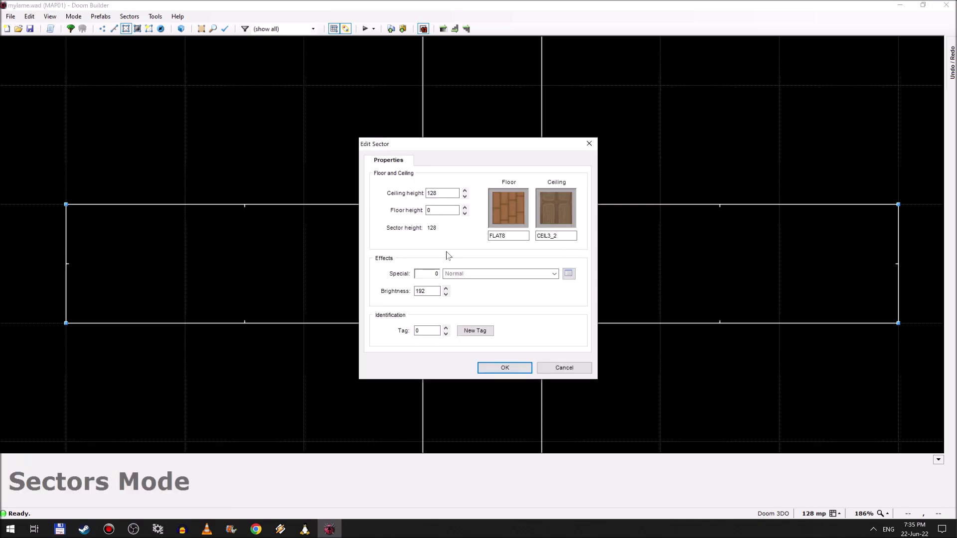
pyautogui.click(554, 274)
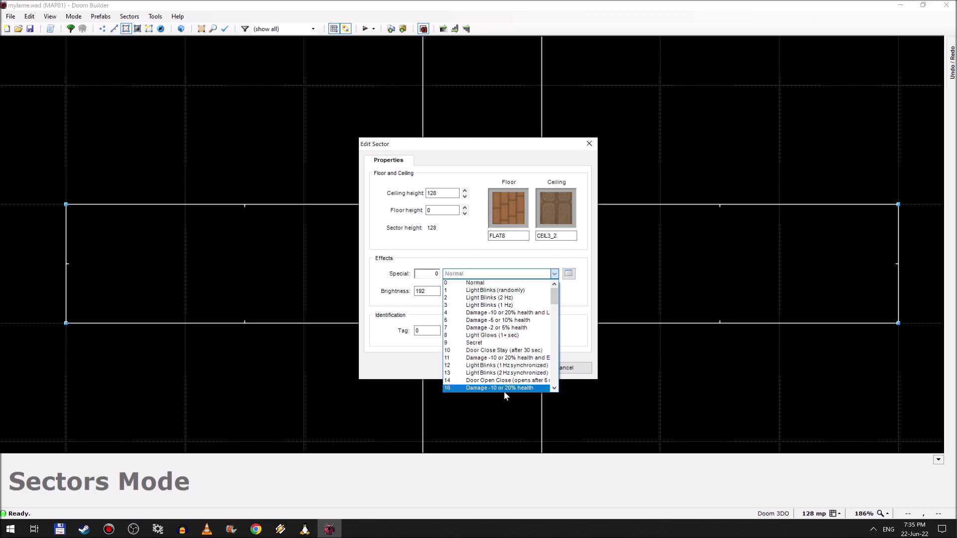
pyautogui.scroll(-3, 504, 392)
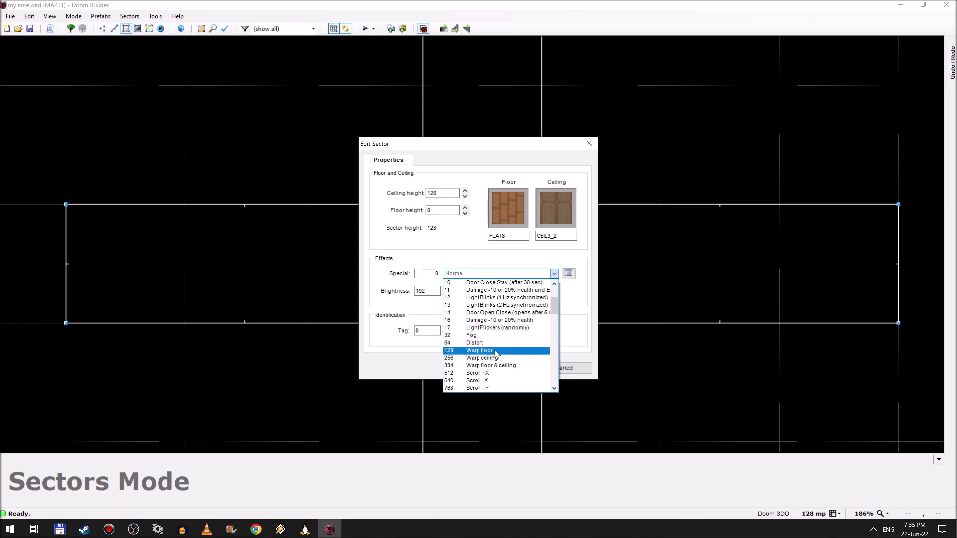
pyautogui.scroll(-1, 495, 353)
pyautogui.scroll(-1, 496, 353)
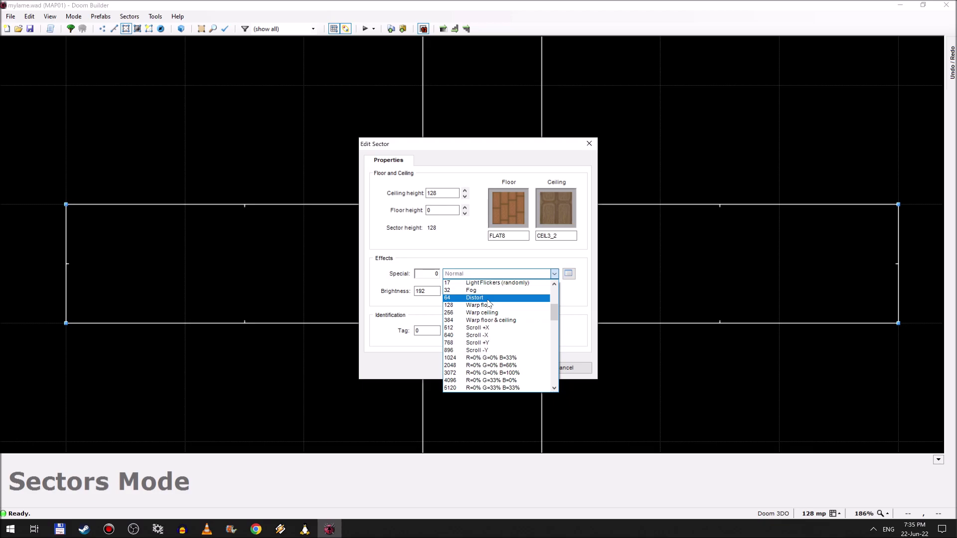
pyautogui.click(488, 299)
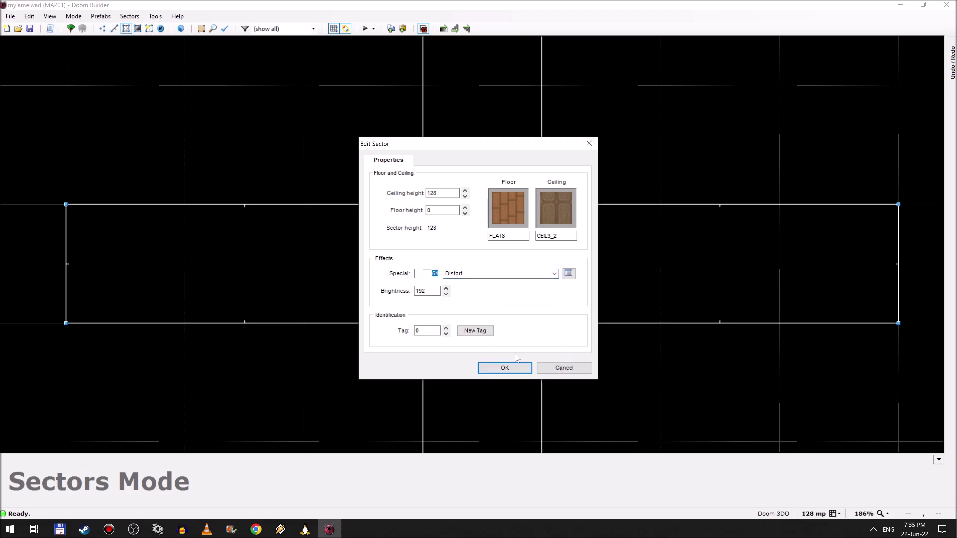
pyautogui.click(504, 368)
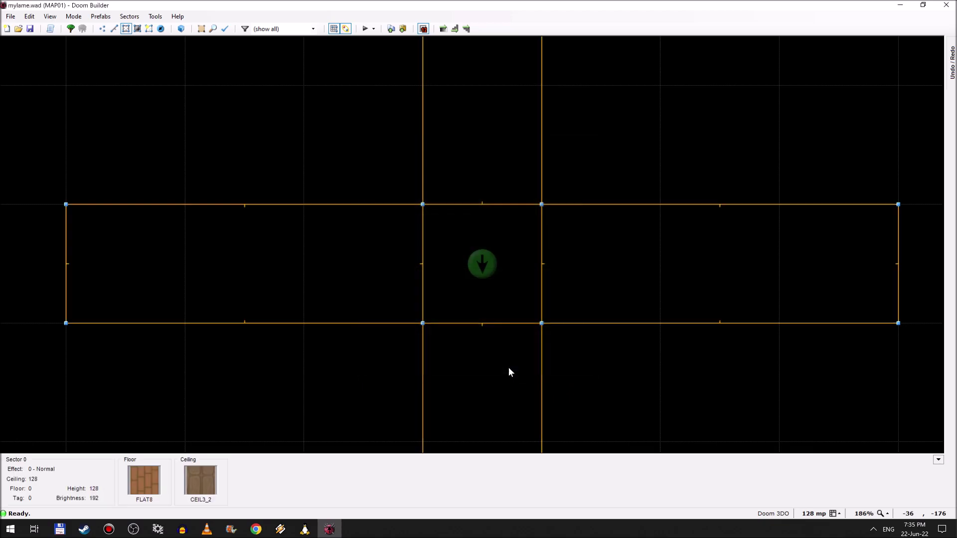
# - Change the central sector's floor flat to FWATER1
pyautogui.rightClick(470, 249)
pyautogui.click(500, 210)
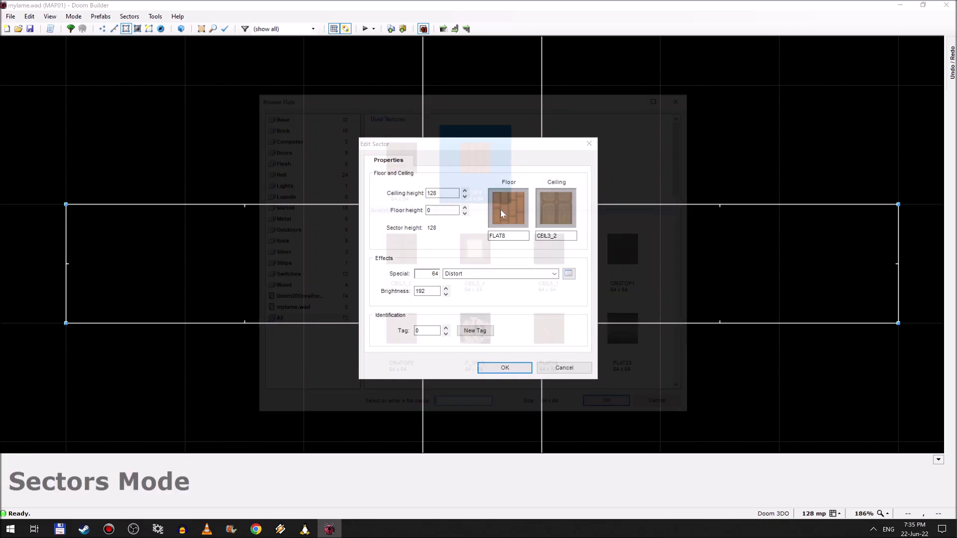
pyautogui.scroll(-5, 500, 273)
pyautogui.scroll(-3, 503, 276)
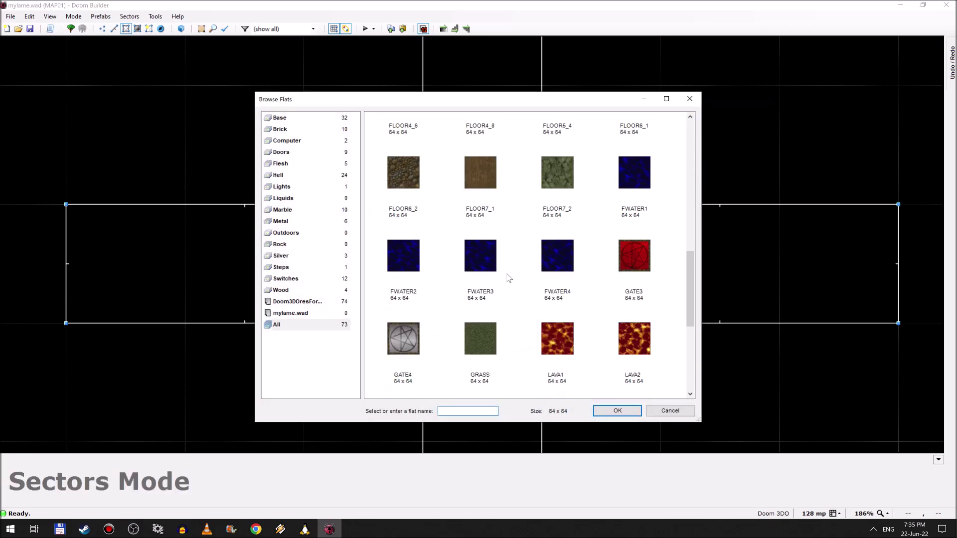
pyautogui.scroll(-5, 514, 298)
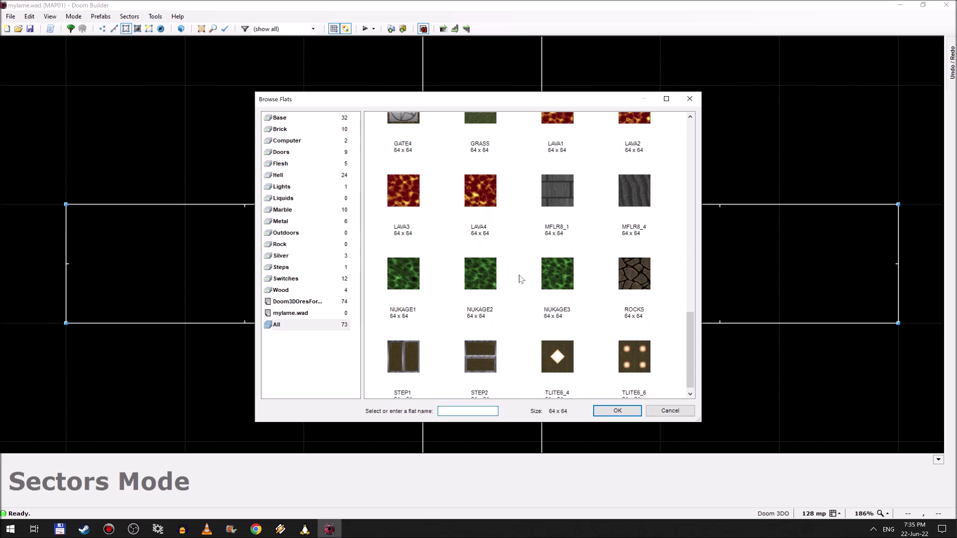
pyautogui.scroll(5, 516, 293)
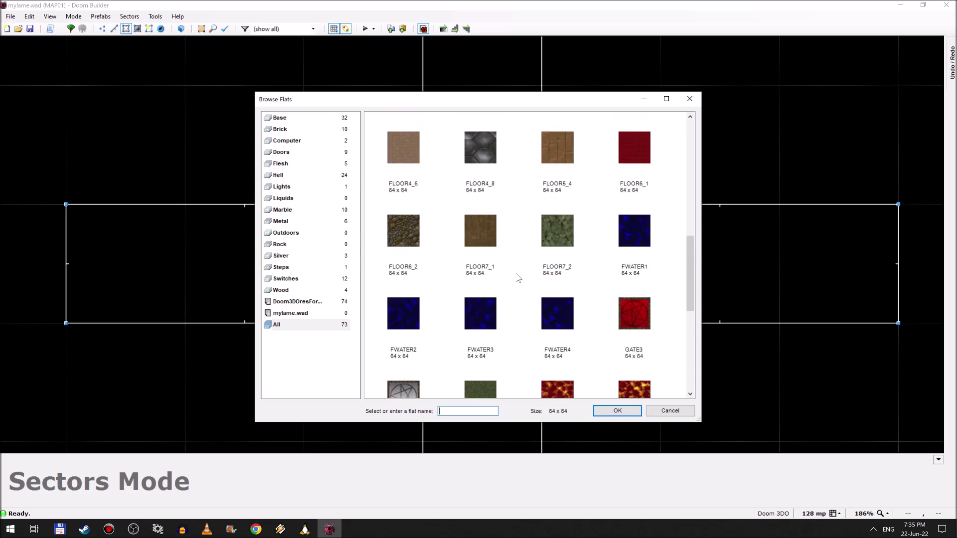
pyautogui.doubleClick(634, 229)
pyautogui.click(499, 368)
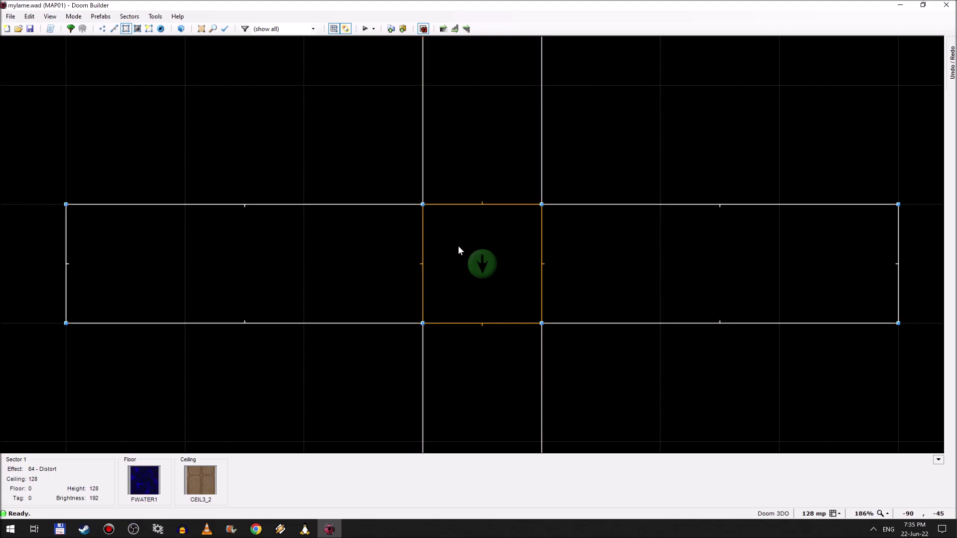
# - Review the central sector's properties and lower its water floor to -16 in the 3D view
pyautogui.rightClick(458, 246)
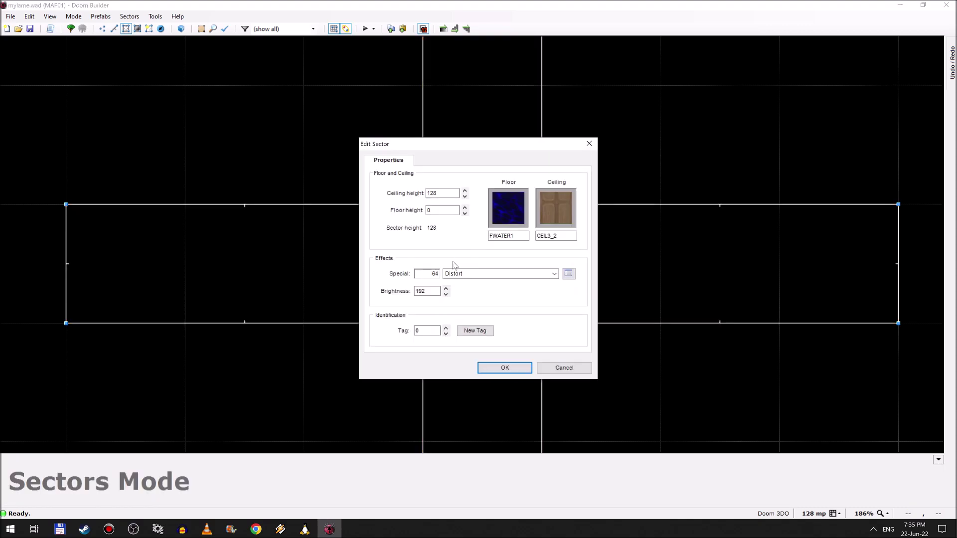
pyautogui.click(499, 369)
pyautogui.press('w')
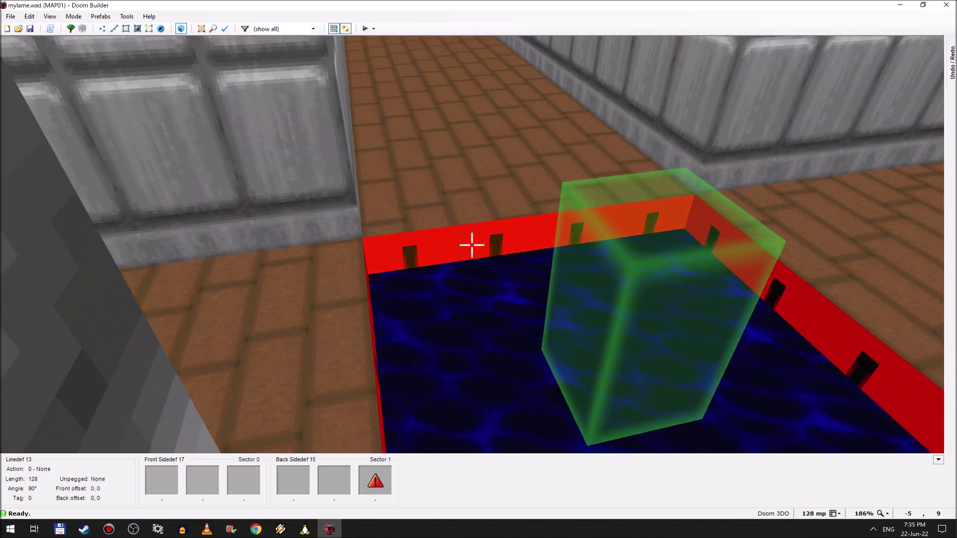
# - Assign the BROWN1 texture to the back side's lower part of one linedef bordering the water pit
pyautogui.rightClick(471, 245)
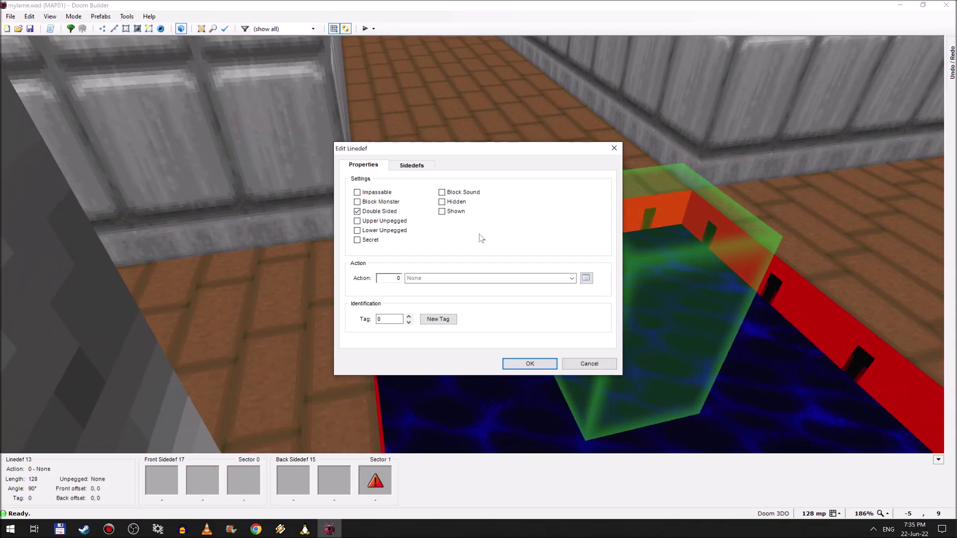
pyautogui.click(420, 169)
pyautogui.click(582, 301)
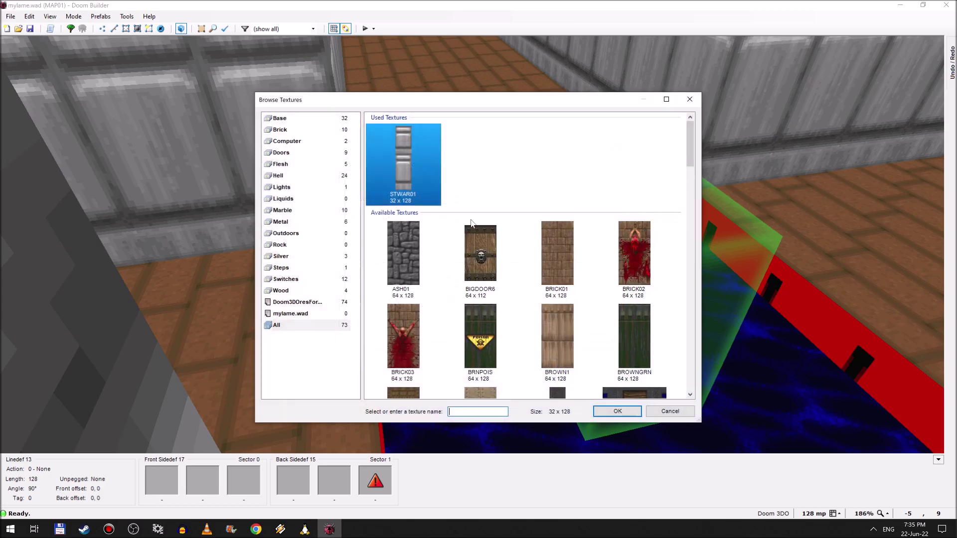
pyautogui.scroll(-3, 518, 259)
pyautogui.doubleClick(555, 189)
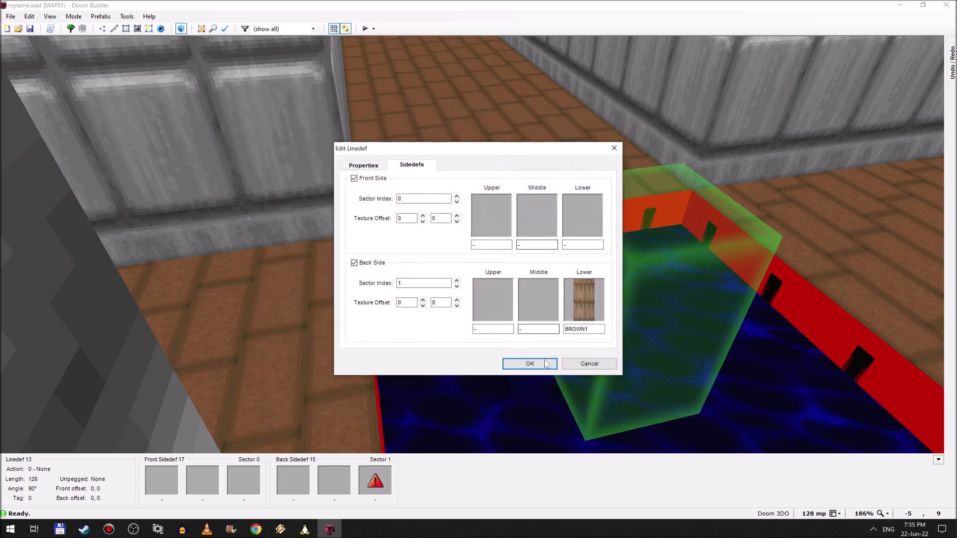
pyautogui.click(528, 360)
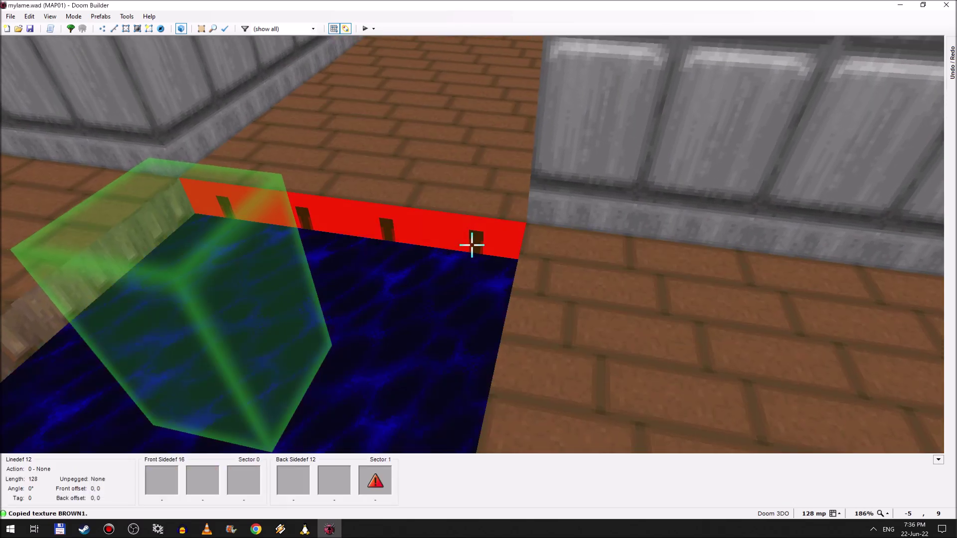
# - Apply the copied BROWN1 texture to the remaining untextured edges of the water pit and auto-align the textures
pyautogui.keyDown('ctrl'); pyautogui.keyDown('shift'); pyautogui.click(471, 245); pyautogui.keyUp('shift'); pyautogui.keyUp('ctrl')
pyautogui.press('a')
pyautogui.press('s')
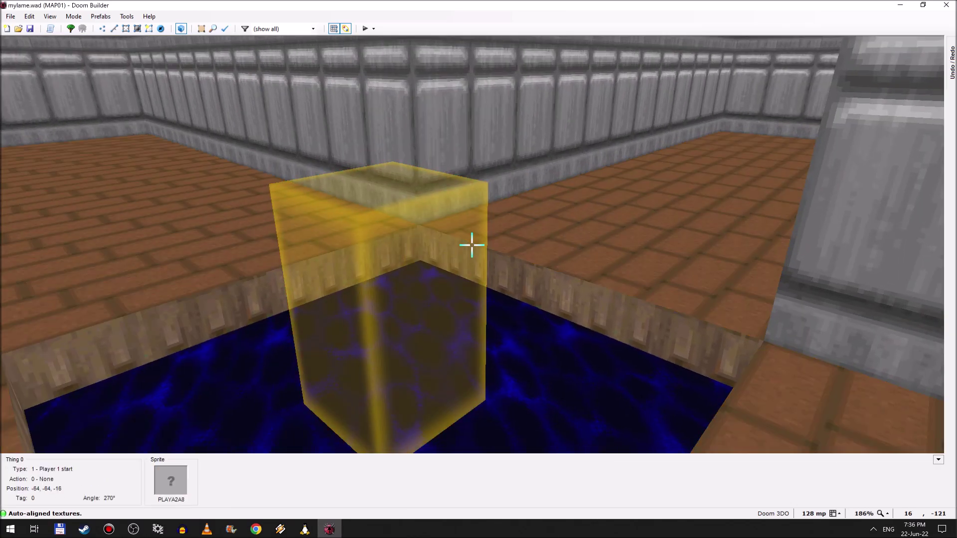
# - Back in the 2D map, use a 64 mp grid to move the Player 1 start near the north corridor's far end
pyautogui.press('q')
pyautogui.scroll(-2, 570, 329)
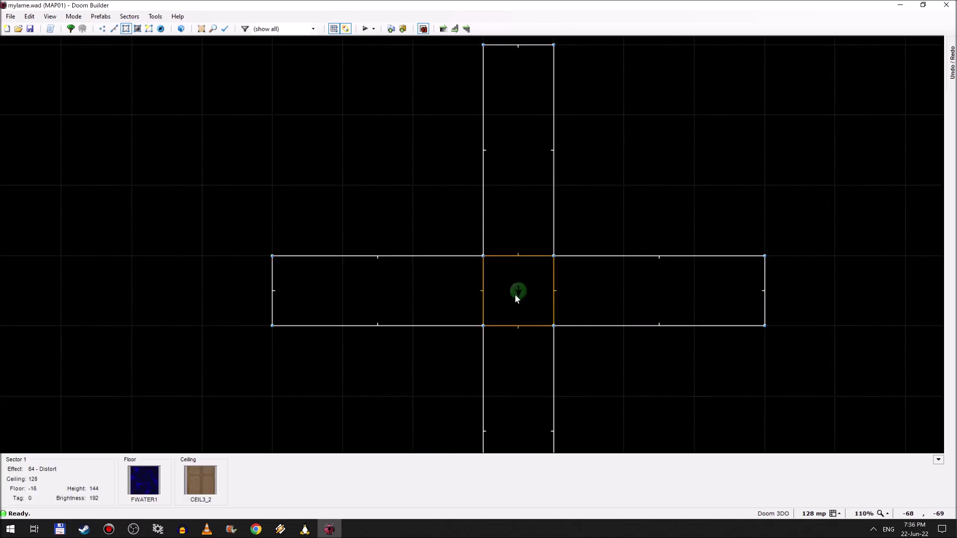
pyautogui.click(160, 28)
pyautogui.press('[')
pyautogui.moveTo(522, 296); pyautogui.dragTo(530, 225)
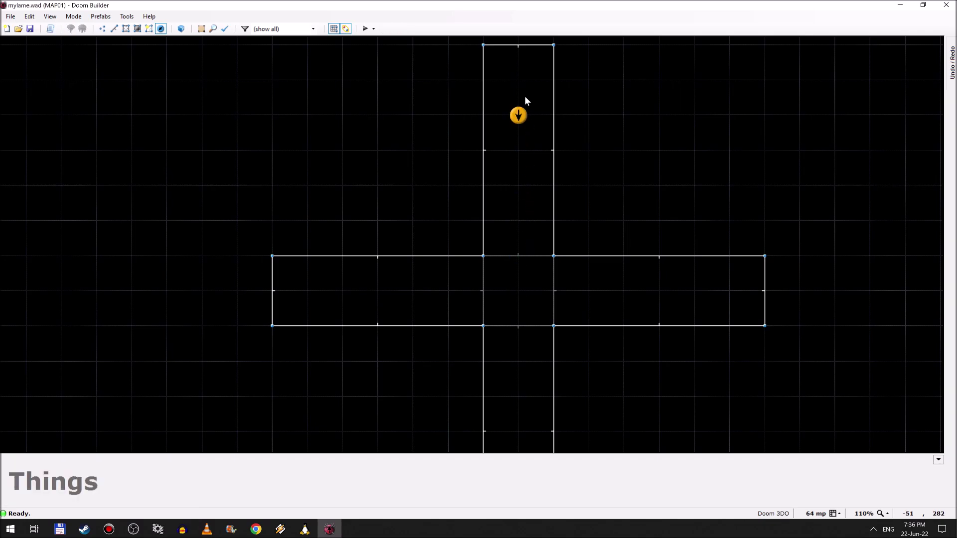
pyautogui.moveTo(526, 104); pyautogui.dragTo(523, 73)
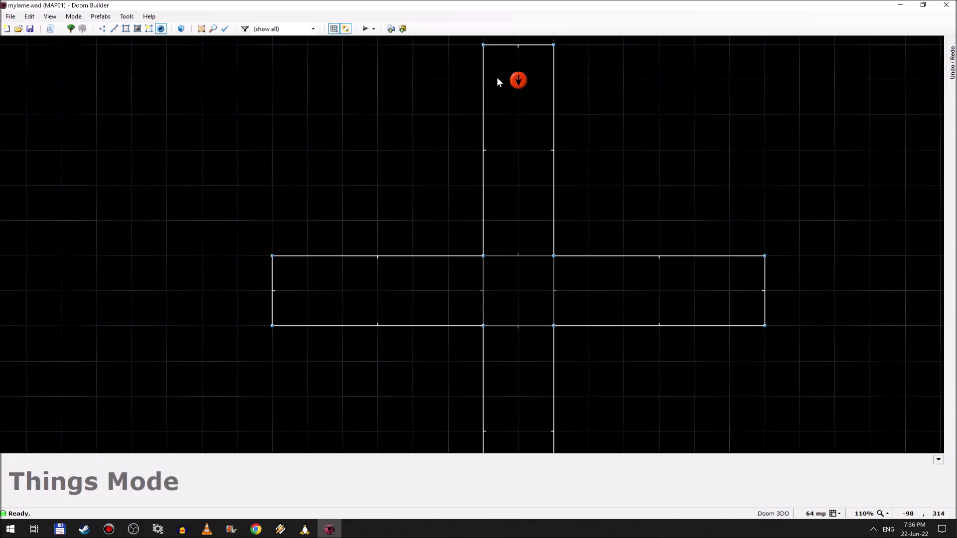
# - Set the Player 1 start's angle to 90 so it faces north
pyautogui.rightClick(518, 85)
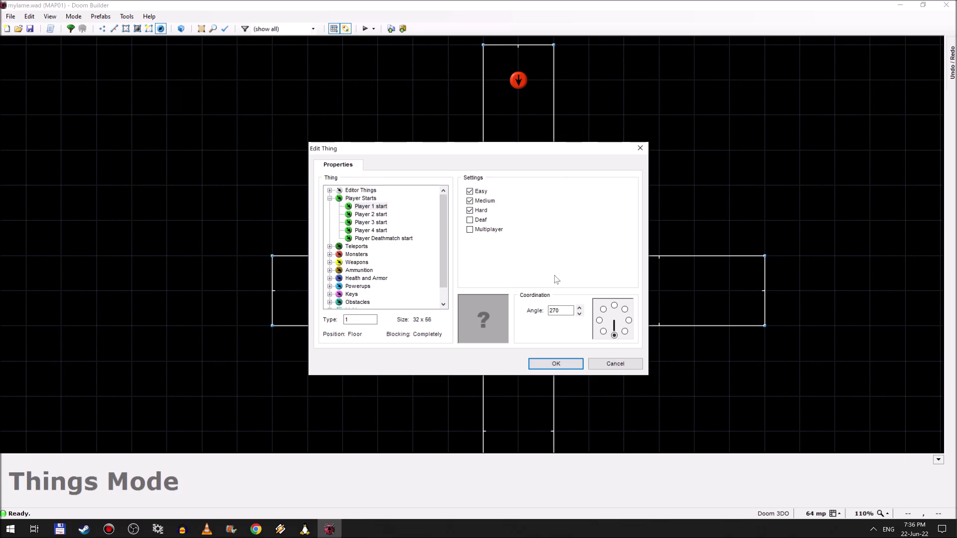
pyautogui.click(613, 305)
pyautogui.click(555, 364)
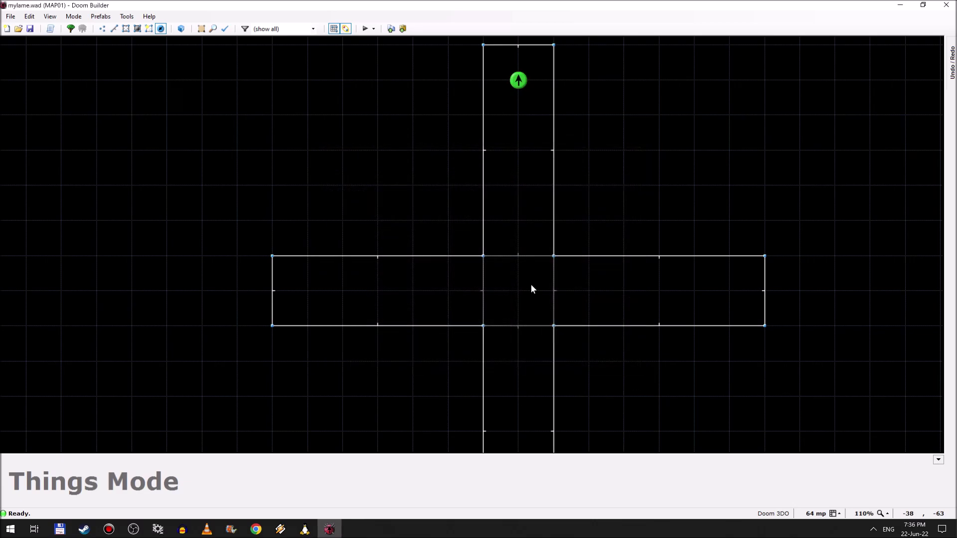
# - Place a Shotgun thing in the north corridor, two 64 mp grid cells south of the Player 1 start
pyautogui.rightClick(518, 149)
pyautogui.click(369, 198)
pyautogui.press('Left')
pyautogui.press('Down')
pyautogui.press('Down')
pyautogui.press('Down')
pyautogui.press('Right')
pyautogui.press('Down')
pyautogui.press('Down')
pyautogui.press('Down')
pyautogui.press('Down')
pyautogui.press('Down')
pyautogui.press('Down')
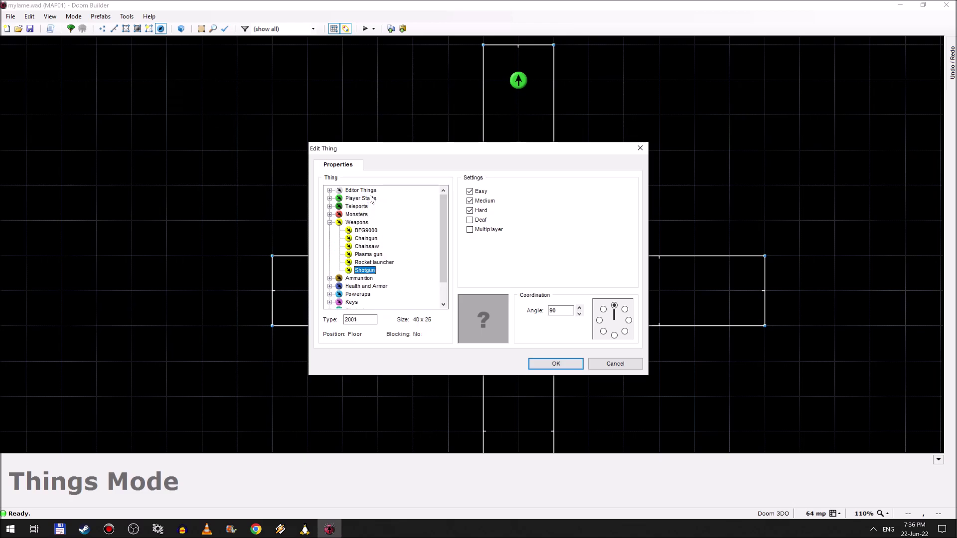
pyautogui.click(548, 363)
# - Insert another thing one grid cell south of the shotgun and change it to an ammunition box
pyautogui.press('Insert')
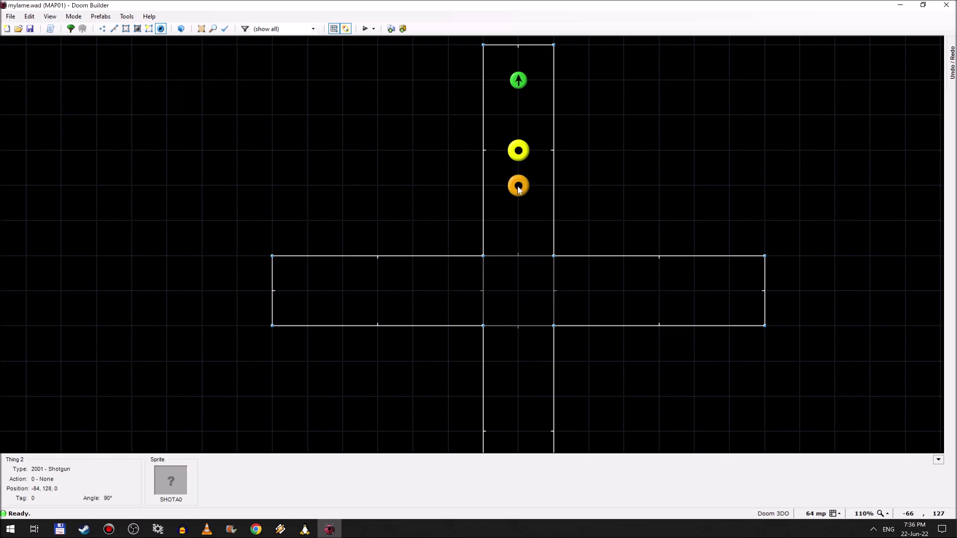
pyautogui.rightClick(519, 191)
pyautogui.press('Left')
pyautogui.press('Left')
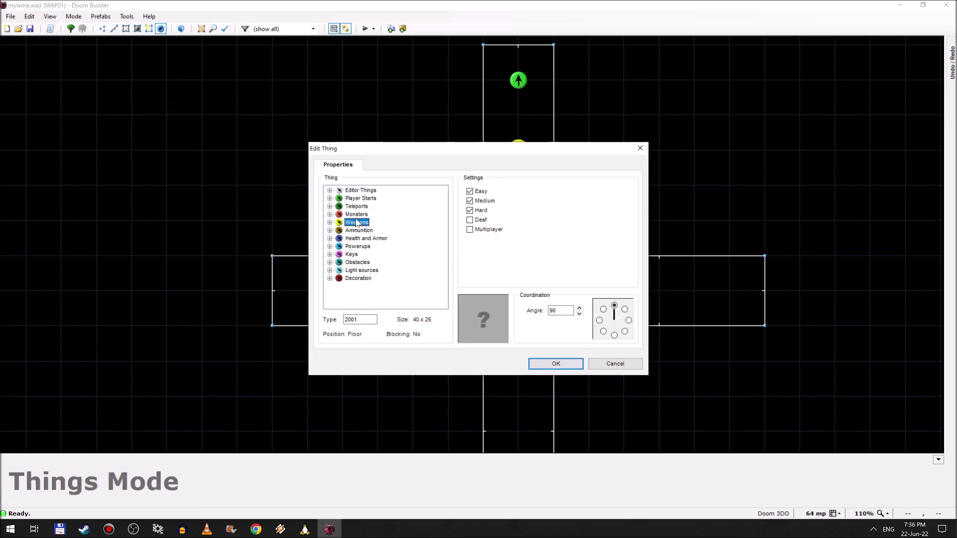
pyautogui.press('Down')
pyautogui.press('Right')
pyautogui.press('Down')
pyautogui.press('Down')
pyautogui.press('Down')
pyautogui.press('Down')
pyautogui.press('Down')
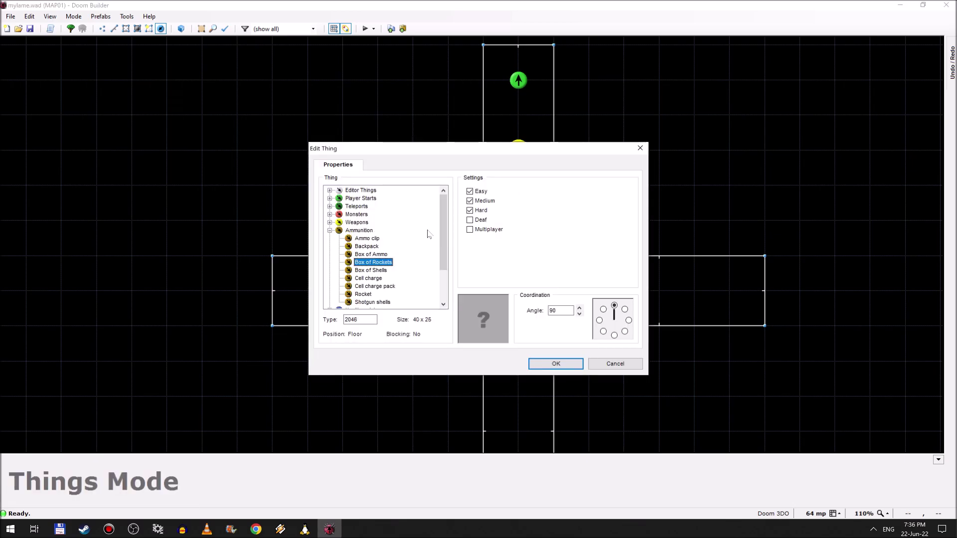
pyautogui.press('Return')
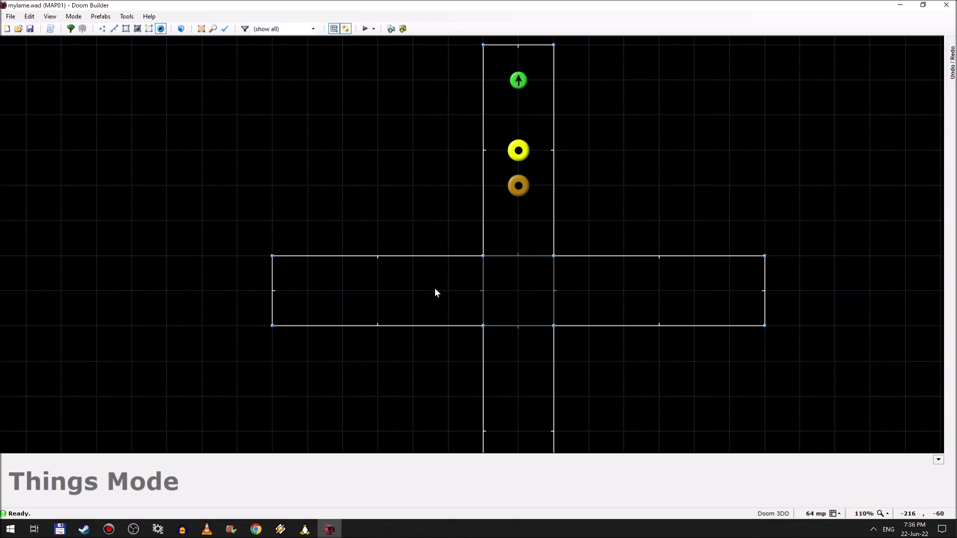
# - Draw dividing lines across the west and east corridors, each 128 units away from the central water sector
pyautogui.click(126, 29)
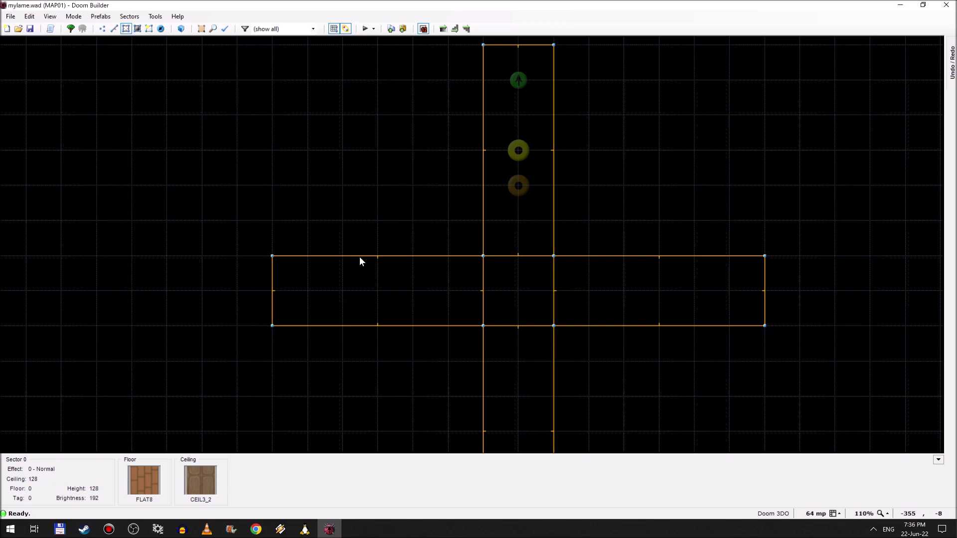
pyautogui.moveTo(417, 249); pyautogui.dragTo(422, 322, button='right')
pyautogui.moveTo(627, 327); pyautogui.dragTo(630, 243, button='right')
pyautogui.press('s')
pyautogui.press('Down')
pyautogui.press('Up')
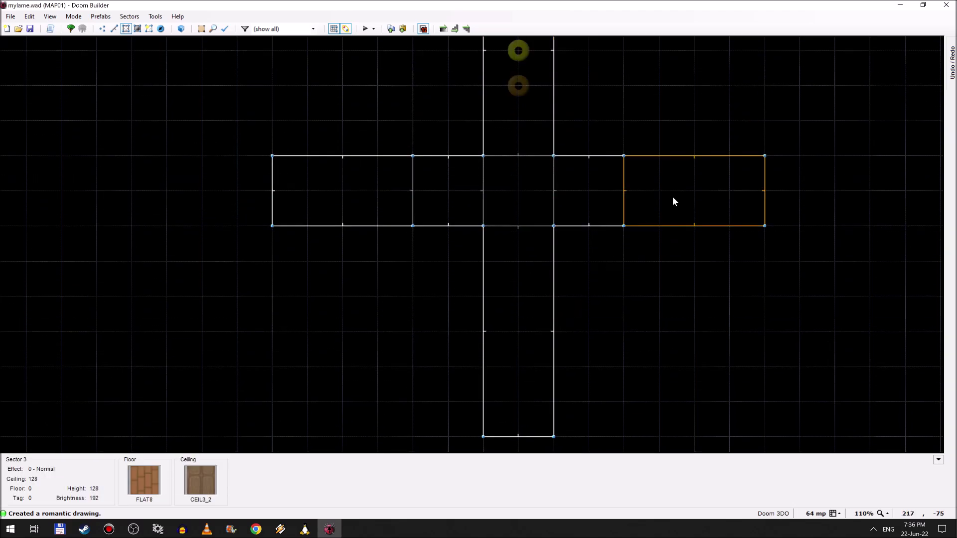
# - Set the west corridor's end sector to the special effect 128, Warp floor
pyautogui.click(346, 191)
pyautogui.rightClick(347, 191)
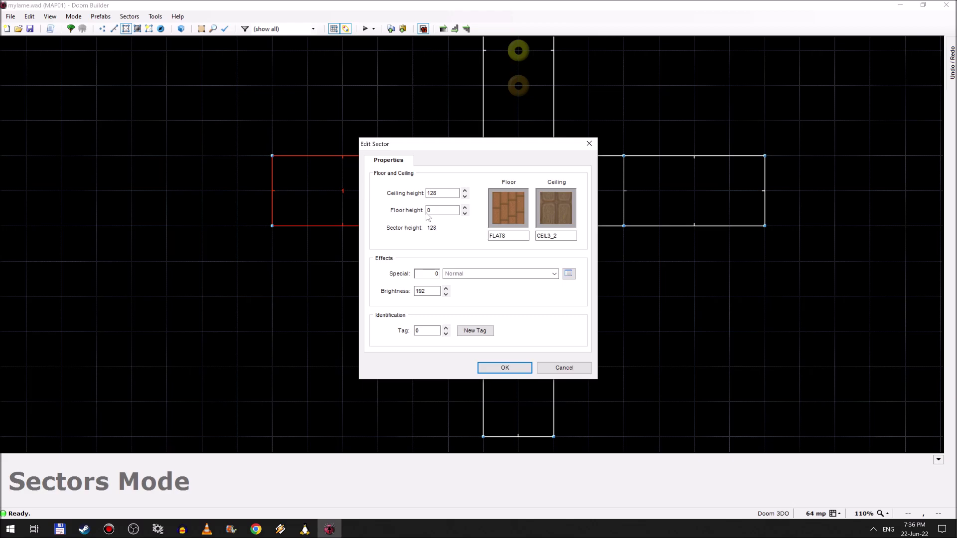
pyautogui.click(568, 274)
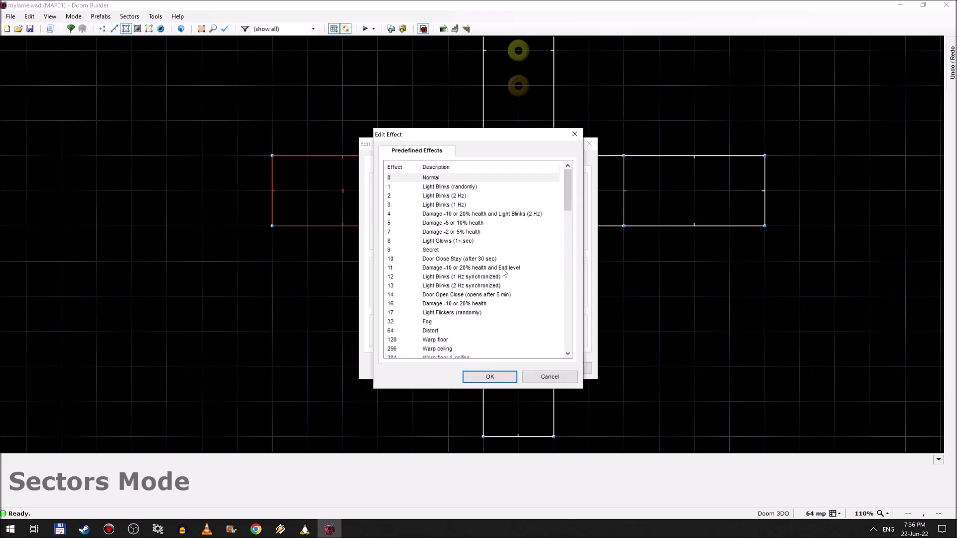
pyautogui.scroll(-4, 504, 270)
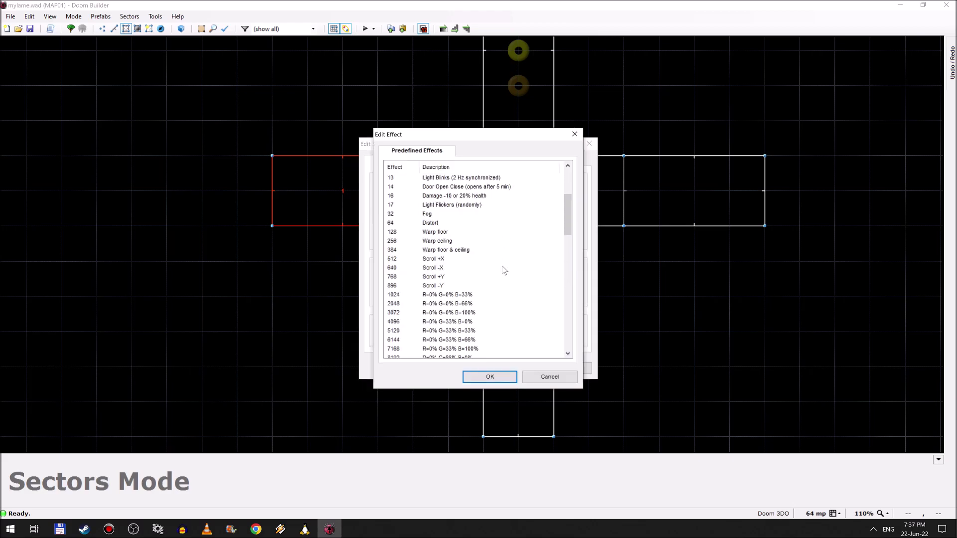
pyautogui.click(437, 235)
pyautogui.click(491, 377)
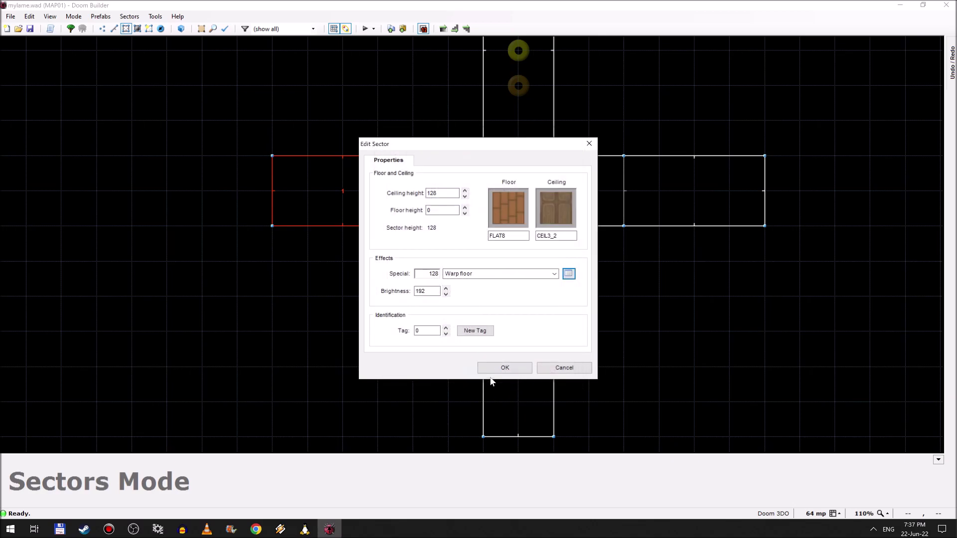
pyautogui.click(510, 369)
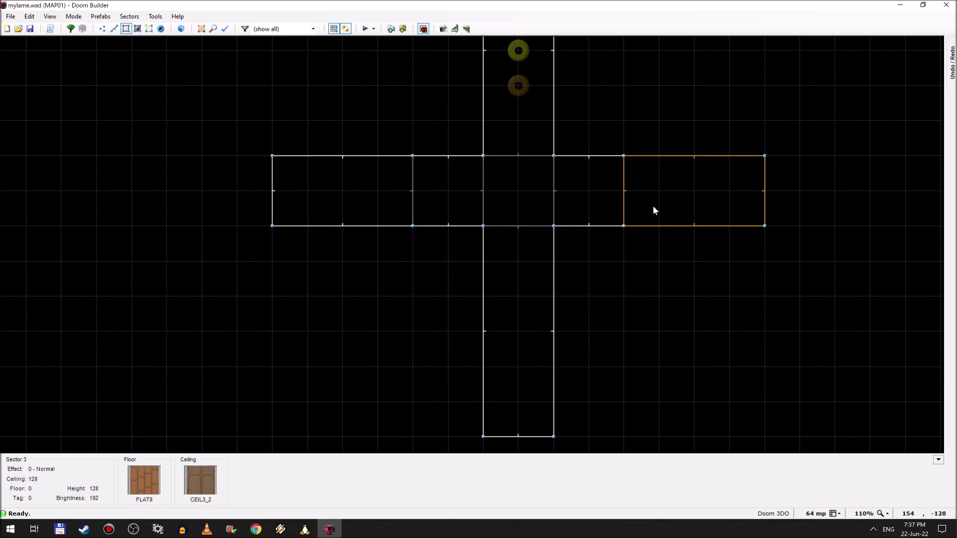
# - Set the east corridor's end sector to the special effect 256, Warp ceiling
pyautogui.rightClick(665, 200)
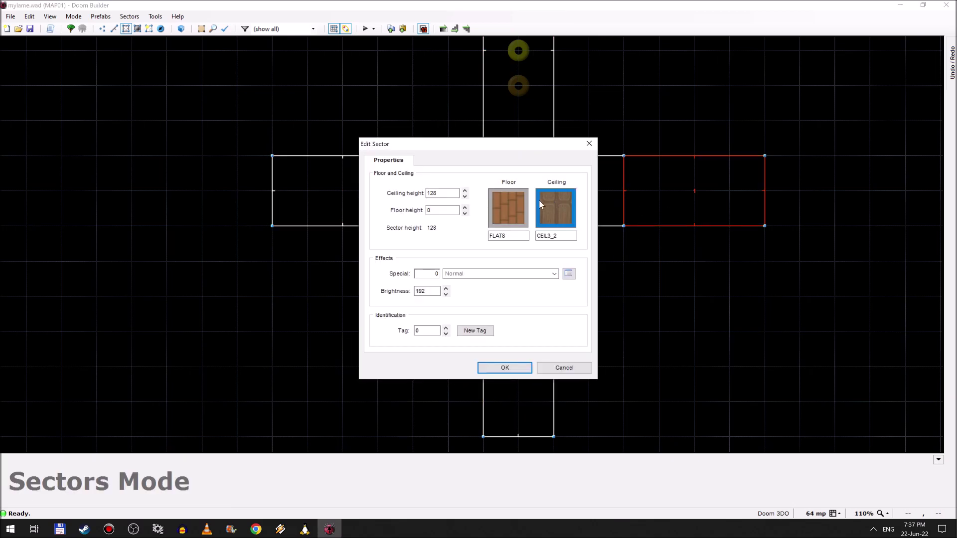
pyautogui.click(553, 274)
pyautogui.scroll(-2, 528, 315)
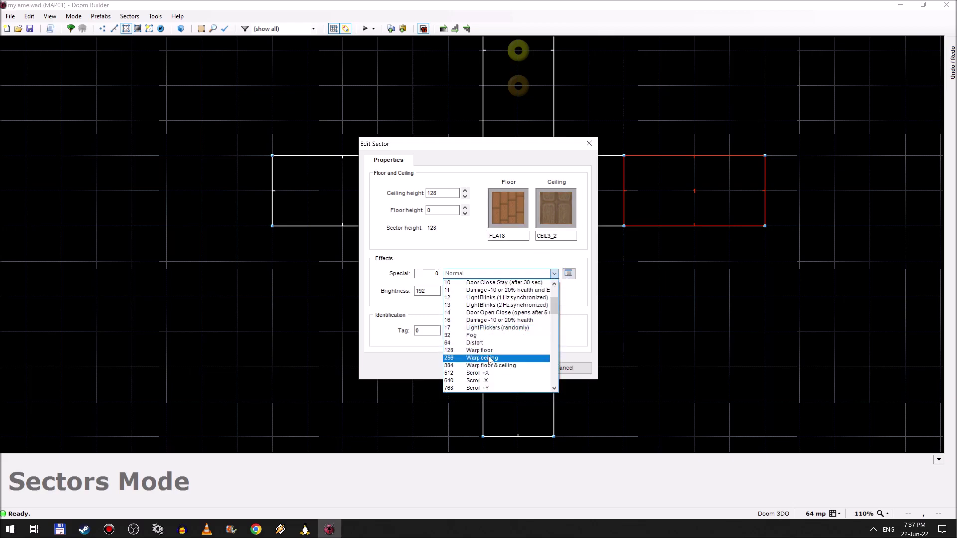
pyautogui.click(496, 366)
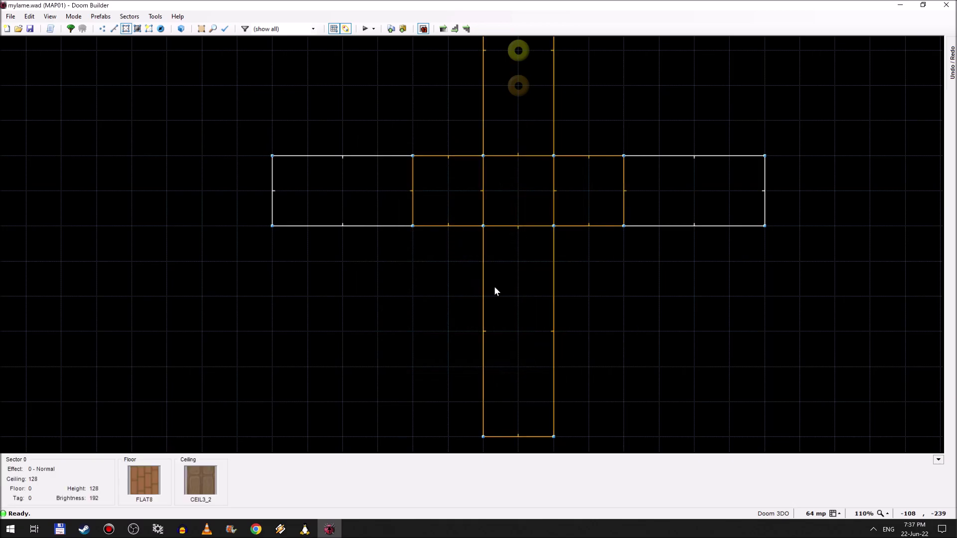
# - Redraw the 128-unit lines along the central water sector's edges to separate the surrounding corridor sectors
pyautogui.click(766, 275)
pyautogui.scroll(-3, 500, 318)
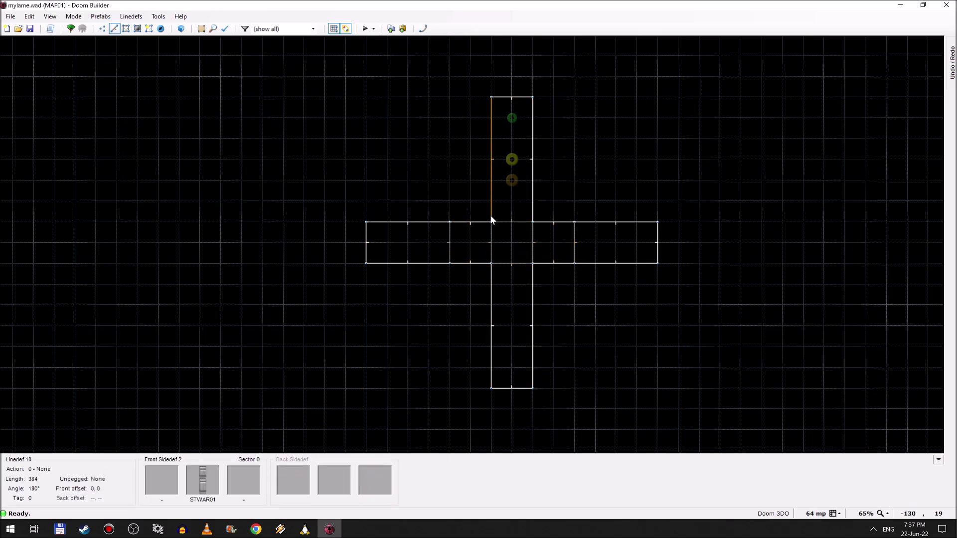
pyautogui.scroll(6, 487, 234)
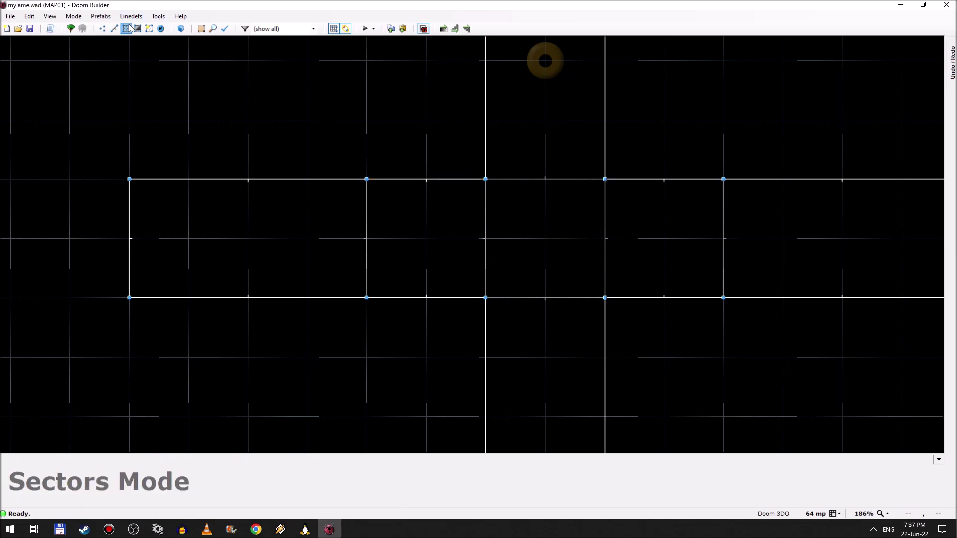
pyautogui.press('d')
pyautogui.click(479, 174)
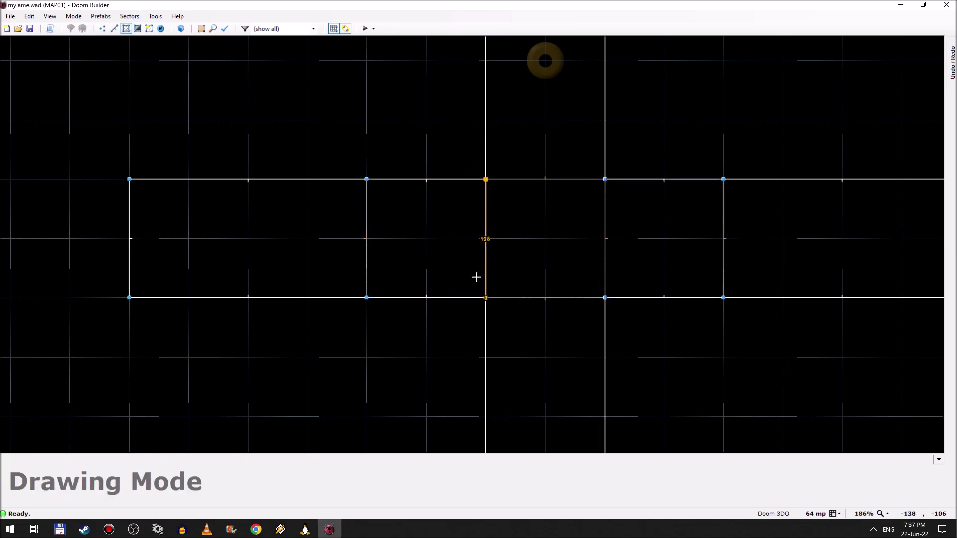
pyautogui.press('s')
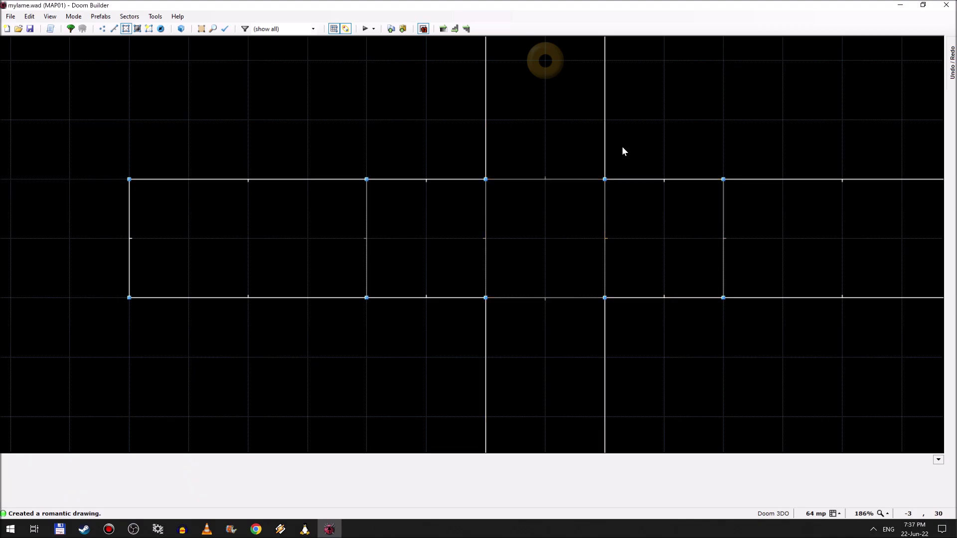
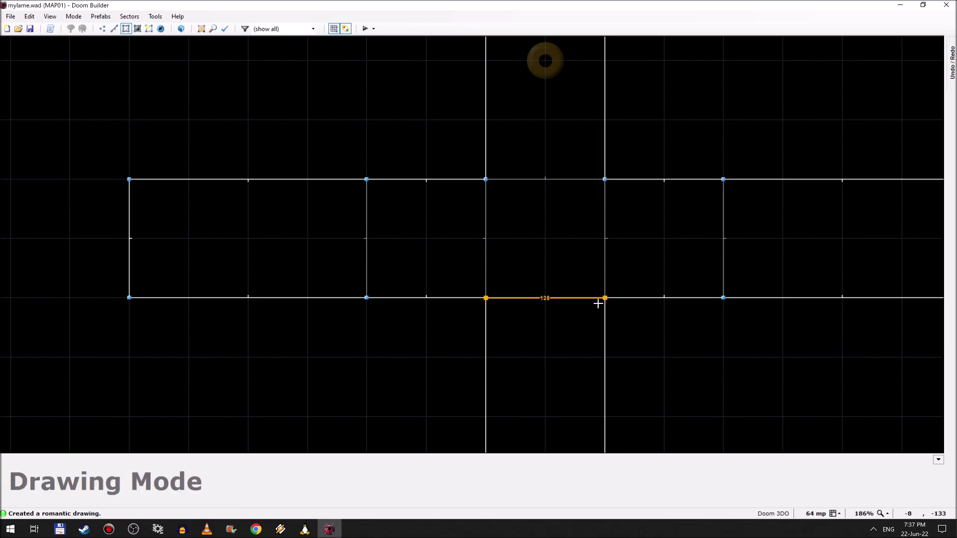
# - Divide the south corridor 128 units below the water sector and give its end sector effect 384, Warp floor & ceiling
pyautogui.scroll(-5, 529, 342)
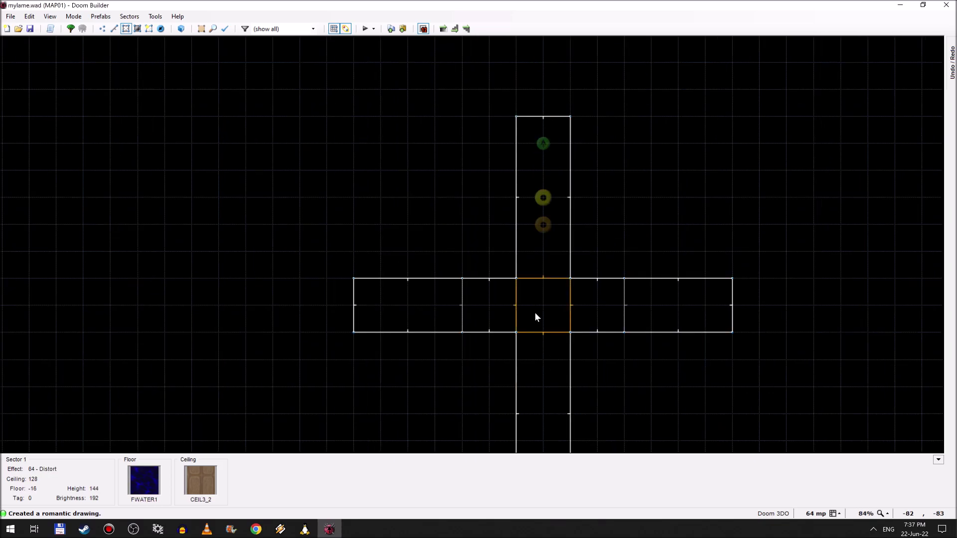
pyautogui.press('Down')
pyautogui.press('Down')
pyautogui.press('Down')
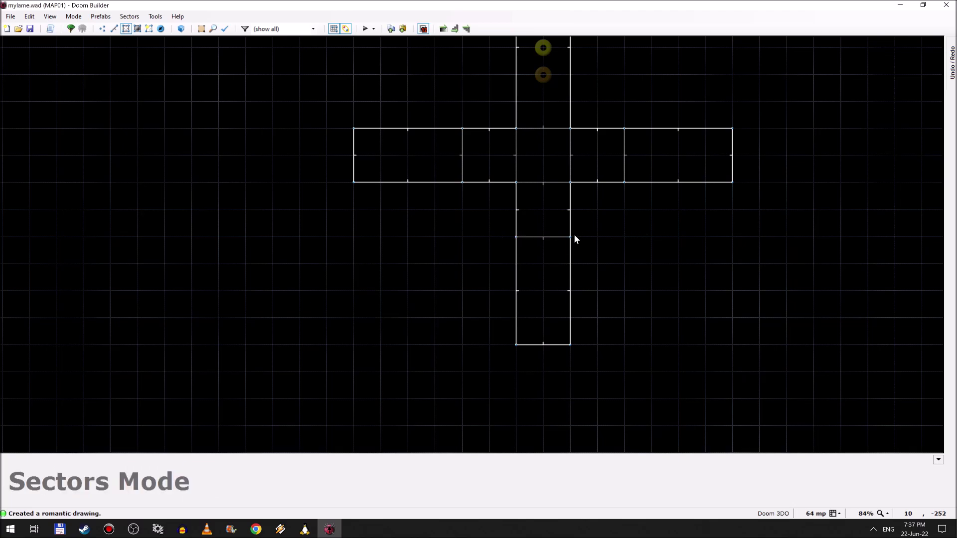
pyautogui.rightClick(549, 280)
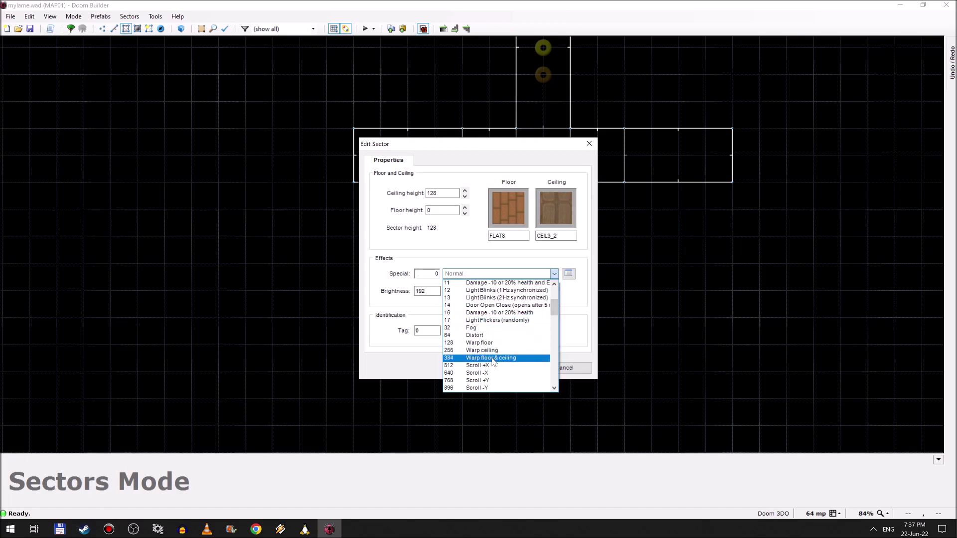
pyautogui.click(505, 369)
# - In the 3D view, raise the floor of the west Warp floor sector to 32 and lower its ceiling
pyautogui.press('w')
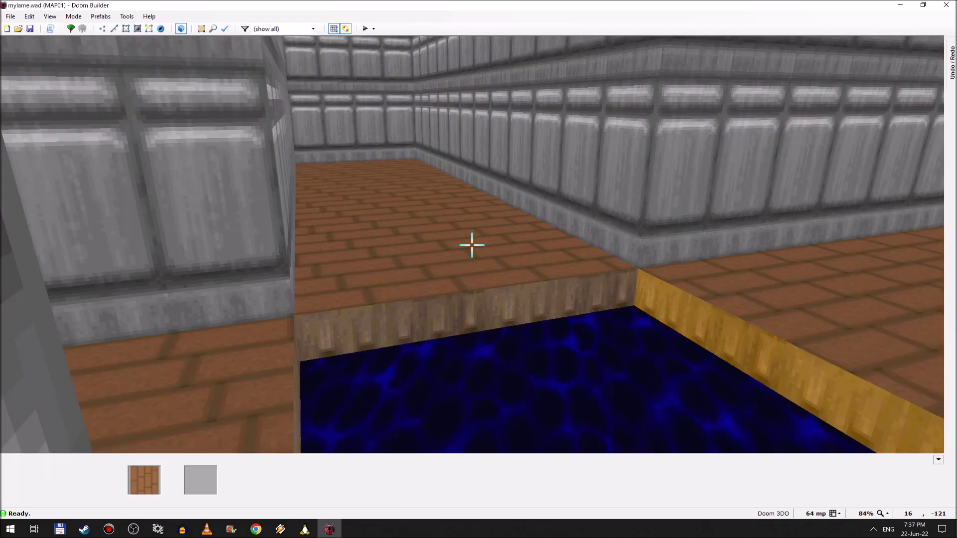
pyautogui.press('w')
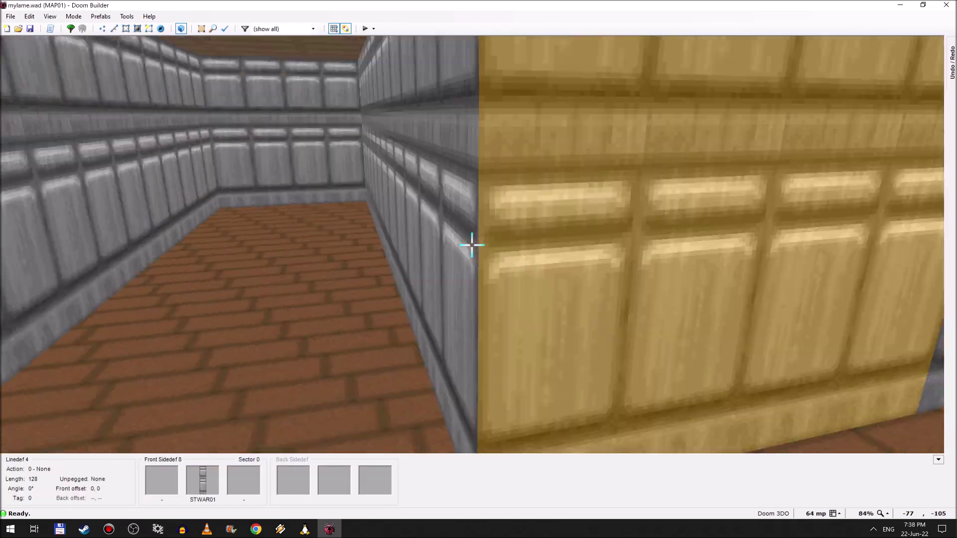
pyautogui.press('w')
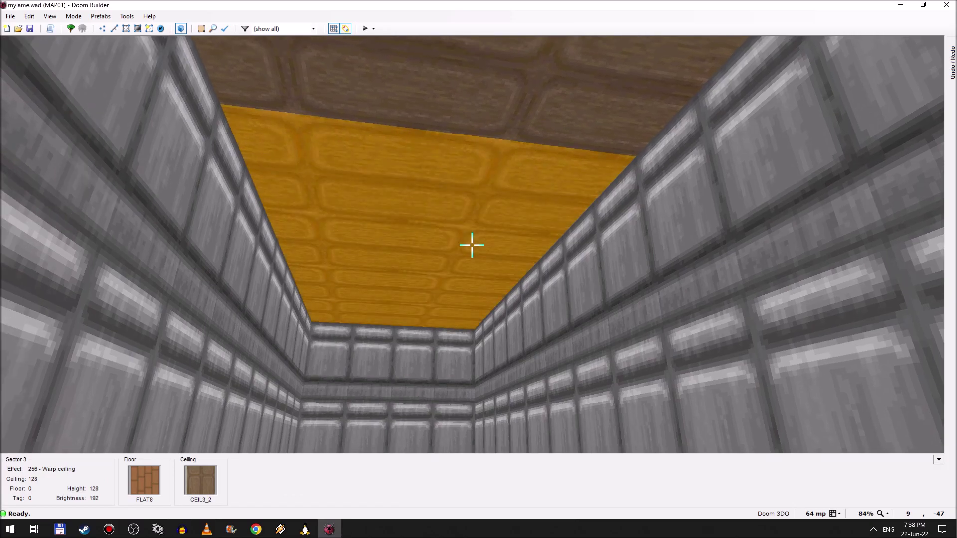
pyautogui.press('w')
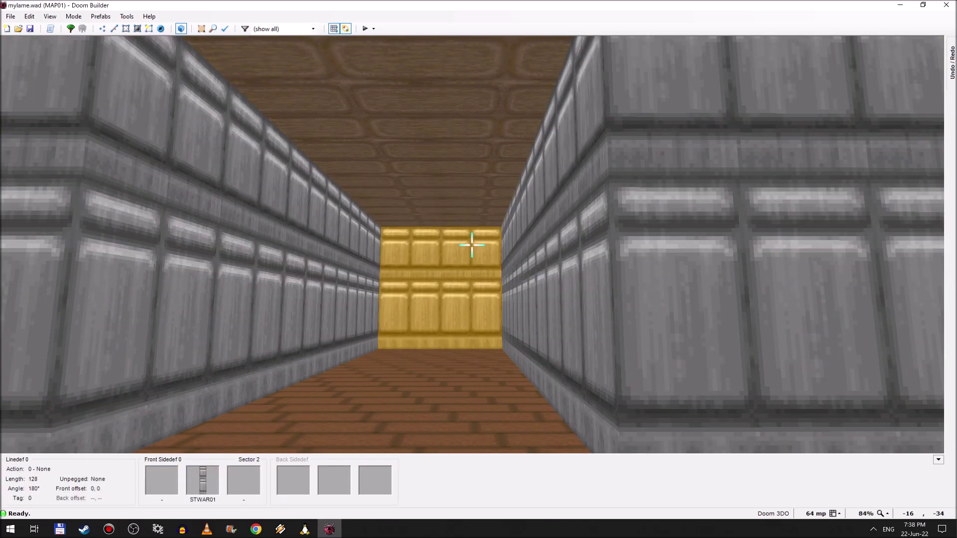
pyautogui.press('w')
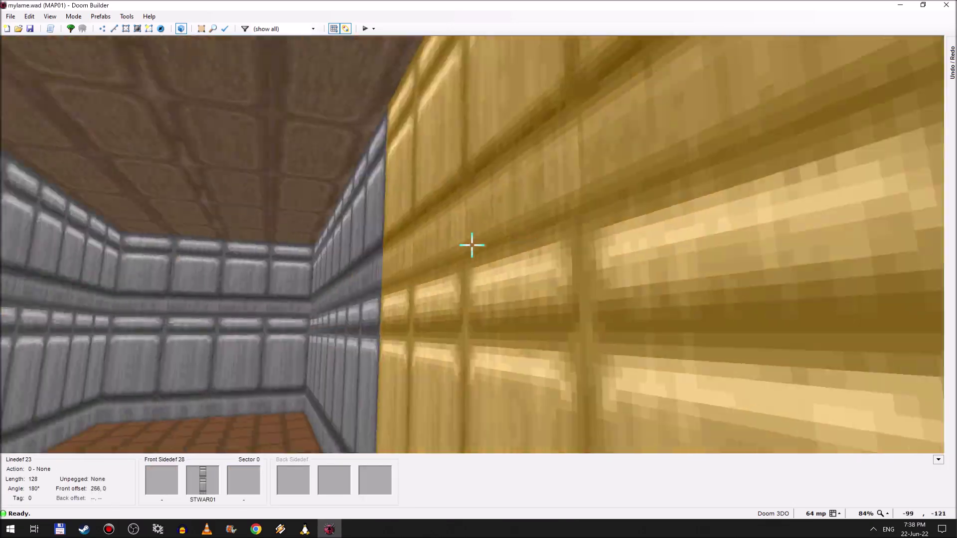
pyautogui.press('w')
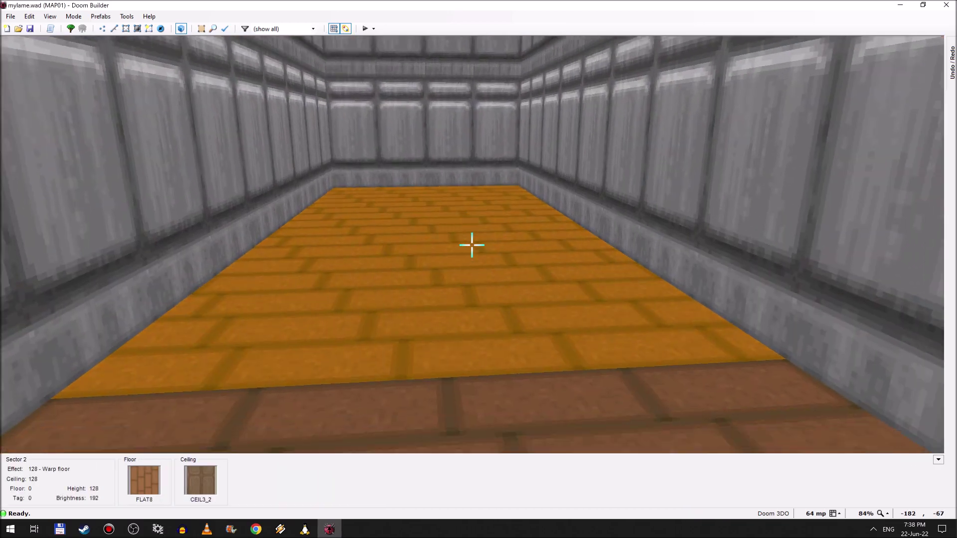
pyautogui.press('w')
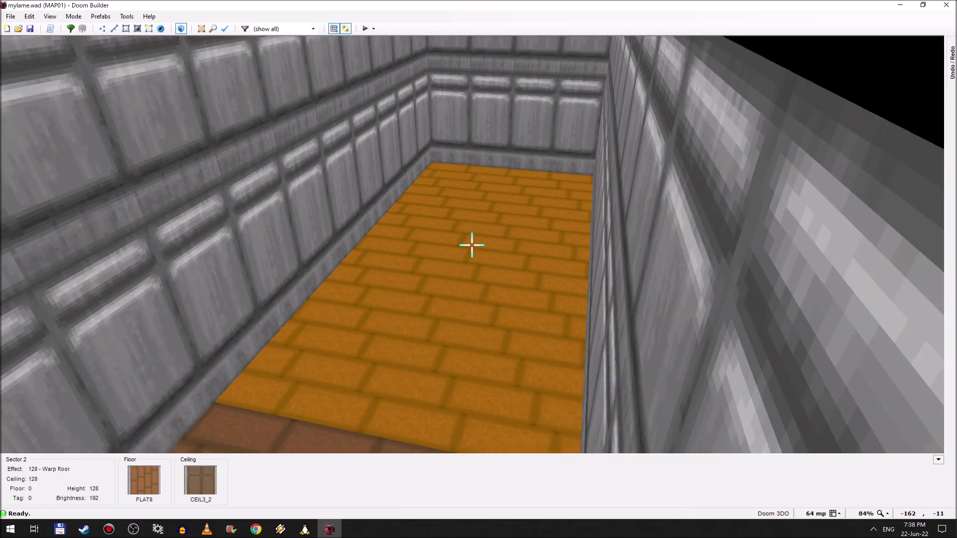
pyautogui.scroll(4, 471, 245)
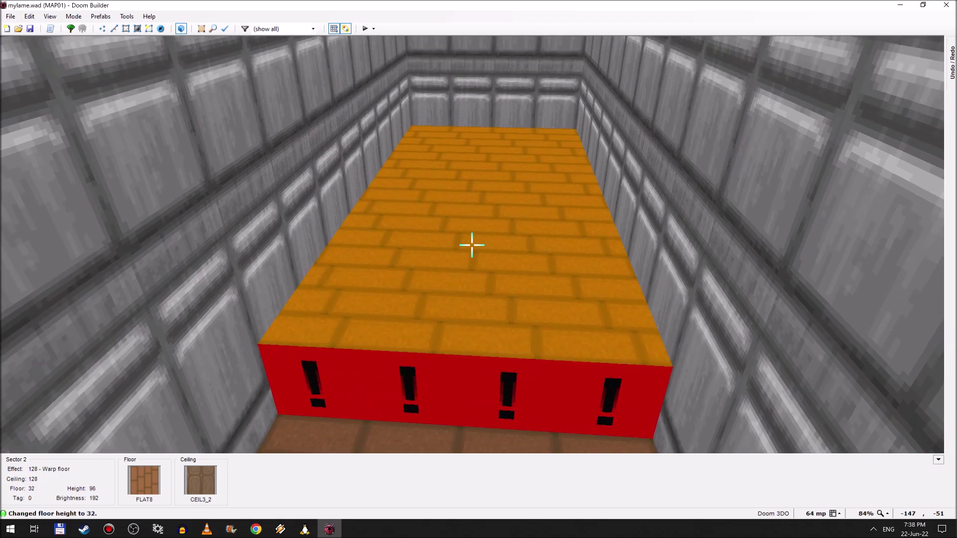
pyautogui.press('w')
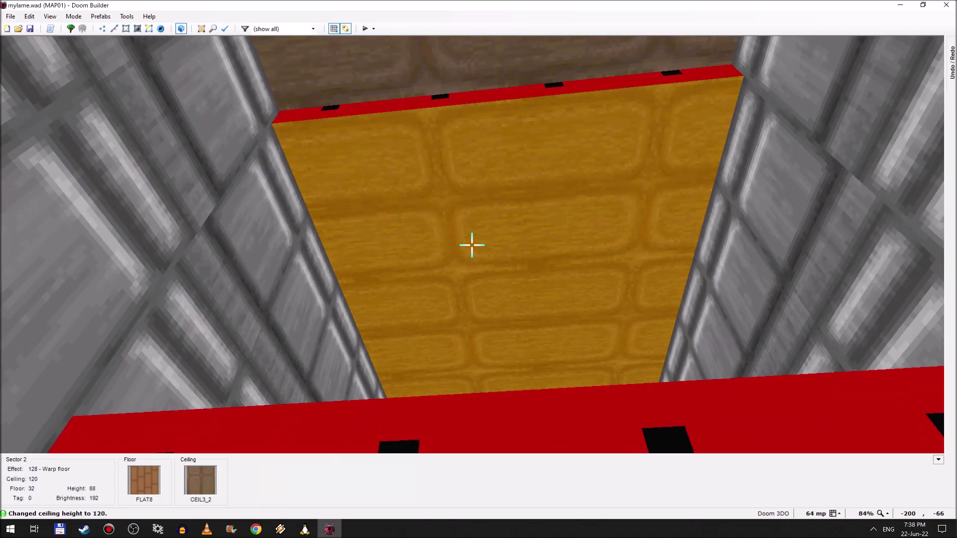
pyautogui.scroll(-3, 471, 245)
# - Raise the floor of the south Warp floor & ceiling sector to 32 and lower its ceiling to 96
pyautogui.press('w')
pyautogui.press('w')
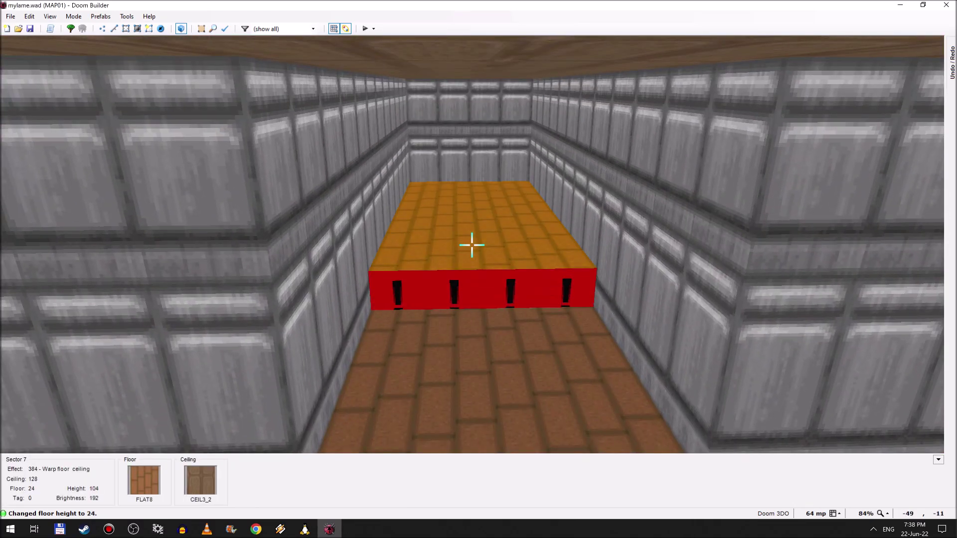
pyautogui.press('w')
pyautogui.scroll(-4, 472, 245)
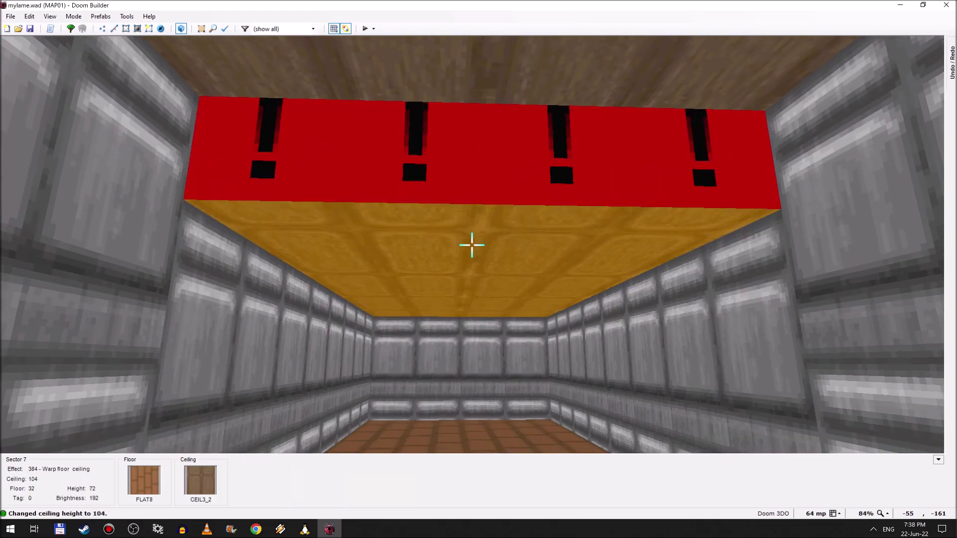
# - Raise the floor of the east Warp ceiling sector to 32 and lower its ceiling to 96
pyautogui.press('w')
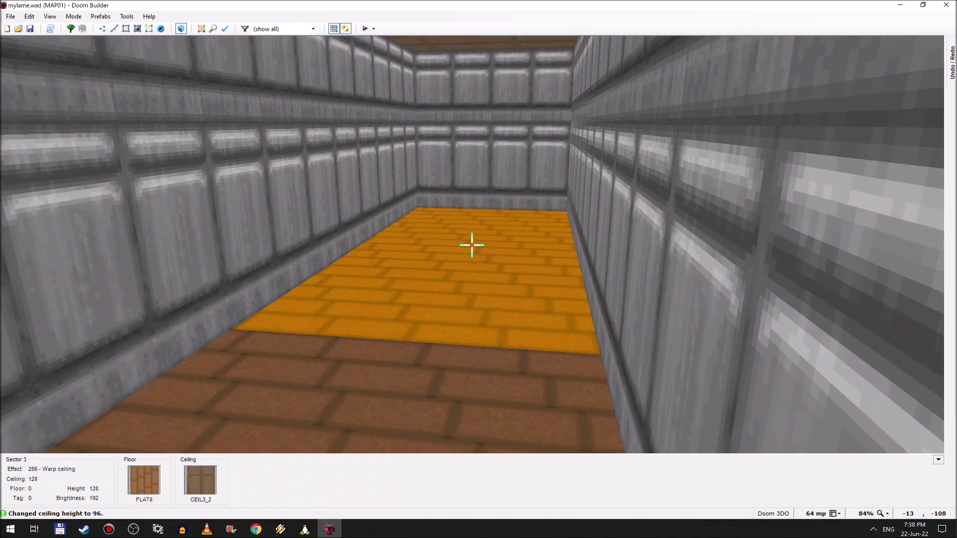
pyautogui.scroll(-1, 472, 245)
pyautogui.scroll(1, 471, 245)
pyautogui.scroll(-3, 471, 245)
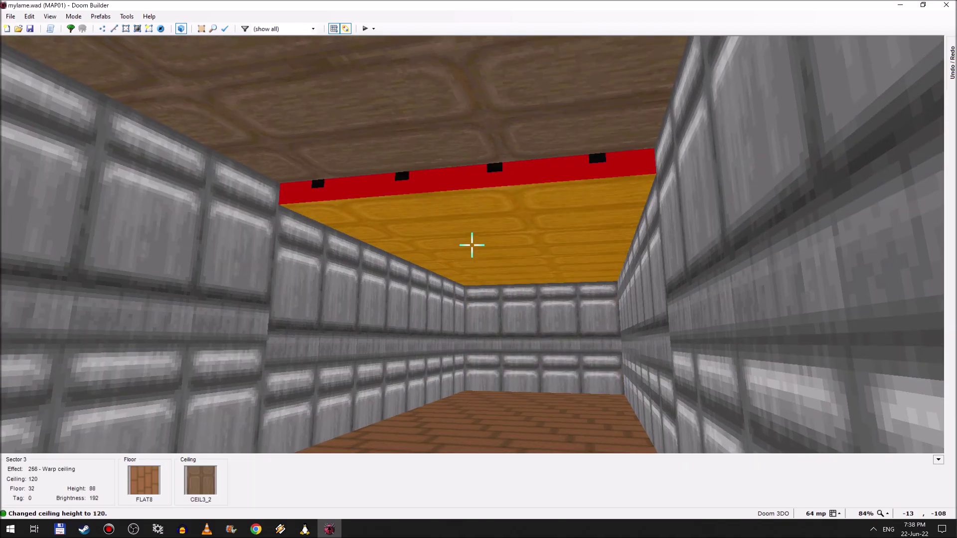
pyautogui.scroll(-1, 472, 245)
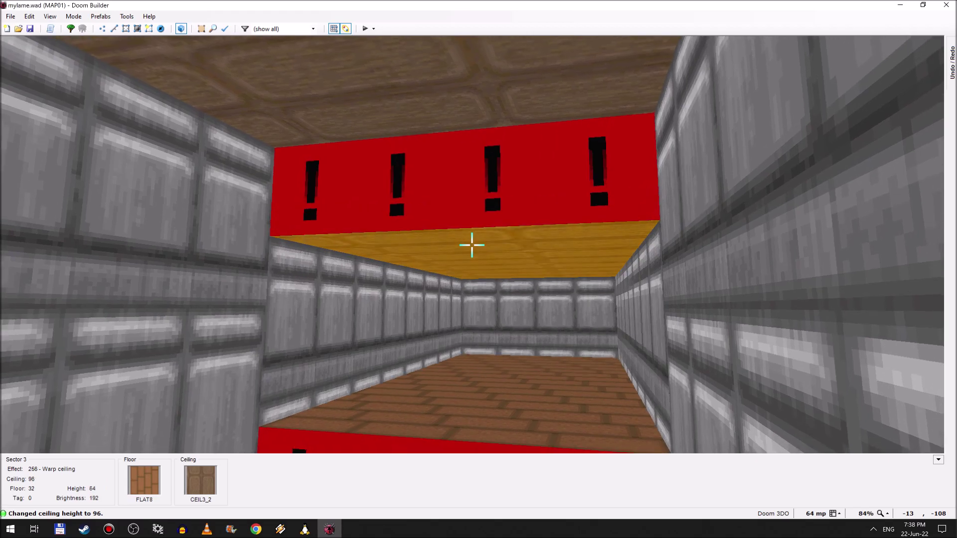
# - Set the front middle texture of the west Warp floor sector's long side wall to TECH04
pyautogui.press('w')
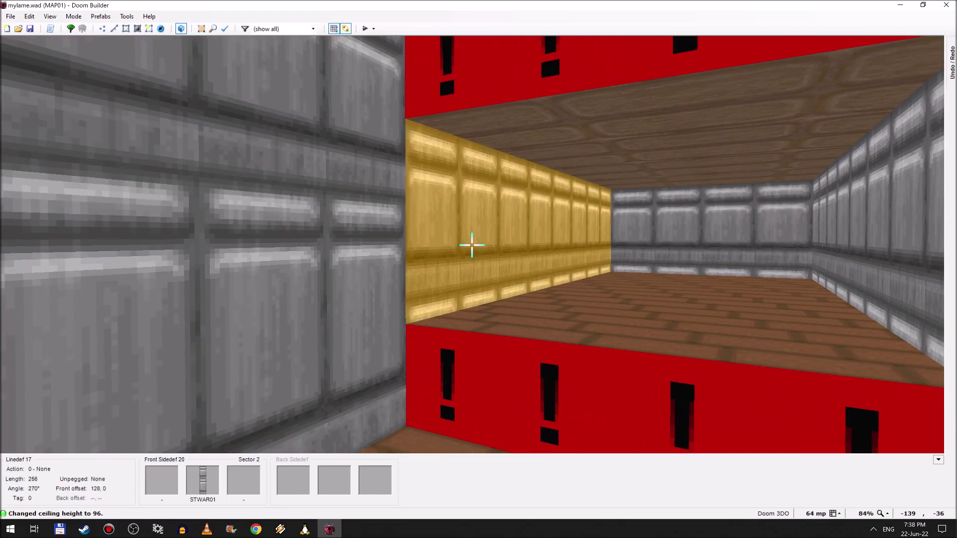
pyautogui.rightClick(471, 244)
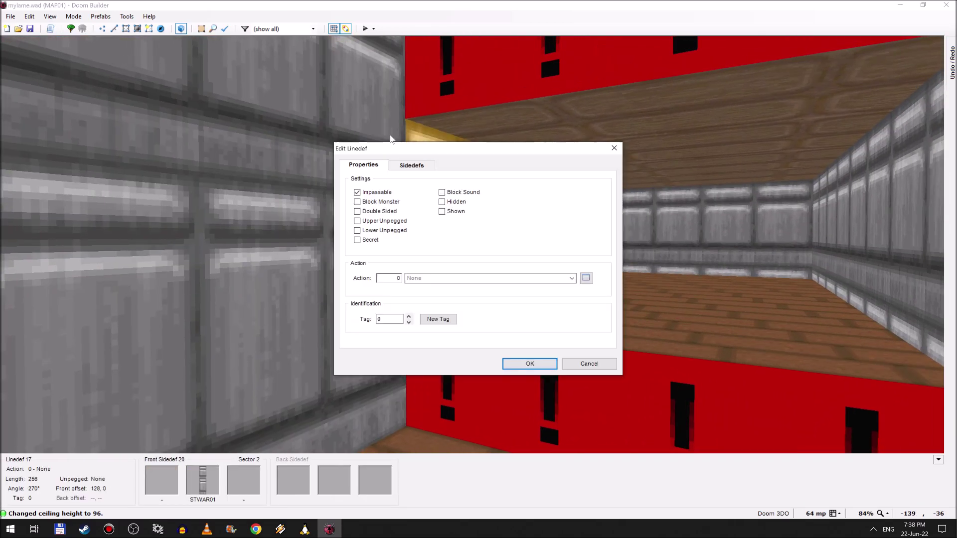
pyautogui.click(407, 165)
pyautogui.click(541, 219)
pyautogui.scroll(-5, 557, 235)
pyautogui.scroll(-10, 558, 215)
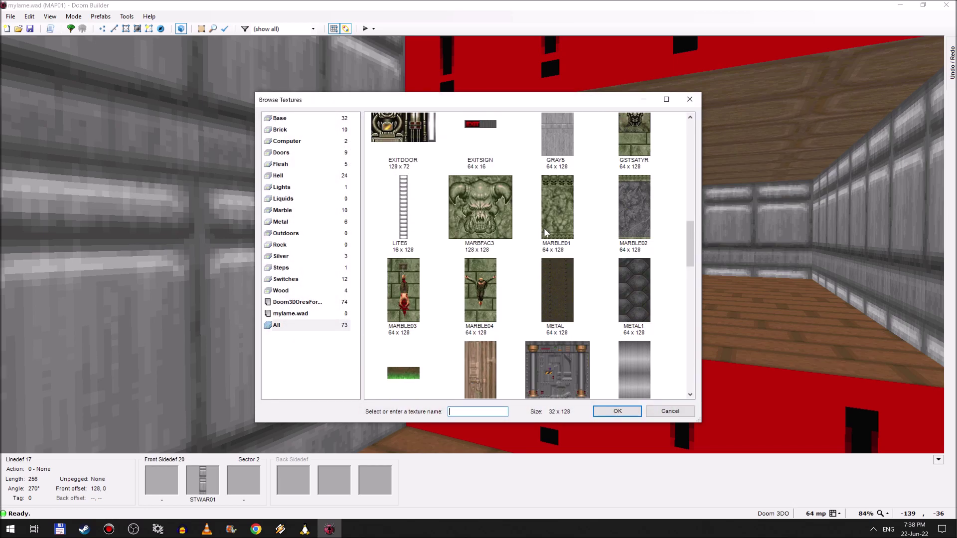
pyautogui.scroll(-5, 545, 232)
pyautogui.scroll(-8, 543, 259)
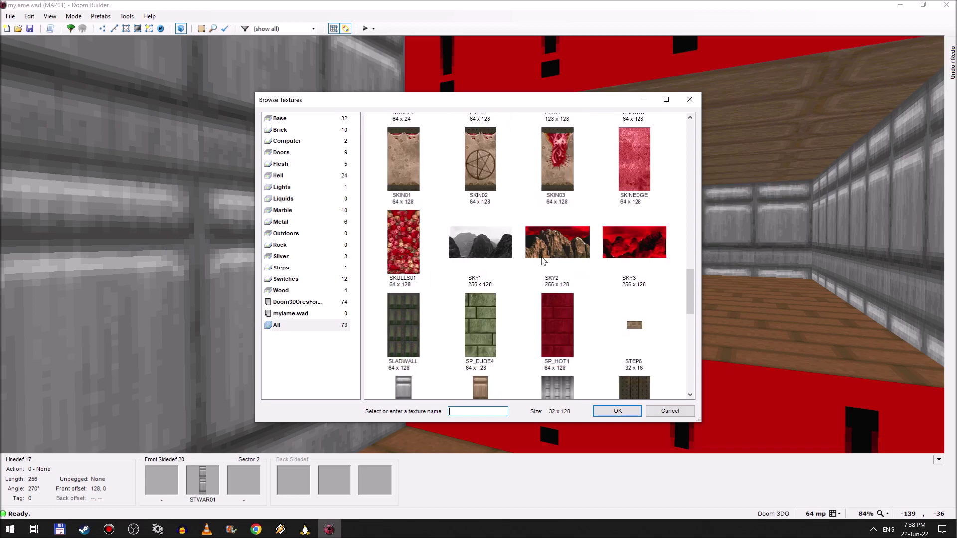
pyautogui.scroll(5, 548, 276)
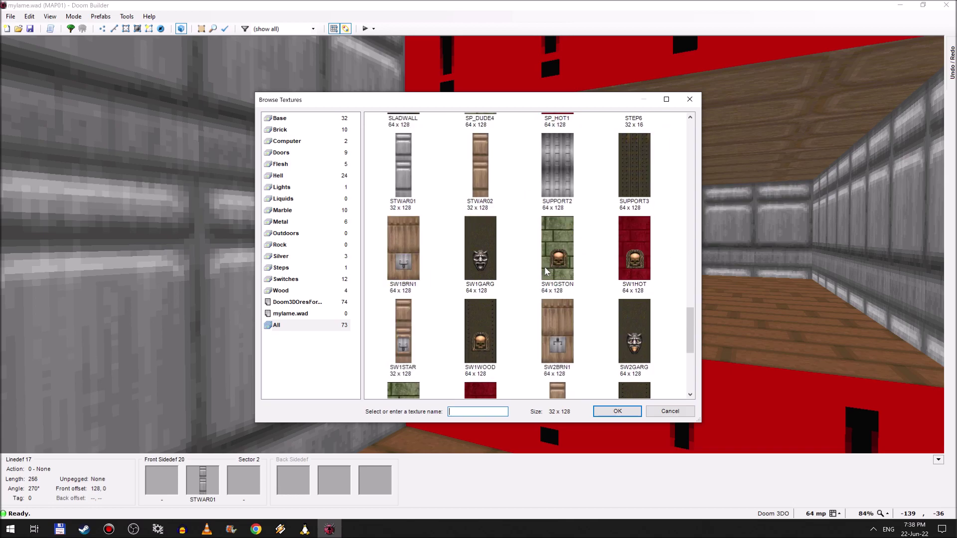
pyautogui.scroll(-5, 542, 267)
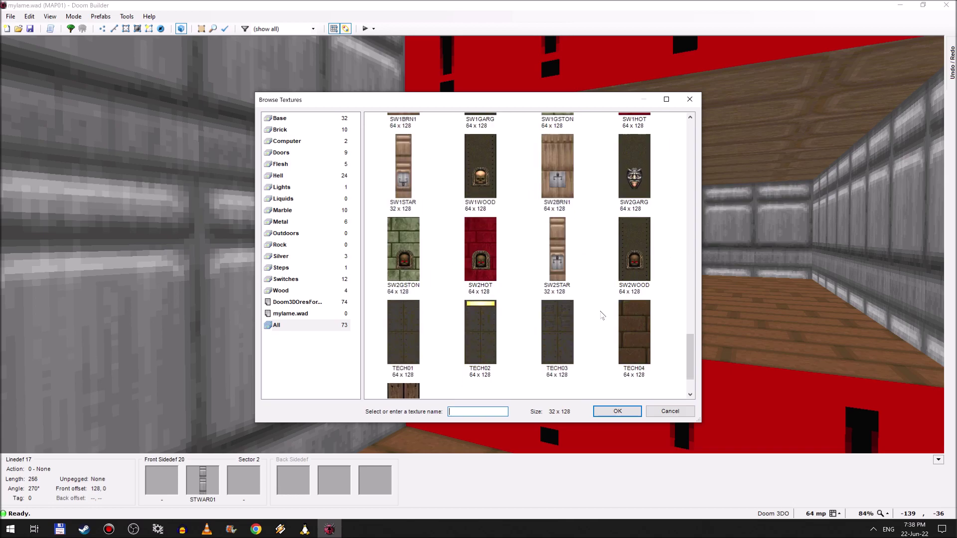
pyautogui.doubleClick(633, 281)
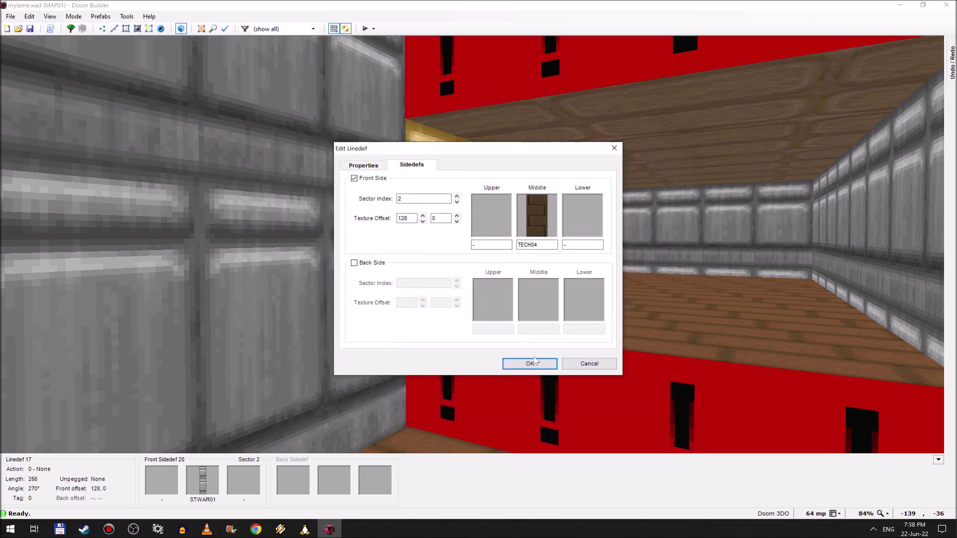
pyautogui.click(529, 363)
# - Copy the TECH04 texture onto the remaining walls of the west, south and east warp sectors, auto-aligning it
pyautogui.hotkey('ctrl', 'c')
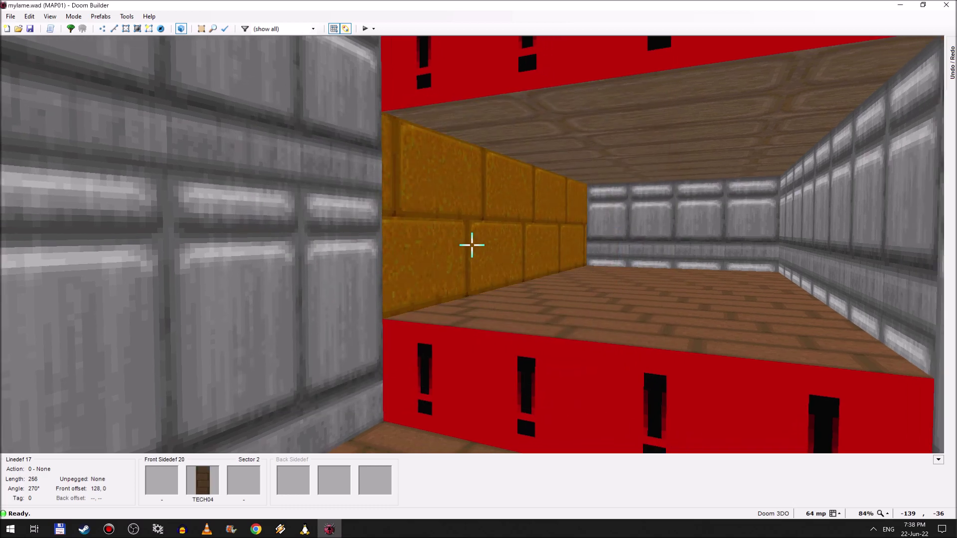
pyautogui.hotkey('ctrl', 'v')
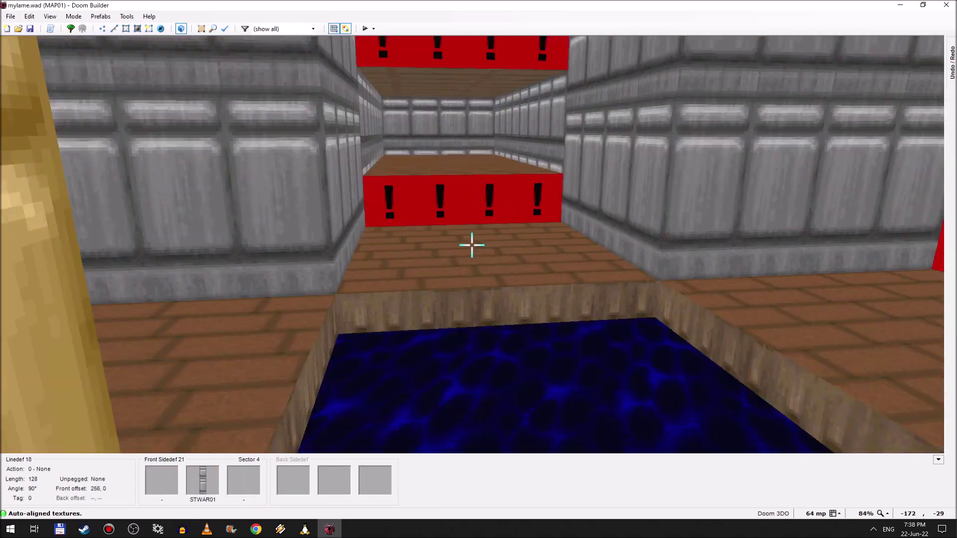
pyautogui.hotkey('ctrl', 'v')
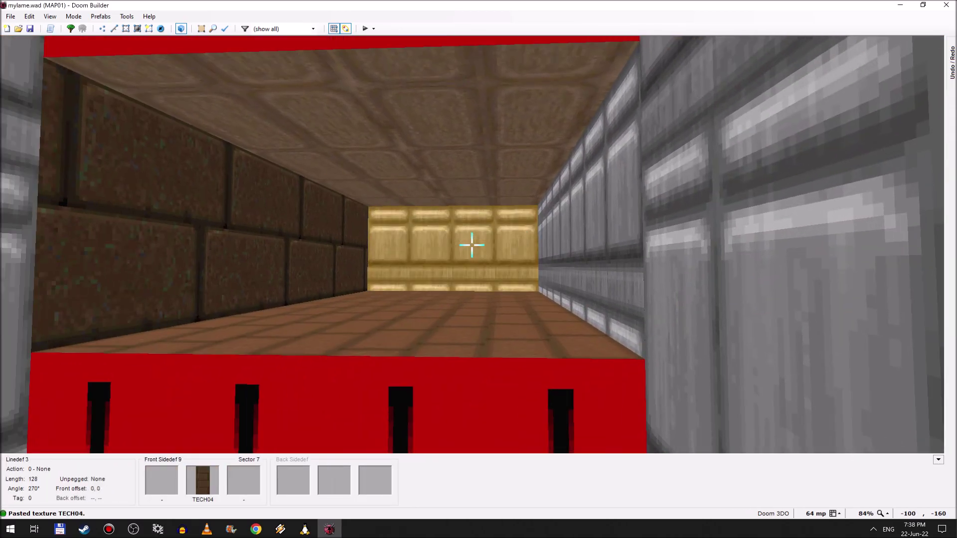
pyautogui.press('a')
pyautogui.hotkey('ctrl', 'v')
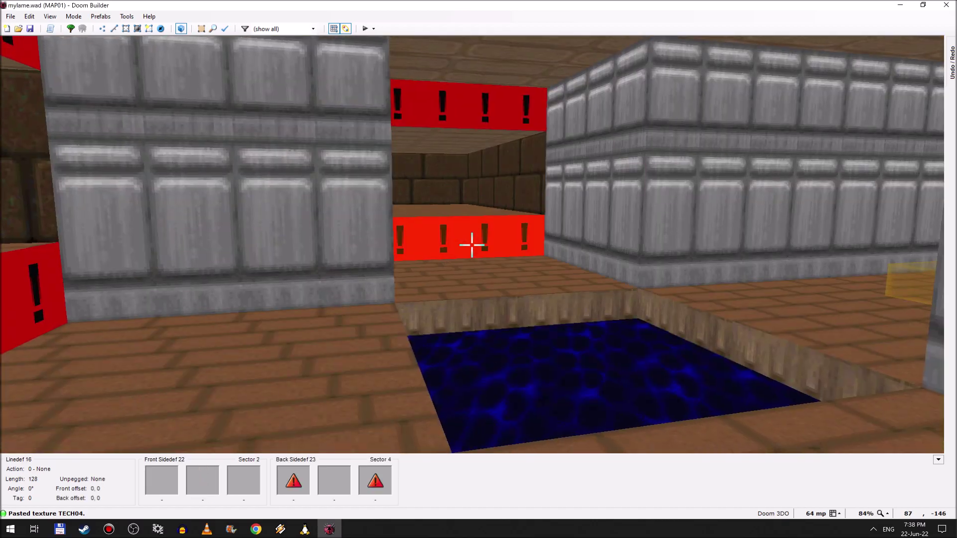
# - Examine the three raised warp sectors, their brick walls and their untextured step faces in the 3D view
pyautogui.press('w')
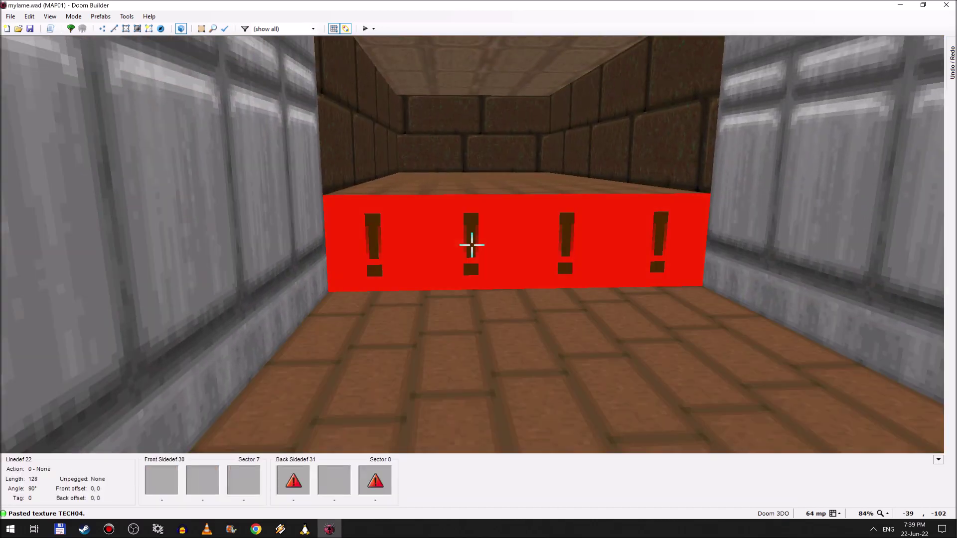
pyautogui.press('s')
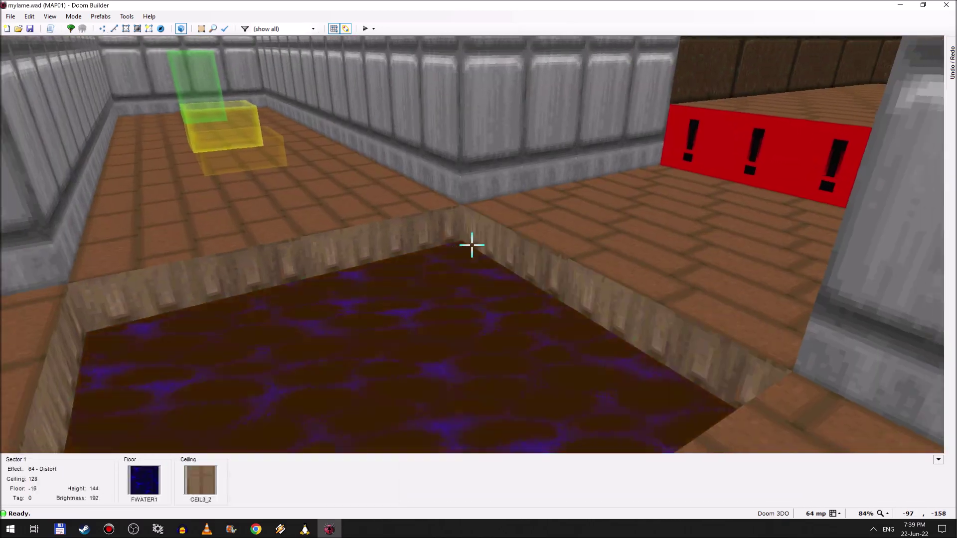
pyautogui.press('w')
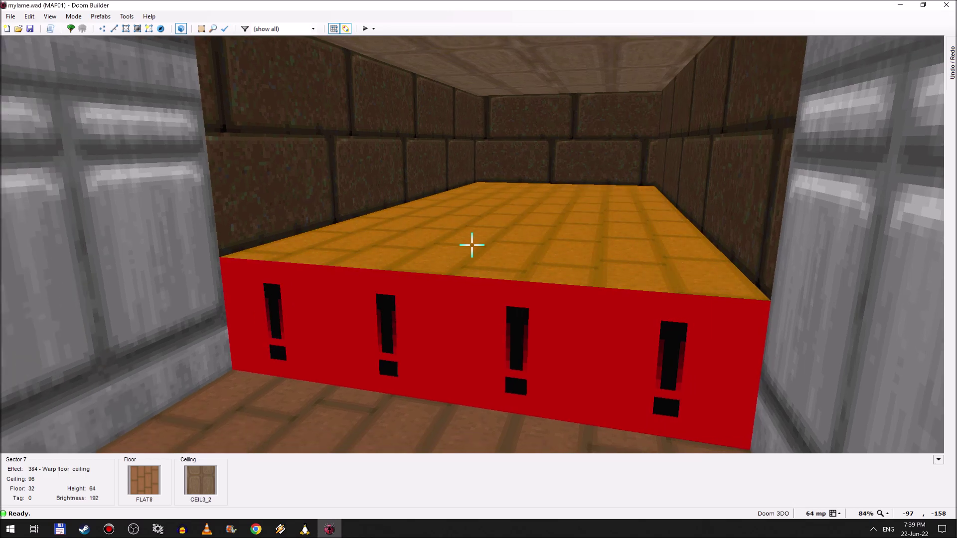
pyautogui.press('w')
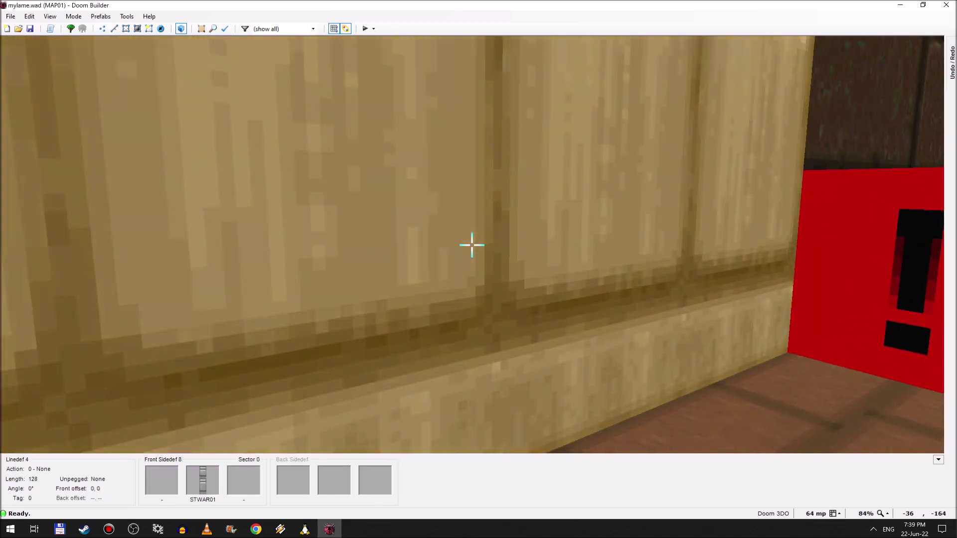
pyautogui.press('w')
pyautogui.press('w')
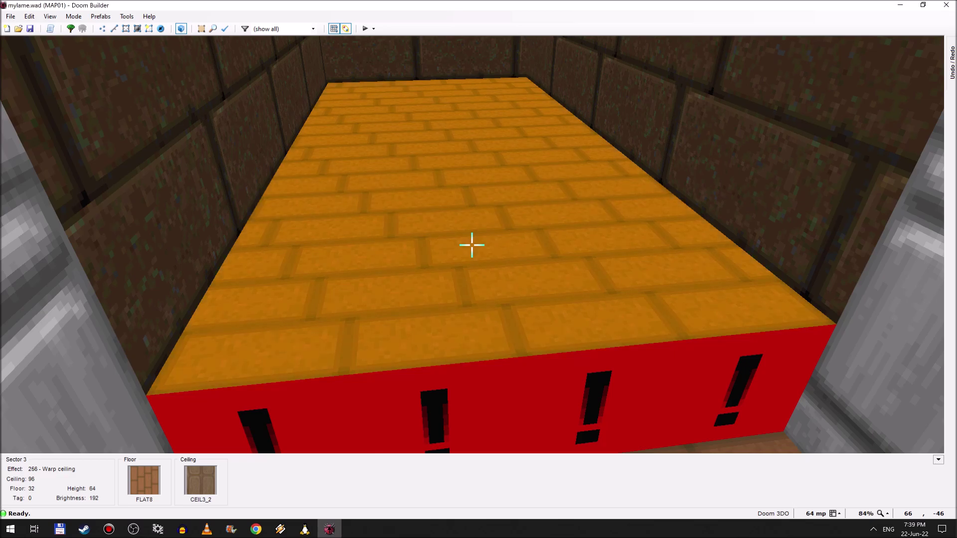
pyautogui.press('w')
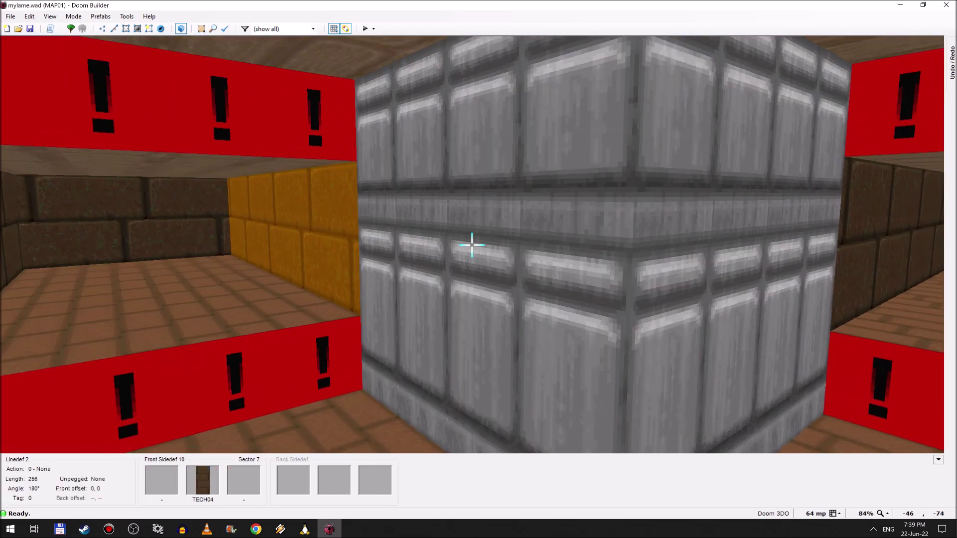
pyautogui.press('w')
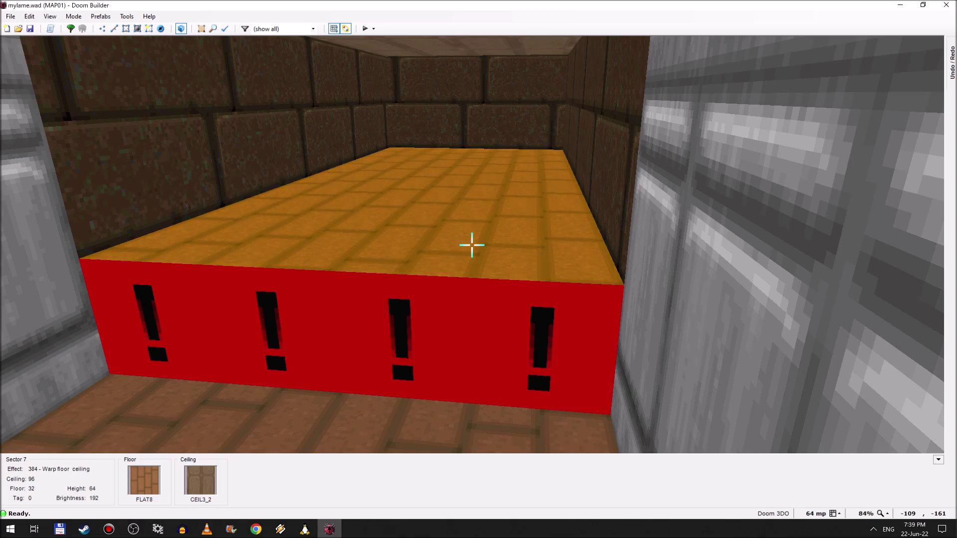
# - Check the special effect in the south sector's properties and look over the west Warp floor sector
pyautogui.rightClick(471, 244)
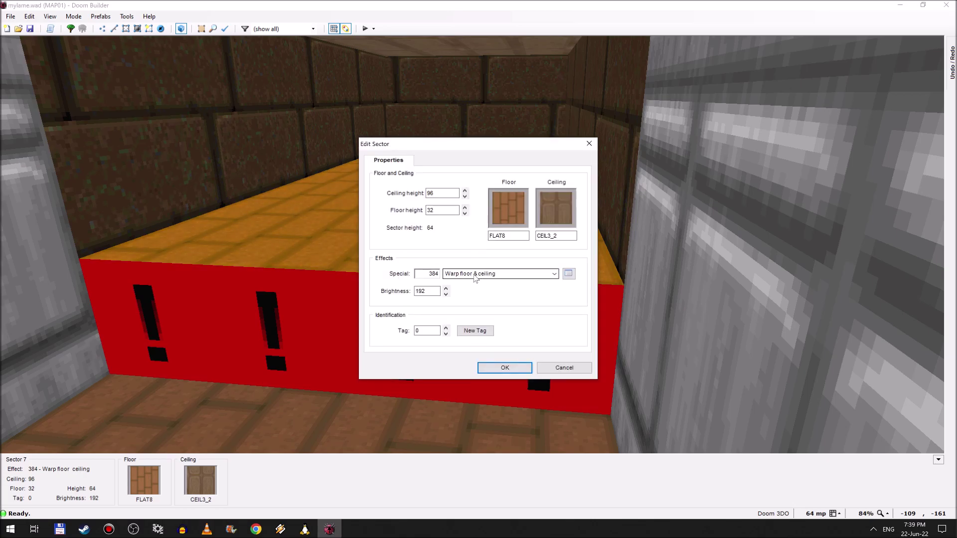
pyautogui.click(573, 370)
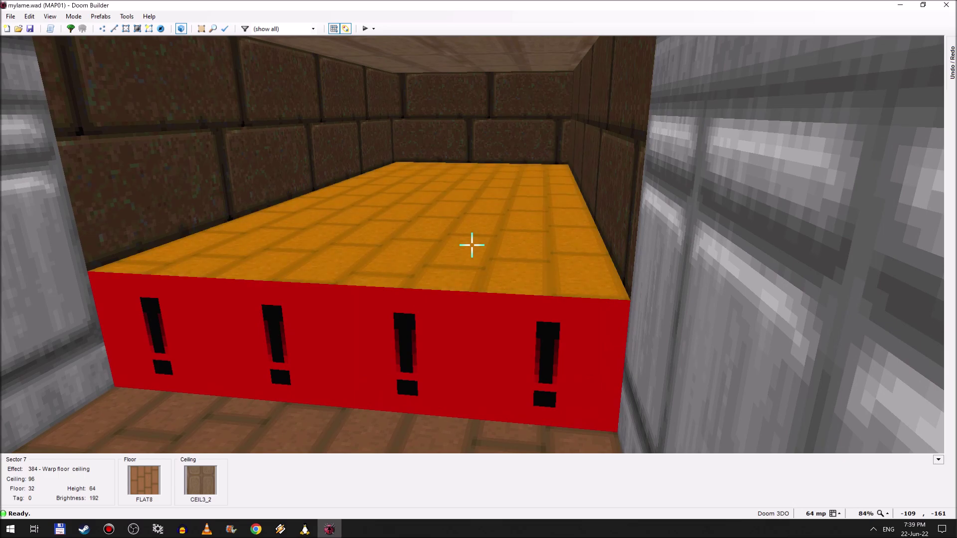
pyautogui.press('s')
pyautogui.press('f')
pyautogui.press('d')
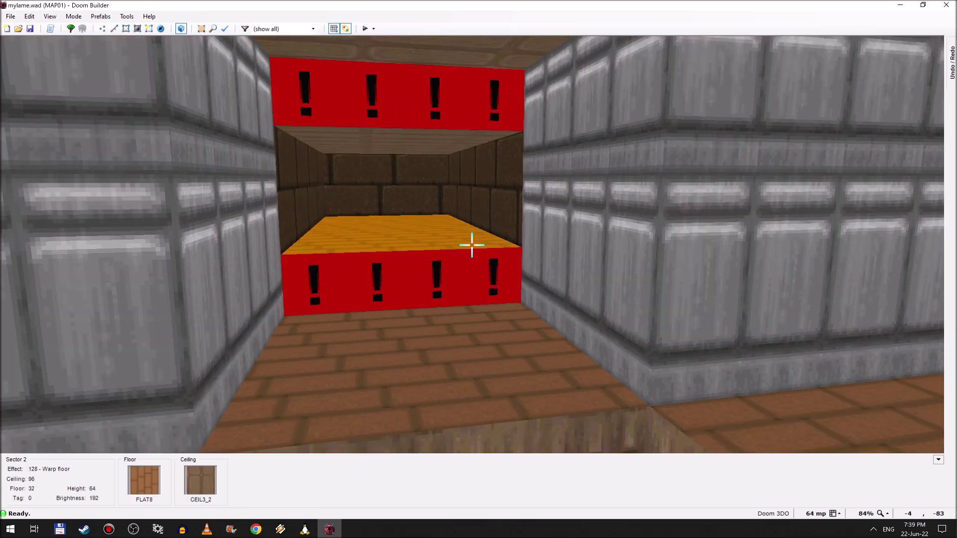
pyautogui.press('e')
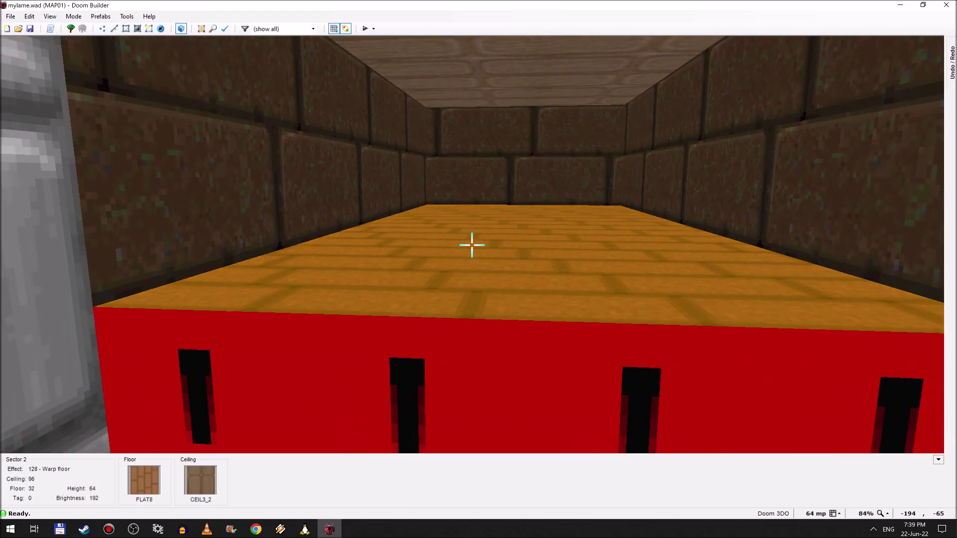
pyautogui.press('d')
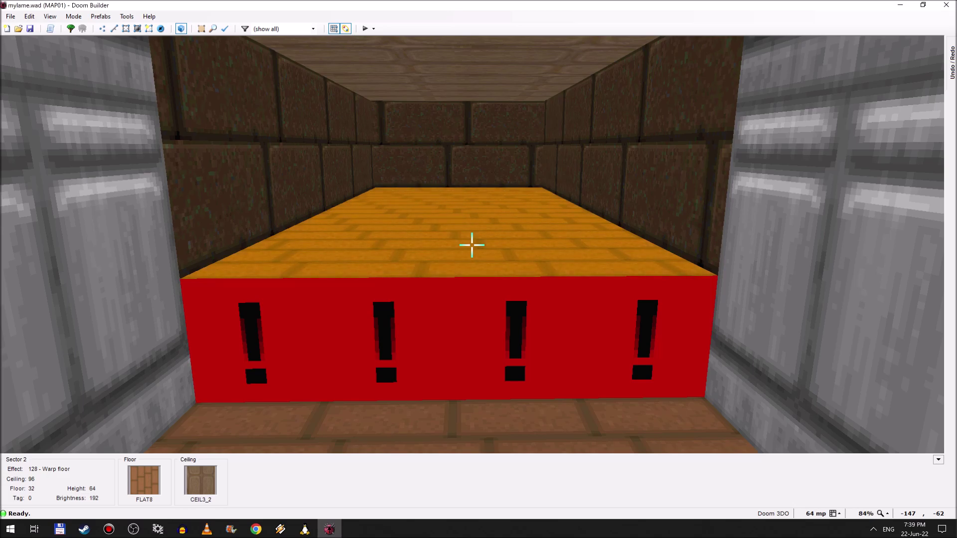
# - Paste the STWAR01 wall texture onto the untextured lower step faces of the warp sectors
pyautogui.hotkey('ctrl', 'v')
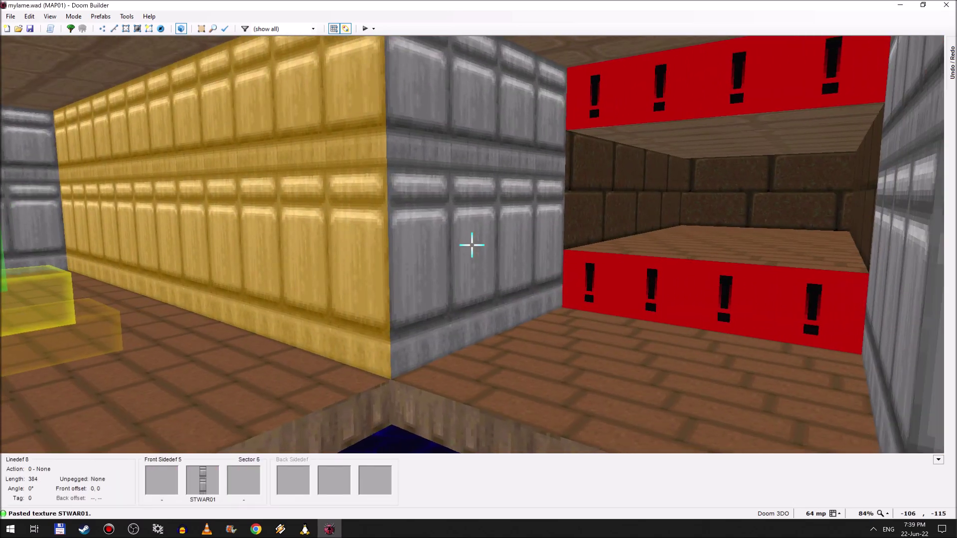
pyautogui.press('w')
pyautogui.hotkey('ctrl', 'v')
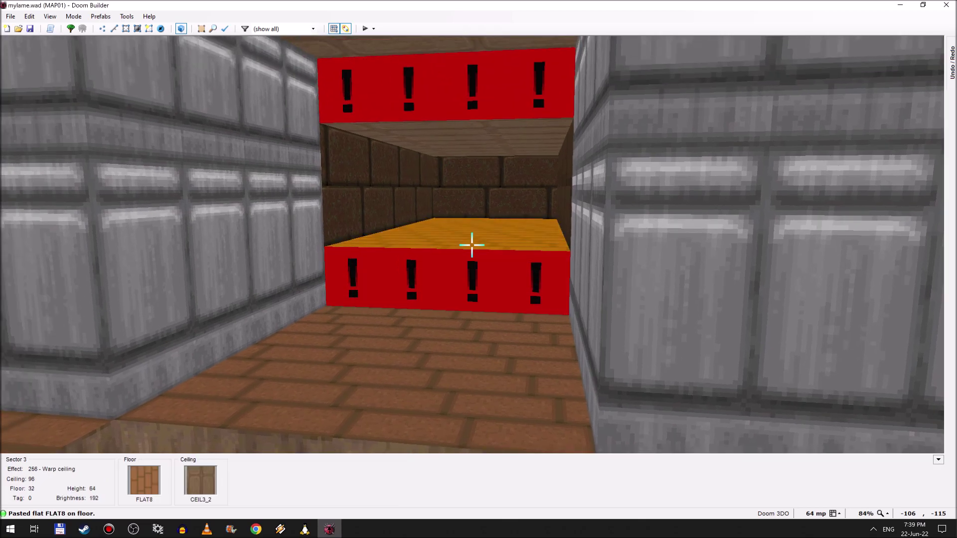
pyautogui.press('w')
pyautogui.hotkey('ctrl', 'v')
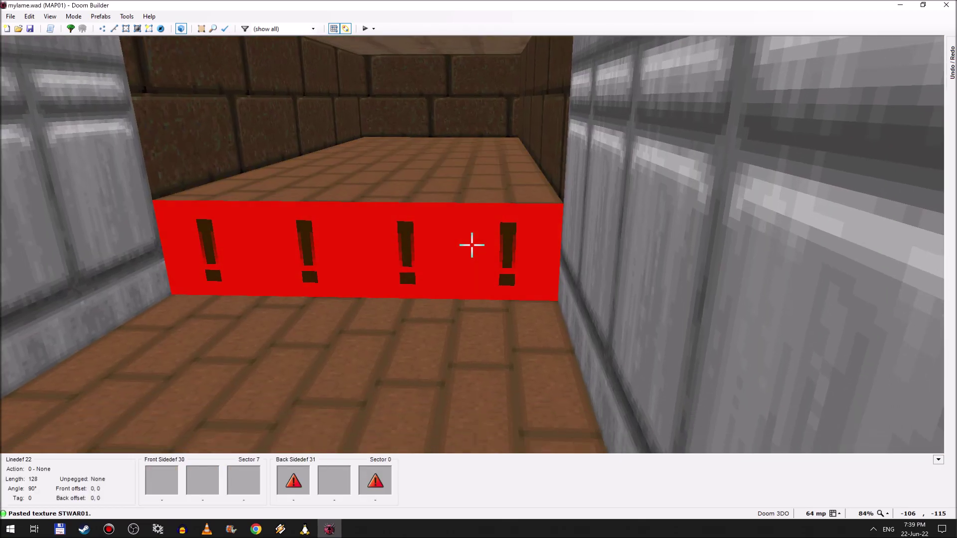
pyautogui.hotkey('ctrl', 'v')
pyautogui.press('w')
pyautogui.press('w')
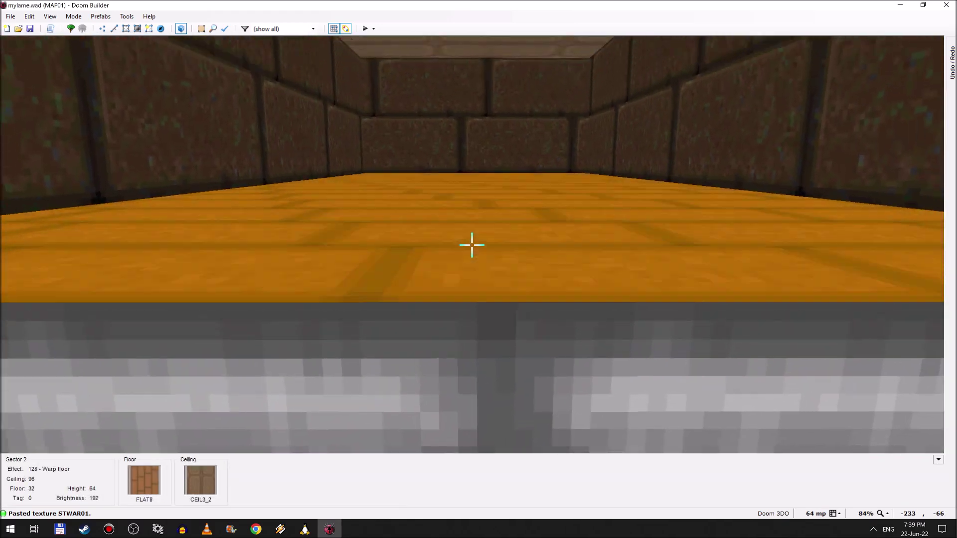
# - Paste the STWAR01 texture onto the untextured upper faces where the warp sectors' ceilings drop
pyautogui.press('s')
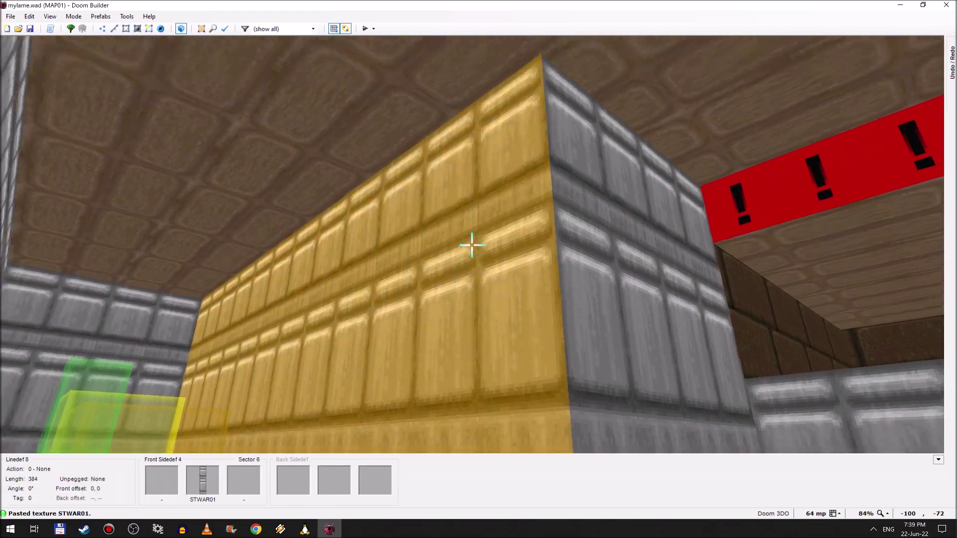
pyautogui.hotkey('ctrl', 'v')
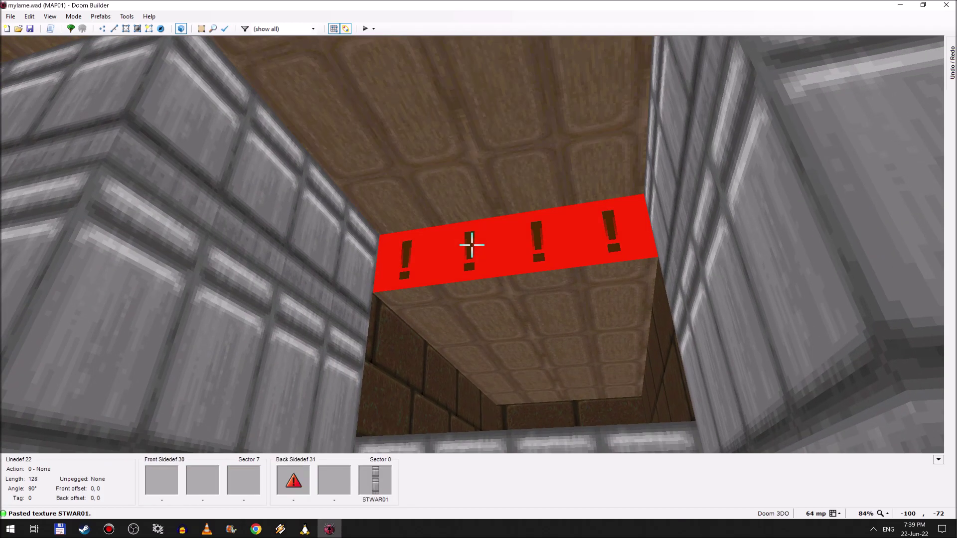
pyautogui.press('w')
pyautogui.hotkey('ctrl', 'v')
pyautogui.press('w')
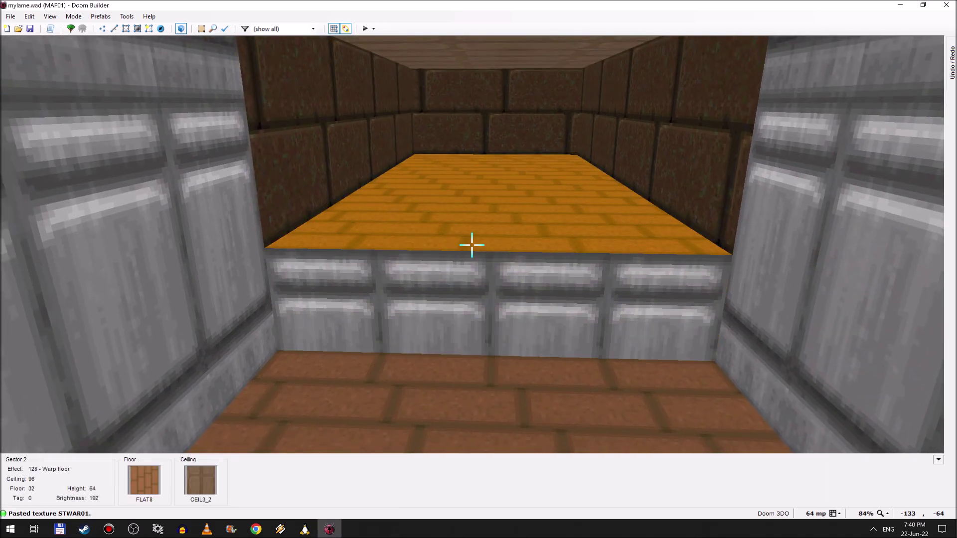
# - Set the floor flat of the west Warp floor sector to LAVA1
pyautogui.press('e')
pyautogui.press('d')
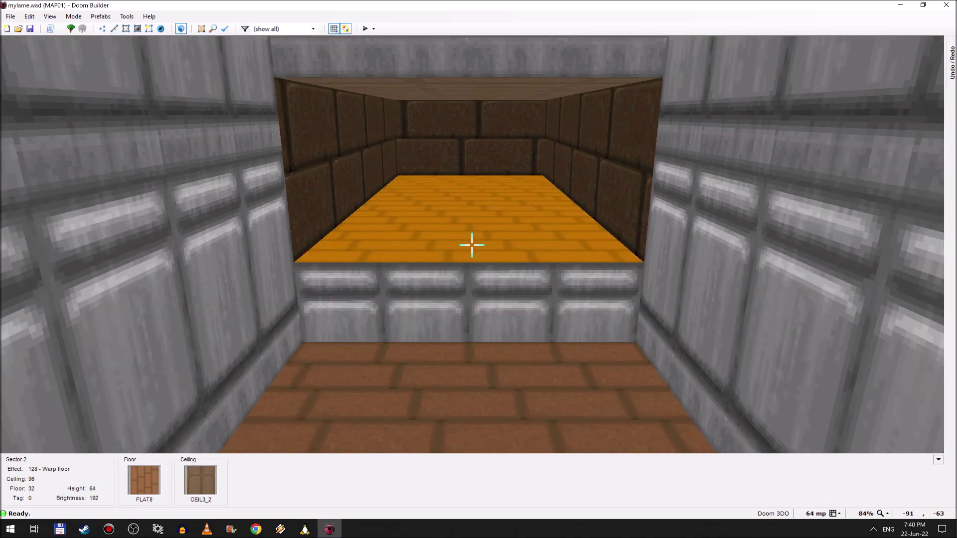
pyautogui.rightClick(471, 245)
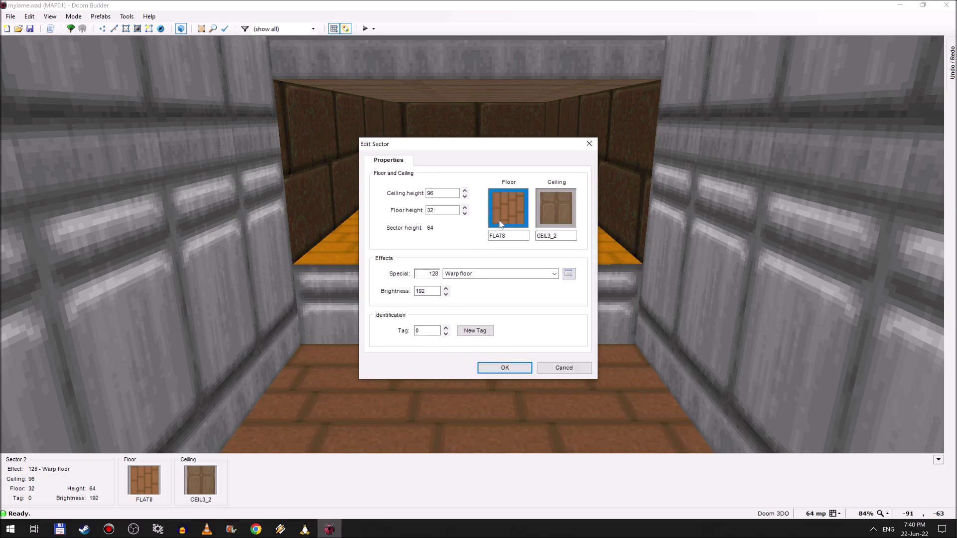
pyautogui.click(510, 204)
pyautogui.scroll(-5, 483, 270)
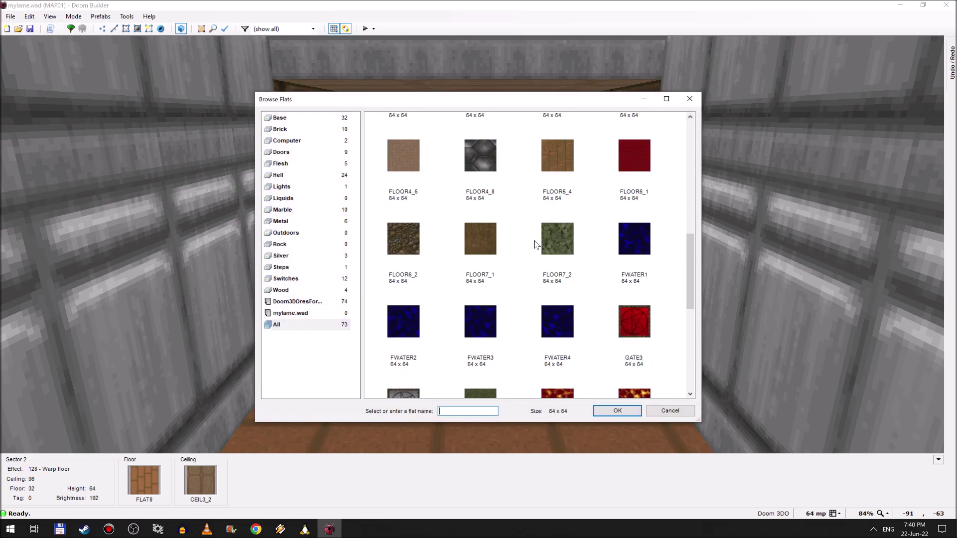
pyautogui.scroll(-2, 536, 244)
pyautogui.scroll(-2, 543, 254)
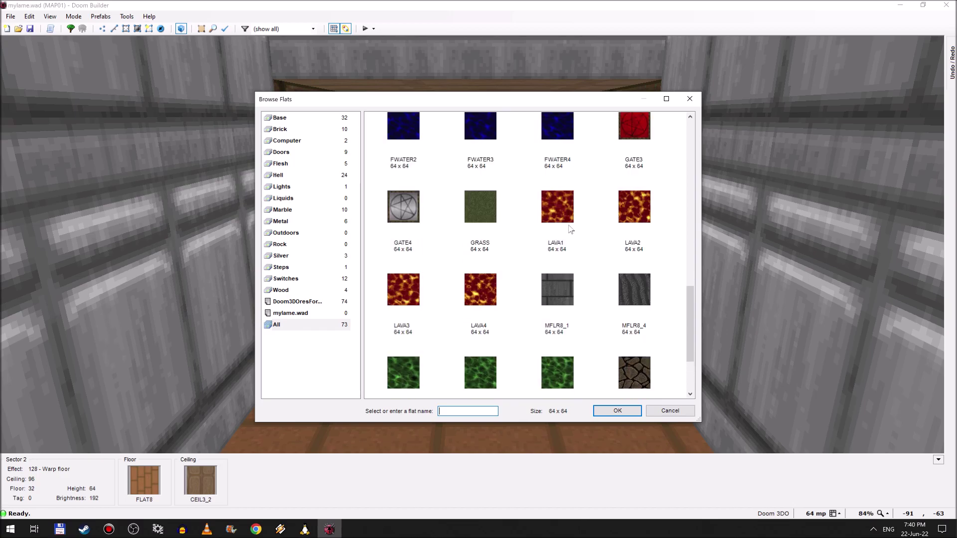
pyautogui.doubleClick(563, 209)
pyautogui.press('Return')
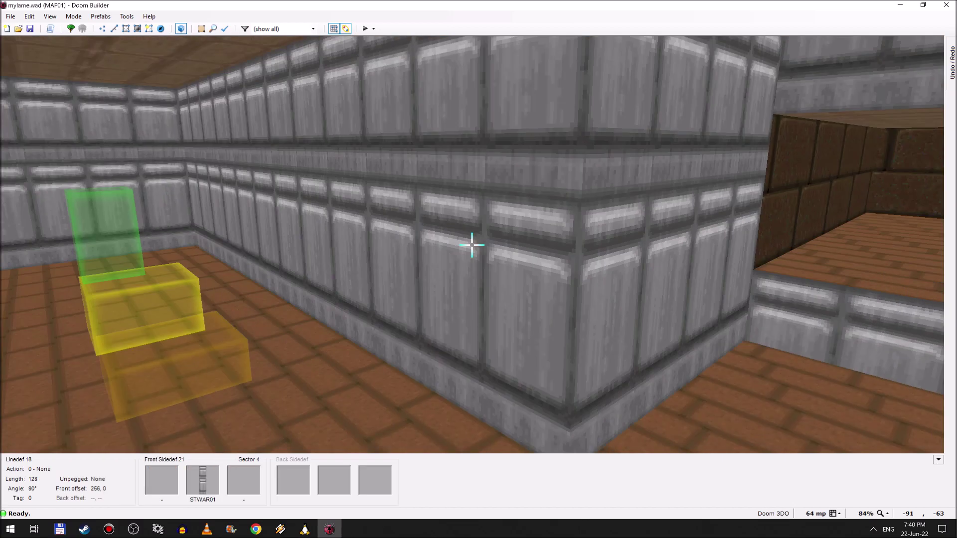
# - Set the ceiling flat of the east Warp ceiling sector to GATE4
pyautogui.press('e')
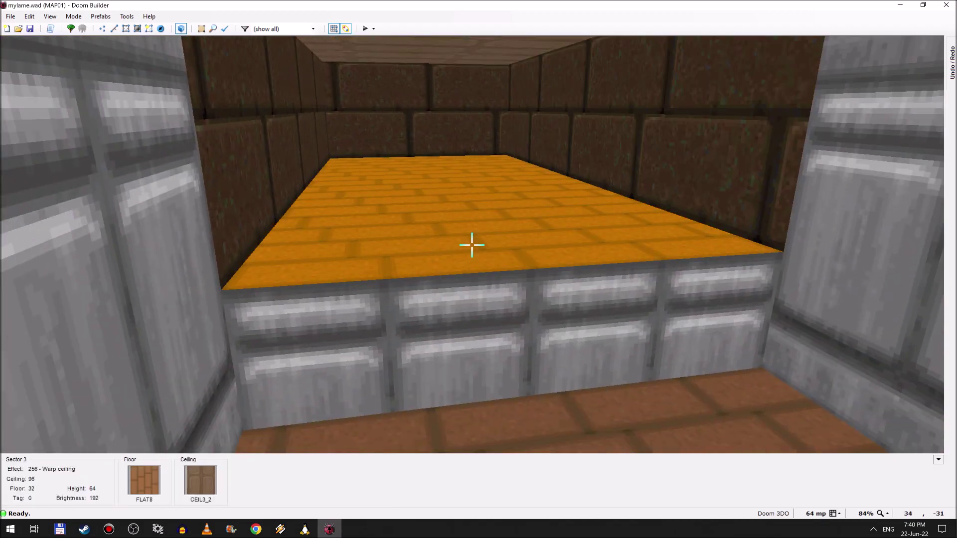
pyautogui.press('w')
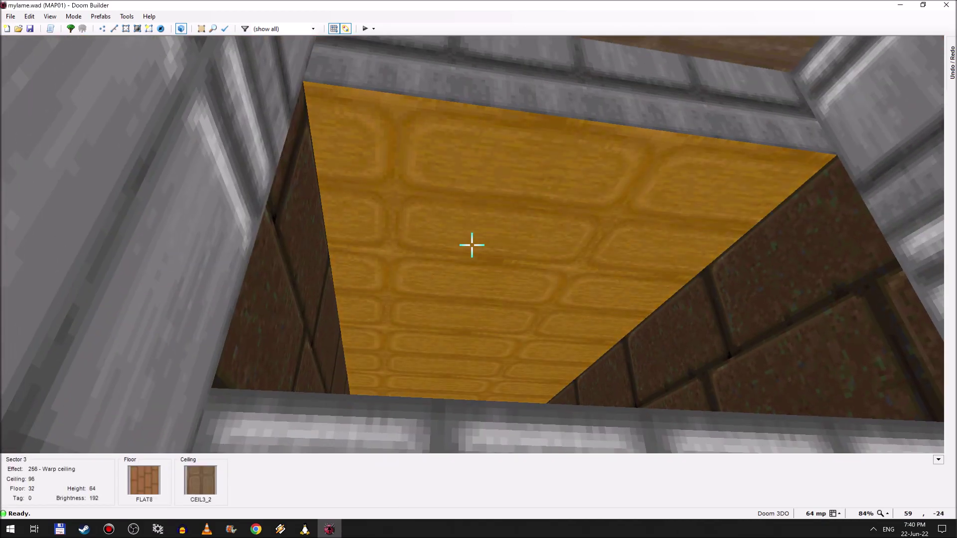
pyautogui.rightClick(471, 245)
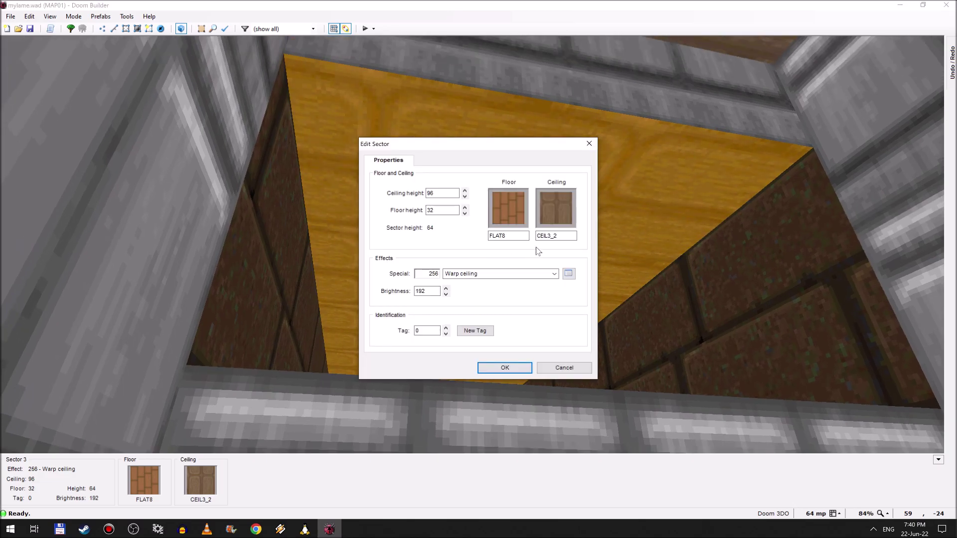
pyautogui.click(551, 211)
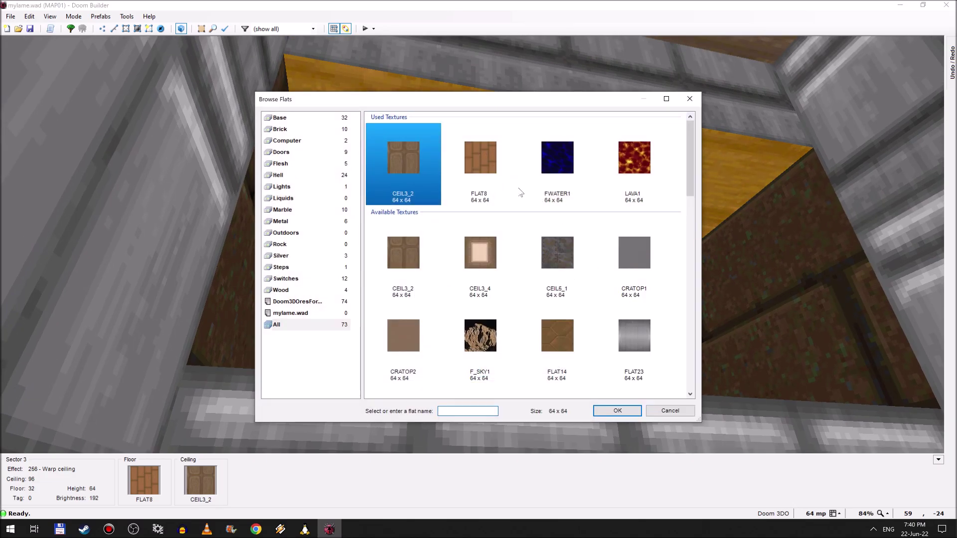
pyautogui.scroll(-3, 571, 260)
pyautogui.scroll(-5, 579, 270)
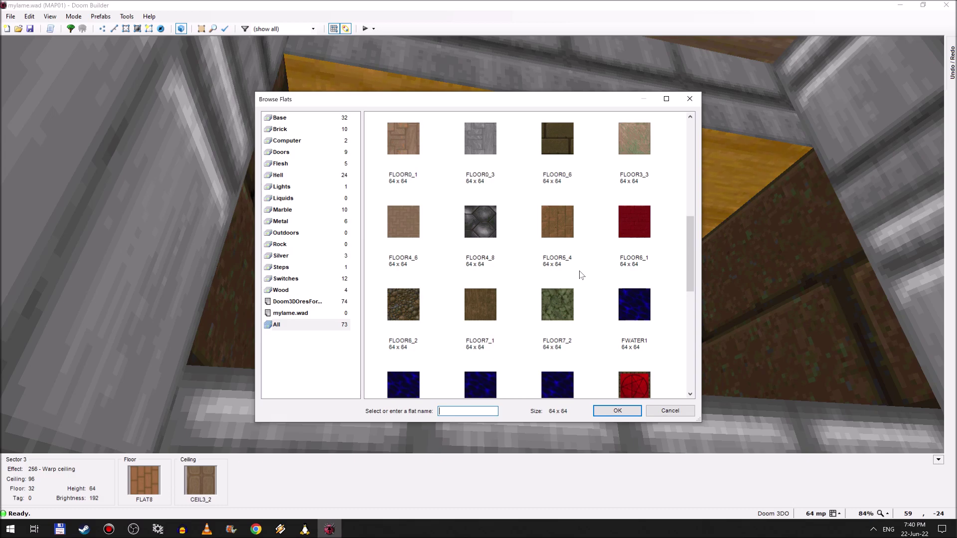
pyautogui.scroll(-3, 585, 280)
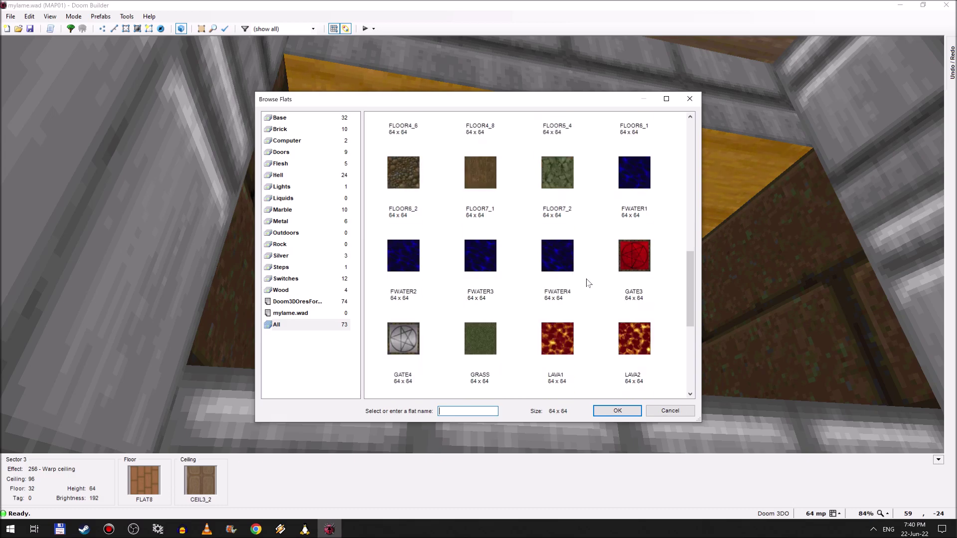
pyautogui.doubleClick(403, 273)
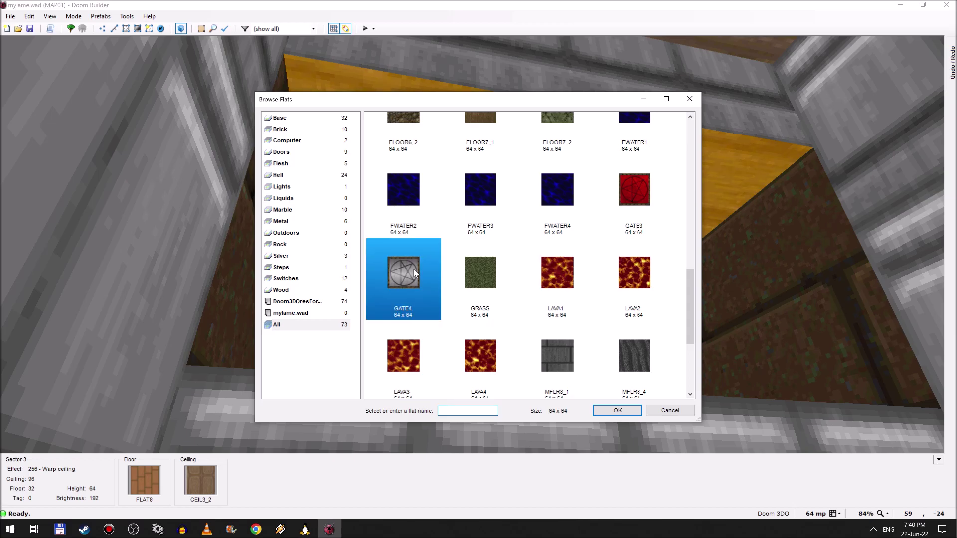
pyautogui.click(506, 370)
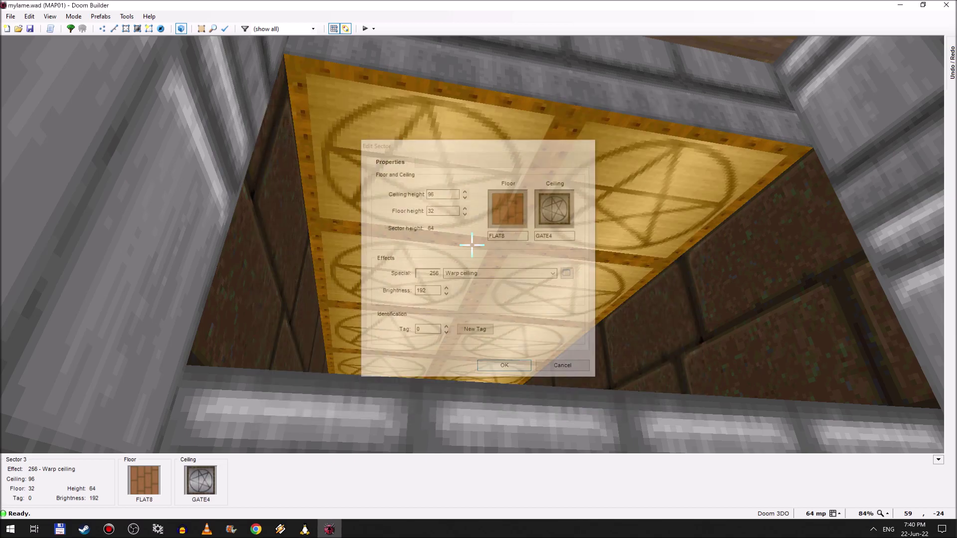
# - Set the floor flat of the south Warp floor & ceiling sector to FLOOR4_8
pyautogui.press('w')
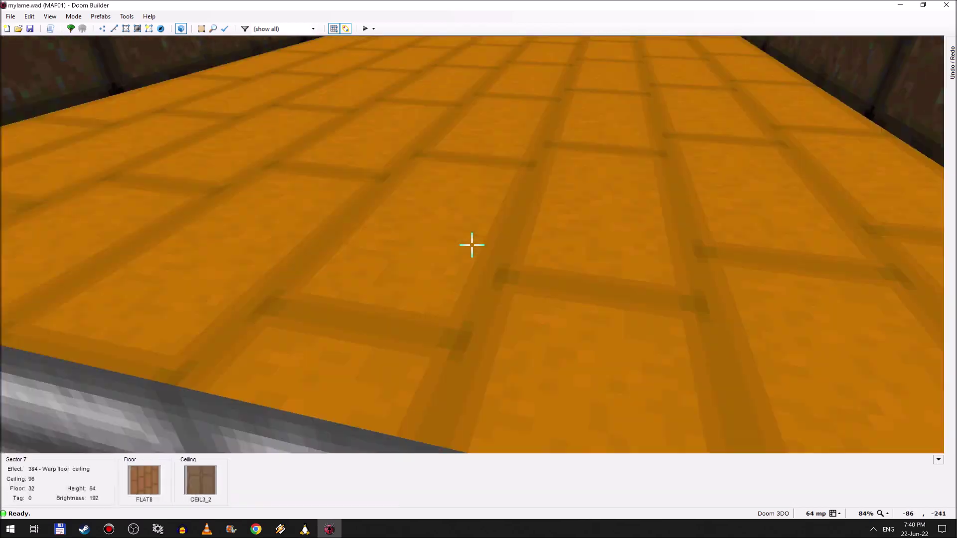
pyautogui.press('s')
pyautogui.rightClick(471, 244)
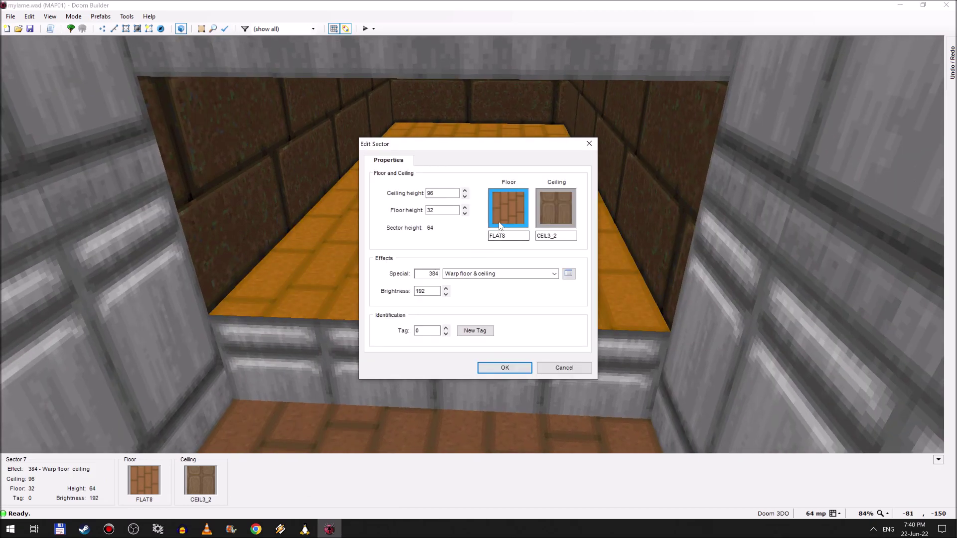
pyautogui.click(508, 192)
pyautogui.scroll(-6, 504, 225)
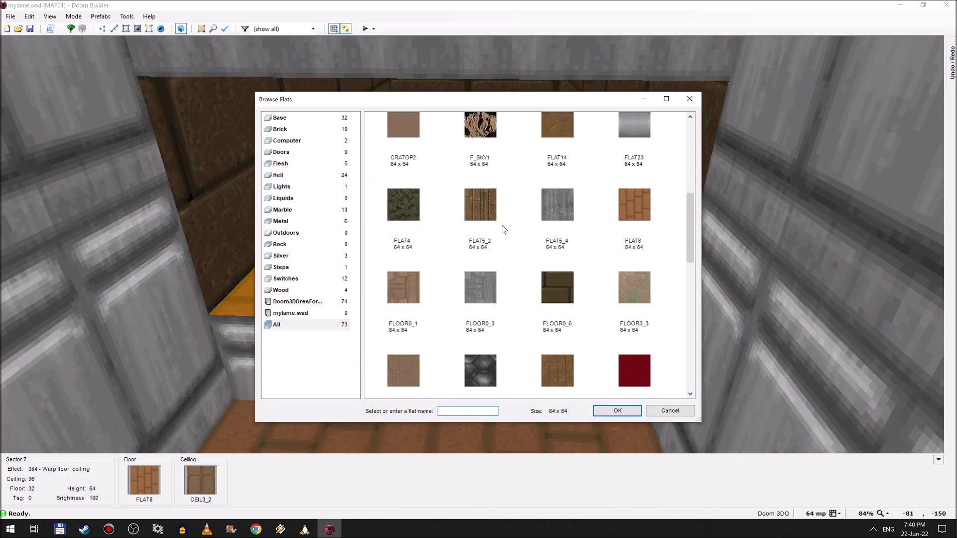
pyautogui.scroll(-3, 525, 224)
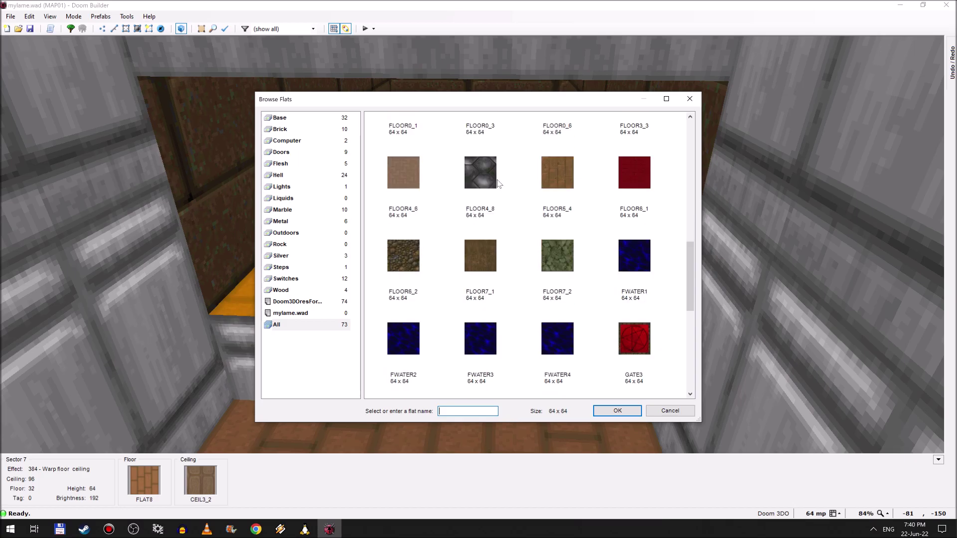
pyautogui.doubleClick(490, 177)
pyautogui.press('Return')
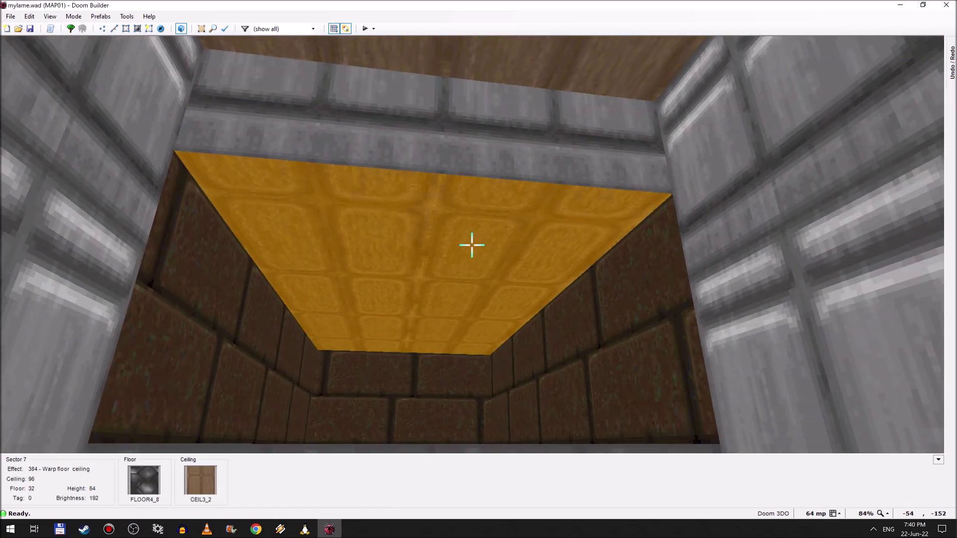
# - Set the ceiling flat of the south Warp floor & ceiling sector to F_SKY1
pyautogui.rightClick(470, 245)
pyautogui.click(556, 206)
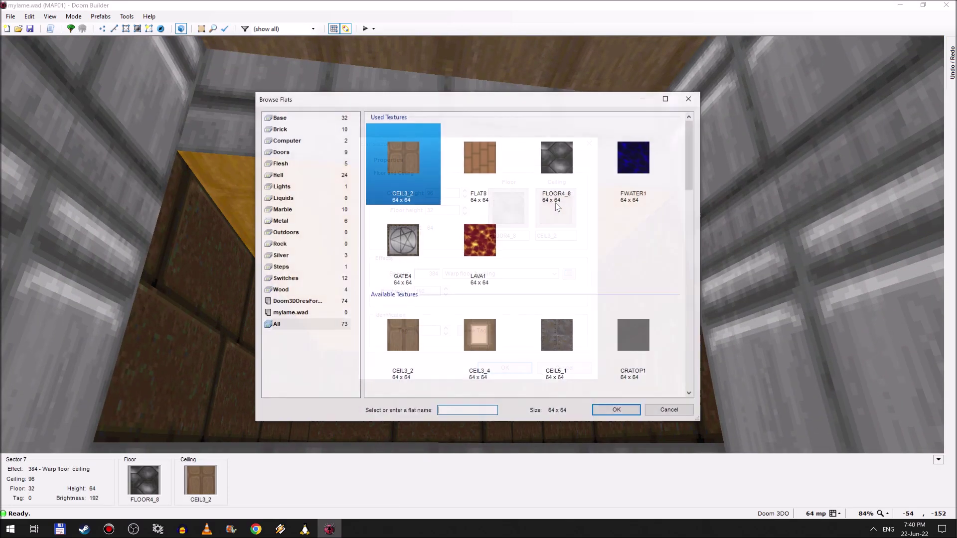
pyautogui.scroll(-5, 482, 206)
pyautogui.doubleClick(468, 215)
pyautogui.click(504, 367)
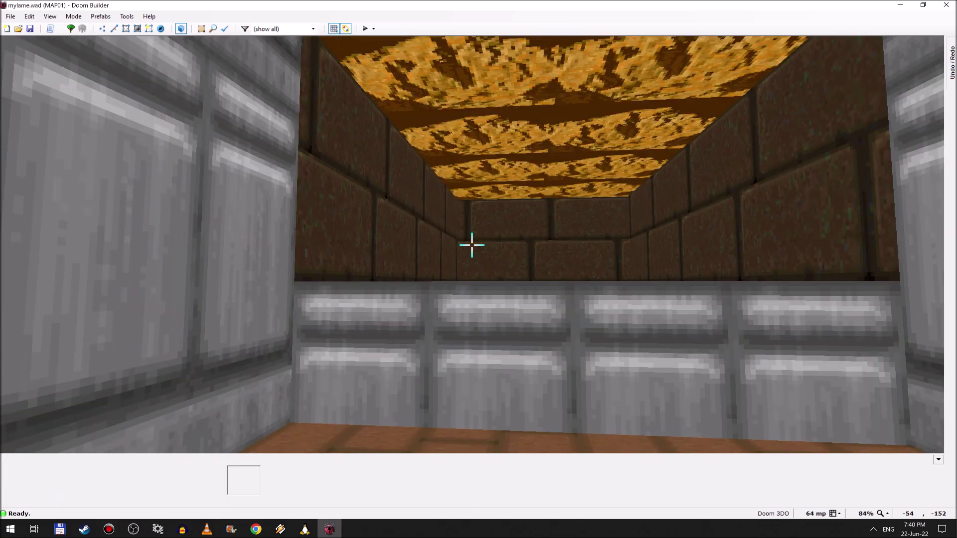
# - Look over the retextured warp sectors, leave the 3D view and save the map
pyautogui.press('w')
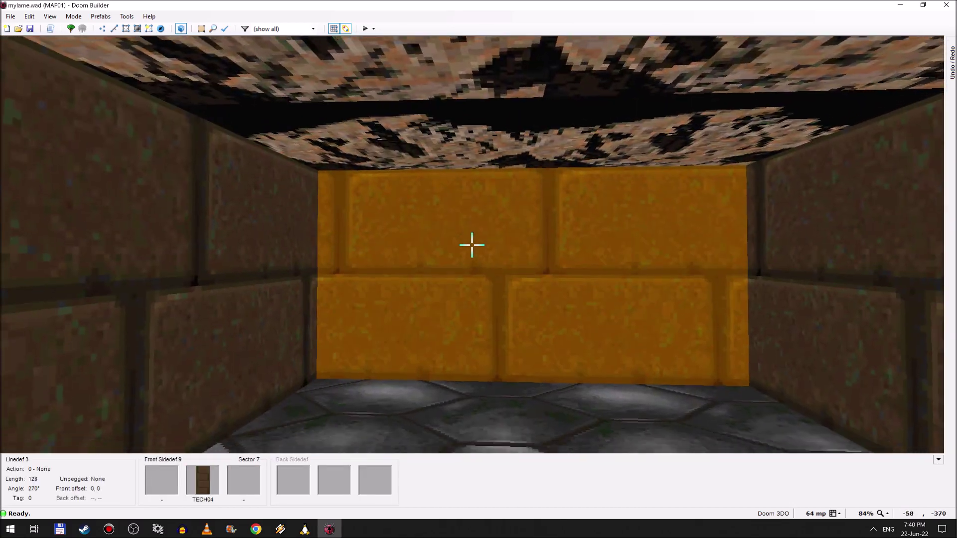
pyautogui.press('w')
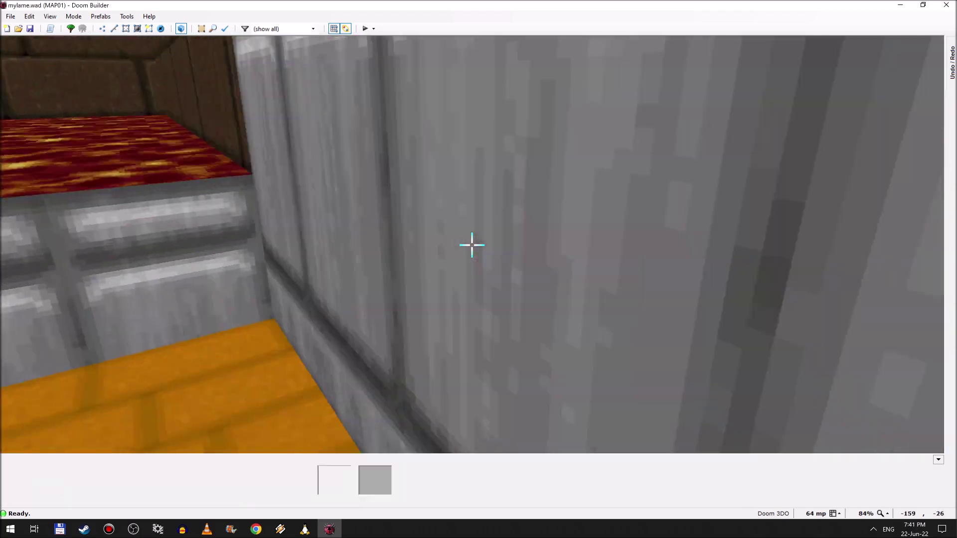
pyautogui.press('w')
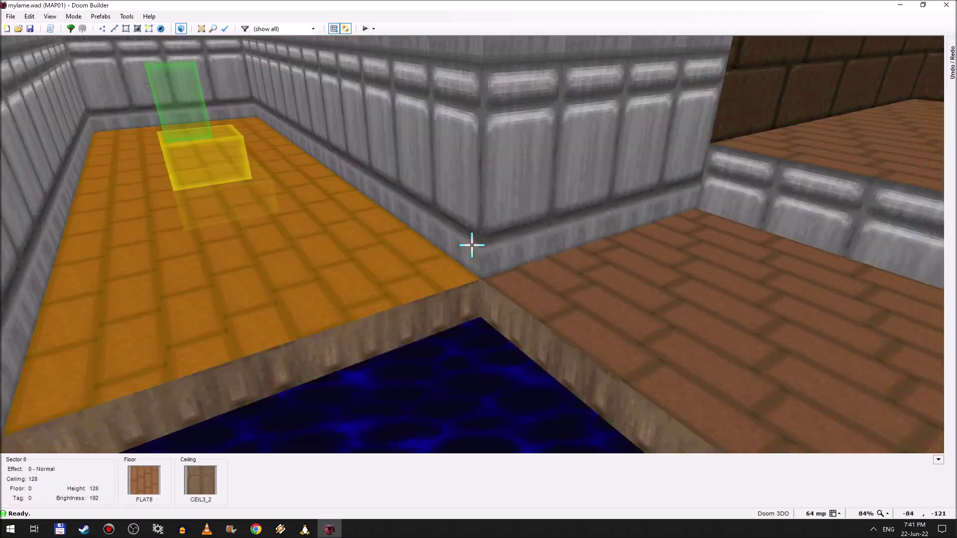
pyautogui.press('q')
pyautogui.click(30, 32)
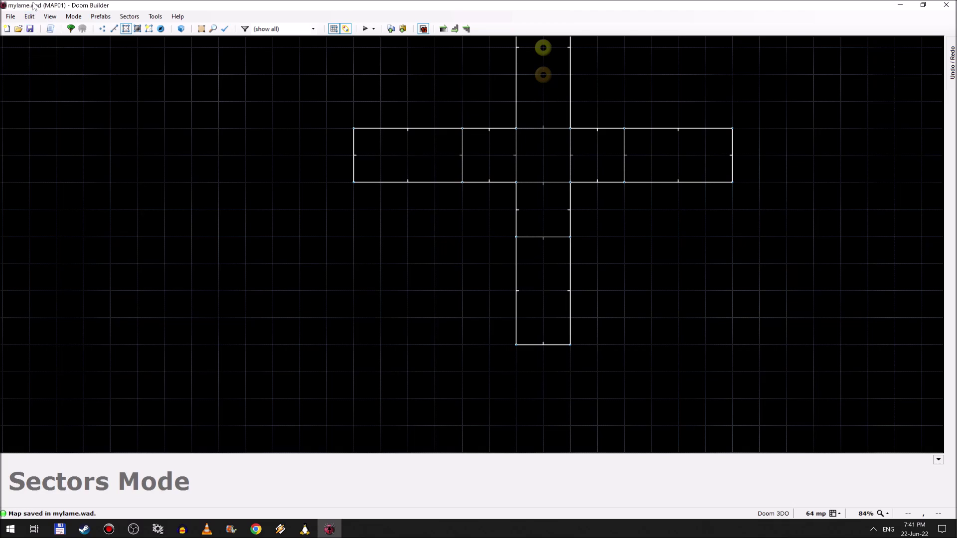
# - Switch to Total Commander and open the wads folder inside optidoom_v02c\files
pyautogui.click(63, 532)
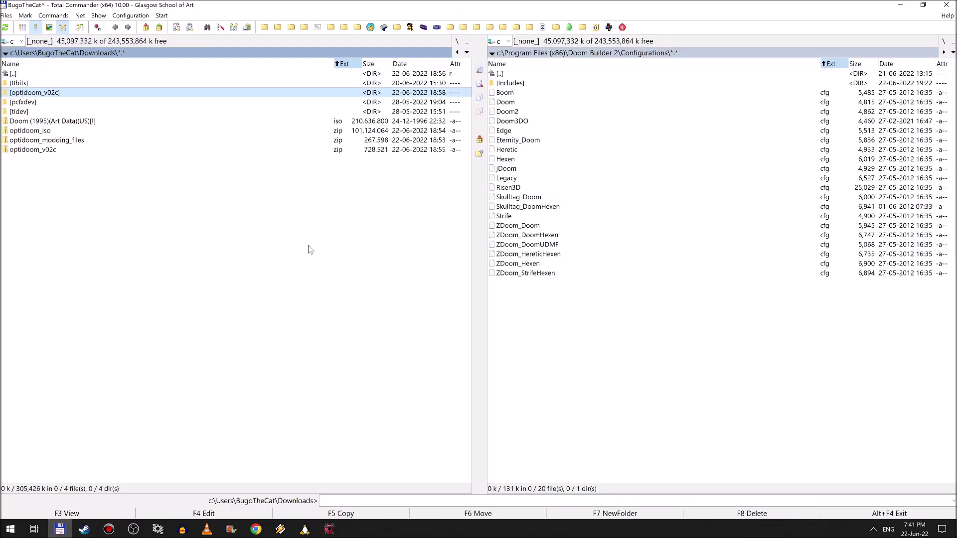
pyautogui.press('Return')
pyautogui.press('Down')
pyautogui.press('Down')
pyautogui.press('Return')
pyautogui.press('Down')
pyautogui.press('Down')
pyautogui.press('Down')
pyautogui.press('Down')
pyautogui.press('Return')
pyautogui.press('Down')
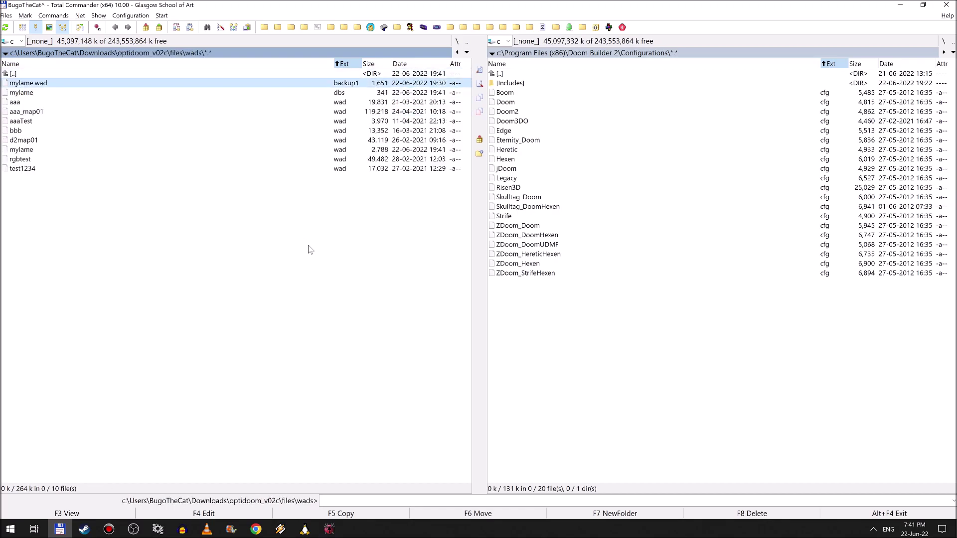
# - Examine the mylame.wad backup1 and mylame dbs files stored beside the level files in the wads folder
pyautogui.press('Down')
pyautogui.press('Up')
pyautogui.press('Up')
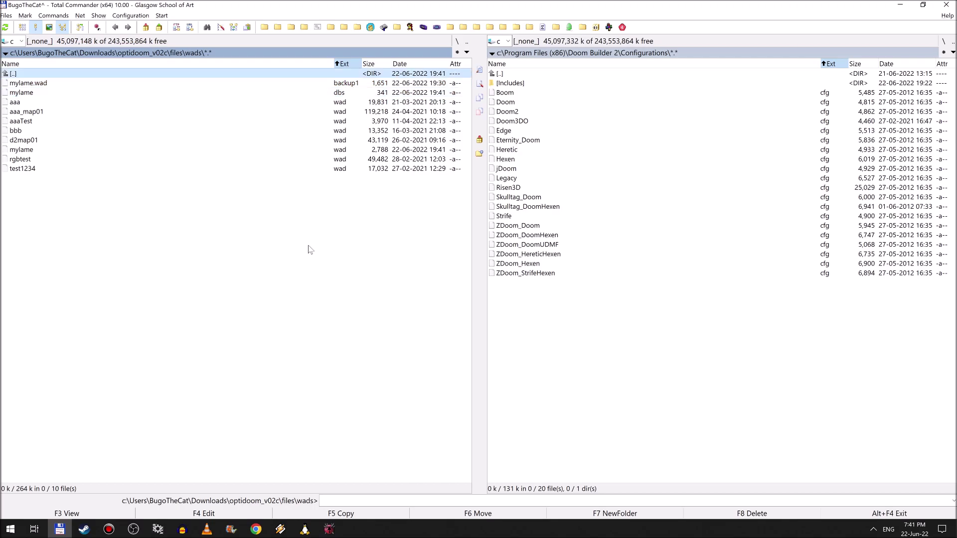
pyautogui.press('Down')
pyautogui.press('Down')
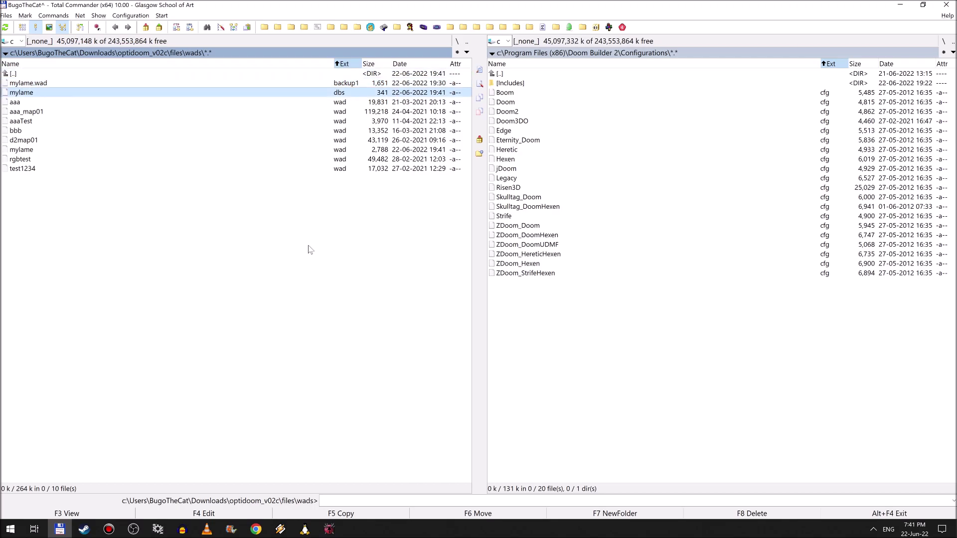
pyautogui.press('Up')
pyautogui.press('Up')
pyautogui.press('Down')
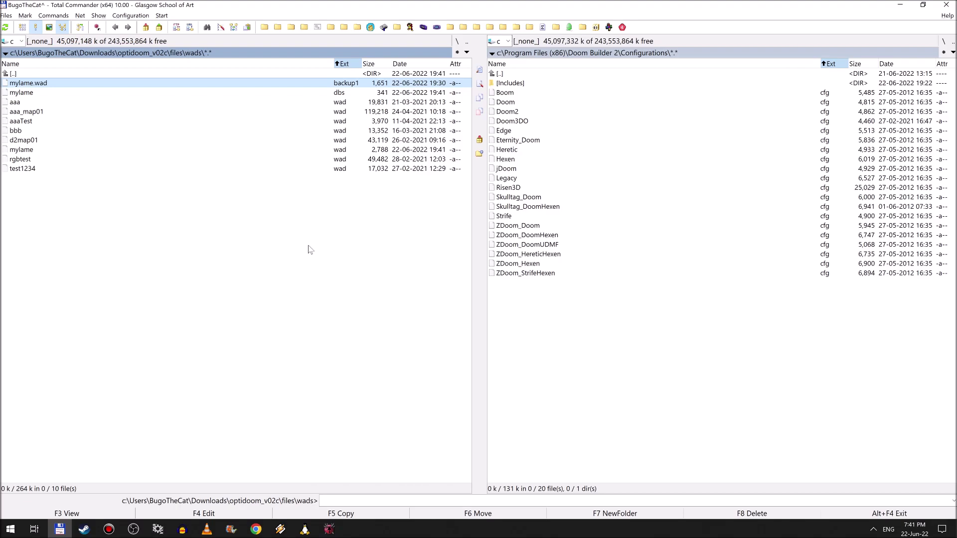
pyautogui.press('Down')
pyautogui.press('Down')
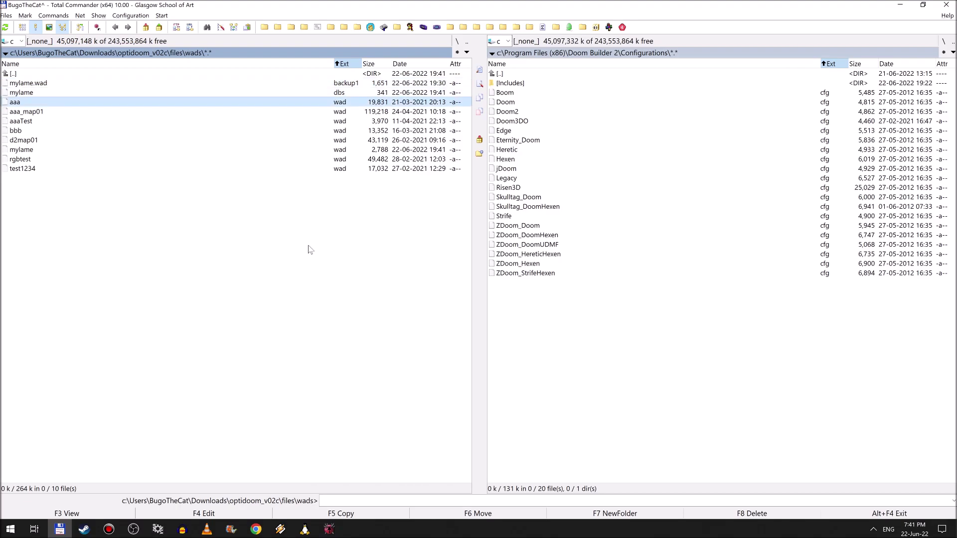
pyautogui.press('Up')
pyautogui.press('Up')
pyautogui.press('Up')
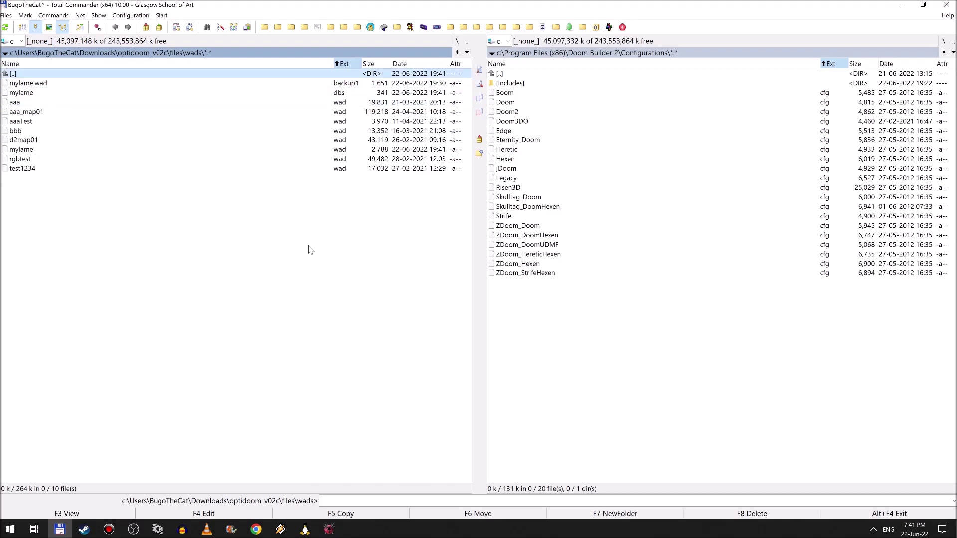
# - Return to the optidoom_v02c folder and rebuild the OptiDoom ISO by running makeOptidoomFromDoomISO.bat through to its end
pyautogui.press('Return')
pyautogui.press('Up')
pyautogui.press('Up')
pyautogui.press('Up')
pyautogui.press('Up')
pyautogui.press('Return')
pyautogui.press('Down')
pyautogui.press('Down')
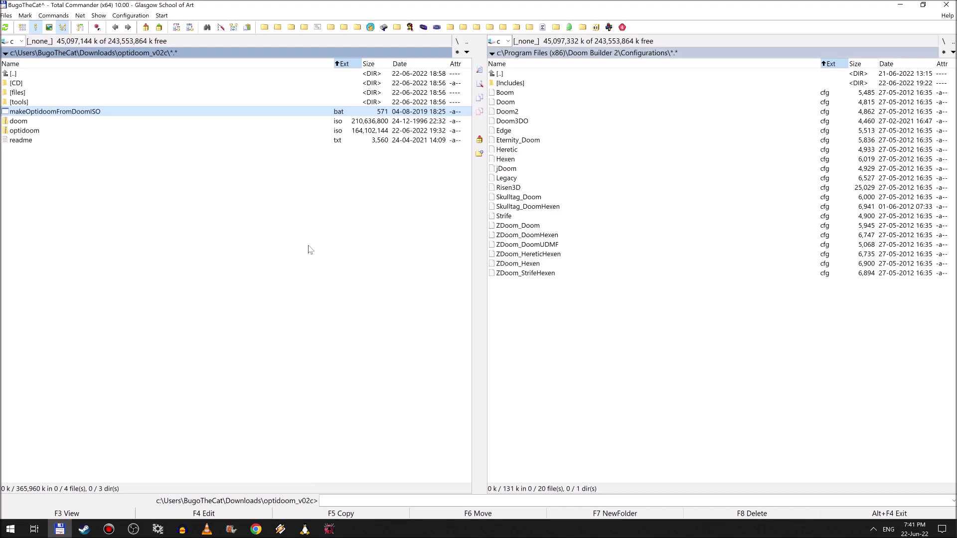
pyautogui.press('Return')
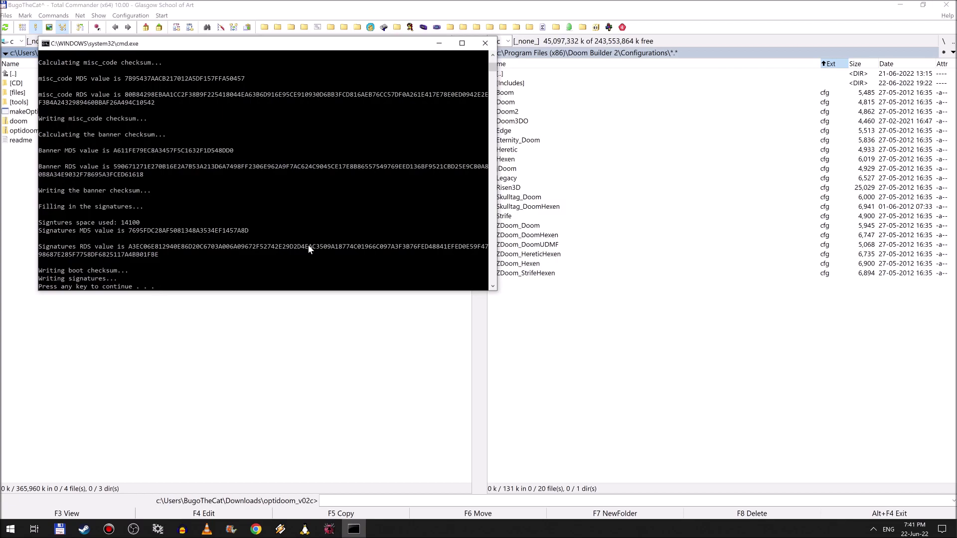
pyautogui.press('Return')
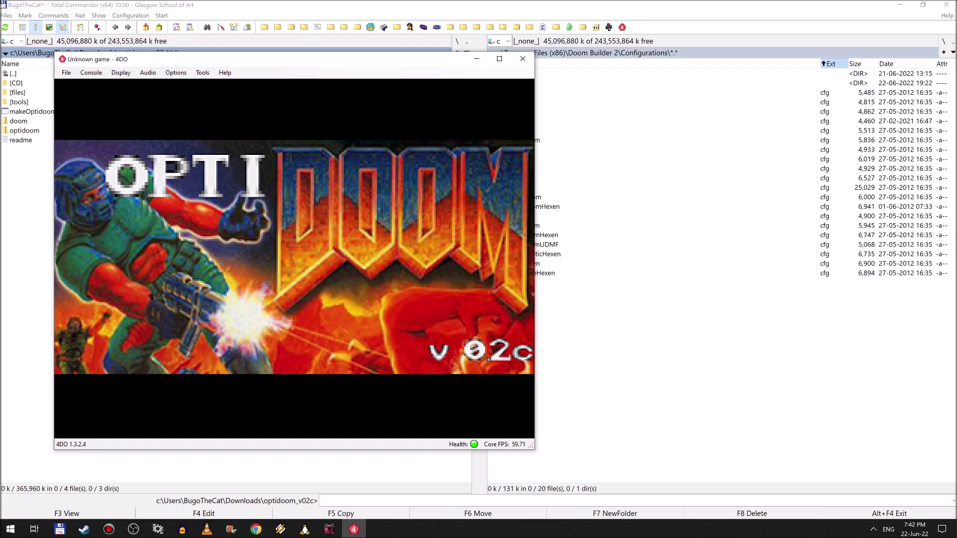
# - Open the mod options and choose MYLAME.WAD as the mod to load
pyautogui.press('Right')
pyautogui.press('Right')
pyautogui.press('Right')
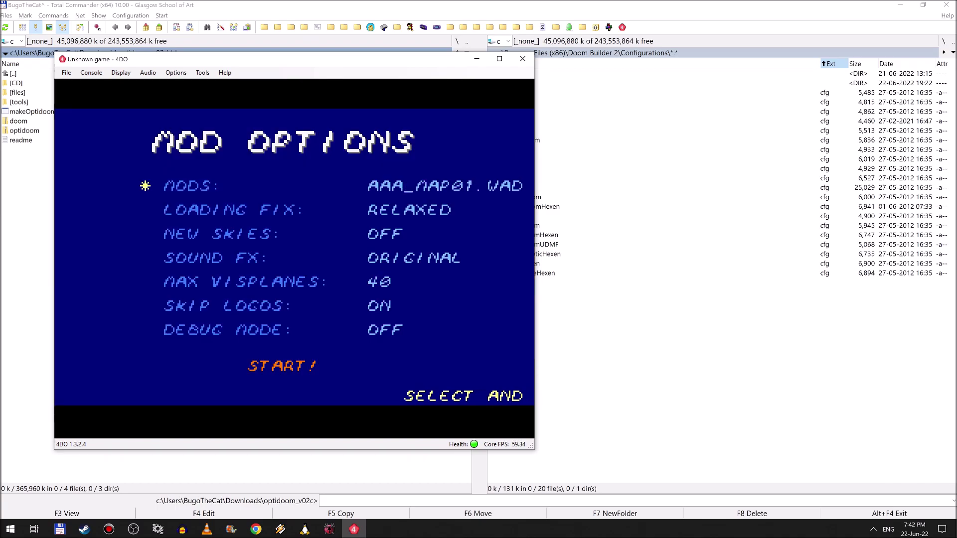
pyautogui.press('Right')
pyautogui.press('Right')
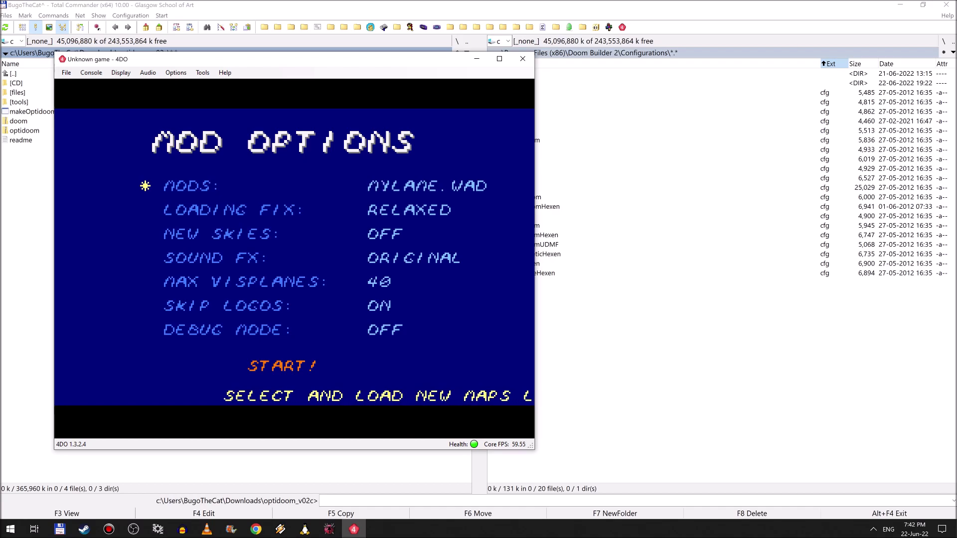
# - Cycle through the Max Visplanes values in the mod options and leave it set to 32
pyautogui.press('Down')
pyautogui.press('Down')
pyautogui.press('Down')
pyautogui.press('Down')
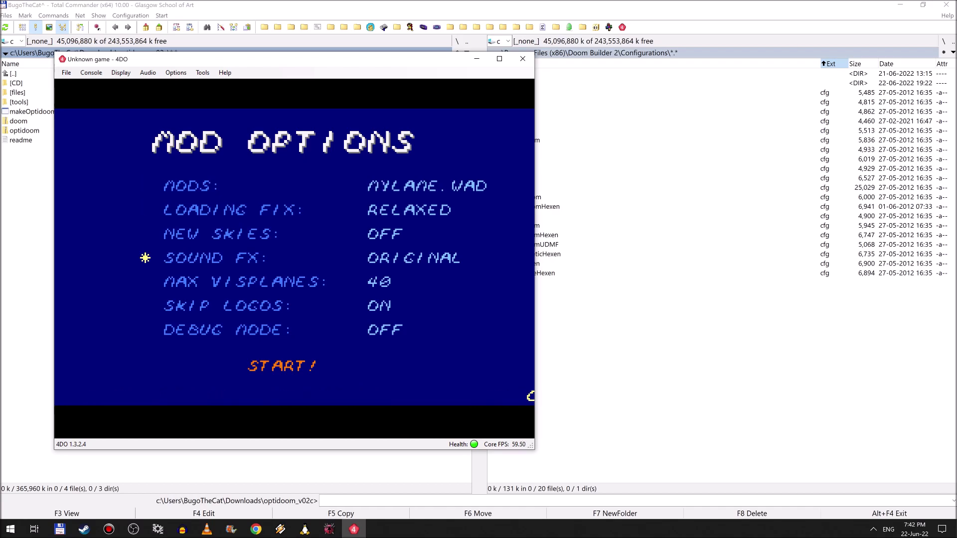
pyautogui.press('Right')
pyautogui.press('Right')
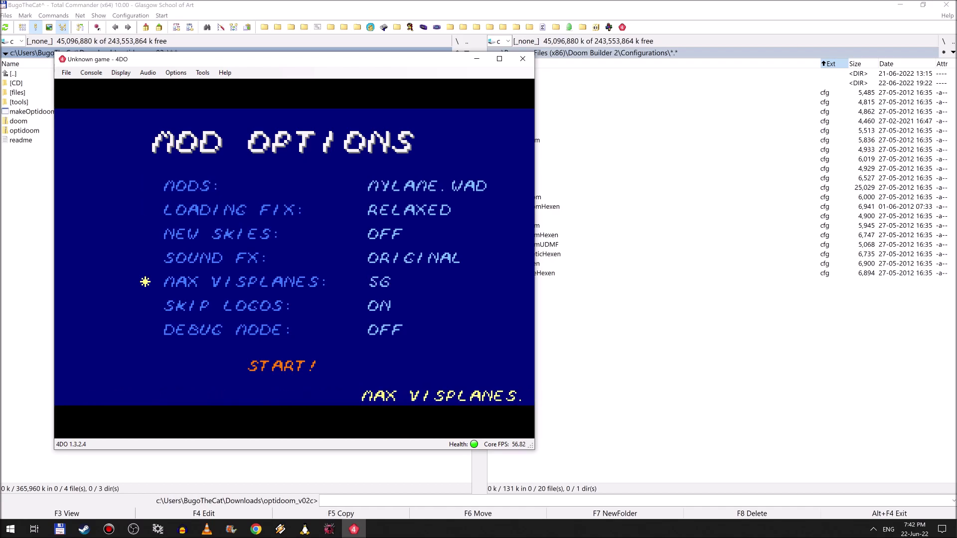
pyautogui.press('Right')
pyautogui.press('Left')
pyautogui.press('Left')
pyautogui.press('Left')
pyautogui.press('Left')
pyautogui.press('Left')
pyautogui.press('Left')
pyautogui.press('Left')
pyautogui.press('Left')
pyautogui.press('Left')
pyautogui.press('Right')
pyautogui.press('Right')
pyautogui.press('Right')
pyautogui.press('Left')
pyautogui.press('Left')
pyautogui.press('Left')
pyautogui.press('Right')
pyautogui.press('Right')
pyautogui.press('Right')
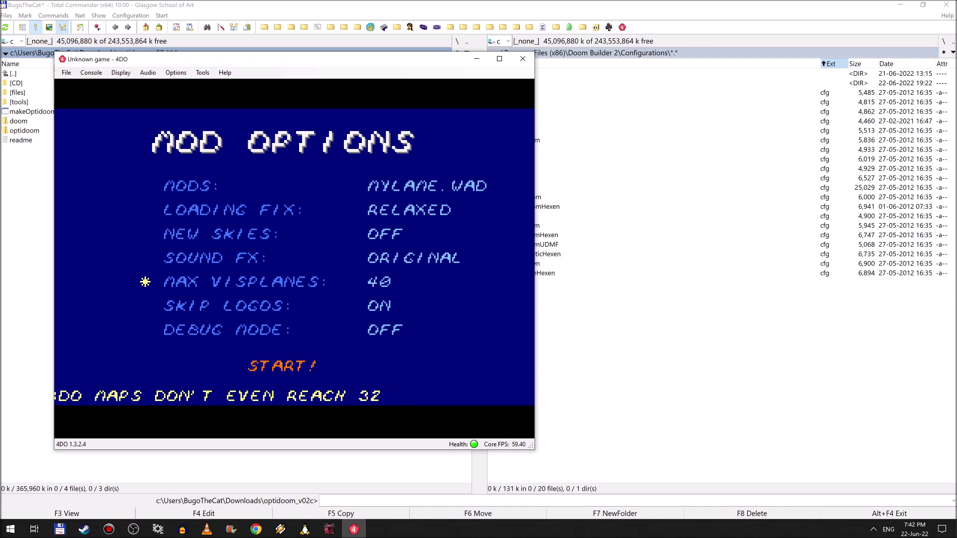
pyautogui.press('Left')
pyautogui.press('Right')
pyautogui.press('Right')
pyautogui.press('Right')
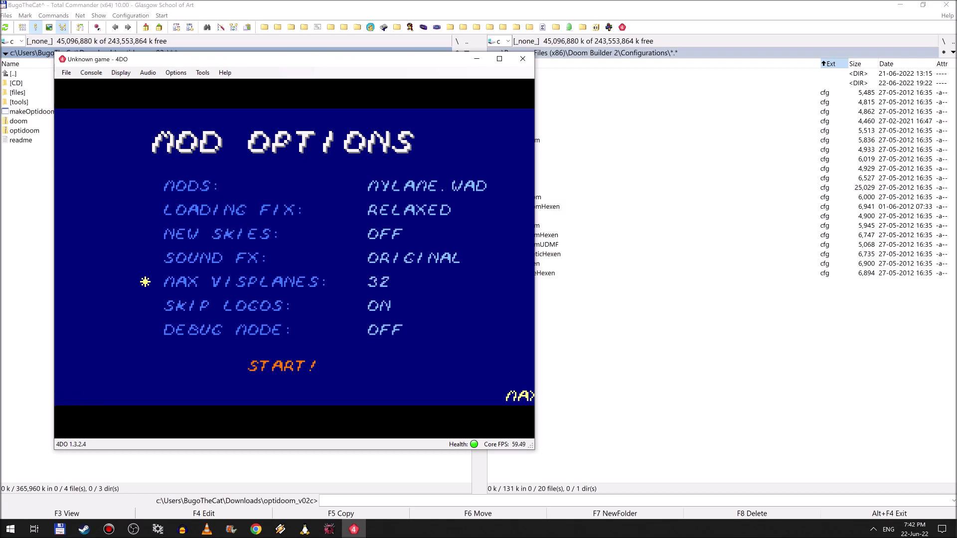
# - Start the game with the chosen mod and begin level 1 on the Hurt Me Plenty difficulty
pyautogui.press('Return')
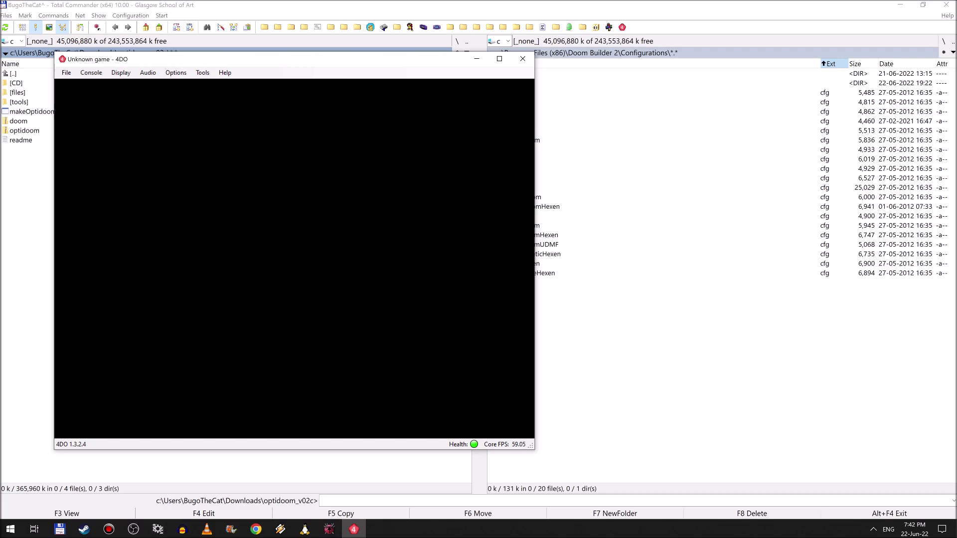
pyautogui.press('Return')
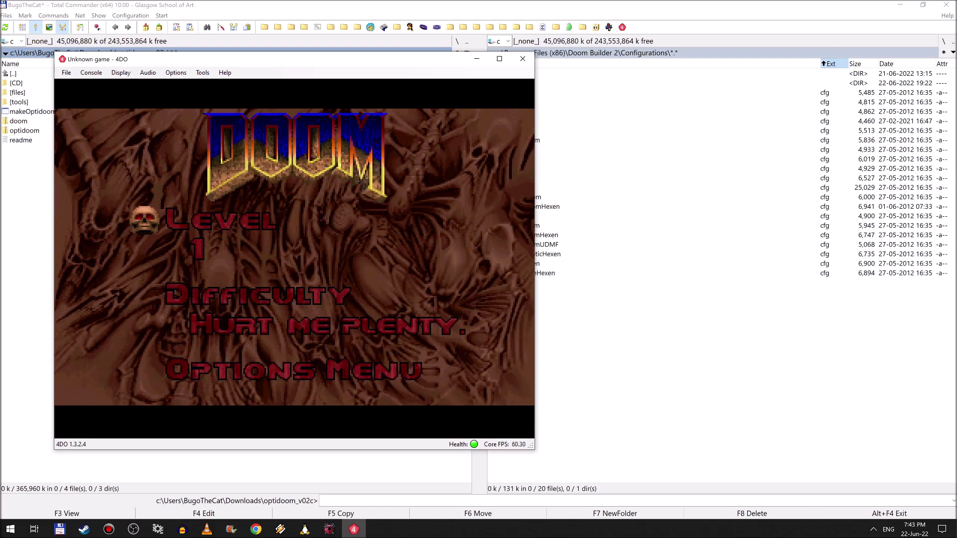
pyautogui.press('Return')
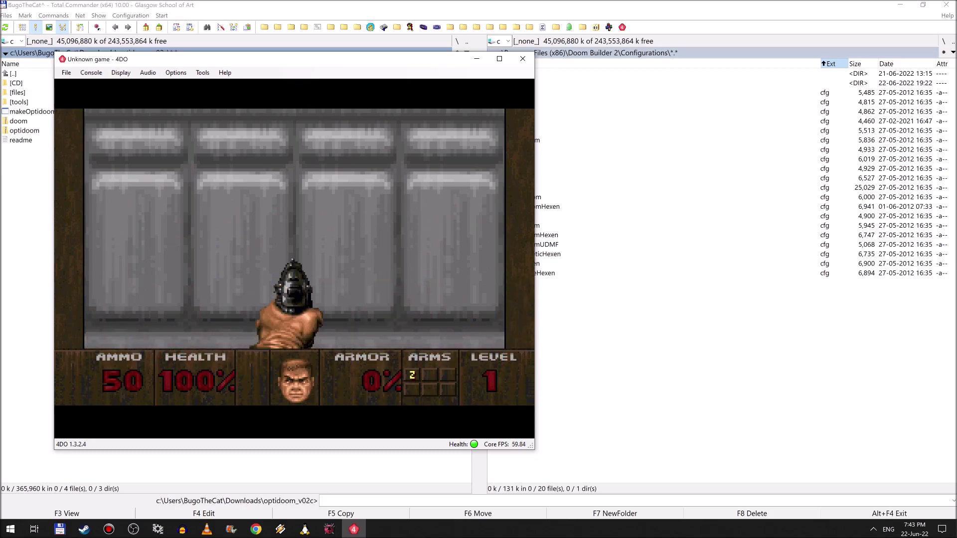
# - Look around the starting corridor, then walk ahead to collect the shotgun and reach the water pit
pyautogui.press('Right')
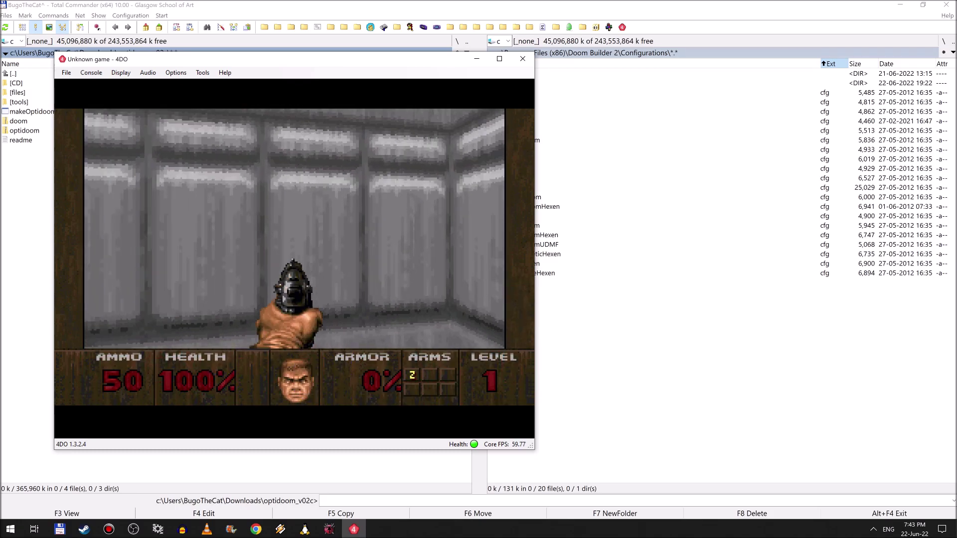
pyautogui.press('Left')
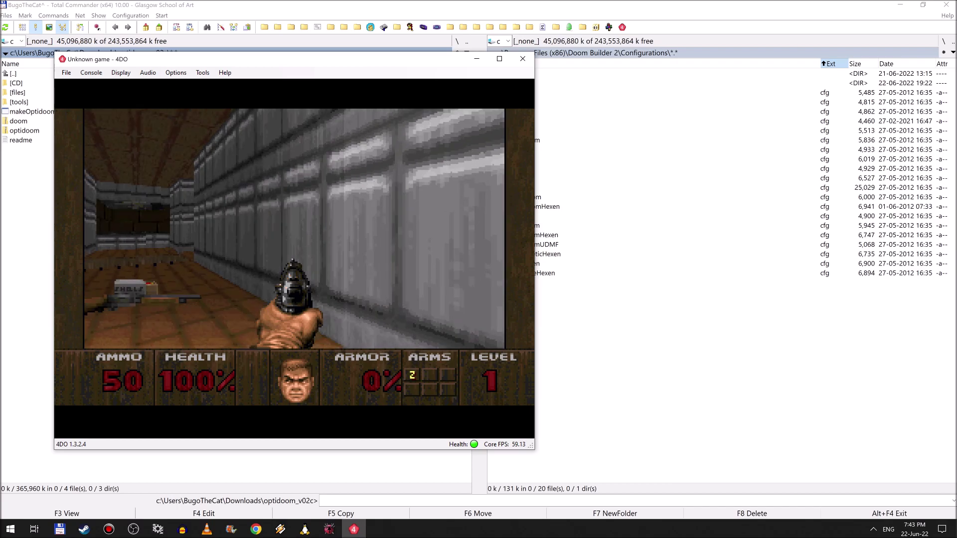
pyautogui.press('Left')
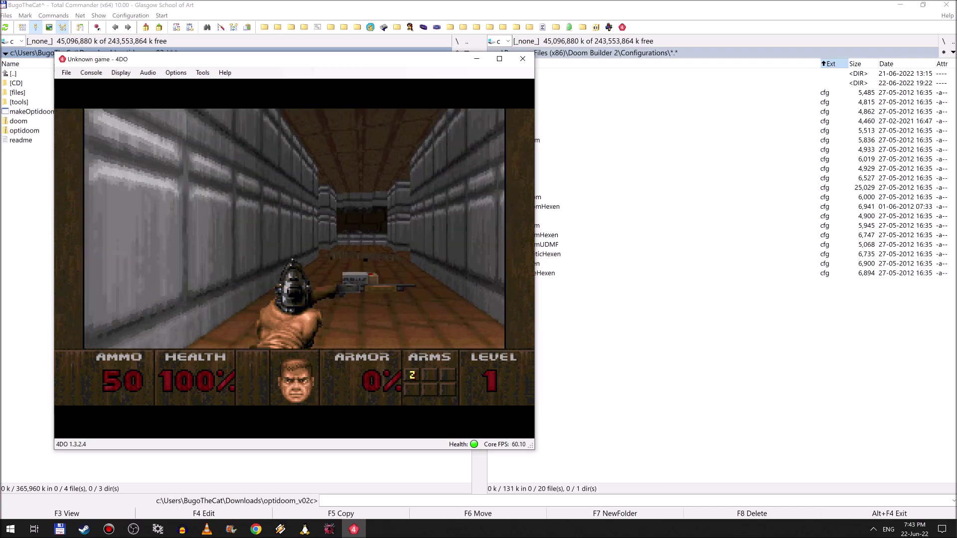
pyautogui.press('Right')
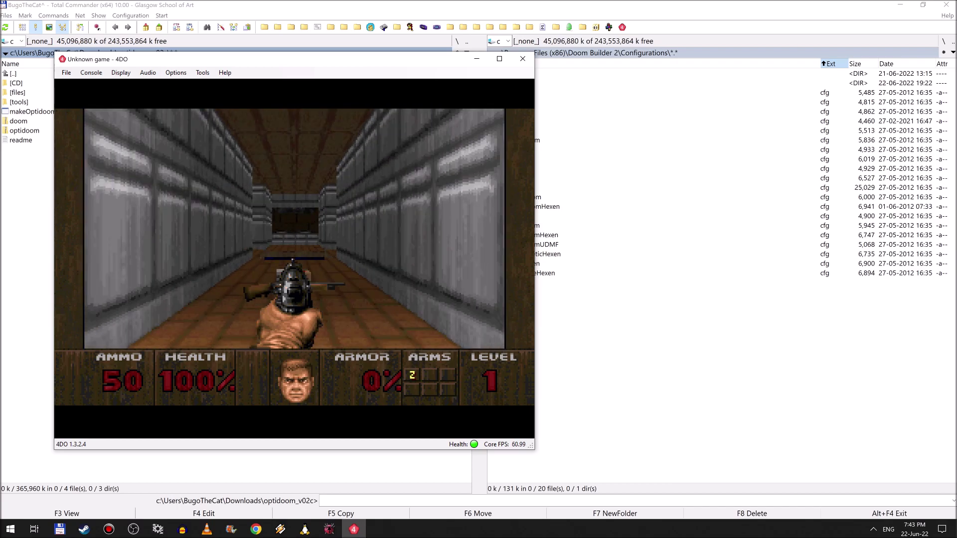
pyautogui.press('Right')
pyautogui.press('Up')
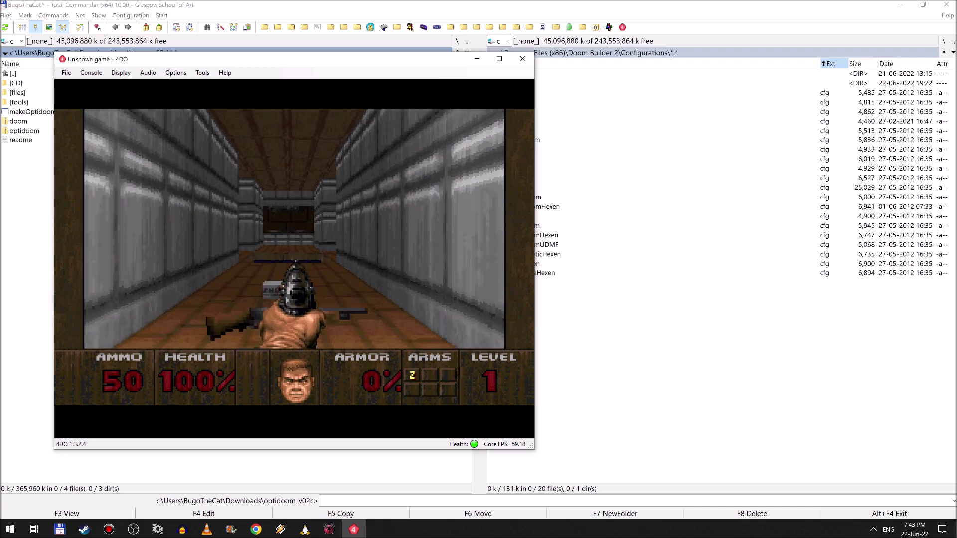
pyautogui.press('Up')
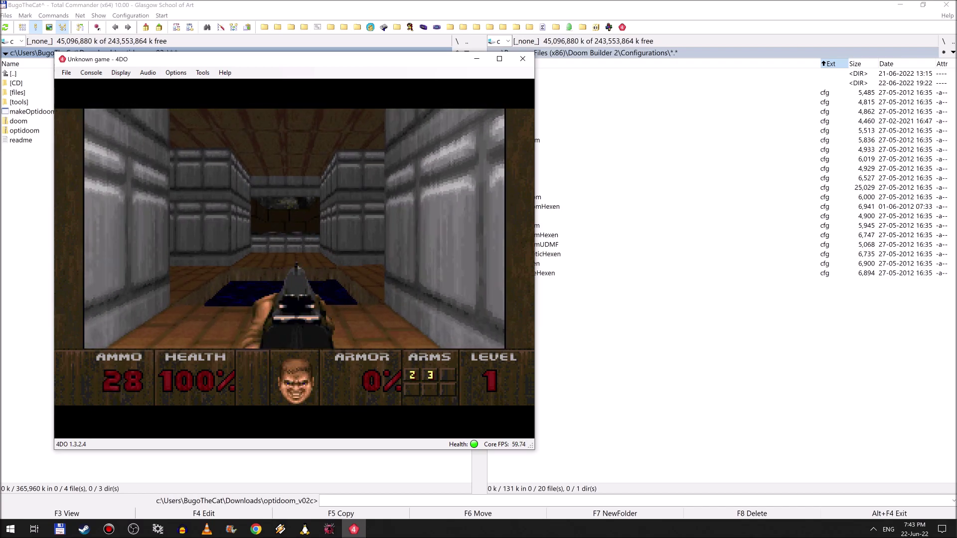
# - Enter the water pit and examine the warping walls and the alcove with the open sky ceiling
pyautogui.press('Left')
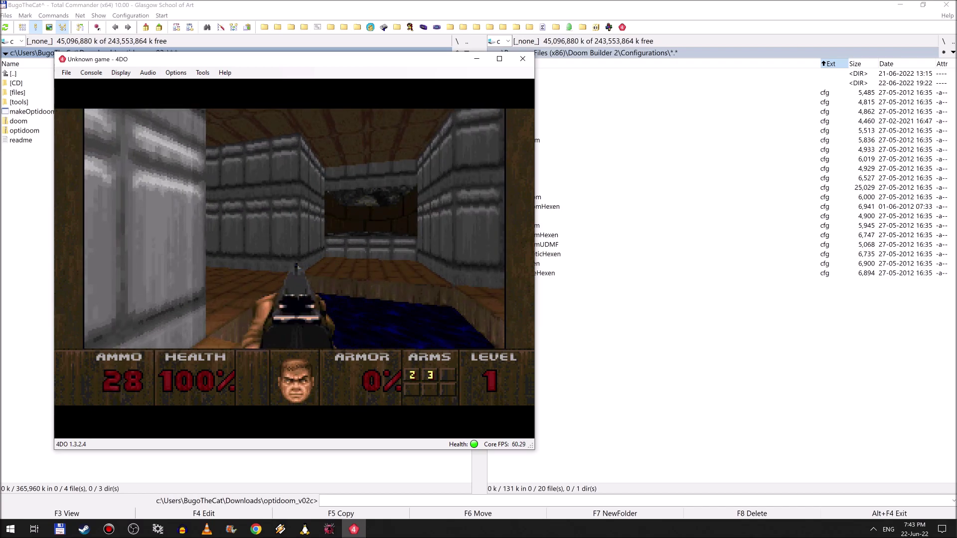
pyautogui.press('Right')
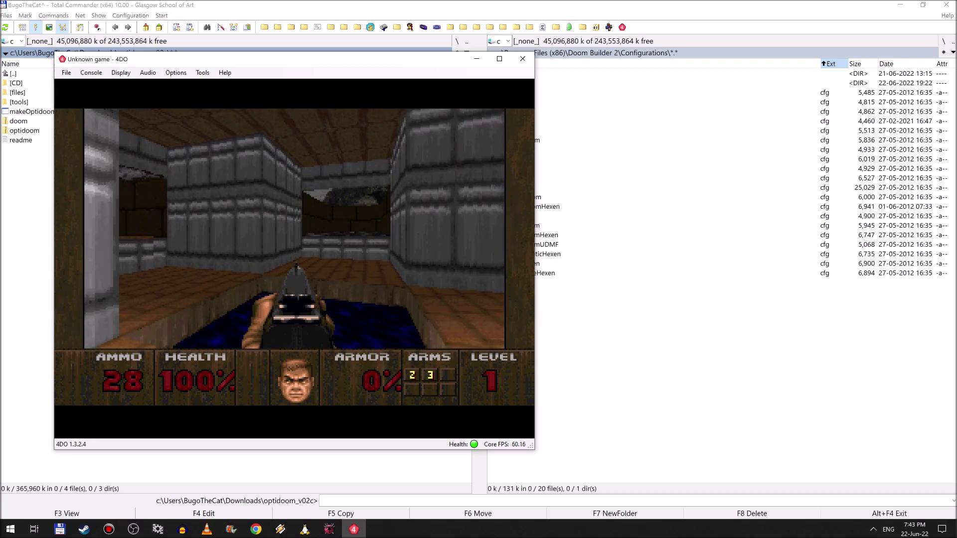
pyautogui.press('Up')
pyautogui.press('Right')
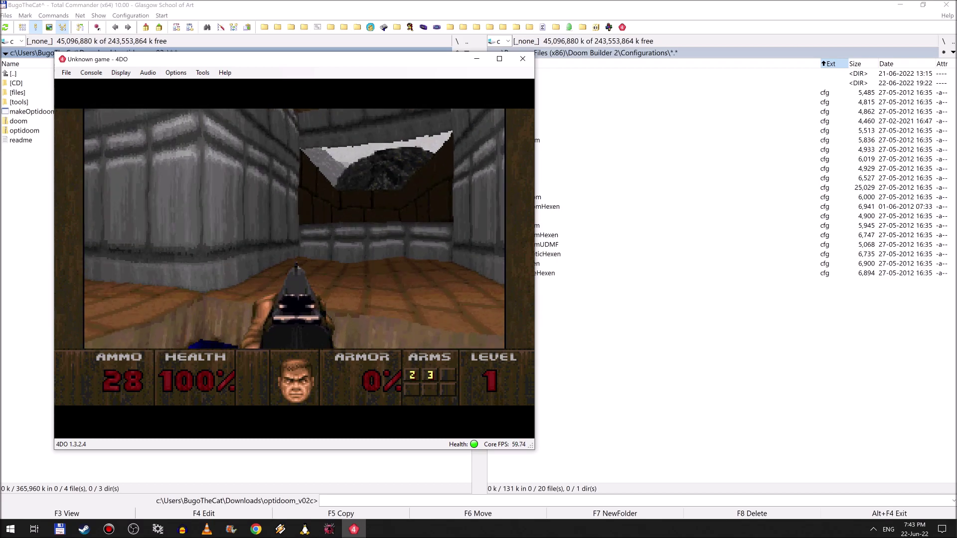
pyautogui.press('Up')
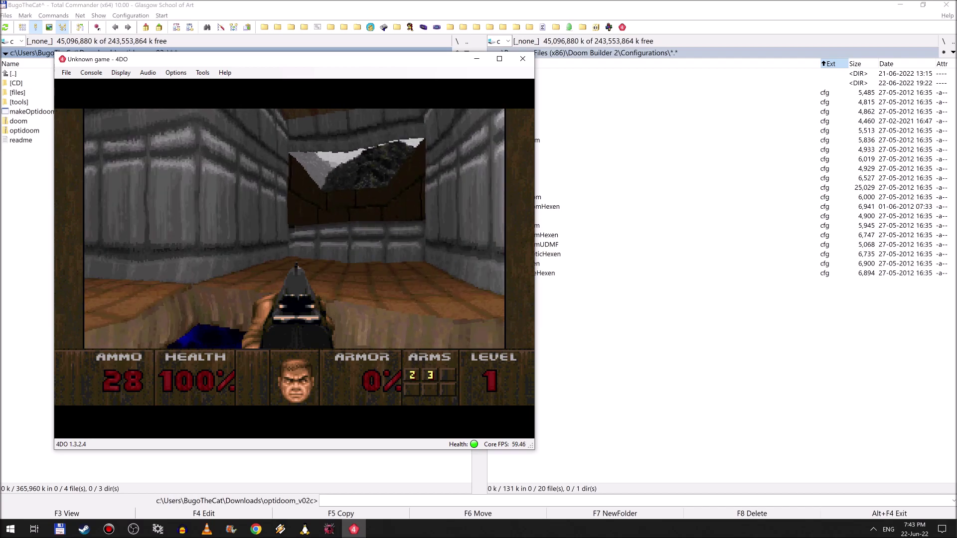
pyautogui.press('Right')
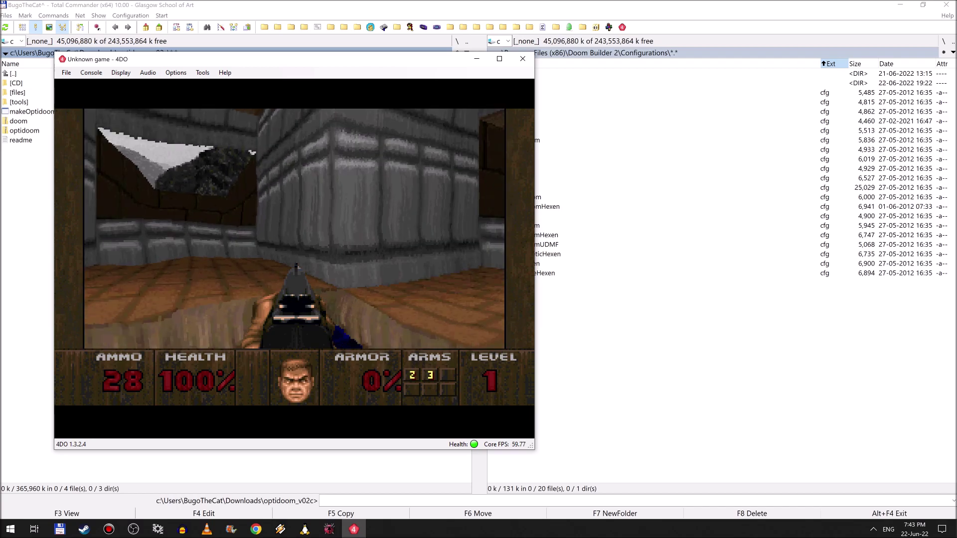
pyautogui.press('Right')
pyautogui.press('Up')
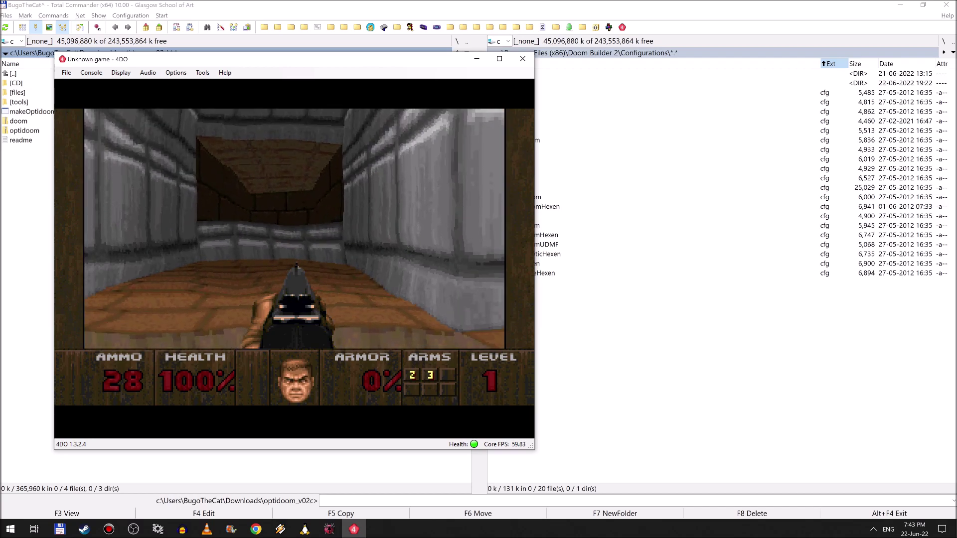
# - Turn around inside the water pit to compare the warping effect on the surrounding pillars and raised alcoves
pyautogui.press('Right')
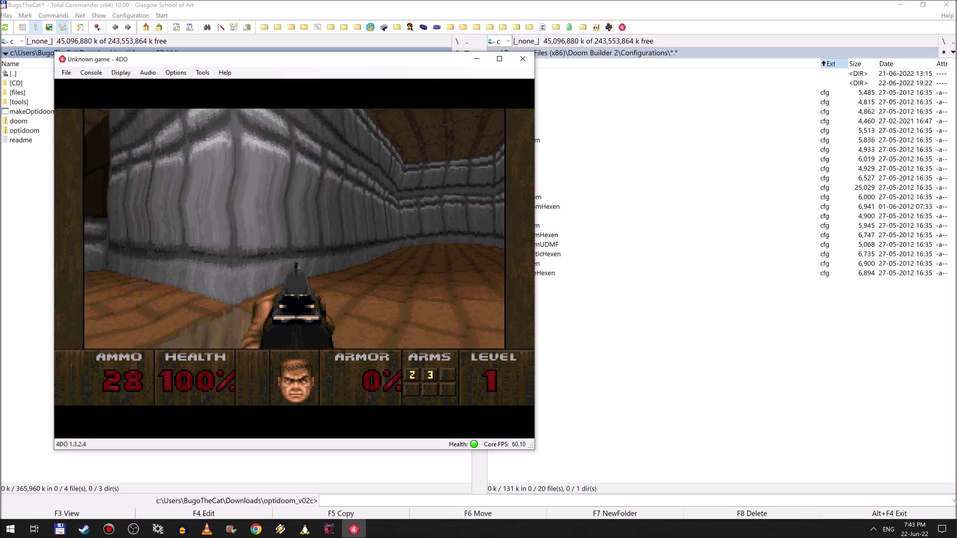
pyautogui.press('Right')
pyautogui.press('Right')
pyautogui.press('Left')
pyautogui.press('Right')
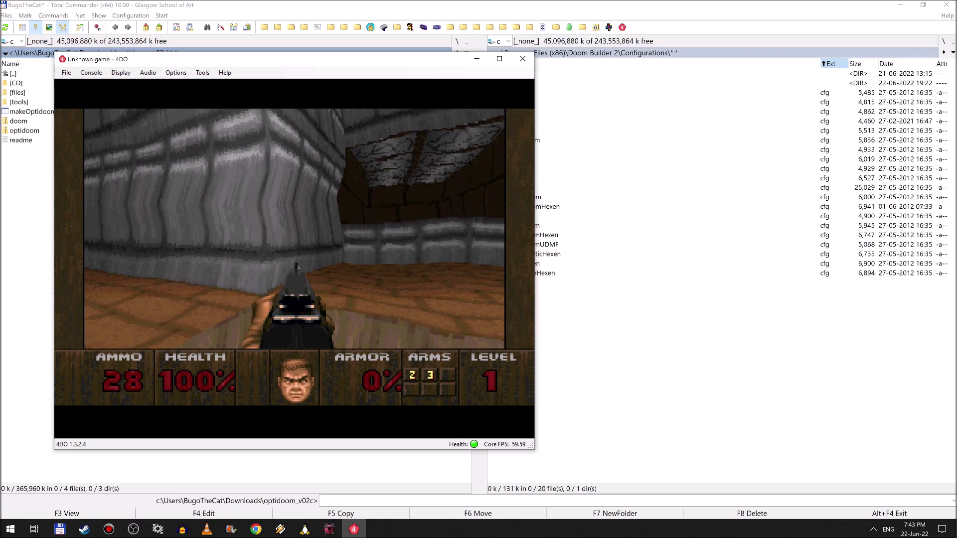
pyautogui.press('Right')
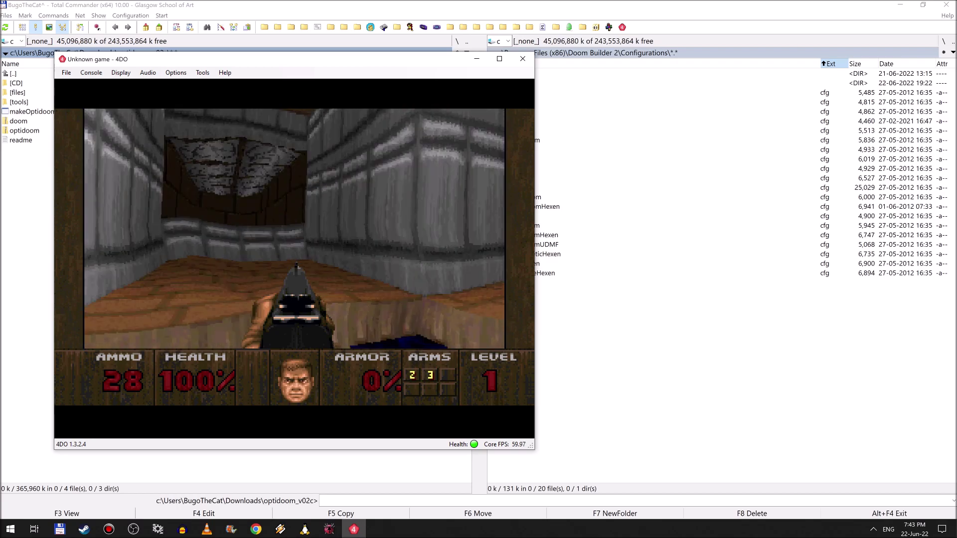
pyautogui.press('Up')
pyautogui.press('Left')
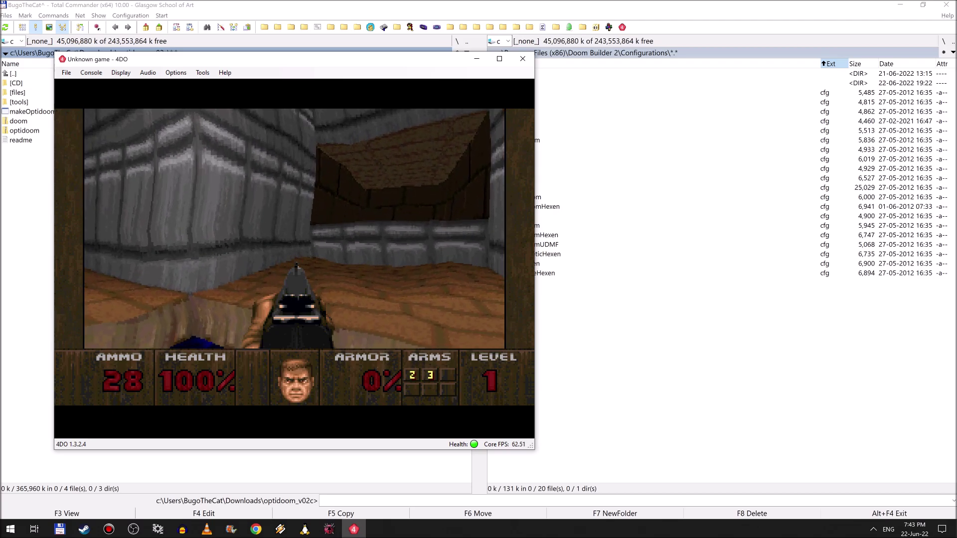
pyautogui.press('Up')
pyautogui.press('Up')
pyautogui.press('Up')
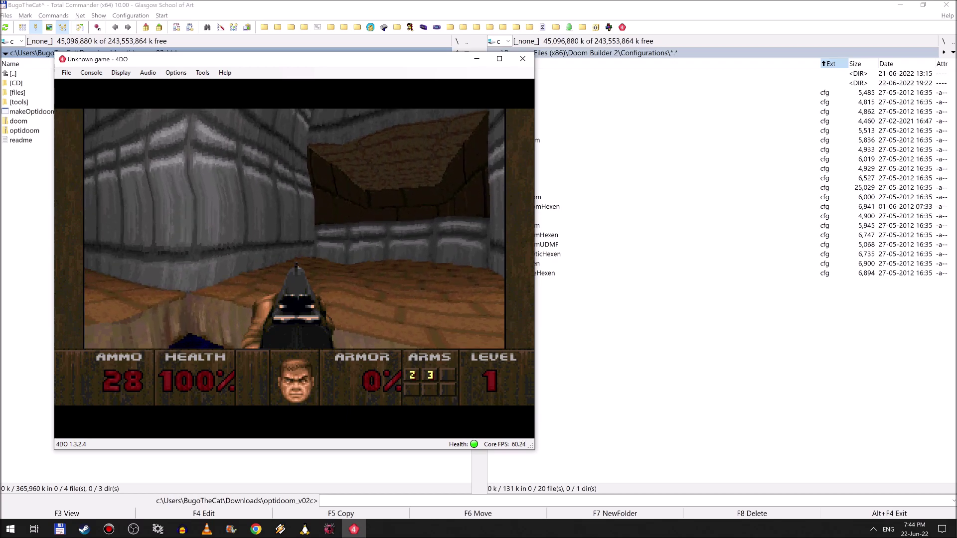
pyautogui.press('Up')
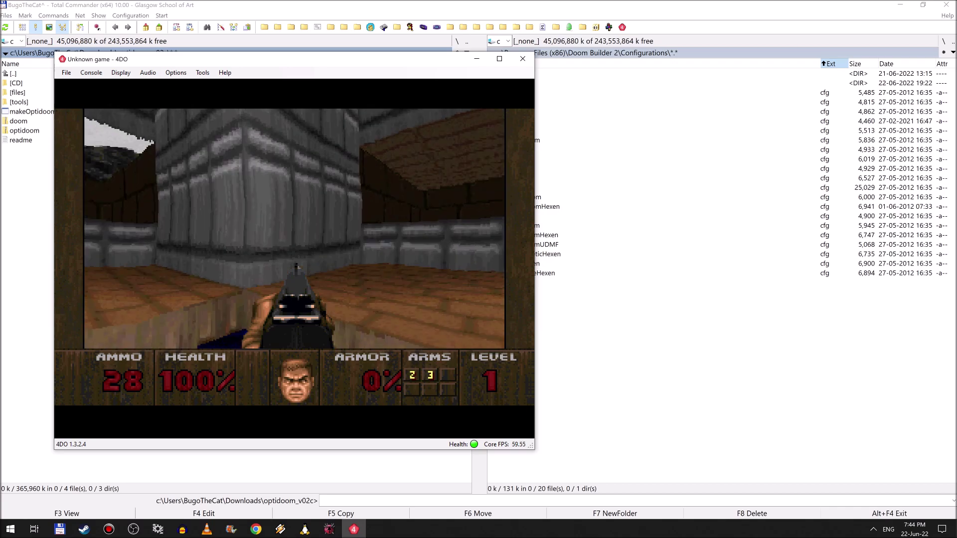
# - Leave the water pit, face the alcove with the lava floor and walk back into the water to check the warping
pyautogui.press('Right')
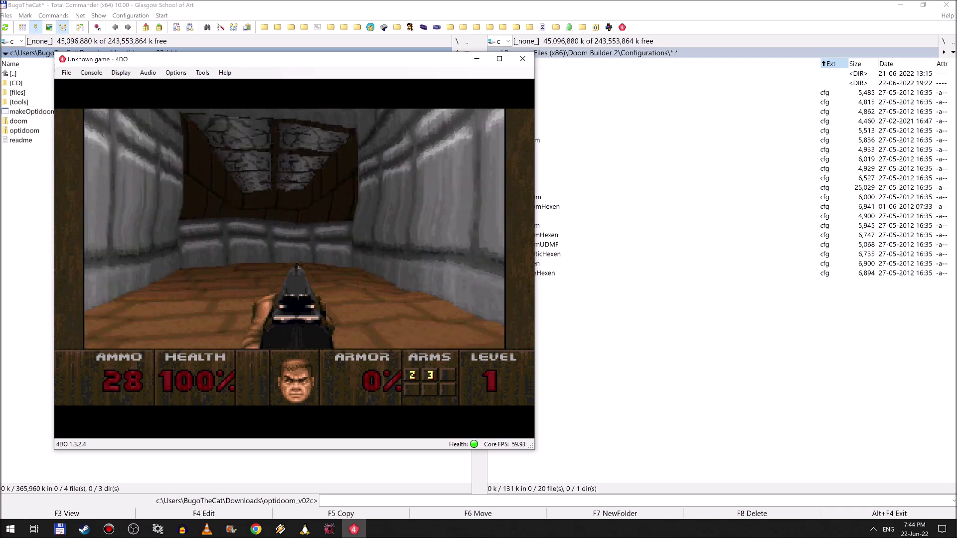
pyautogui.press('Left')
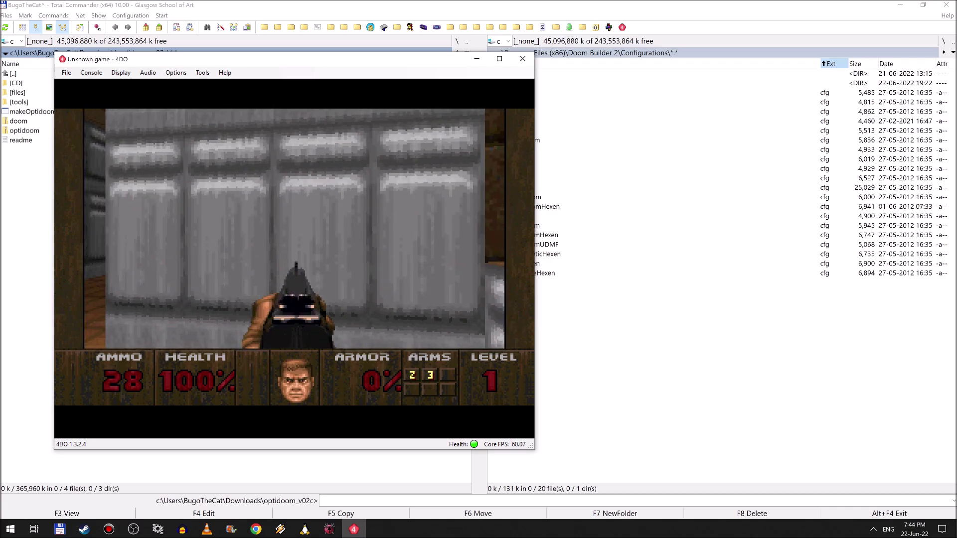
pyautogui.press('Left')
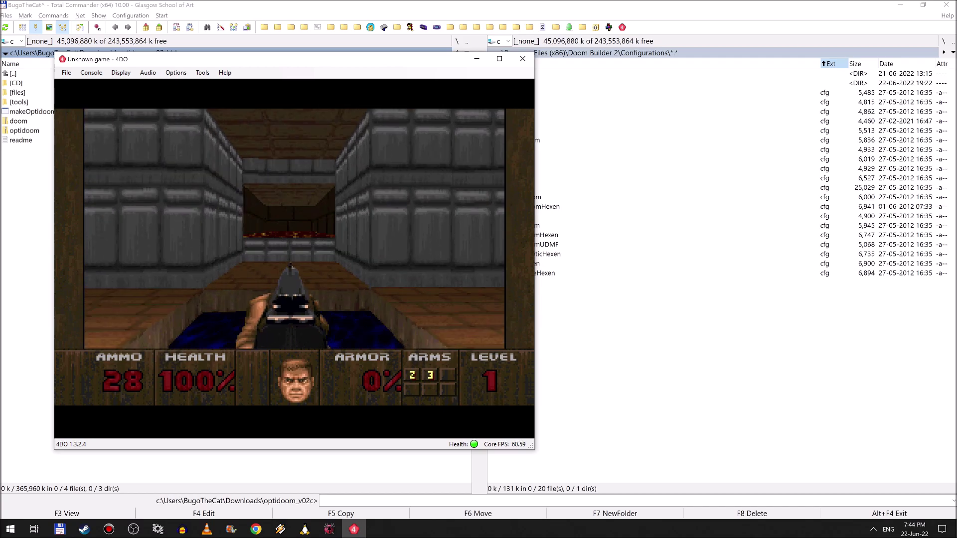
pyautogui.press('Up')
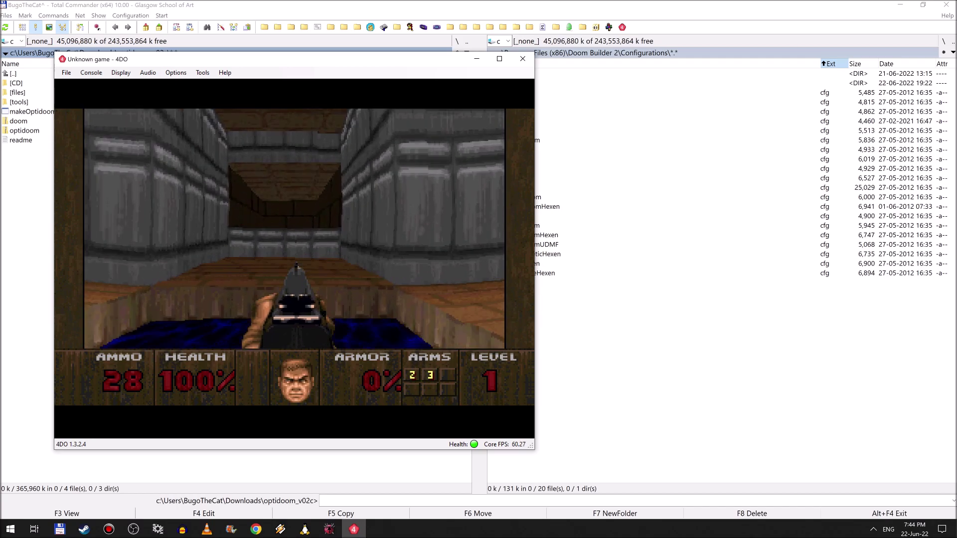
pyautogui.press('Up')
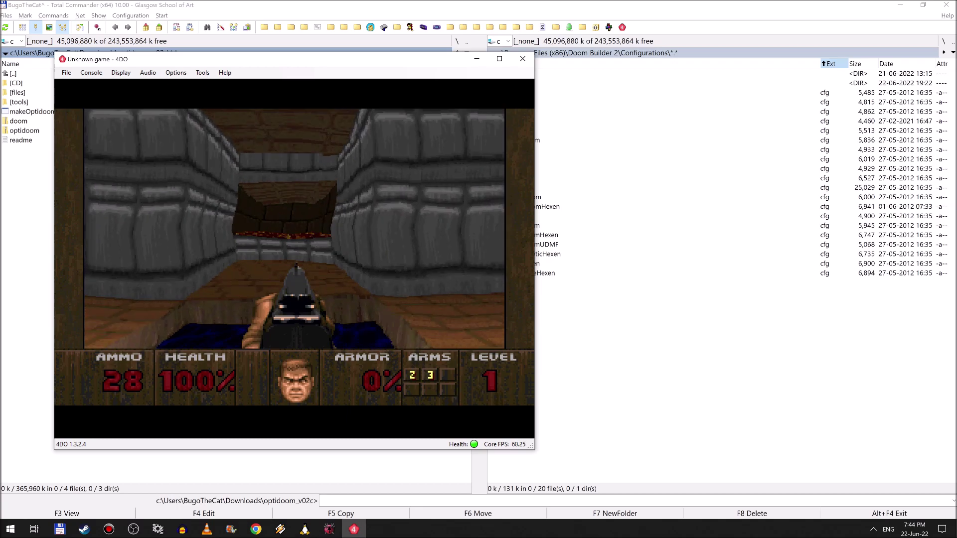
# - Walk up to the raised alcove with the grey rock ceiling and inspect its floor, walls and ceiling up close
pyautogui.press('Left')
pyautogui.press('Right')
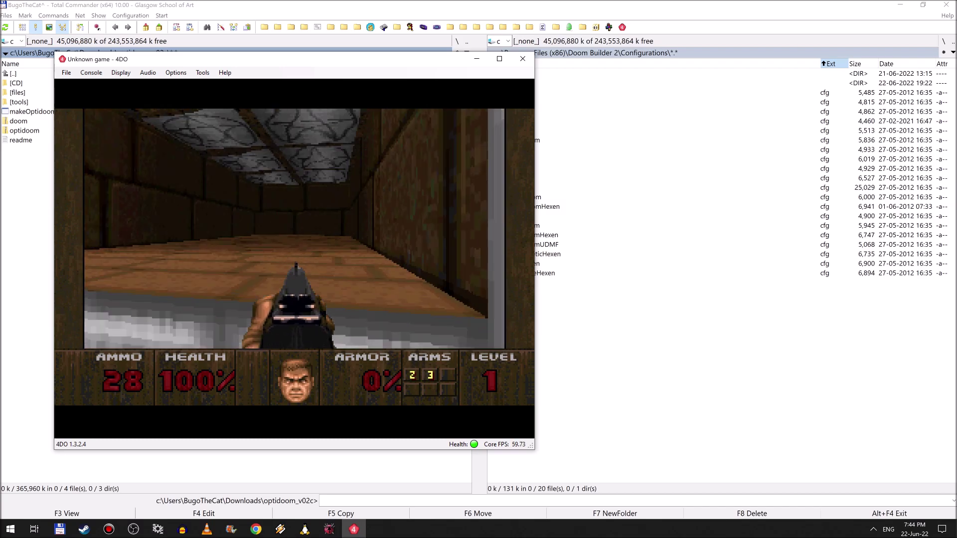
pyautogui.press('Up')
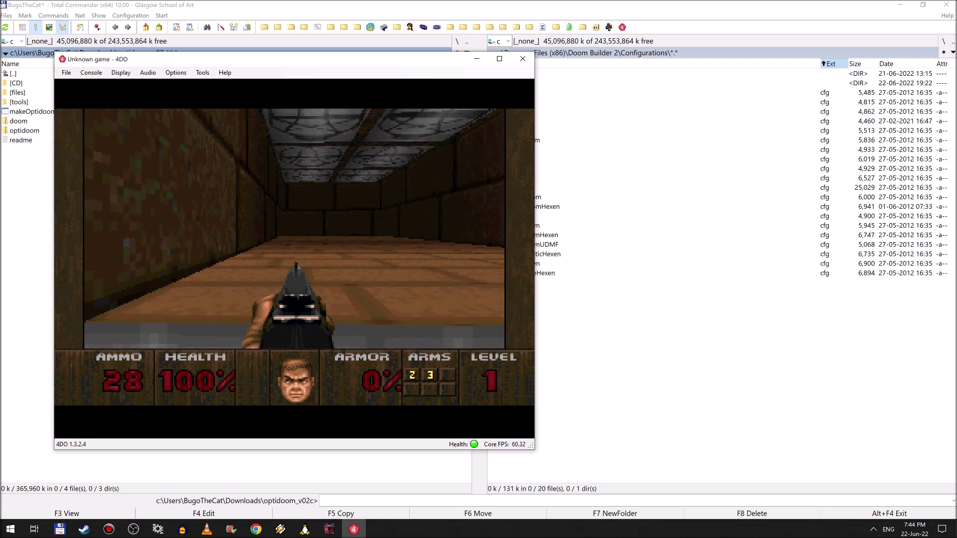
pyautogui.press('Up')
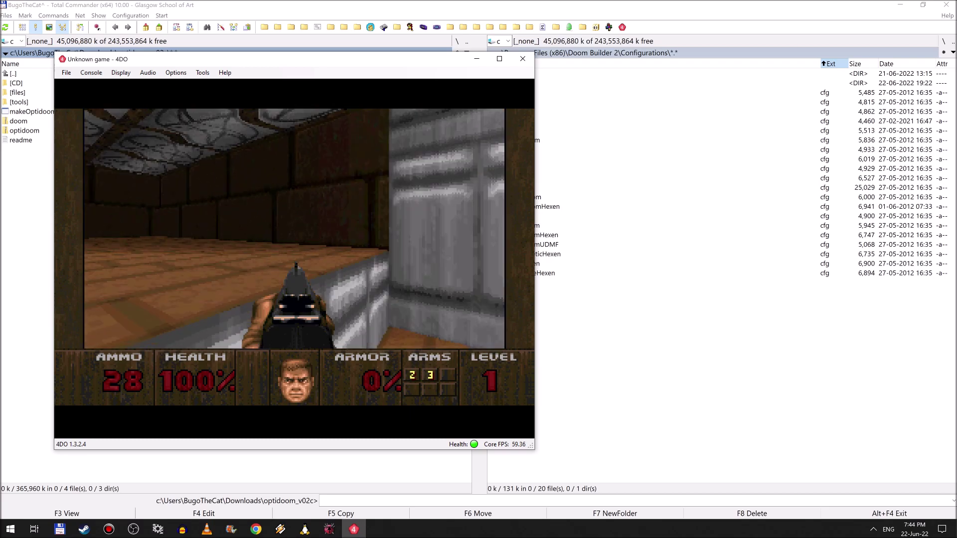
# - Turn from side to side in front of the raised alcove with the pentagram ceiling to examine its warping ceiling and edges
pyautogui.press('Right')
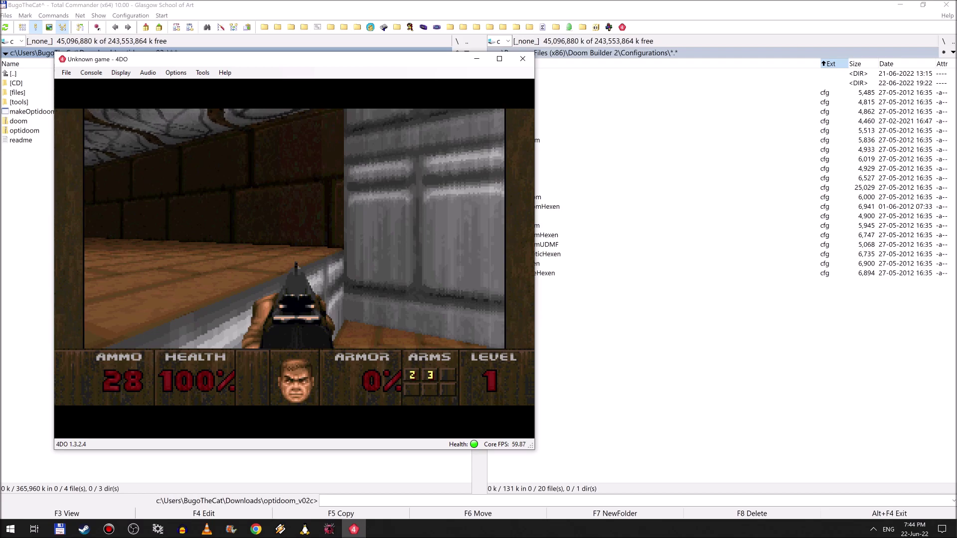
pyautogui.press('Left')
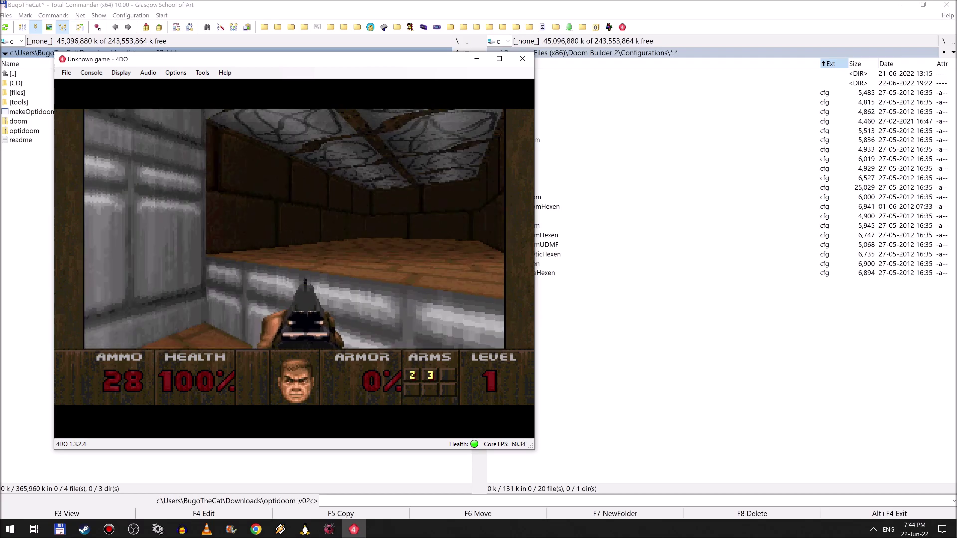
pyautogui.press('Left')
pyautogui.press('Left')
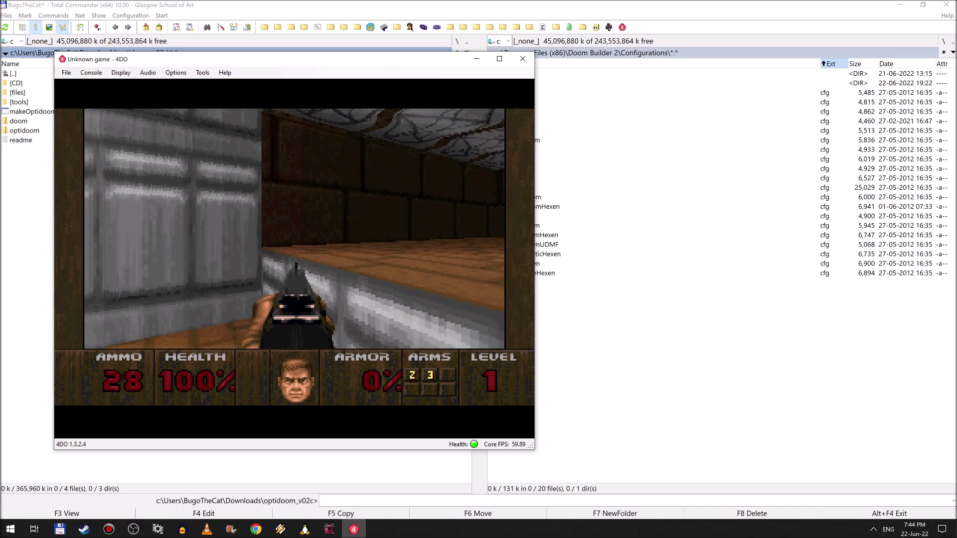
pyautogui.press('Left')
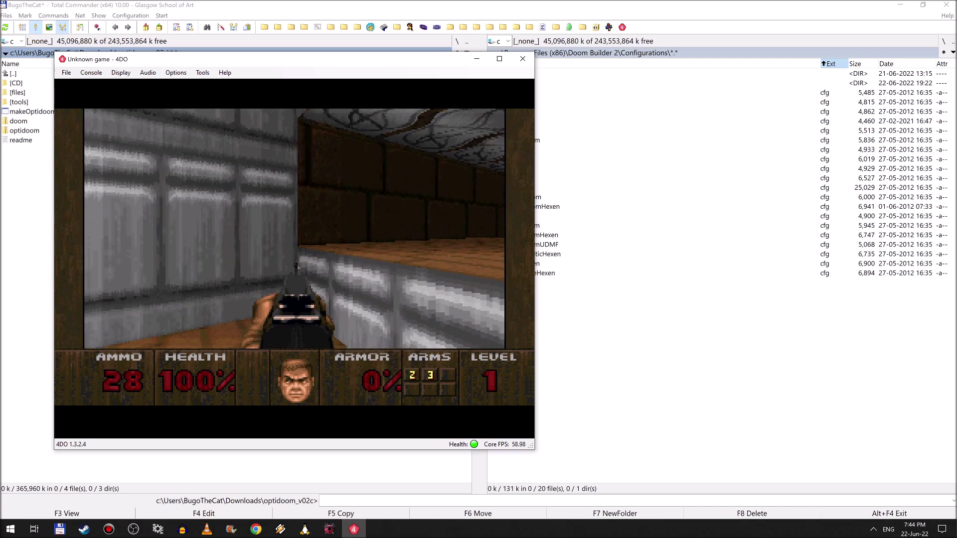
pyautogui.press('Right')
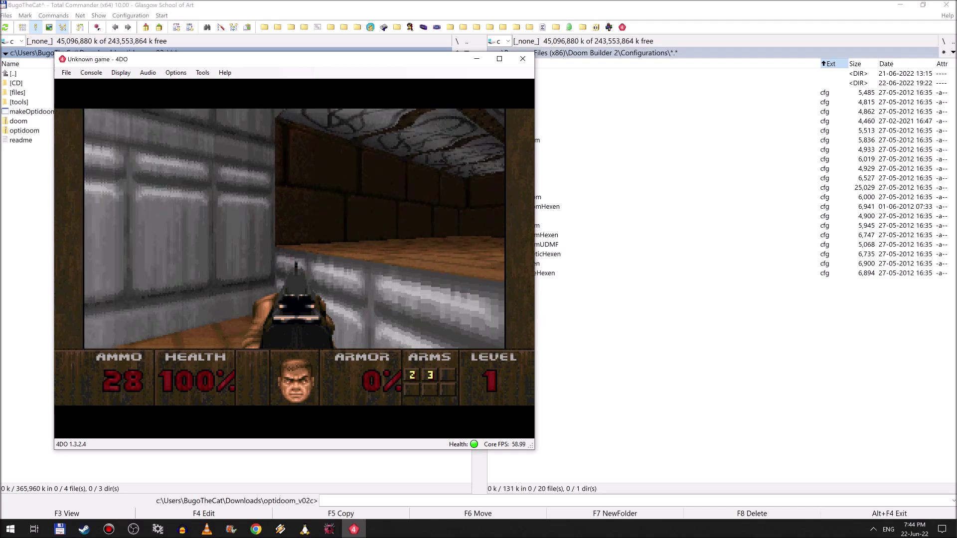
# - Turn on Fly mode in the game's Extra options and return to the level
pyautogui.press('Return')
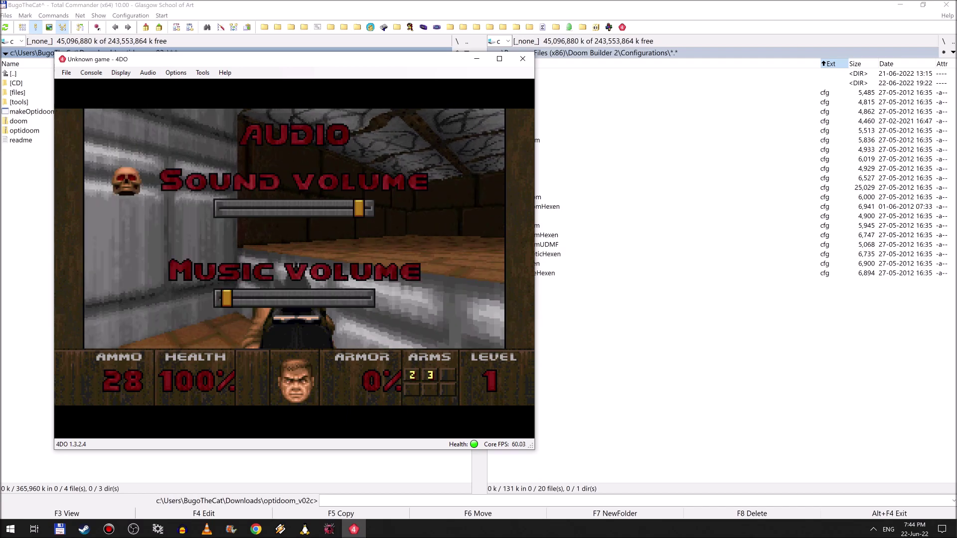
pyautogui.press('Up')
pyautogui.press('Up')
pyautogui.press('Right')
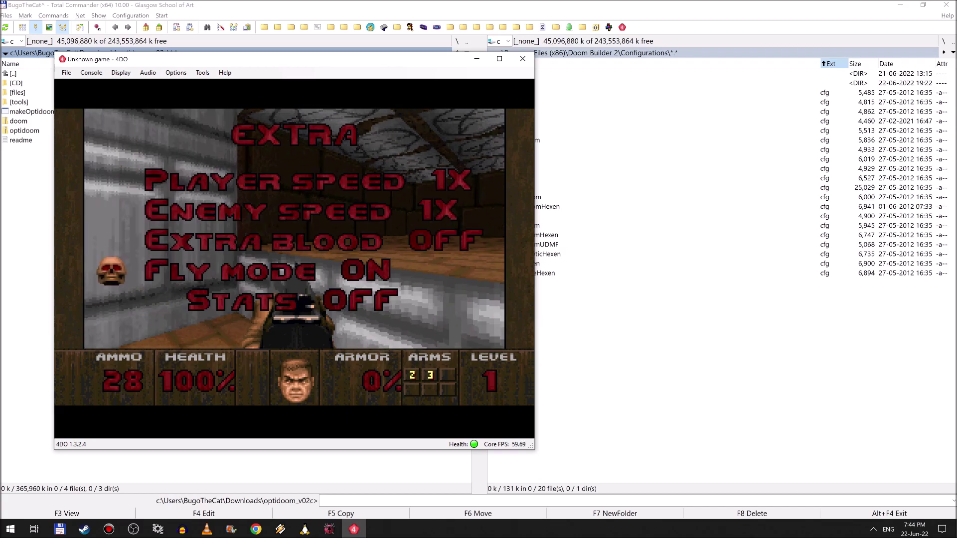
pyautogui.press('Right')
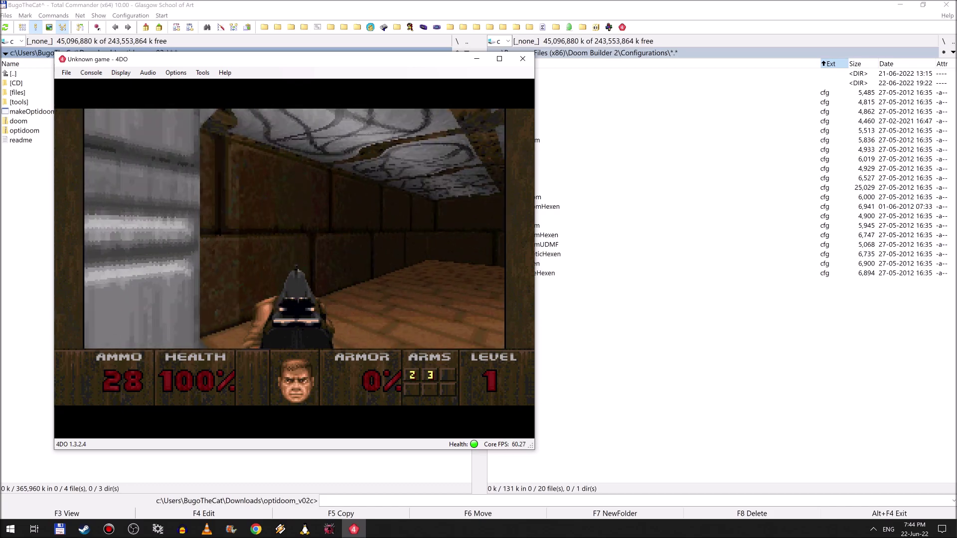
# - Fly into the alcove with the pentagram ceiling and turn around inside it to check the ceiling warp
pyautogui.press('Up')
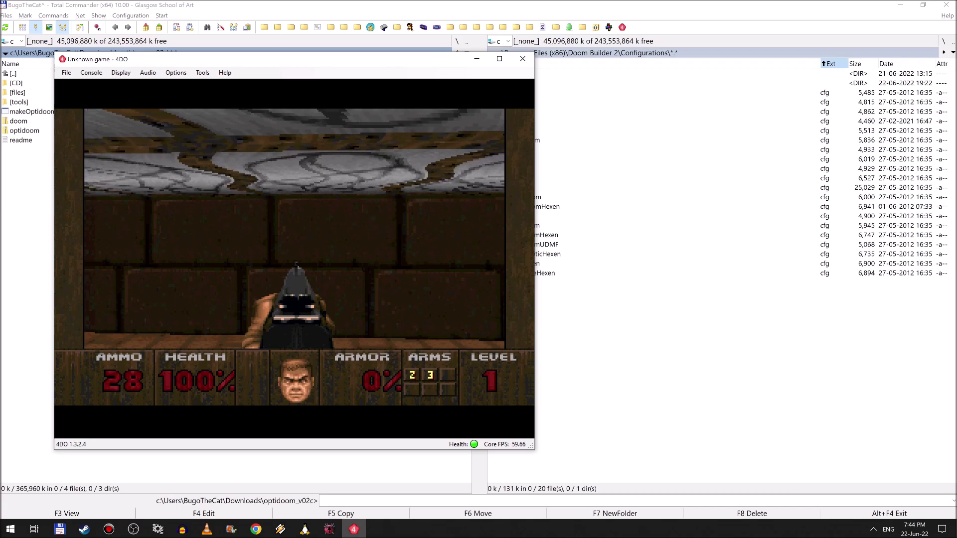
pyautogui.press('Right')
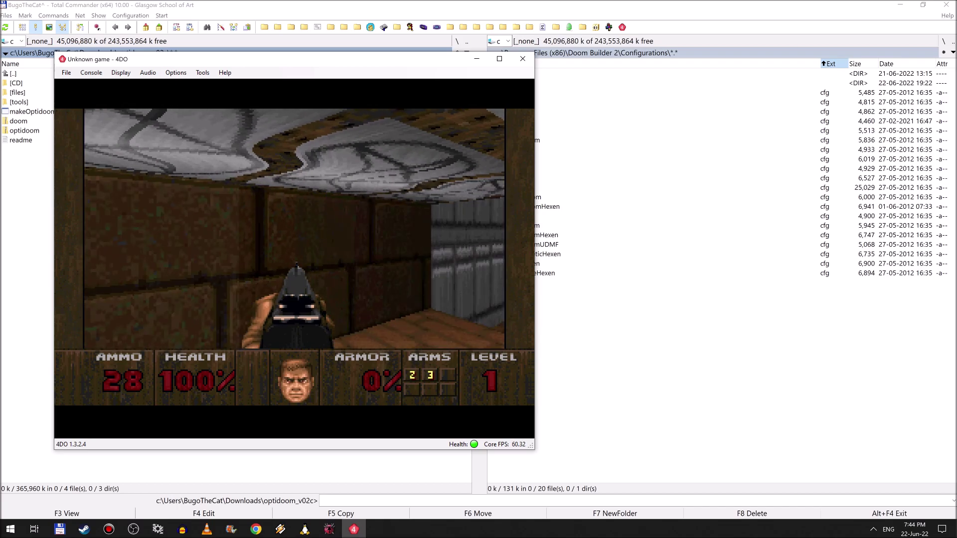
pyautogui.press('Right')
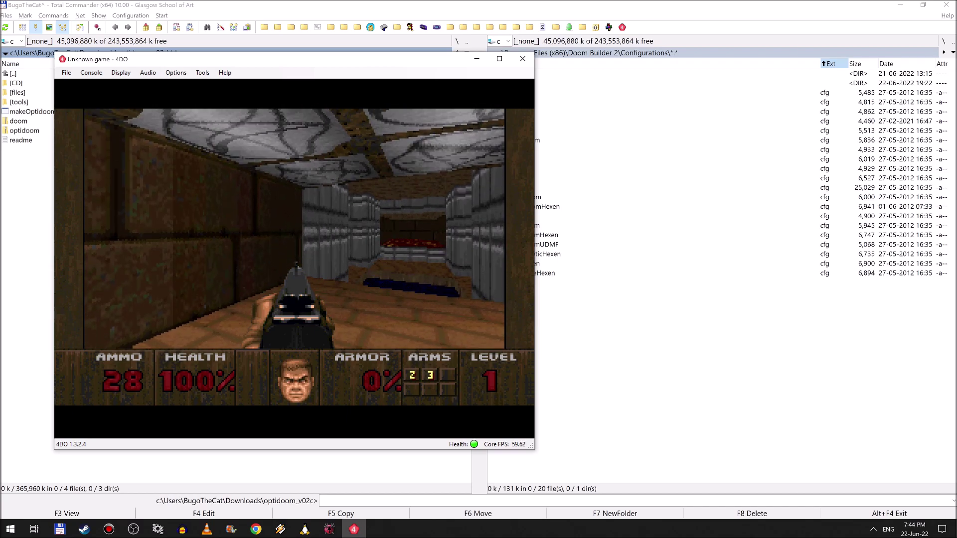
pyautogui.press('Left')
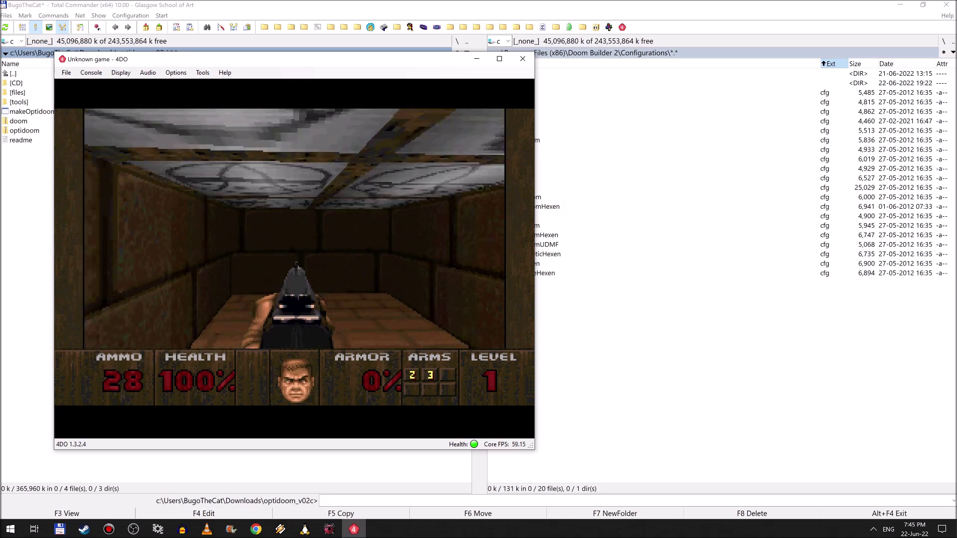
# - Move over to the alcove with the open sky ceiling and inspect its dark rock floor and brick walls
pyautogui.press('Right')
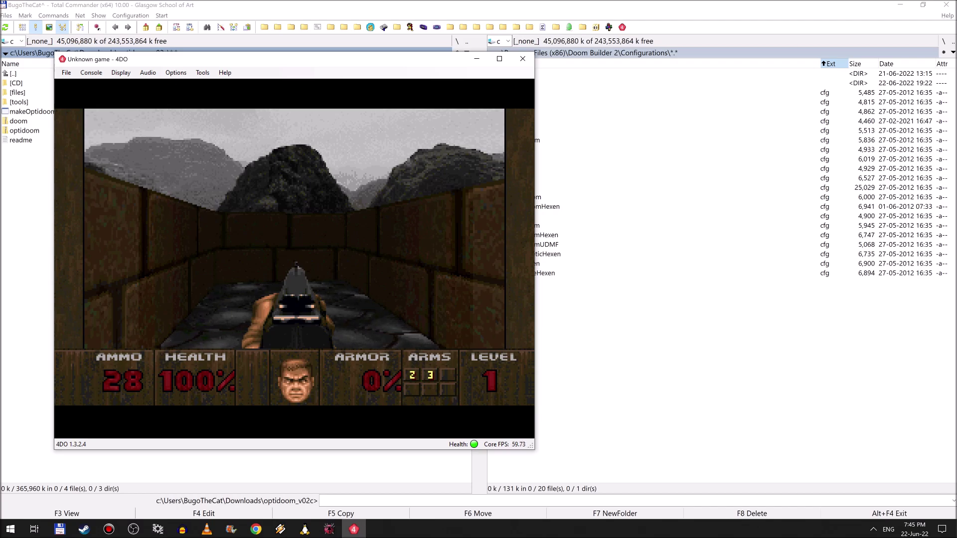
pyautogui.press('Right')
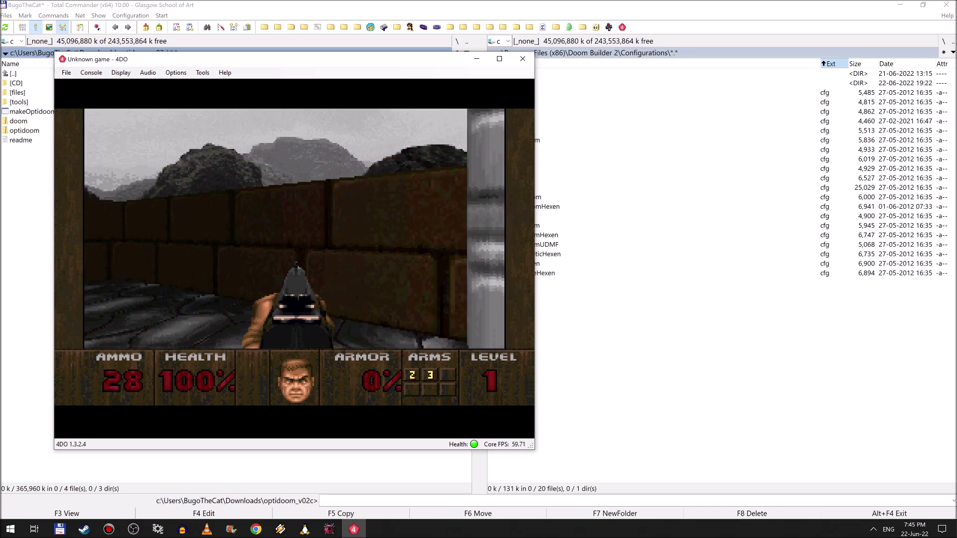
pyautogui.press('Right')
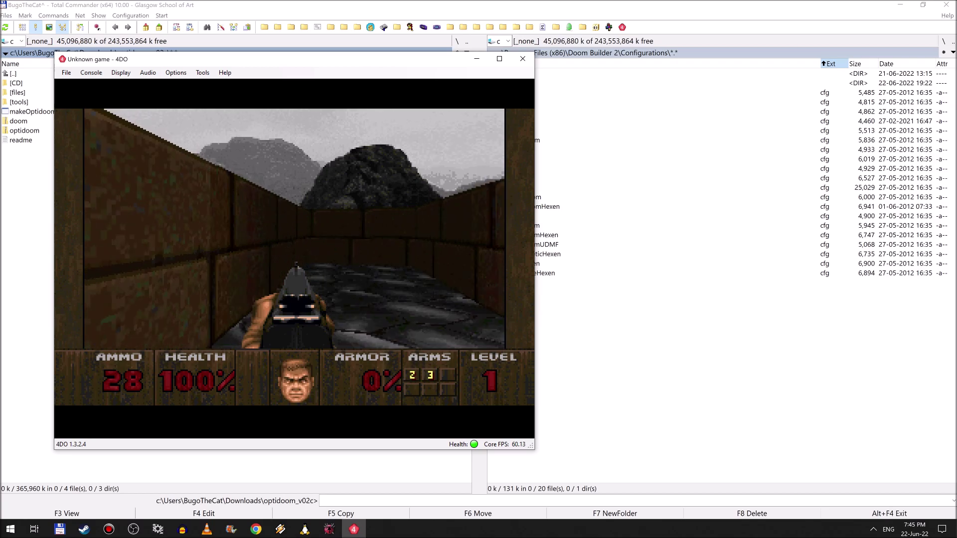
# - Turn around inside the open-sky alcove, look back towards the water pit and view the alcove again from outside
pyautogui.press('Left')
pyautogui.press('Right')
pyautogui.press('Right')
pyautogui.press('Right')
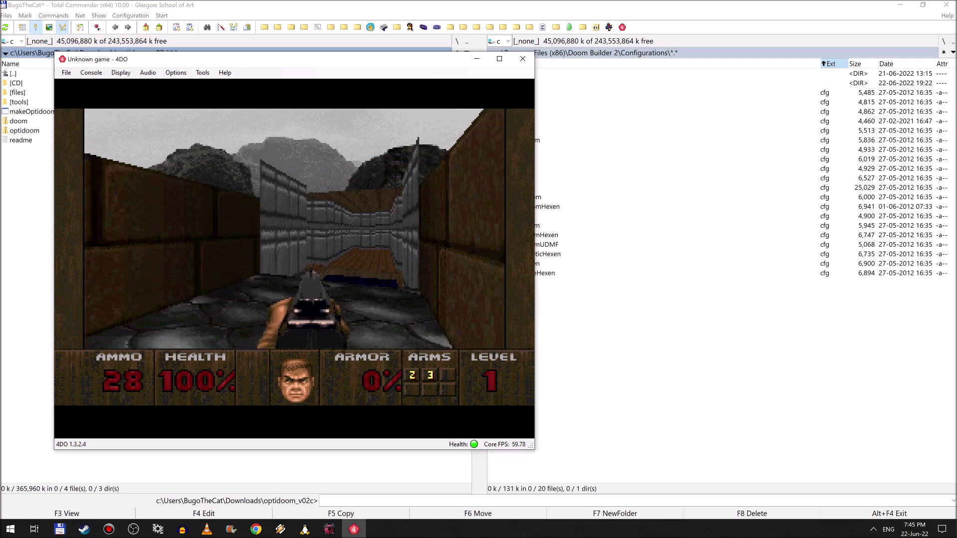
pyautogui.press('Left')
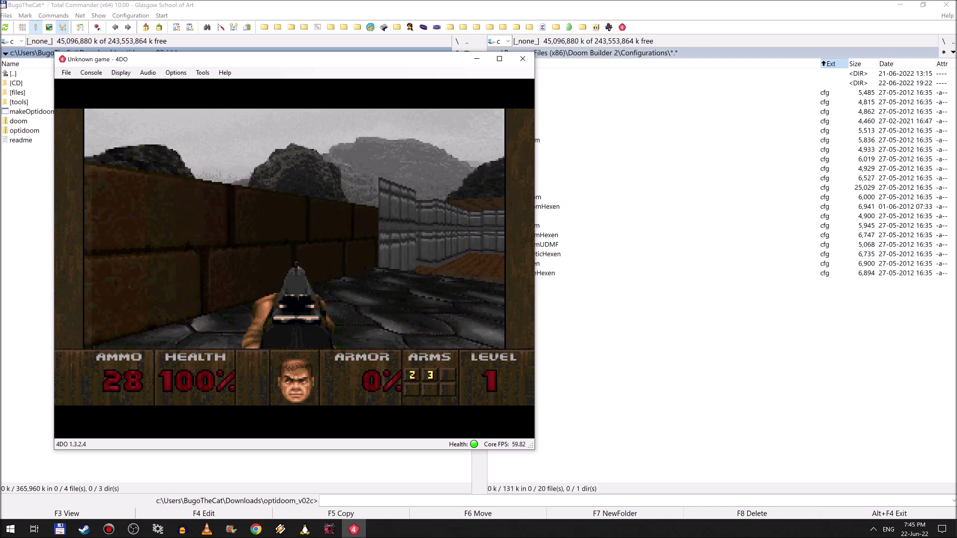
pyautogui.press('Right')
pyautogui.press('Up')
pyautogui.press('Left')
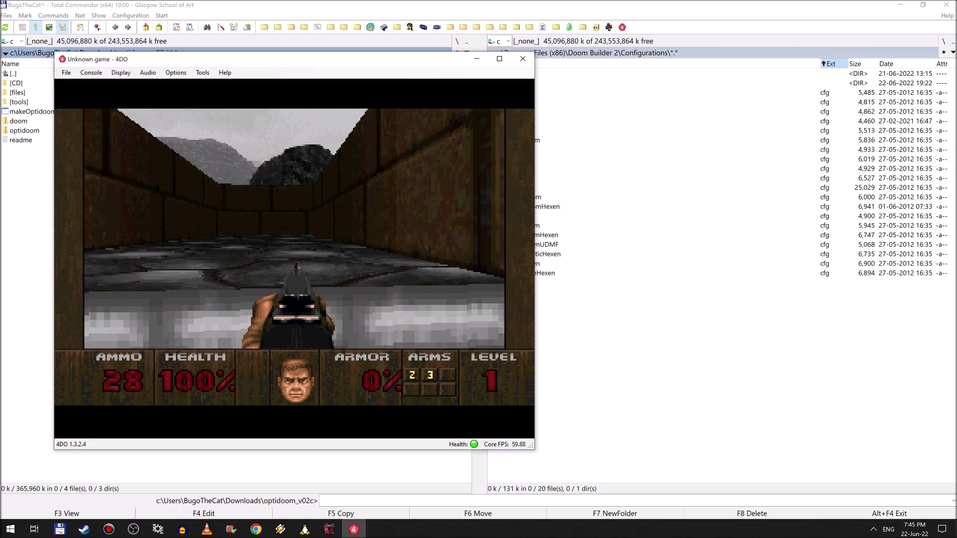
# - Approach the lava-floor alcove and look at it from several angles, outside and inside, to check the floor warp
pyautogui.press('Right')
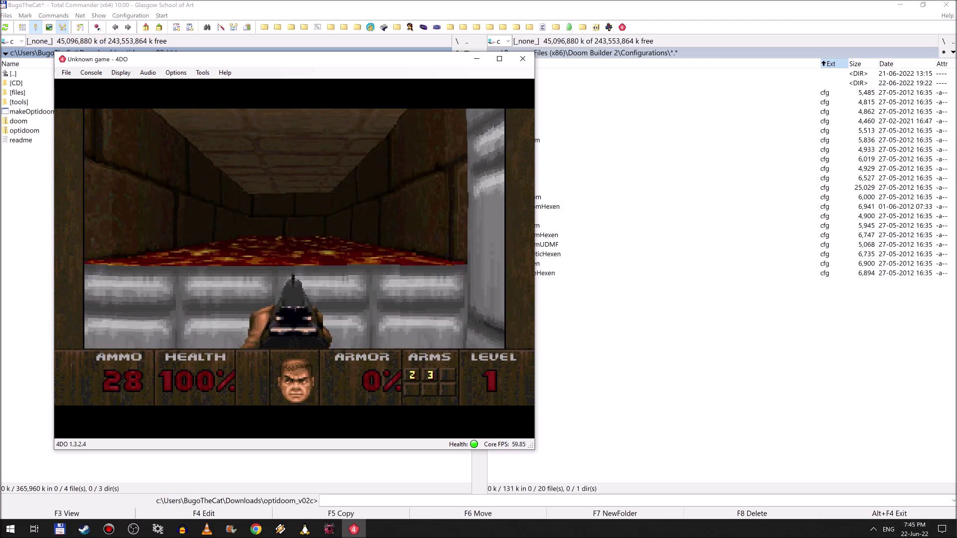
pyautogui.press('Left')
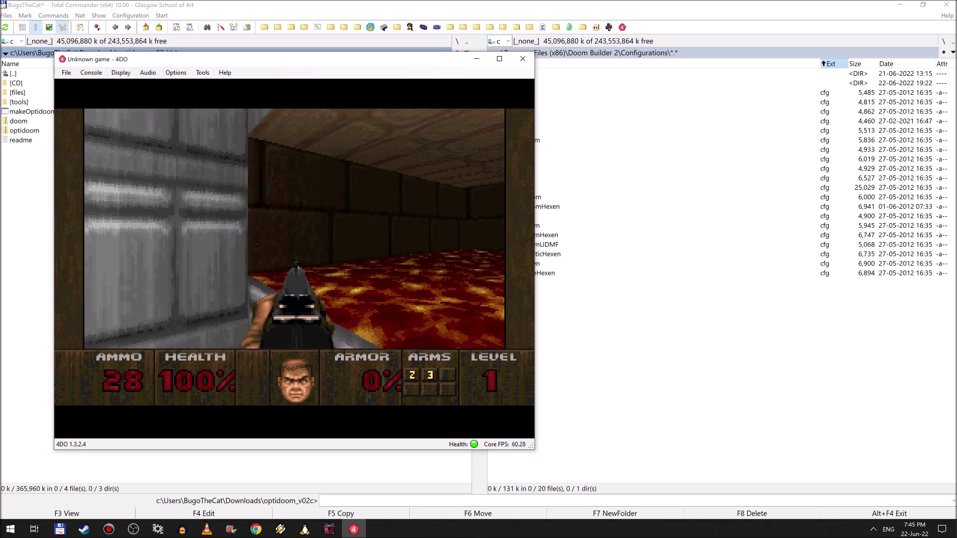
pyautogui.press('Left')
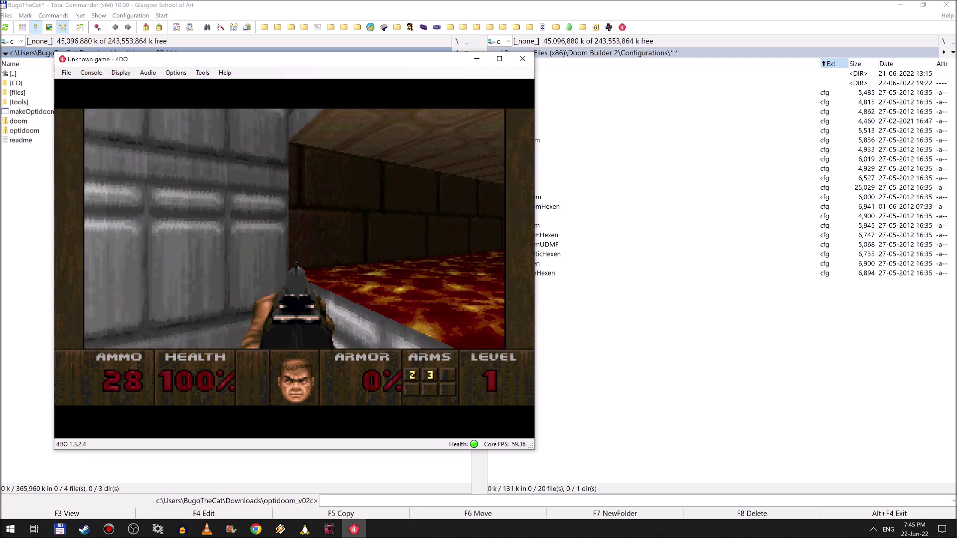
pyautogui.press('Right')
pyautogui.press('Right')
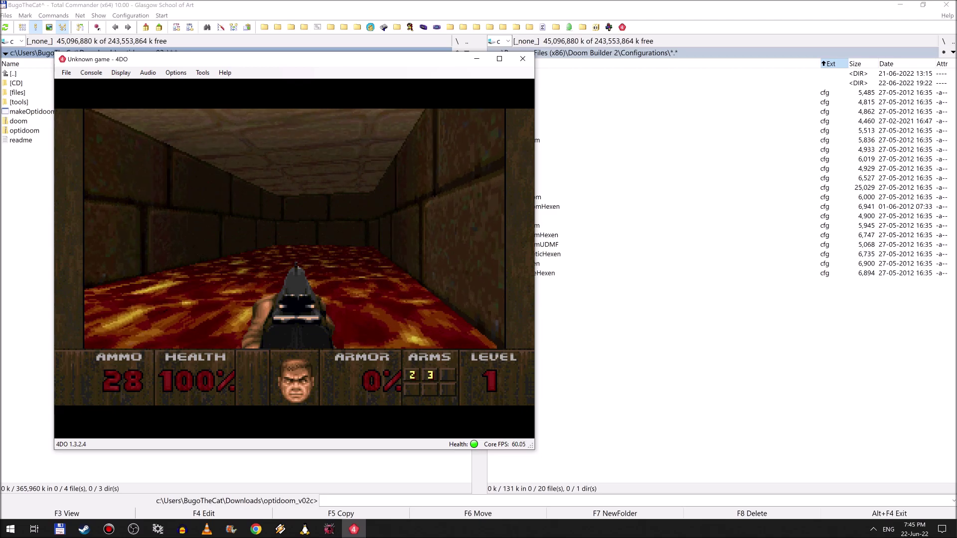
pyautogui.press('Left')
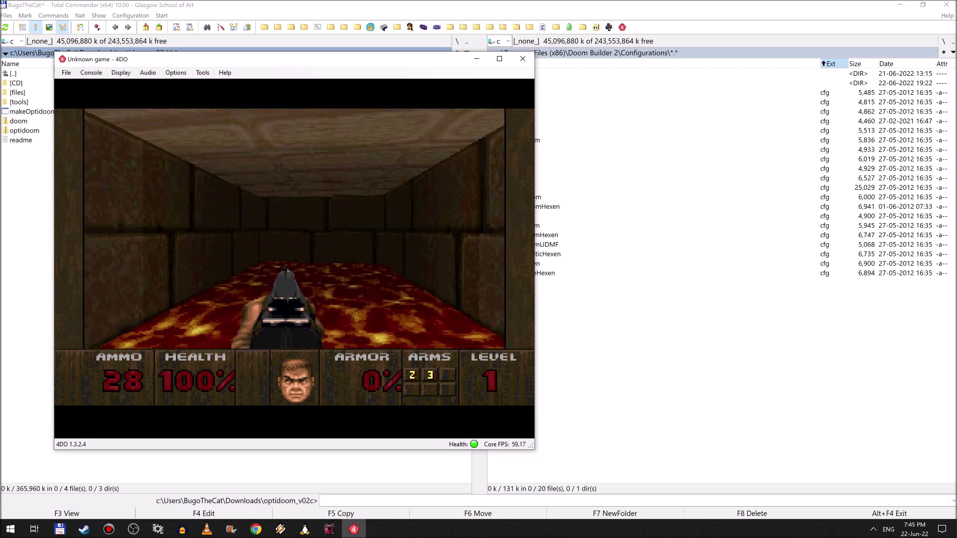
pyautogui.press('Left')
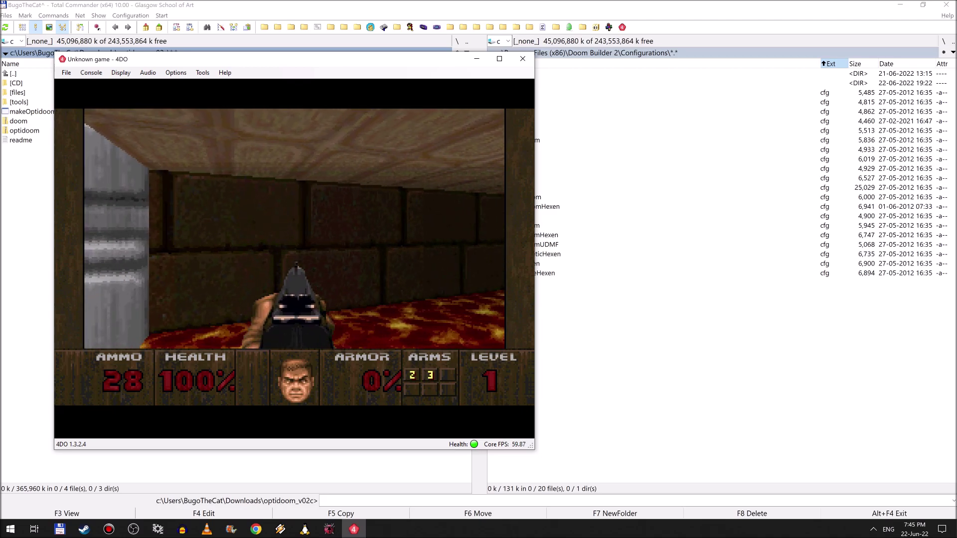
pyautogui.press('Right')
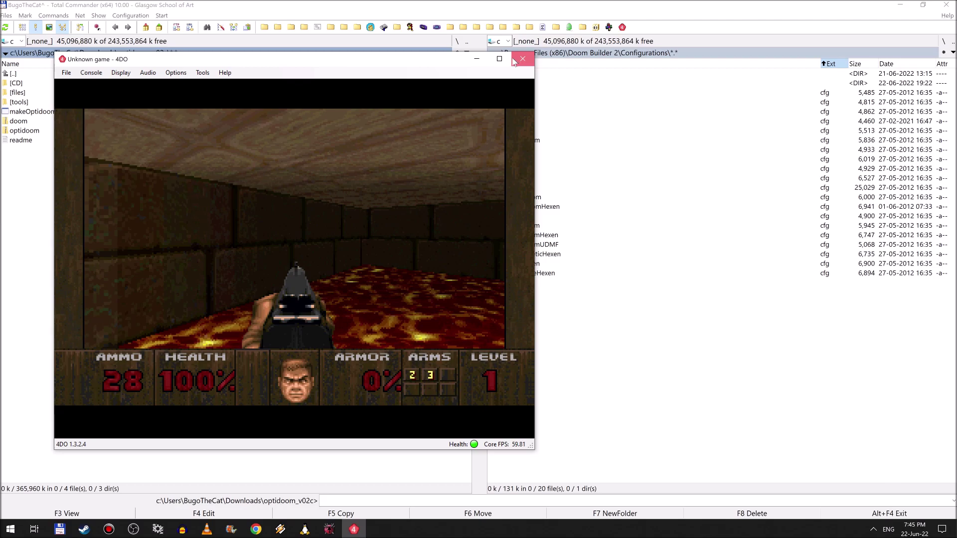
# - Close the 4DO emulator and switch to the mylame.wad map in Doom Builder's Sectors mode
pyautogui.hotkey('alt', 'F4')
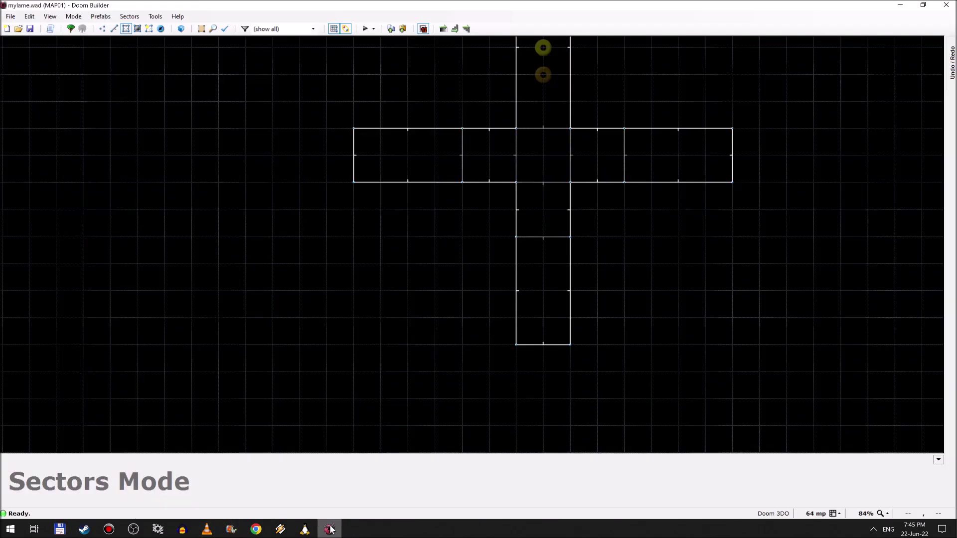
pyautogui.click(328, 529)
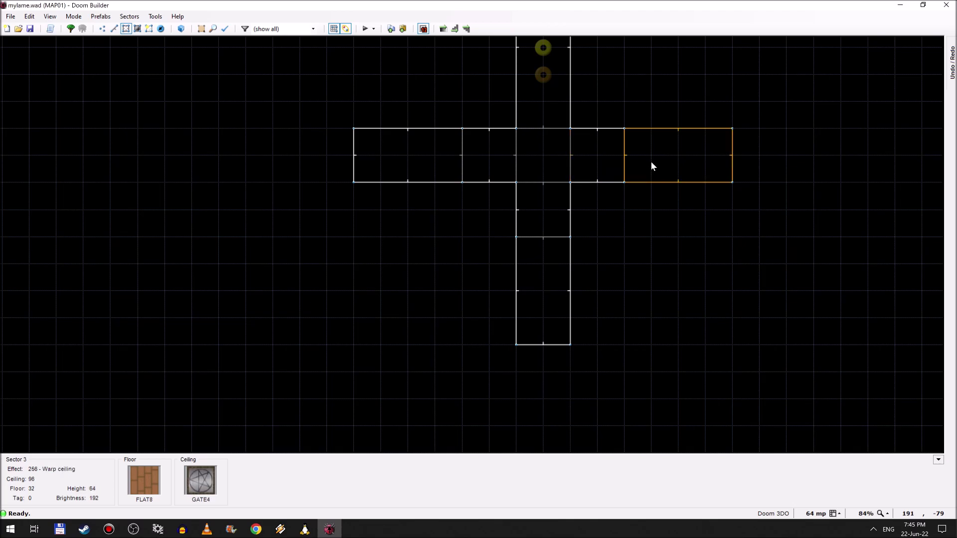
pyautogui.press('s')
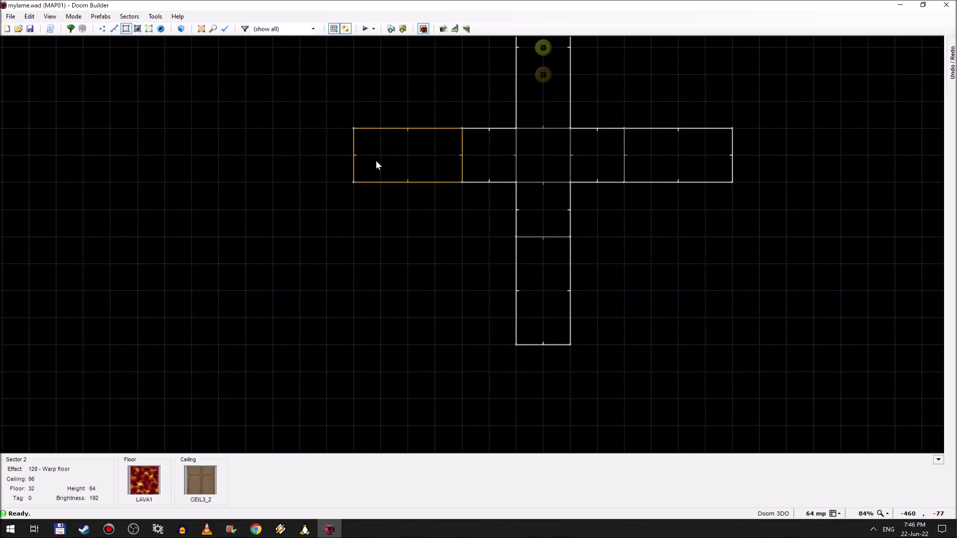
# - Change the ceiling flat of the southernmost sector of the cross-shaped map to ROCKS
pyautogui.rightClick(550, 287)
pyautogui.click(549, 211)
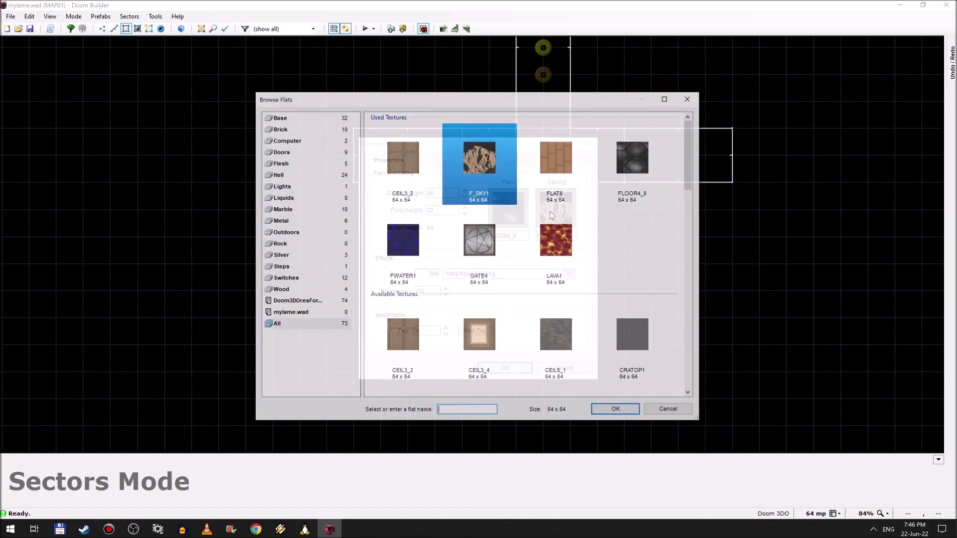
pyautogui.scroll(-5, 637, 262)
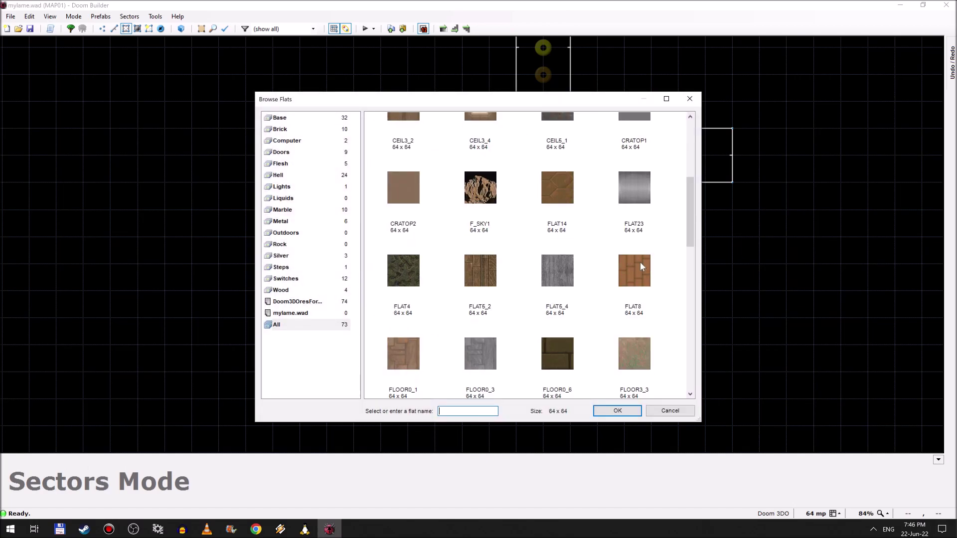
pyautogui.scroll(-6, 635, 266)
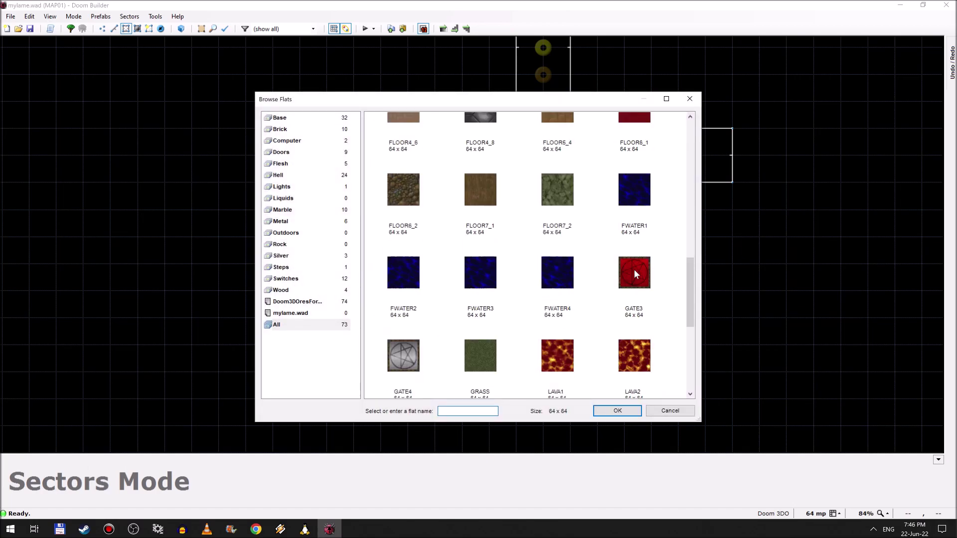
pyautogui.scroll(-2, 634, 269)
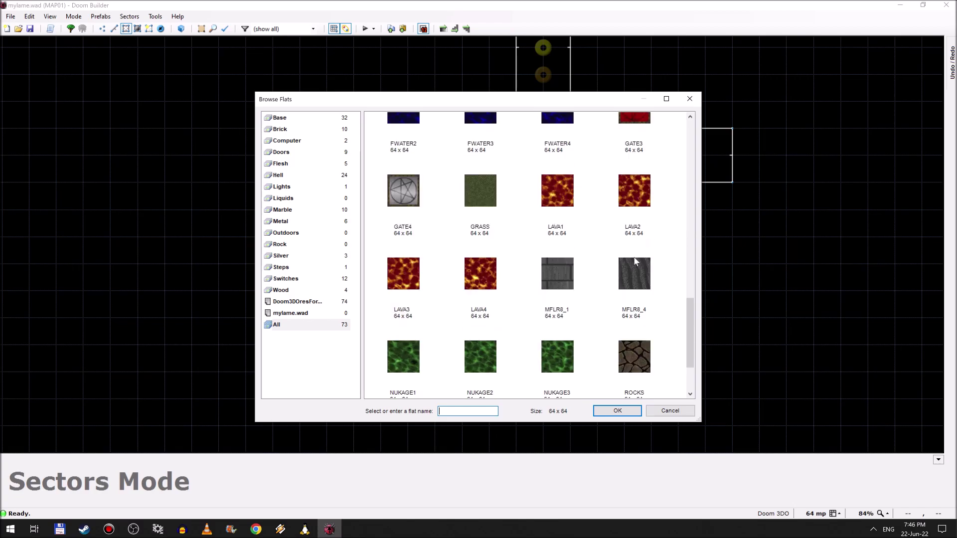
pyautogui.scroll(3, 634, 261)
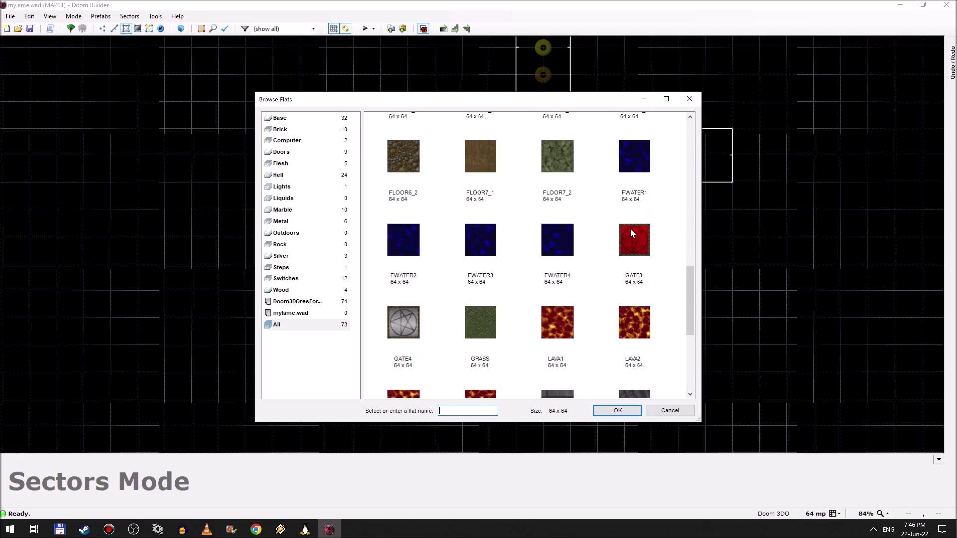
pyautogui.scroll(-5, 631, 244)
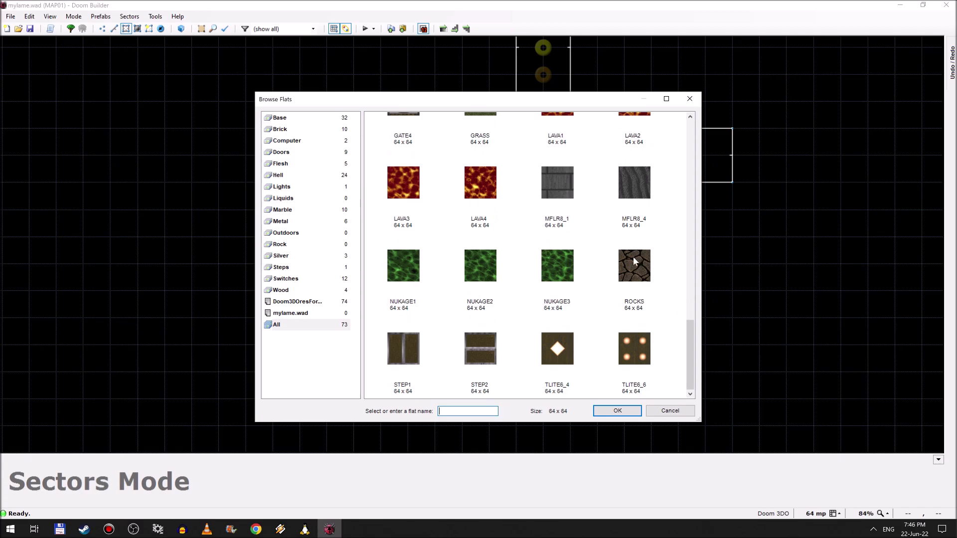
pyautogui.doubleClick(634, 261)
pyautogui.click(504, 367)
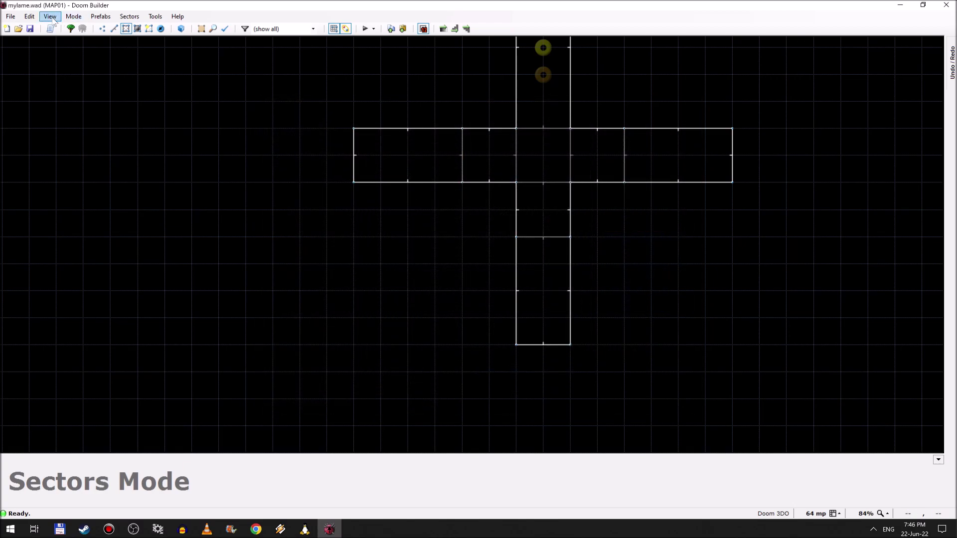
# - Save the mylame.wad map and rebuild the OptiDoom ISO in Total Commander with makeOptidoomFromDoomISO.bat
pyautogui.click(30, 28)
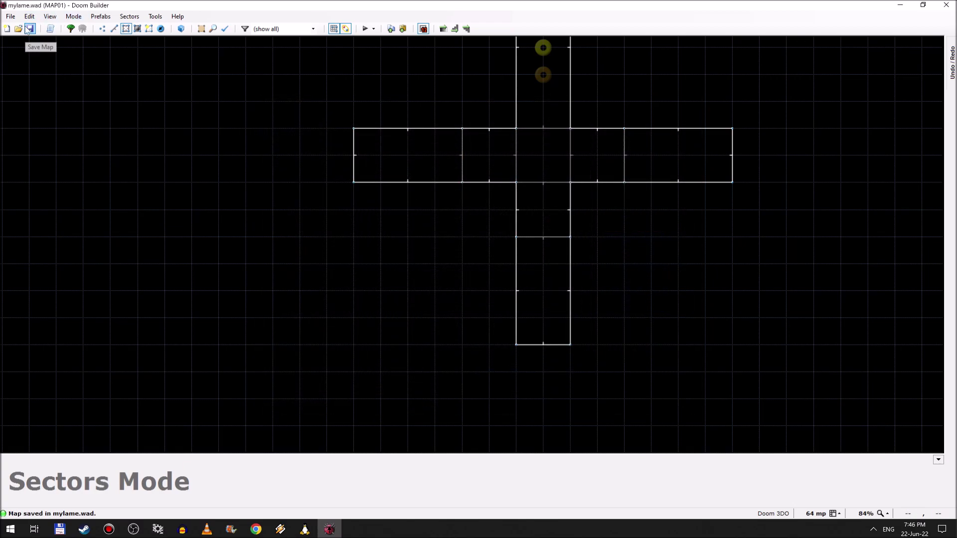
pyautogui.click(58, 529)
pyautogui.press('Return')
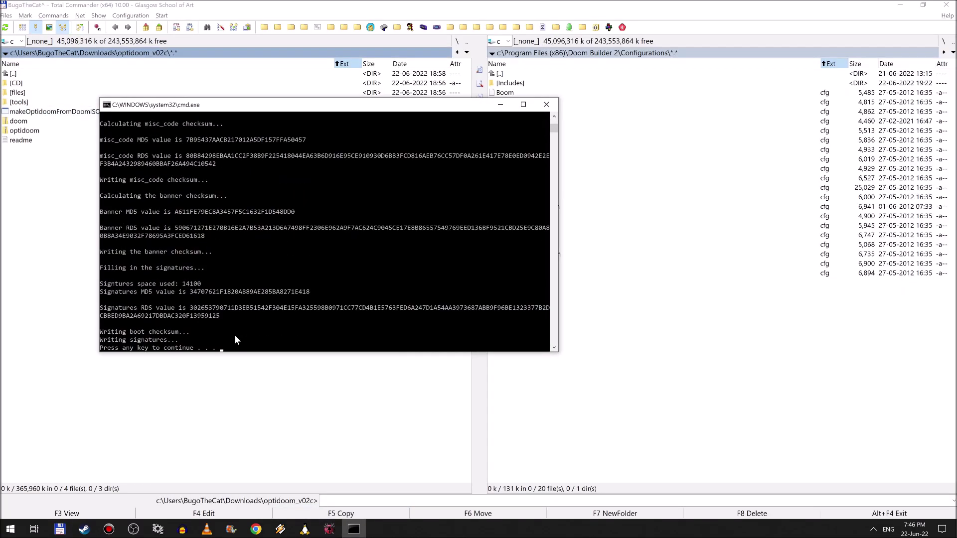
pyautogui.press('Return')
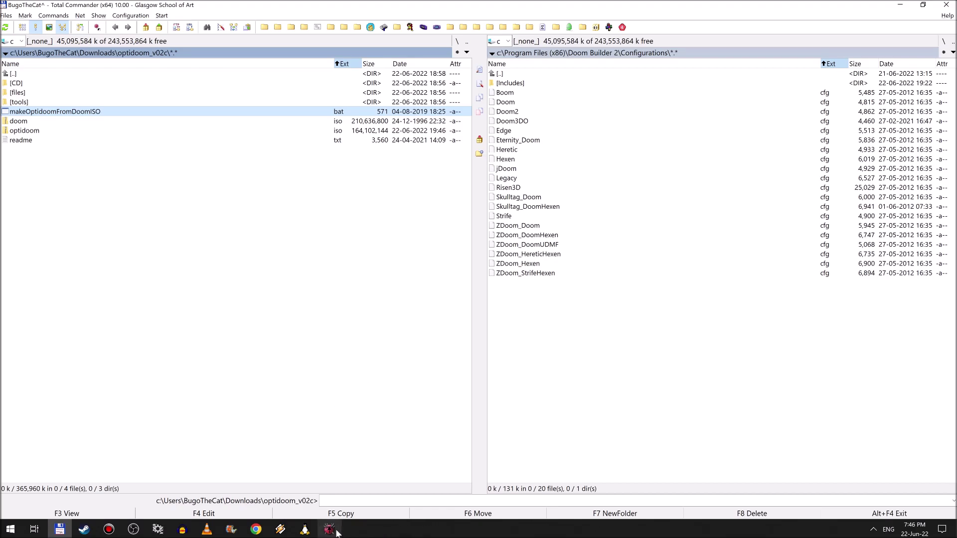
# - Launch the 4DO emulator, choose the custom map's WAD as the mod and start a game on level 1
pyautogui.click(622, 27)
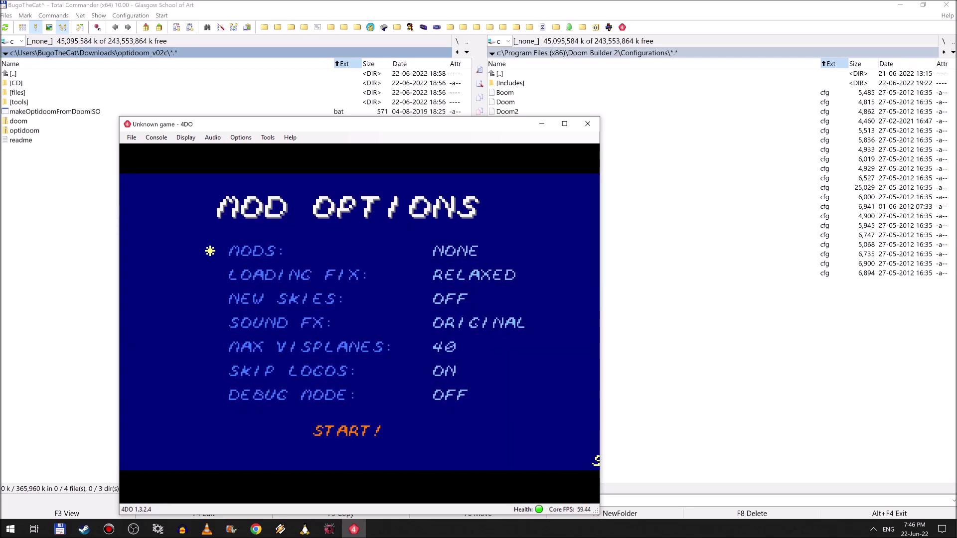
pyautogui.press('Right')
pyautogui.press('Right')
pyautogui.press('Right')
pyautogui.press('Right')
pyautogui.press('Right')
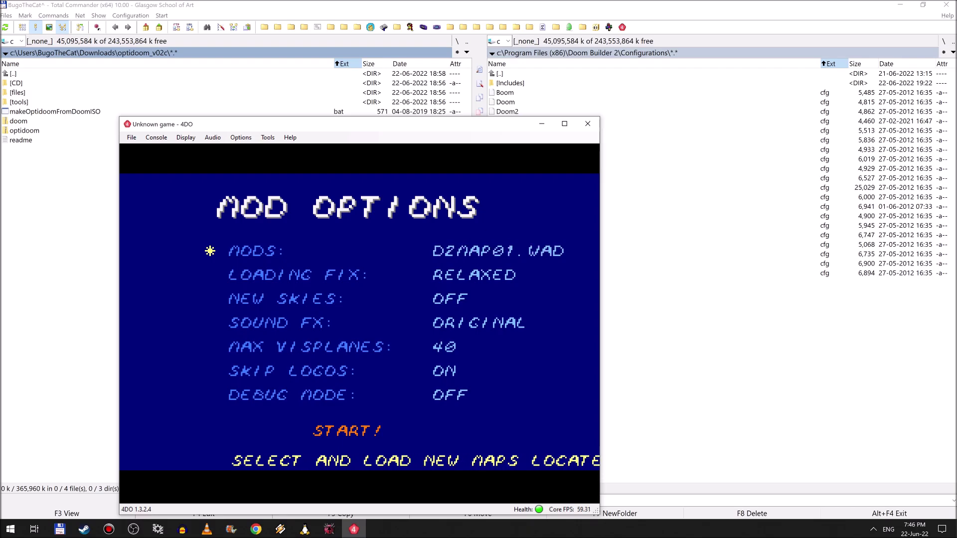
pyautogui.press('Return')
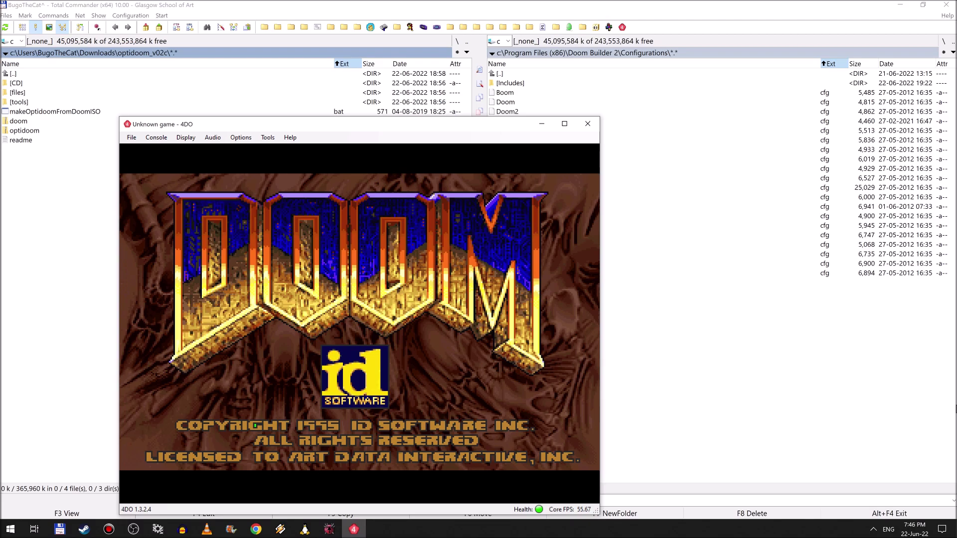
pyautogui.press('Return')
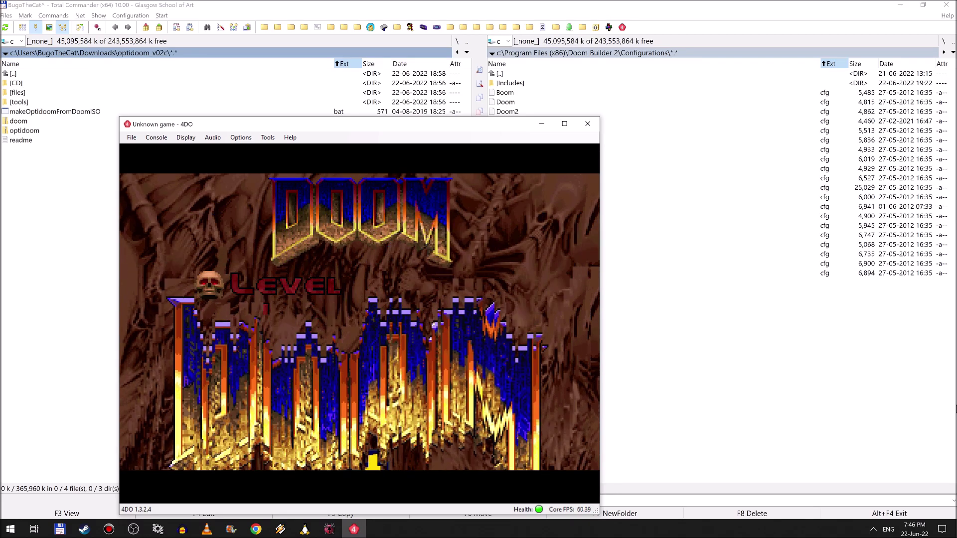
pyautogui.press('Return')
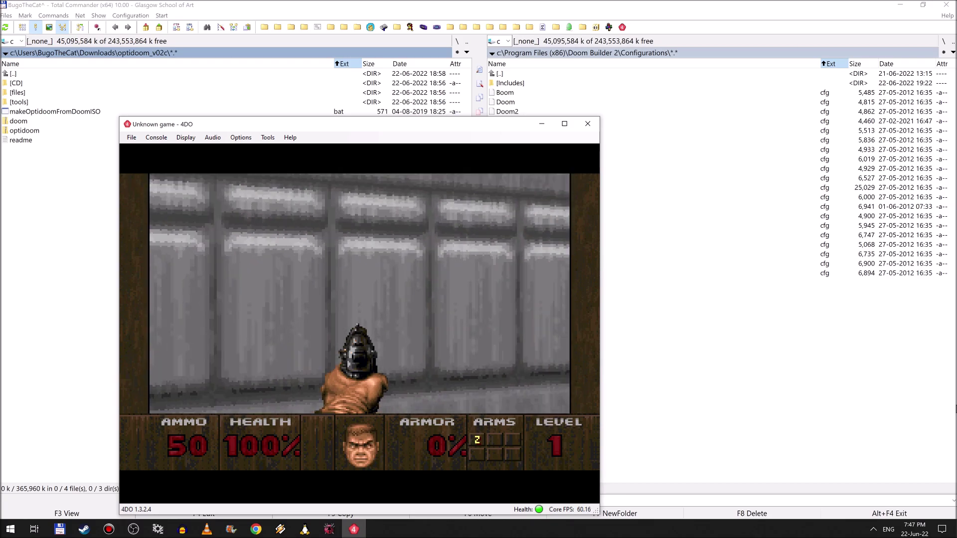
# - Walk from the start position into the grey corridor and collect the shotgun lying on the floor
pyautogui.press('Right')
pyautogui.press('Up')
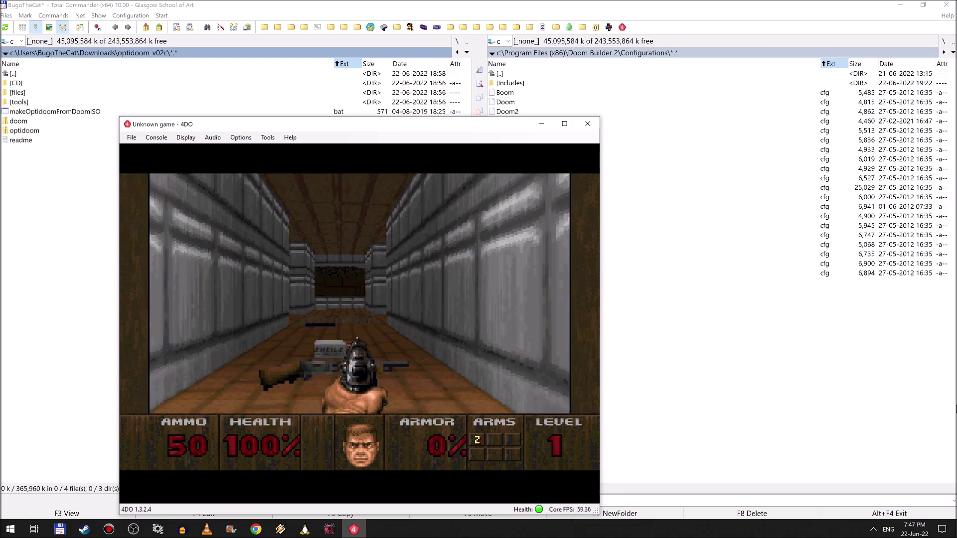
pyautogui.press('Left')
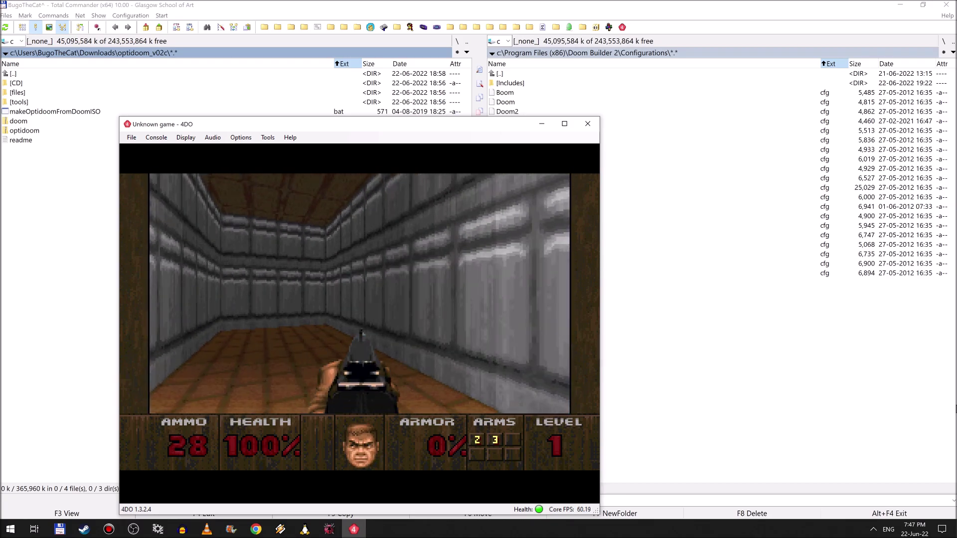
# - Approach the raised brown-floor alcove and check its floor and grey patterned ceiling from several angles
pyautogui.press('Left')
pyautogui.press('Up')
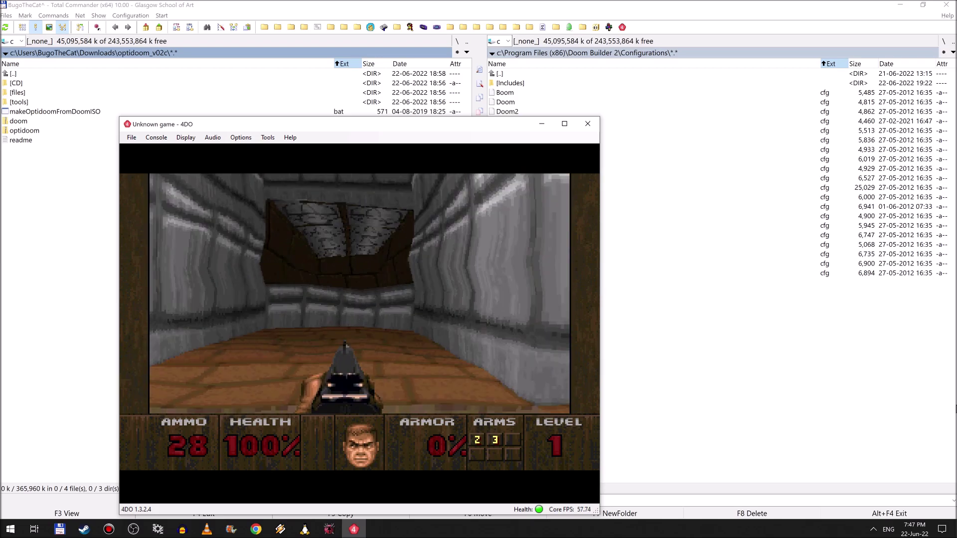
pyautogui.press('Left')
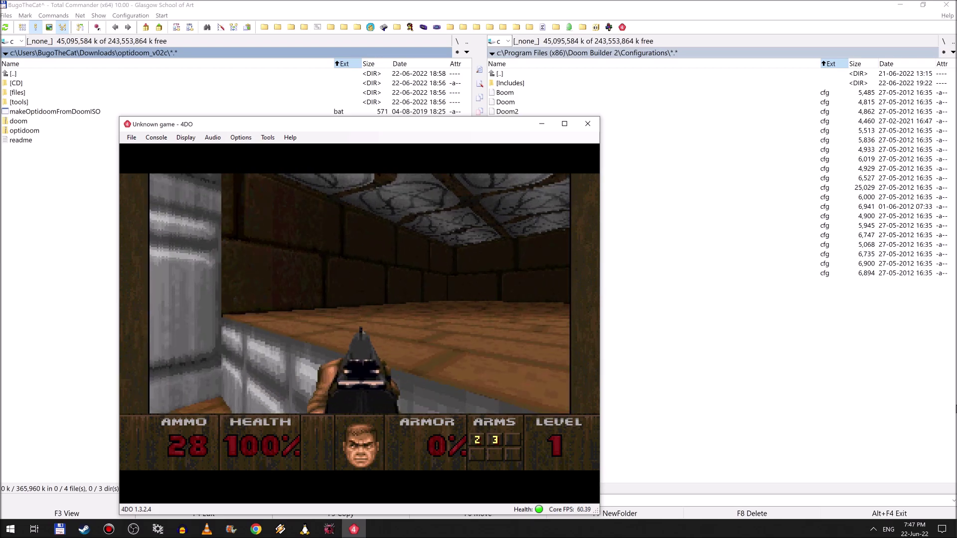
pyautogui.press('Right')
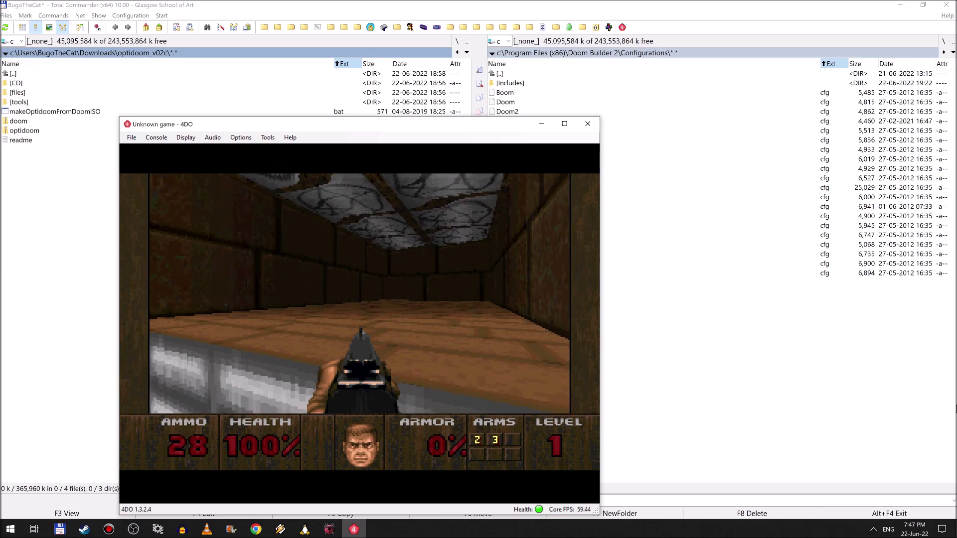
pyautogui.press('Right')
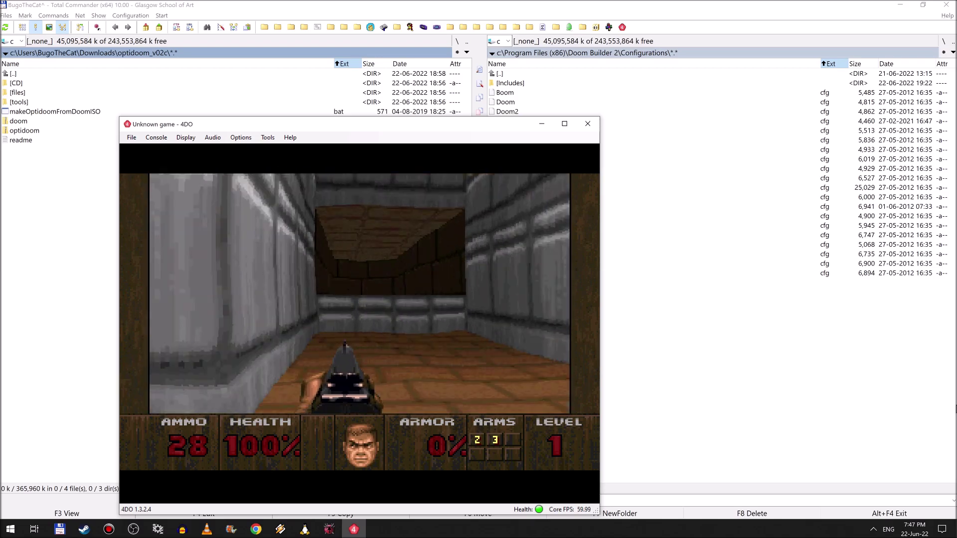
# - Move up to the lava-floor alcove and inspect its floor and ceiling from the edge
pyautogui.press('Up')
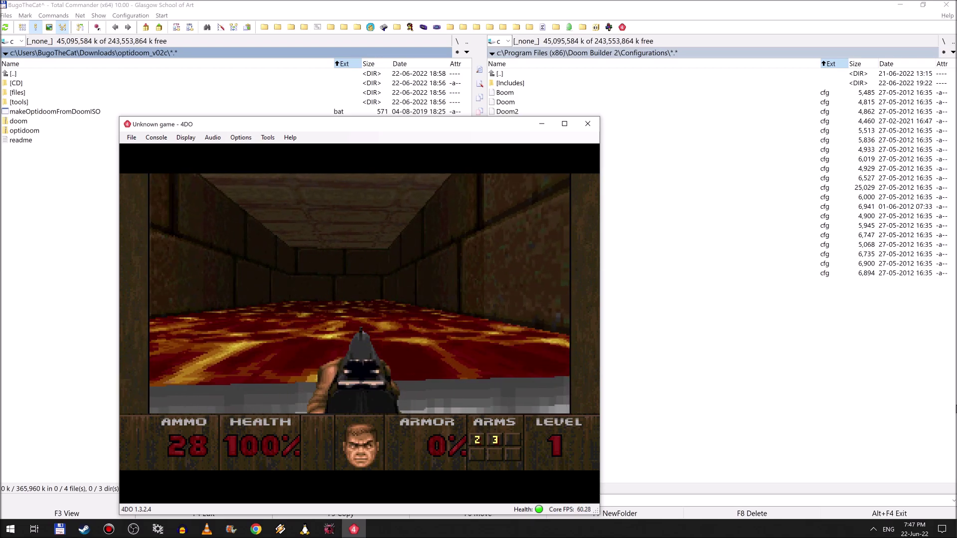
pyautogui.press('Left')
pyautogui.press('Left')
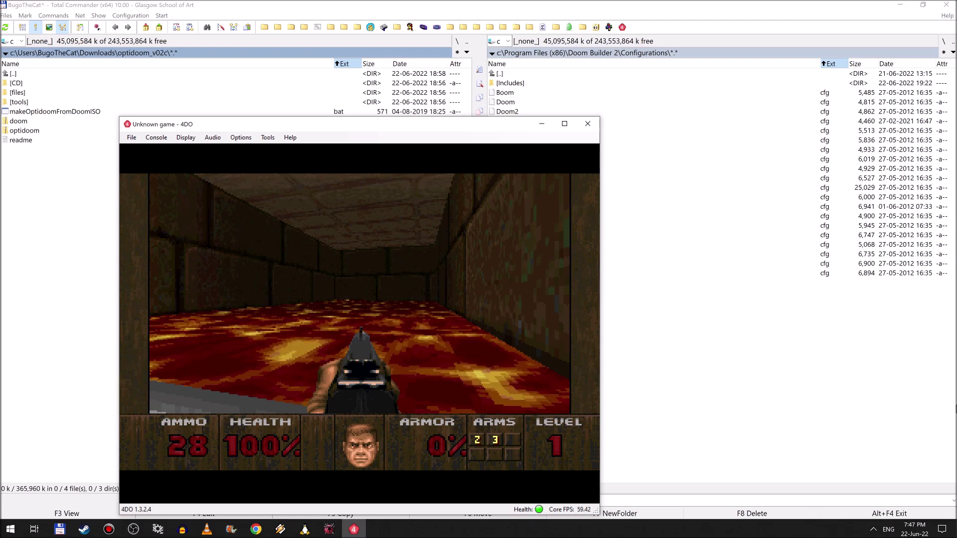
# - Approach the alcove with the rock ceiling, bring up the in-game options and return to the game view
pyautogui.press('Left')
pyautogui.press('Up')
pyautogui.press('Left')
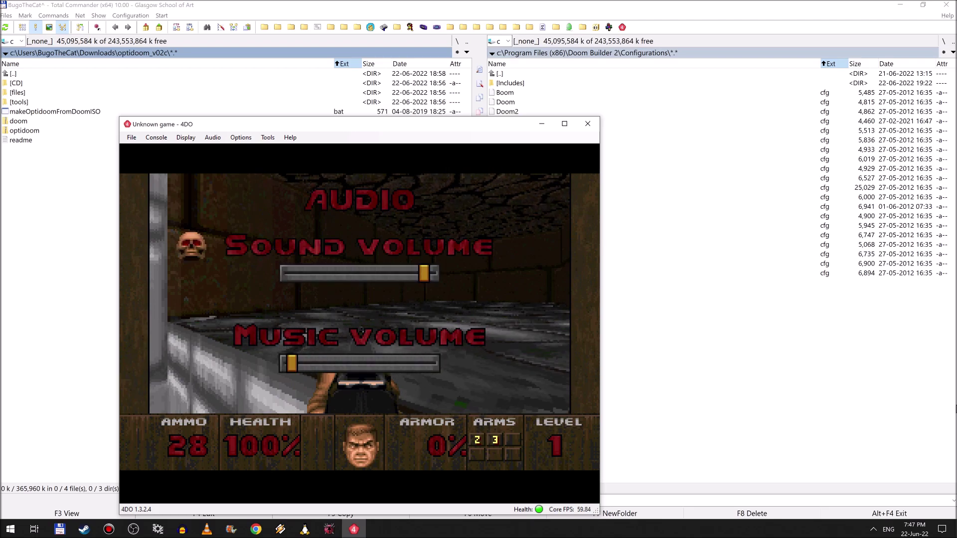
pyautogui.press('Up')
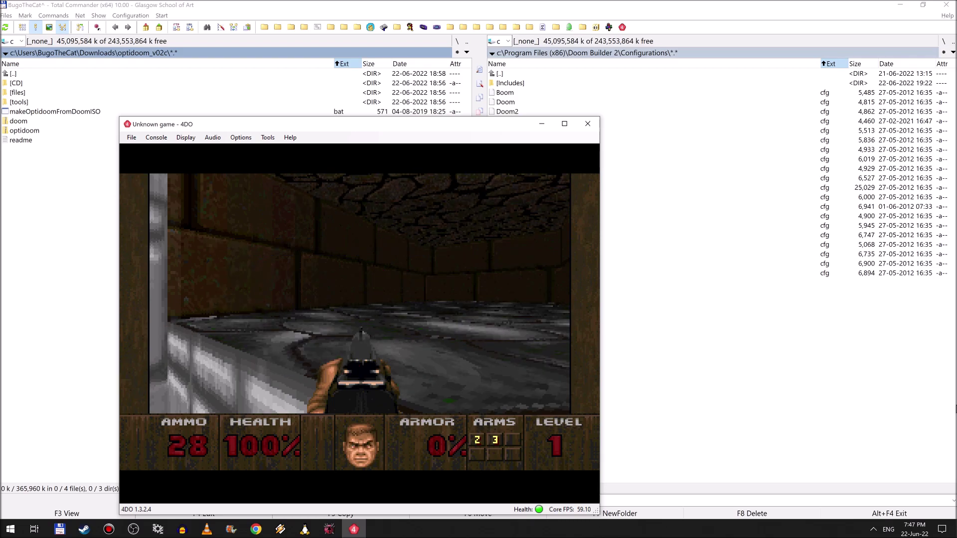
# - Fly through the rock-ceiling alcove and examine its ceiling and grey floor from several heights and angles
pyautogui.press('Up')
pyautogui.press('Right')
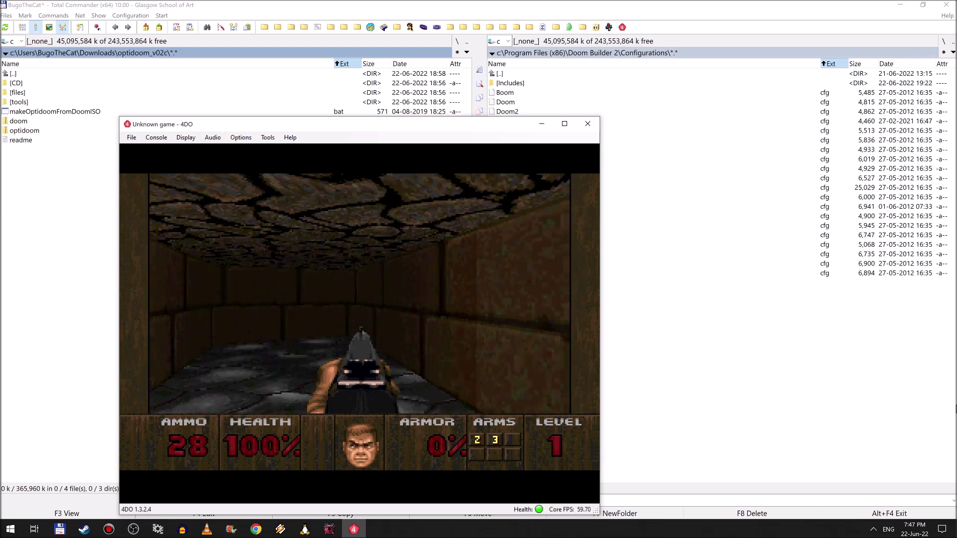
pyautogui.press('Down')
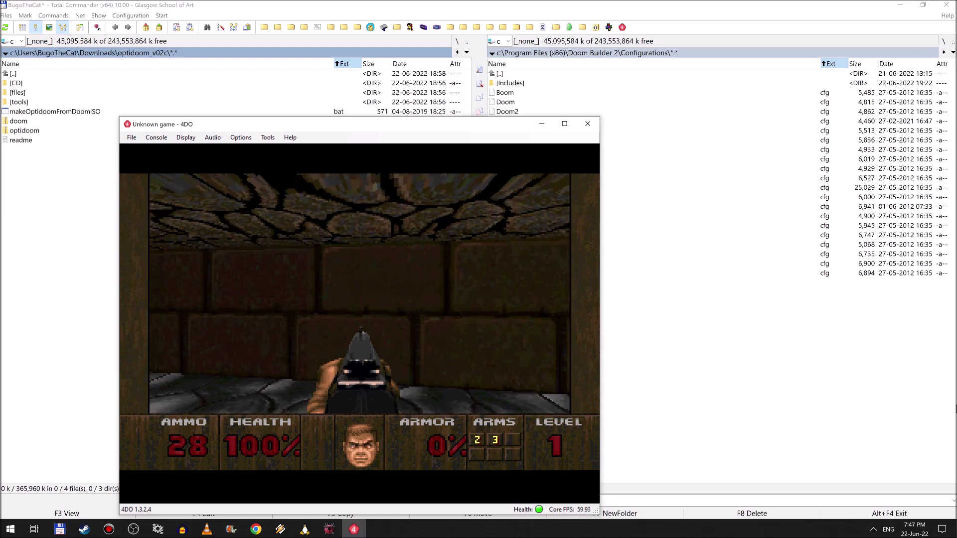
pyautogui.press('Left')
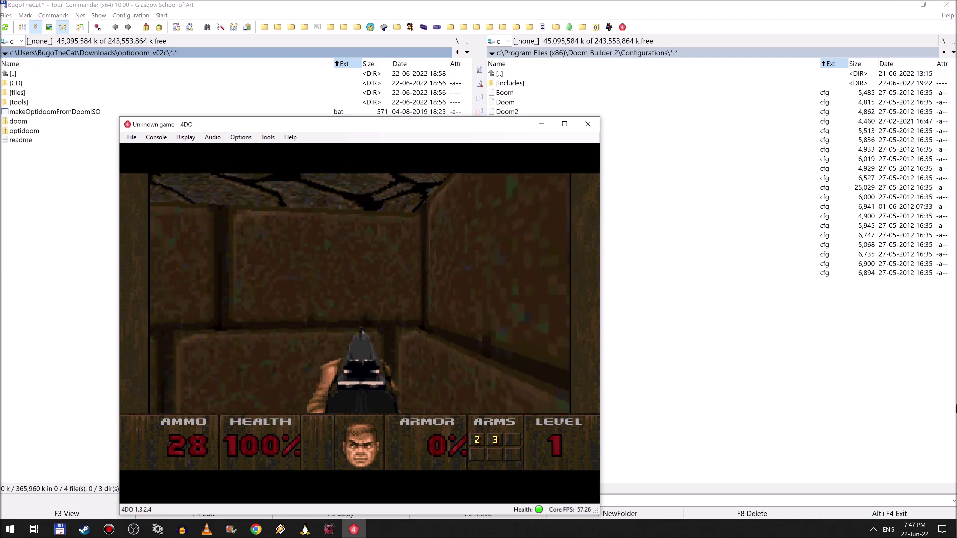
pyautogui.press('Left')
pyautogui.press('Down')
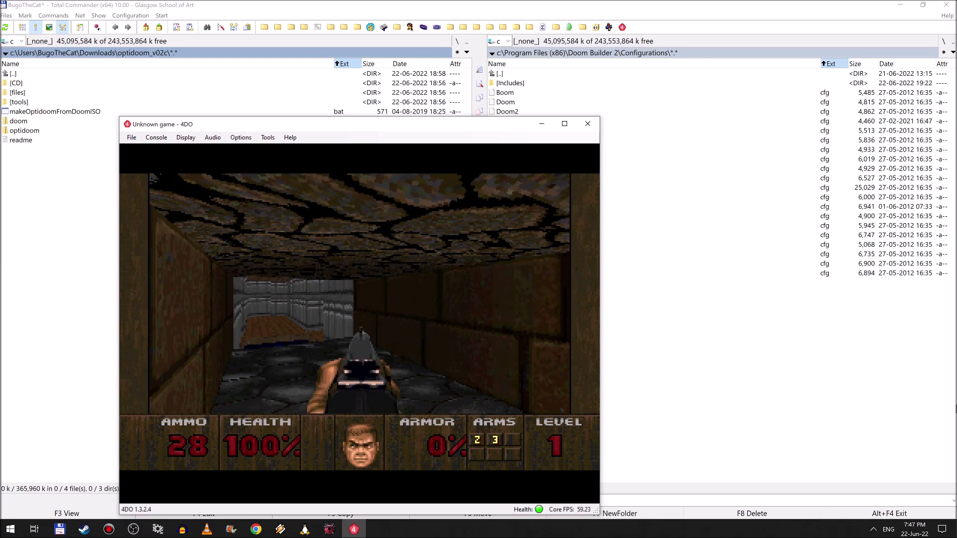
pyautogui.press('Down')
pyautogui.press('Down')
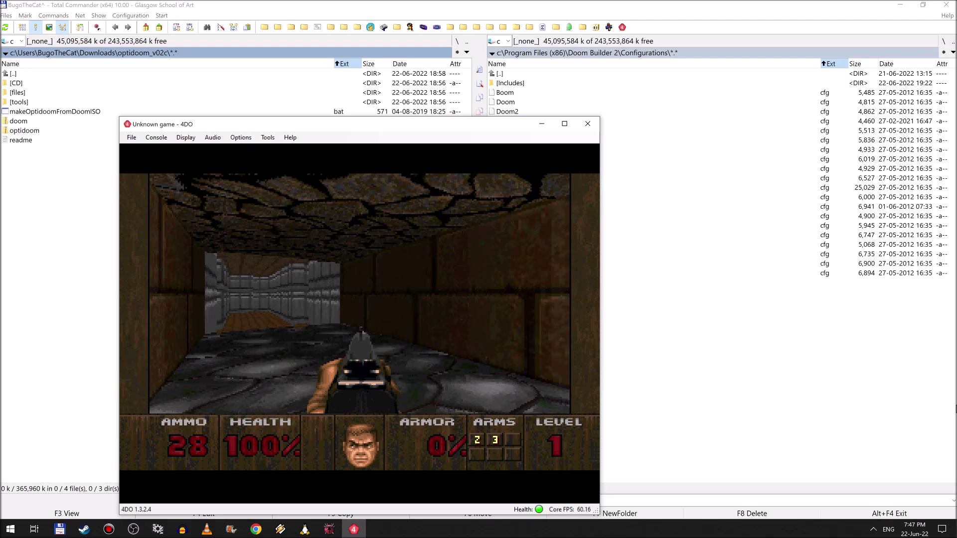
pyautogui.press('Up')
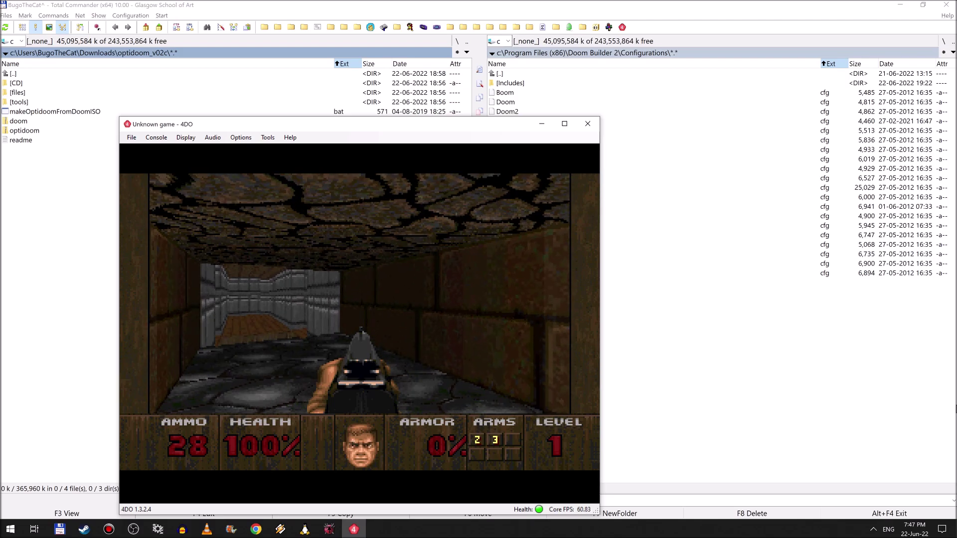
# - Set Fly mode to OFF in the game's Extra options and view the rock-ceiling alcove from its entrance
pyautogui.press('Down')
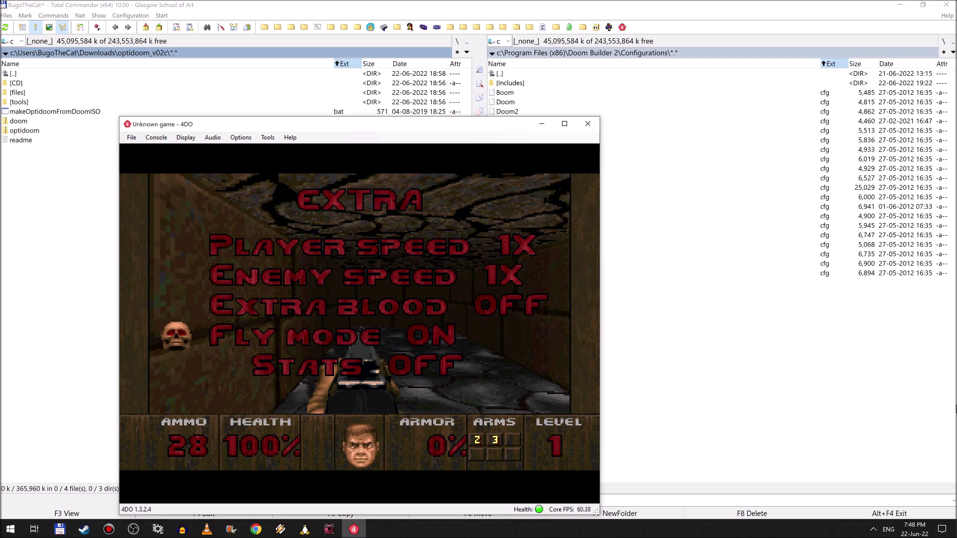
pyautogui.press('Right')
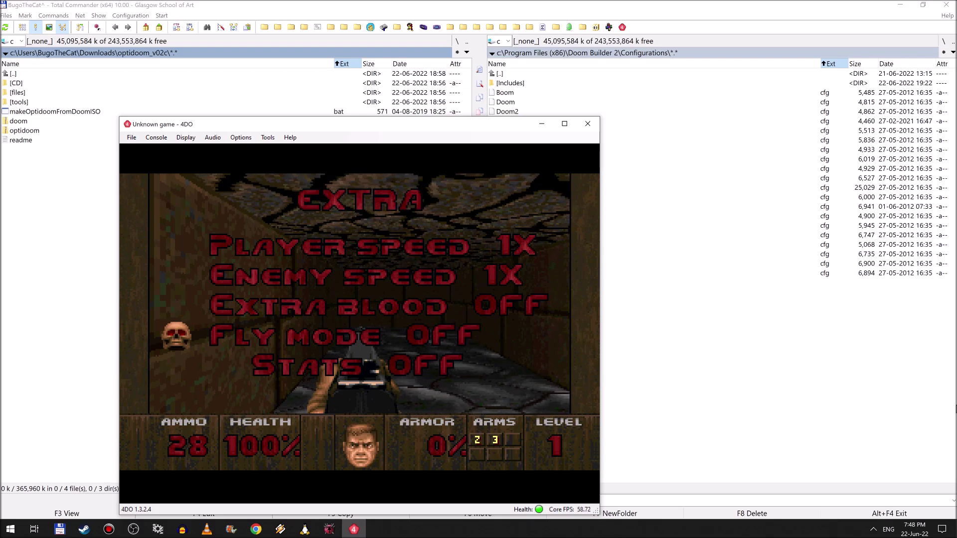
pyautogui.press('Escape')
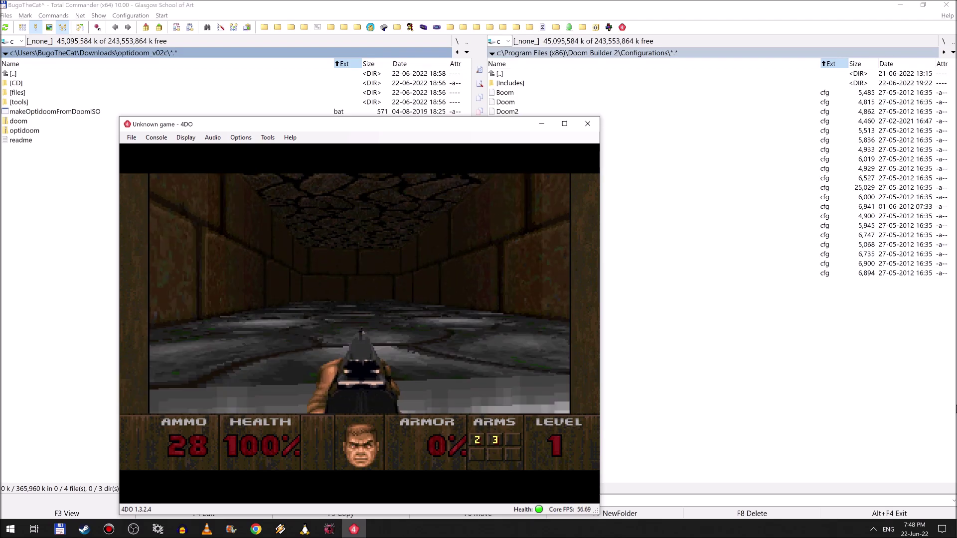
pyautogui.press('Up')
pyautogui.press('Up')
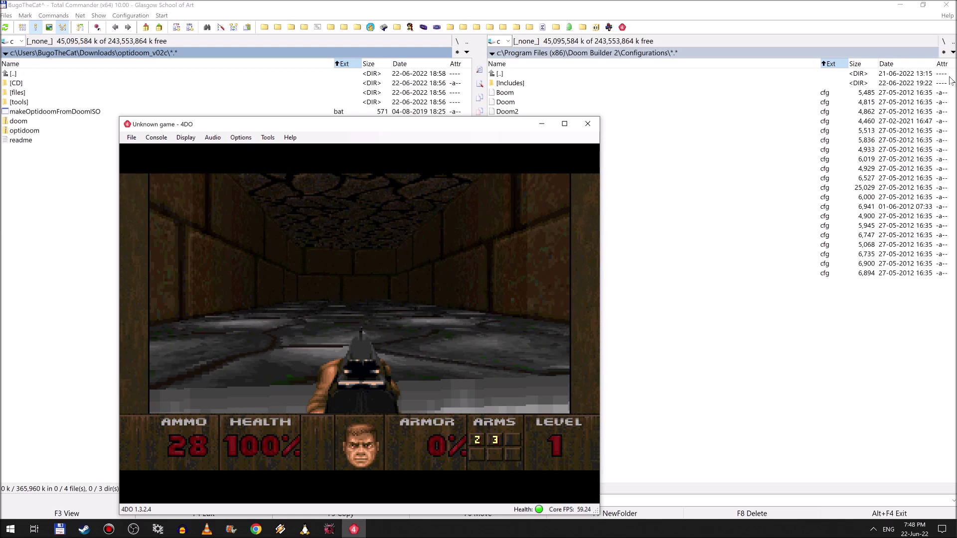
# - Close the 4DO emulator and duplicate makeOptidoomFromDoomISO.bat in the optidoom_v02c folder
pyautogui.hotkey('alt', 'F4')
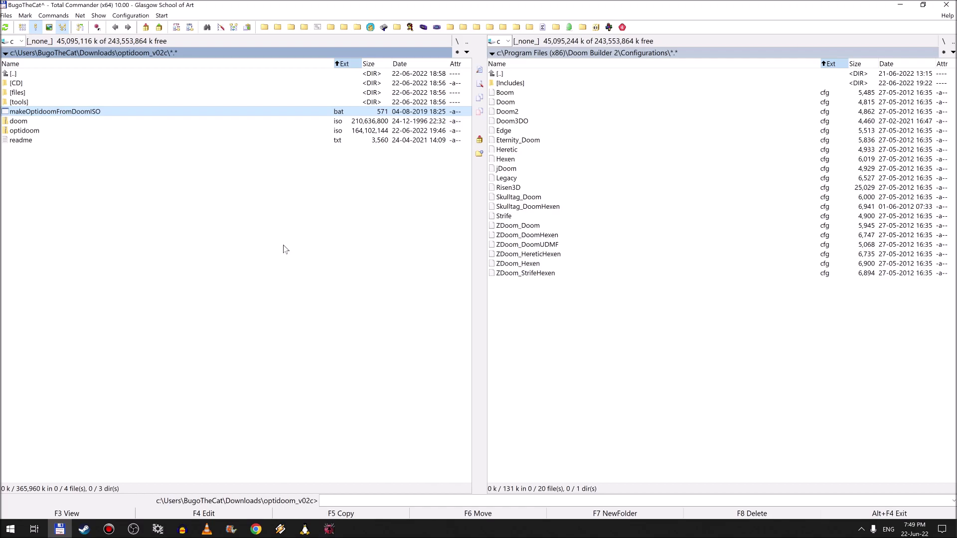
pyautogui.hotkey('ctrl', 'c')
pyautogui.hotkey('ctrl', 'v')
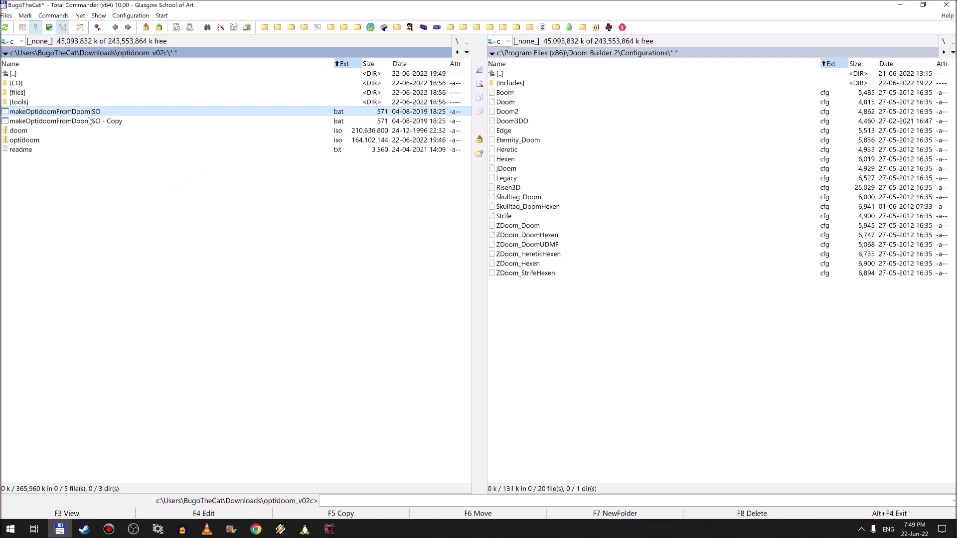
# - Replace DoomISO with CD in the name of the duplicated batch file
pyautogui.click(70, 122)
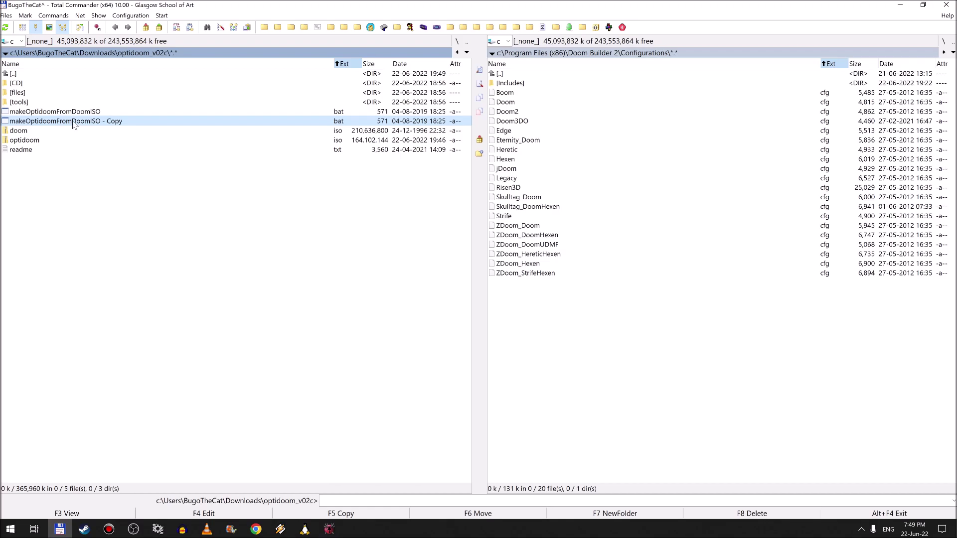
pyautogui.click(73, 124)
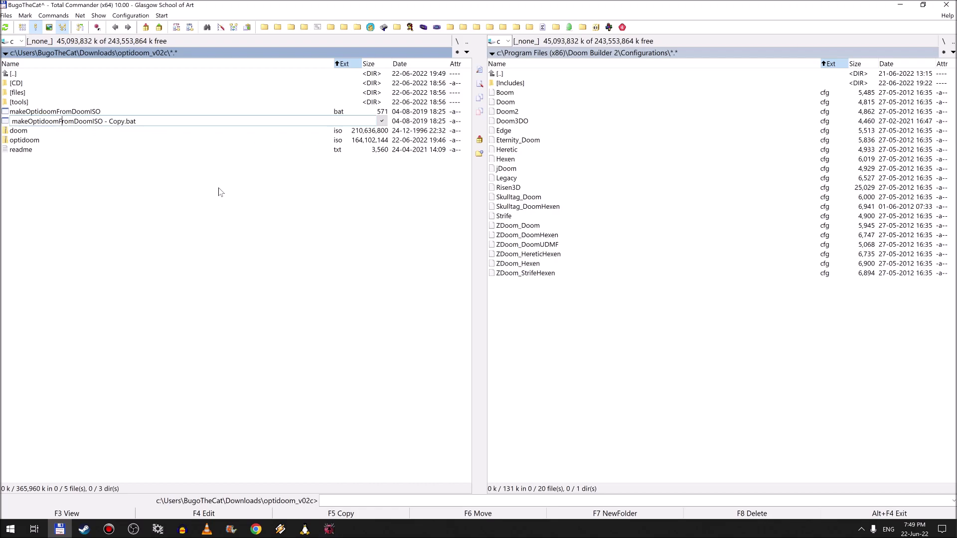
pyautogui.hotkey('shift', 'Right')
pyautogui.hotkey('shift', 'Right')
pyautogui.hotkey('shift', 'Right')
pyautogui.hotkey('shift', 'Right')
pyautogui.hotkey('shift', 'Right')
pyautogui.hotkey('shift', 'Right')
pyautogui.hotkey('shift', 'Right')
pyautogui.write('CD')
pyautogui.press('Return')
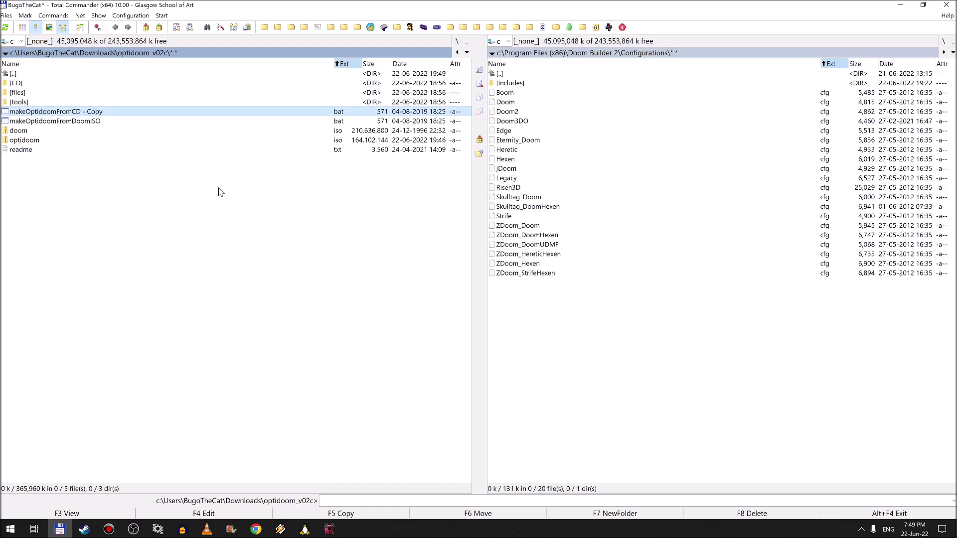
# - Remove the " - Copy" suffix from the duplicated batch file's name, making it makeOptidoomFromCD.bat
pyautogui.click(103, 114)
pyautogui.press('BackSpace')
pyautogui.press('BackSpace')
pyautogui.press('BackSpace')
pyautogui.press('BackSpace')
pyautogui.press('BackSpace')
pyautogui.press('BackSpace')
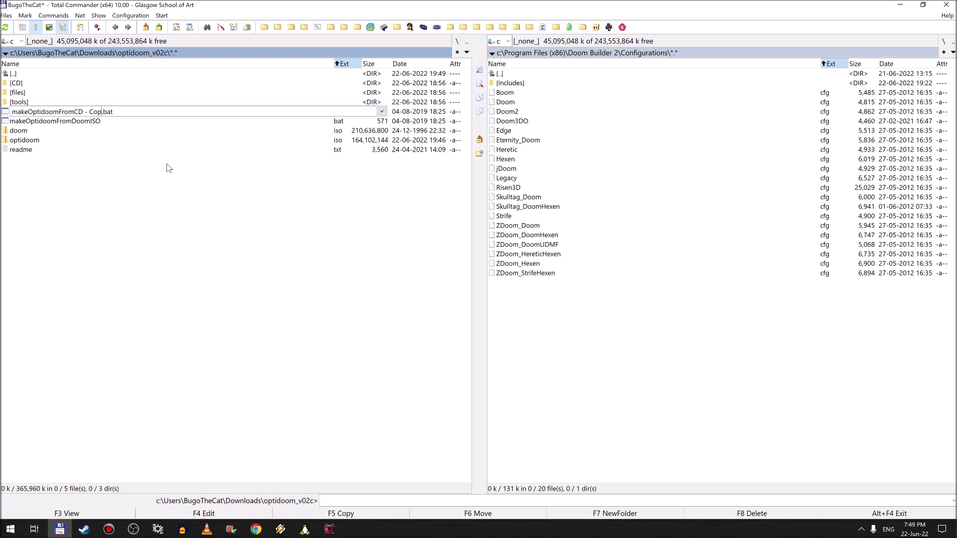
pyautogui.press('BackSpace')
pyautogui.press('Return')
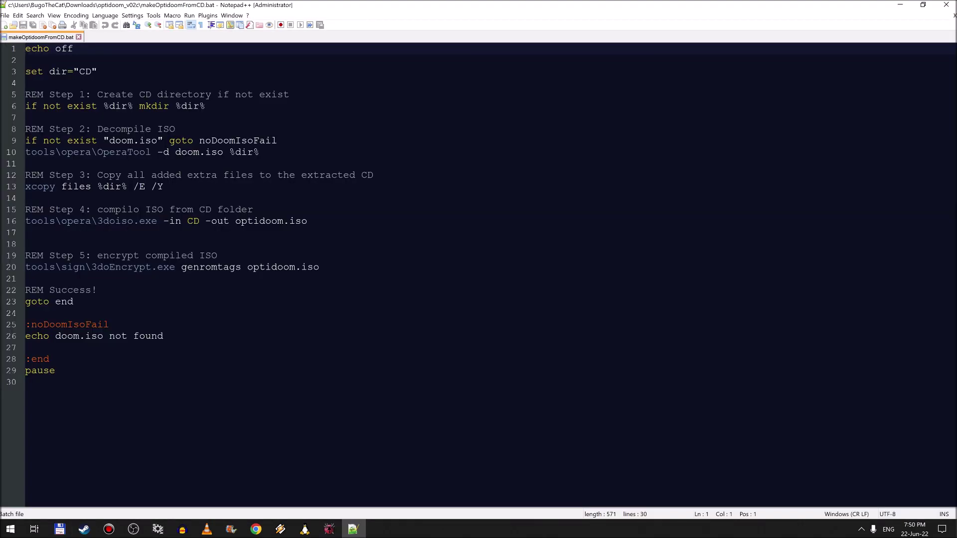
# - Delete the dir variable and Steps 1 to 3 from makeOptidoomFromCD.bat, keeping the ISO compile and encrypt steps, and close the saved script
pyautogui.doubleClick(86, 71)
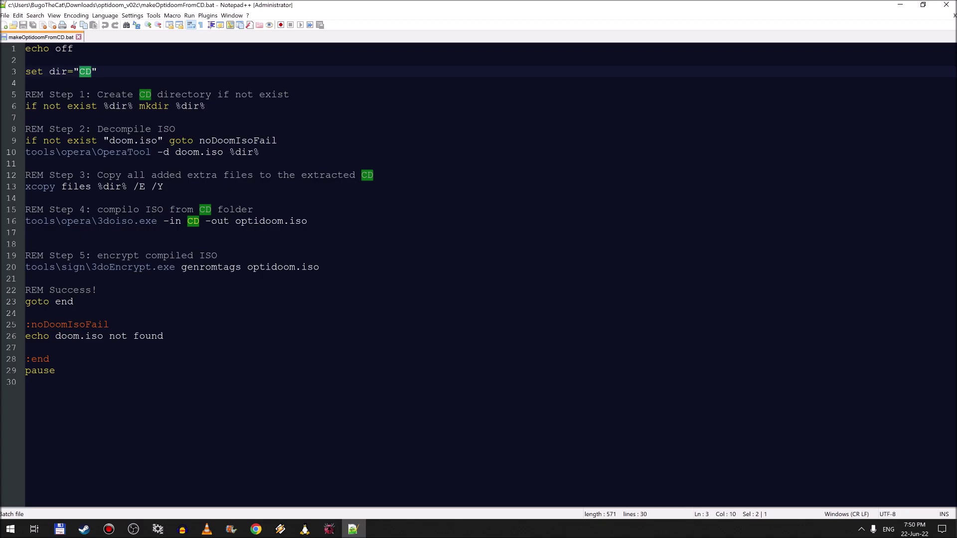
pyautogui.doubleClick(58, 71)
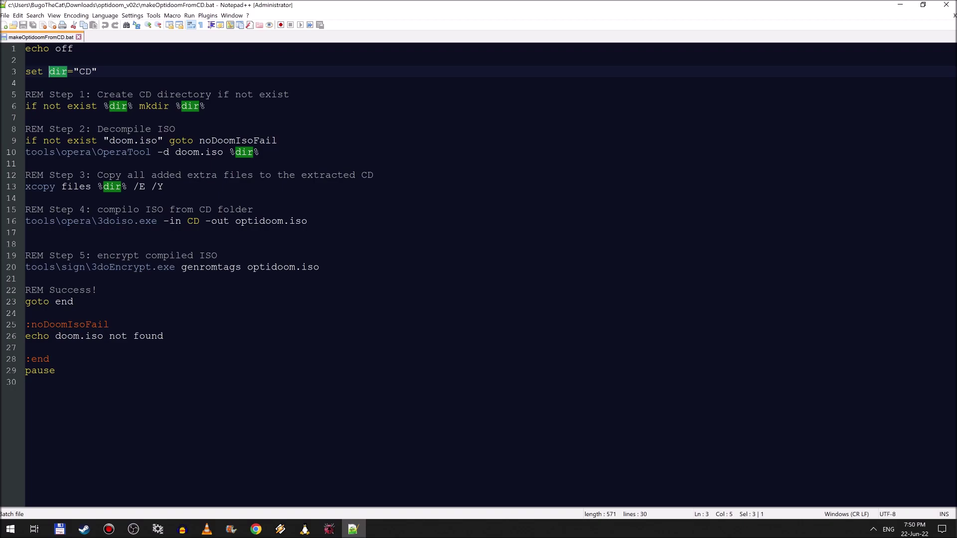
pyautogui.press('Home')
pyautogui.hotkey('shift', 'Down')
pyautogui.hotkey('shift', 'Down')
pyautogui.hotkey('shift', 'Down')
pyautogui.hotkey('shift', 'Down')
pyautogui.hotkey('shift', 'Down')
pyautogui.hotkey('shift', 'Down')
pyautogui.hotkey('shift', 'Down')
pyautogui.hotkey('shift', 'Down')
pyautogui.hotkey('shift', 'Down')
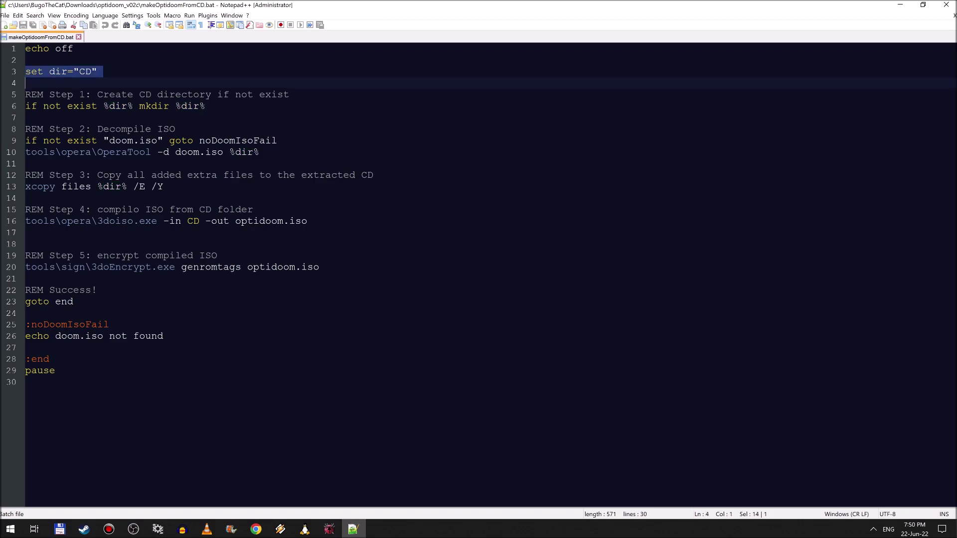
pyautogui.hotkey('shift', 'Down')
pyautogui.hotkey('shift', 'End')
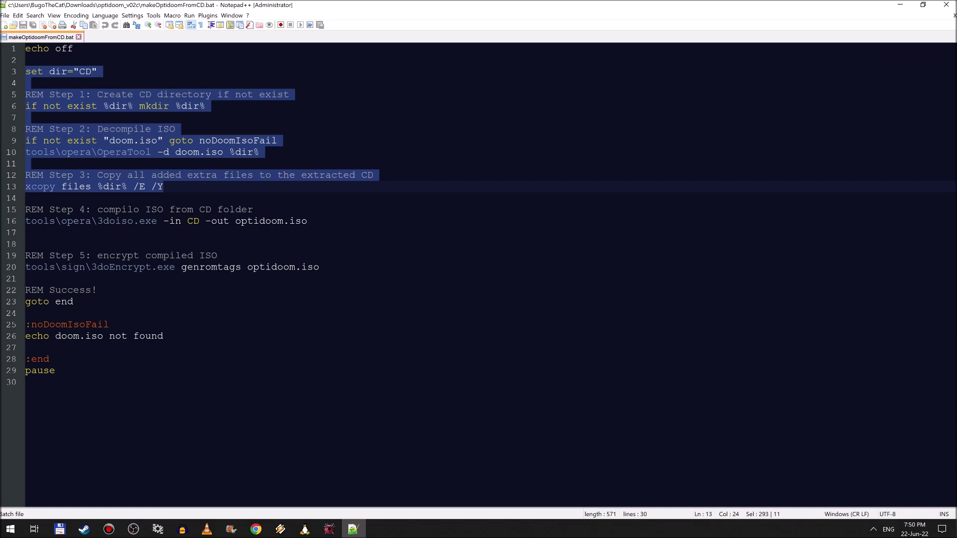
pyautogui.press('Delete')
pyautogui.press('Delete')
pyautogui.press('Delete')
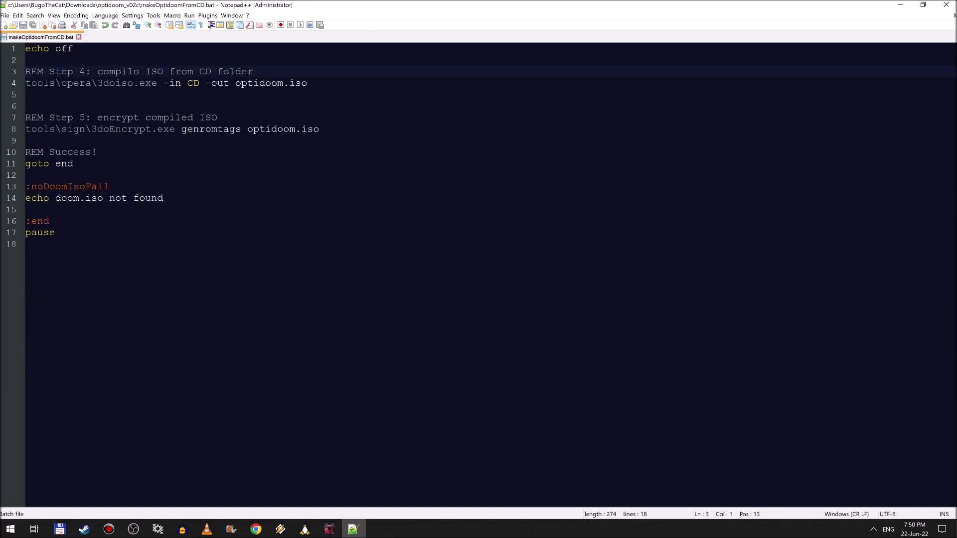
pyautogui.click(79, 37)
pyautogui.click(945, 5)
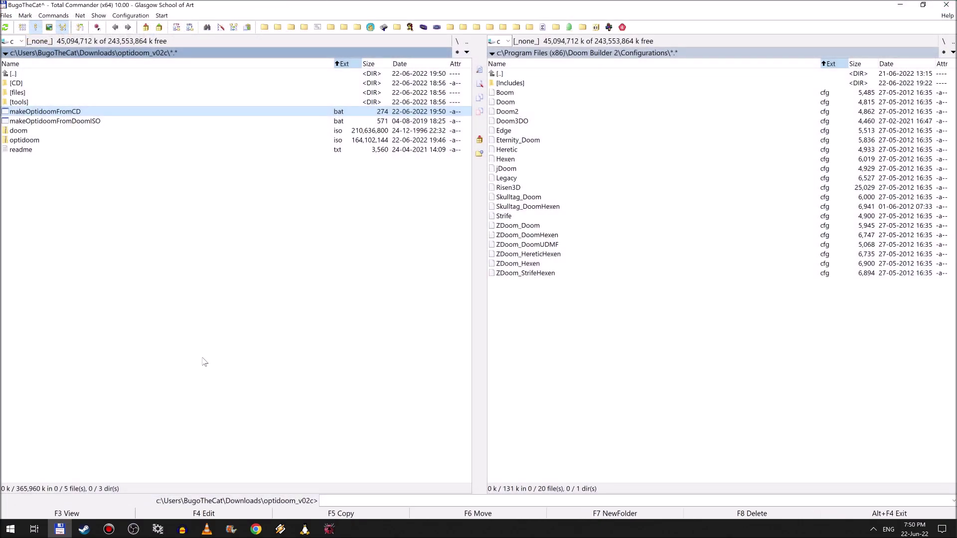
# - Delete the mylame.wad.backup1, mylame.wad.backup2 and mylame.dbs files from the CD\wads folder
pyautogui.press('Up')
pyautogui.press('Up')
pyautogui.press('Up')
pyautogui.press('Return')
pyautogui.press('Down')
pyautogui.press('Return')
pyautogui.press('Return')
pyautogui.press('Down')
pyautogui.press('Down')
pyautogui.press('Down')
pyautogui.press('Return')
pyautogui.press('Down')
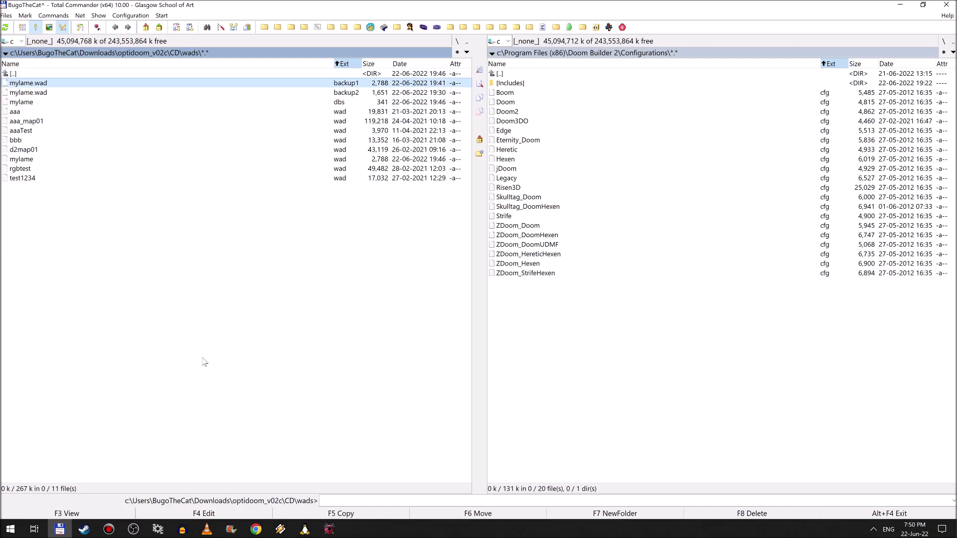
pyautogui.hotkey('shift', 'Down')
pyautogui.hotkey('shift', 'Down')
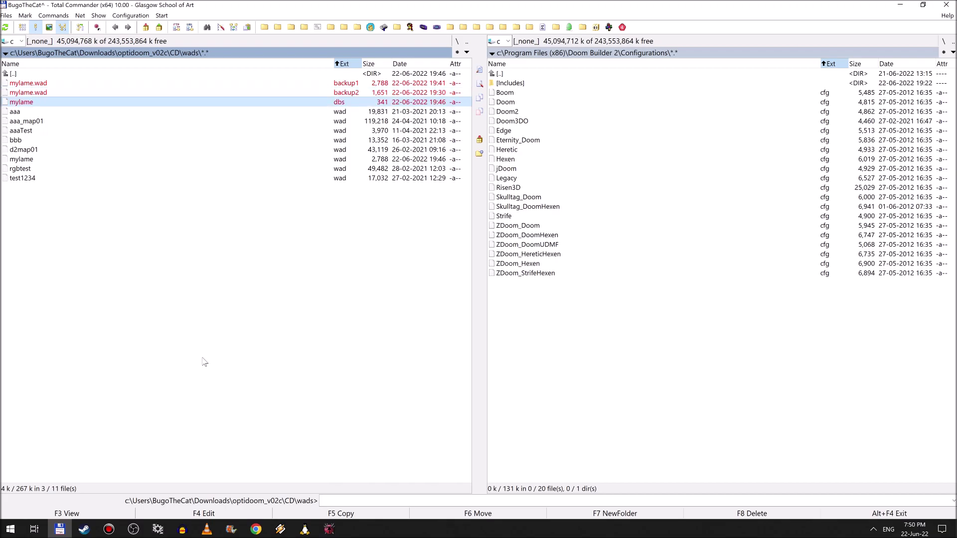
pyautogui.press('Delete')
pyautogui.press('Return')
# - Delete mylame.wad from the CD\wads folder and return to the optidoom_v02c folder
pyautogui.press('Down')
pyautogui.press('Down')
pyautogui.press('Down')
pyautogui.press('Down')
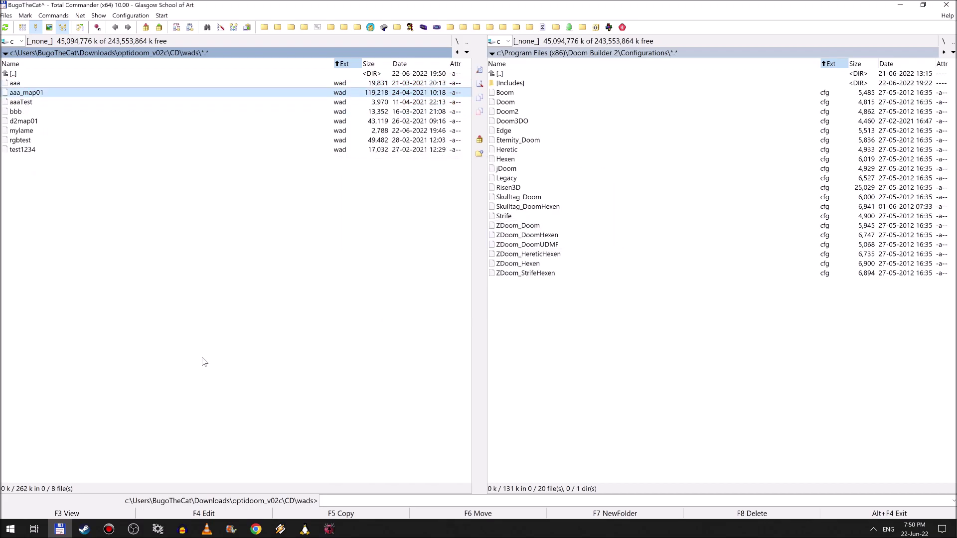
pyautogui.press('Down')
pyautogui.press('Home')
pyautogui.press('Down')
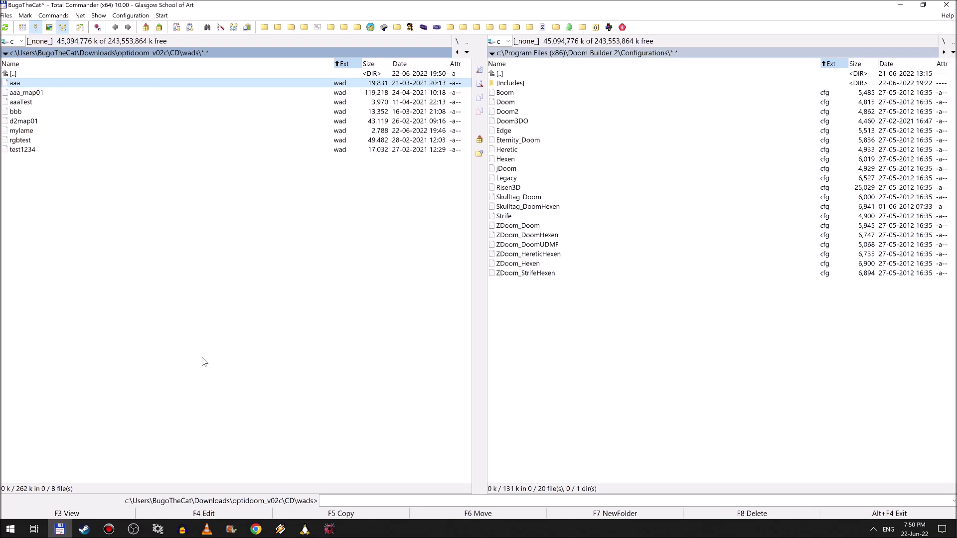
pyautogui.press('Down')
pyautogui.press('Down')
pyautogui.press('Down')
pyautogui.press('Down')
pyautogui.press('Down')
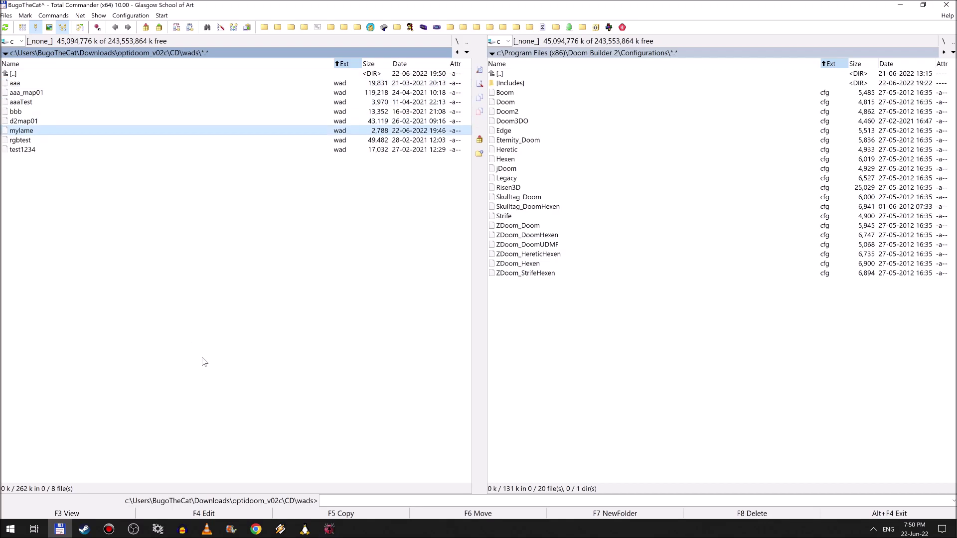
pyautogui.press('BackSpace')
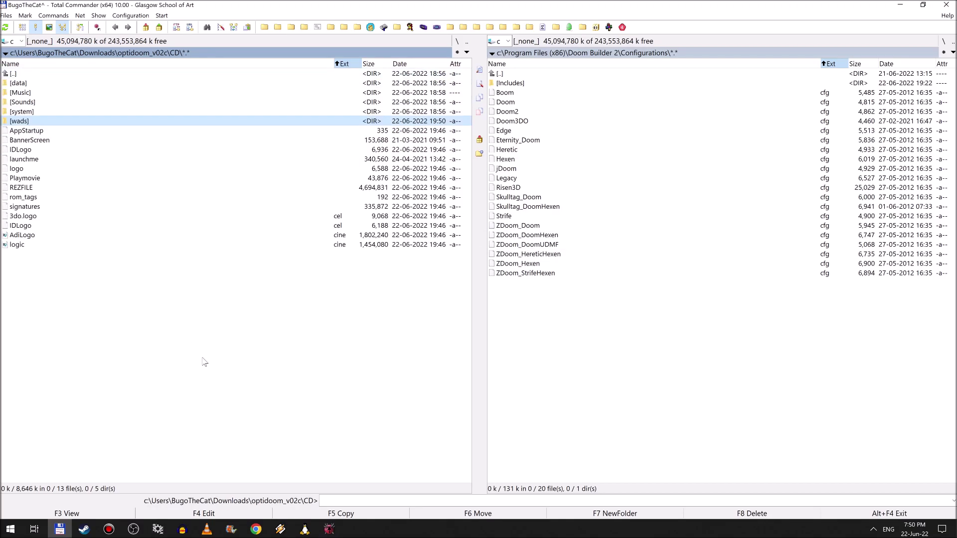
pyautogui.press('BackSpace')
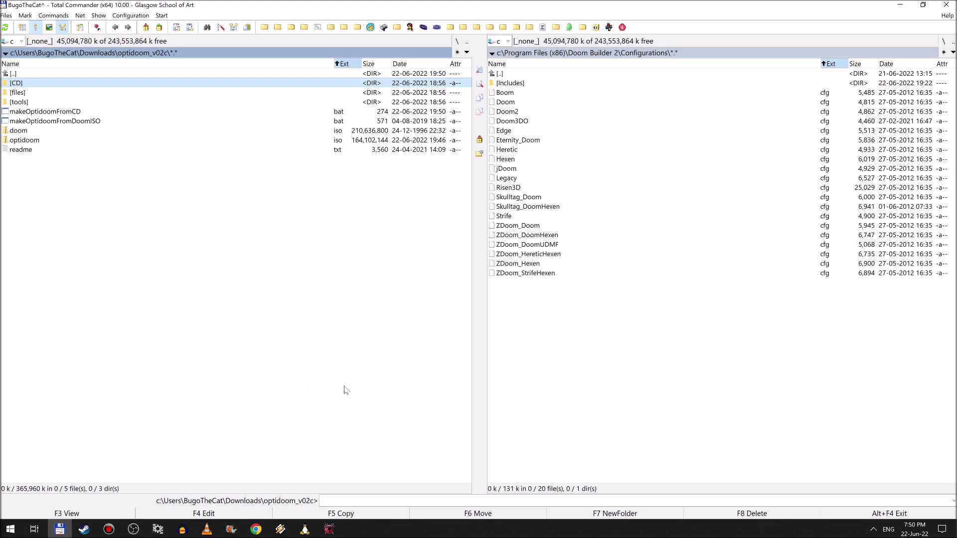
# - Switch to Doom Builder and save the map under the new name mygreat in optidoom_v02c\CD\wads
pyautogui.click(328, 529)
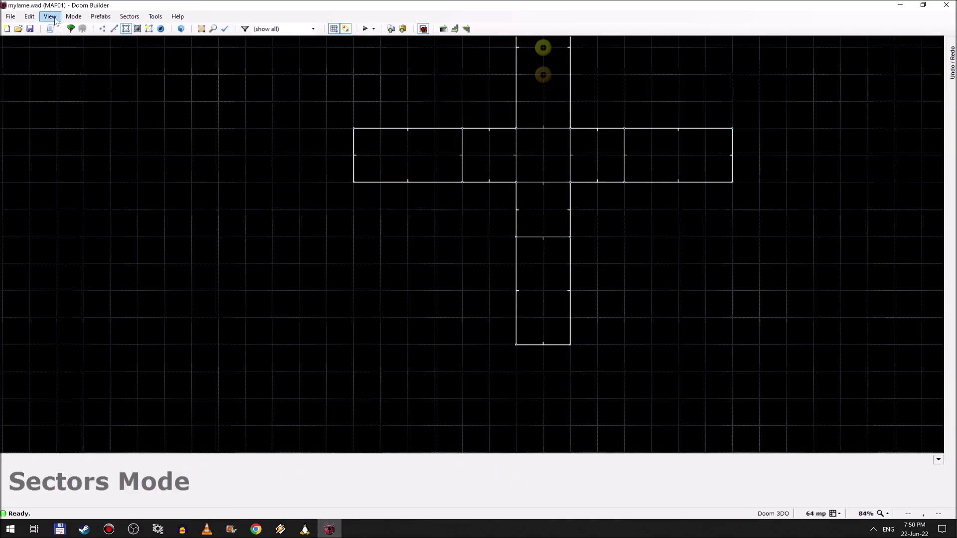
pyautogui.click(11, 16)
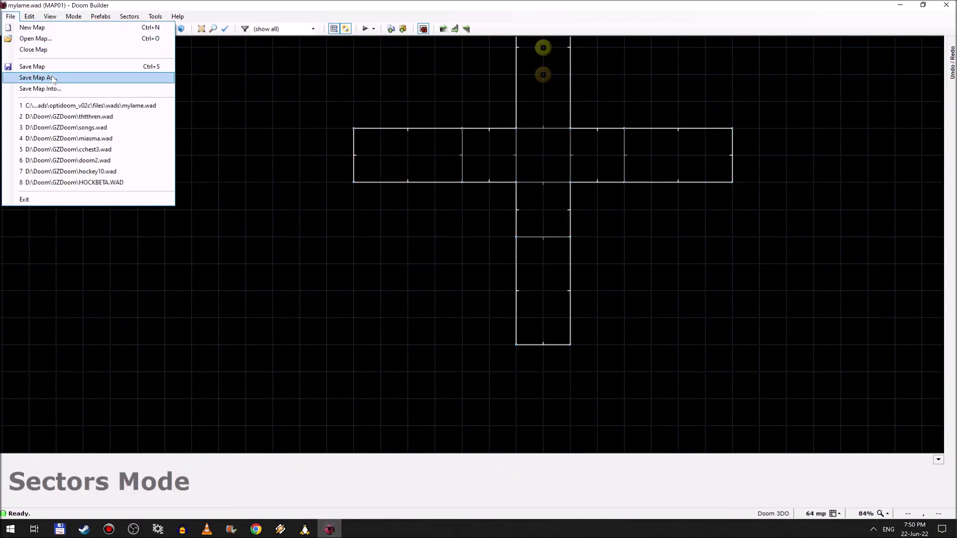
pyautogui.click(52, 78)
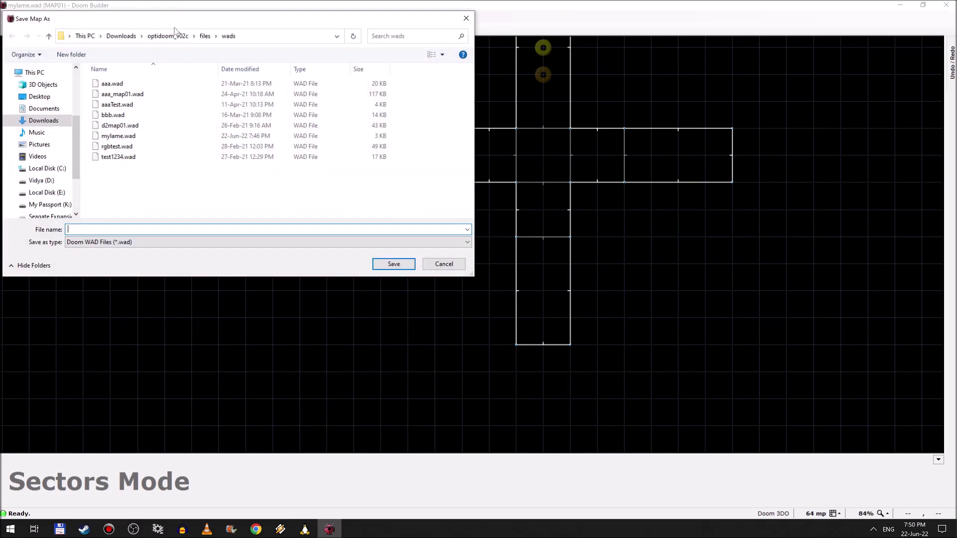
pyautogui.hotkey('alt', 'Up')
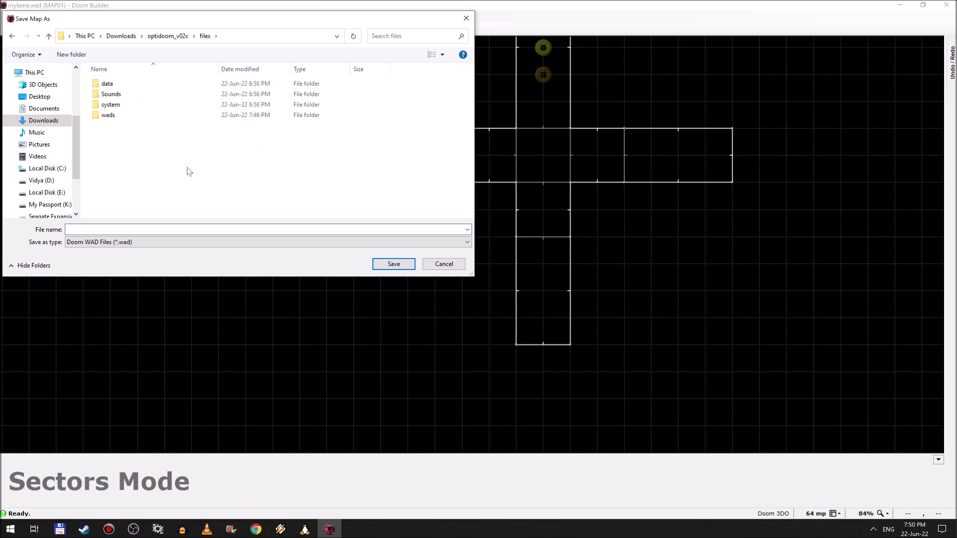
pyautogui.hotkey('alt', 'Up')
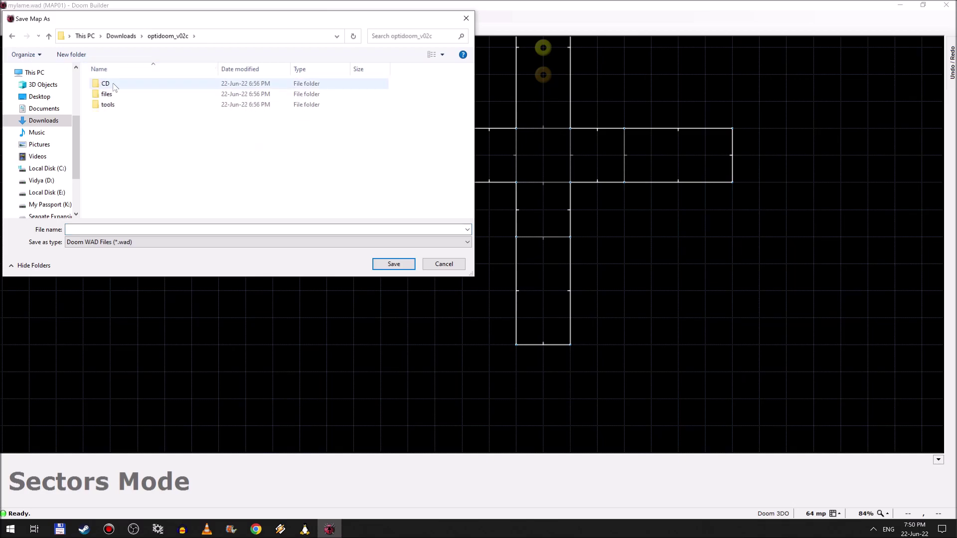
pyautogui.doubleClick(112, 83)
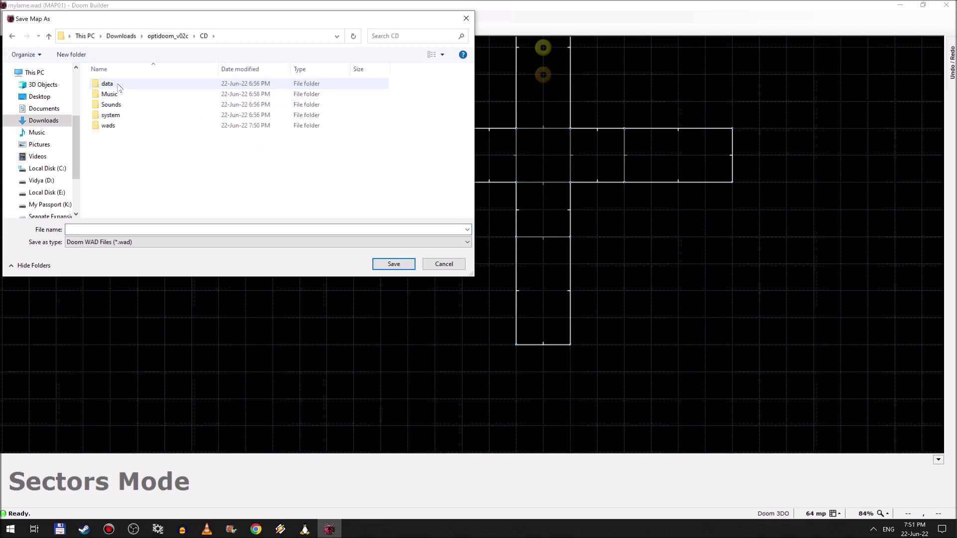
pyautogui.doubleClick(108, 125)
pyautogui.hotkey('shift', 'Tab')
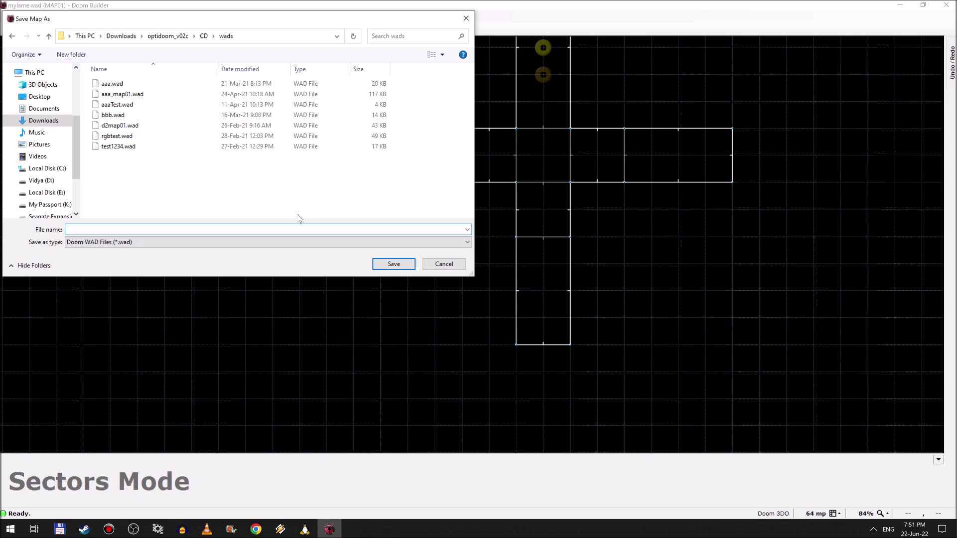
pyautogui.write('mygreat')
pyautogui.click(384, 265)
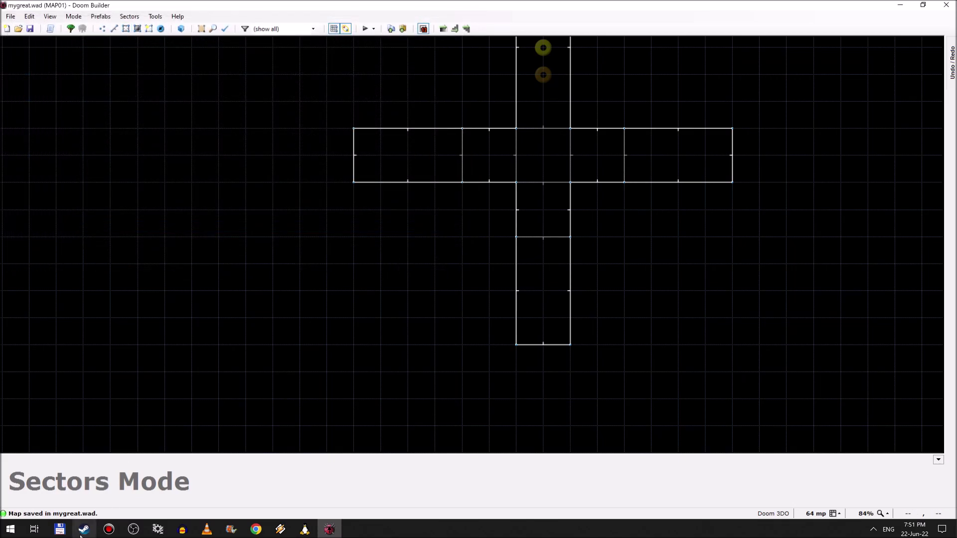
# - Switch to Total Commander and delete all WAD files in CD\wads from aaa to test1234, skipping mygreat.wad
pyautogui.click(60, 529)
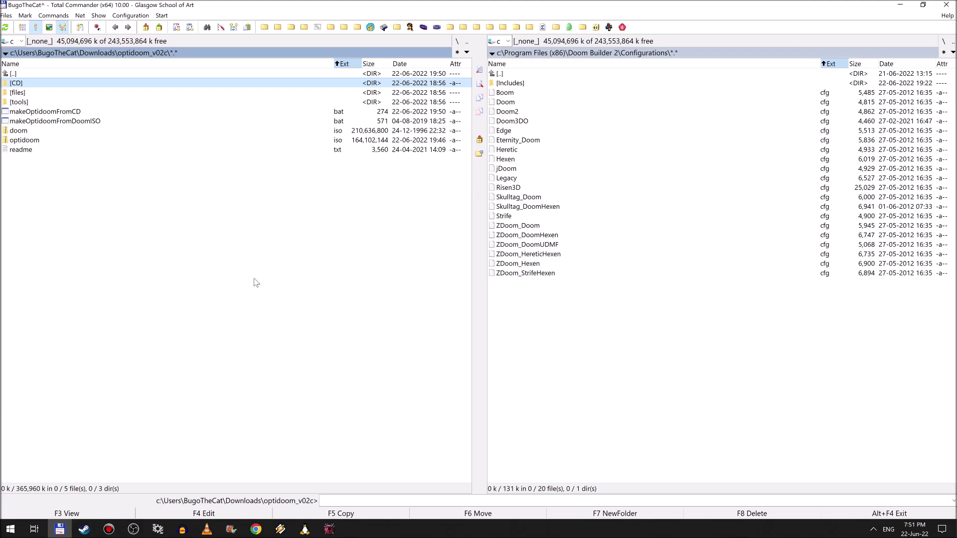
pyautogui.press('Return')
pyautogui.press('Down')
pyautogui.press('Return')
pyautogui.press('Down')
pyautogui.press('BackSpace')
pyautogui.press('Down')
pyautogui.press('Down')
pyautogui.press('Down')
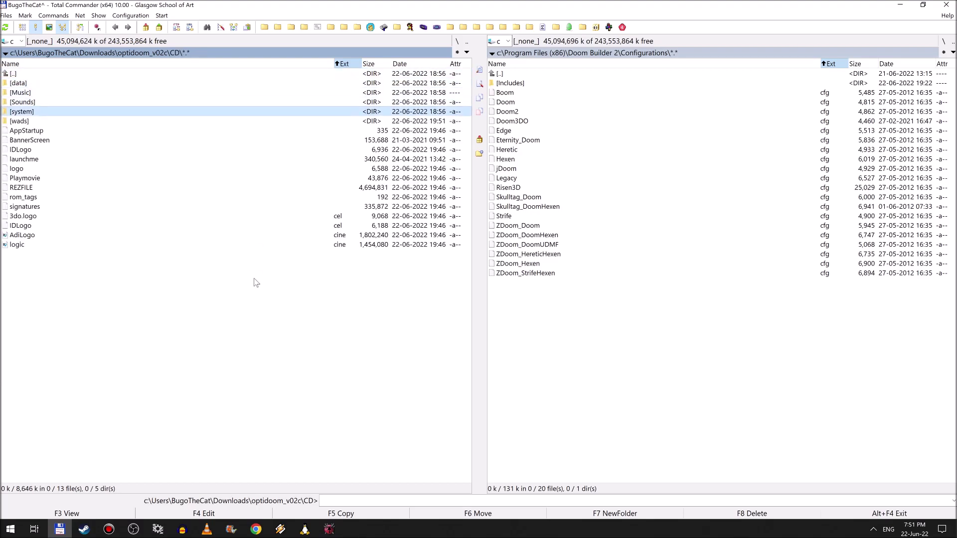
pyautogui.press('Down')
pyautogui.press('Return')
pyautogui.press('Down')
pyautogui.press('Down')
pyautogui.press('Insert')
pyautogui.press('Insert')
pyautogui.press('Insert')
pyautogui.press('Insert')
pyautogui.press('Insert')
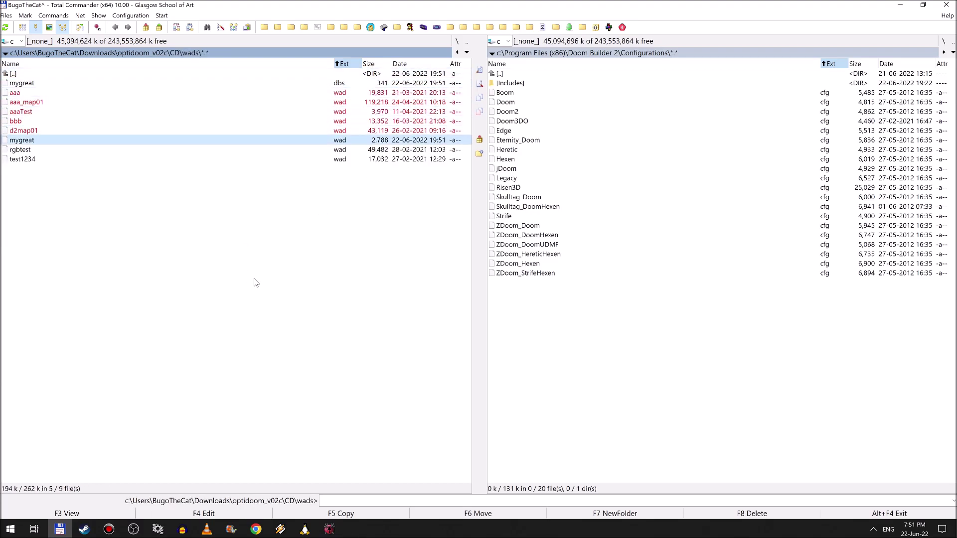
pyautogui.press('Insert')
pyautogui.press('Insert')
pyautogui.press('Insert')
pyautogui.press('F8')
pyautogui.press('Return')
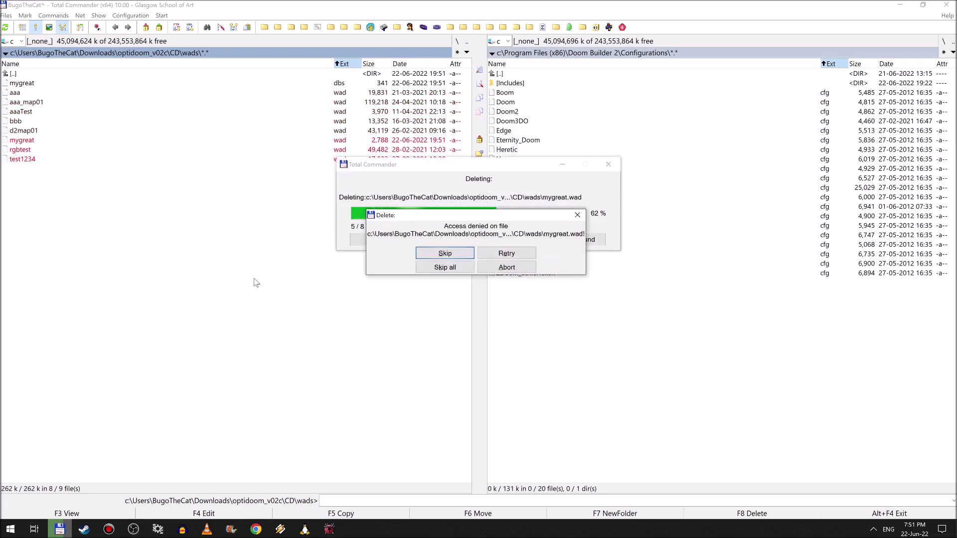
pyautogui.press('Return')
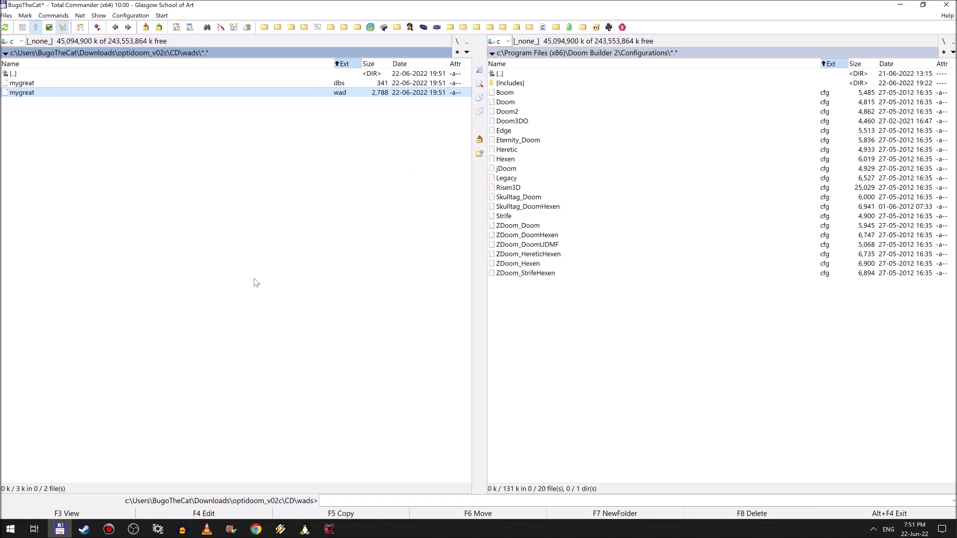
# - Go back to the optidoom_v02c folder and delete the old optidoom.iso
pyautogui.press('Up')
pyautogui.press('Up')
pyautogui.press('Return')
pyautogui.press('BackSpace')
pyautogui.press('Down')
pyautogui.press('Down')
pyautogui.press('Down')
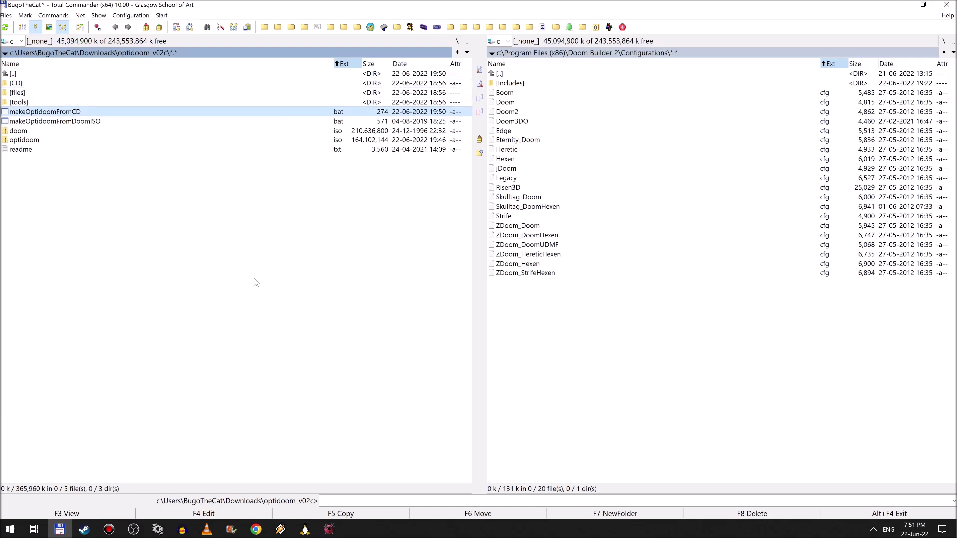
pyautogui.press('End')
pyautogui.press('Up')
pyautogui.press('Delete')
pyautogui.press('Return')
# - Run makeOptidoomFromCD.bat to build a new optidoom.iso from the CD folder
pyautogui.press('Up')
pyautogui.press('Up')
pyautogui.press('Up')
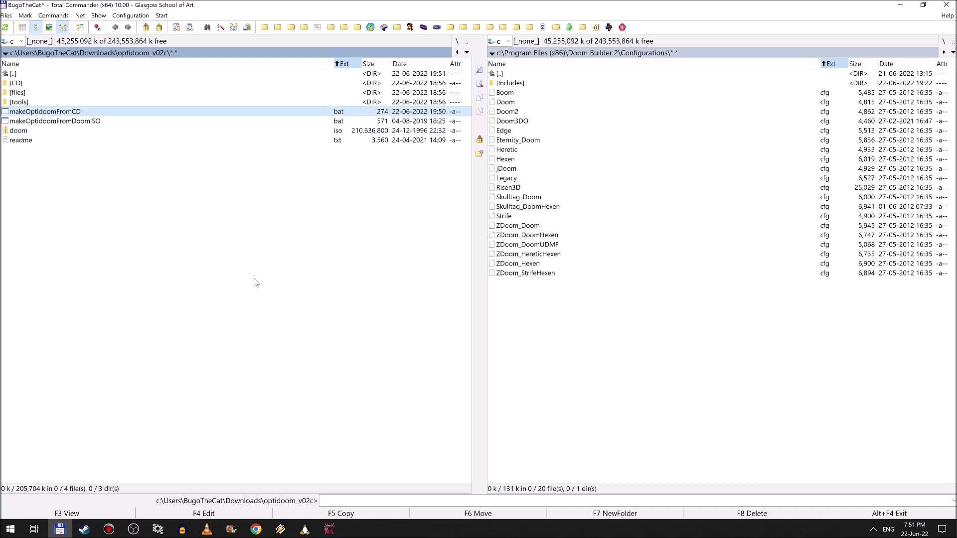
pyautogui.press('Return')
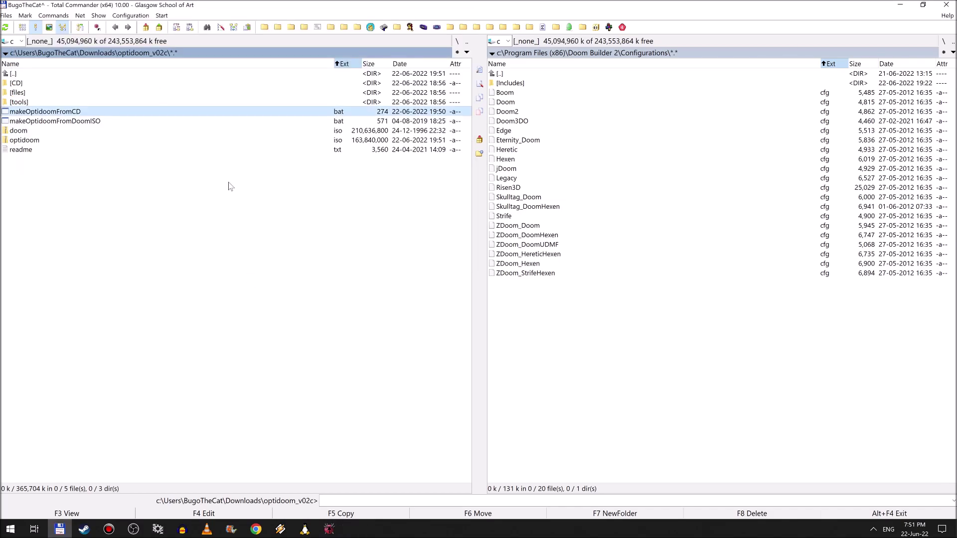
# - Look into the CD\wads folder, go up to the Downloads folder and view the map in Doom Builder
pyautogui.doubleClick(32, 83)
pyautogui.doubleClick(36, 122)
pyautogui.press('BackSpace')
pyautogui.press('BackSpace')
pyautogui.press('BackSpace')
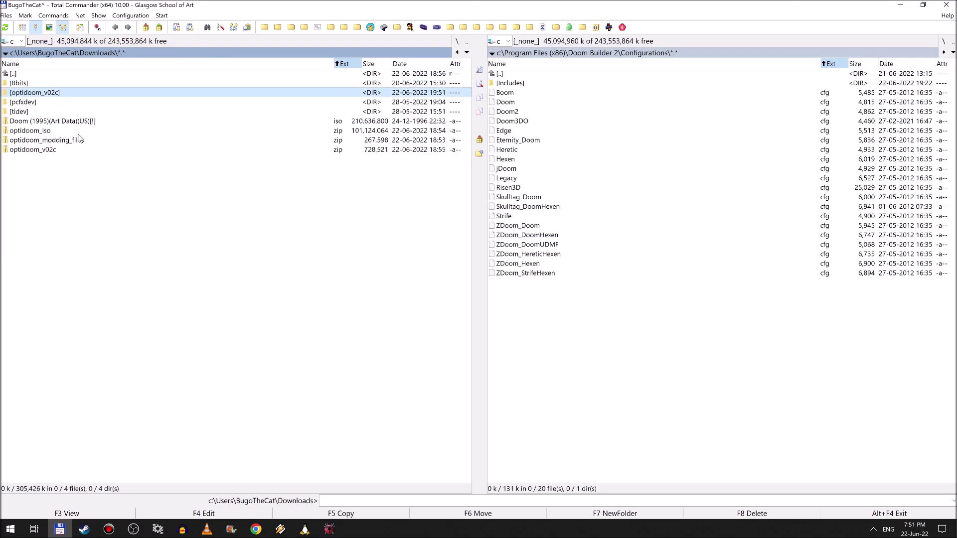
pyautogui.click(336, 533)
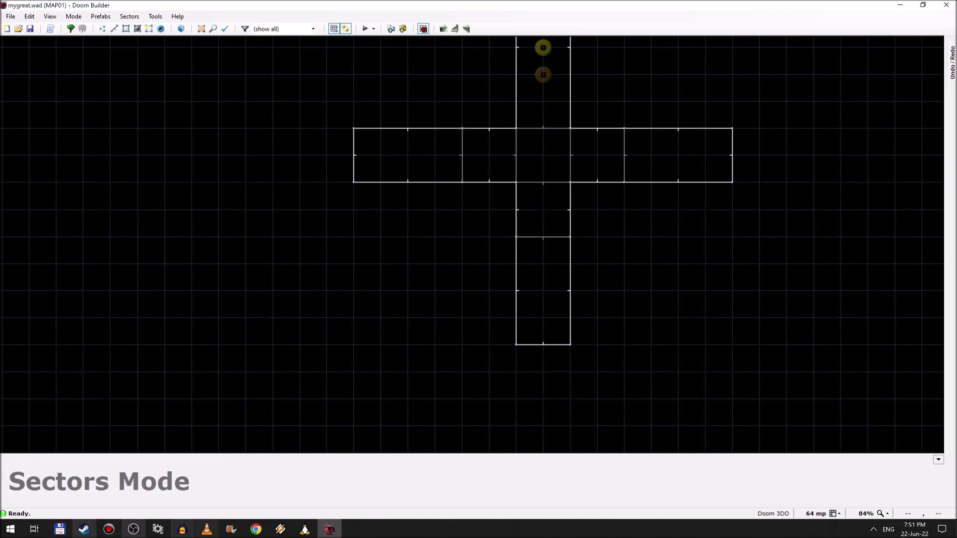
# - In 4DO, set Mods to mygreat.wad in the Mod Options and start level 1 on Hurt Me Plenty
pyautogui.click(60, 529)
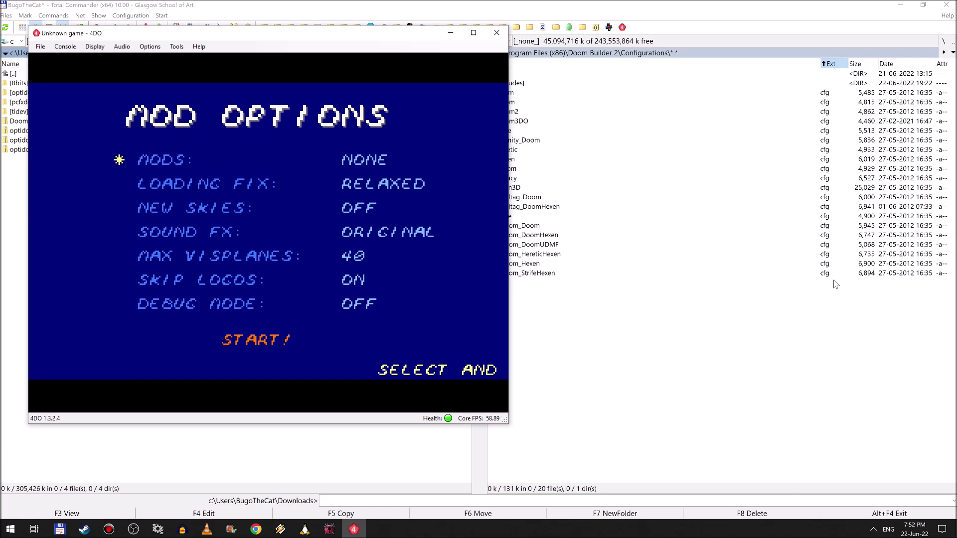
pyautogui.press('Right')
pyautogui.press('Right')
pyautogui.press('Right')
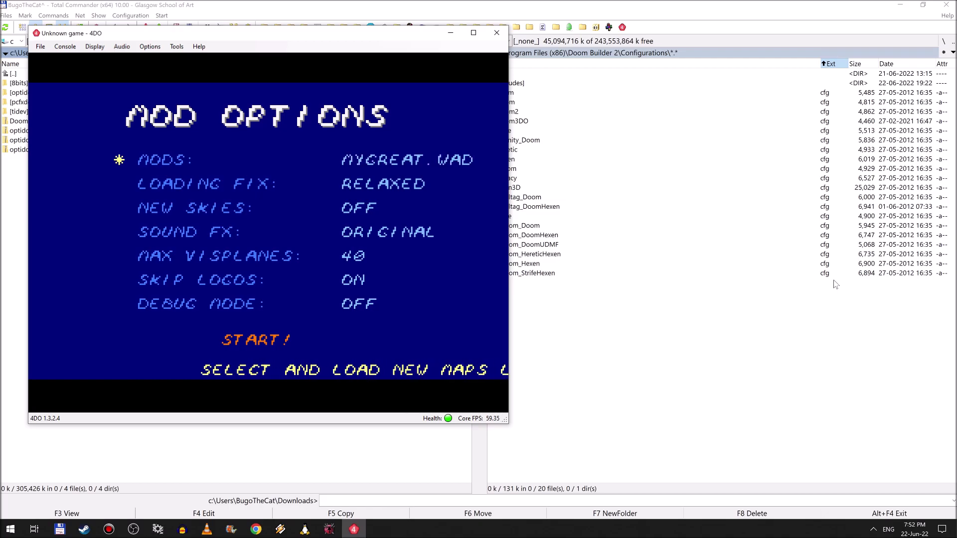
pyautogui.press('Right')
pyautogui.press('Right')
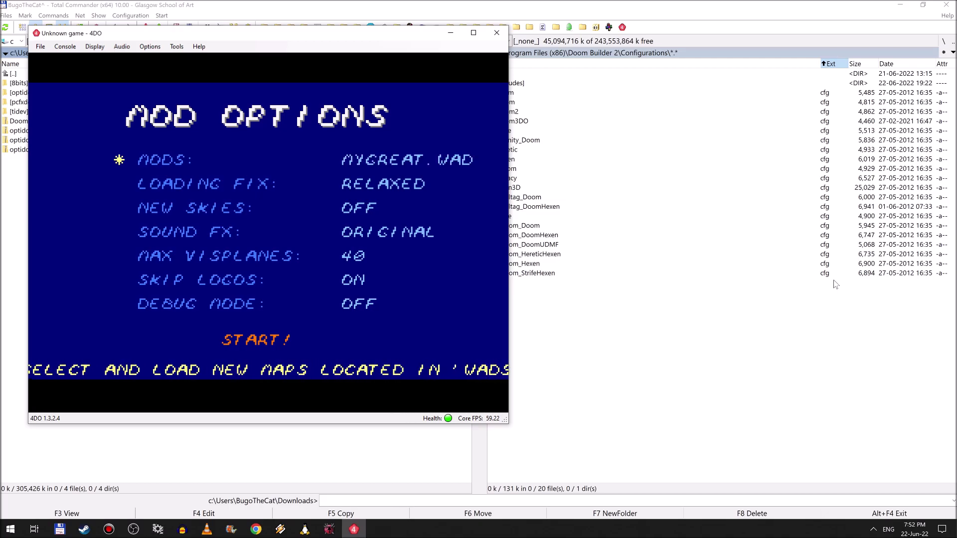
pyautogui.press('Return')
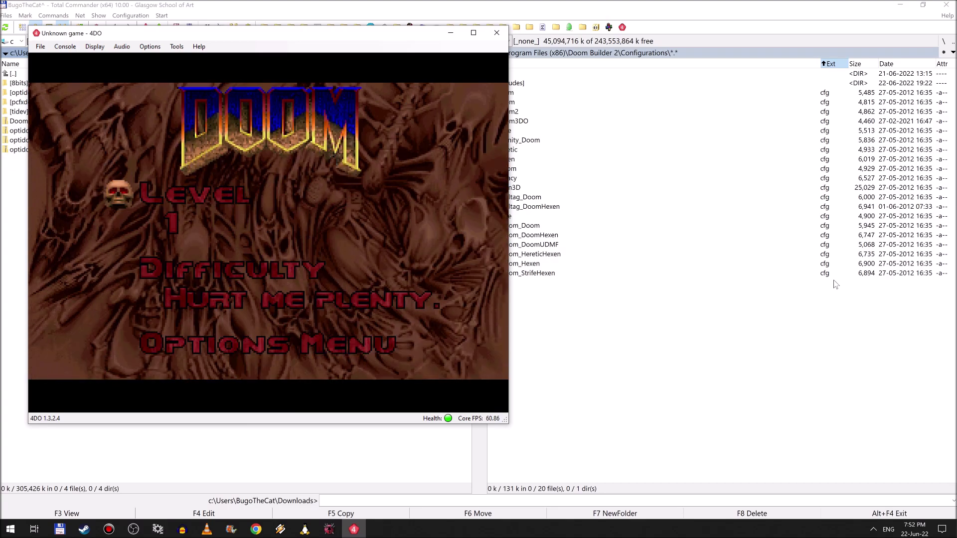
pyautogui.press('Return')
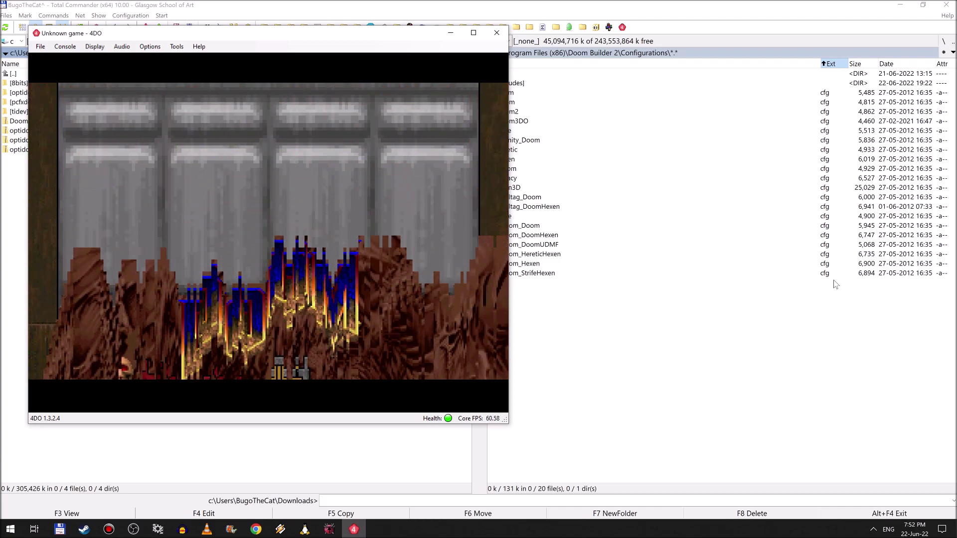
# - Walk down the corridor past the pickups and inspect the rock-ceiling alcoves in the running level
pyautogui.press('Left')
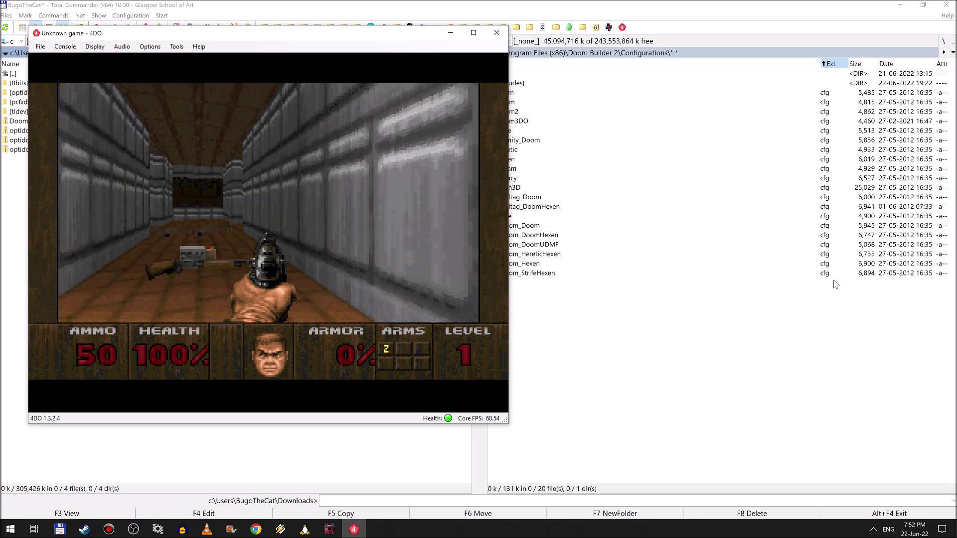
pyautogui.press('Up')
pyautogui.press('Left')
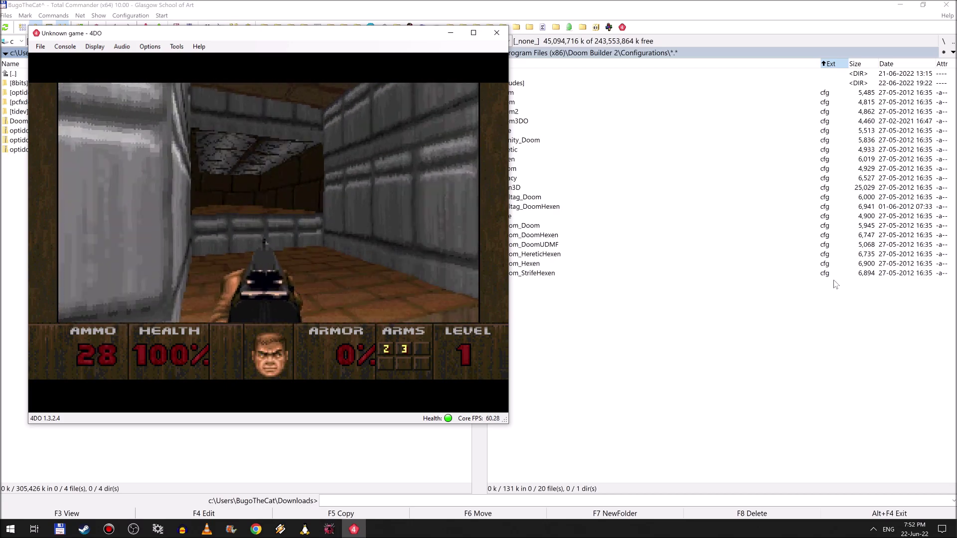
pyautogui.press('Left')
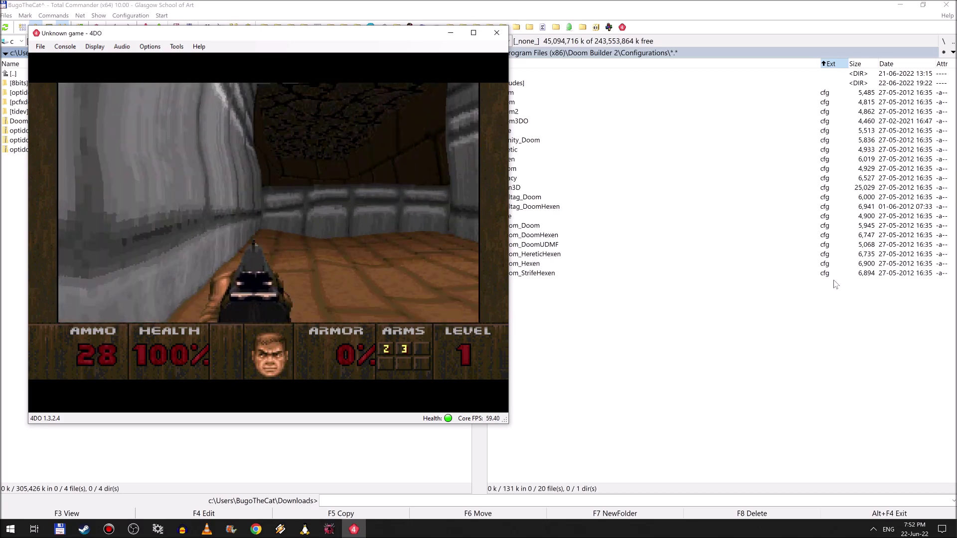
pyautogui.press('Left')
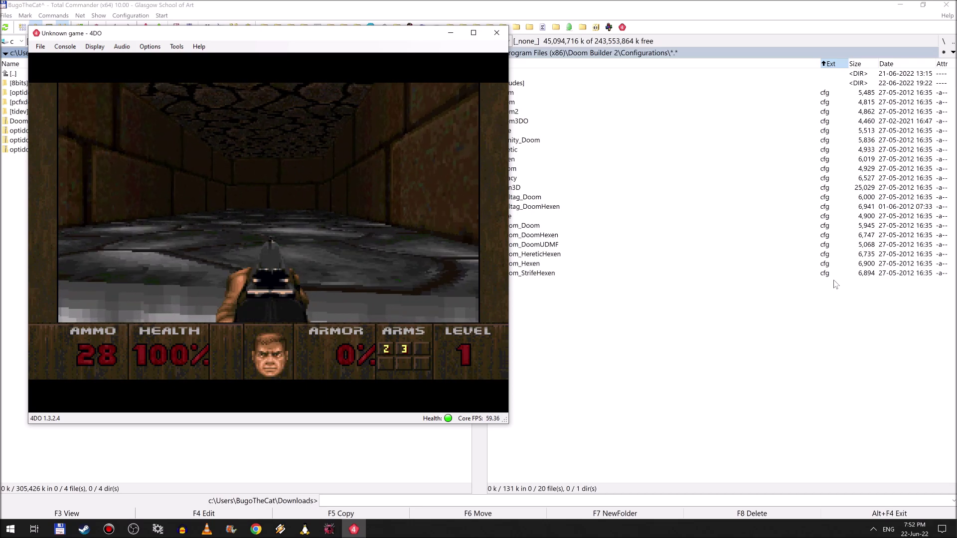
# - Walk through the test level and examine the lava corridors and the warped floor and ceiling area
pyautogui.press('Left')
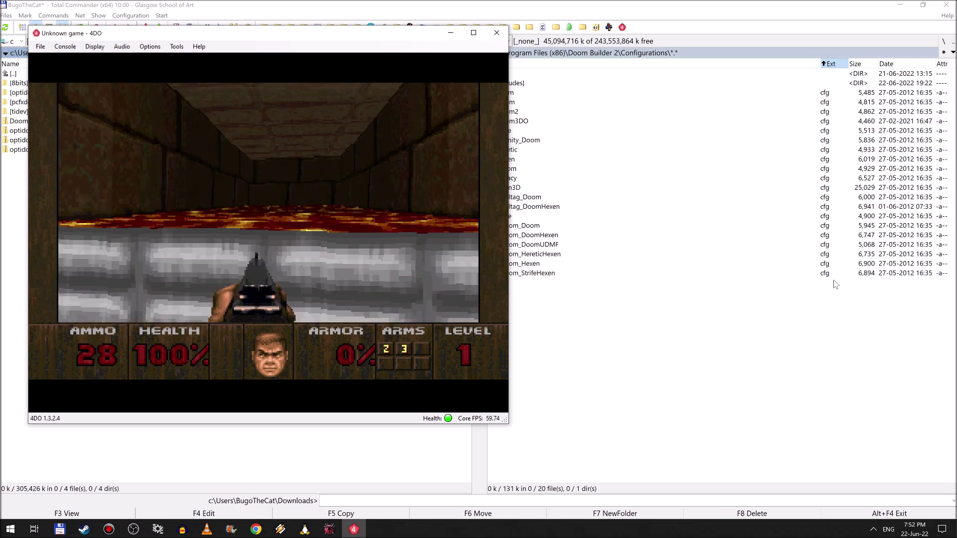
pyautogui.press('Left')
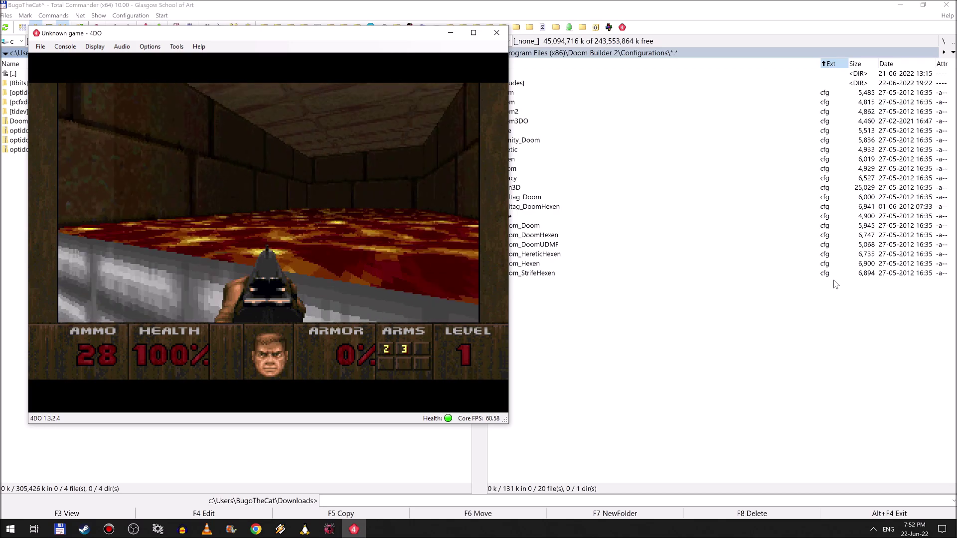
pyautogui.press('Right')
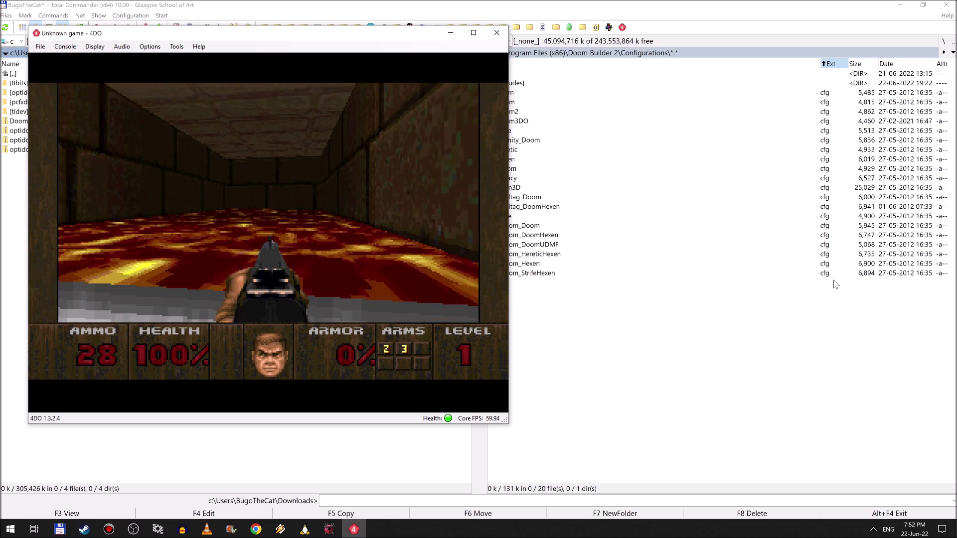
pyautogui.press('Up')
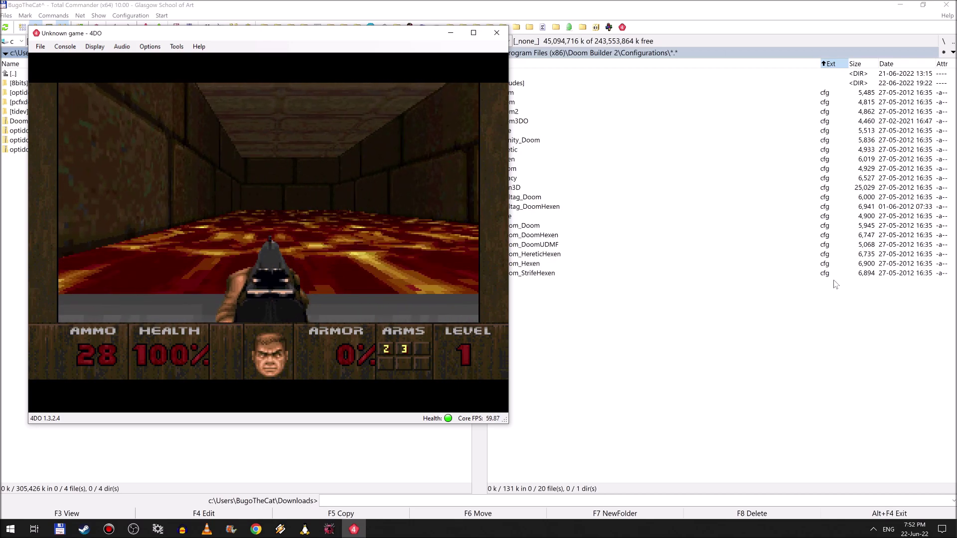
pyautogui.press('Left')
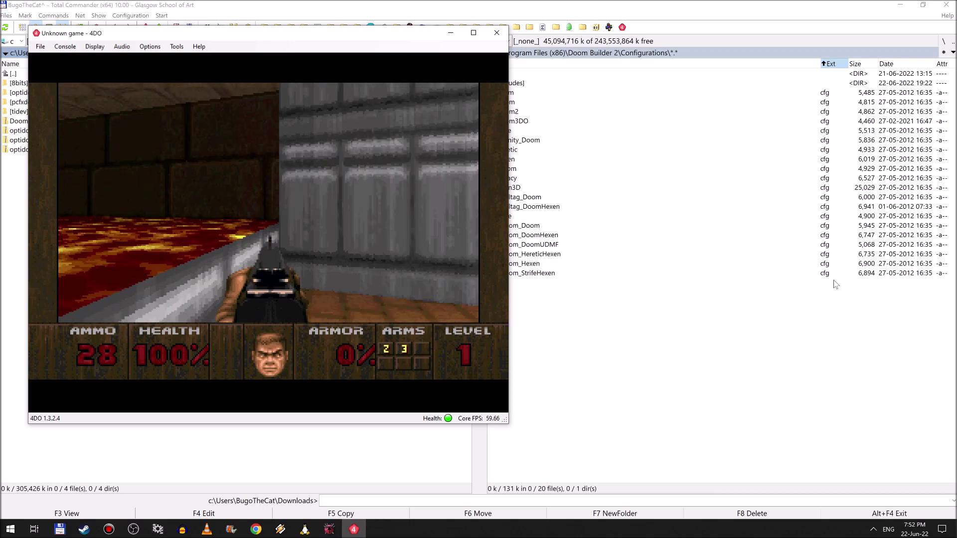
pyautogui.press('Left')
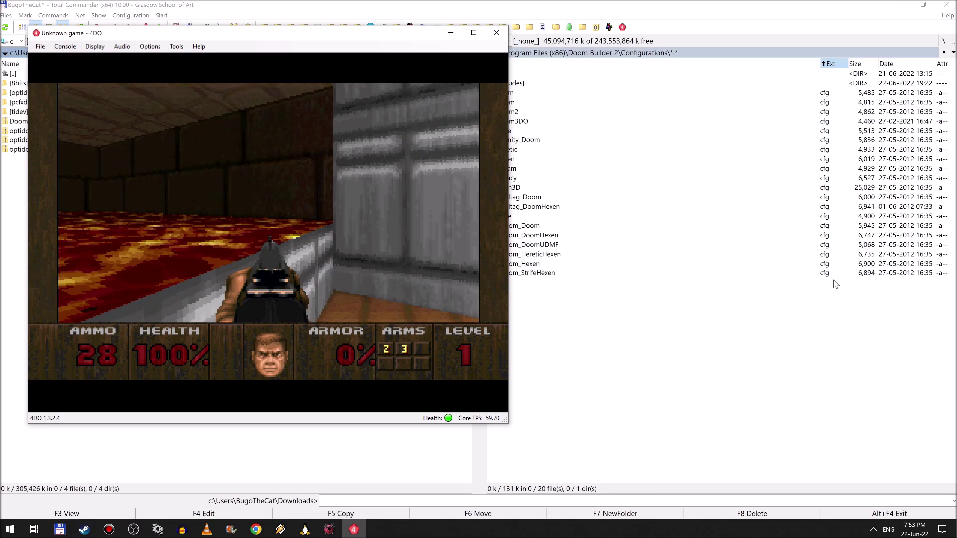
pyautogui.press('Left')
pyautogui.press('Left')
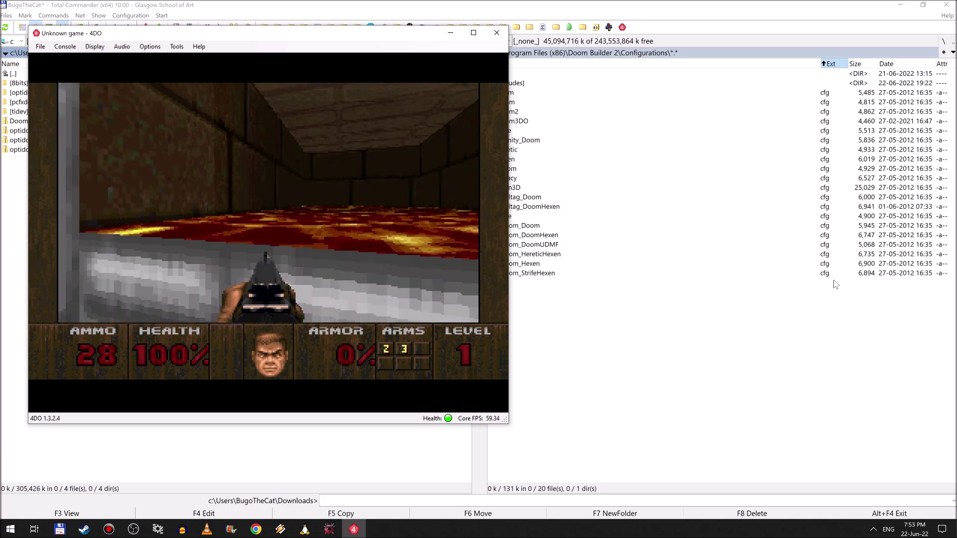
pyautogui.press('Right')
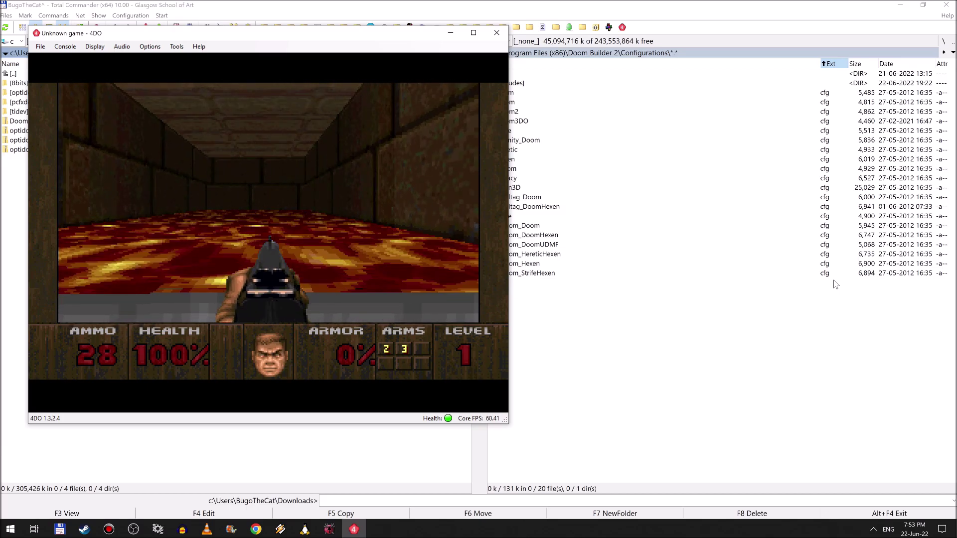
pyautogui.press('Left')
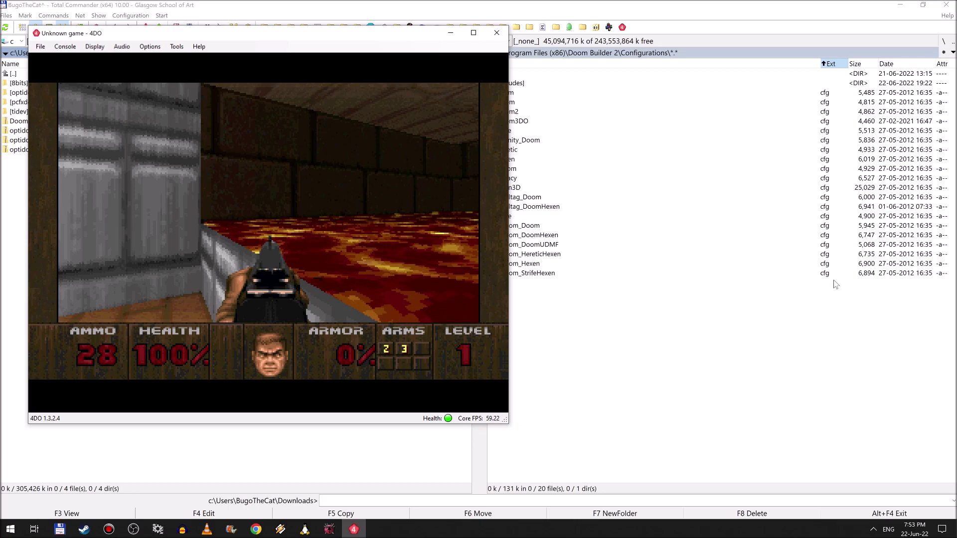
pyautogui.press('Right')
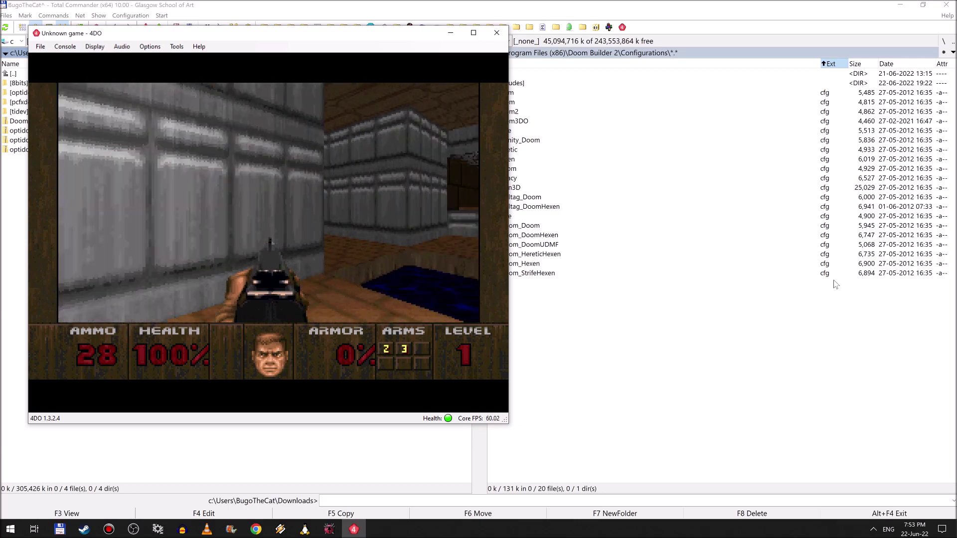
pyautogui.press('Up')
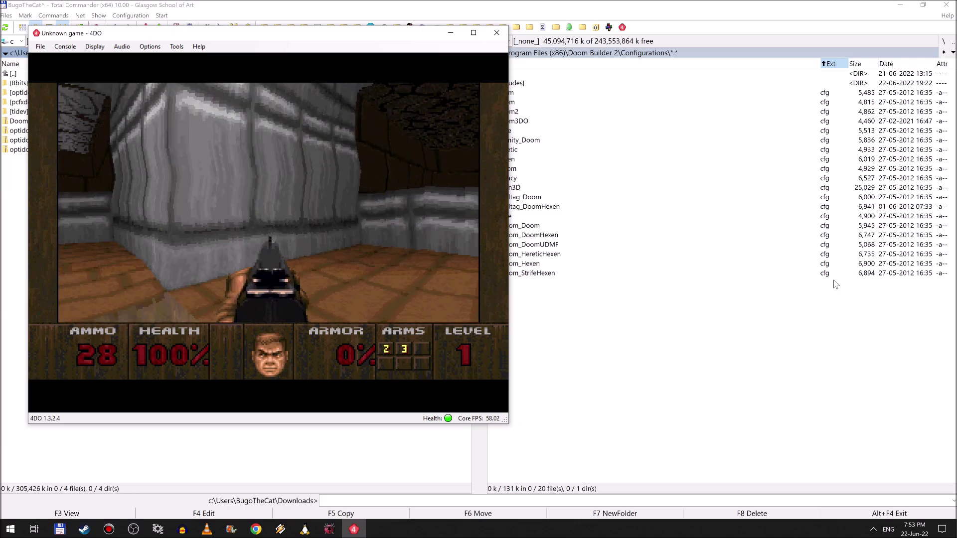
pyautogui.press('Right')
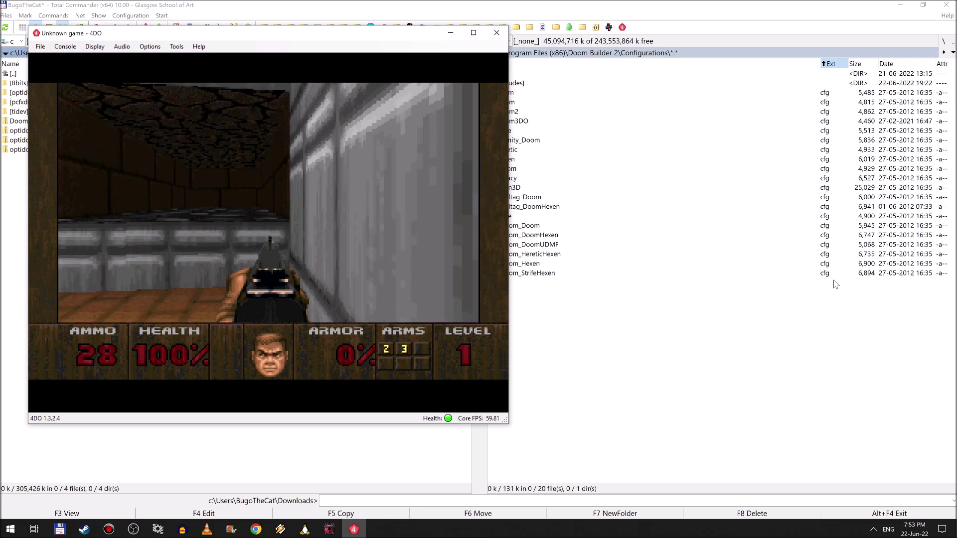
# - Close the 4DO emulator and switch to the mygreat.wad map in Doom Builder
pyautogui.press('alt')
pyautogui.hotkey('alt', 'F4')
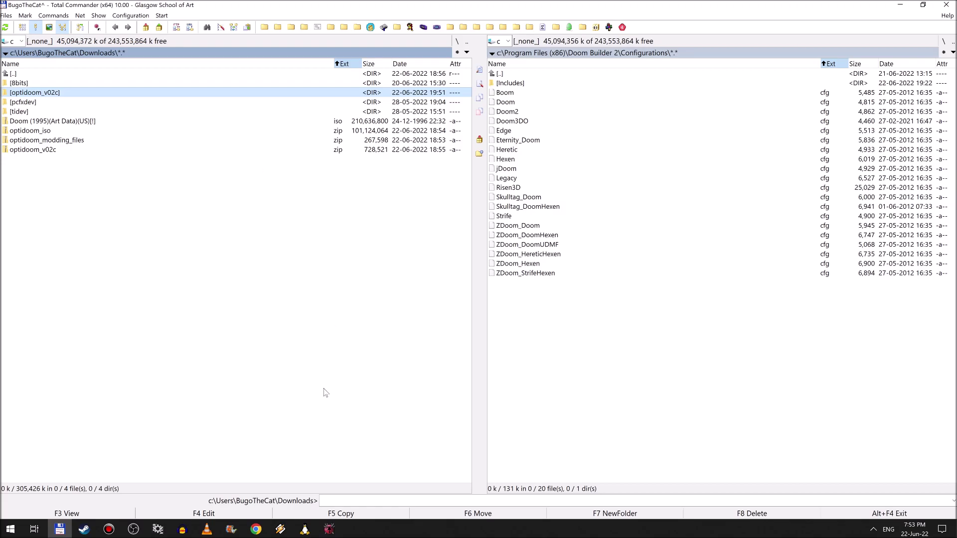
pyautogui.click(329, 529)
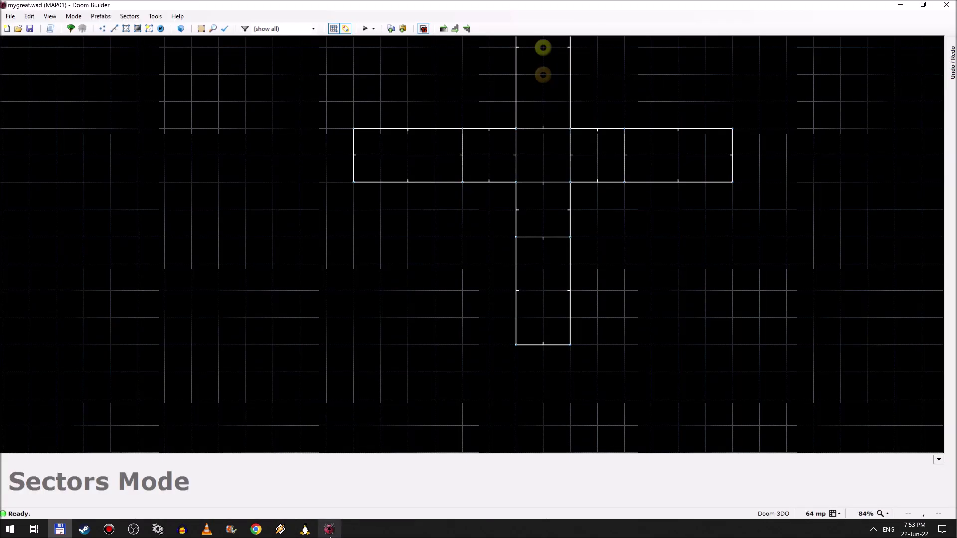
pyautogui.press('Up')
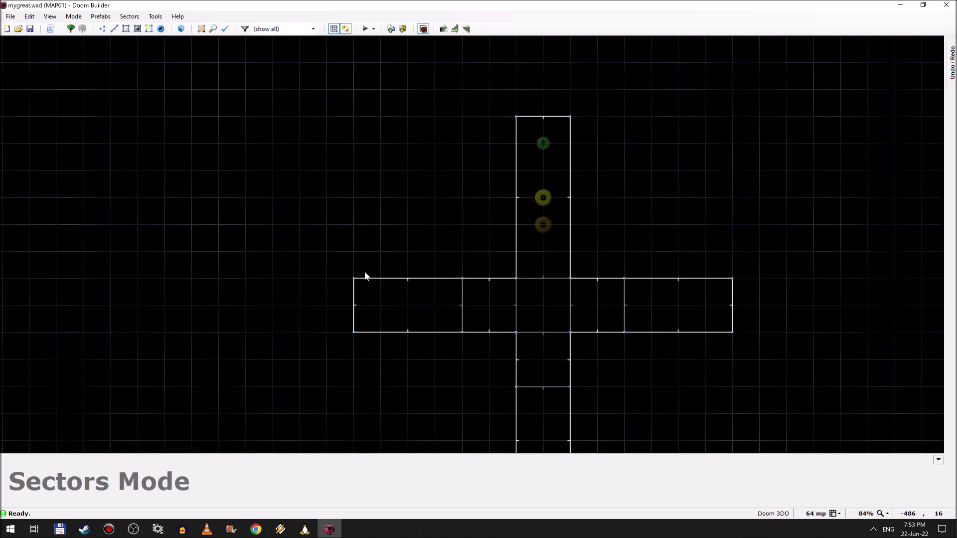
pyautogui.press('Down')
pyautogui.press('Right')
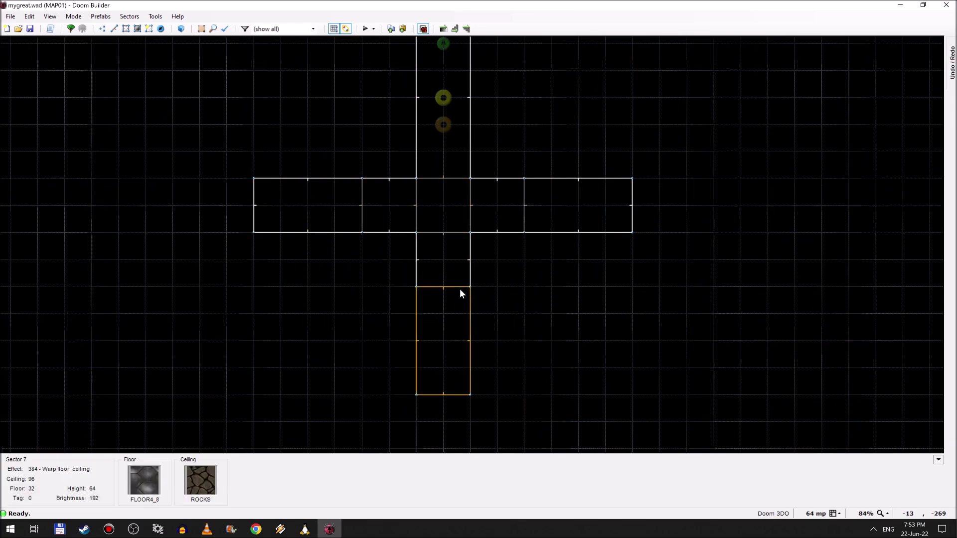
pyautogui.press('Up')
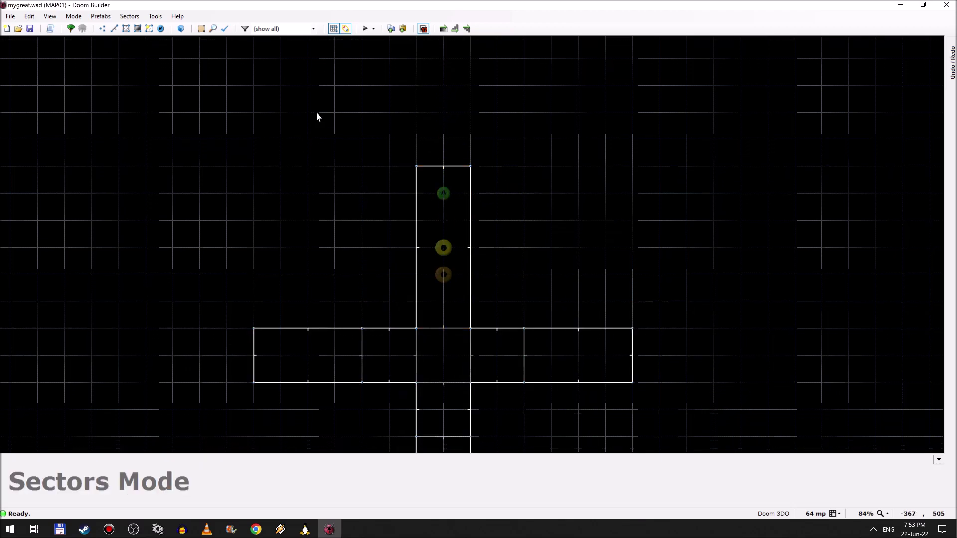
pyautogui.press('Right')
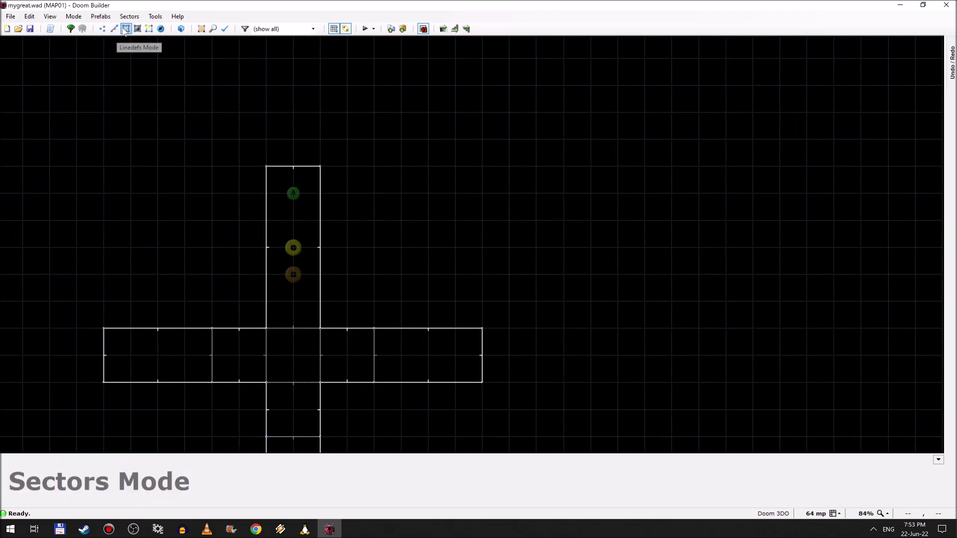
pyautogui.rightClick(327, 195)
pyautogui.press('Escape')
pyautogui.rightClick(322, 220)
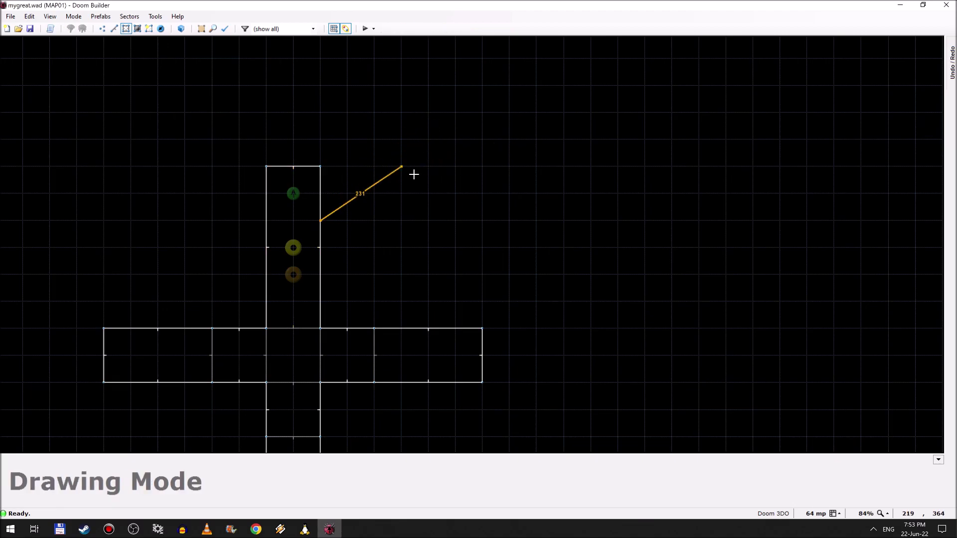
pyautogui.press('Escape')
# - Switch to vertex editing and check the corridor junction in the 3D view
pyautogui.click(101, 28)
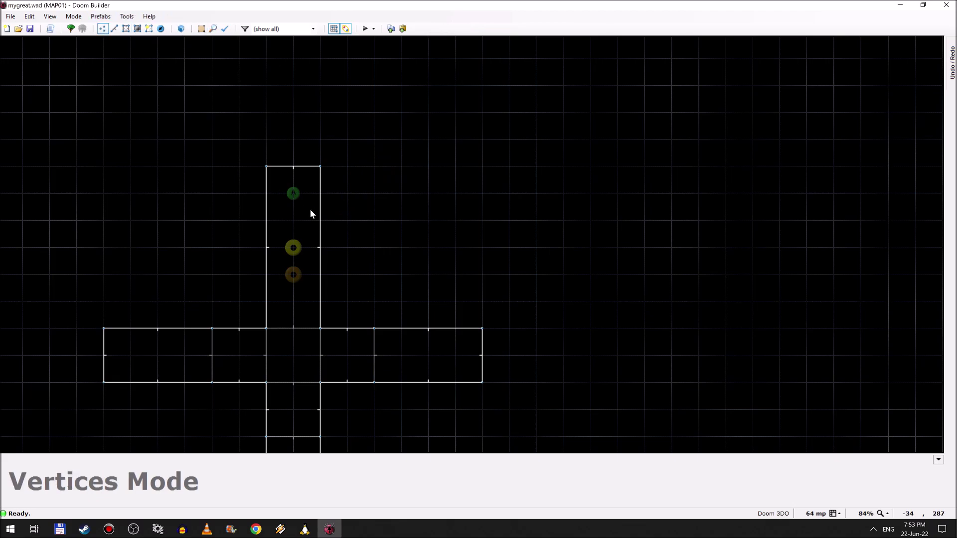
pyautogui.scroll(4, 342, 238)
pyautogui.scroll(-6, 369, 202)
pyautogui.press('Down')
pyautogui.press('Down')
pyautogui.press('Down')
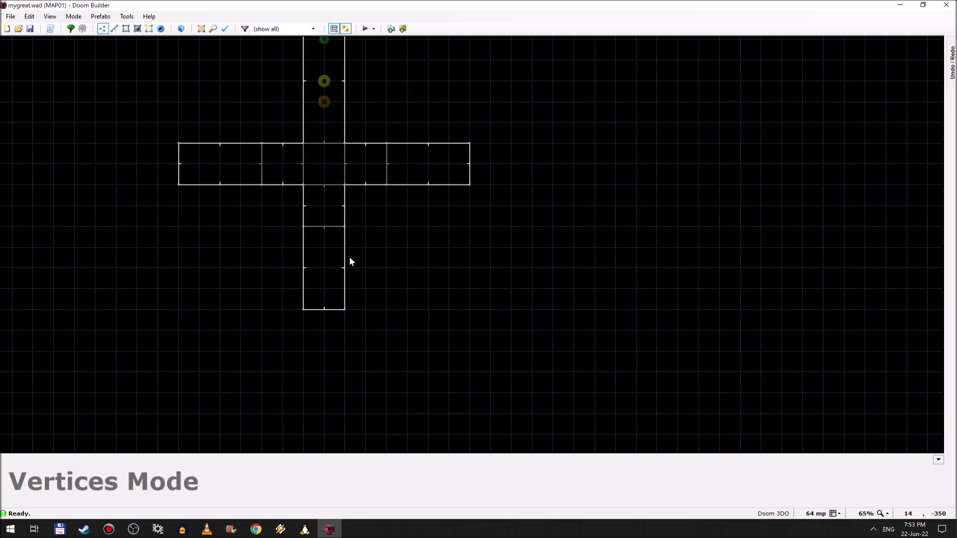
pyautogui.press('w')
pyautogui.press('s')
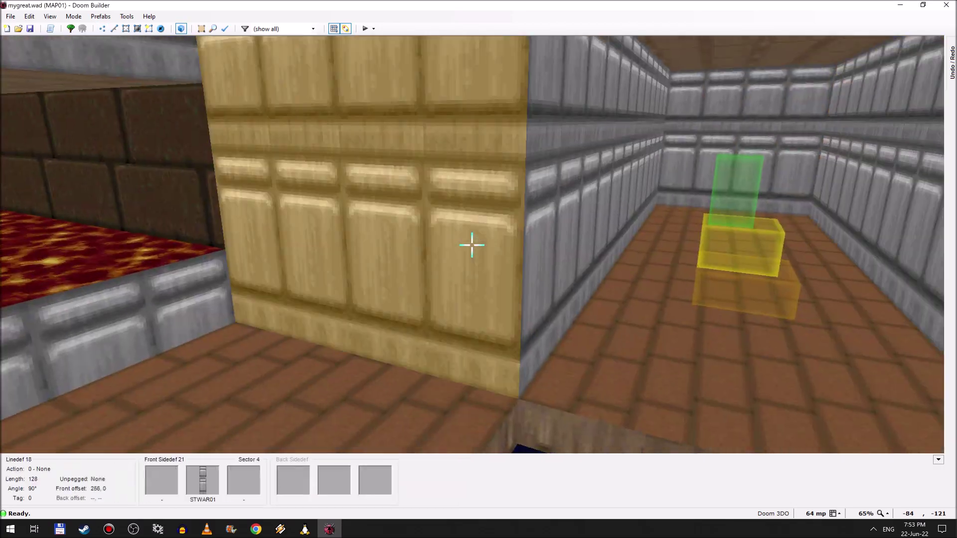
pyautogui.press('w')
# - Add vertices to the start corridor's east wall and pull them out into a 320 by 128 side room at the north end
pyautogui.press('Up')
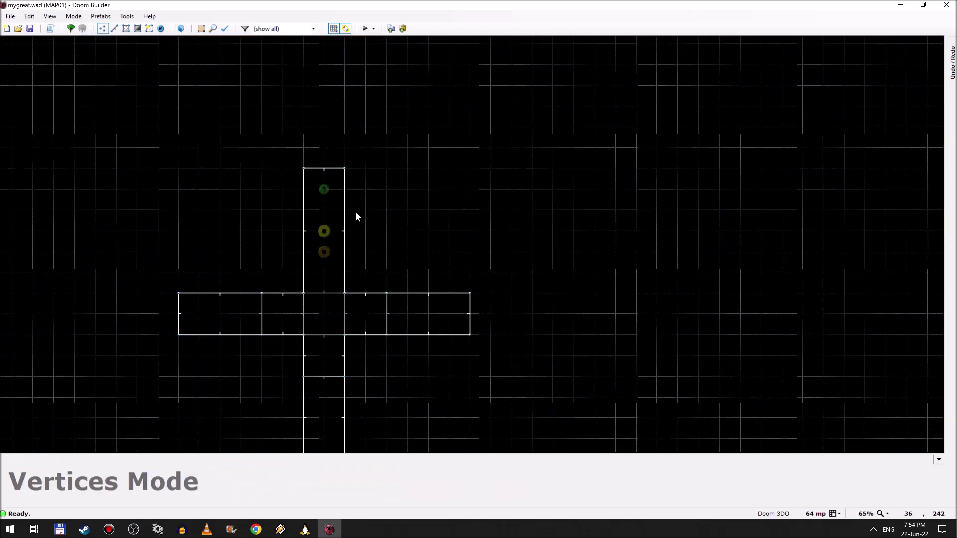
pyautogui.scroll(4, 303, 144)
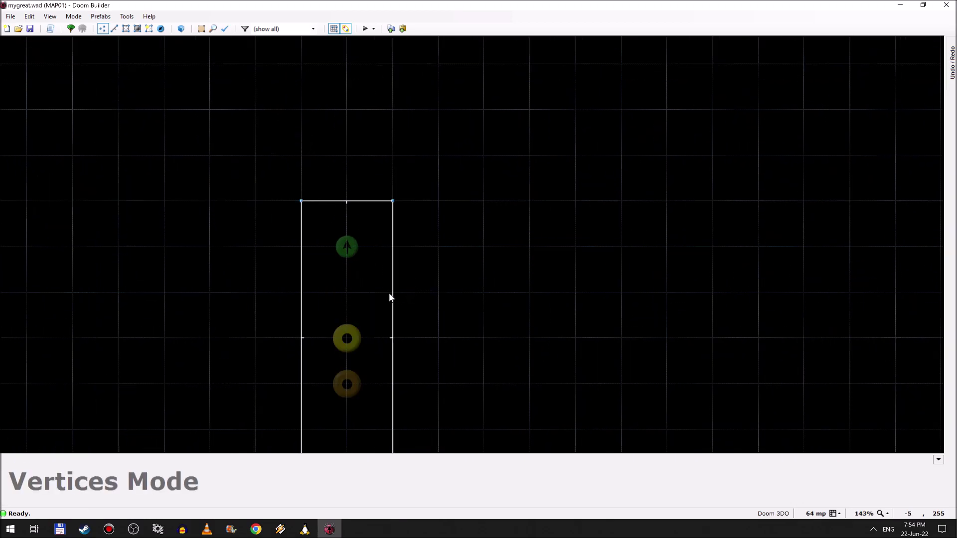
pyautogui.moveTo(391, 243); pyautogui.dragTo(618, 204)
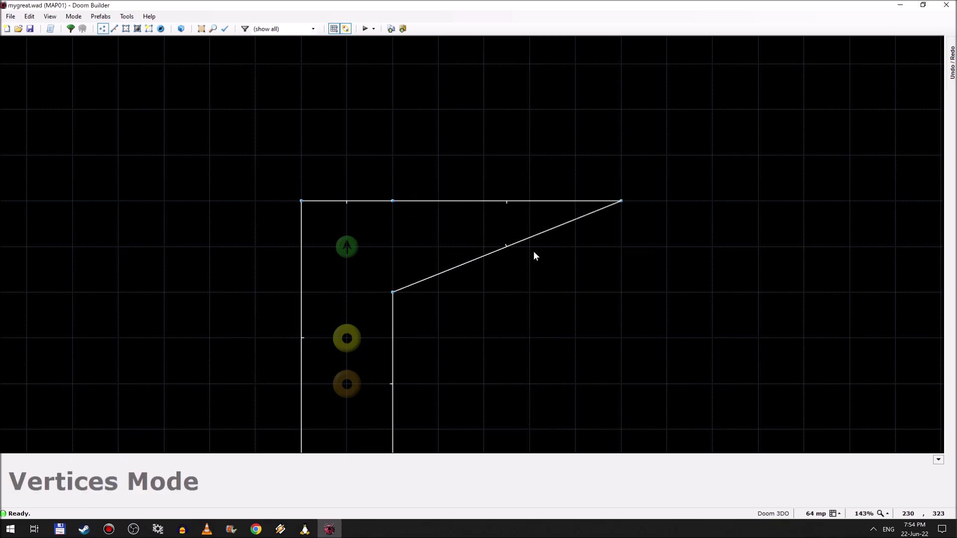
pyautogui.moveTo(482, 256); pyautogui.dragTo(606, 273)
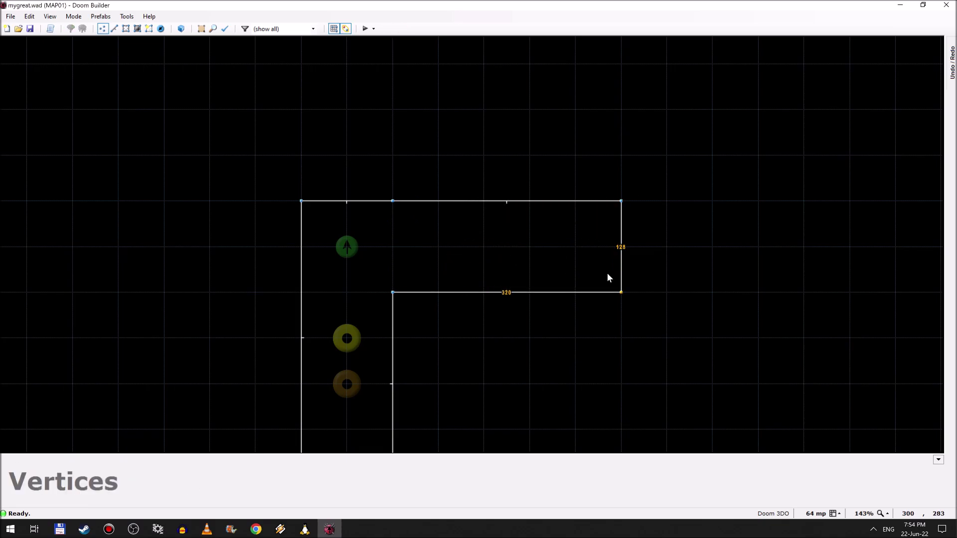
# - Draw two 128-unit dividing lines across the side room, one at its opening and one 64 units inside, to separate a narrow sector
pyautogui.click(125, 30)
pyautogui.press('d')
pyautogui.click(393, 200)
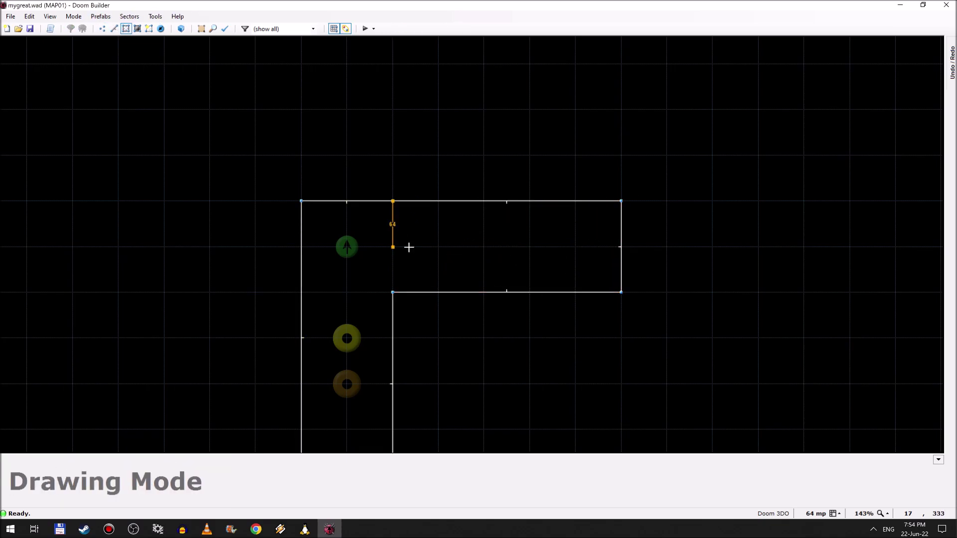
pyautogui.click(397, 296)
pyautogui.press('d')
pyautogui.click(439, 304)
pyautogui.click(441, 214)
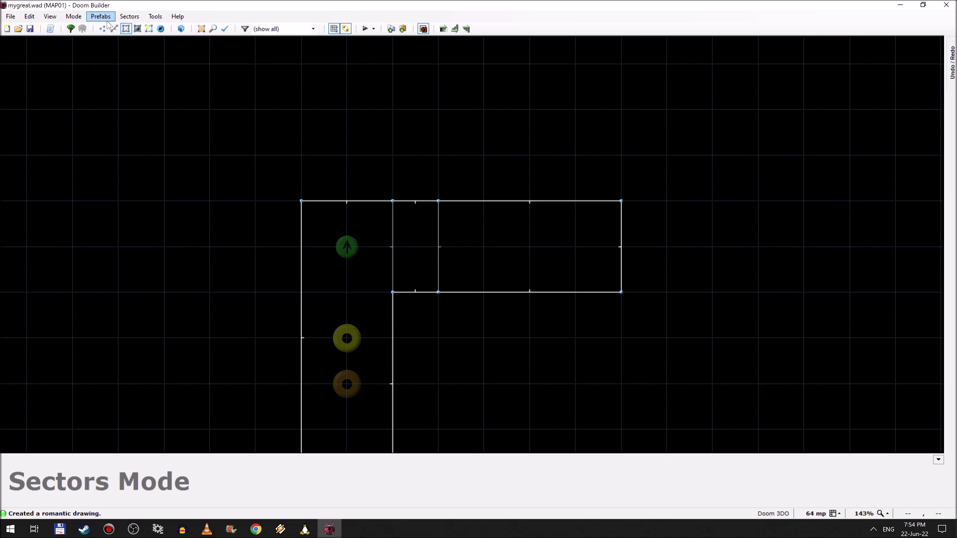
# - Lower the narrow sector's ceiling to height 0 in the 3D view to form a closed door
pyautogui.press('w')
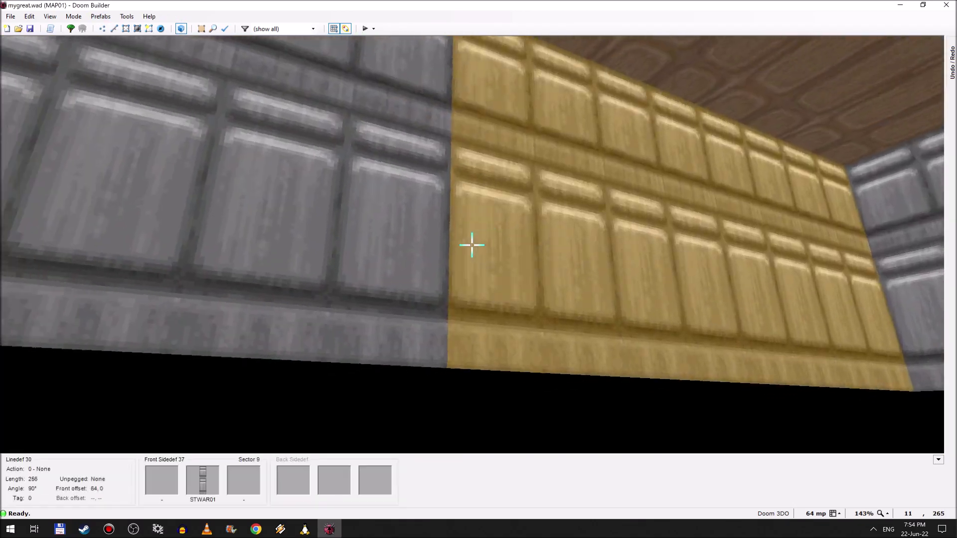
pyautogui.scroll(-16, 472, 245)
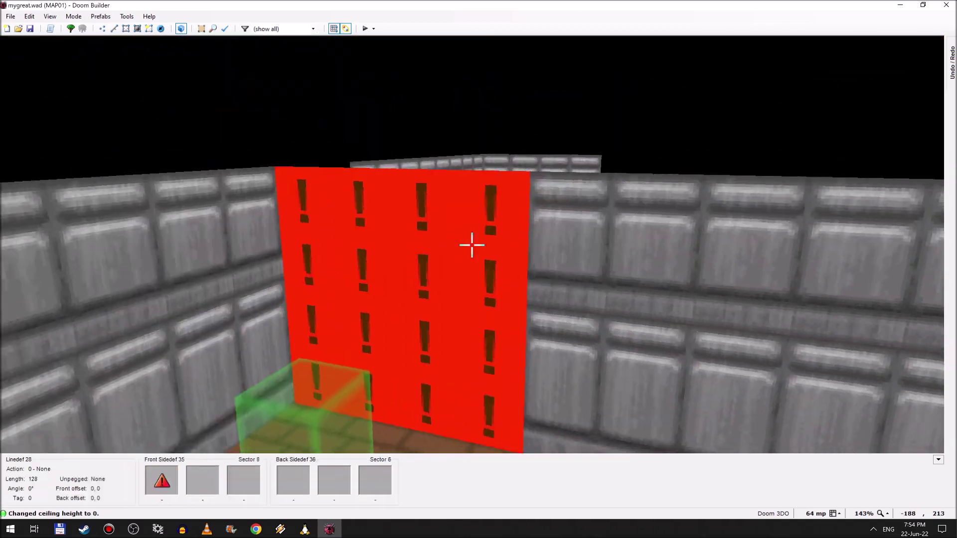
# - Set the front upper texture of the door's corridor-facing side to BIGDOOR2 from the Doom 3DO resource textures
pyautogui.press('w')
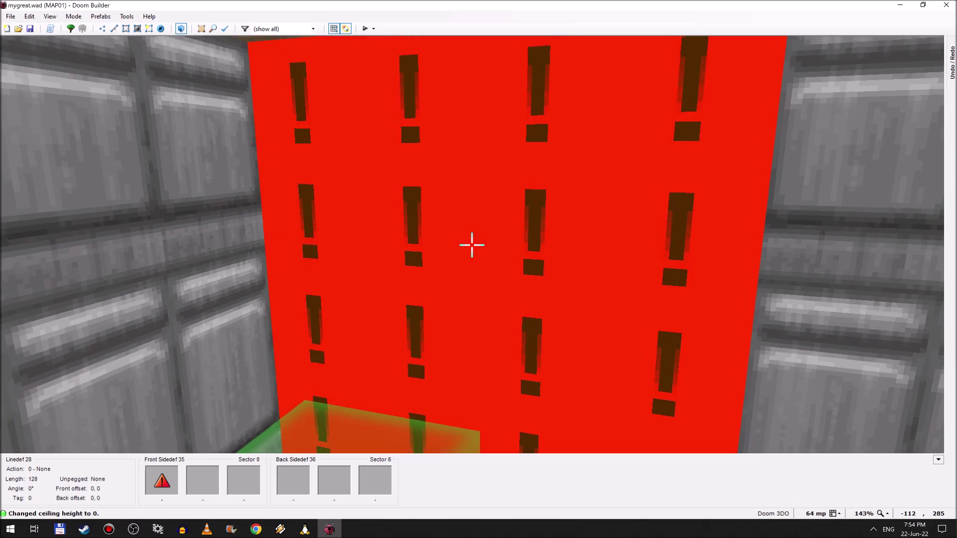
pyautogui.press('s')
pyautogui.rightClick(472, 245)
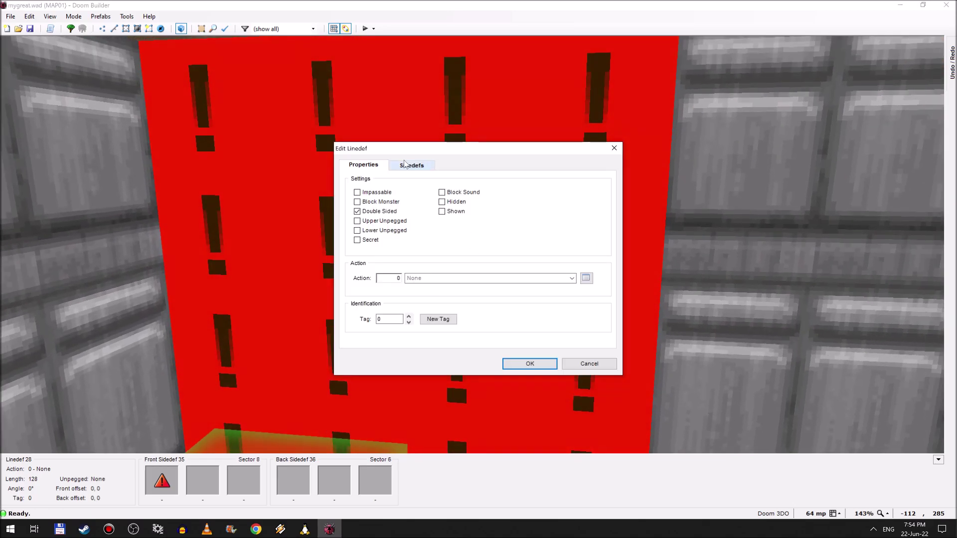
pyautogui.click(491, 215)
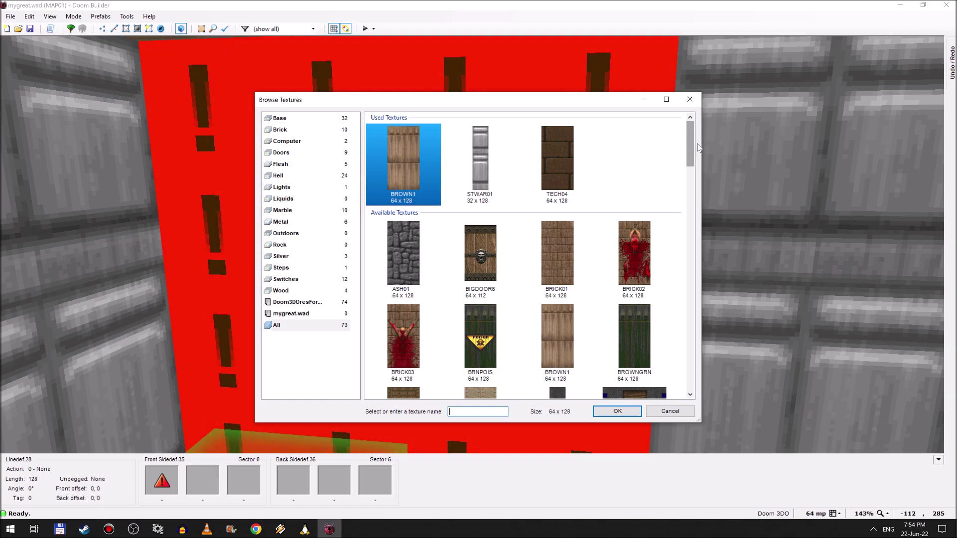
pyautogui.moveTo(689, 138); pyautogui.dragTo(668, 395)
pyautogui.scroll(5, 640, 334)
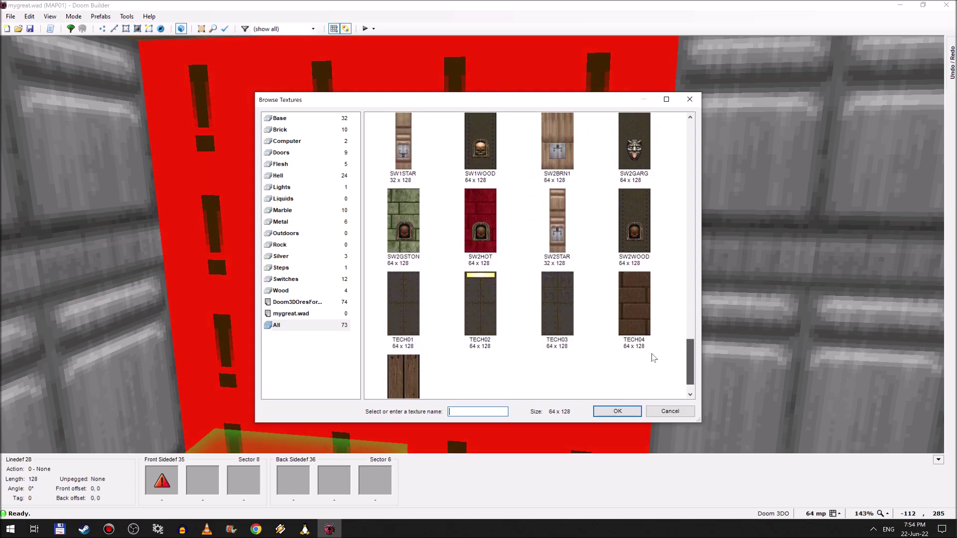
pyautogui.scroll(15, 639, 334)
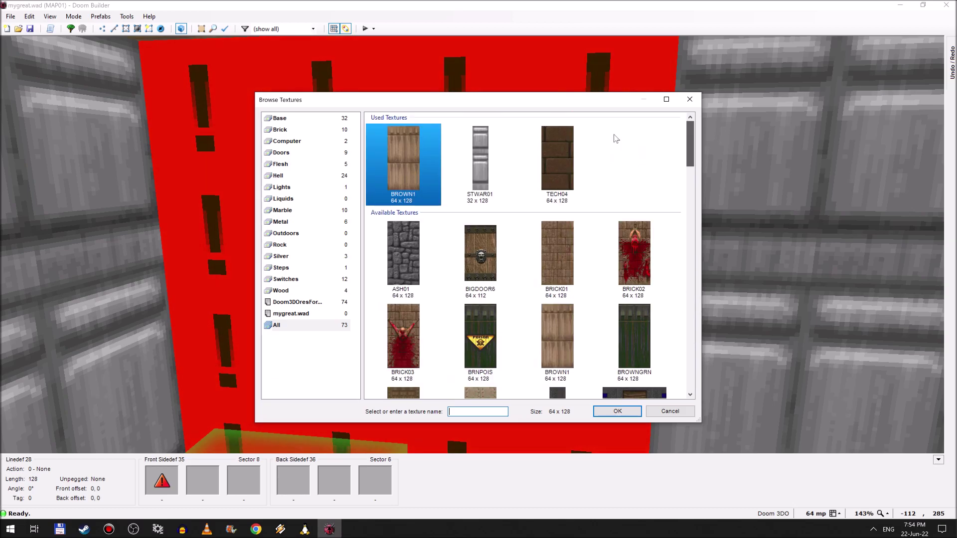
pyautogui.click(294, 315)
pyautogui.press('Down')
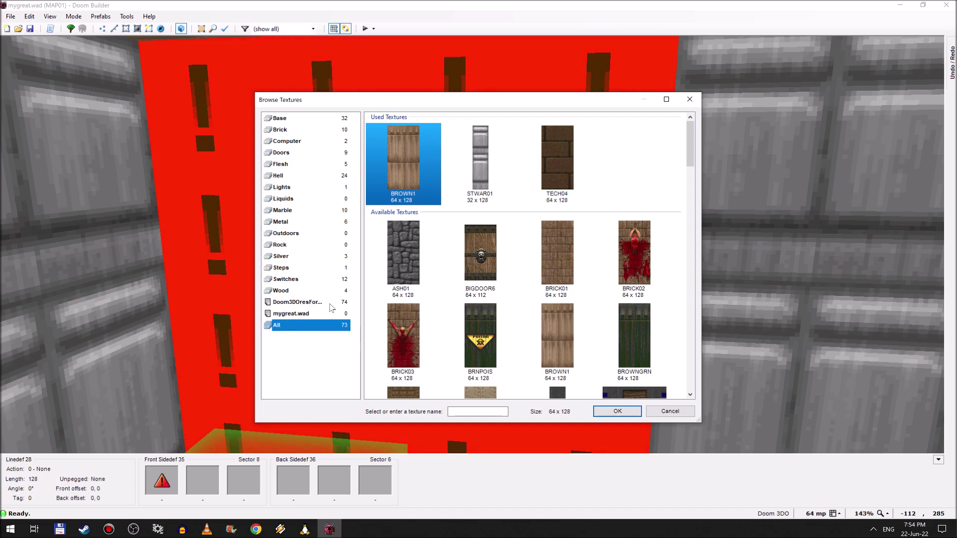
pyautogui.click(346, 305)
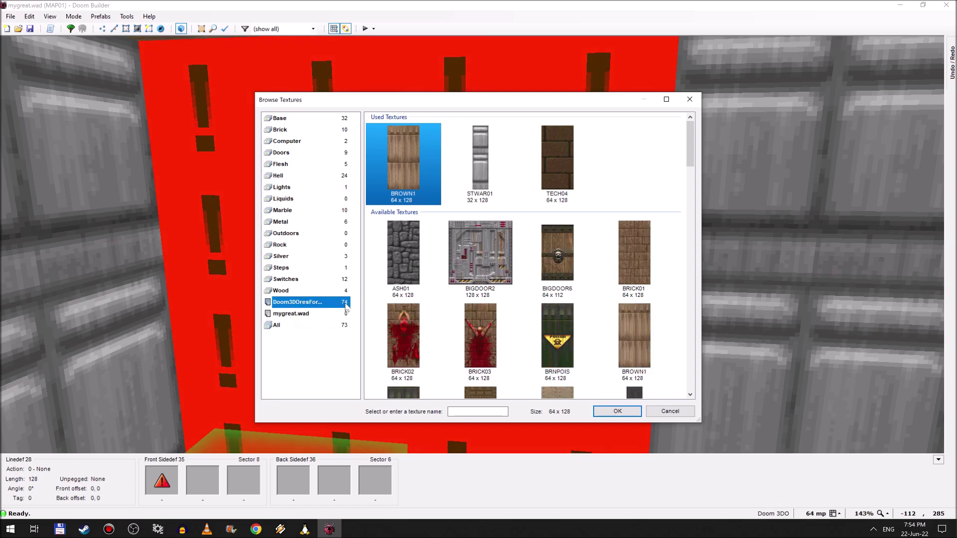
pyautogui.click(303, 324)
pyautogui.click(308, 306)
pyautogui.doubleClick(482, 258)
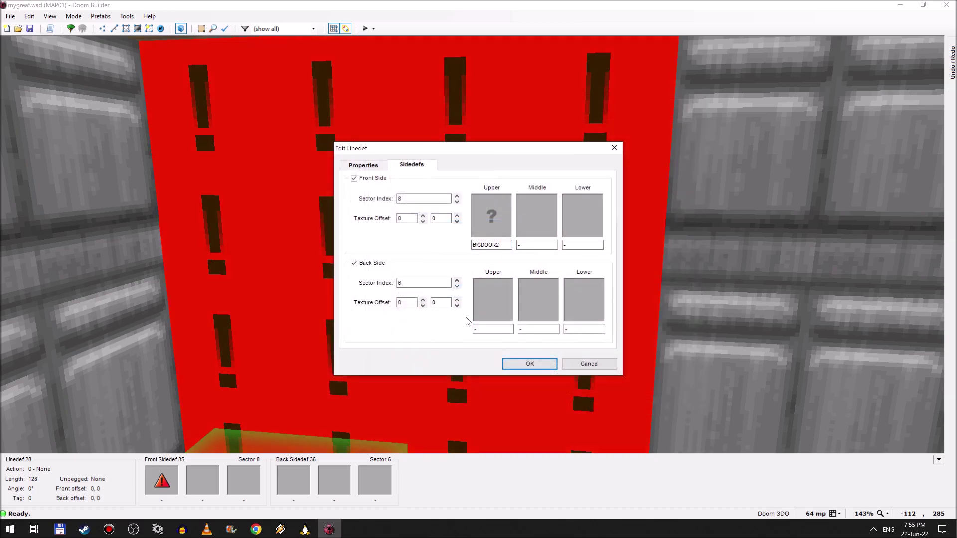
pyautogui.click(527, 364)
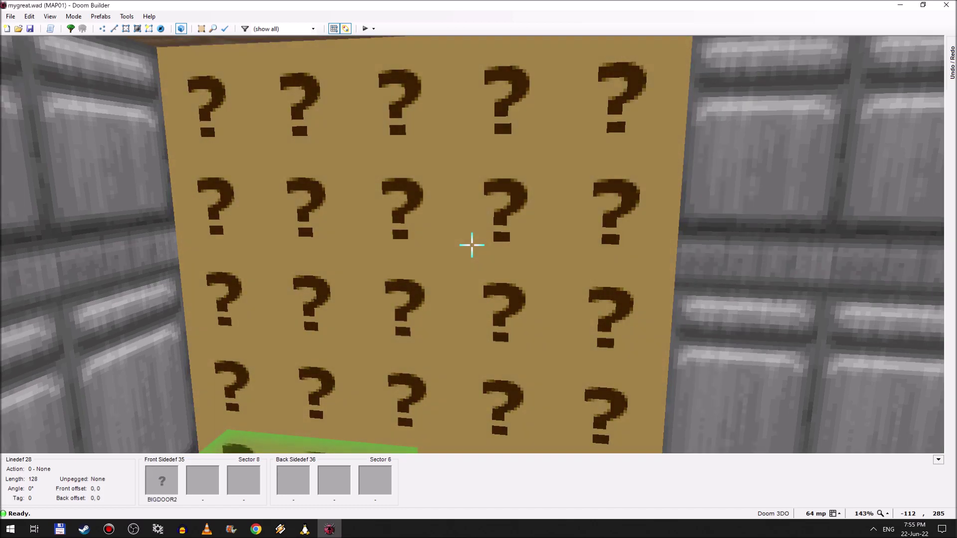
# - Paste the BIGDOOR2 texture onto the opposite door face, towards the inner part of the side room
pyautogui.hotkey('ctrl', 'v')
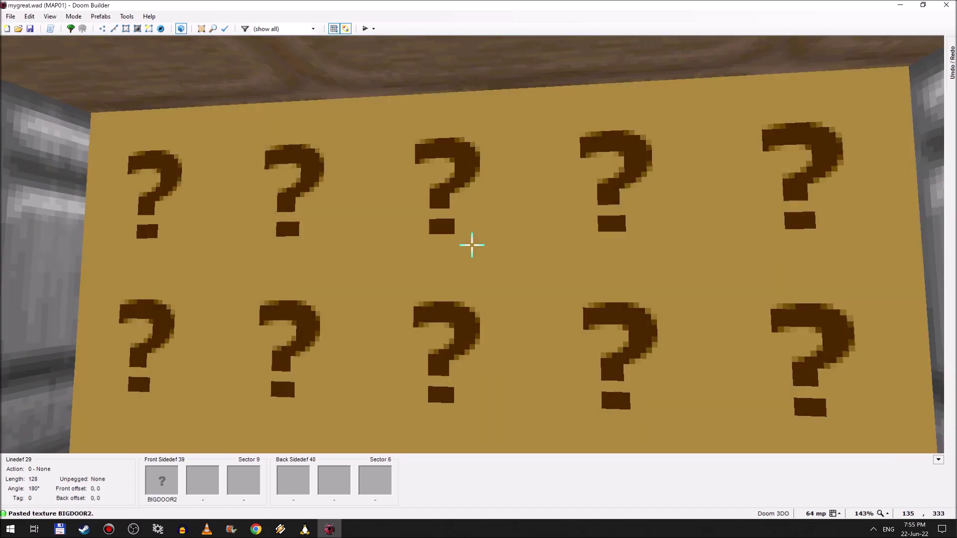
pyautogui.hotkey('ctrl', 'v')
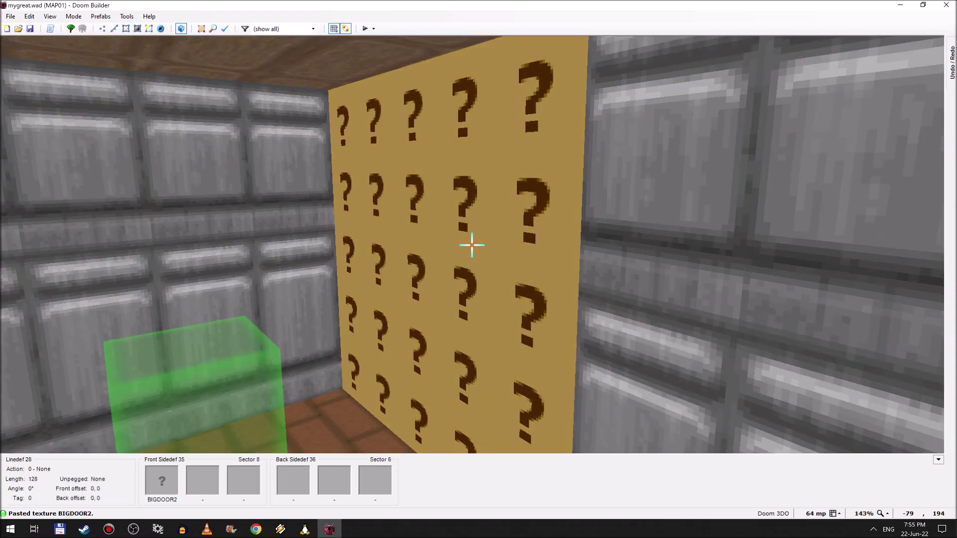
# - Change the door sector's ceiling flat to FLOOR3_3
pyautogui.press('w')
pyautogui.press('w')
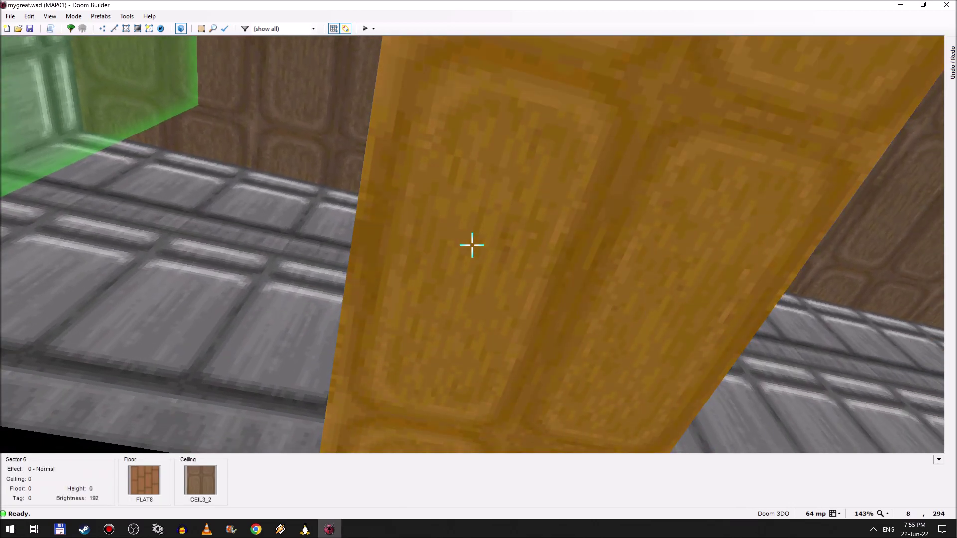
pyautogui.rightClick(471, 244)
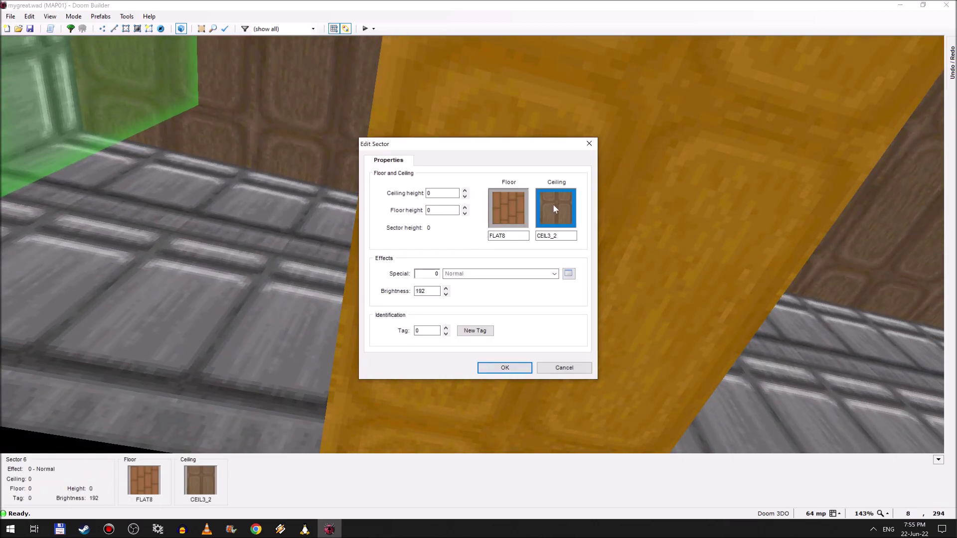
pyautogui.click(551, 206)
pyautogui.scroll(-7, 495, 229)
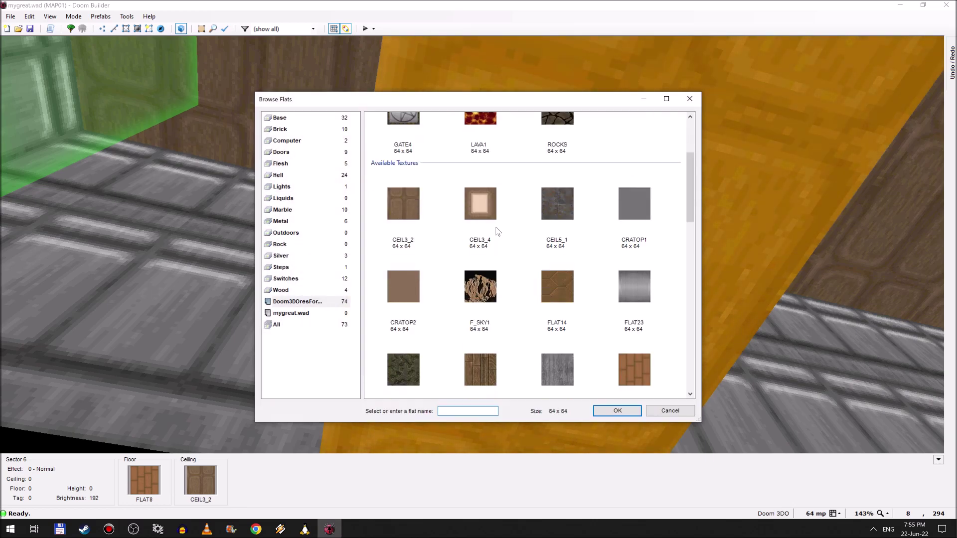
pyautogui.scroll(-6, 498, 237)
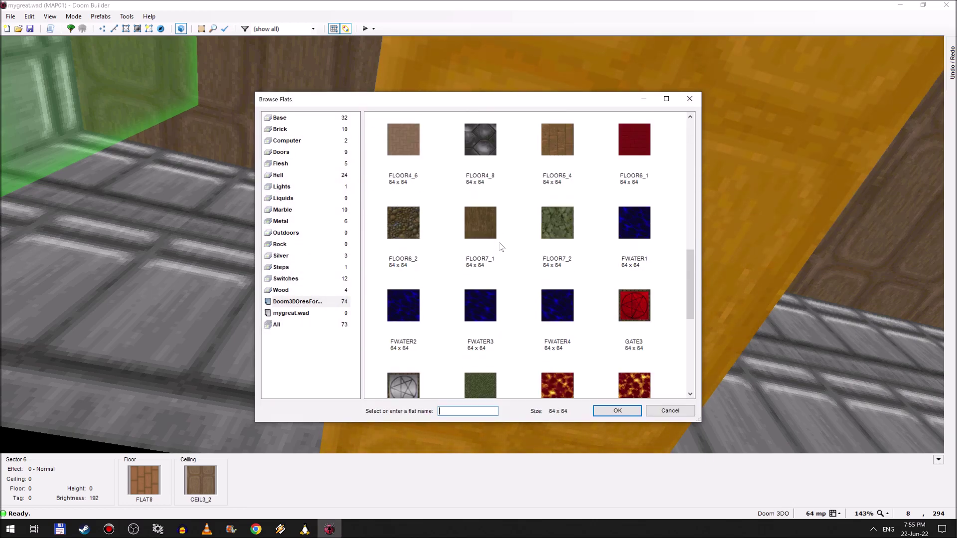
pyautogui.scroll(-1, 502, 247)
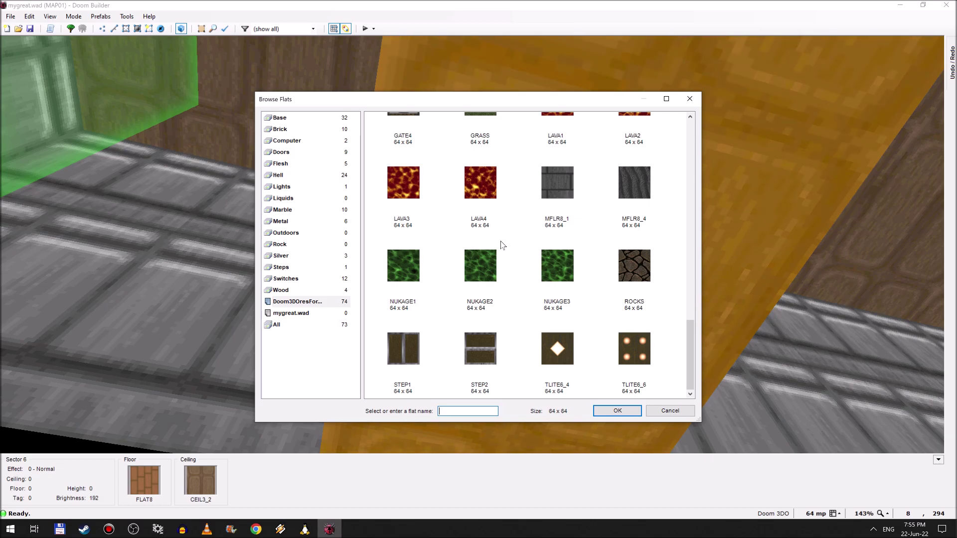
pyautogui.scroll(3, 505, 264)
pyautogui.scroll(3, 506, 264)
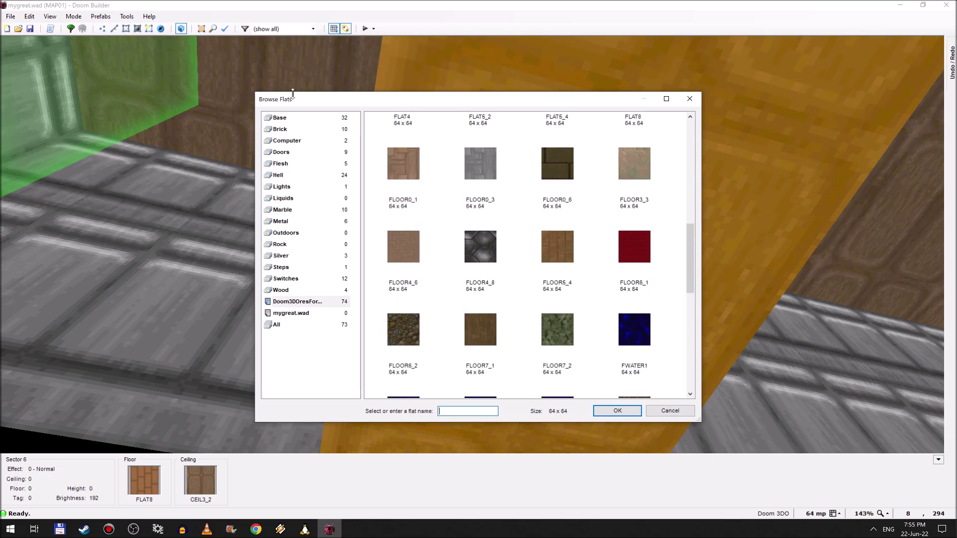
pyautogui.click(277, 324)
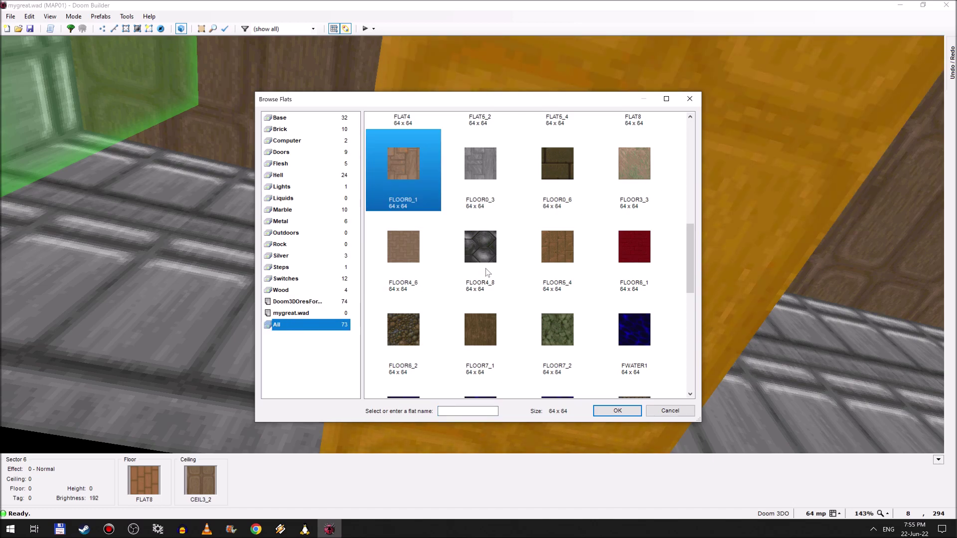
pyautogui.scroll(-3, 508, 254)
pyautogui.scroll(4, 518, 234)
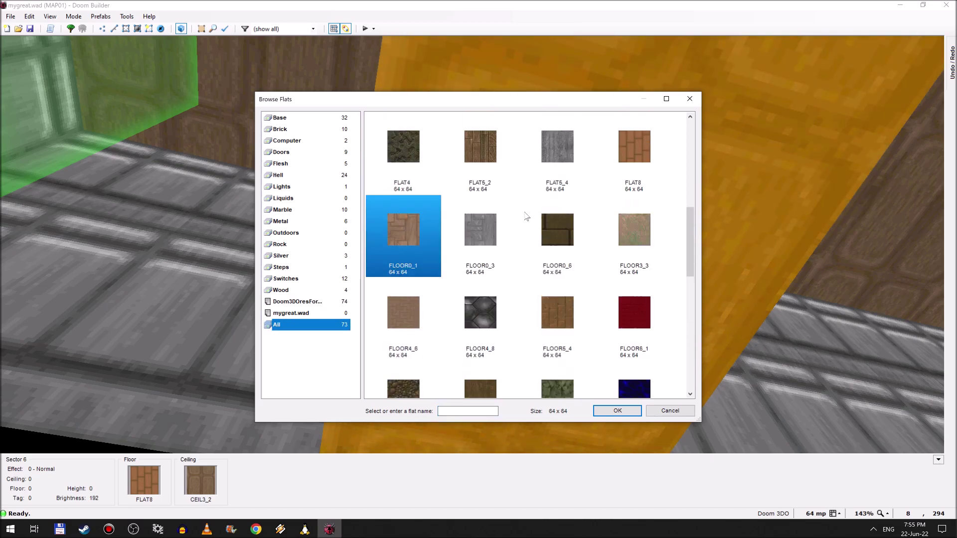
pyautogui.scroll(1, 526, 216)
pyautogui.doubleClick(630, 333)
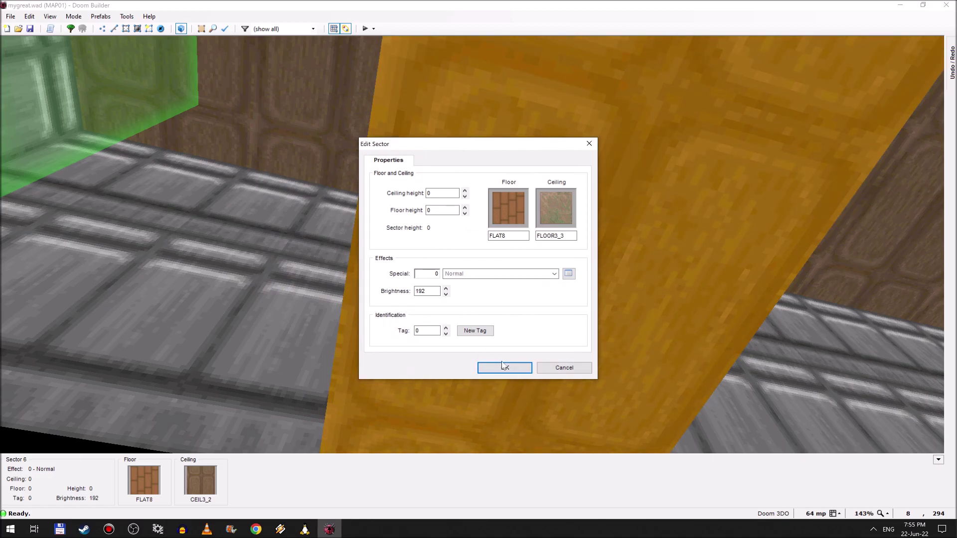
pyautogui.click(503, 368)
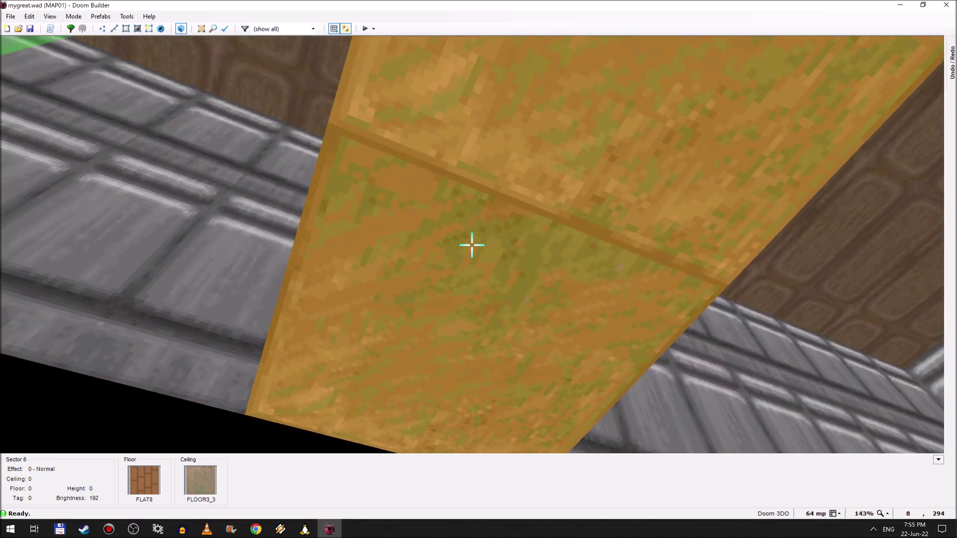
# - Raise the door sector's ceiling to 48 and give its north side wall a DOORTRAK middle texture with Lower Unpegged enabled
pyautogui.scroll(6, 471, 245)
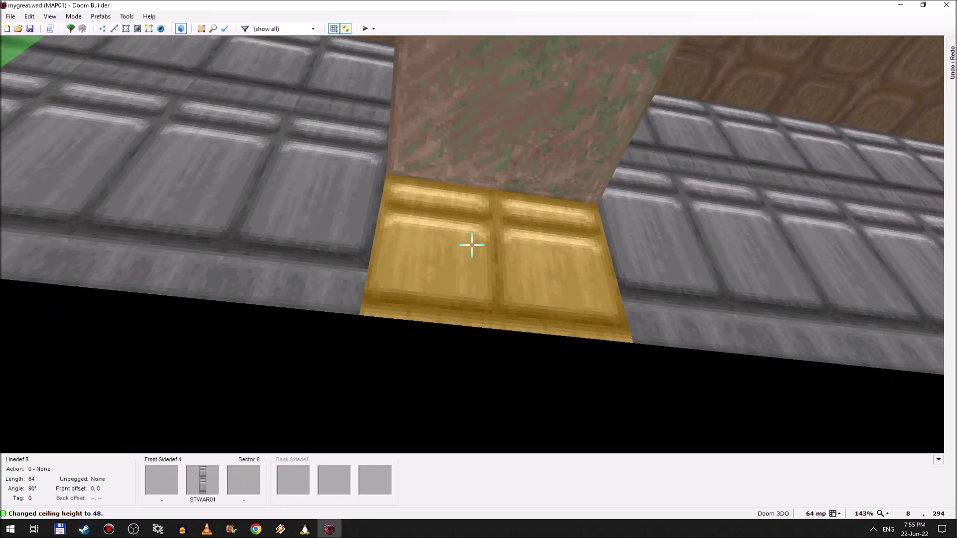
pyautogui.rightClick(471, 245)
pyautogui.click(411, 164)
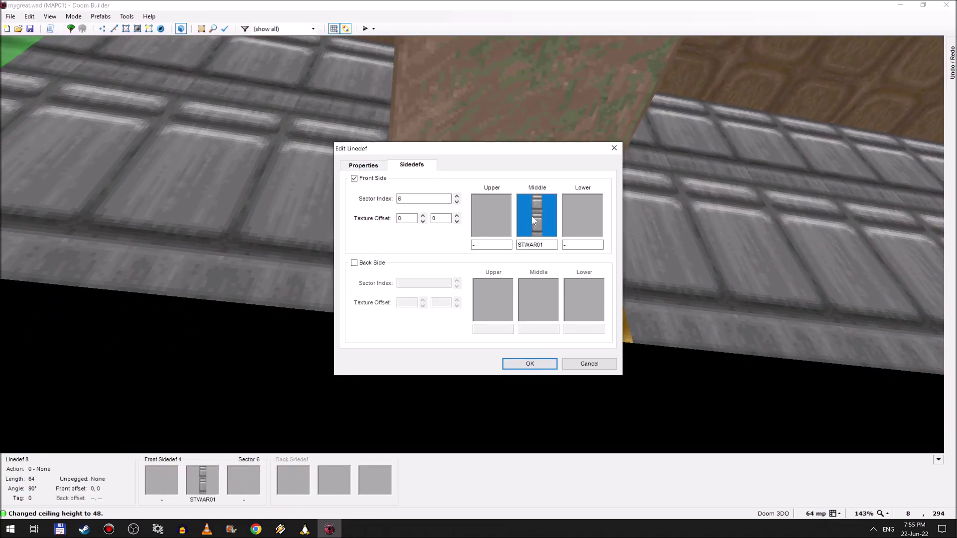
pyautogui.click(531, 217)
pyautogui.scroll(-8, 627, 320)
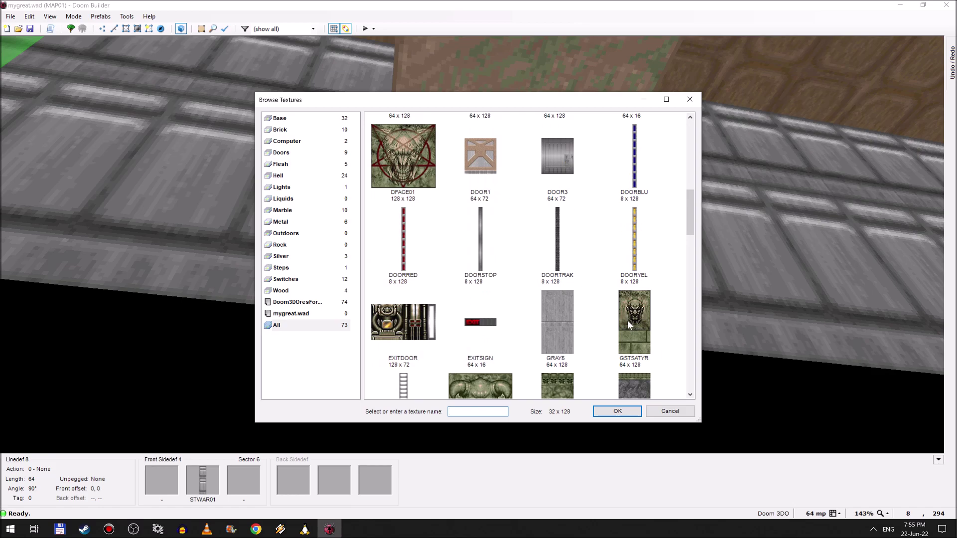
pyautogui.doubleClick(558, 238)
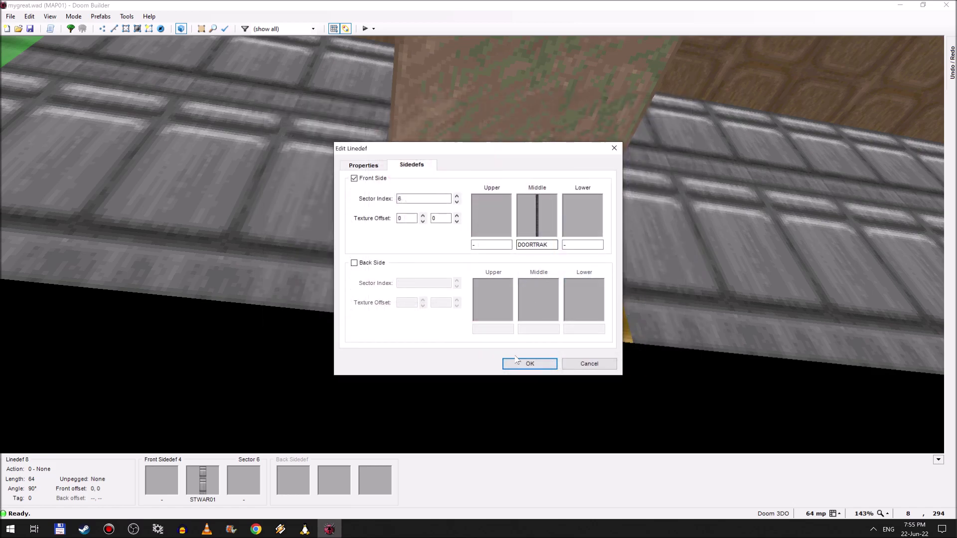
pyautogui.click(513, 362)
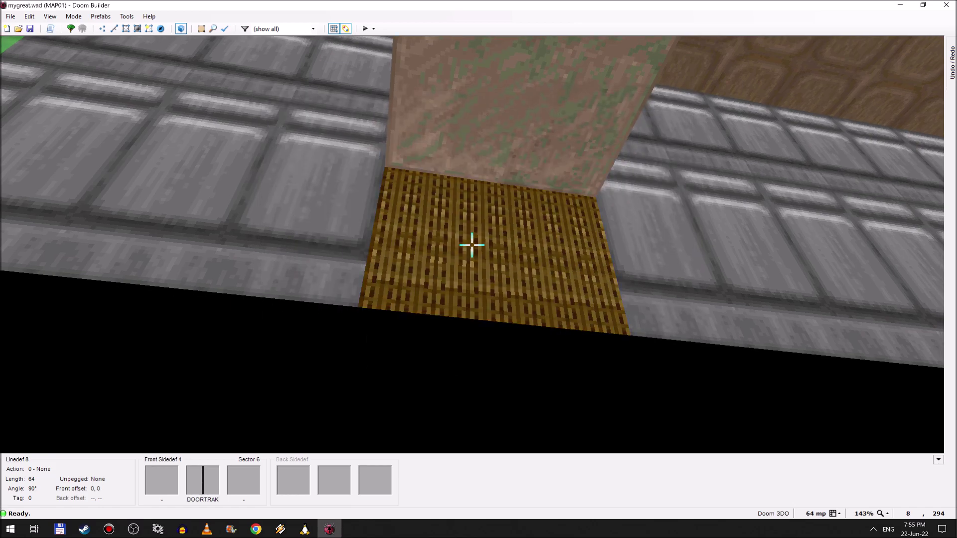
pyautogui.rightClick(471, 245)
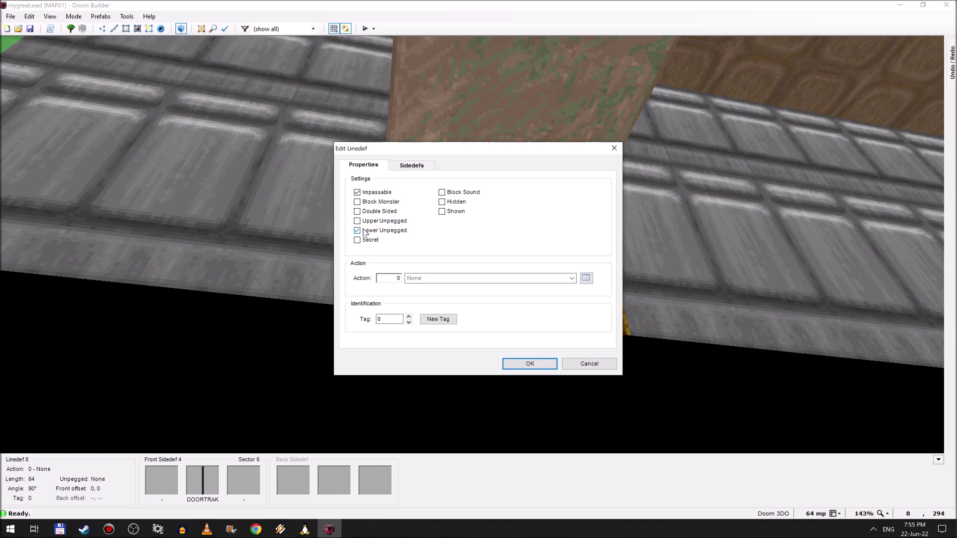
pyautogui.click(530, 363)
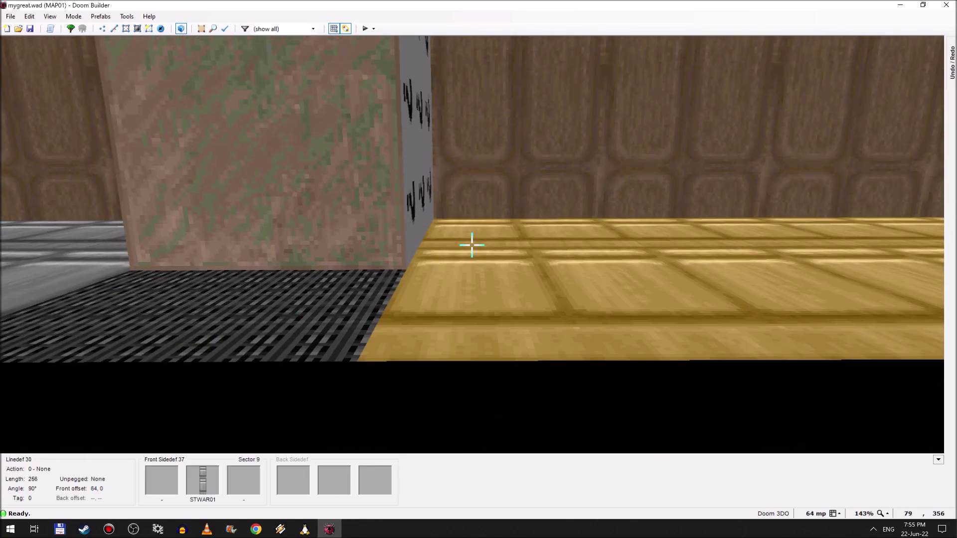
# - Copy the DOORTRAK texture to the door sector's south side wall and enable Lower Unpegged there
pyautogui.hotkey('ctrl', 'c')
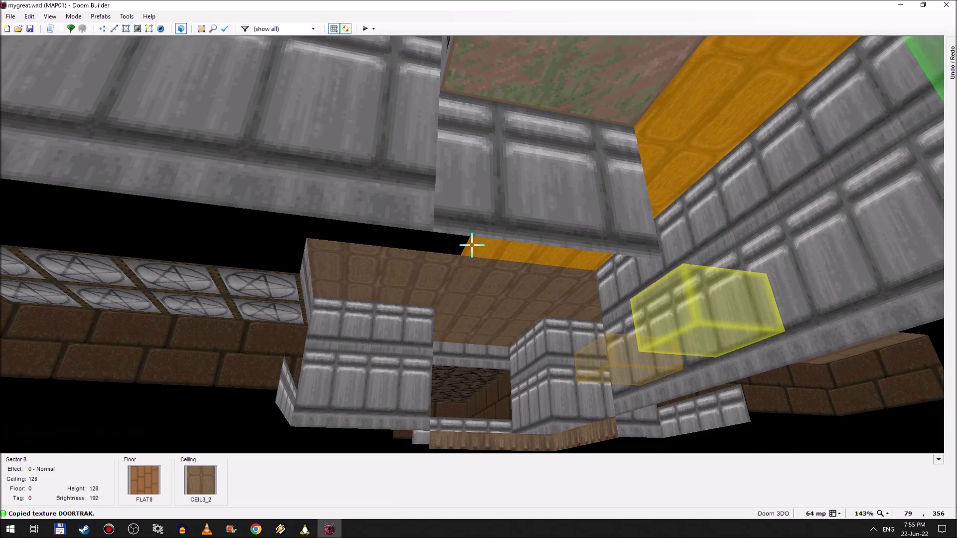
pyautogui.hotkey('ctrl', 'v')
pyautogui.rightClick(471, 244)
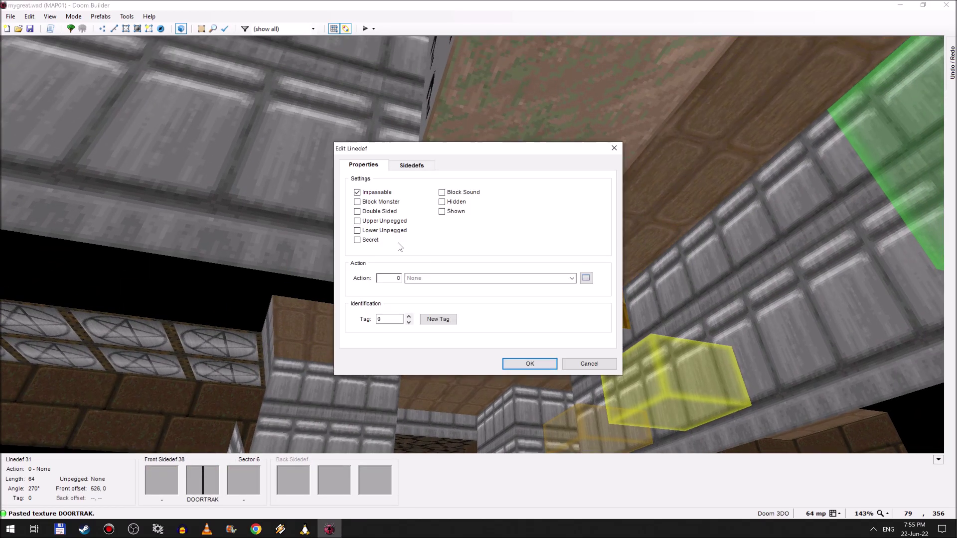
pyautogui.click(528, 363)
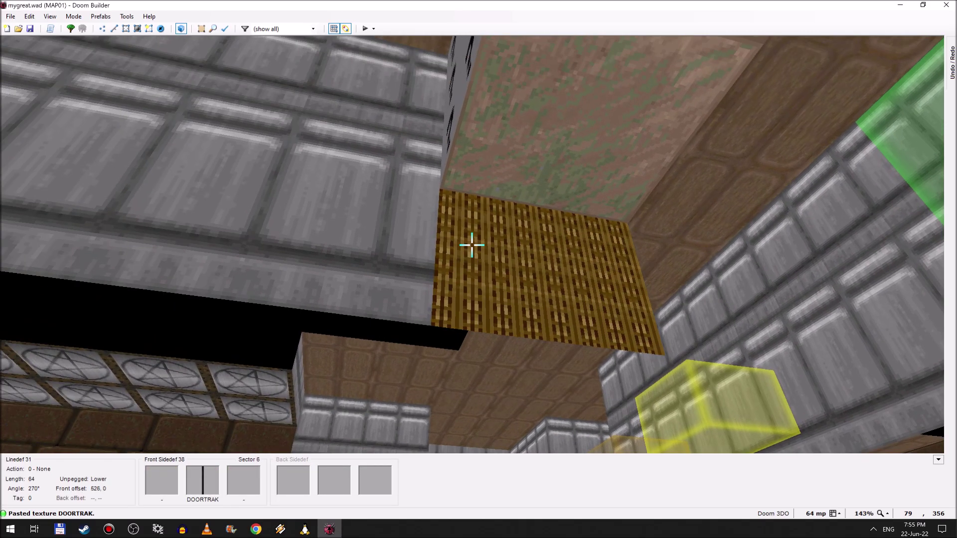
# - Lower the door sector's ceiling back to 0 and return to the 2D map
pyautogui.scroll(-3, 471, 245)
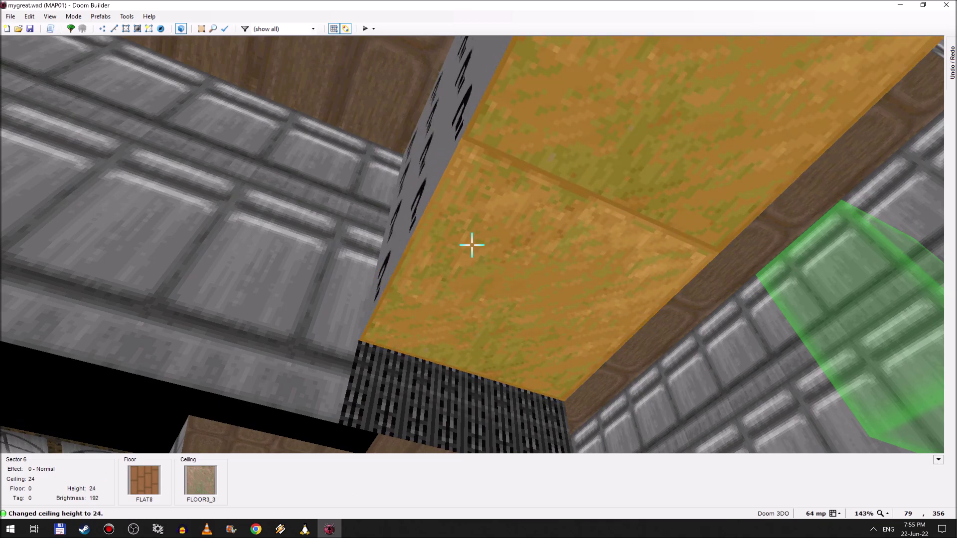
pyautogui.scroll(-3, 471, 245)
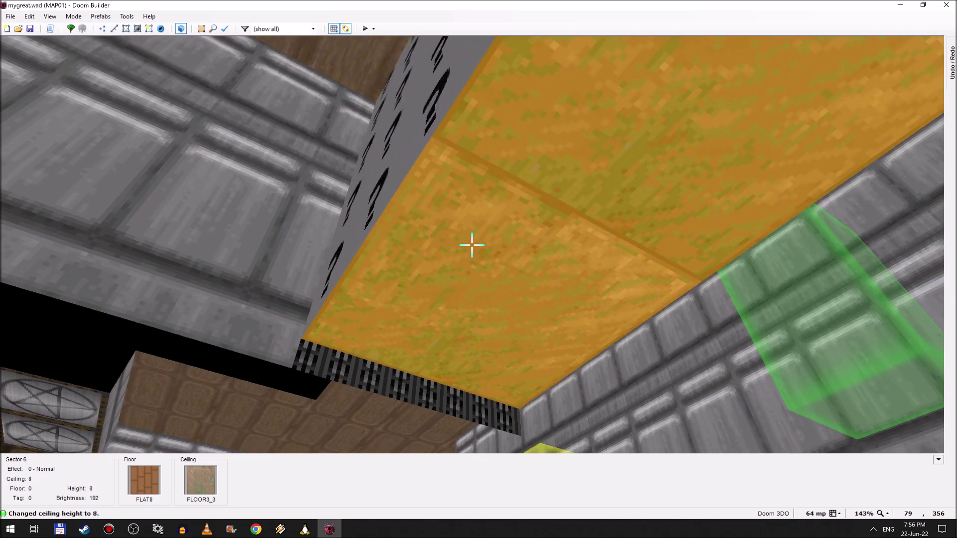
pyautogui.press('q')
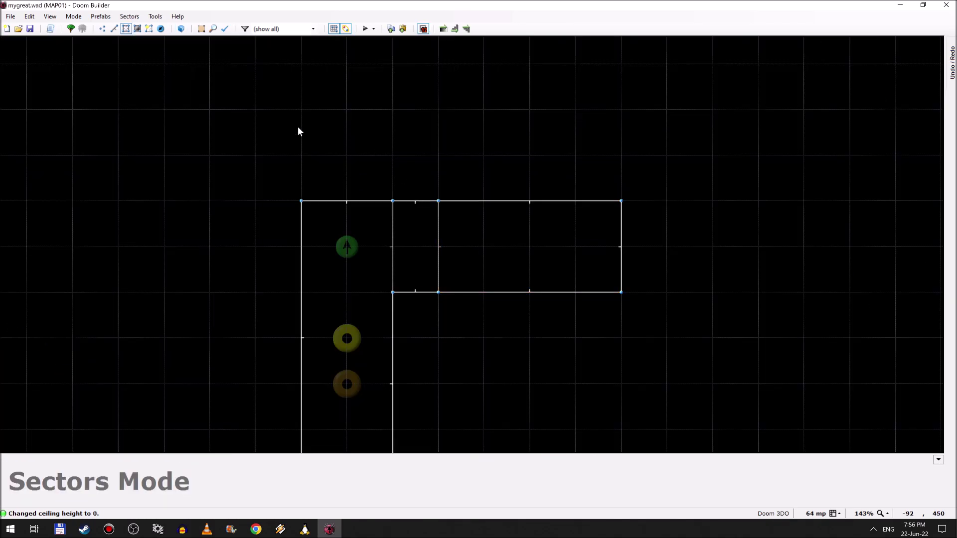
# - Assign the action DR Door Open Wait Close (also monsters) to both lines bordering the door sector and clear the selection
pyautogui.click(114, 28)
pyautogui.click(393, 252)
pyautogui.click(438, 250)
pyautogui.rightClick(438, 249)
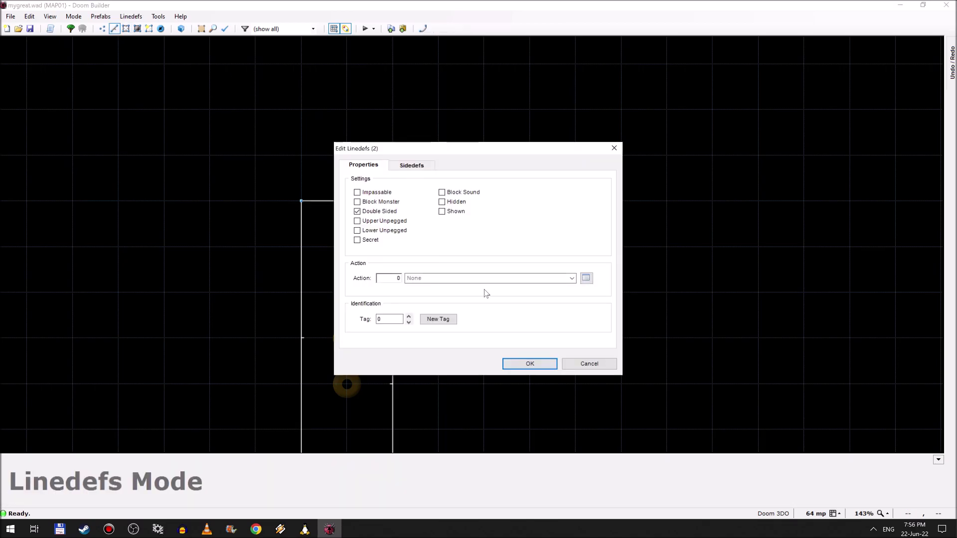
pyautogui.click(585, 279)
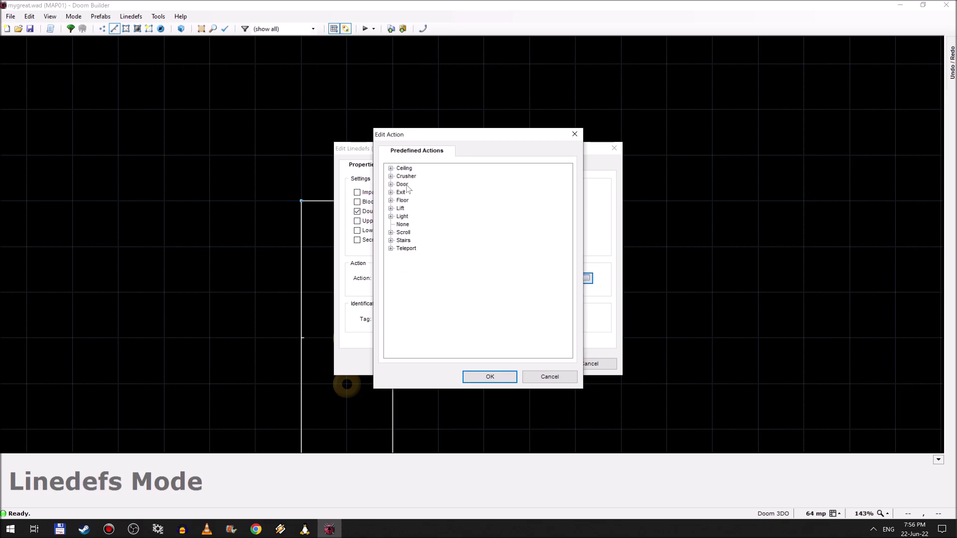
pyautogui.press('Right')
pyautogui.moveTo(572, 197); pyautogui.dragTo(590, 181)
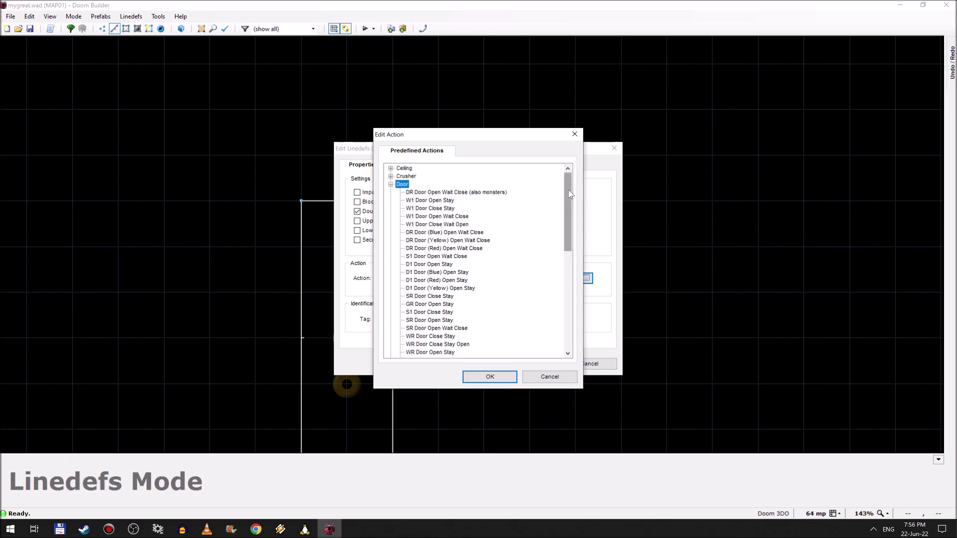
pyautogui.moveTo(568, 190)
pyautogui.mouseDown()
pyautogui.moveTo(576, 230)
pyautogui.moveTo(570, 201)
pyautogui.mouseUp()
pyautogui.moveTo(570, 201)
pyautogui.mouseDown()
pyautogui.moveTo(569, 311)
pyautogui.moveTo(574, 185)
pyautogui.mouseUp()
pyautogui.click(438, 193)
pyautogui.click(493, 376)
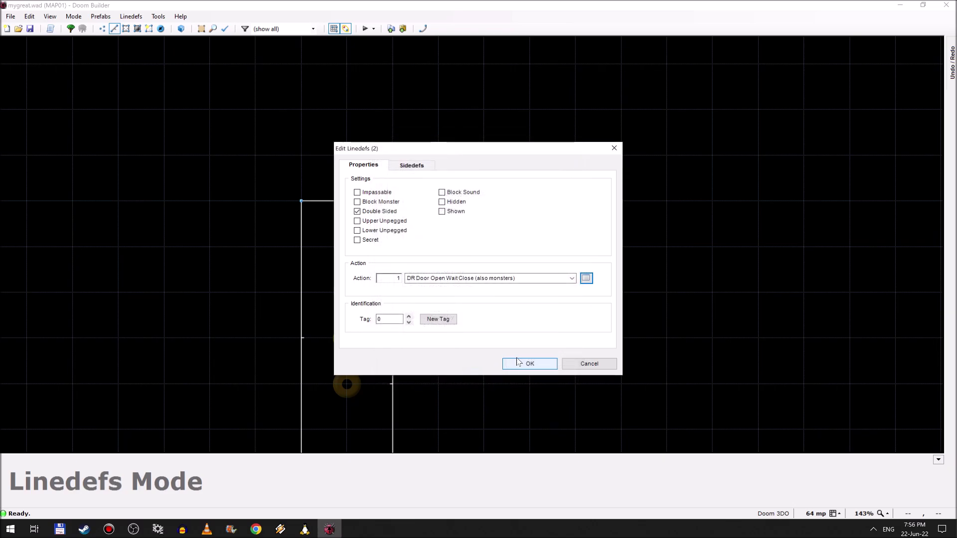
pyautogui.click(542, 367)
pyautogui.click(525, 324)
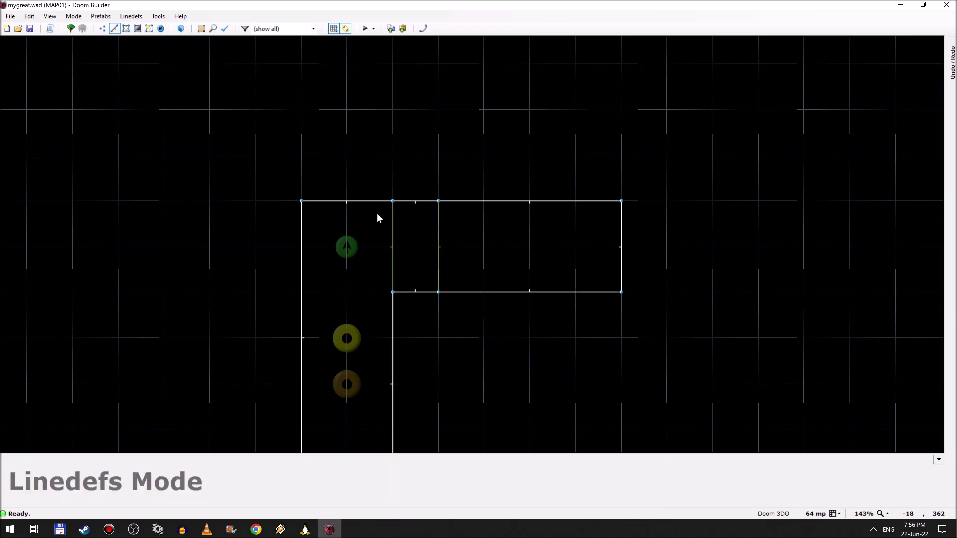
# - Open the linedef properties of the start corridor's north wall and look through the predefined action categories
pyautogui.rightClick(366, 200)
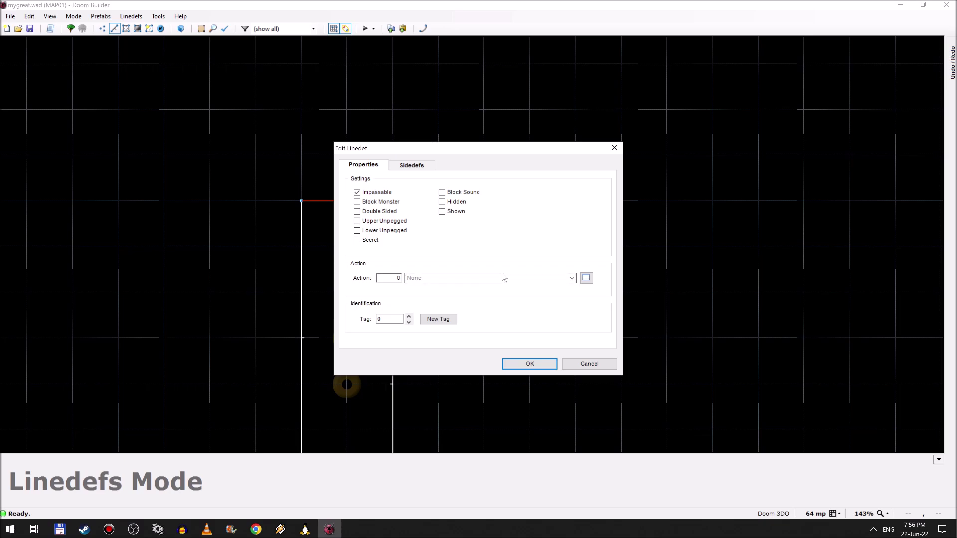
pyautogui.click(585, 279)
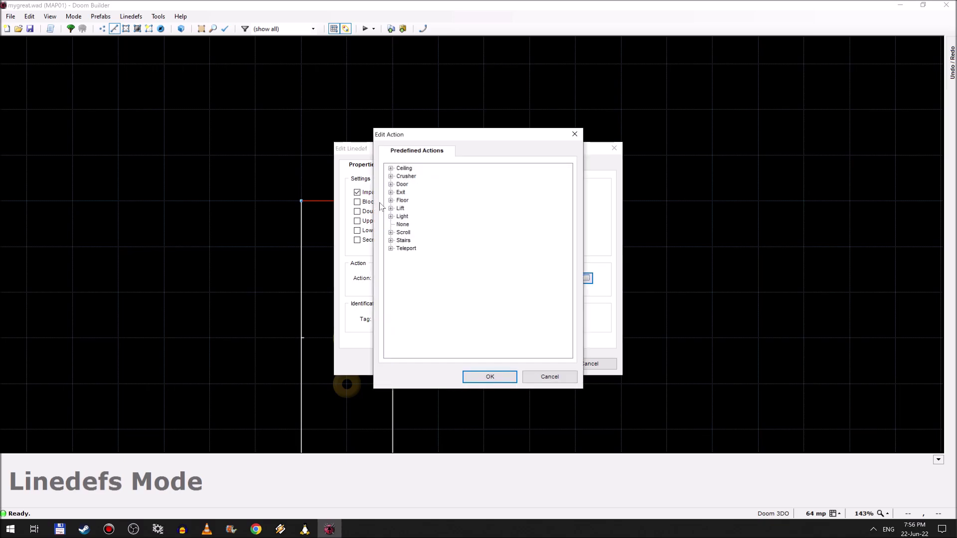
pyautogui.press('Right')
pyautogui.press('Left')
pyautogui.press('Down')
pyautogui.press('Right')
pyautogui.press('Left')
pyautogui.press('Down')
pyautogui.press('Down')
pyautogui.press('Right')
pyautogui.press('Left')
pyautogui.press('Down')
pyautogui.press('Right')
pyautogui.press('Left')
pyautogui.press('Down')
pyautogui.press('Right')
pyautogui.press('Left')
pyautogui.press('Up')
pyautogui.press('Up')
pyautogui.press('Up')
pyautogui.press('Up')
pyautogui.press('Up')
pyautogui.press('Up')
pyautogui.press('Right')
pyautogui.press('Left')
pyautogui.press('Right')
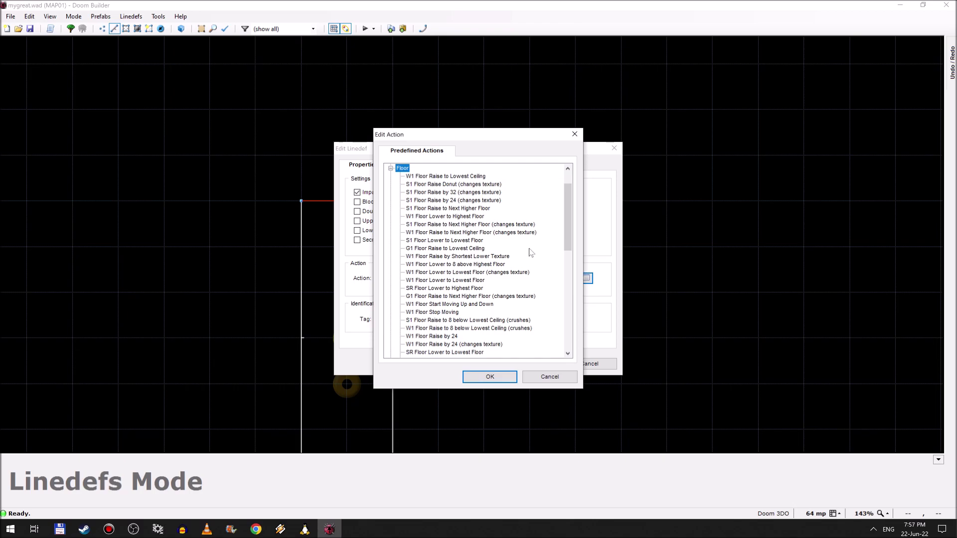
# - Examine the full Floor and Door action lists, plus the remaining categories up to Ceiling
pyautogui.scroll(2, 570, 183)
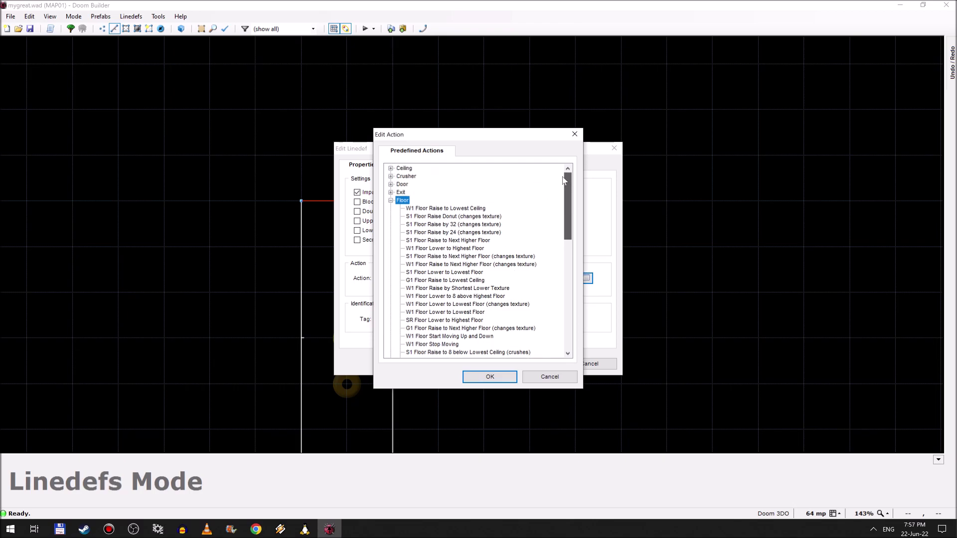
pyautogui.scroll(-12, 564, 181)
pyautogui.scroll(12, 564, 199)
pyautogui.press('Left')
pyautogui.press('Up')
pyautogui.press('Right')
pyautogui.press('Left')
pyautogui.press('Up')
pyautogui.press('Right')
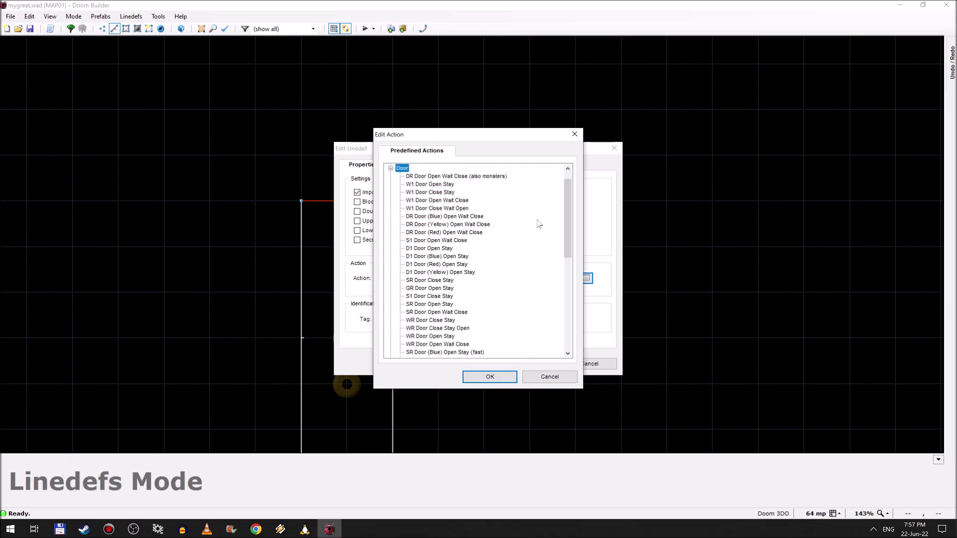
pyautogui.scroll(1, 535, 224)
pyautogui.scroll(-10, 535, 223)
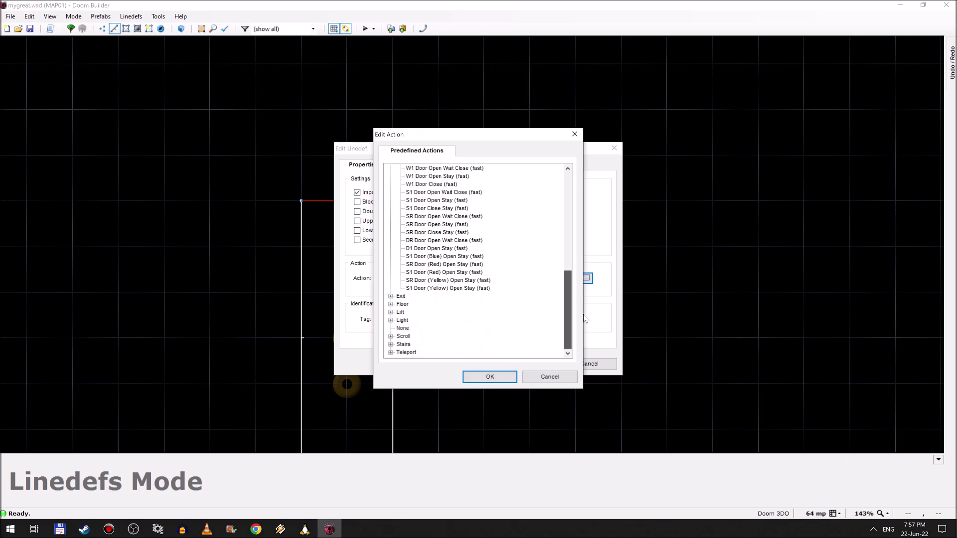
pyautogui.press('Up')
pyautogui.press('Right')
pyautogui.press('Up')
pyautogui.press('Right')
pyautogui.press('Left')
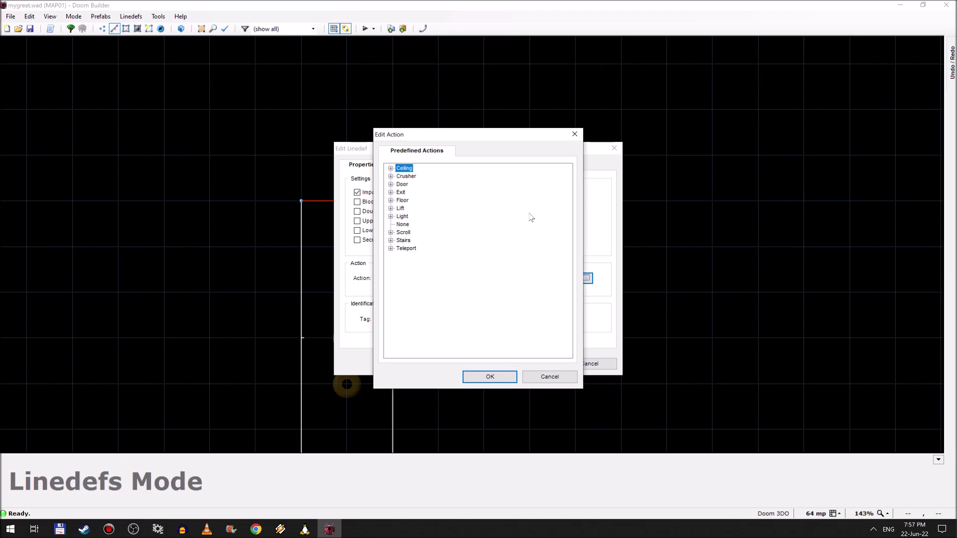
# - Review the action lists again from Ceiling through Floor and leave the action picker without choosing one
pyautogui.press('Right')
pyautogui.press('Left')
pyautogui.press('Down')
pyautogui.press('Right')
pyautogui.press('Left')
pyautogui.press('Down')
pyautogui.press('Right')
pyautogui.press('Left')
pyautogui.press('Right')
pyautogui.press('Left')
pyautogui.press('Down')
pyautogui.press('Right')
pyautogui.press('Left')
pyautogui.press('Down')
pyautogui.press('Right')
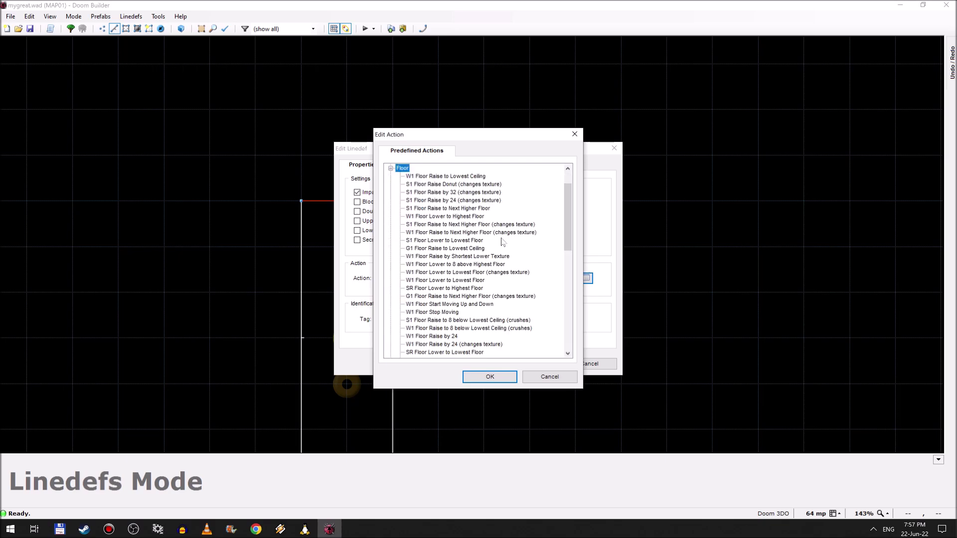
pyautogui.moveTo(565, 195); pyautogui.dragTo(588, 195)
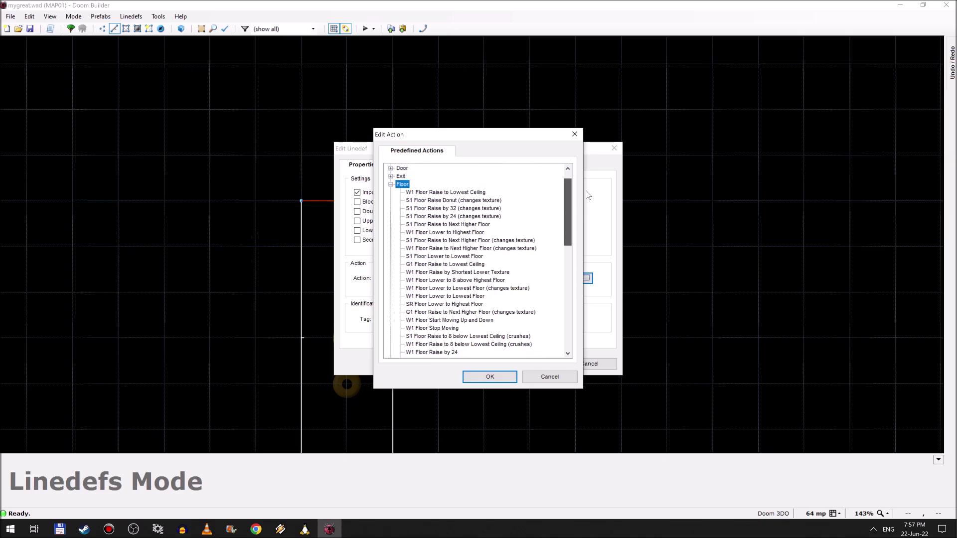
pyautogui.press('Left')
pyautogui.press('Right')
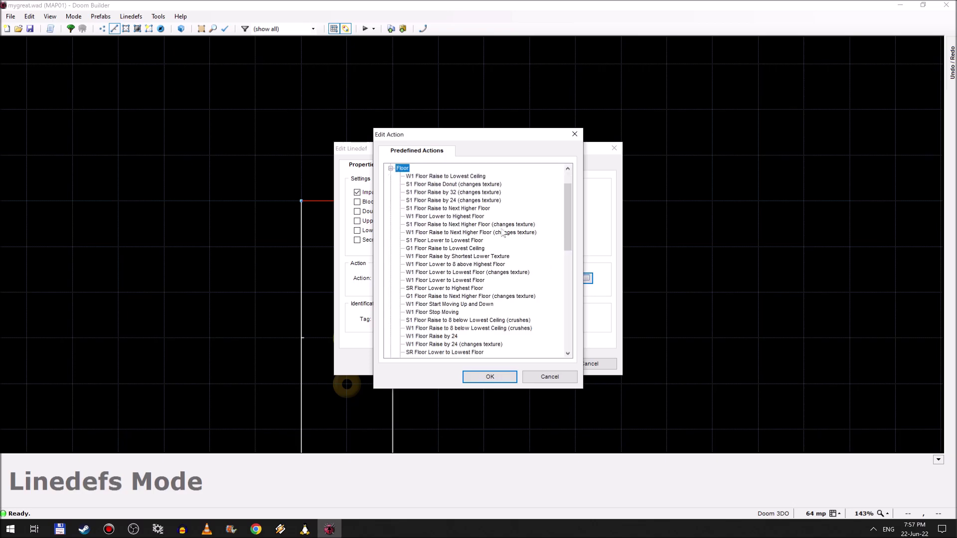
pyautogui.scroll(-6, 502, 233)
pyautogui.scroll(6, 518, 259)
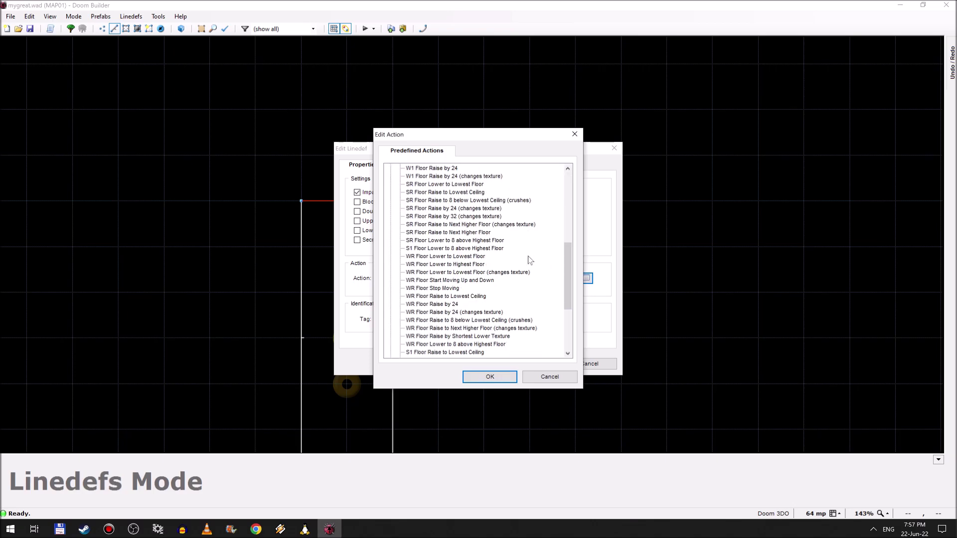
pyautogui.press('Left')
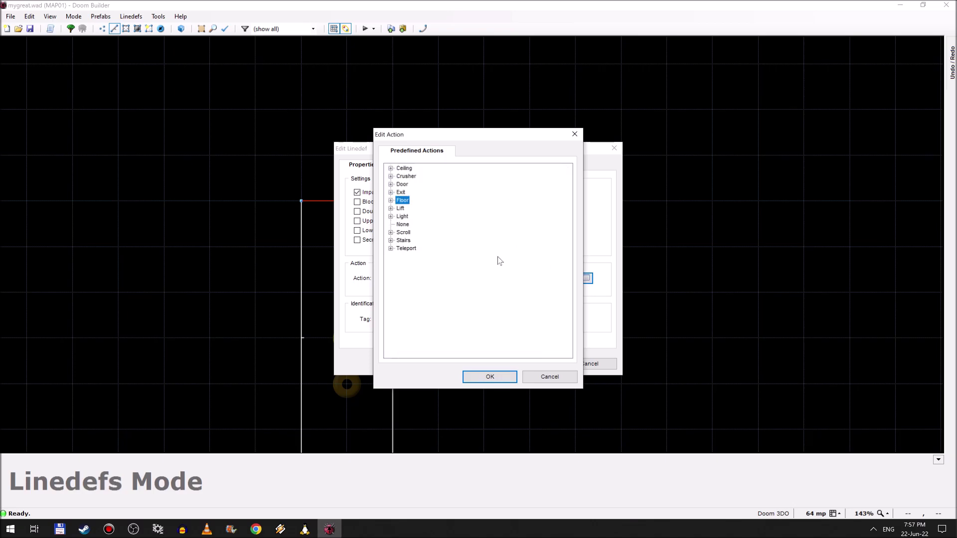
pyautogui.click(547, 377)
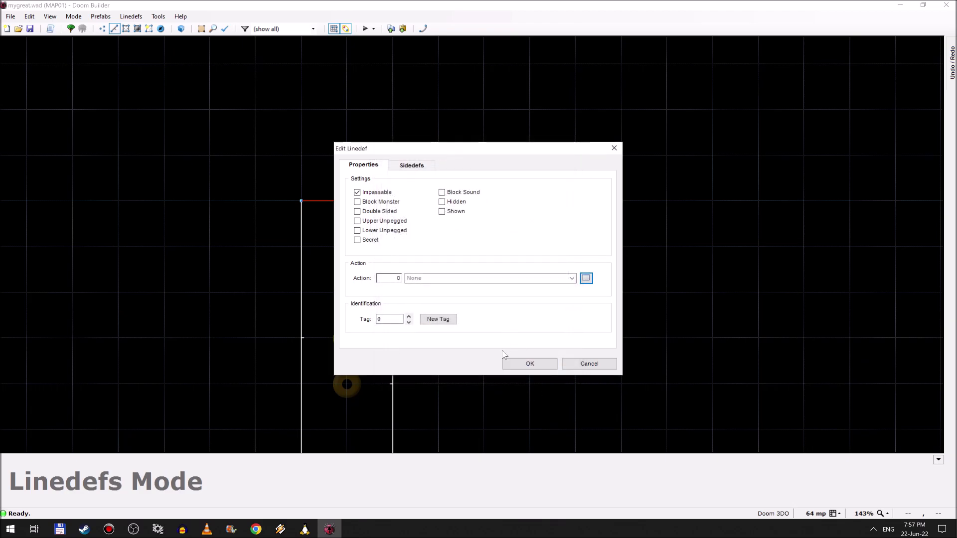
# - Check the north wall linedef's sidedef settings and close its properties
pyautogui.click(411, 166)
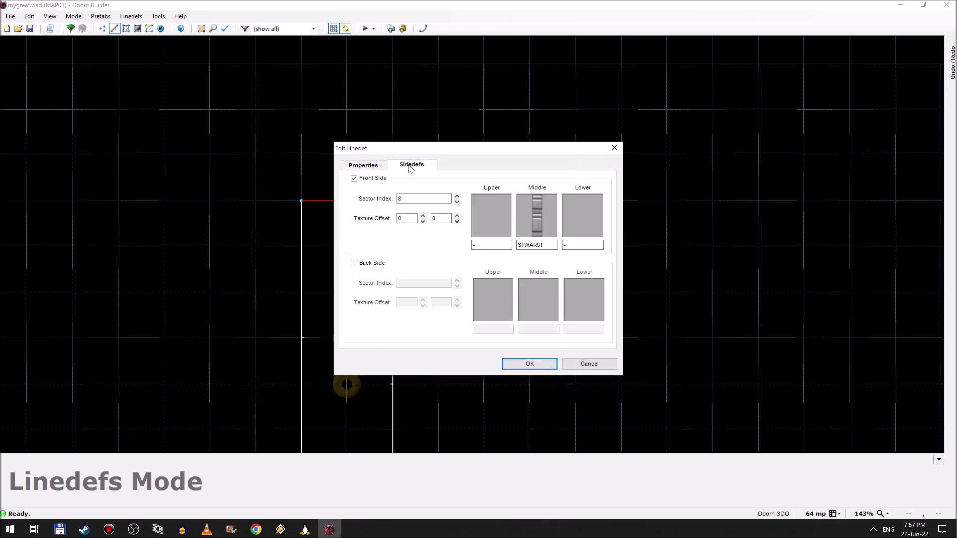
pyautogui.click(365, 168)
pyautogui.click(530, 364)
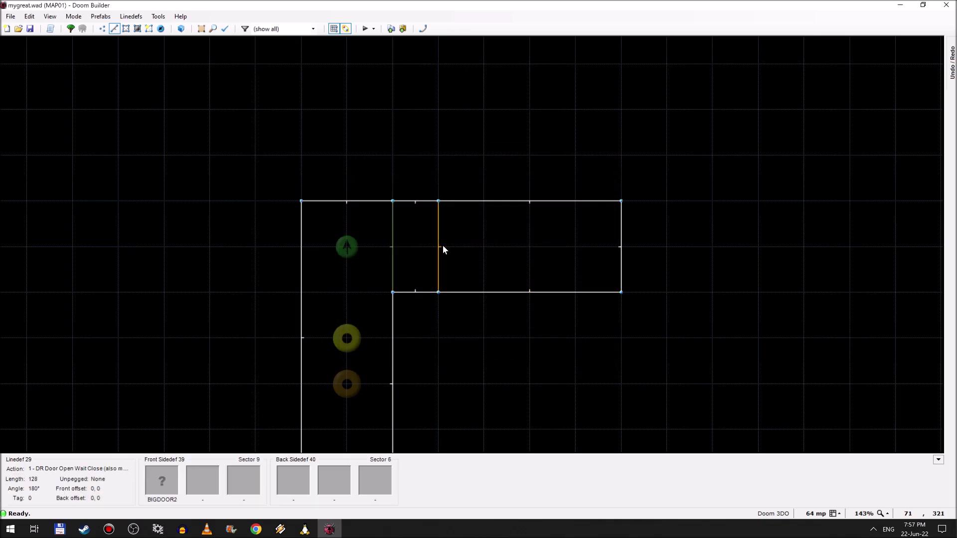
# - Widen the side room by adding a vertex to its north and south walls and pulling these and the east corners outward, with the northwest diagonal about 272 long
pyautogui.click(102, 28)
pyautogui.scroll(-5, 438, 229)
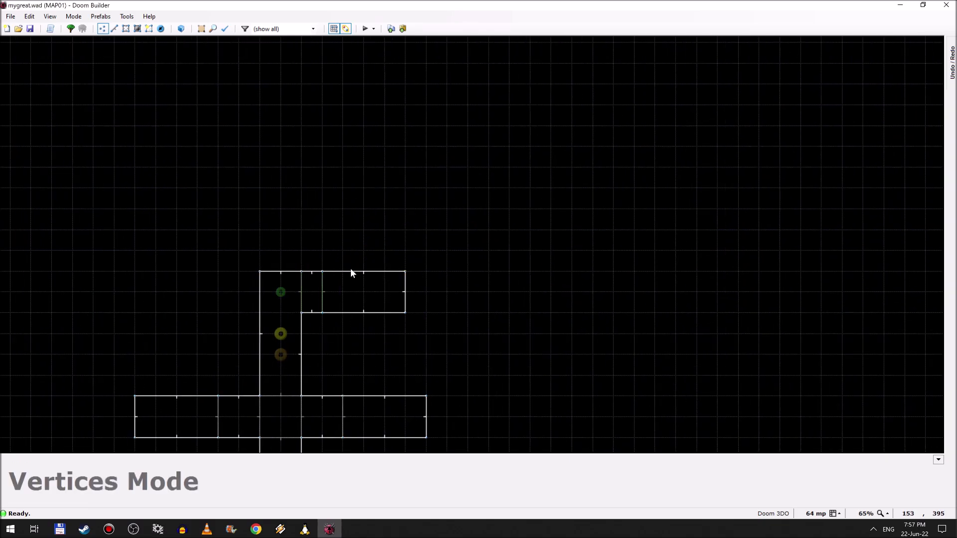
pyautogui.moveTo(343, 272); pyautogui.dragTo(343, 250)
pyautogui.press('d')
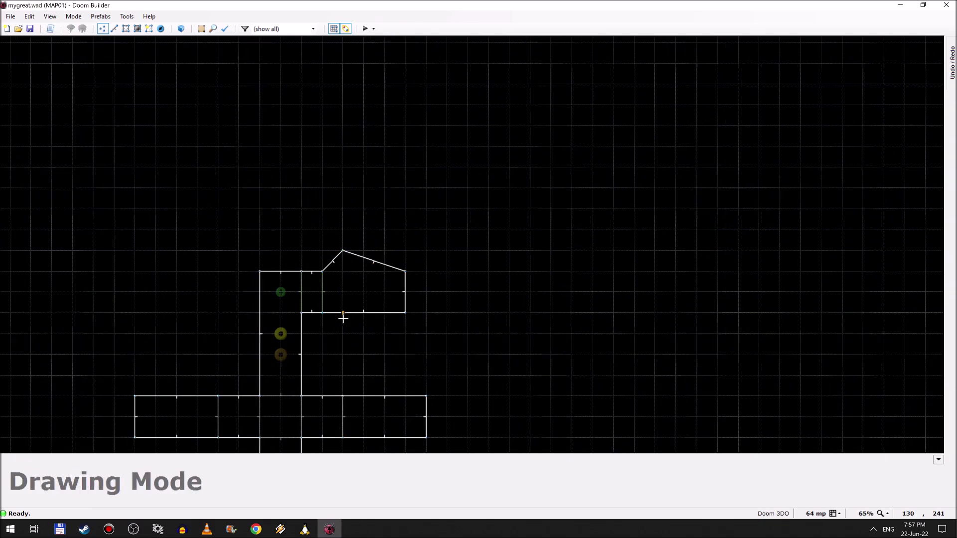
pyautogui.press('Escape')
pyautogui.moveTo(345, 313)
pyautogui.mouseDown()
pyautogui.moveTo(342, 334)
pyautogui.moveTo(384, 376)
pyautogui.mouseUp()
pyautogui.moveTo(413, 315); pyautogui.dragTo(489, 379)
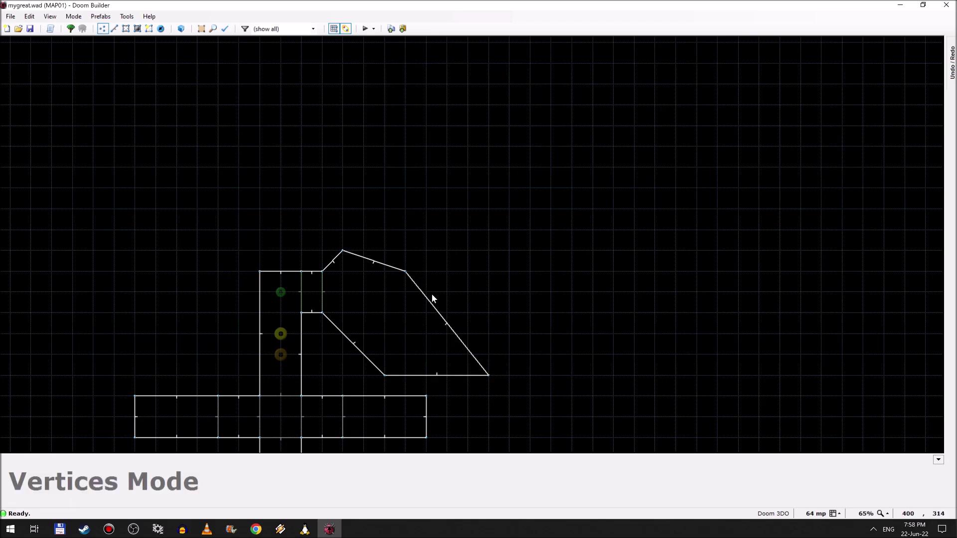
pyautogui.moveTo(346, 251); pyautogui.dragTo(384, 208)
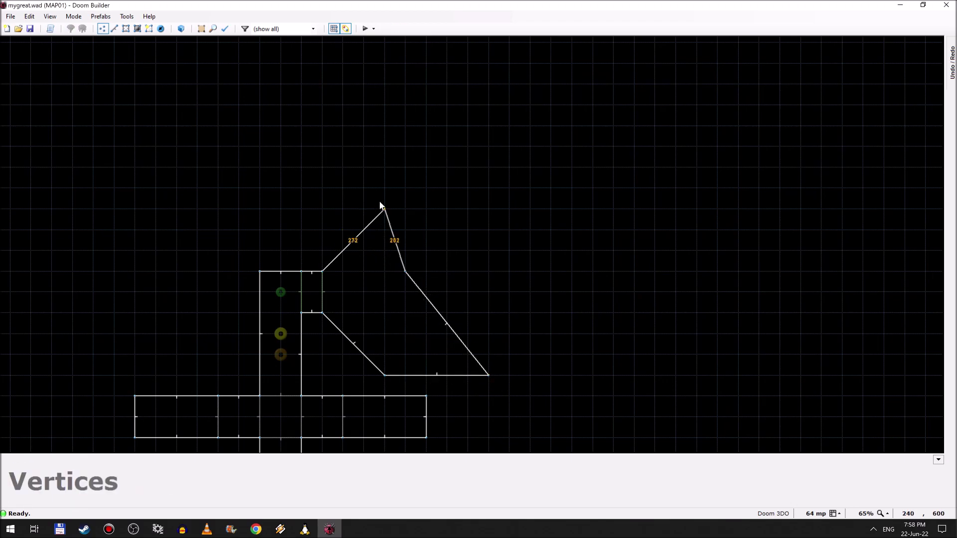
pyautogui.moveTo(403, 268); pyautogui.dragTo(487, 209)
# - Add two vertices to the side room's east wall and move them to form a straight vertical wall with short slanted walls at both ends
pyautogui.moveTo(489, 271); pyautogui.dragTo(571, 272)
pyautogui.moveTo(516, 339); pyautogui.dragTo(570, 313)
pyautogui.moveTo(571, 271); pyautogui.dragTo(550, 272)
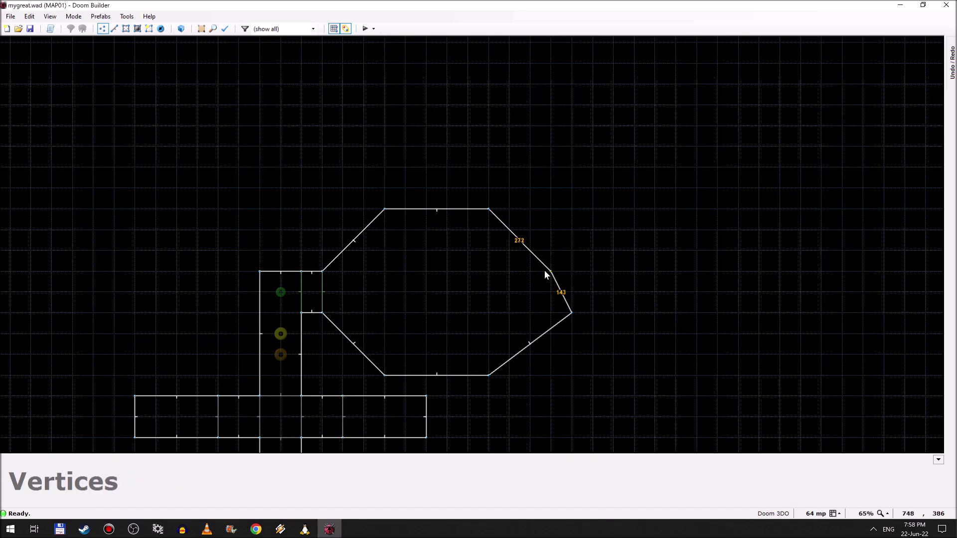
pyautogui.moveTo(569, 313); pyautogui.dragTo(549, 314)
pyautogui.moveTo(551, 272); pyautogui.dragTo(554, 243)
pyautogui.moveTo(552, 313); pyautogui.dragTo(554, 357)
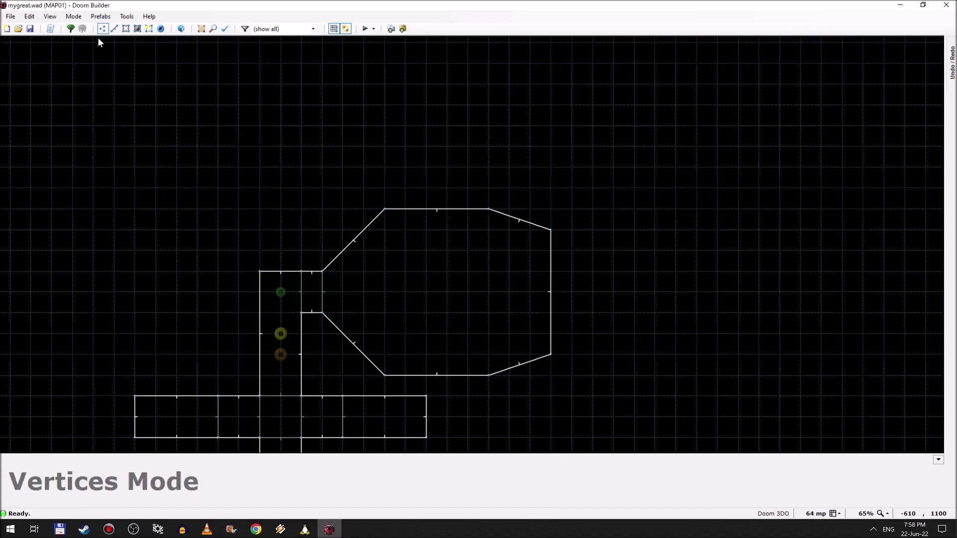
# - Draw a sector in the room's northeast corner with a 128-long vertical line and a 202-long slanted line ending on the east wall
pyautogui.click(125, 28)
pyautogui.scroll(3, 659, 295)
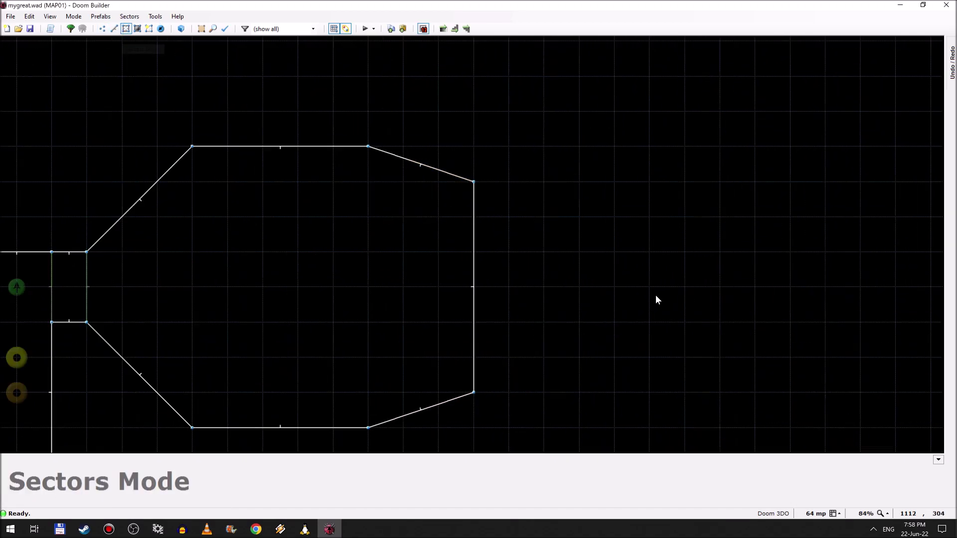
pyautogui.press('d')
pyautogui.click(371, 149)
pyautogui.click(369, 218)
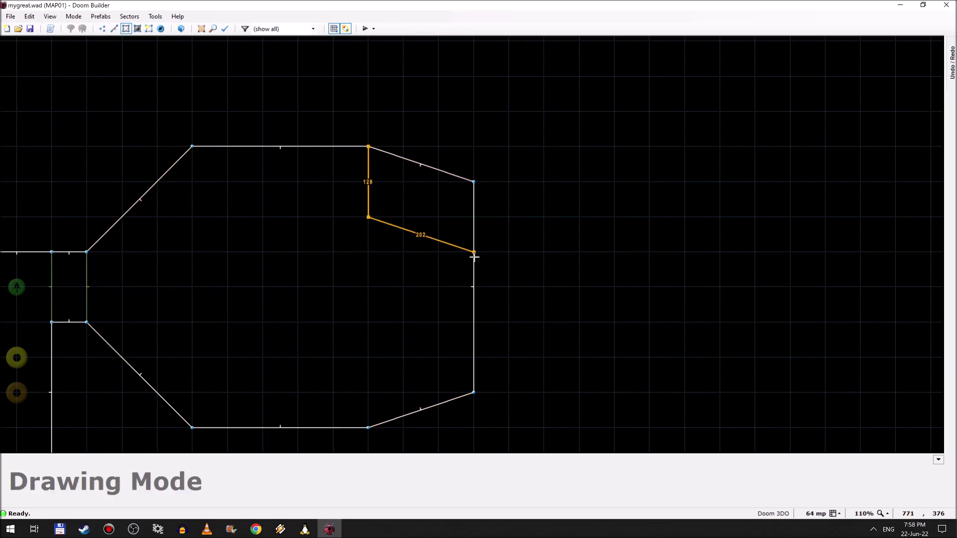
pyautogui.click(473, 251)
# - Draw a mirrored sector in the room's southeast corner with a 202-long slanted line and a 128-long vertical line
pyautogui.press('d')
pyautogui.click(475, 320)
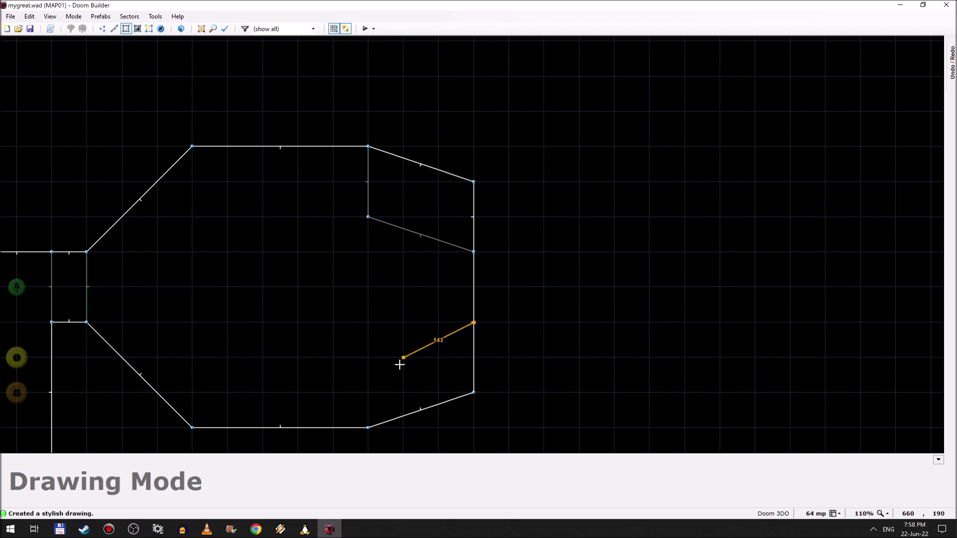
pyautogui.click(360, 352)
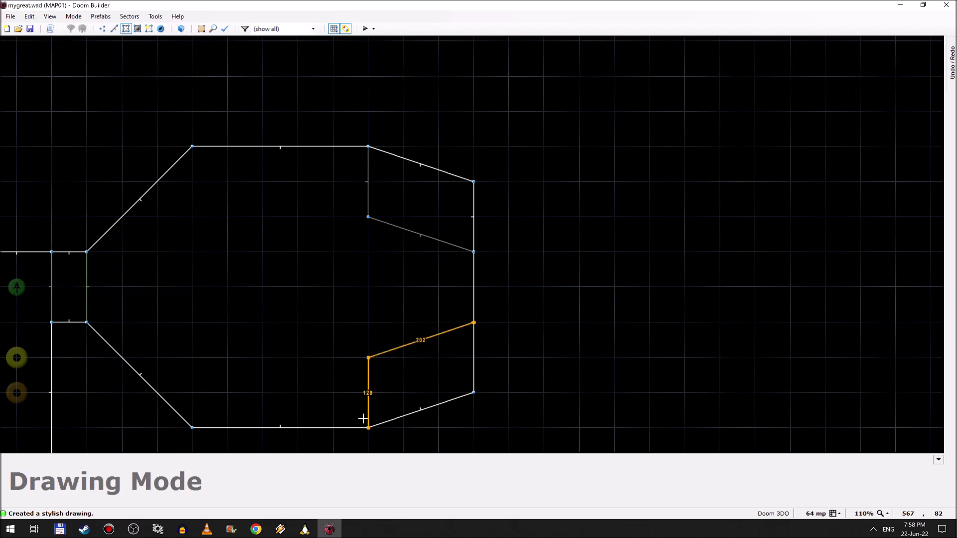
pyautogui.click(363, 420)
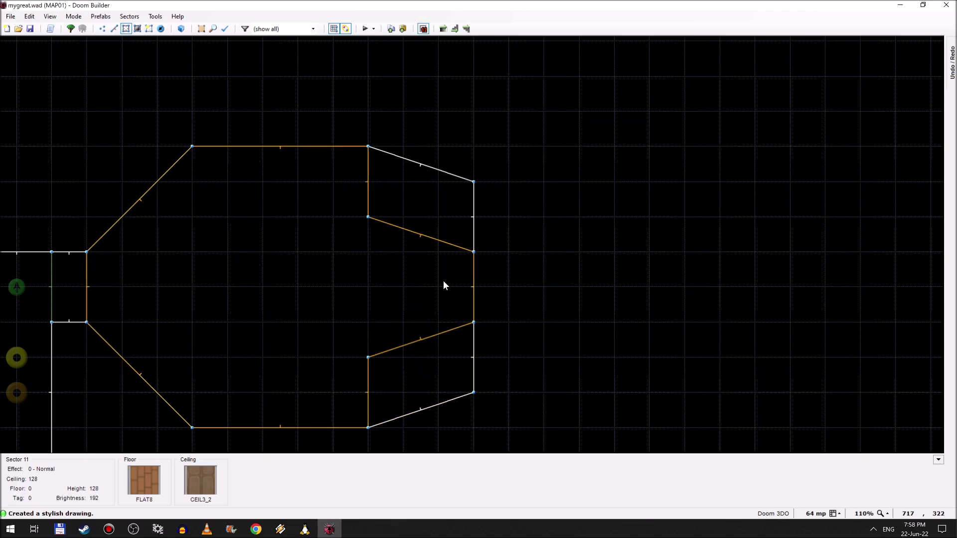
# - Draw an inner sector against the room's east wall, with 320-long north and south edges, 91-long diagonals and a 128-long west edge
pyautogui.press('Insert')
pyautogui.click(474, 252)
pyautogui.click(361, 213)
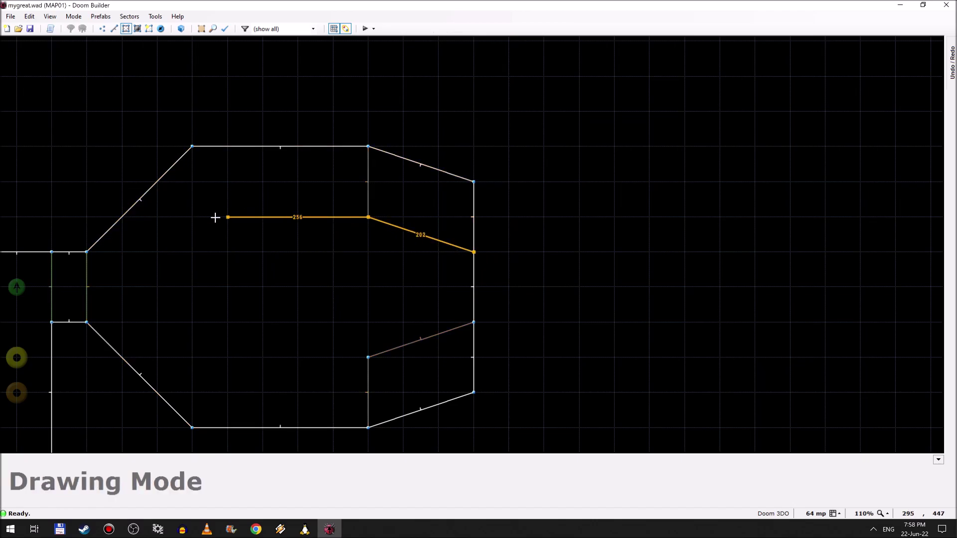
pyautogui.click(195, 217)
pyautogui.click(155, 250)
pyautogui.click(155, 318)
pyautogui.click(195, 356)
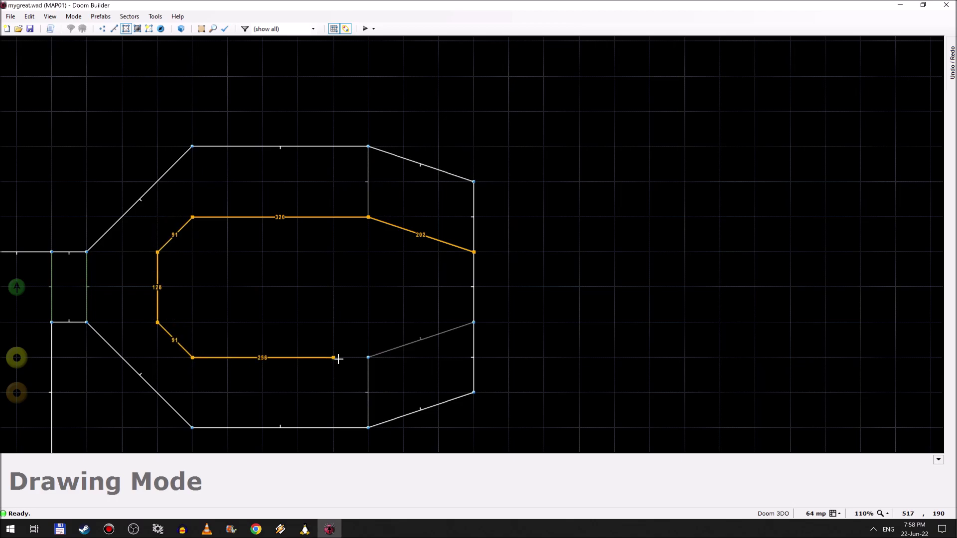
pyautogui.click(365, 359)
pyautogui.click(475, 322)
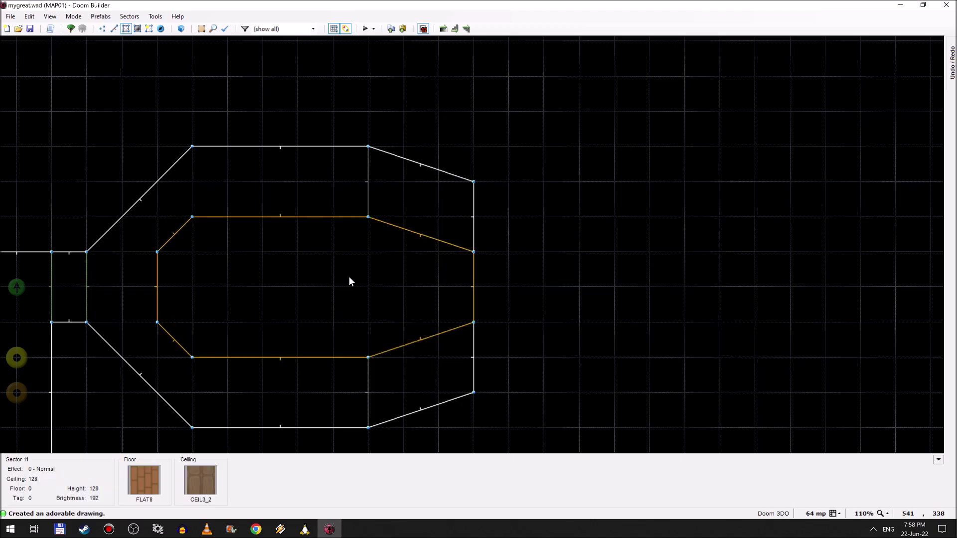
# - Divide the surrounding ring with vertical lines from the room's northwest and southwest corners to the inner sector's matching corners
pyautogui.press('d')
pyautogui.click(193, 146)
pyautogui.click(193, 217)
pyautogui.press('d')
pyautogui.click(192, 427)
pyautogui.click(193, 358)
# - Draw two horizontal lines from the doorway's east corners to the inner sector's matching west corners
pyautogui.press('d')
pyautogui.click(87, 322)
pyautogui.click(157, 323)
pyautogui.press('d')
pyautogui.click(86, 252)
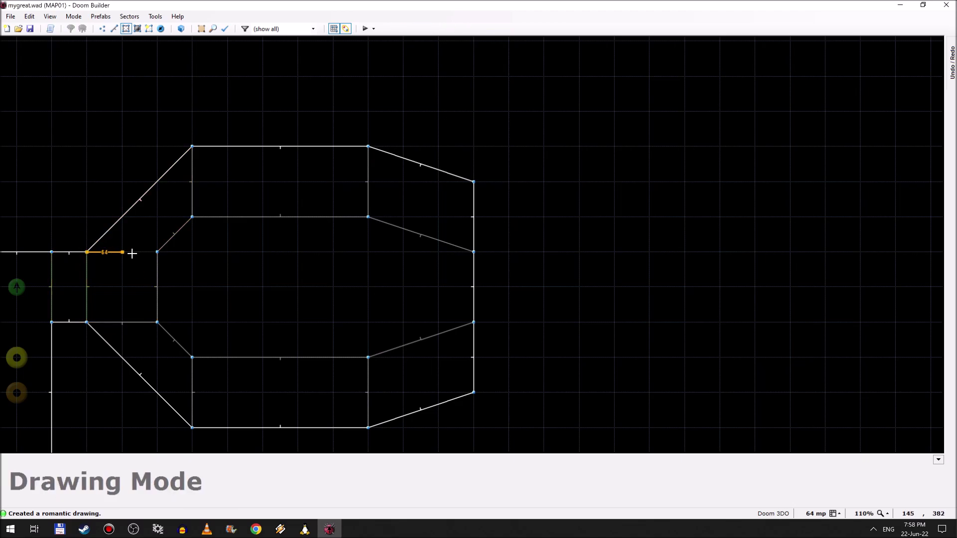
pyautogui.click(157, 251)
pyautogui.press('d')
pyautogui.click(87, 251)
pyautogui.click(157, 251)
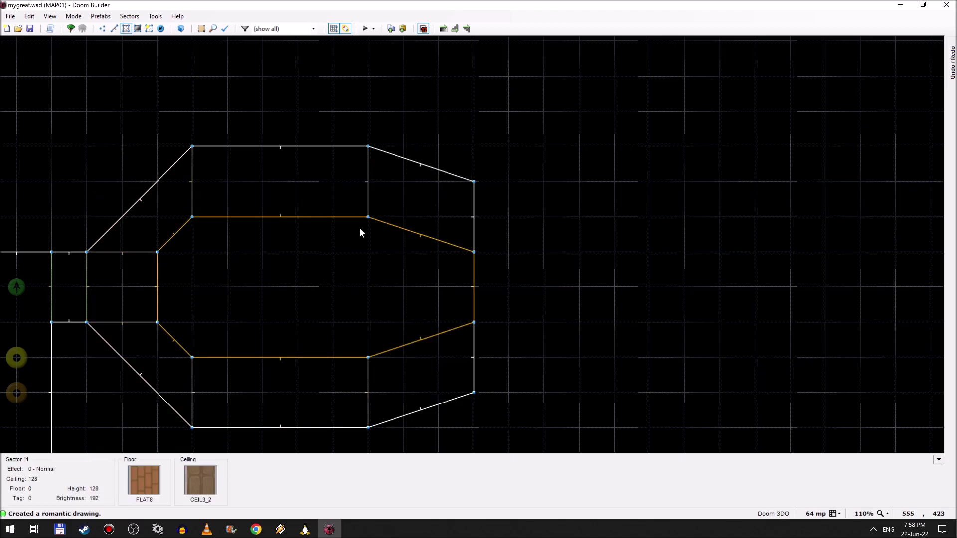
# - Assign the Fog effect (32) to the large inner sector
pyautogui.rightClick(425, 269)
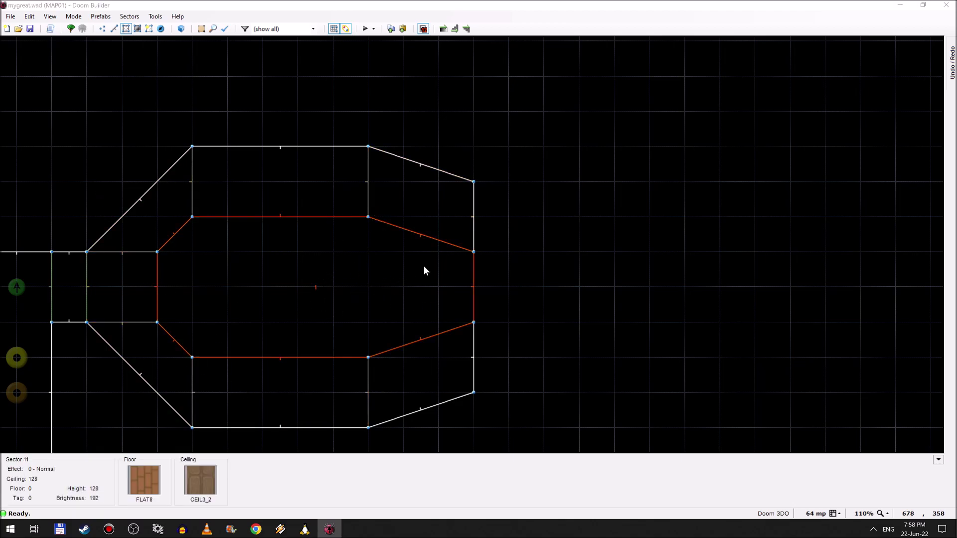
pyautogui.click(565, 274)
pyautogui.moveTo(564, 181); pyautogui.dragTo(565, 216)
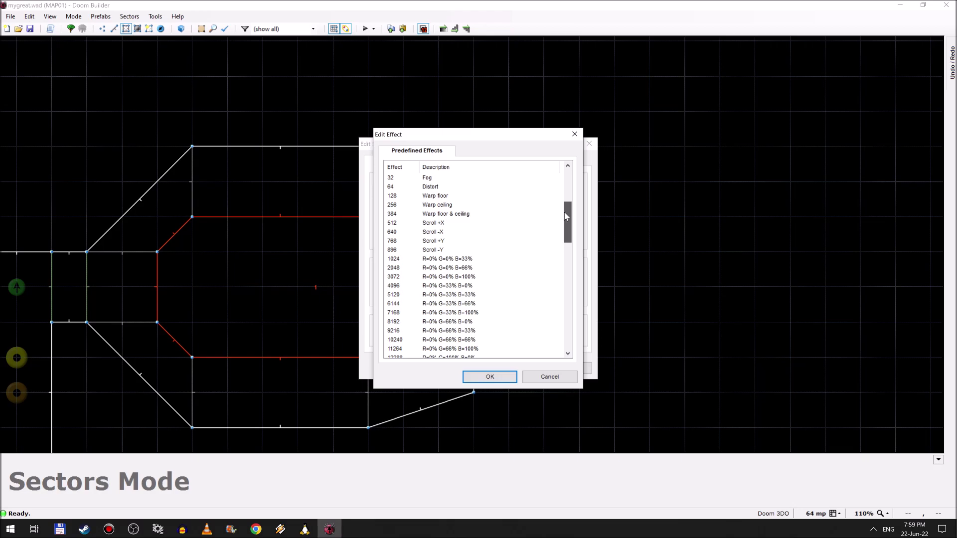
pyautogui.click(431, 181)
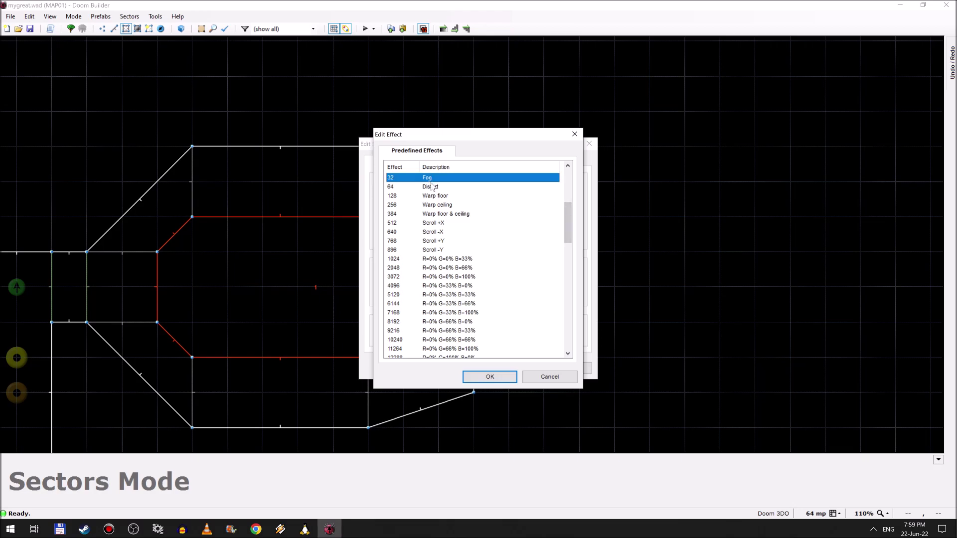
pyautogui.click(497, 379)
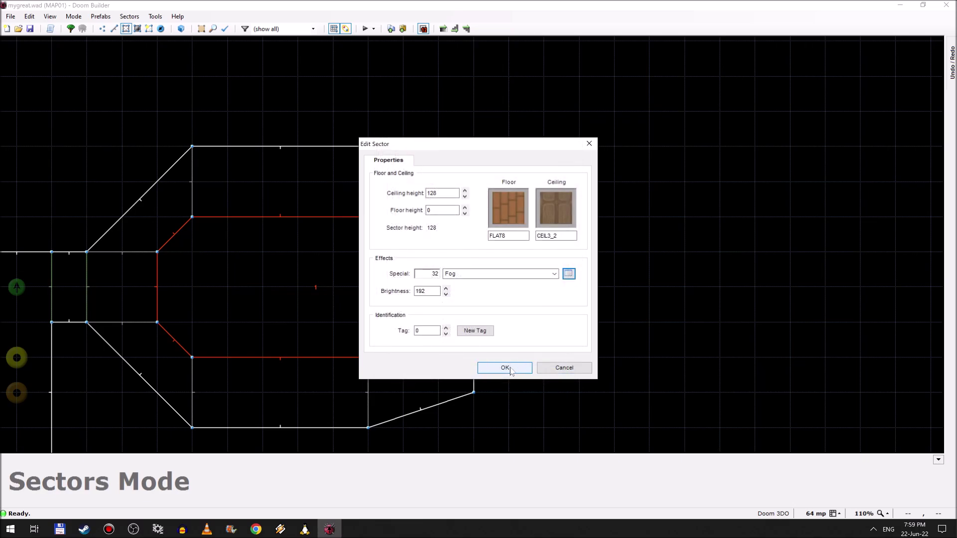
pyautogui.click(506, 367)
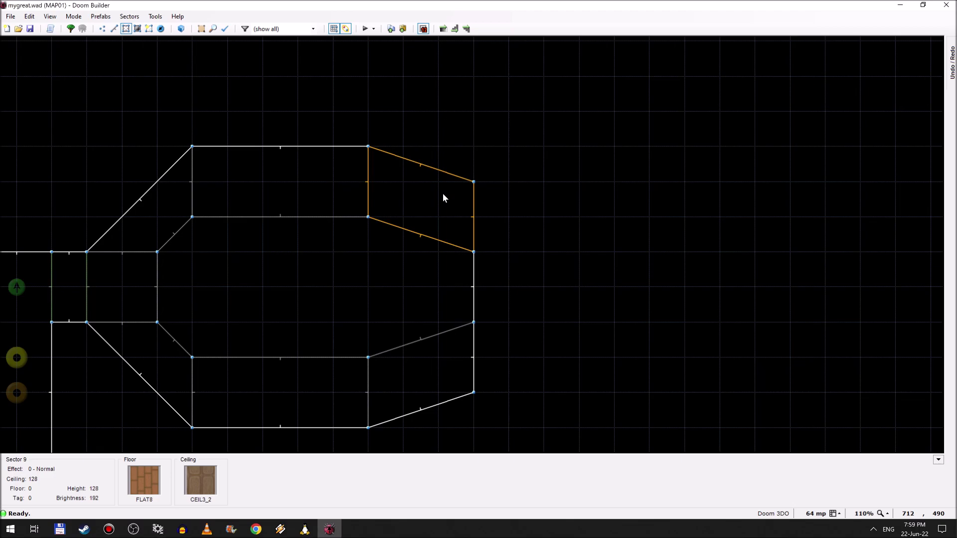
# - Set the square sector between the doorway and the inner sector to the colour effect 39936, R=66% G=33% B=100%
pyautogui.rightClick(130, 292)
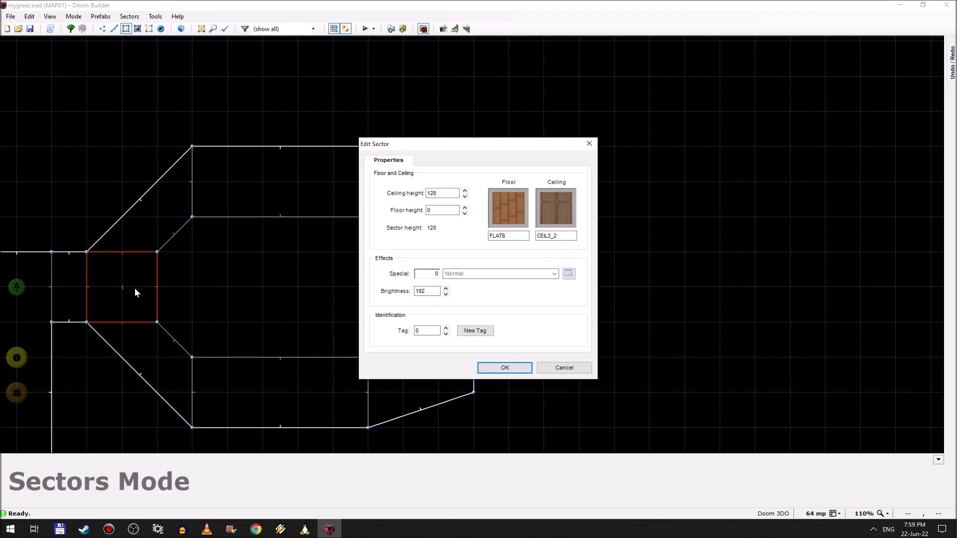
pyautogui.click(554, 274)
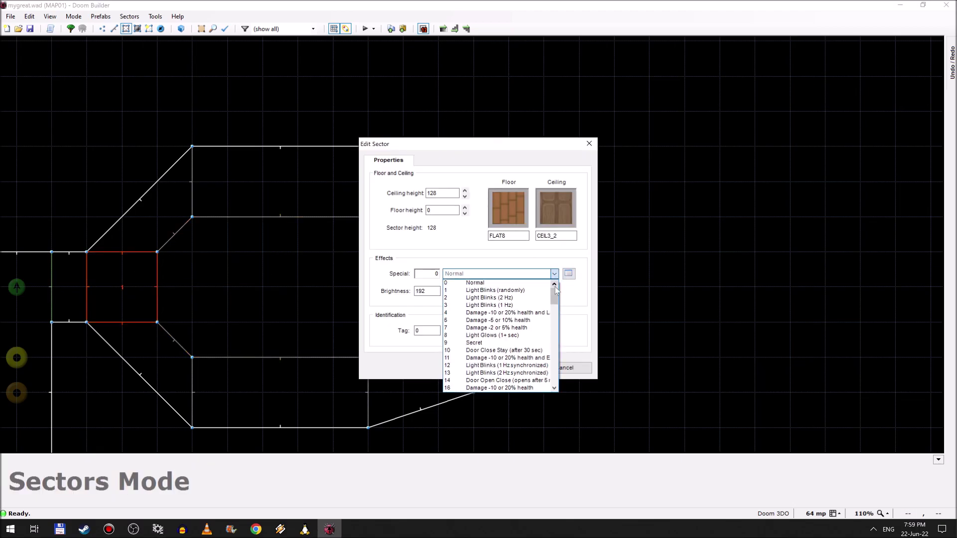
pyautogui.moveTo(554, 298); pyautogui.dragTo(547, 324)
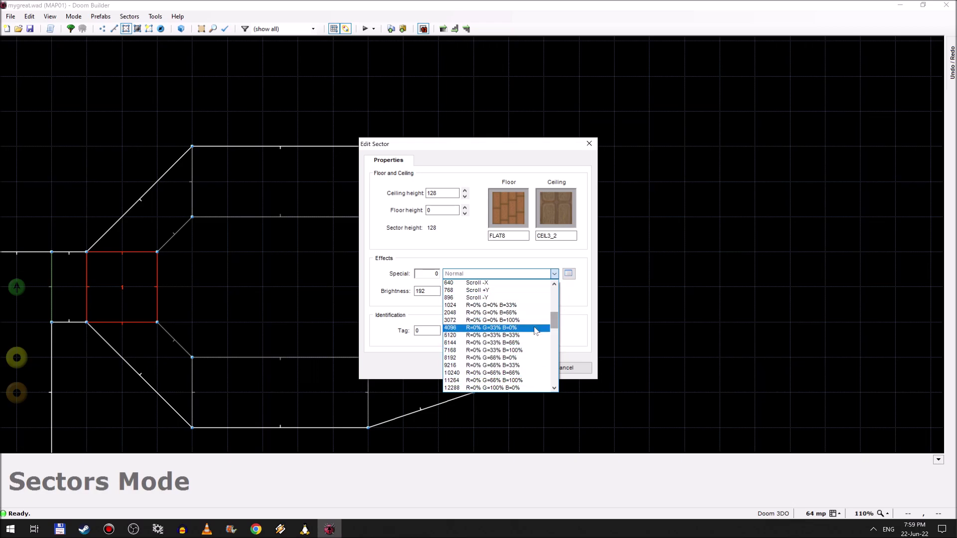
pyautogui.moveTo(554, 319); pyautogui.dragTo(552, 323)
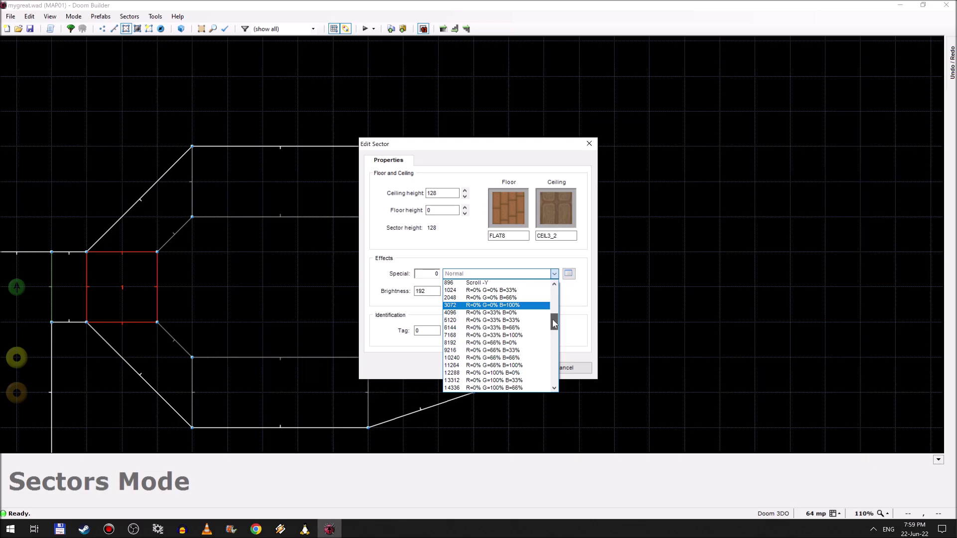
pyautogui.moveTo(552, 319)
pyautogui.mouseDown()
pyautogui.moveTo(555, 377)
pyautogui.moveTo(550, 311)
pyautogui.moveTo(552, 321)
pyautogui.mouseUp()
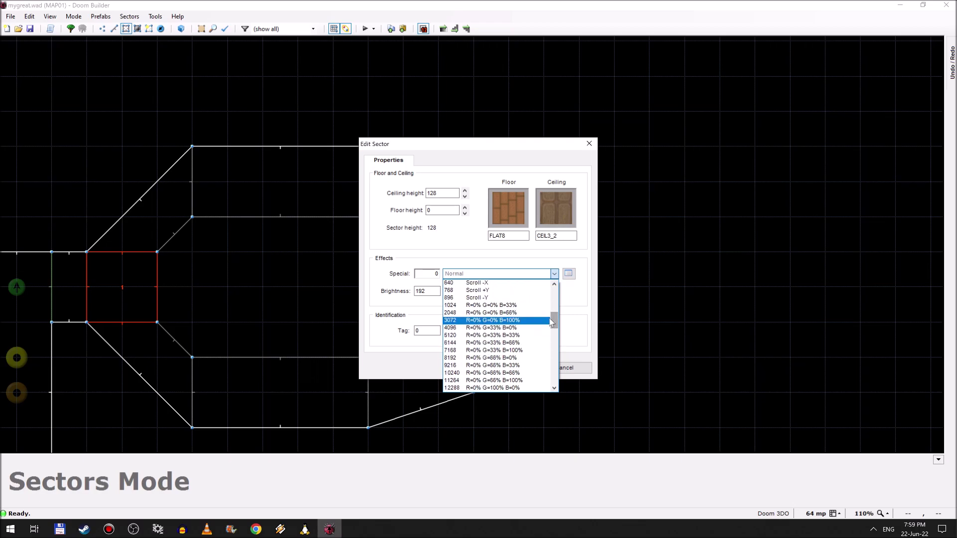
pyautogui.click(573, 305)
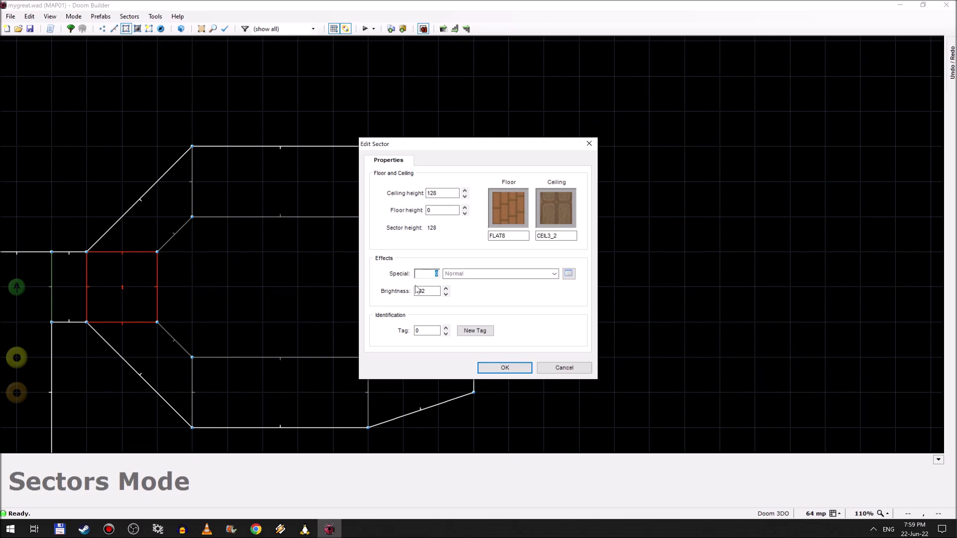
pyautogui.click(554, 273)
pyautogui.moveTo(554, 294); pyautogui.dragTo(568, 355)
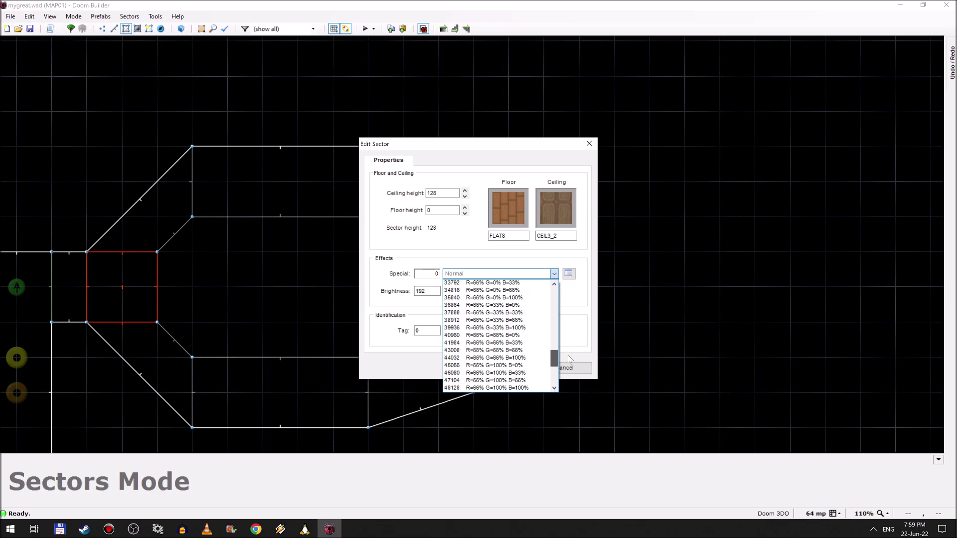
pyautogui.click(526, 328)
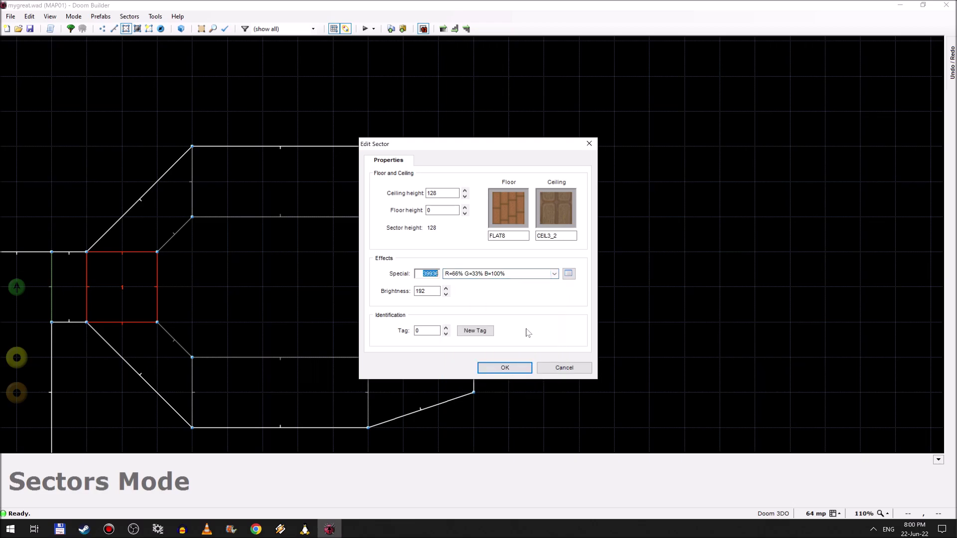
pyautogui.click(518, 373)
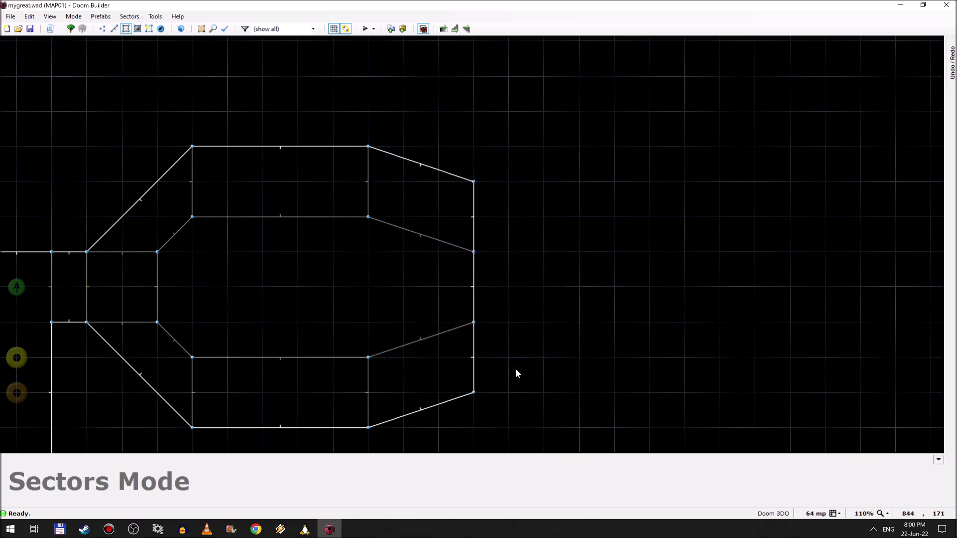
# - Set the ring's northeast sector to the colour effect 25600, R=33% G=66% B=33%
pyautogui.rightClick(427, 217)
pyautogui.click(554, 274)
pyautogui.scroll(-15, 557, 309)
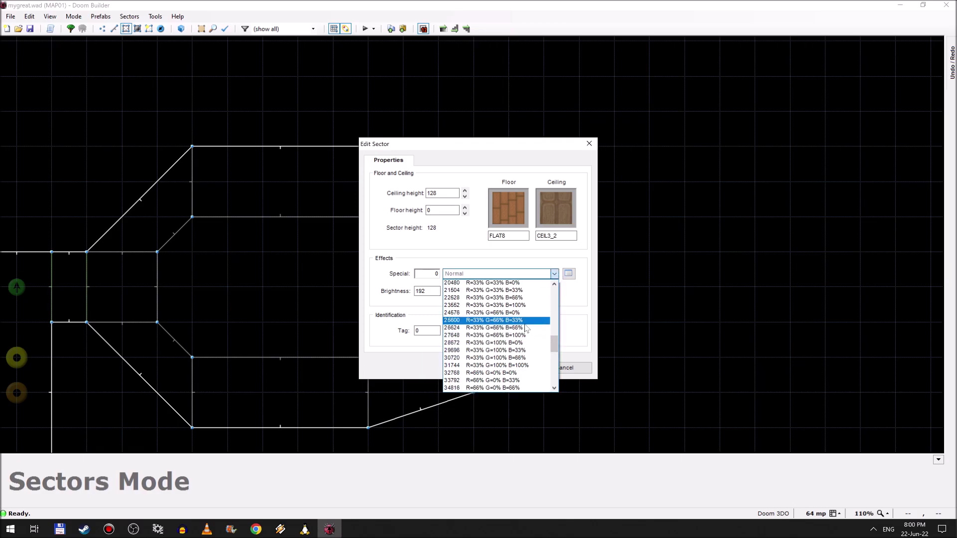
pyautogui.click(525, 323)
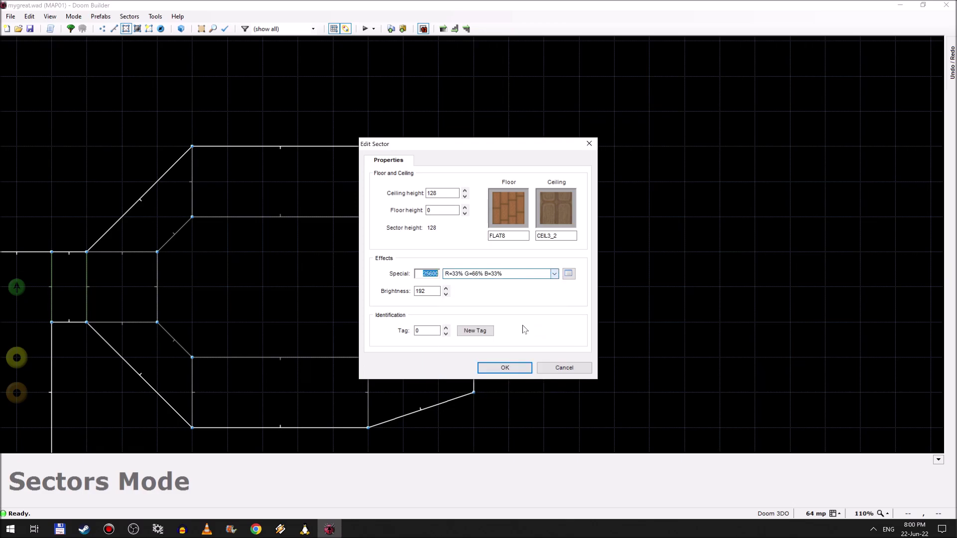
pyautogui.click(503, 368)
# - Set the ring's southeast sector to the colour effect 57344, R=100% G=66% B=0%
pyautogui.rightClick(459, 375)
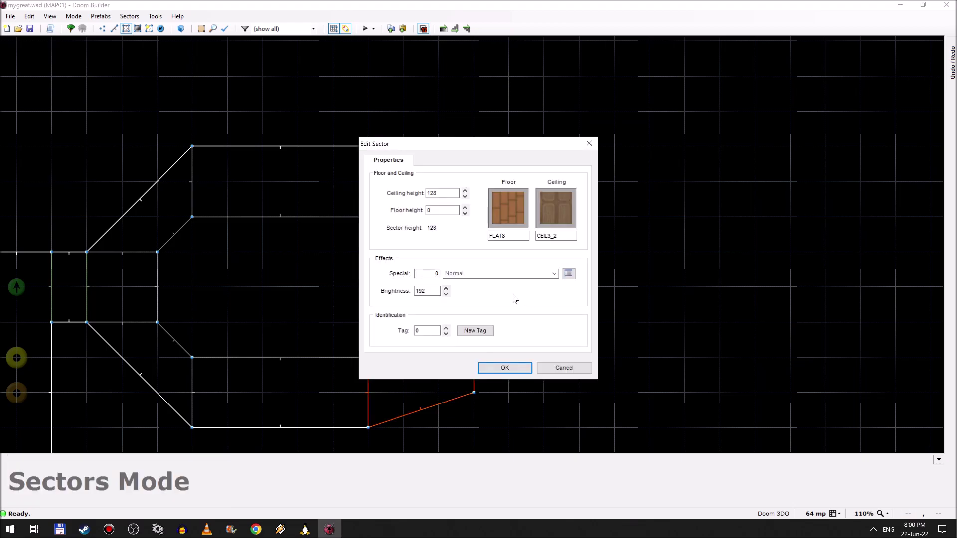
pyautogui.click(553, 273)
pyautogui.moveTo(554, 302); pyautogui.dragTo(557, 374)
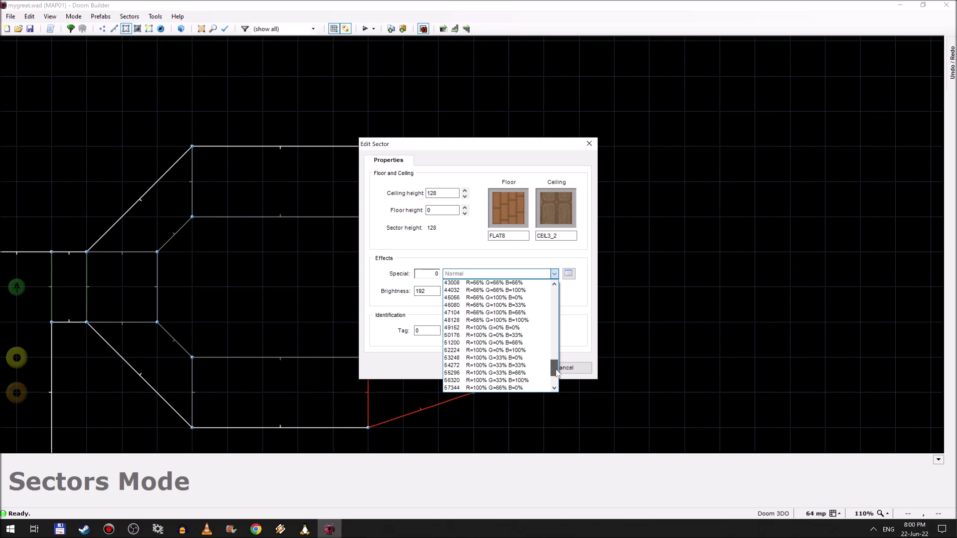
pyautogui.click(505, 390)
pyautogui.click(495, 369)
# - Set the ring's south sector to the colour effect 48128, R=66% G=100% B=100%
pyautogui.rightClick(260, 388)
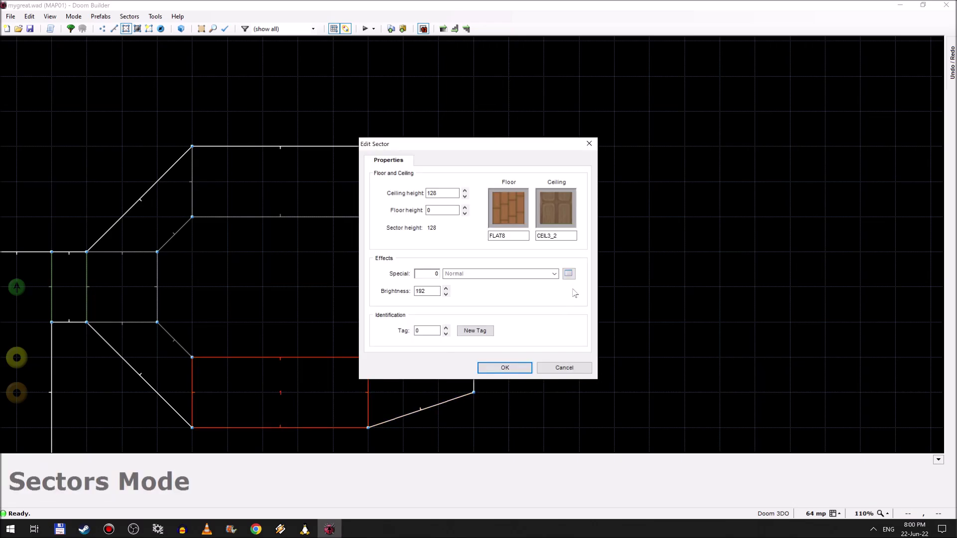
pyautogui.click(553, 274)
pyautogui.moveTo(555, 301); pyautogui.dragTo(555, 373)
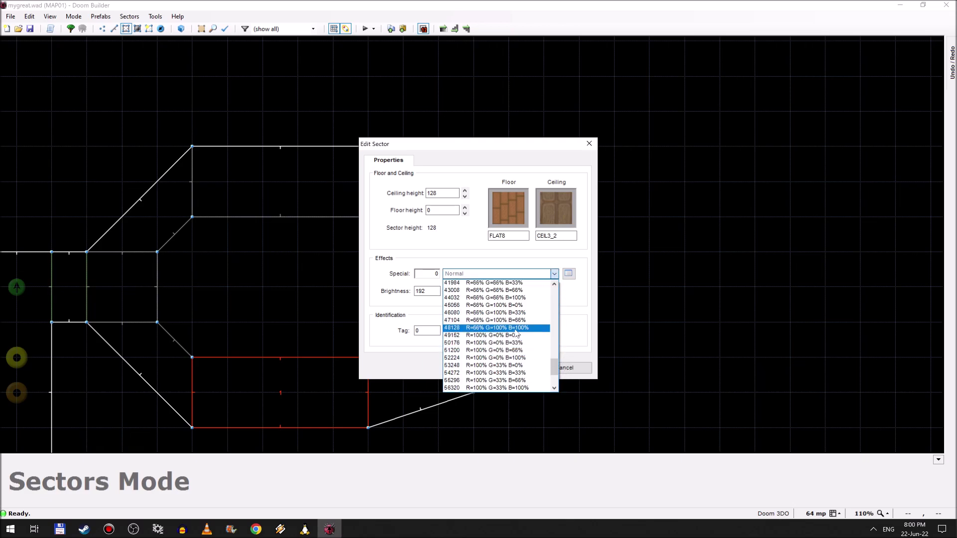
pyautogui.click(515, 328)
pyautogui.click(510, 369)
# - Set the ring's southwest sector to the colour effect 54272, R=100% G=33% B=33%
pyautogui.rightClick(168, 352)
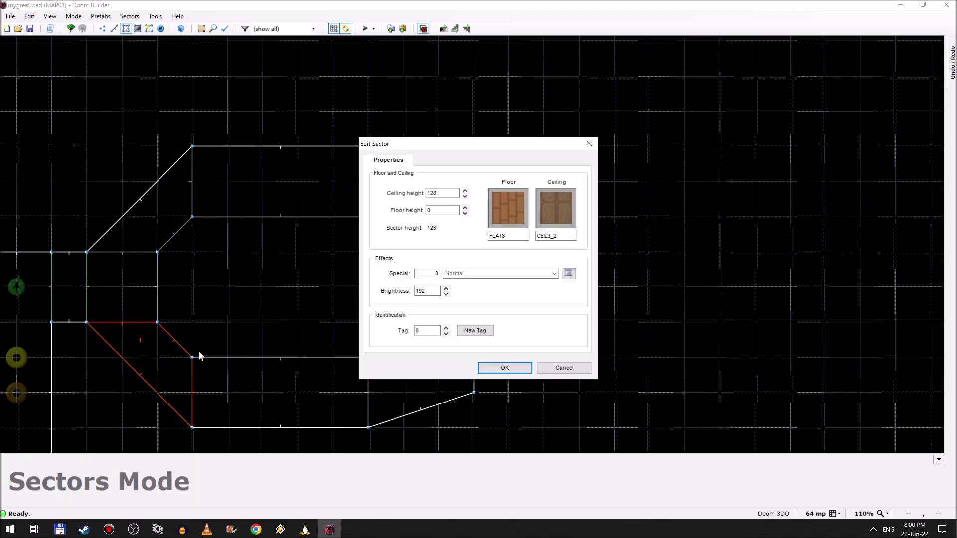
pyautogui.click(554, 274)
pyautogui.moveTo(552, 297); pyautogui.dragTo(556, 374)
pyautogui.click(511, 352)
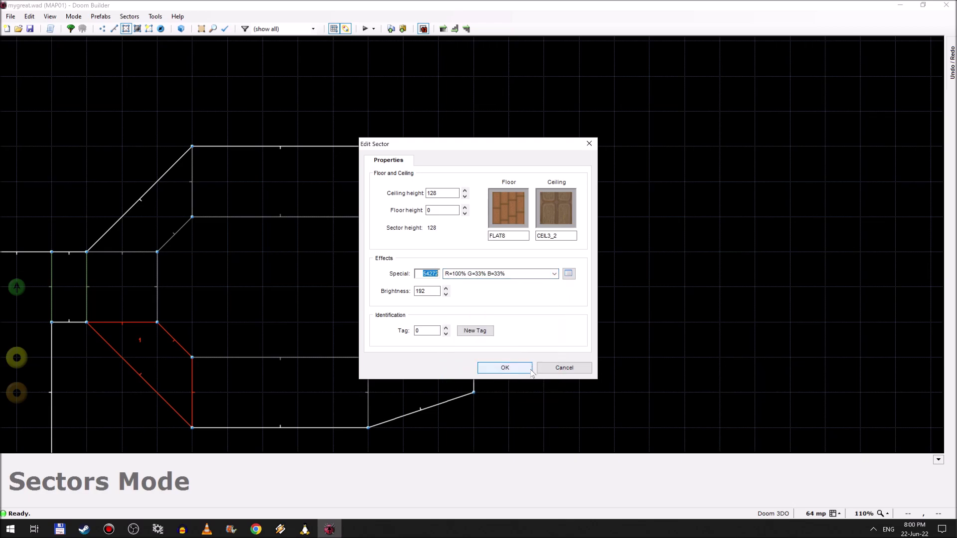
pyautogui.click(504, 367)
# - Set the ring's northwest sector to the colour effect 34816, R=66% G=0% B=66%
pyautogui.rightClick(158, 217)
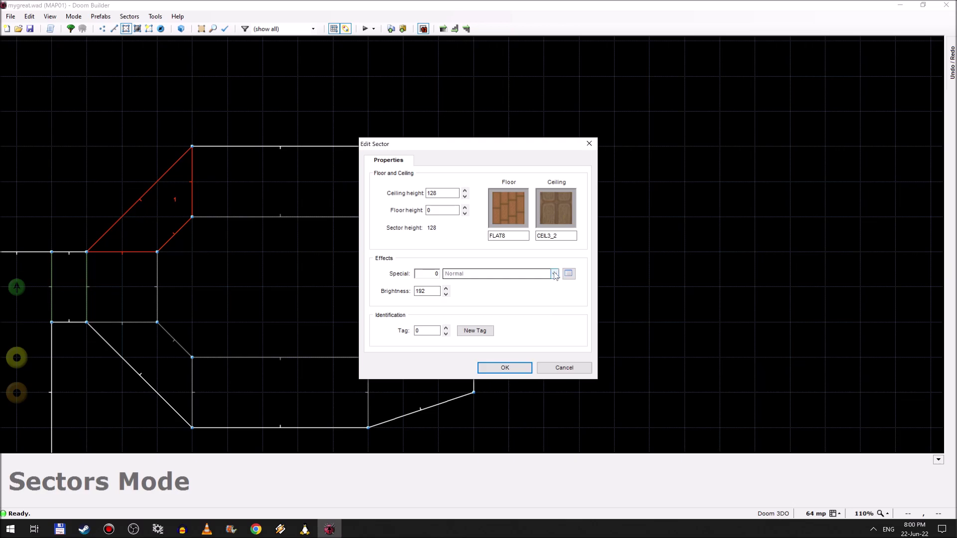
pyautogui.click(553, 273)
pyautogui.moveTo(555, 321); pyautogui.dragTo(542, 367)
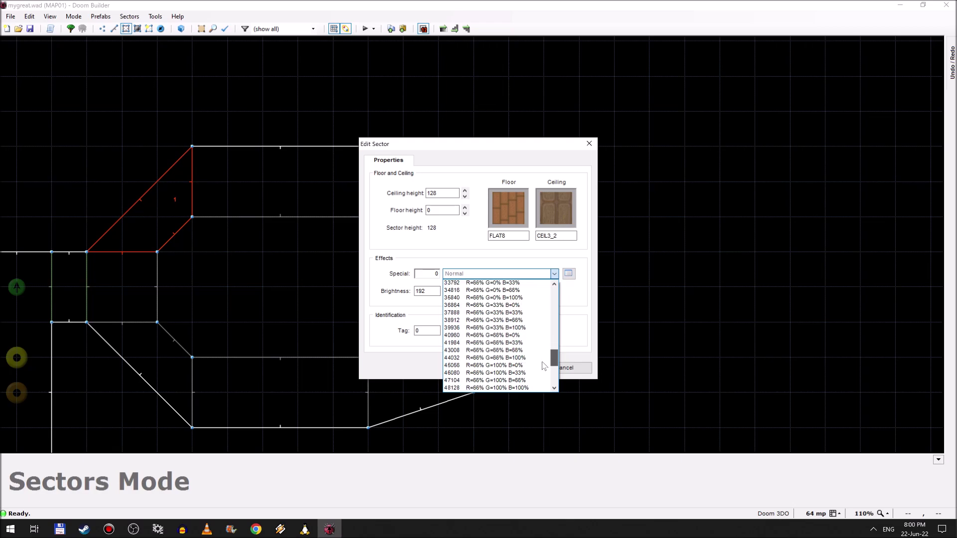
pyautogui.click(517, 294)
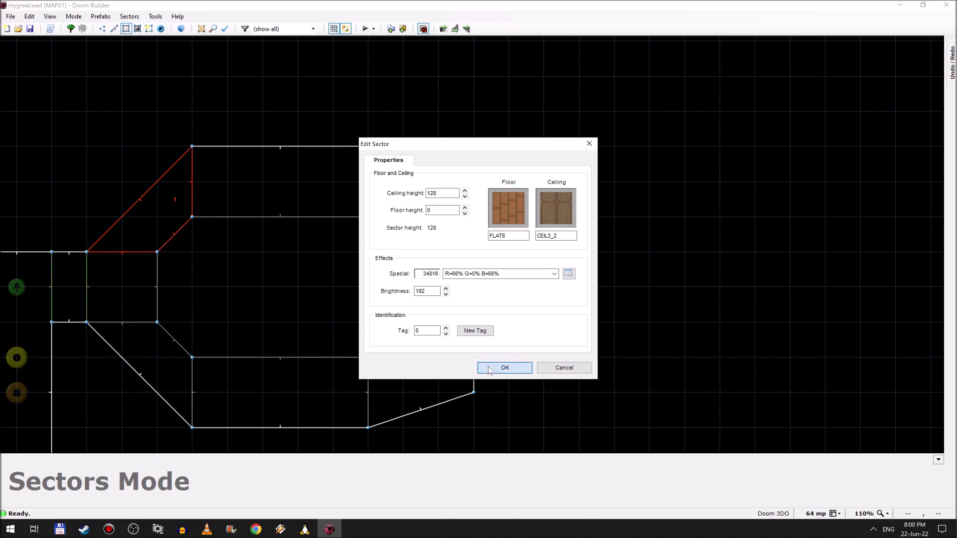
pyautogui.click(503, 366)
# - Assign a predefined effect to the ring's north sector and save the map
pyautogui.rightClick(310, 200)
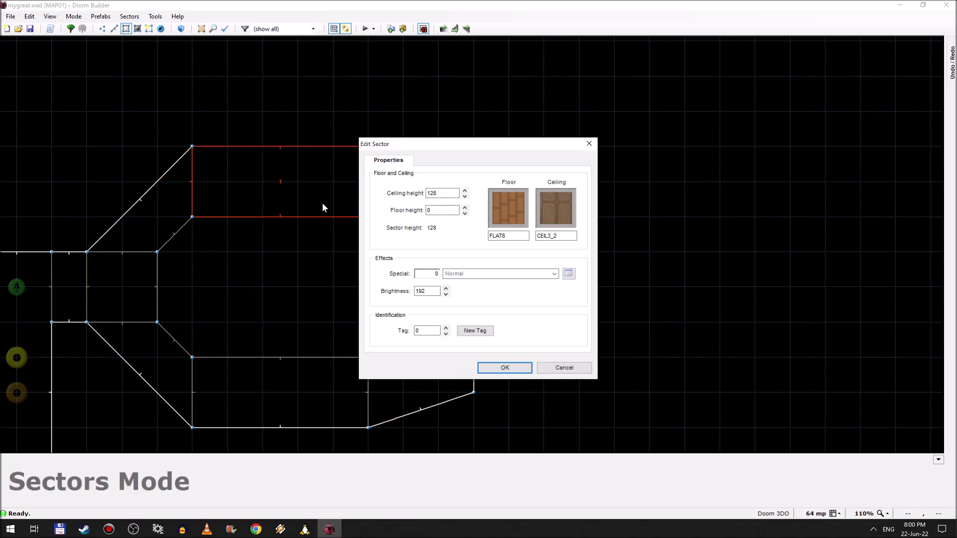
pyautogui.click(568, 275)
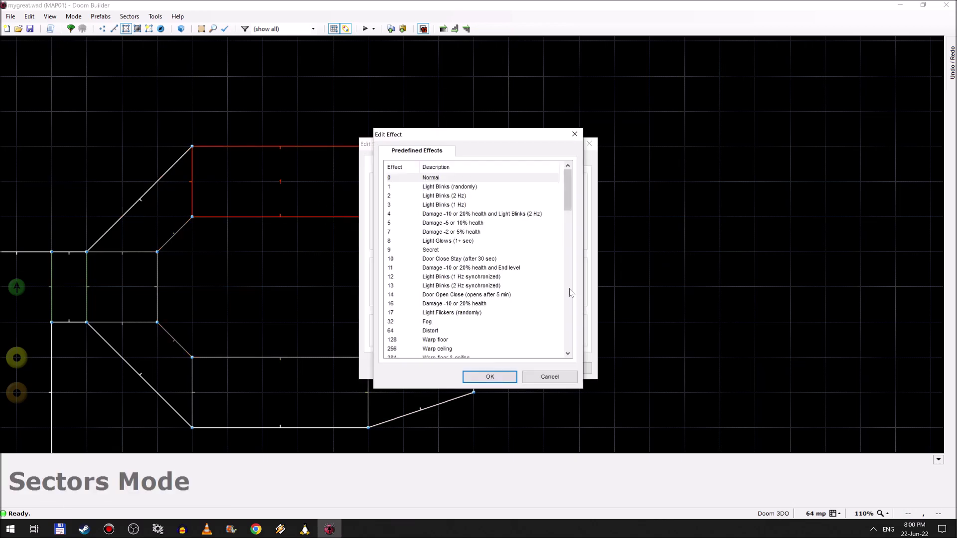
pyautogui.click(570, 249)
pyautogui.moveTo(569, 249); pyautogui.dragTo(515, 269)
pyautogui.click(465, 214)
pyautogui.click(489, 376)
pyautogui.click(504, 367)
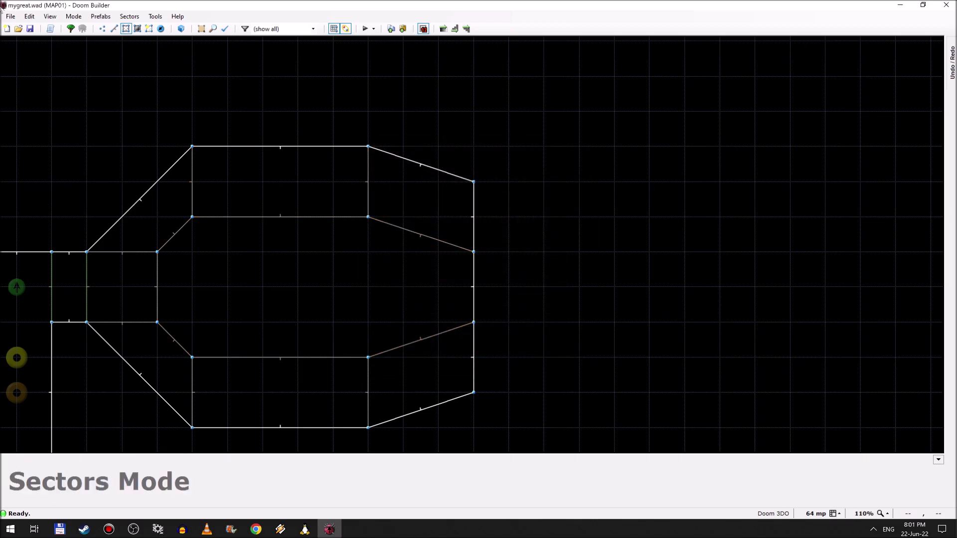
pyautogui.click(30, 28)
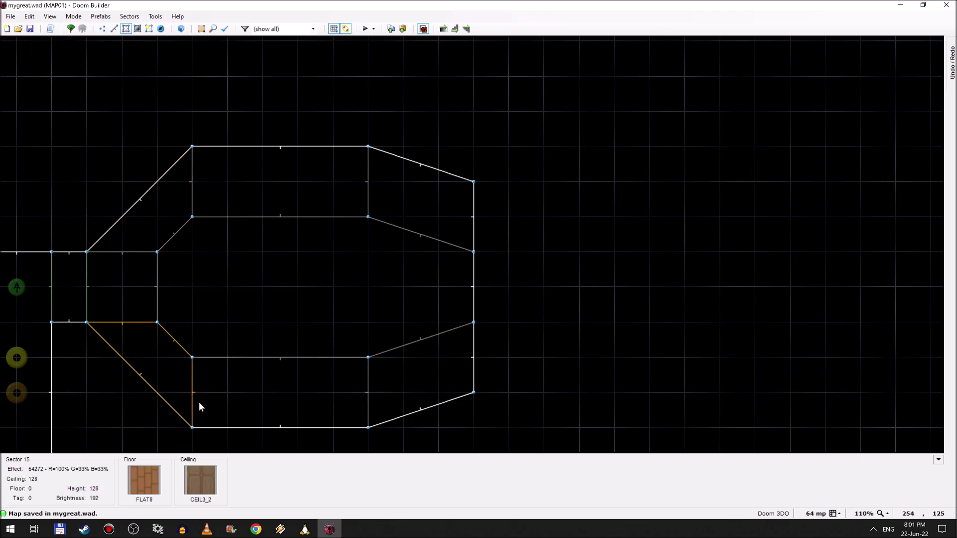
# - Switch to Total Commander and open the optidoom_v02c\CD\wads folder
pyautogui.click(60, 529)
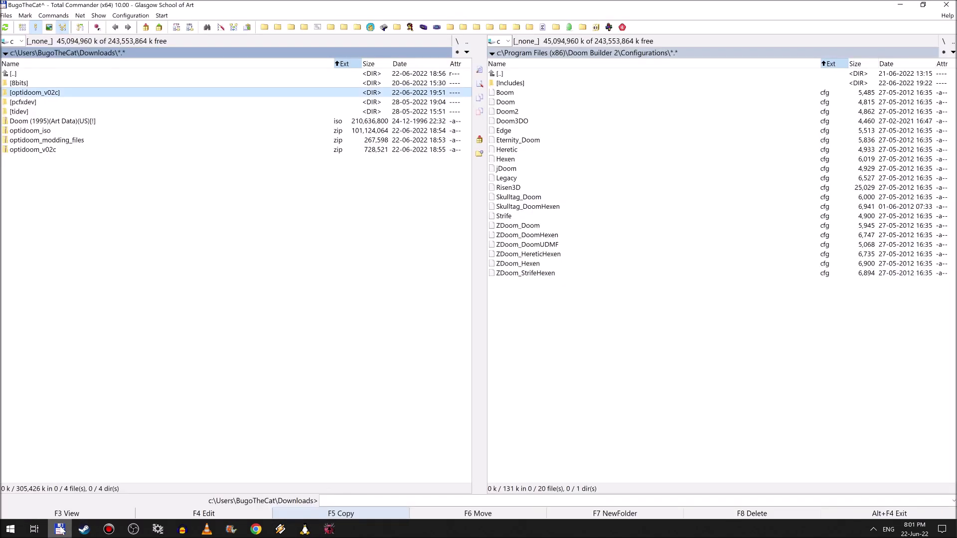
pyautogui.press('Return')
pyautogui.press('Down')
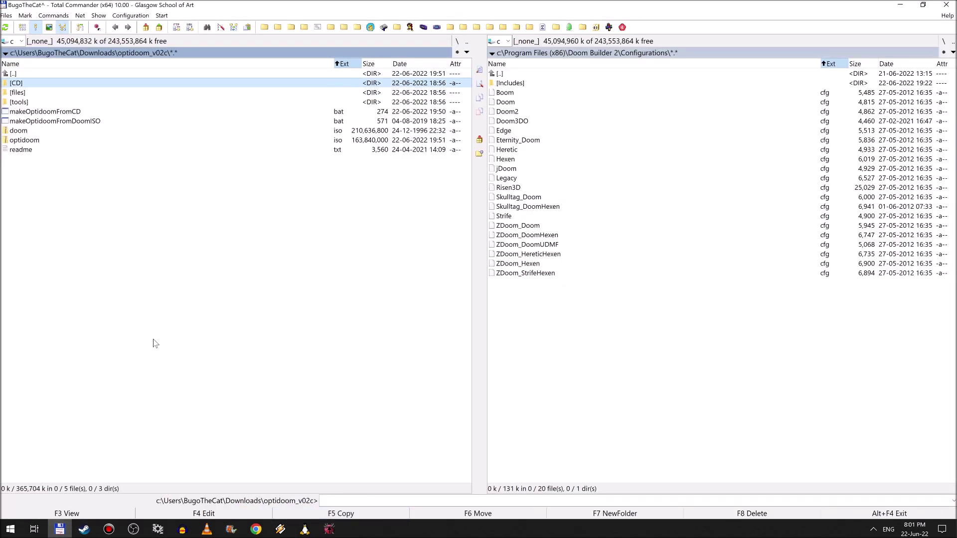
pyautogui.press('Return')
pyautogui.press('Down')
pyautogui.press('Return')
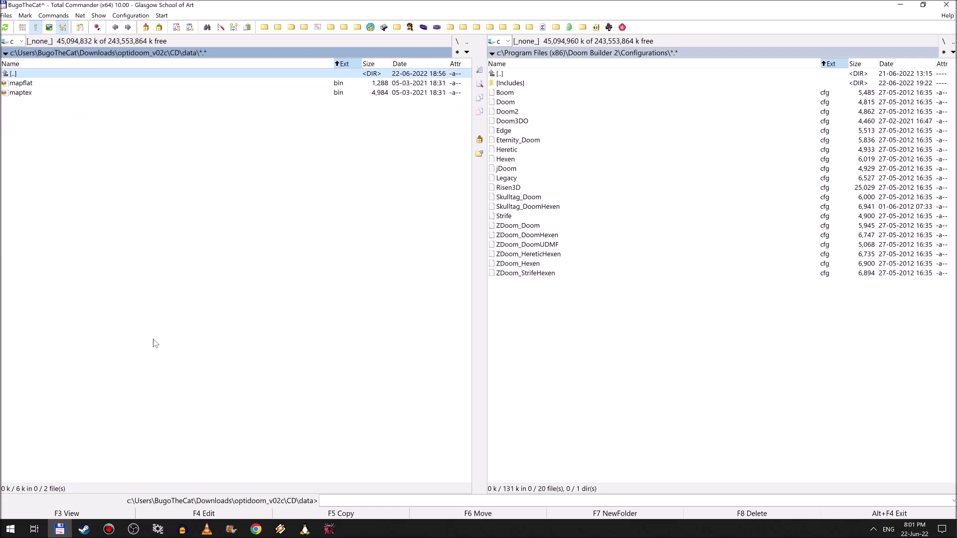
pyautogui.press('Return')
pyautogui.press('Down')
pyautogui.press('Down')
pyautogui.press('Down')
pyautogui.press('Down')
pyautogui.press('Return')
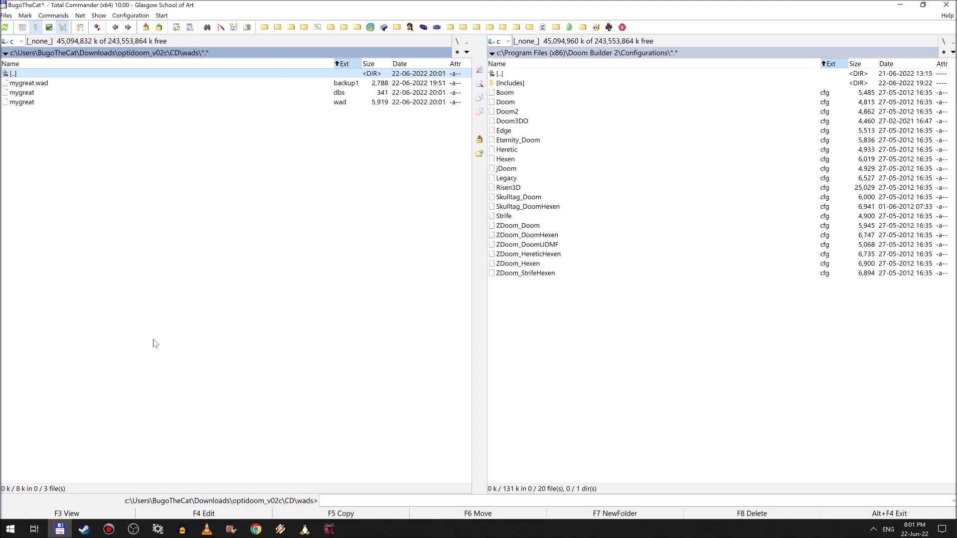
# - Check the mygreat.wad file in the wads folder and go up two levels to the optidoom_v02c folder
pyautogui.press('Down')
pyautogui.press('Down')
pyautogui.press('Down')
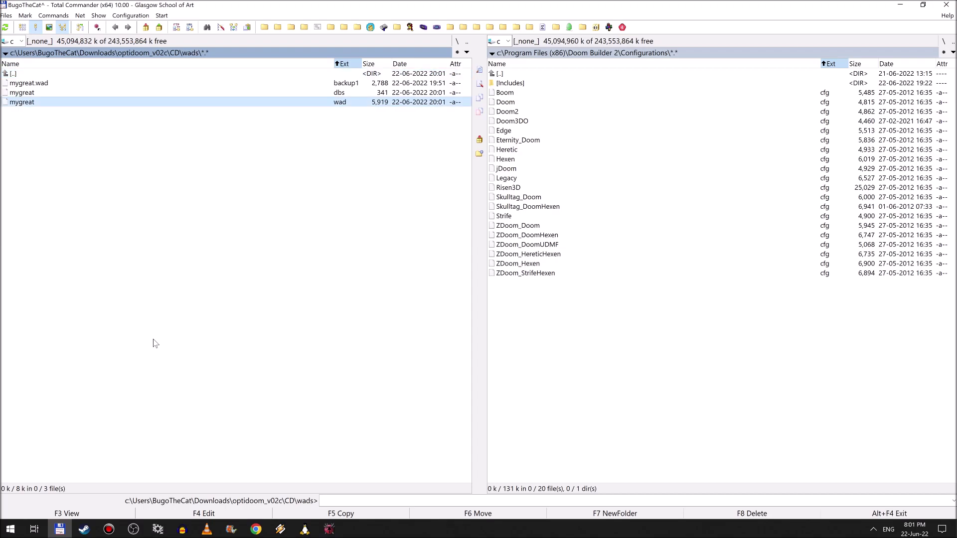
pyautogui.press('Home')
pyautogui.press('Return')
pyautogui.press('Home')
pyautogui.press('Return')
# - View makeOptidoomFromCD.bat and run it to rebuild the optidoom ISO from the CD folder
pyautogui.press('Down')
pyautogui.press('Down')
pyautogui.press('Down')
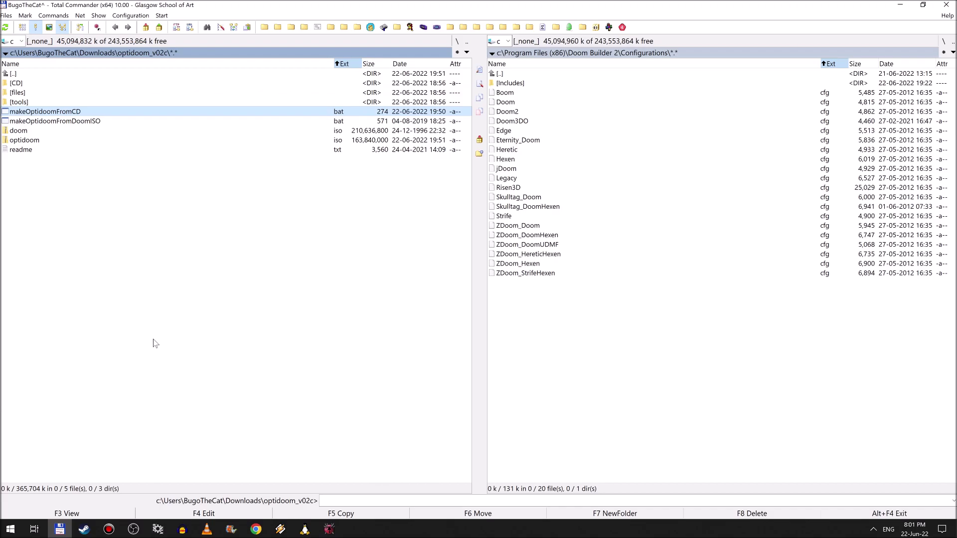
pyautogui.press('F3')
pyautogui.press('Escape')
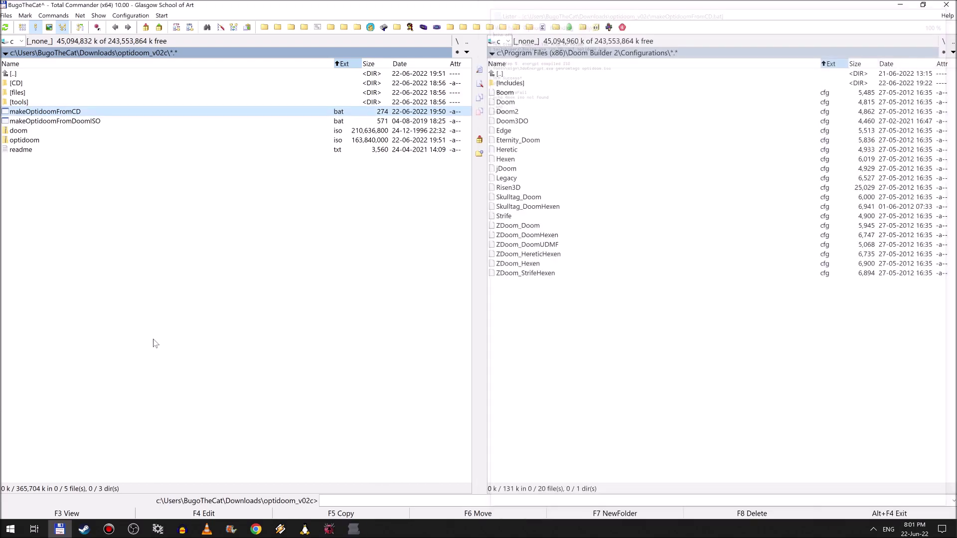
pyautogui.press('Return')
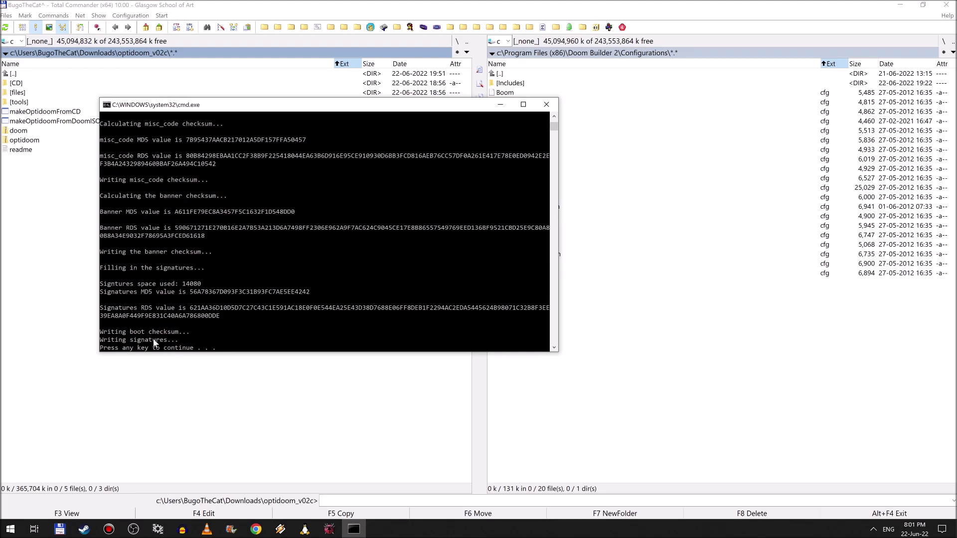
pyautogui.press('Return')
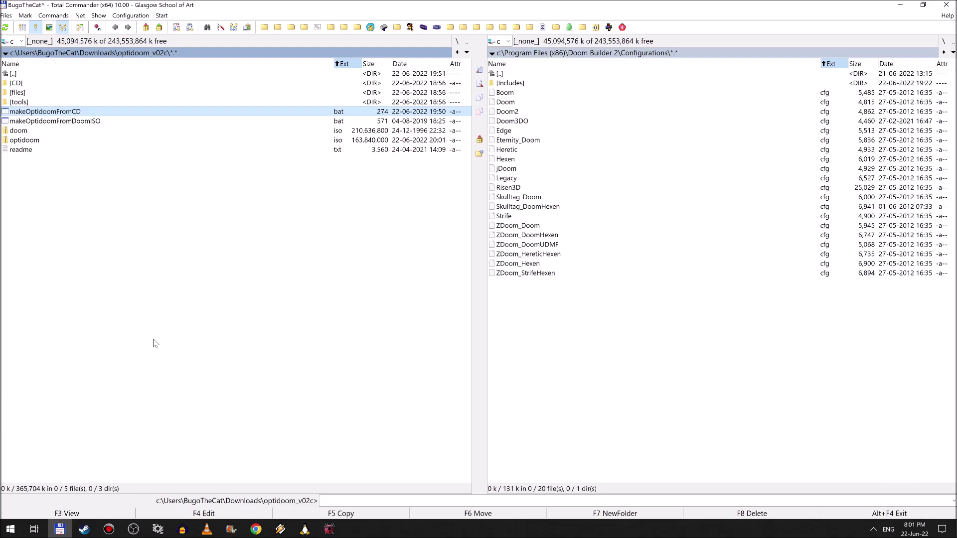
# - Switch to the 4DO emulator, boot the rebuilt optidoom ISO and start level 1 on Hurt me plenty
pyautogui.click(622, 27)
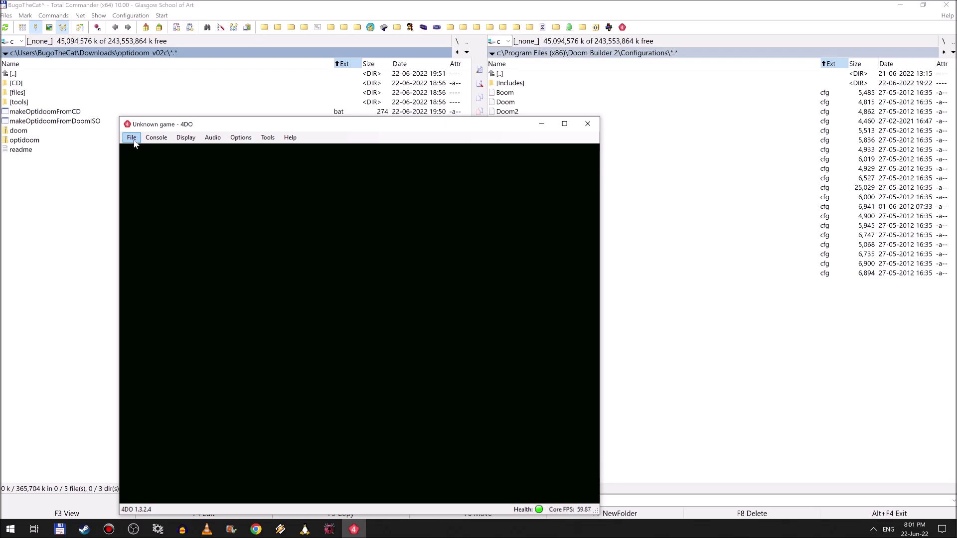
pyautogui.moveTo(209, 129); pyautogui.dragTo(189, 93)
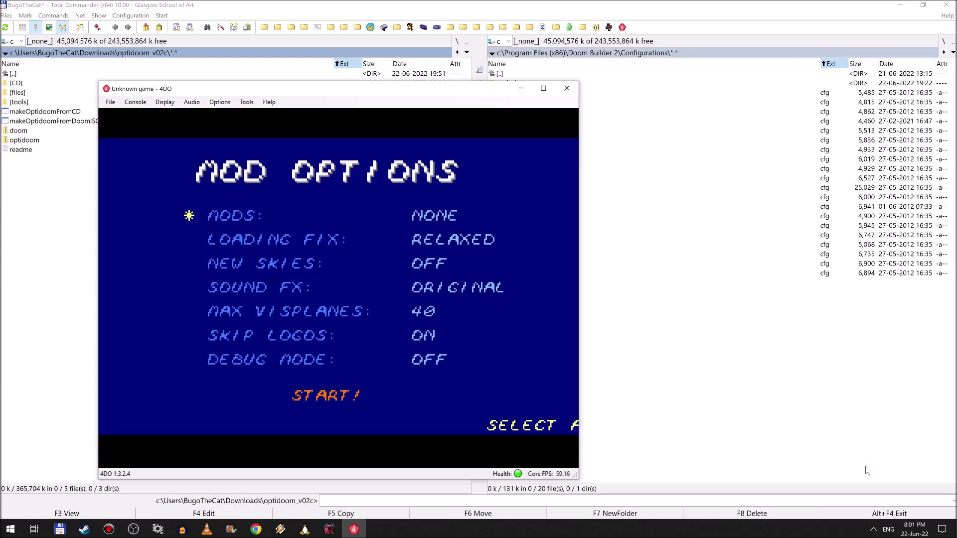
pyautogui.press('Right')
pyautogui.press('Return')
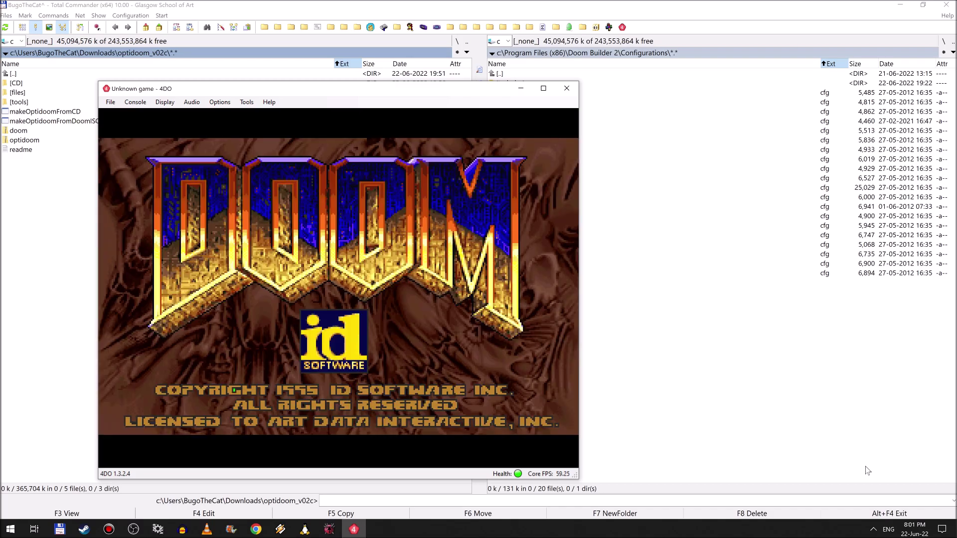
pyautogui.press('Return')
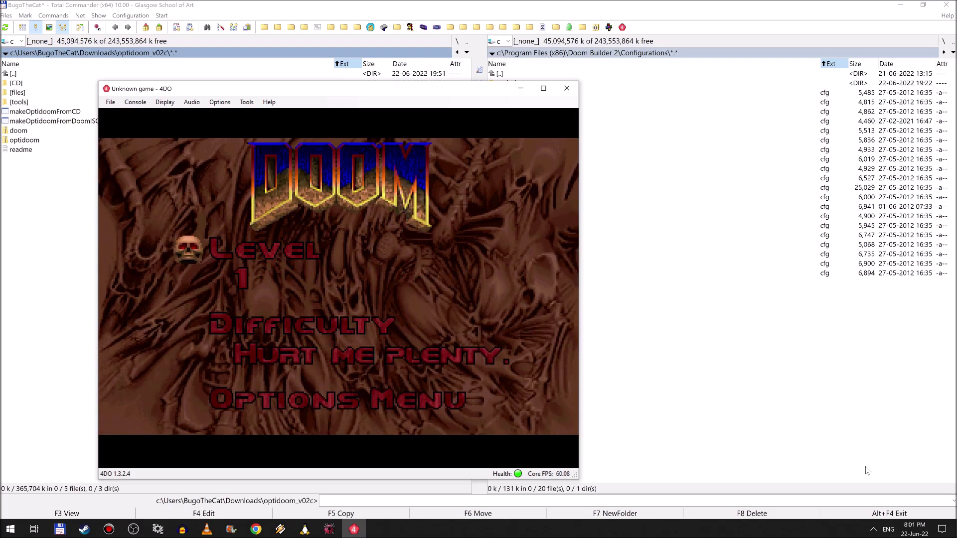
pyautogui.press('Return')
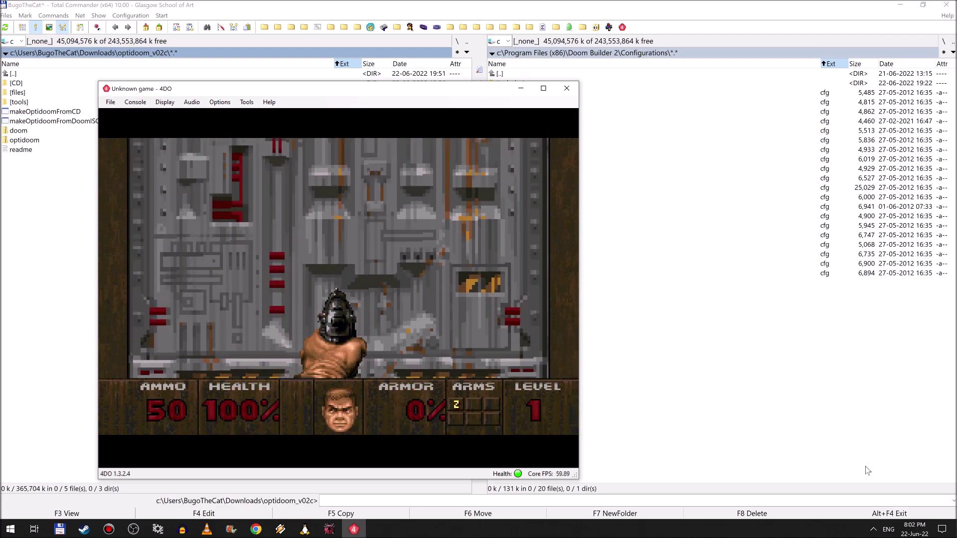
# - Walk through the test level to the side room's door and open it
pyautogui.press('Up')
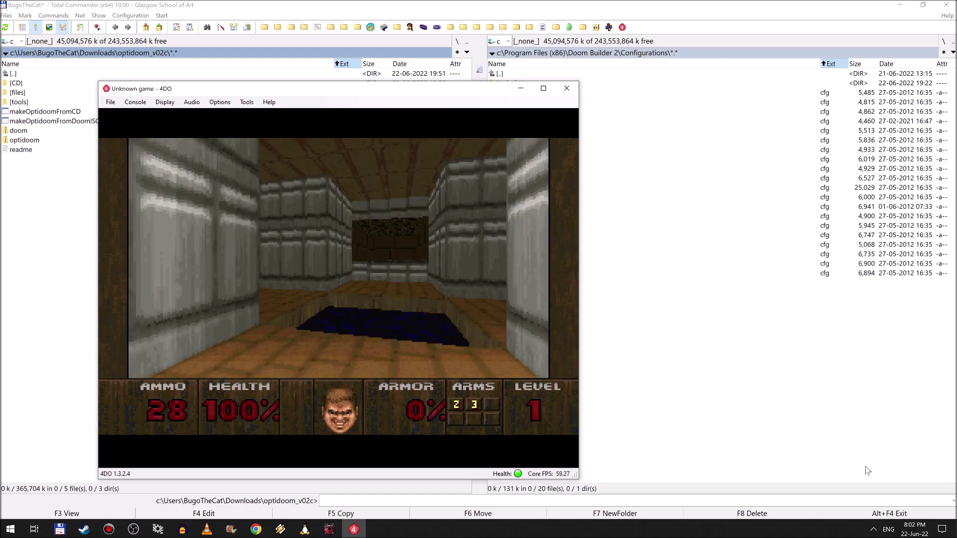
pyautogui.press('Right')
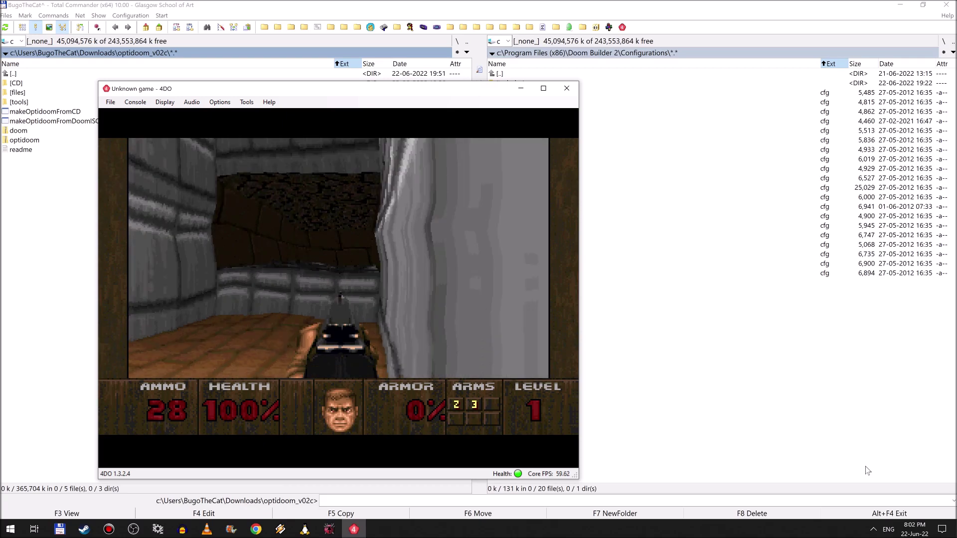
pyautogui.press('Right')
pyautogui.press('Up')
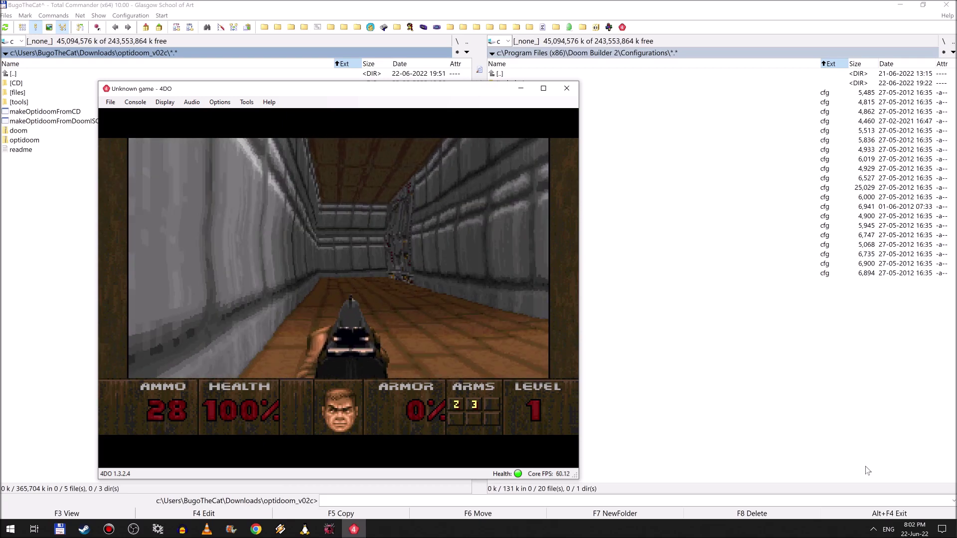
pyautogui.press('Up')
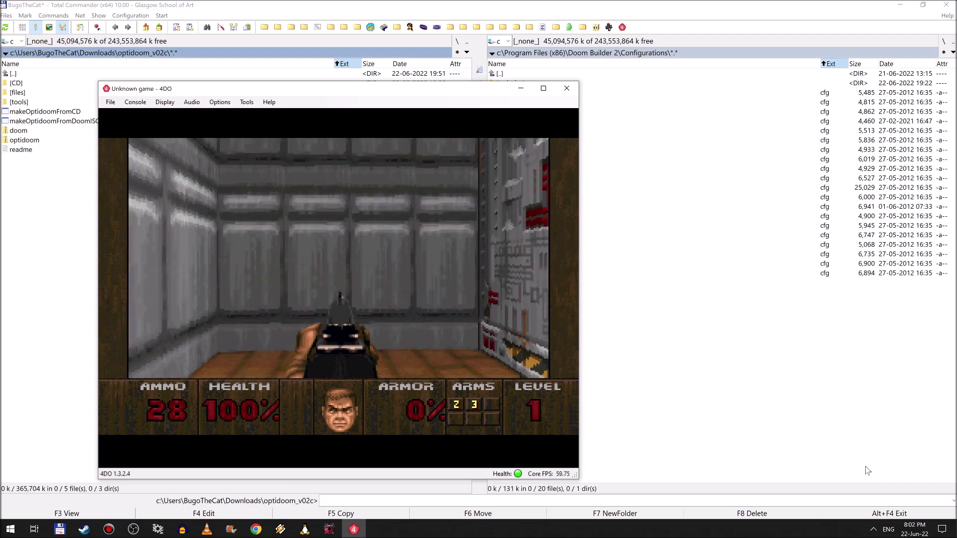
pyautogui.press('Right')
pyautogui.press('Right')
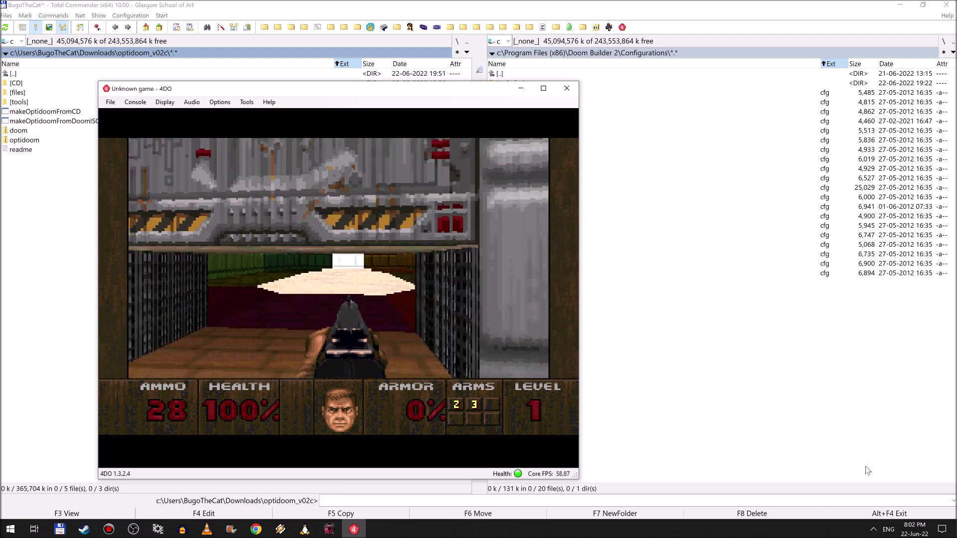
# - Enter the side room and examine the coloured lighting on its purple, green and white sectors
pyautogui.press('Up')
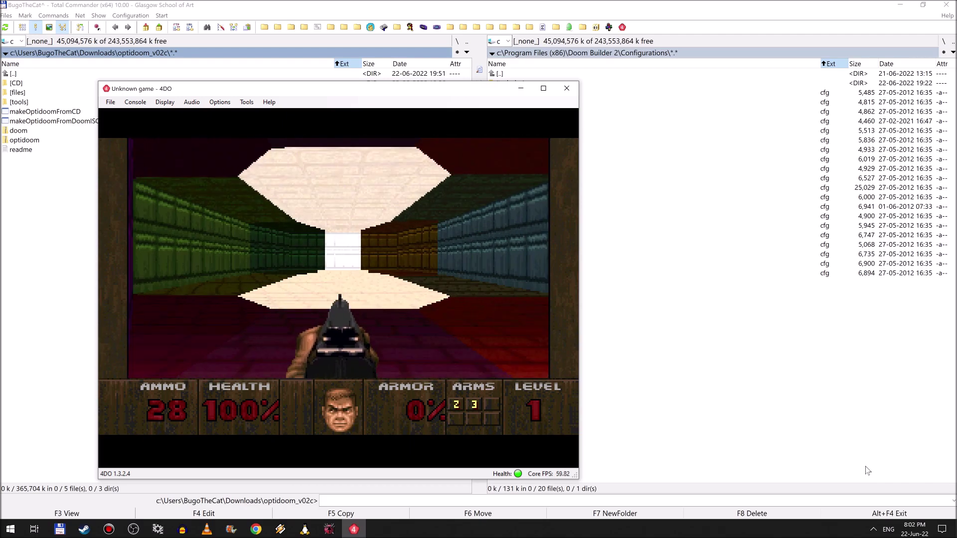
pyautogui.press('Up')
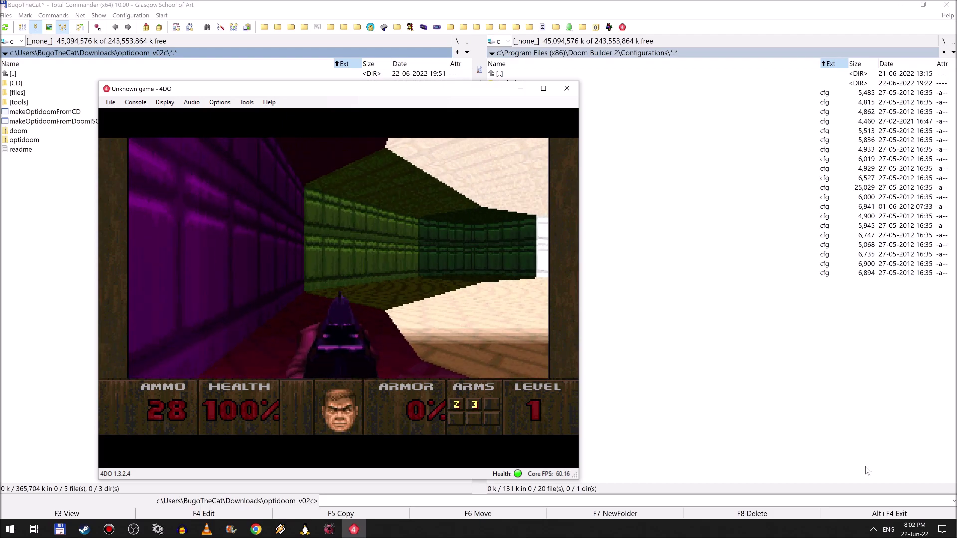
pyautogui.press('Right')
pyautogui.press('Up')
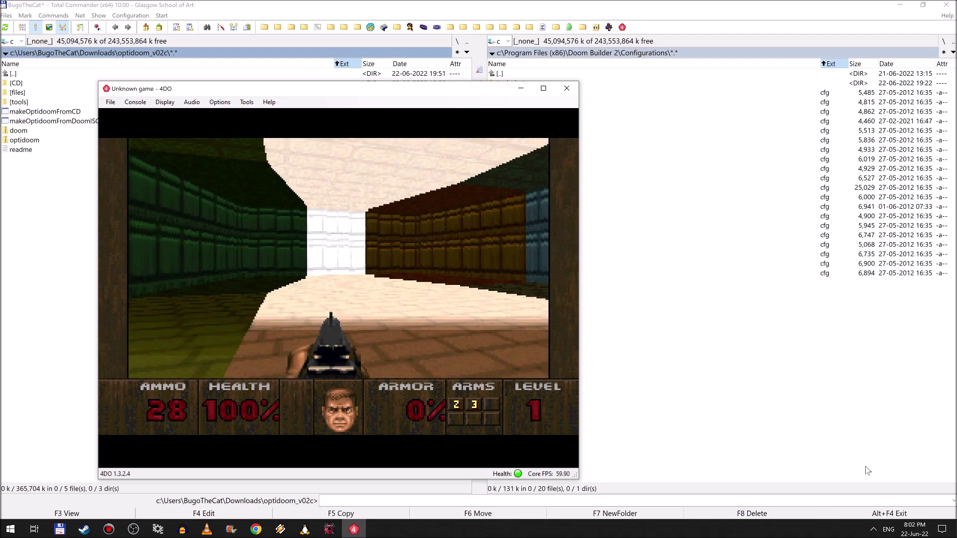
pyautogui.press('Up')
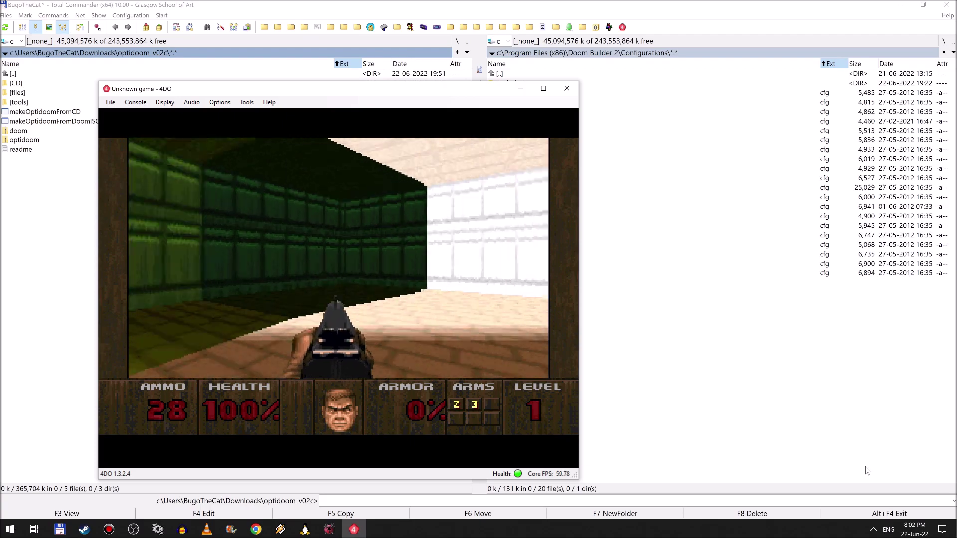
pyautogui.press('Up')
pyautogui.press('Up')
pyautogui.press('Left')
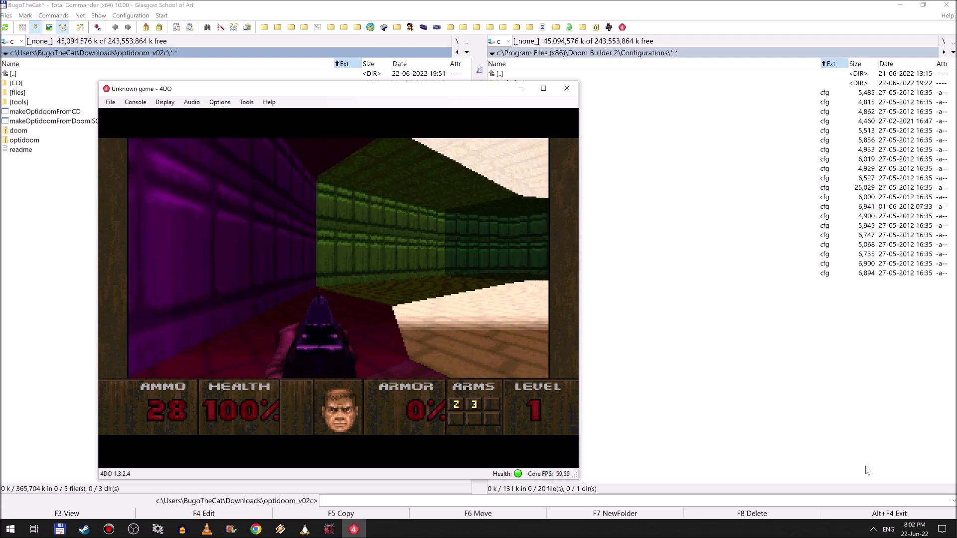
# - Walk around the ring and examine the lighting of the green, orange, blue and red sectors
pyautogui.press('Right')
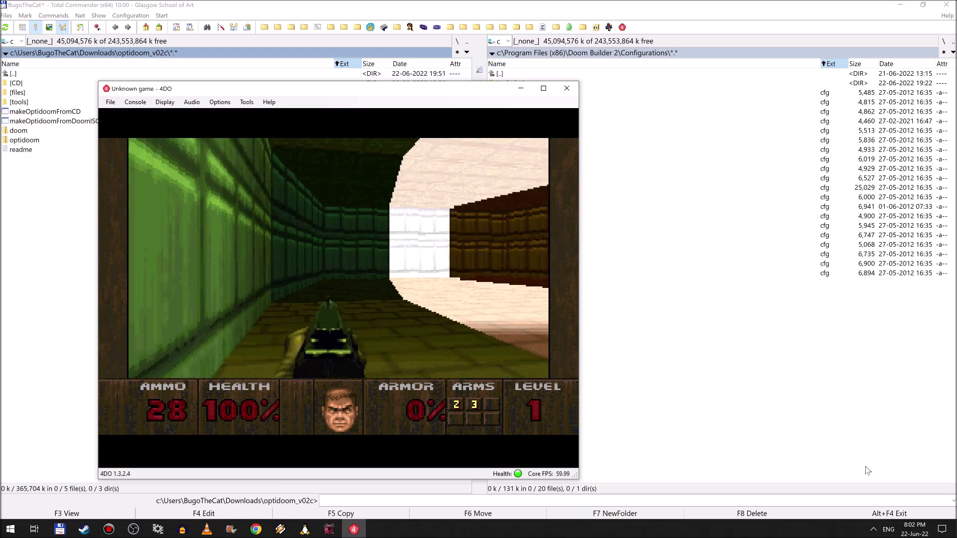
pyautogui.press('Right')
pyautogui.press('Right')
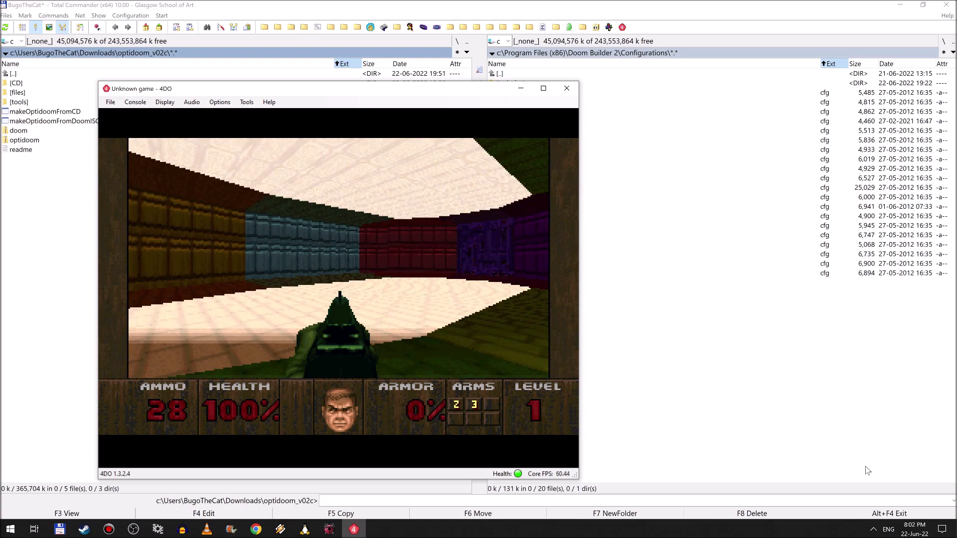
pyautogui.press('Left')
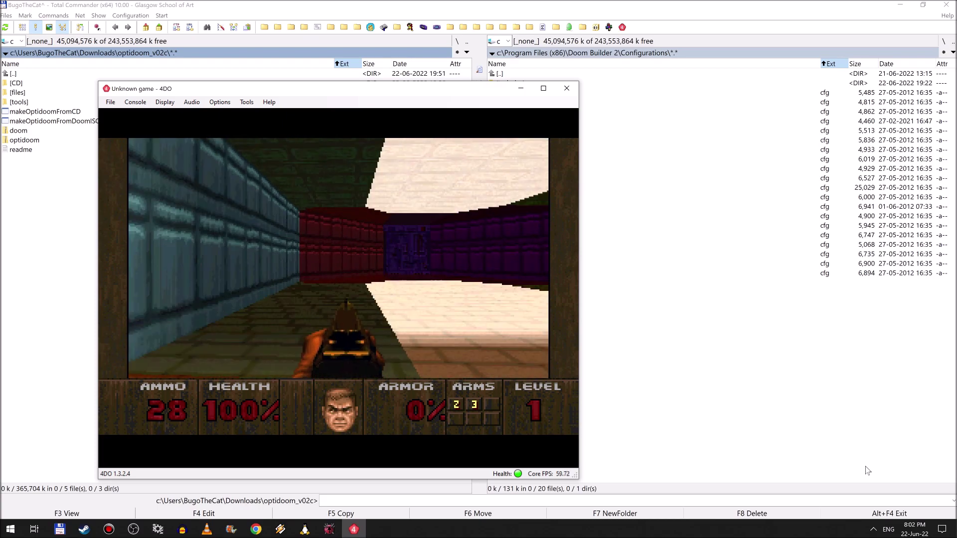
pyautogui.press('Down')
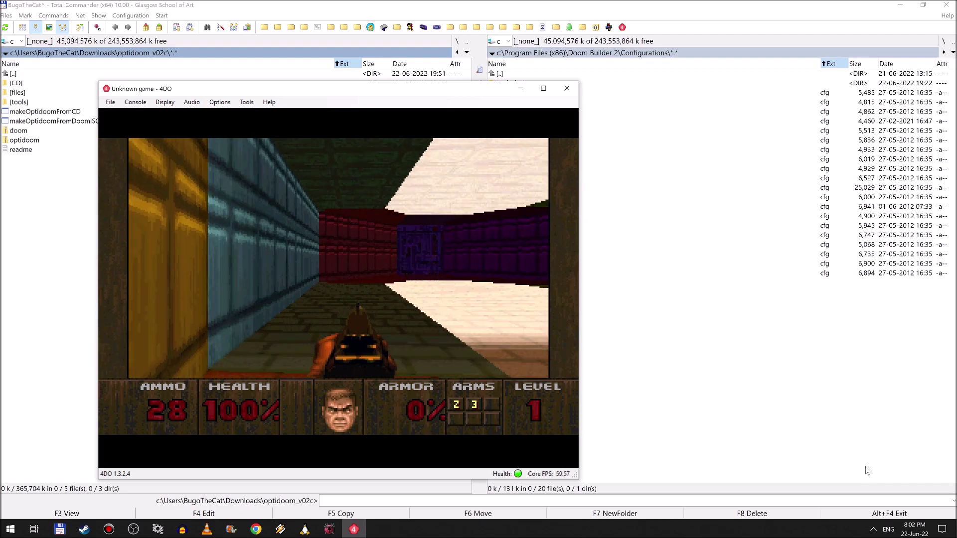
pyautogui.press('Up')
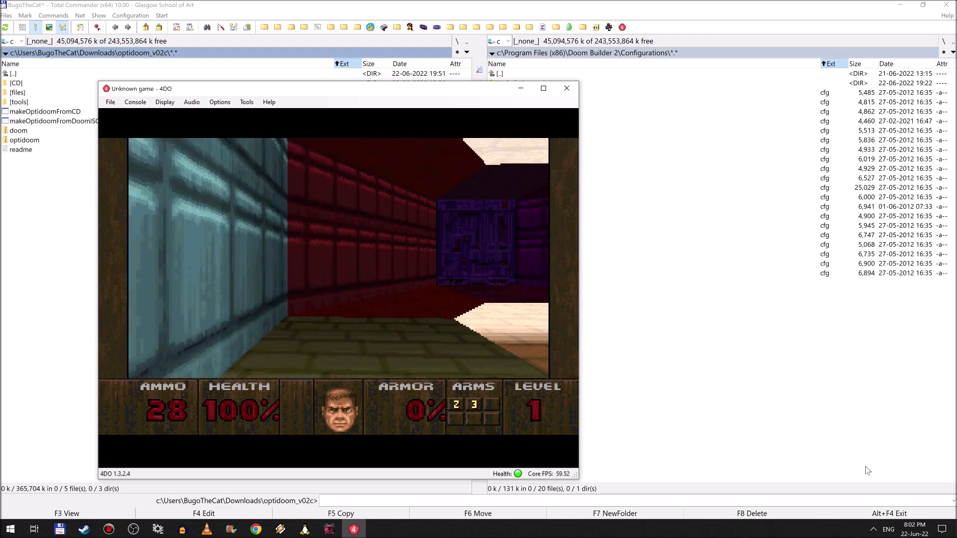
pyautogui.press('Right')
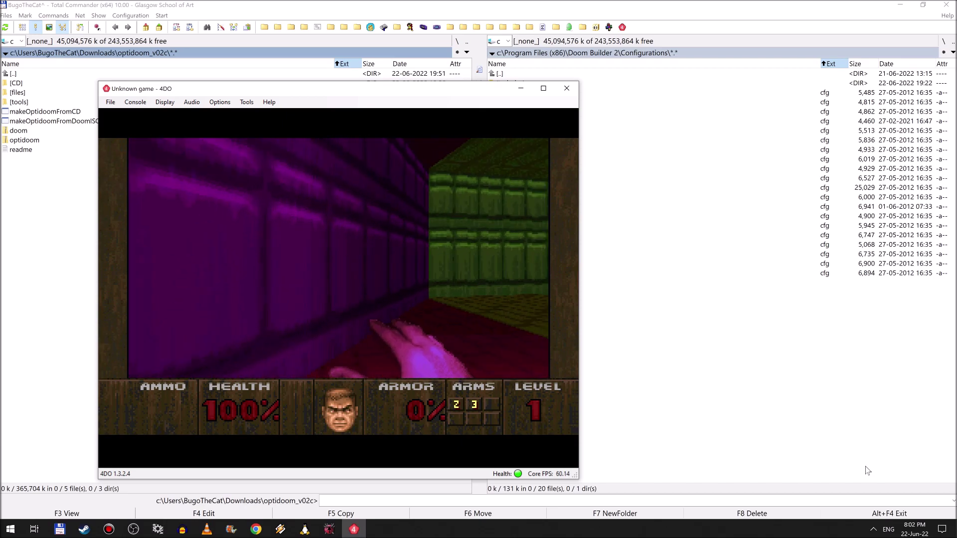
# - Look around the ring with bare fists to examine how each sector's colour tints the hand
pyautogui.press('Right')
pyautogui.press('Left')
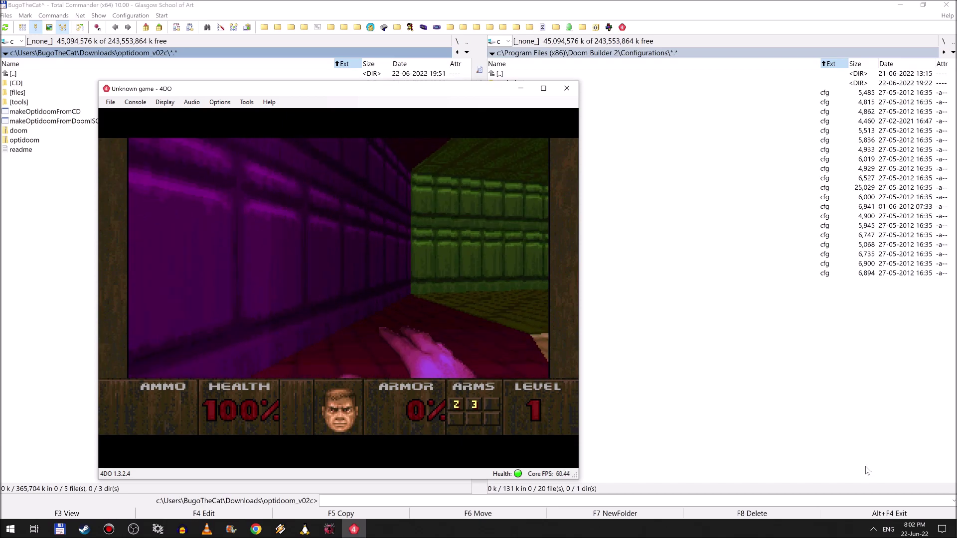
pyautogui.press('Left')
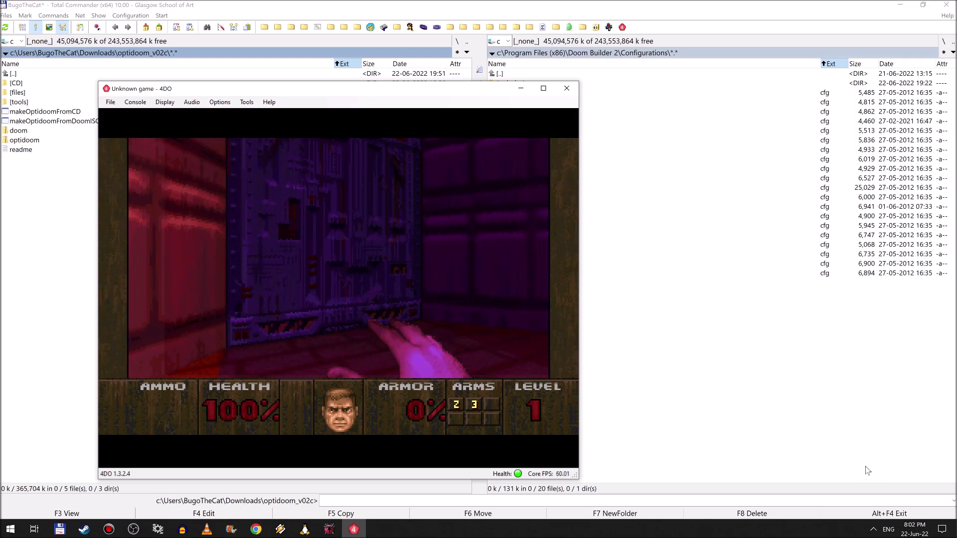
pyautogui.press('Right')
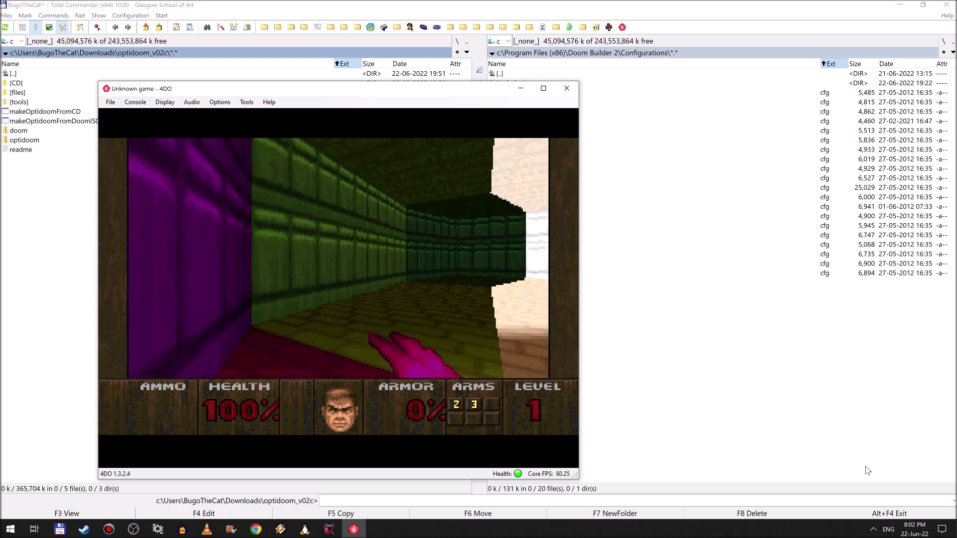
pyautogui.press('Right')
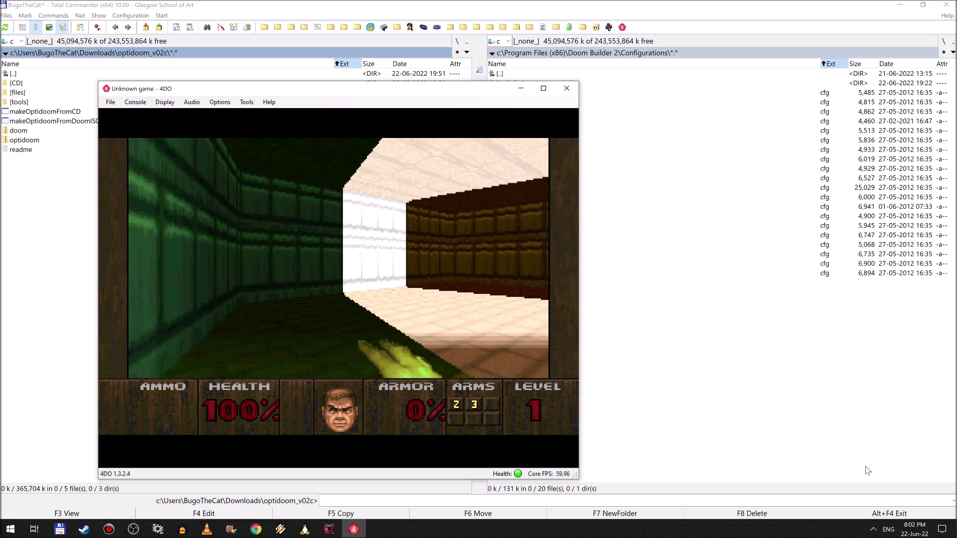
pyautogui.press('Right')
pyautogui.press('Right')
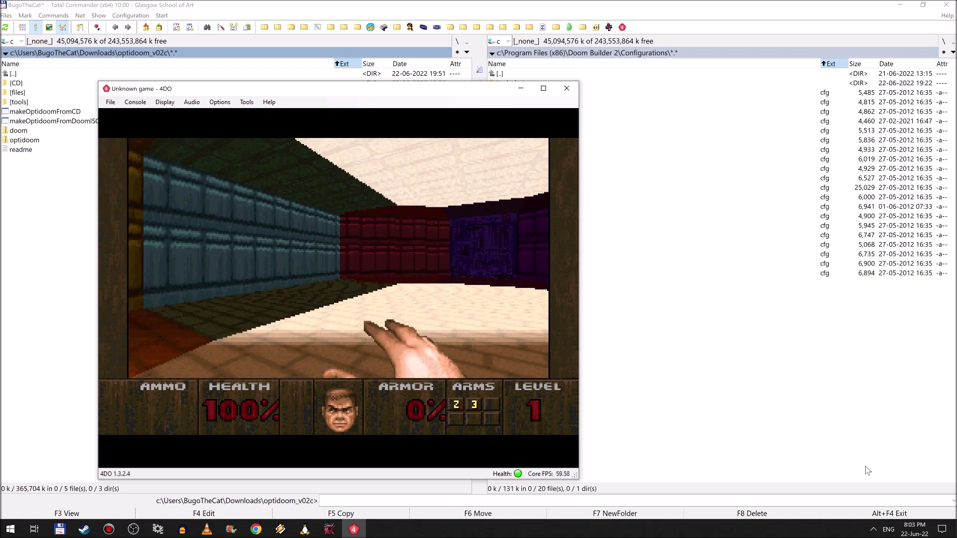
# - Switch to weapon 2 and then weapon 3, and examine the ring's sectors again from the entrance and inside
pyautogui.press('2')
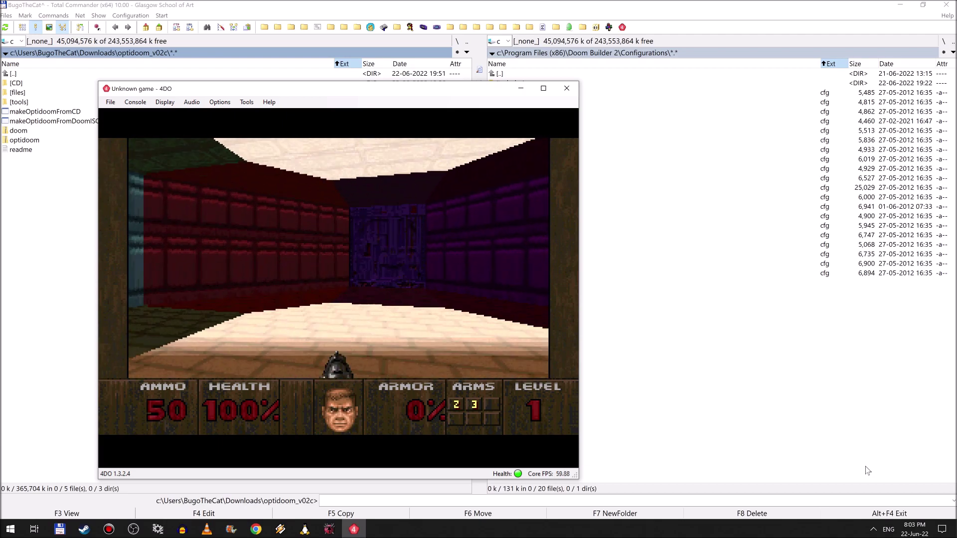
pyautogui.press('3')
pyautogui.press('Left')
pyautogui.press('Left')
pyautogui.press('Up')
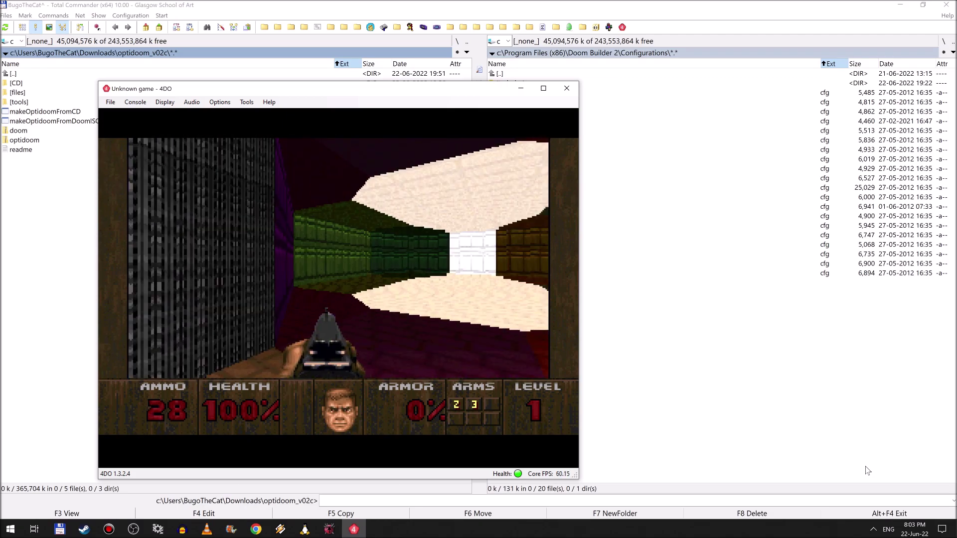
pyautogui.press('Up')
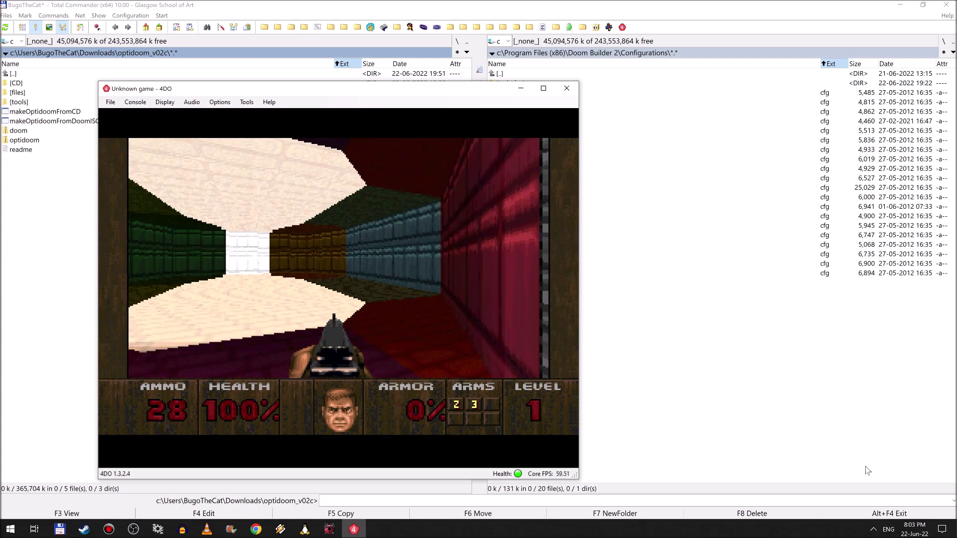
pyautogui.press('Left')
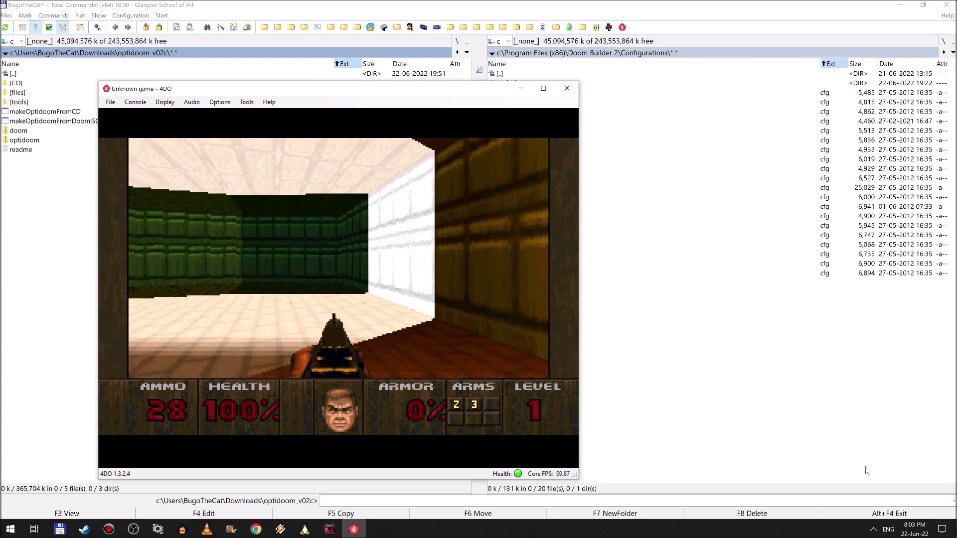
# - Take a last look through the green, red and purple sectors from the ring, and close the 4DO emulator
pyautogui.press('Left')
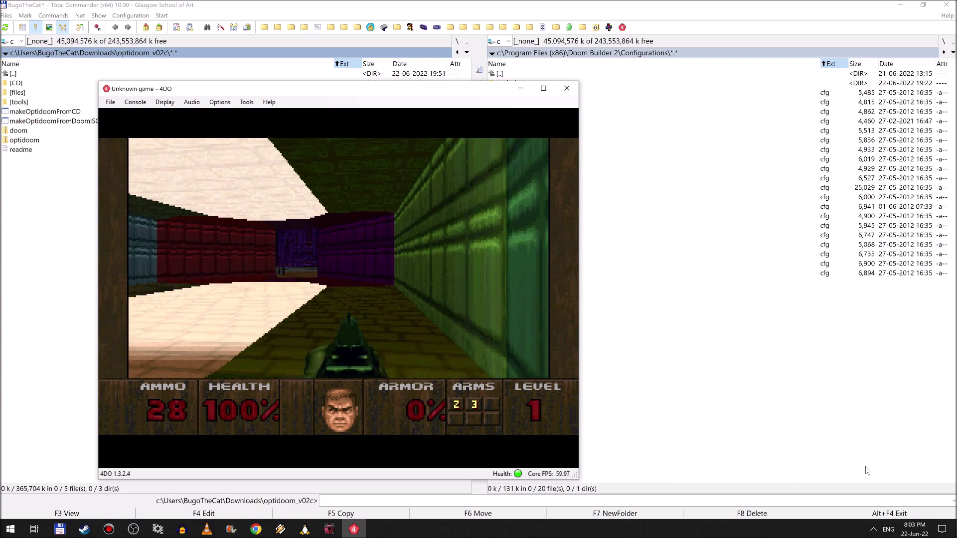
pyautogui.press('Right')
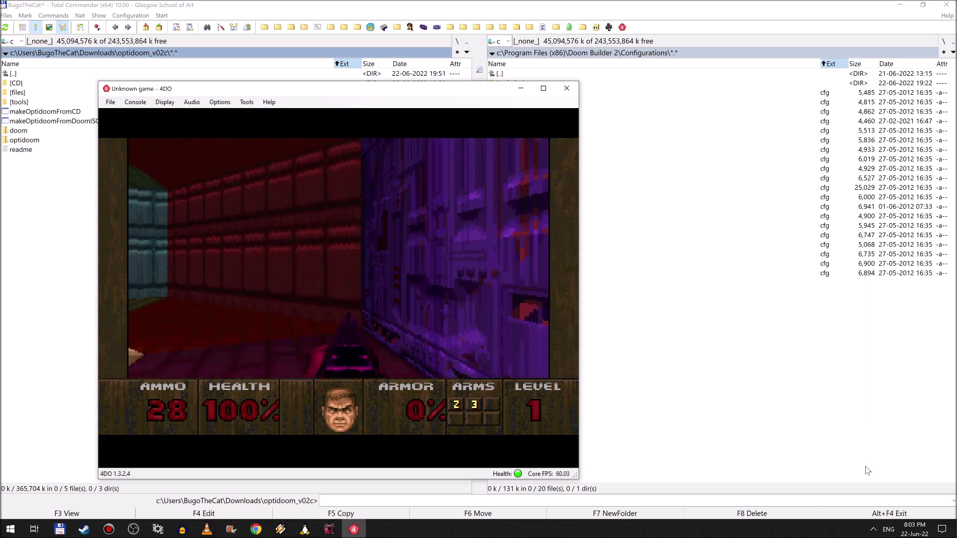
pyautogui.press('Up')
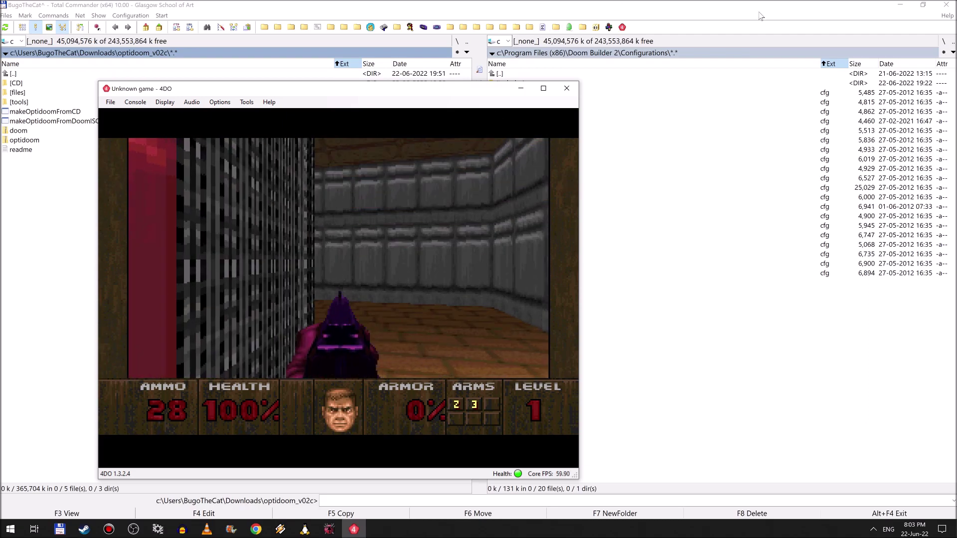
pyautogui.click(563, 92)
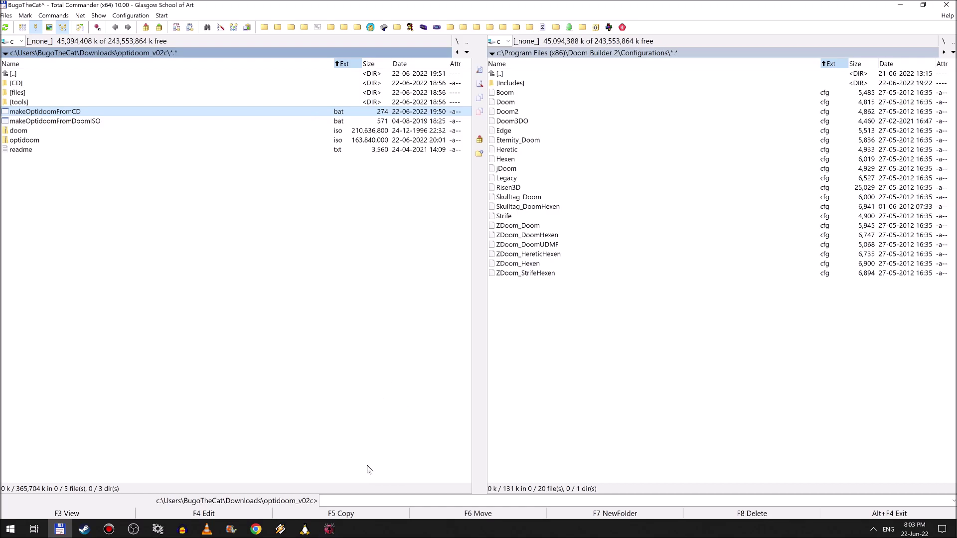
# - Switch to Doom Builder, open the central sector's properties and examine the available special effects and RGB colour codes
pyautogui.click(329, 529)
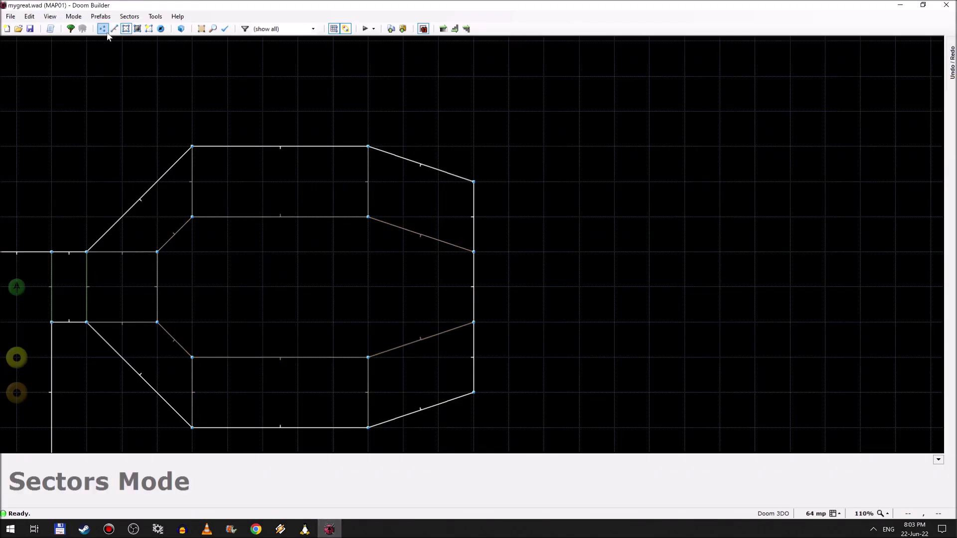
pyautogui.rightClick(293, 252)
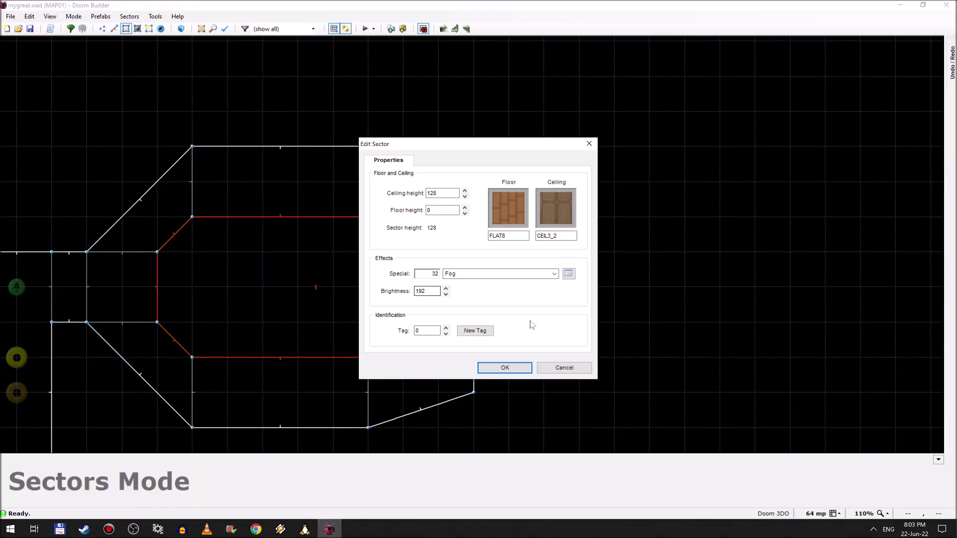
pyautogui.click(553, 274)
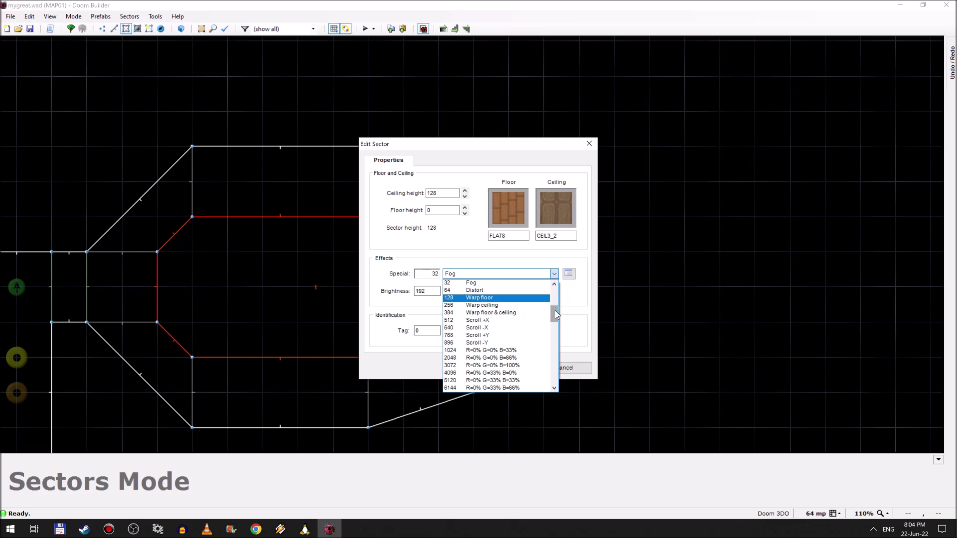
pyautogui.moveTo(554, 310); pyautogui.dragTo(557, 318)
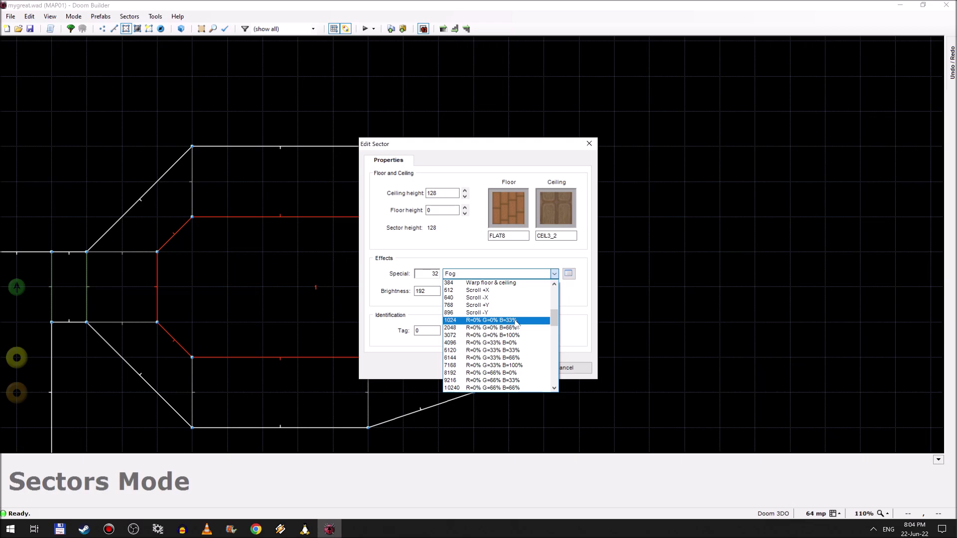
pyautogui.moveTo(555, 322); pyautogui.dragTo(555, 370)
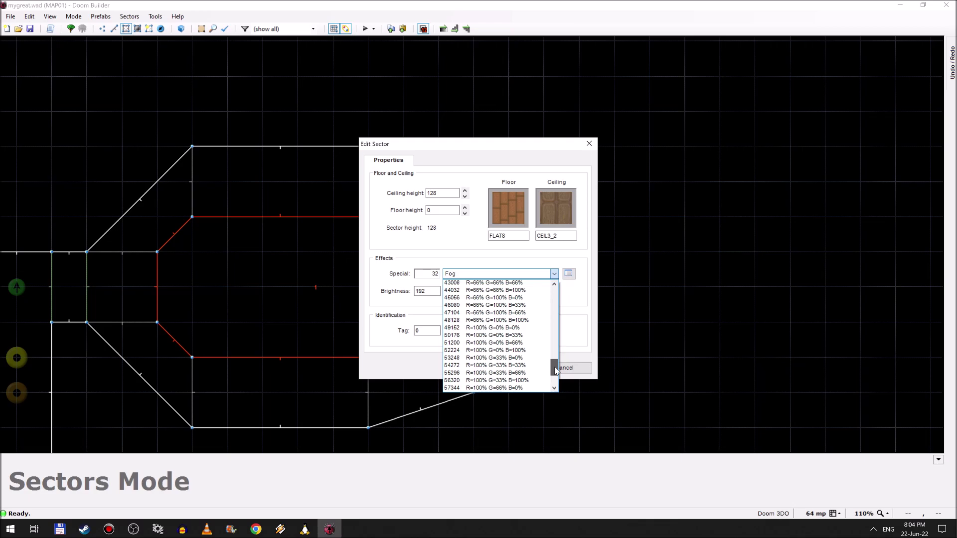
pyautogui.moveTo(556, 370); pyautogui.dragTo(556, 347)
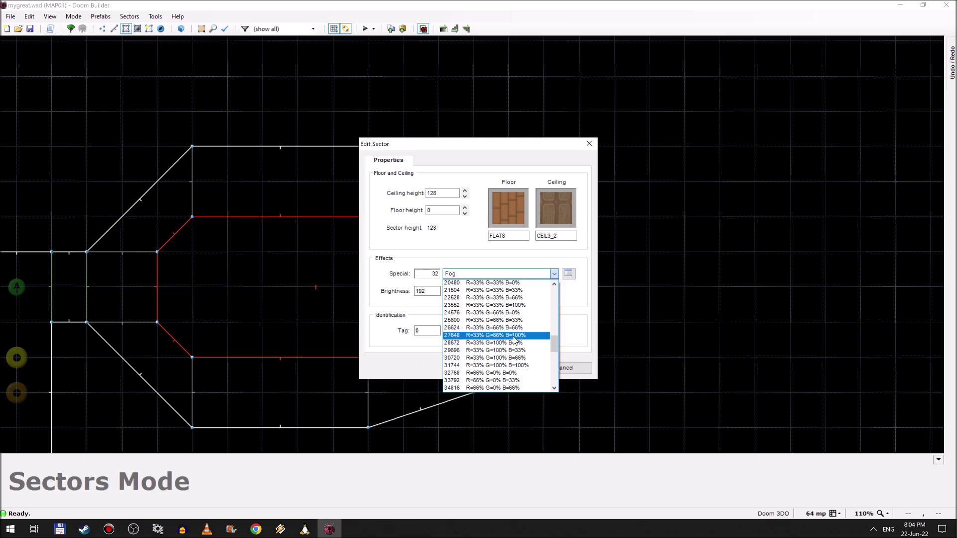
# - Open the Calculator and enter 27468 as the base colour value for a combined sector special
pyautogui.press('super')
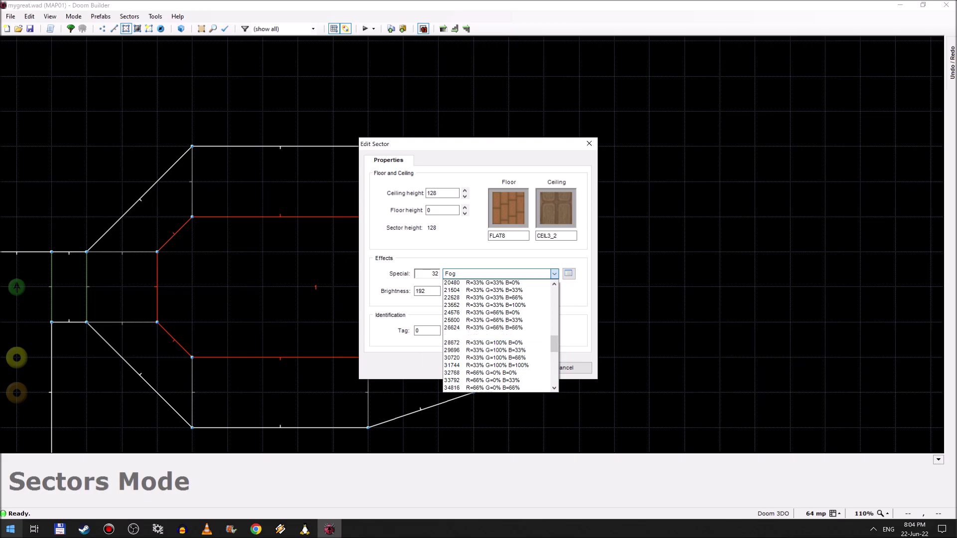
pyautogui.write('ca')
pyautogui.press('Return')
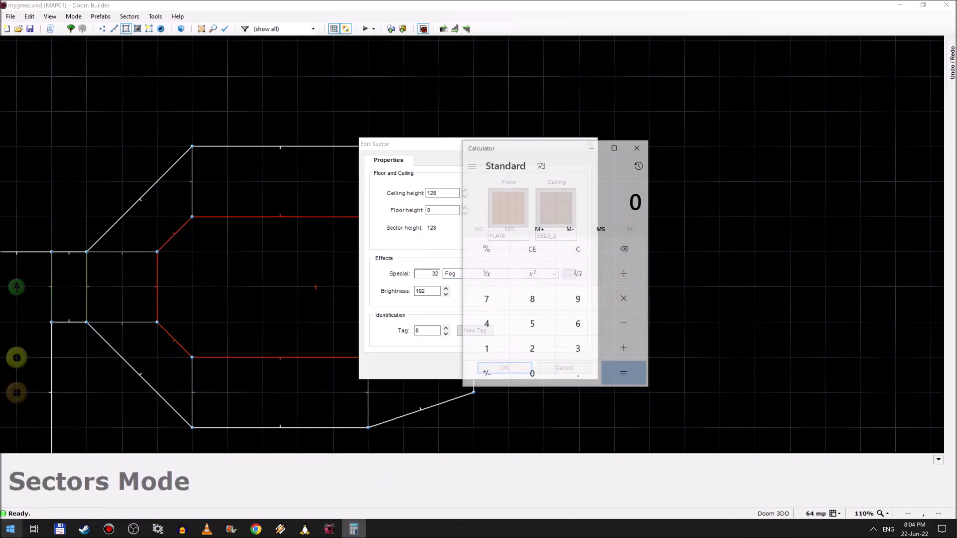
pyautogui.write('27')
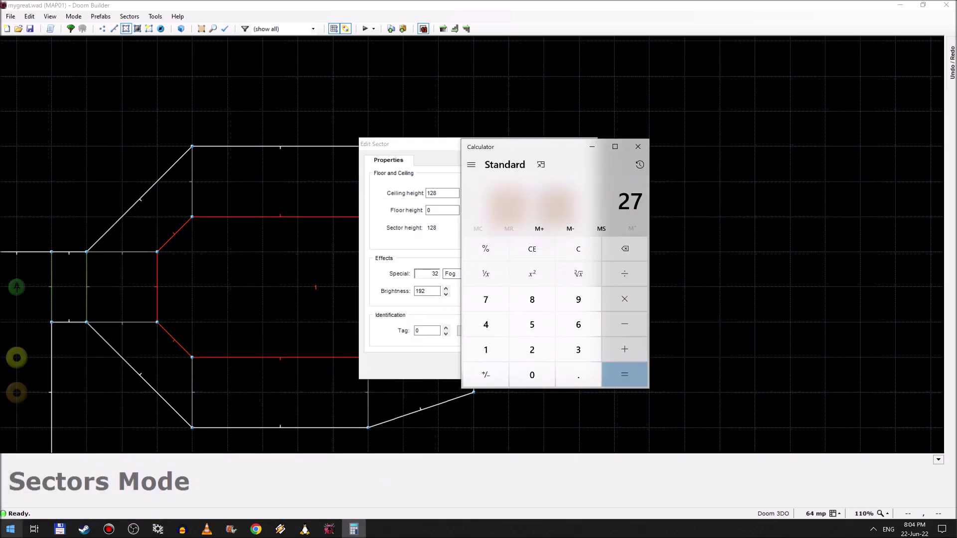
pyautogui.write(',468')
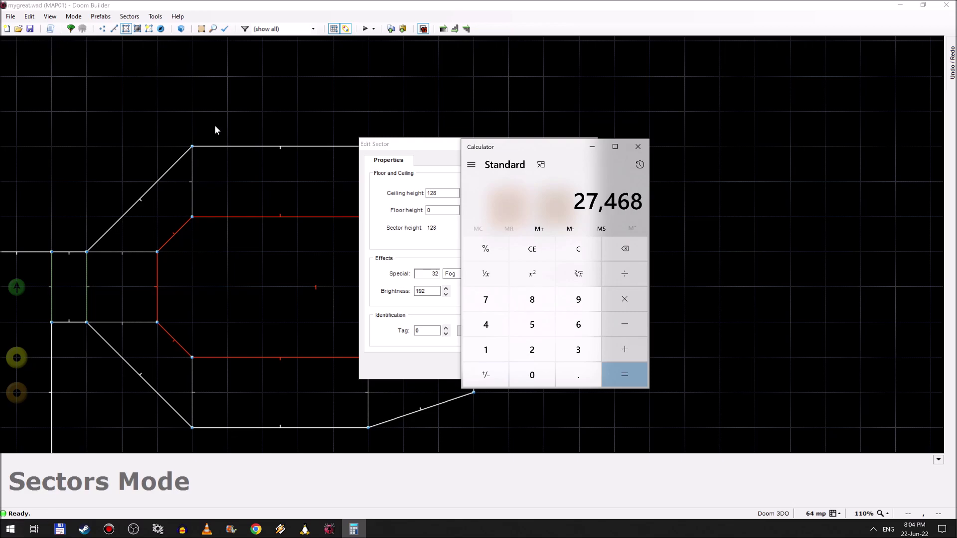
# - Add 32, 64 and 128 to the base value in the Calculator, and set the central sector's special to 27692
pyautogui.moveTo(438, 146); pyautogui.dragTo(177, 144)
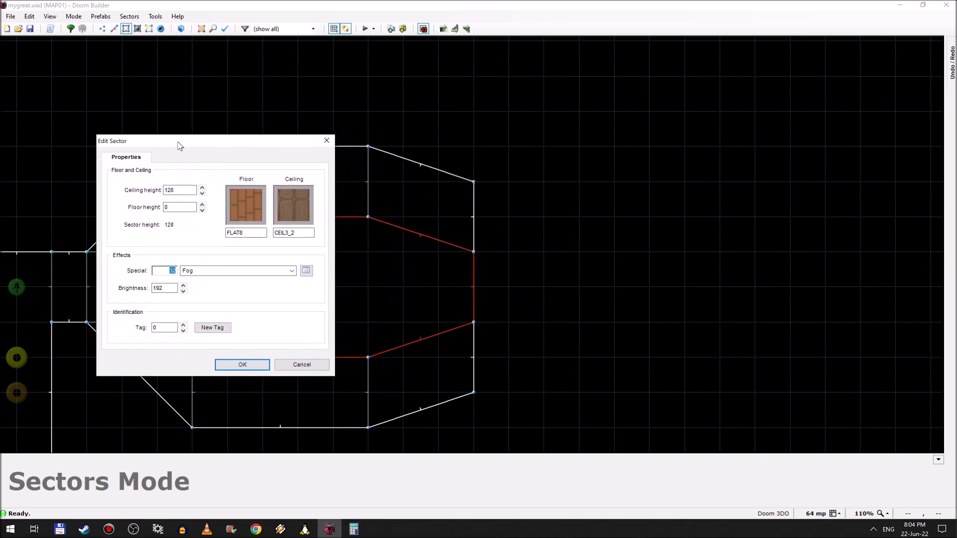
pyautogui.click(292, 270)
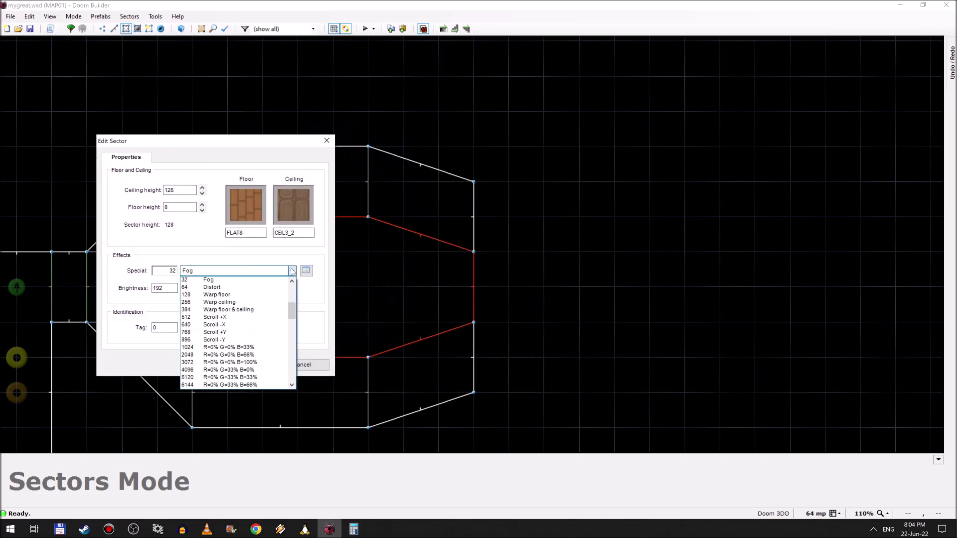
pyautogui.click(292, 270)
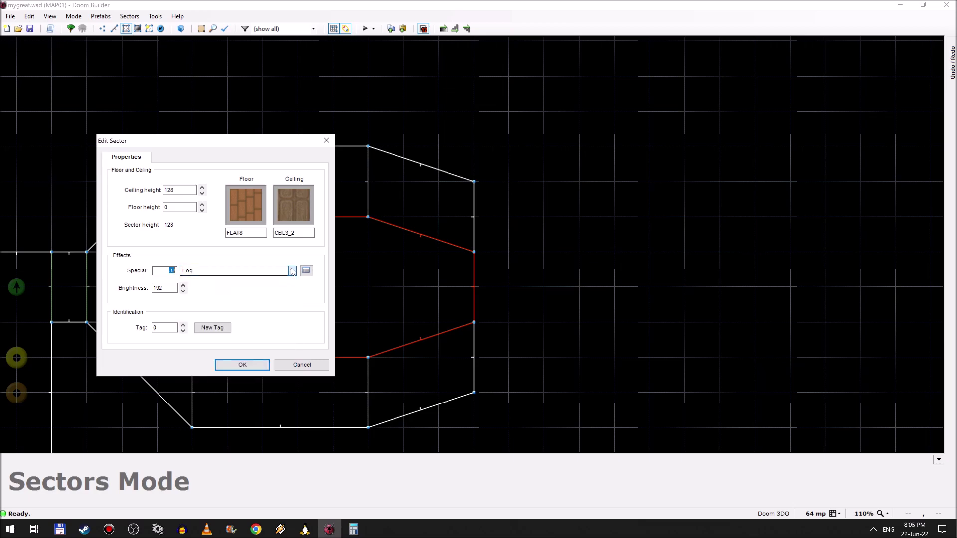
pyautogui.hotkey('alt', 'Tab')
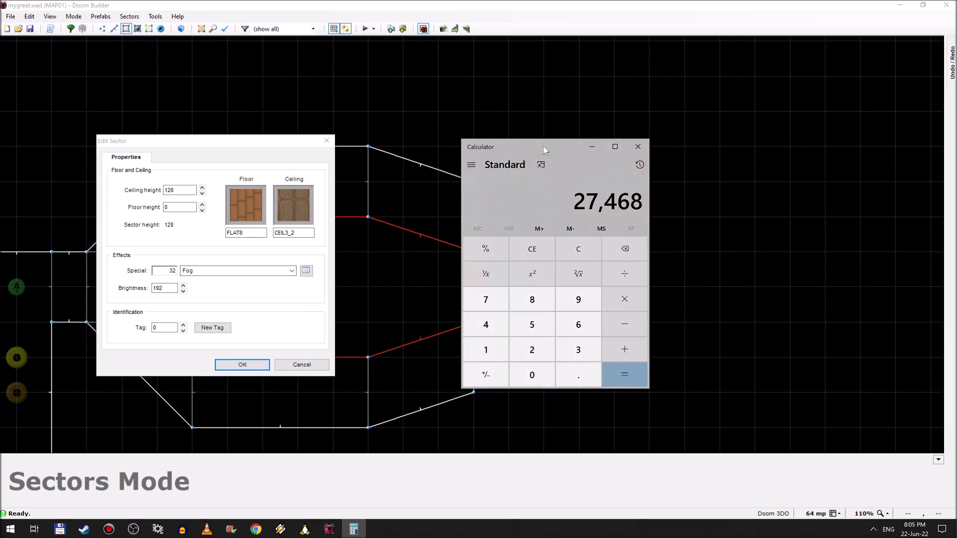
pyautogui.write('+32+64')
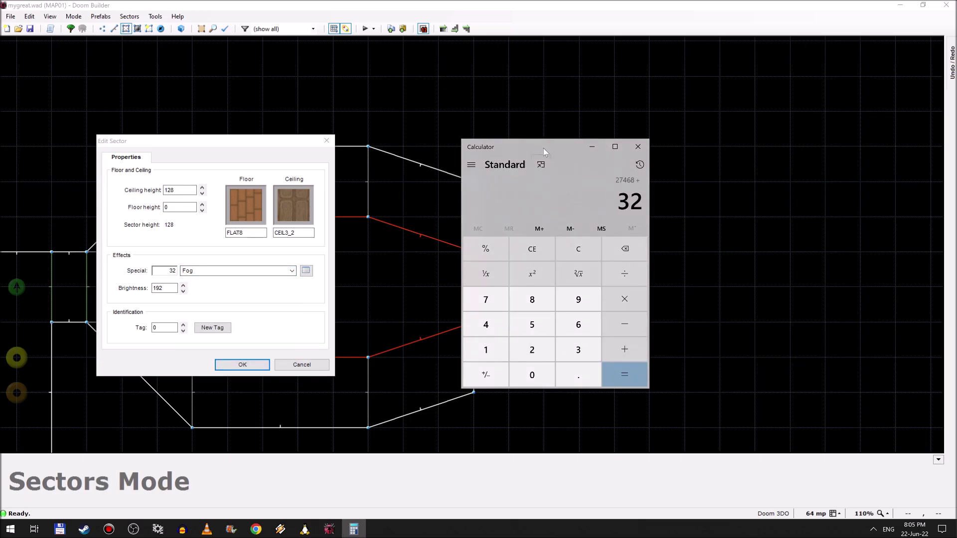
pyautogui.write('+128+')
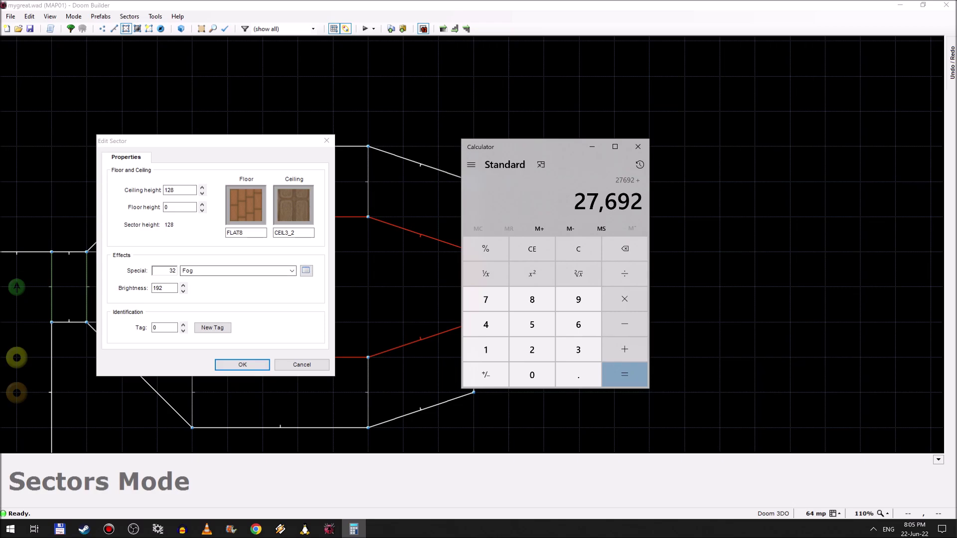
pyautogui.hotkey('alt', 'Tab')
pyautogui.write('27692')
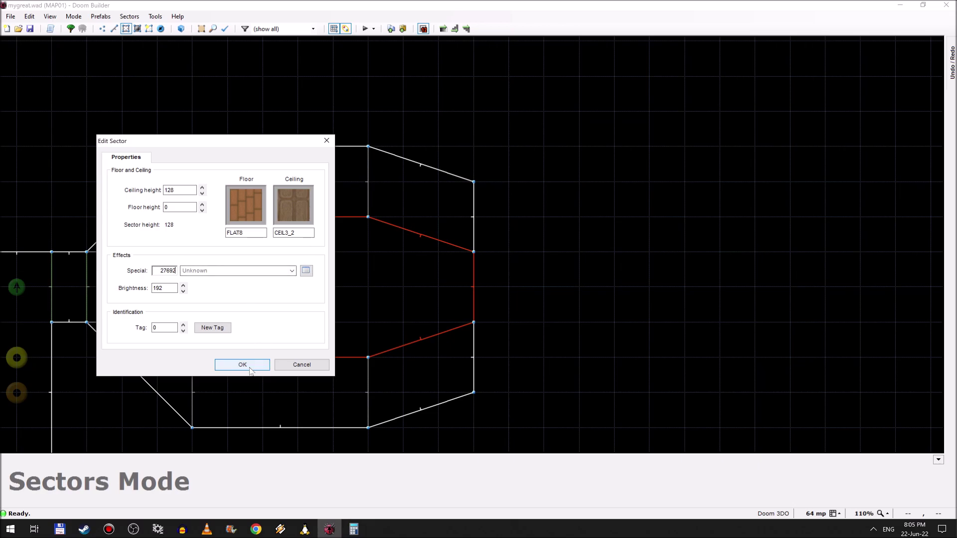
# - Review the low-numbered light and damage effects, and change the central sector's special to 27699
pyautogui.click(259, 271)
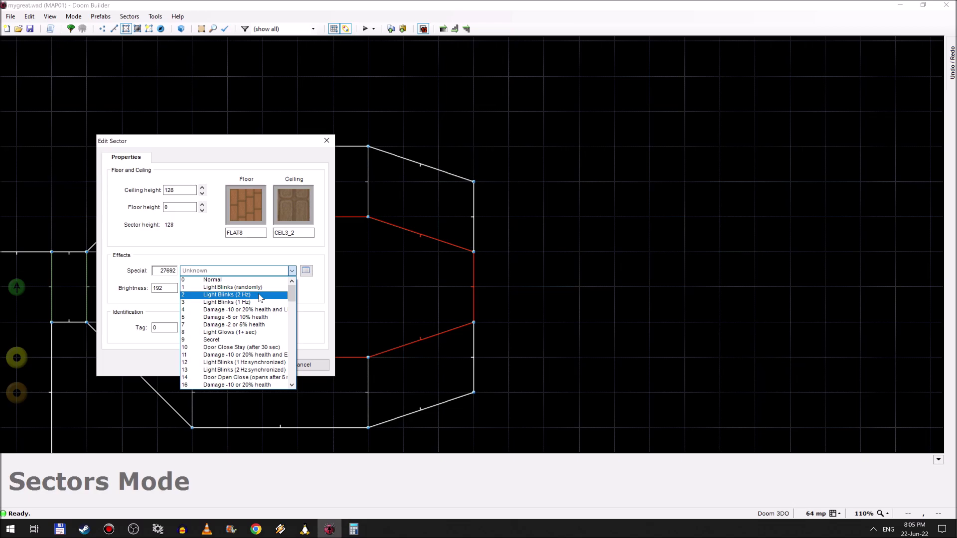
pyautogui.moveTo(293, 292)
pyautogui.mouseDown()
pyautogui.moveTo(296, 314)
pyautogui.moveTo(294, 289)
pyautogui.mouseUp()
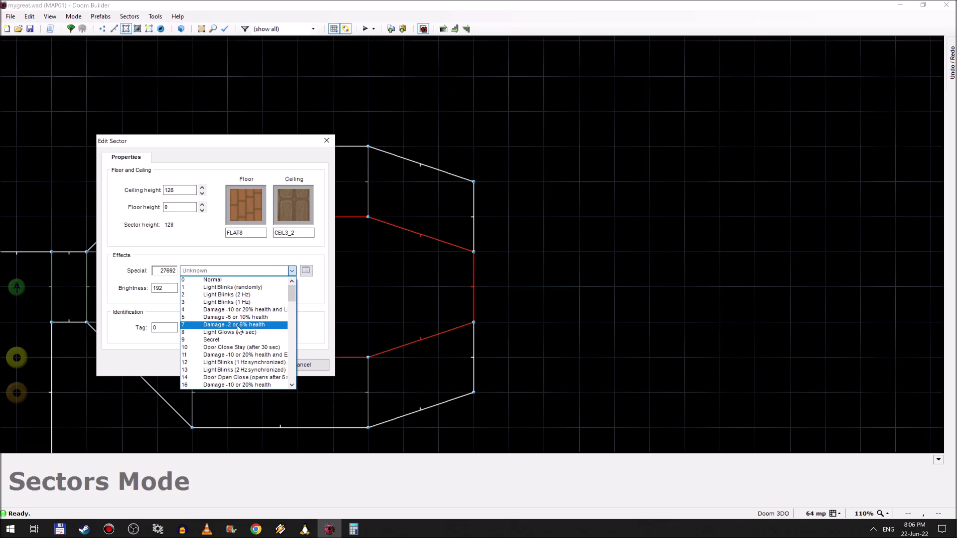
pyautogui.click(169, 274)
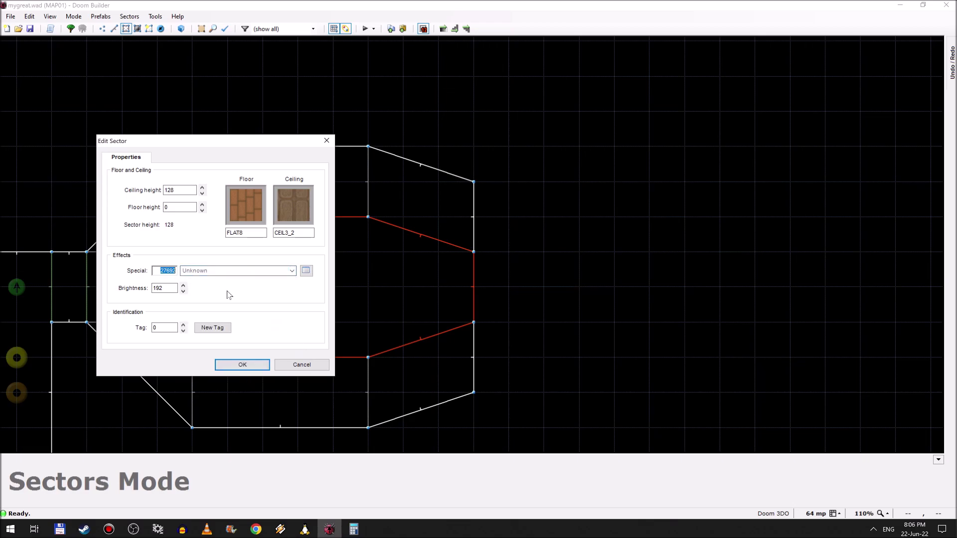
pyautogui.press('Home')
pyautogui.press('Right')
pyautogui.press('BackSpace')
pyautogui.write('9')
# - Look up the code of the Scroll +X effect and calculate 27699 + 512 in the Calculator
pyautogui.click(291, 271)
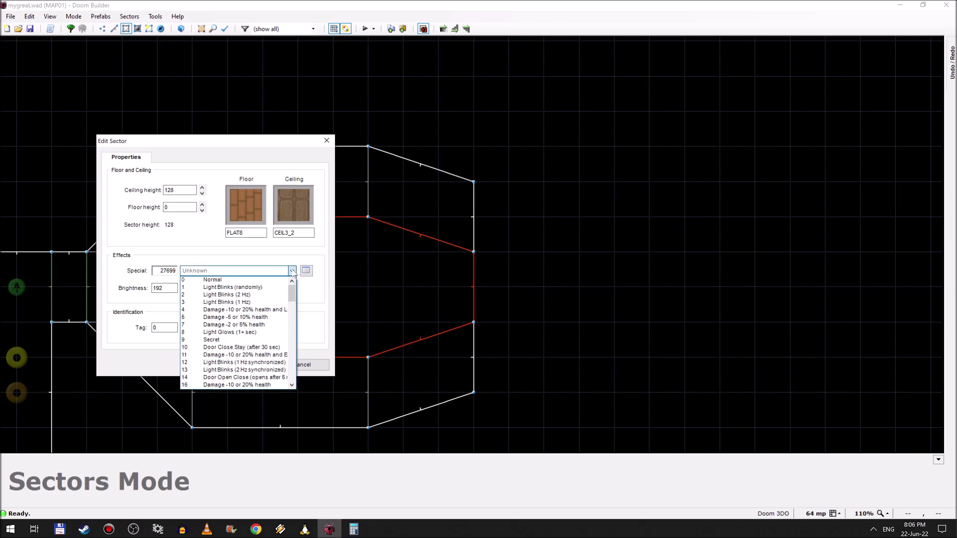
pyautogui.moveTo(292, 294); pyautogui.dragTo(292, 306)
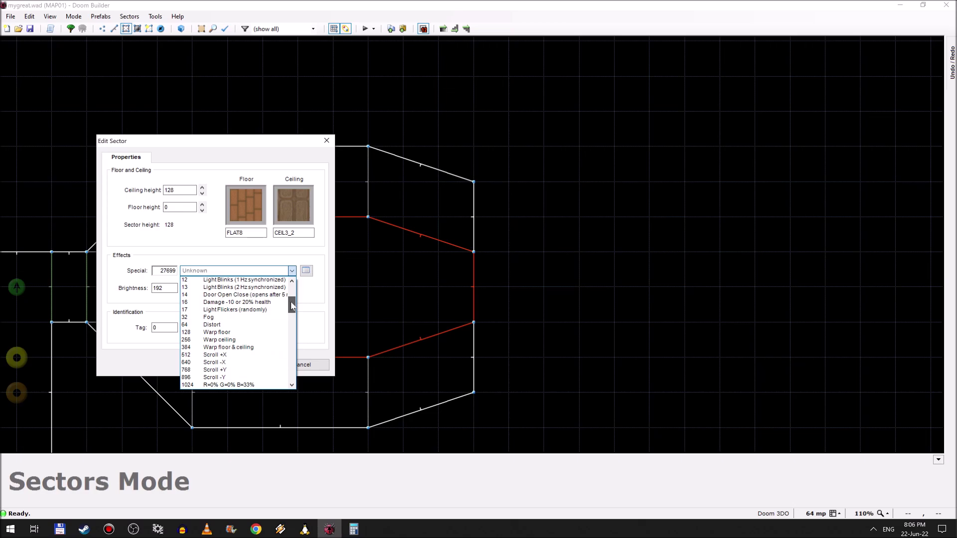
pyautogui.moveTo(293, 305); pyautogui.dragTo(292, 289)
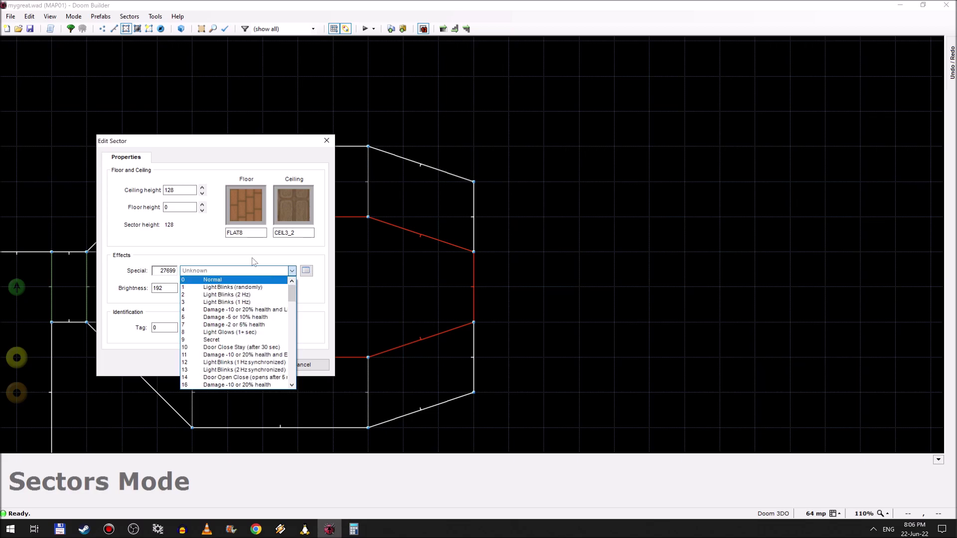
pyautogui.moveTo(292, 292); pyautogui.dragTo(296, 310)
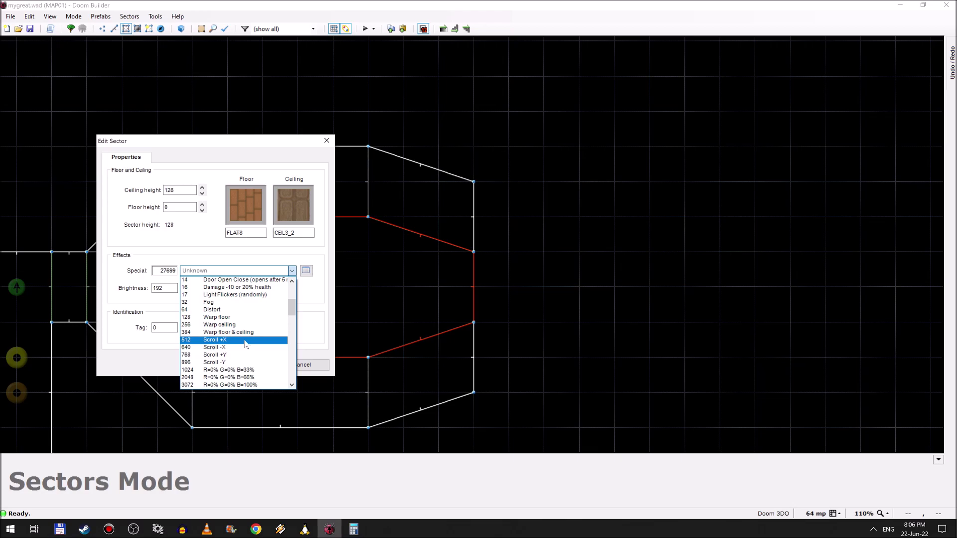
pyautogui.doubleClick(164, 271)
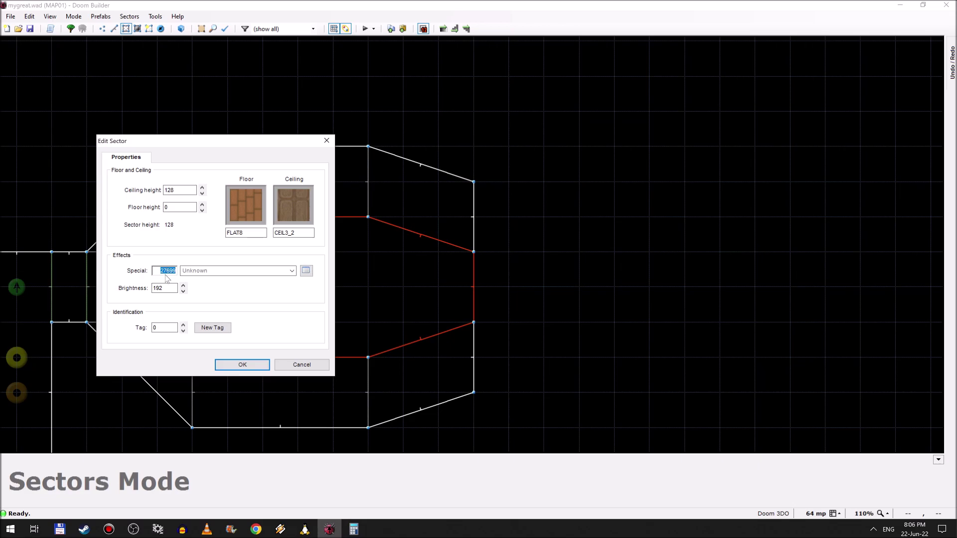
pyautogui.click(354, 529)
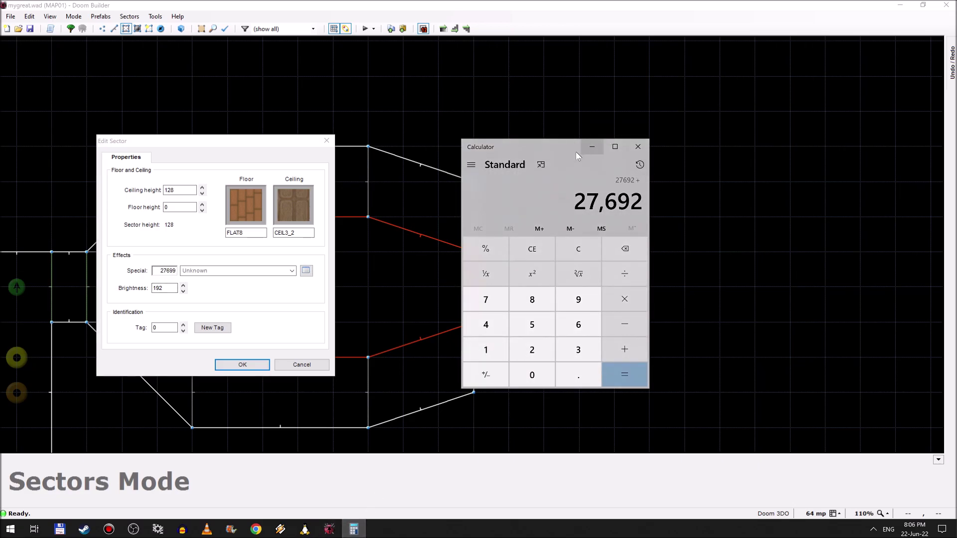
pyautogui.write('9')
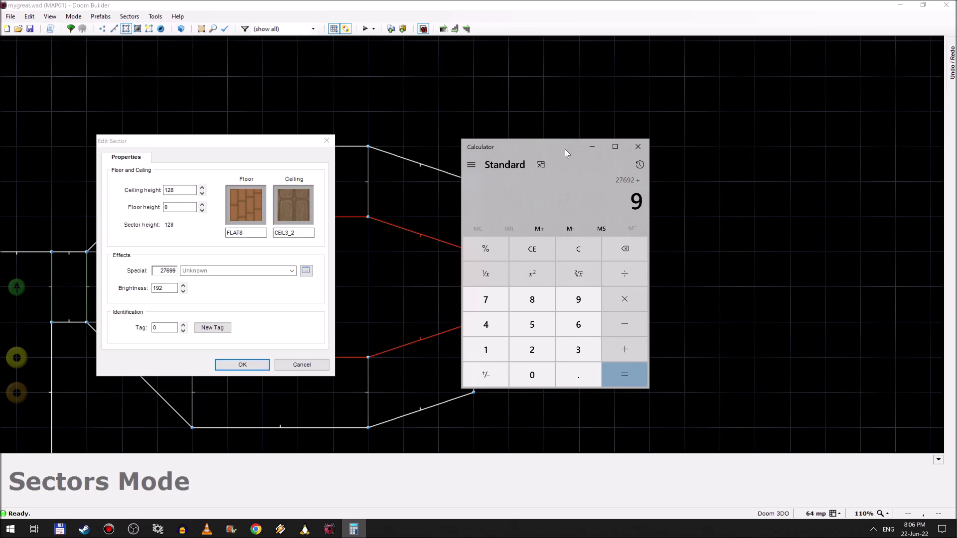
pyautogui.press('BackSpace')
pyautogui.write('7699 + 512 =')
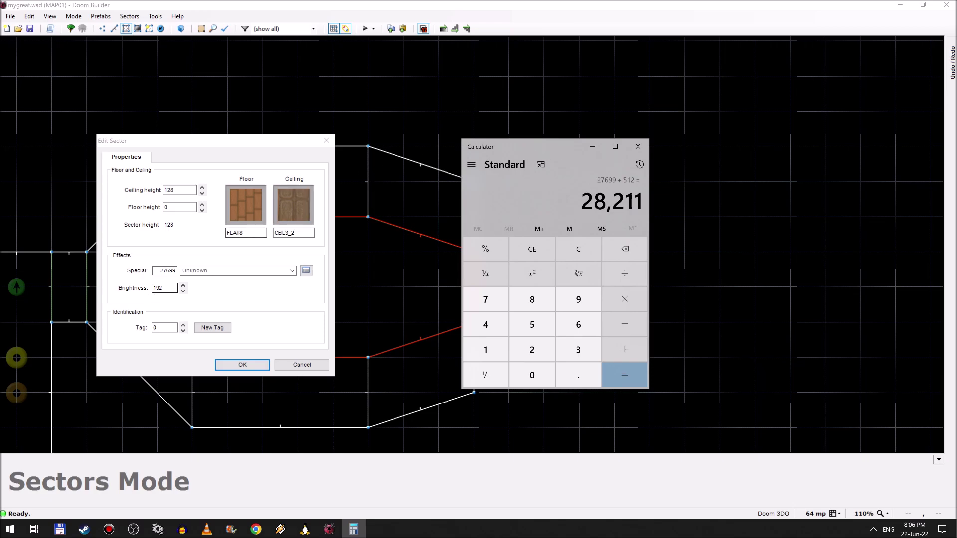
# - Set the central sector's special to 28211, apply the sector properties and save the map
pyautogui.hotkey('alt', 'Tab')
pyautogui.write('28211')
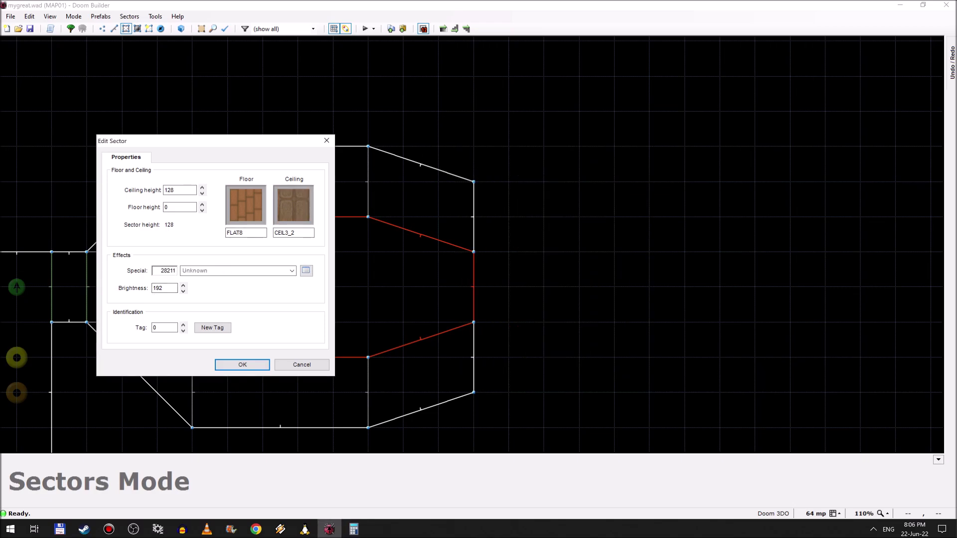
pyautogui.click(256, 366)
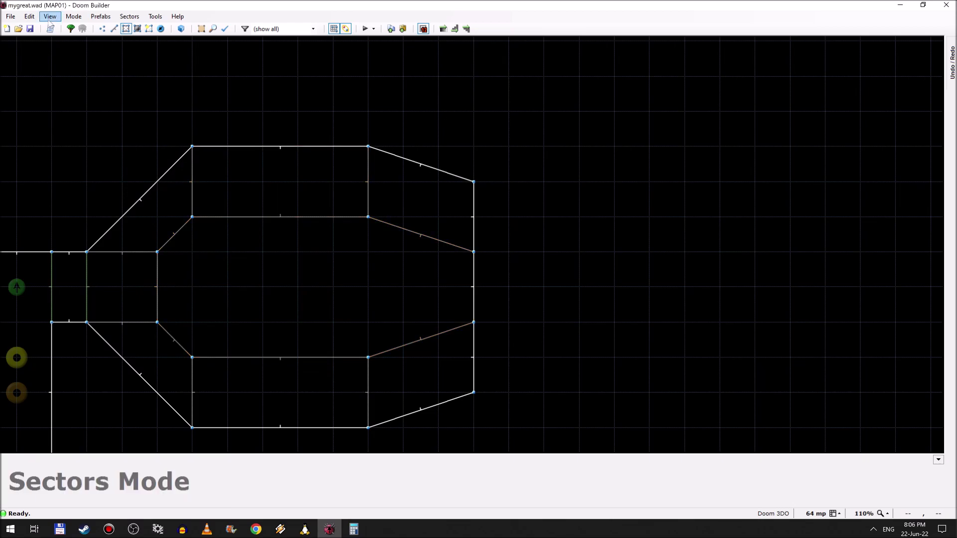
pyautogui.click(27, 29)
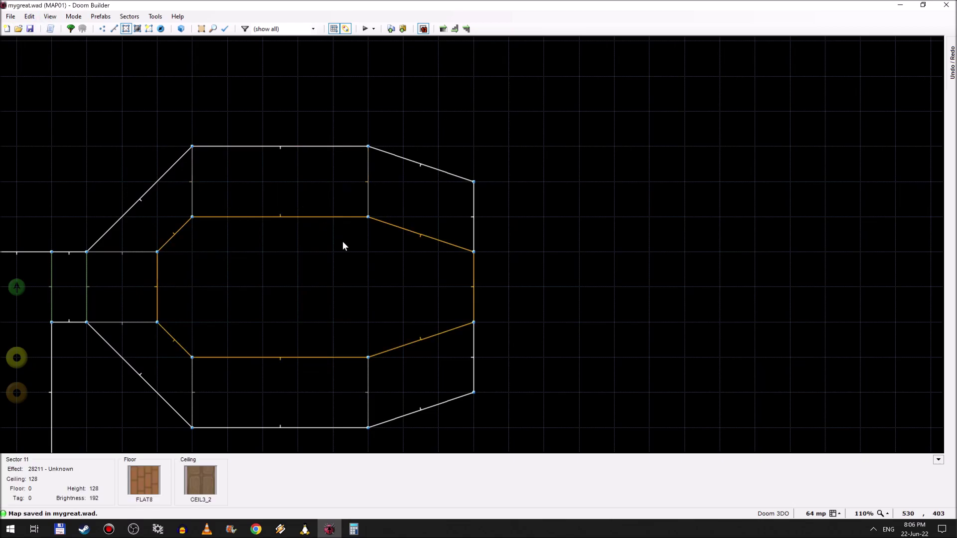
# - Add a thing near the east end of the central sector, browse the monster types, and set its angle to 0
pyautogui.click(160, 28)
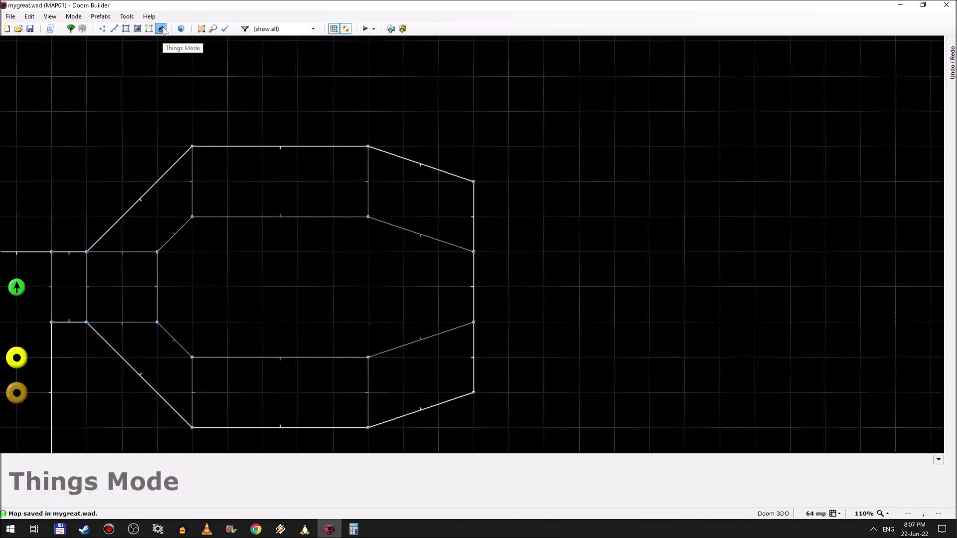
pyautogui.rightClick(409, 282)
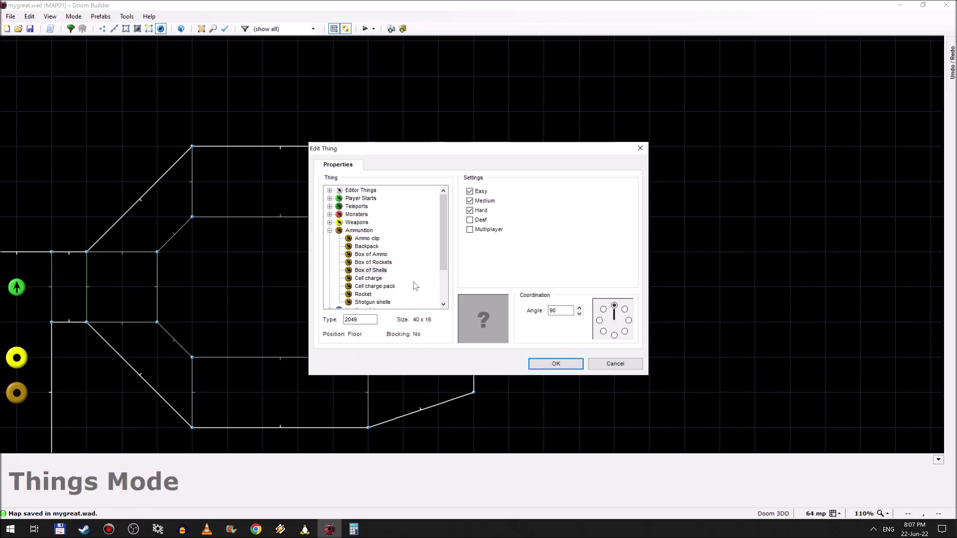
pyautogui.doubleClick(360, 229)
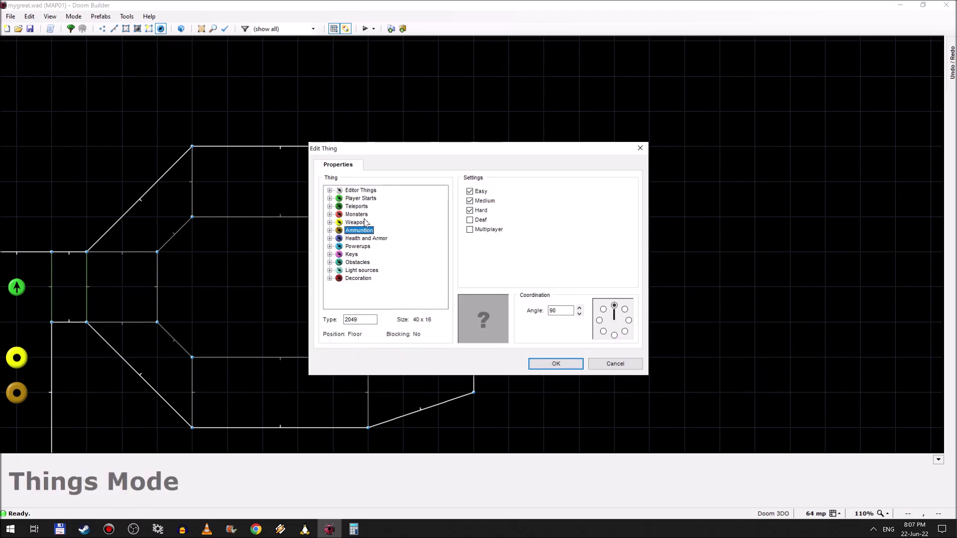
pyautogui.doubleClick(357, 215)
pyautogui.press('Down')
pyautogui.press('Down')
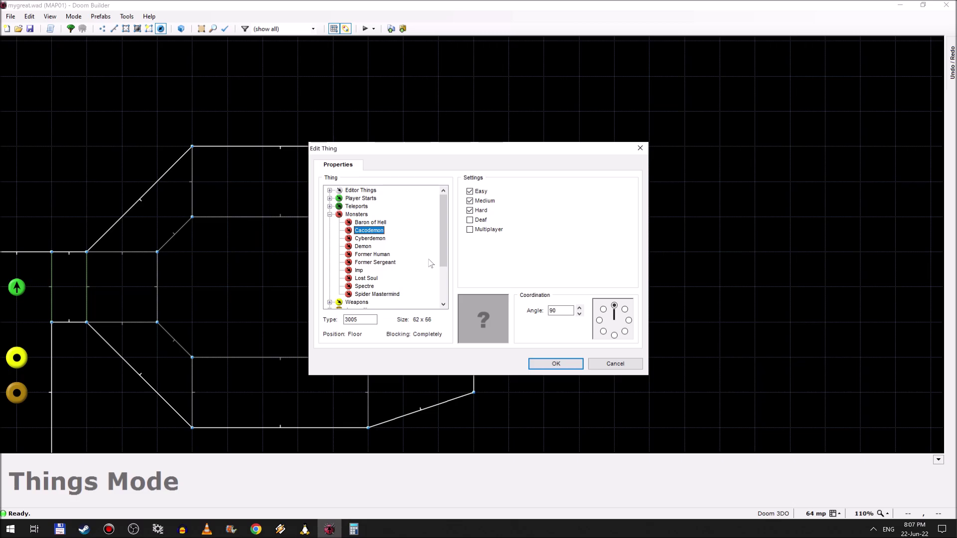
pyautogui.press('Down')
pyautogui.press('Down')
pyautogui.click(629, 319)
# - Make the new thing an Imp, mark it as Deaf, and apply the thing properties
pyautogui.click(368, 247)
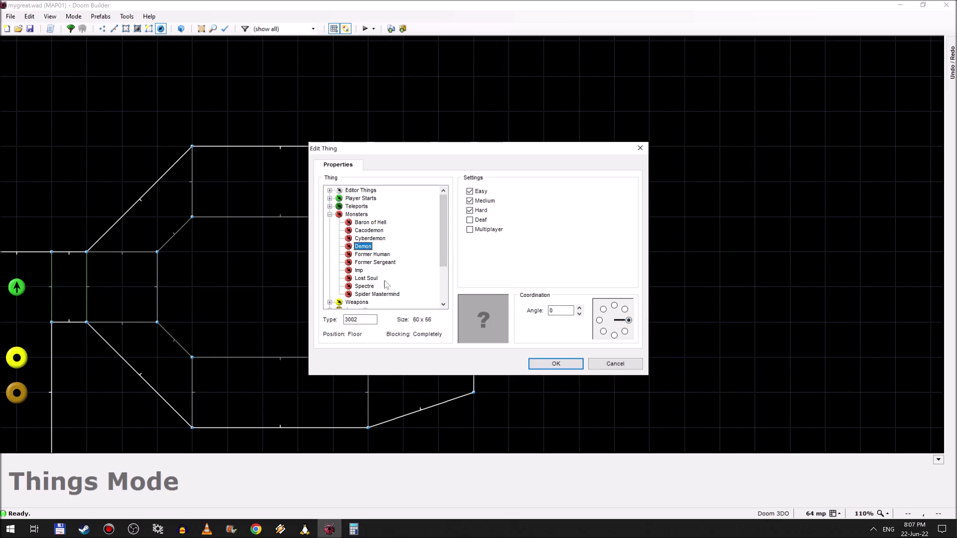
pyautogui.press('Down')
pyautogui.press('Down')
pyautogui.press('Down')
pyautogui.click(469, 219)
pyautogui.click(540, 364)
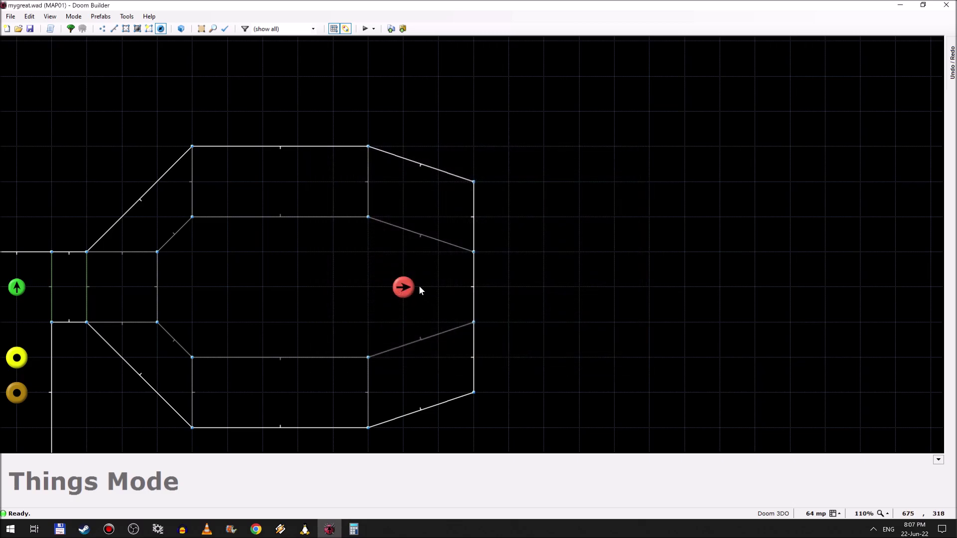
# - Add an imp in the north-east side sector, reduce the grid to 32 mp, and move the imp towards that sector's middle
pyautogui.press('t')
pyautogui.rightClick(405, 188)
pyautogui.press('[')
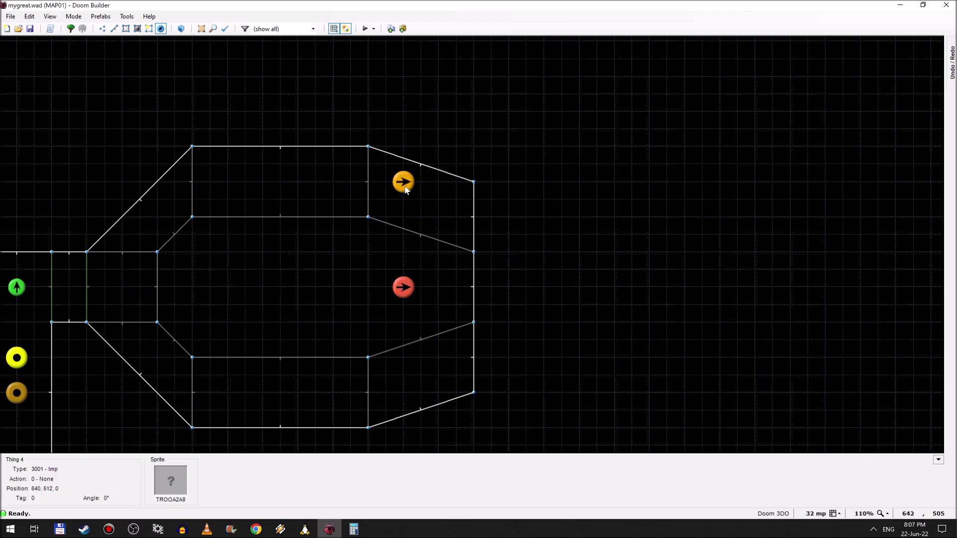
pyautogui.moveTo(406, 190); pyautogui.dragTo(425, 208)
# - Add one imp each in the south-east, north and south side sectors, and save the map
pyautogui.rightClick(423, 377)
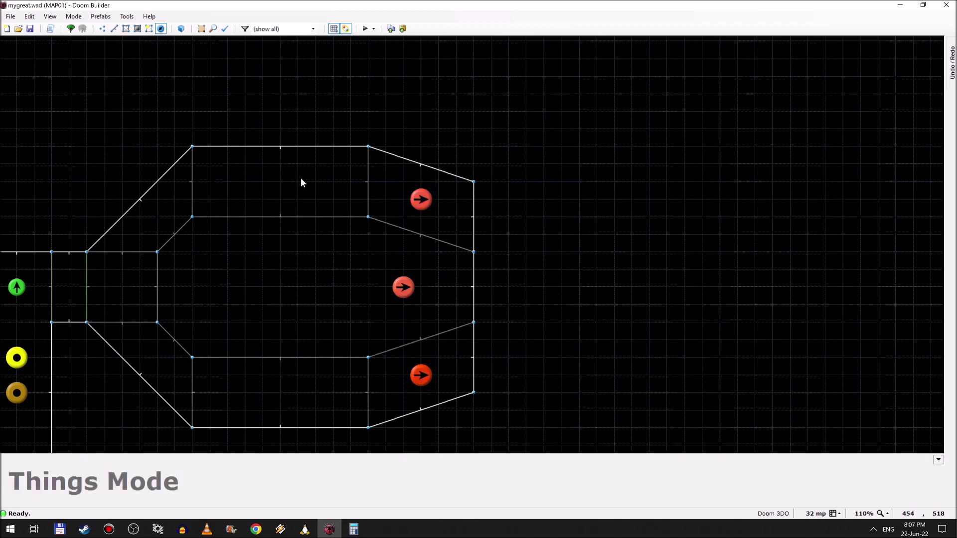
pyautogui.rightClick(321, 182)
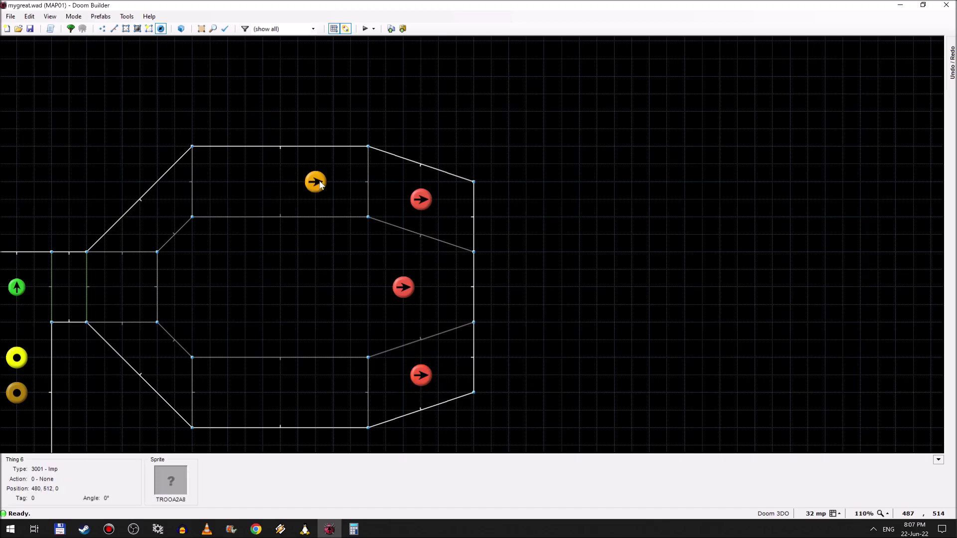
pyautogui.rightClick(313, 393)
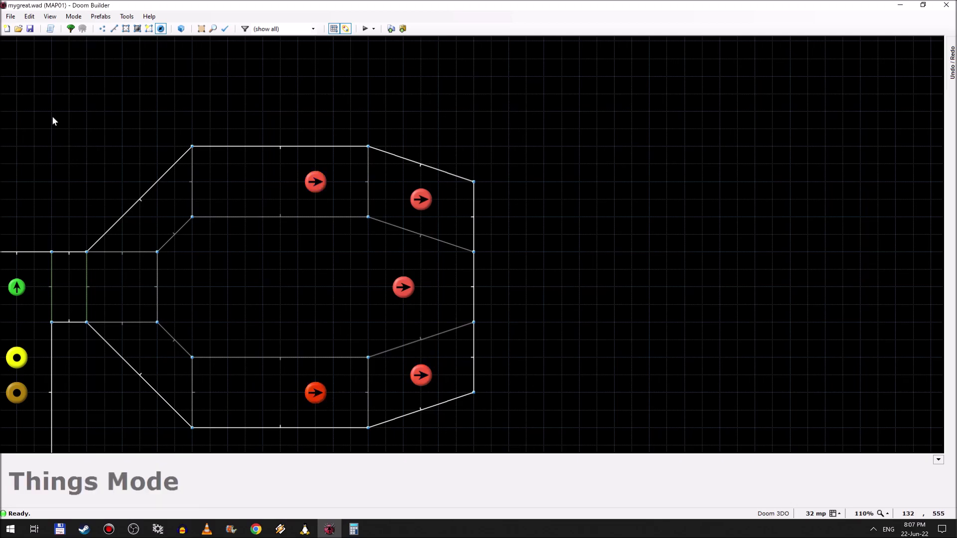
pyautogui.click(33, 30)
# - Add a thing in the middle of the central sector and look through the Health and Armor types for it
pyautogui.press('Insert')
pyautogui.rightClick(285, 289)
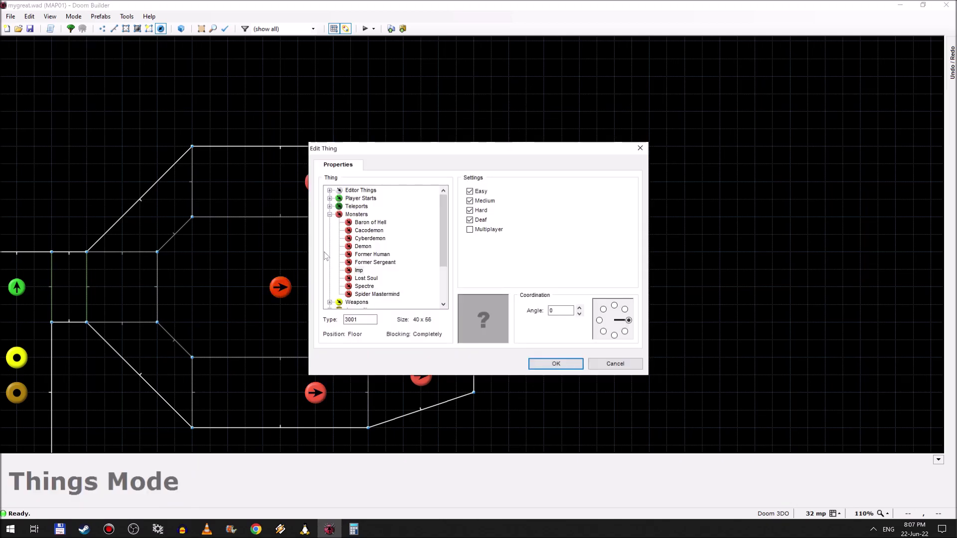
pyautogui.click(357, 215)
pyautogui.press('Left')
pyautogui.press('Down')
pyautogui.press('Down')
pyautogui.press('Down')
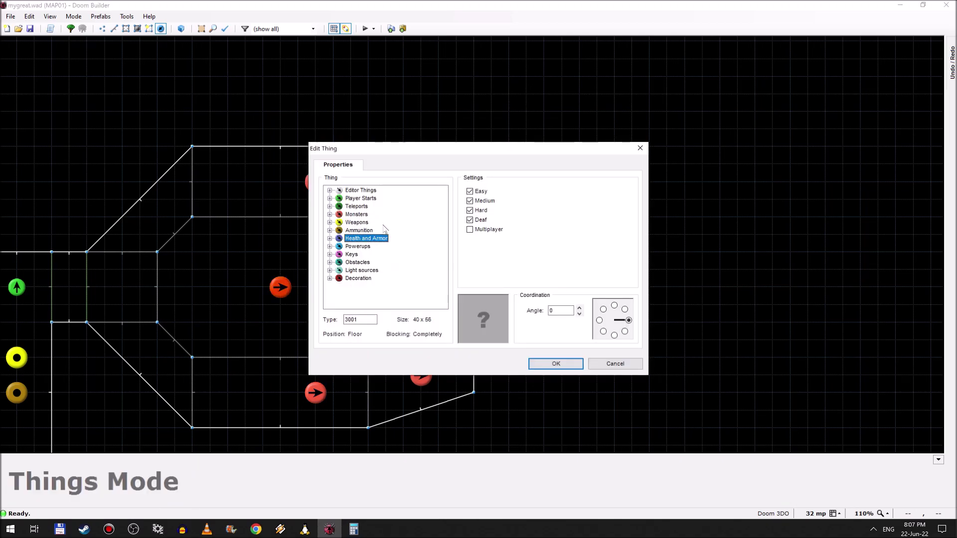
pyautogui.press('Right')
pyautogui.press('Down')
pyautogui.press('Down')
pyautogui.press('Down')
pyautogui.press('Down')
pyautogui.press('Down')
pyautogui.press('Up')
pyautogui.press('Up')
pyautogui.press('Up')
pyautogui.press('Up')
pyautogui.press('Up')
# - Make the central thing a Soulsphere from the Powerups, clear its Deaf flag, and apply the thing properties
pyautogui.press('Left')
pyautogui.press('Down')
pyautogui.press('Right')
pyautogui.press('Down')
pyautogui.press('Down')
pyautogui.press('Down')
pyautogui.press('Down')
pyautogui.press('Down')
pyautogui.press('Down')
pyautogui.press('Down')
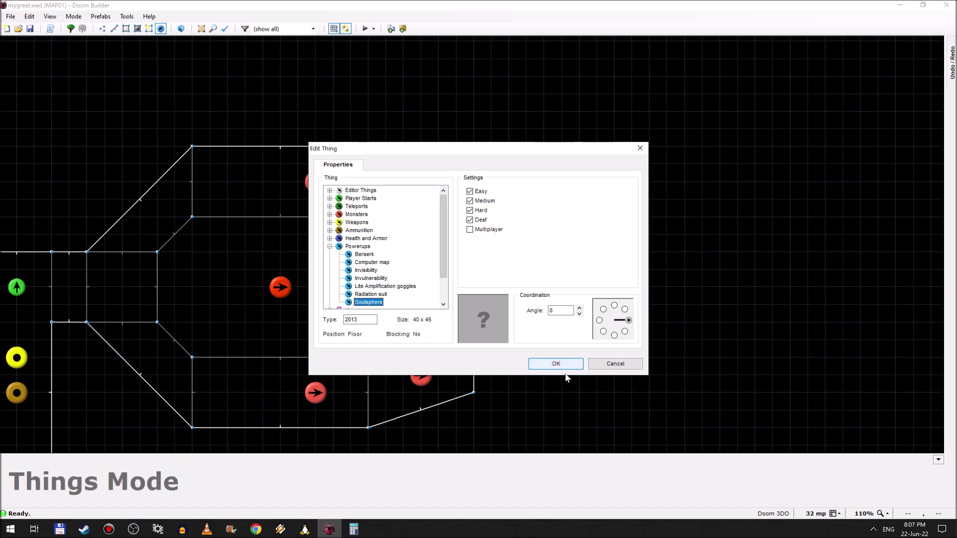
pyautogui.click(469, 220)
pyautogui.click(368, 303)
pyautogui.click(550, 364)
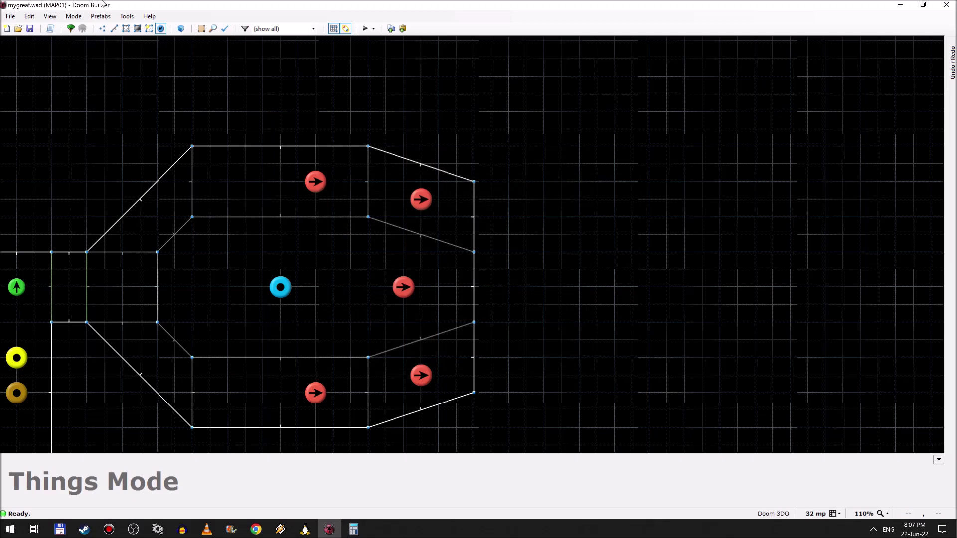
# - Save the map, switch to Total Commander, and rebuild the OptiDoom ISO with makeOptidoomFromCD.bat
pyautogui.click(30, 28)
pyautogui.click(67, 530)
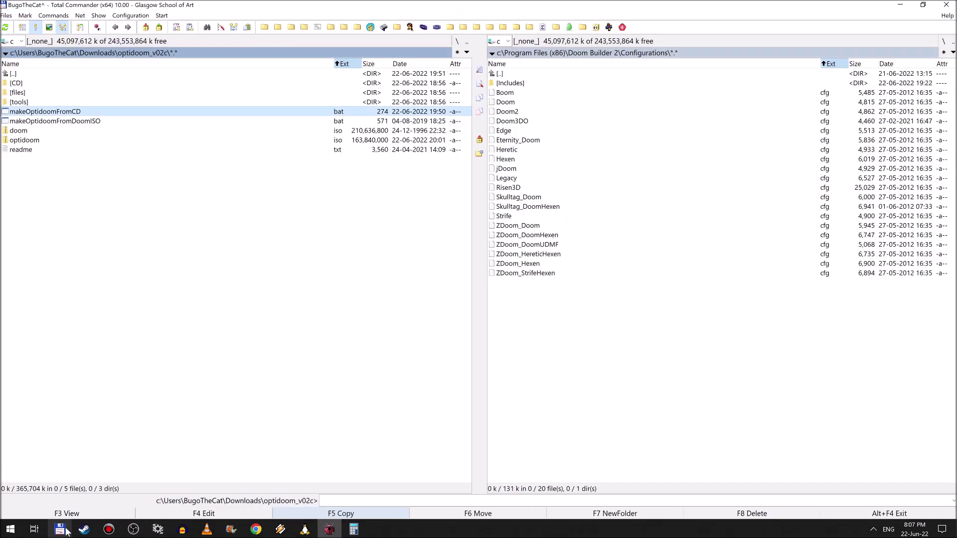
pyautogui.press('Return')
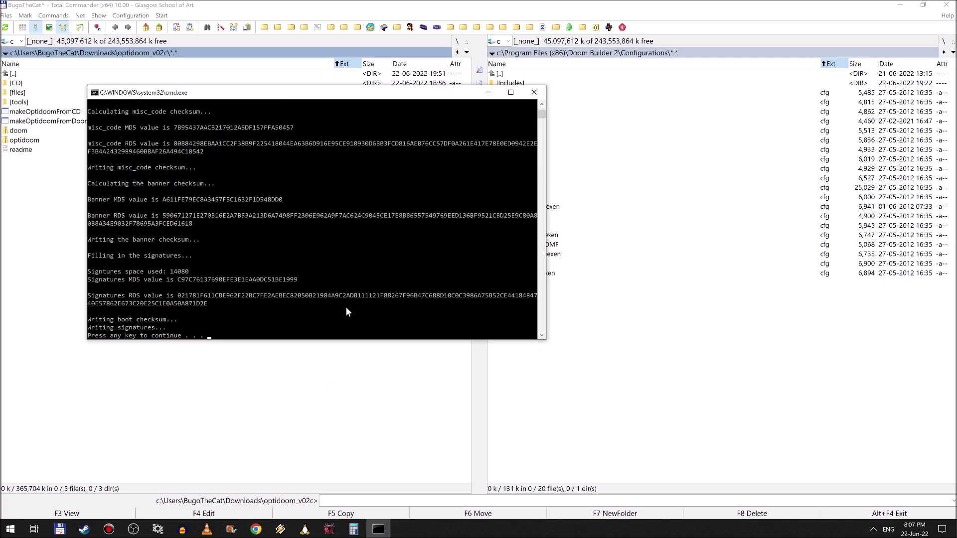
pyautogui.press('Return')
# - Launch the game in 4DO, load the mygreat.wad mod, and start level 1 on the Hurt me plenty difficulty
pyautogui.click(622, 27)
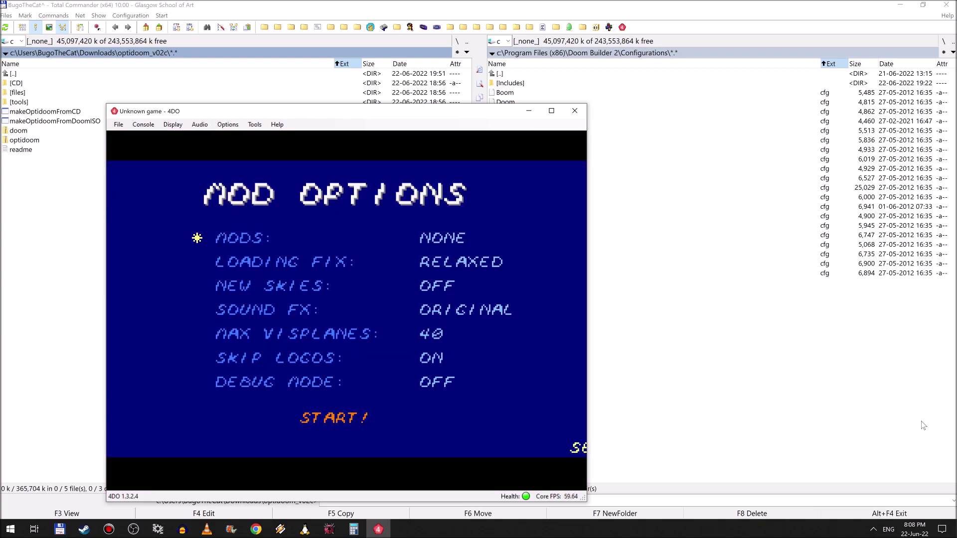
pyautogui.press('Right')
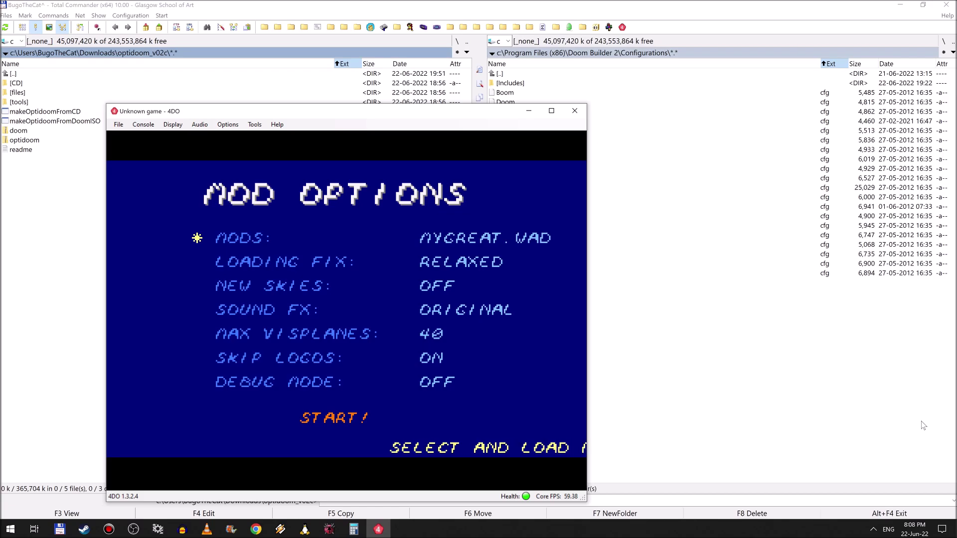
pyautogui.press('Return')
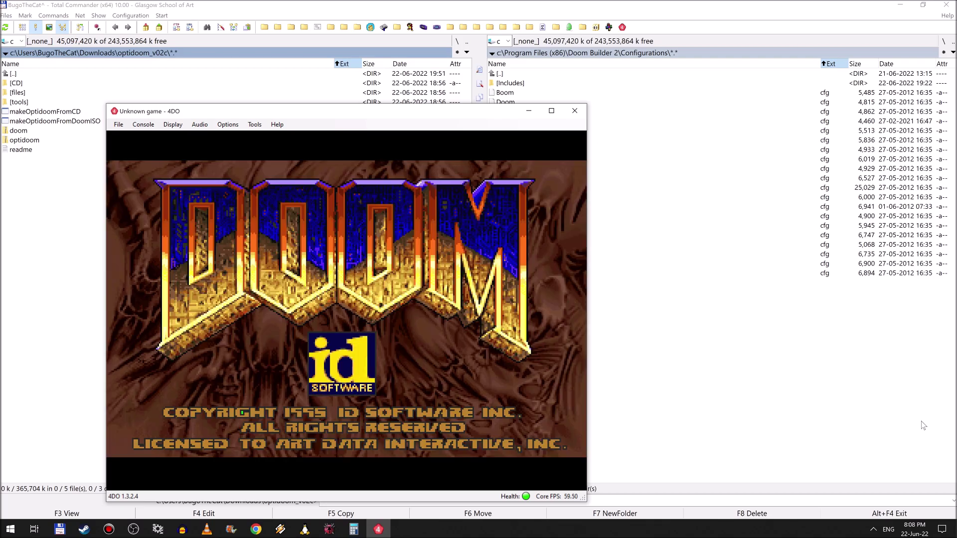
pyautogui.press('Return')
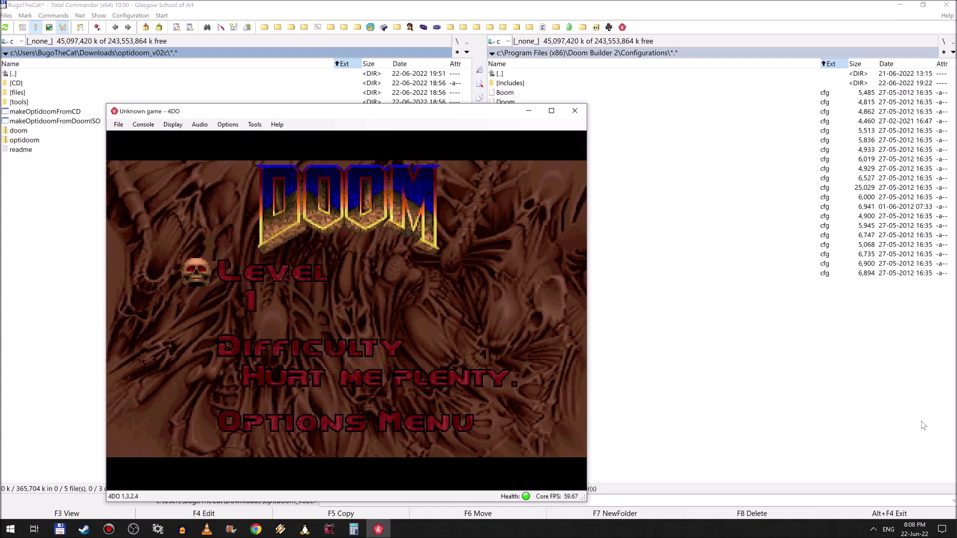
pyautogui.press('Return')
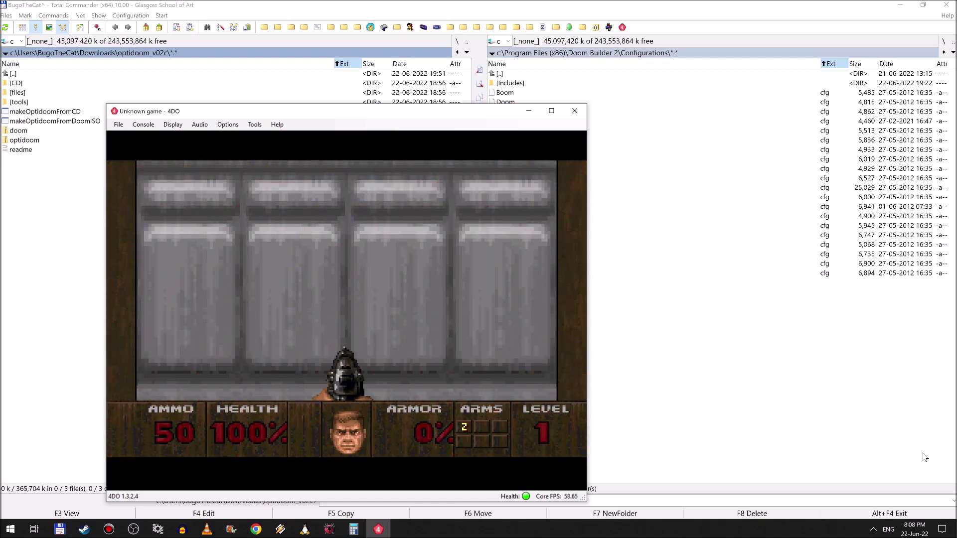
# - Walk from the level start past the weapon pickup to the door of the coloured room and open it
pyautogui.press('Left')
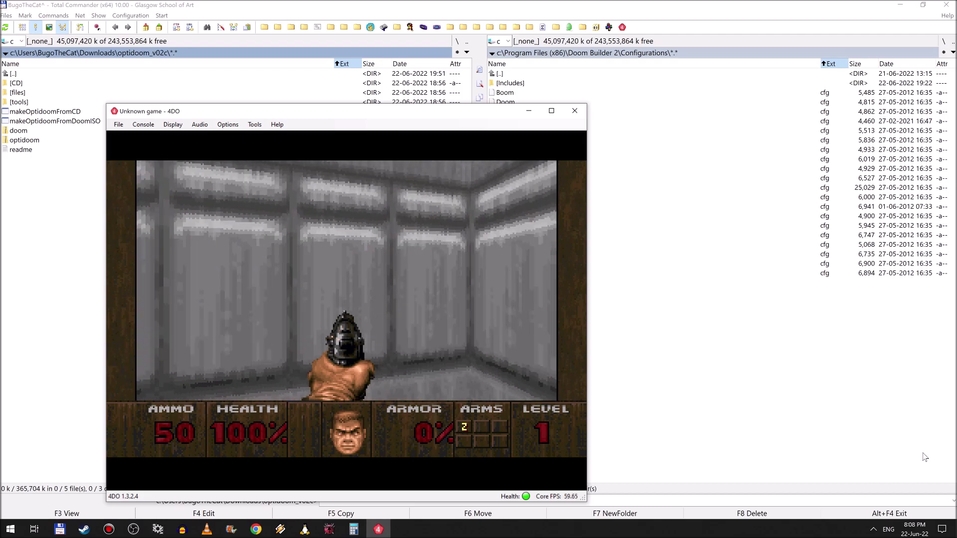
pyautogui.press('Up')
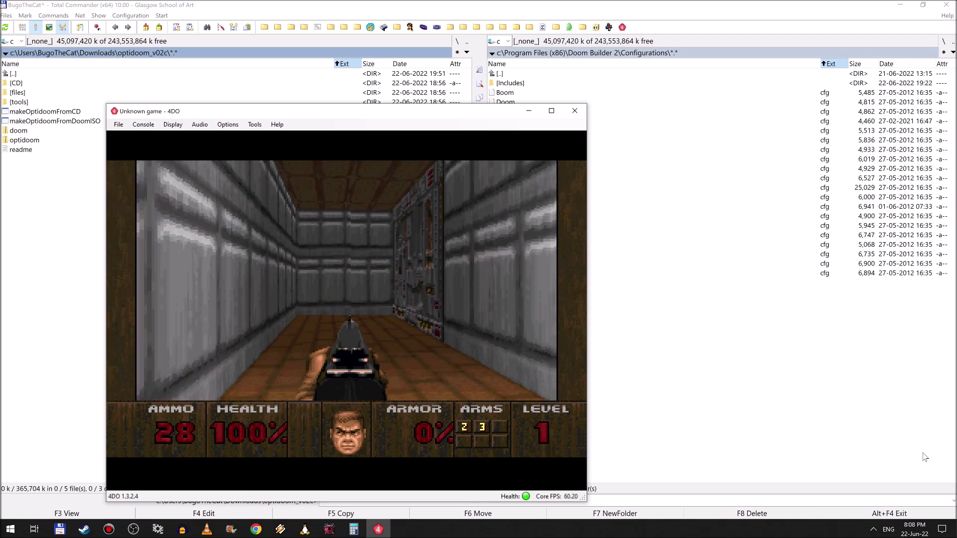
pyautogui.press('Up')
pyautogui.press('Left')
pyautogui.press('Right')
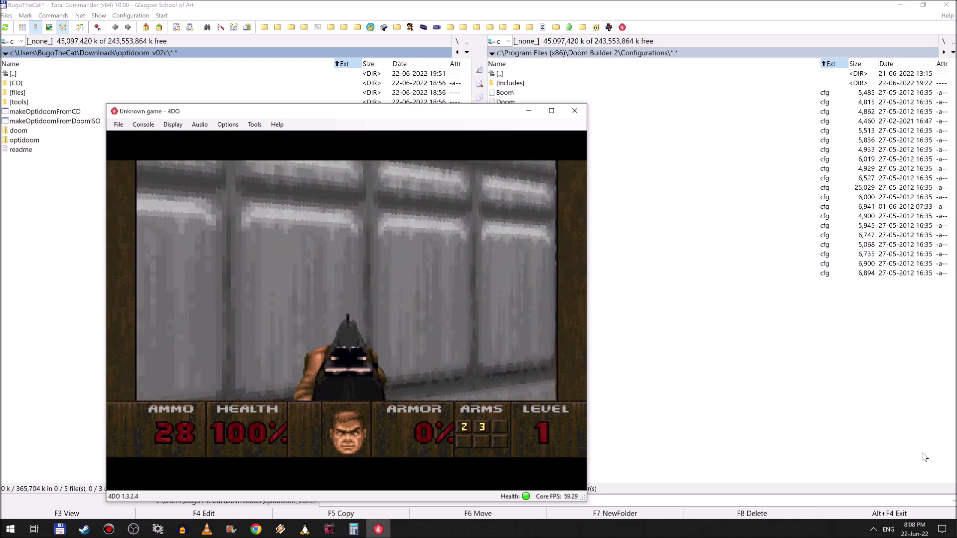
pyautogui.press('Right')
pyautogui.press('Up')
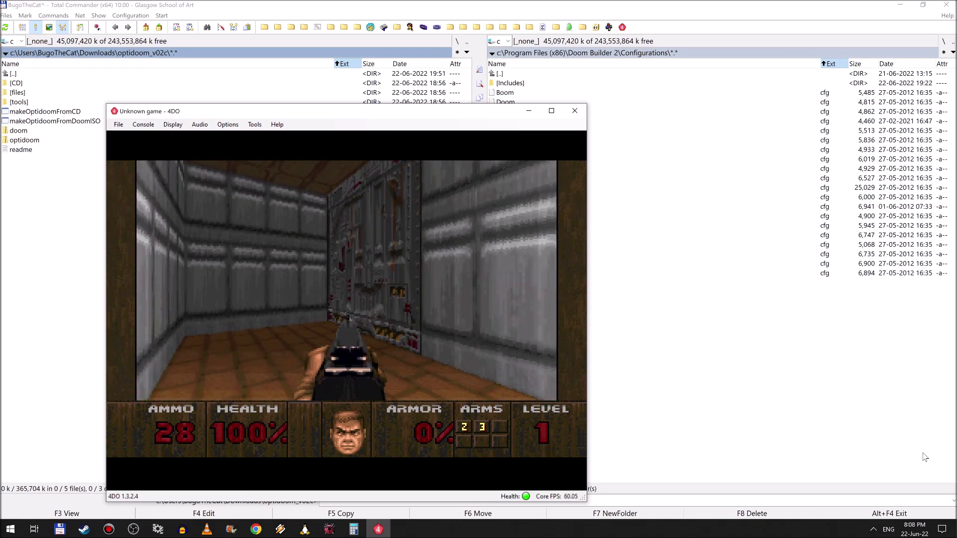
pyautogui.press('Right')
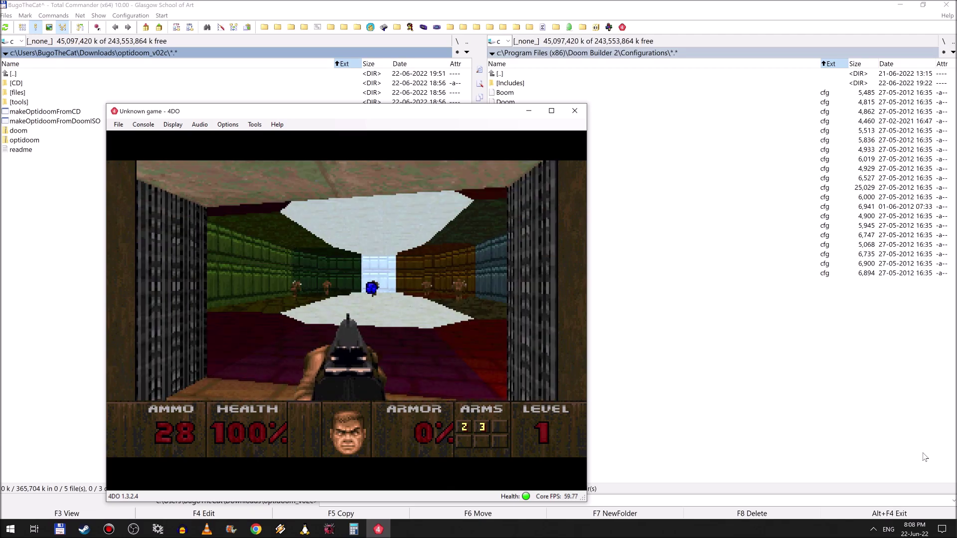
# - Enter the coloured room and examine the central sector's effects, the imps and the Soulsphere from several angles
pyautogui.press('Up')
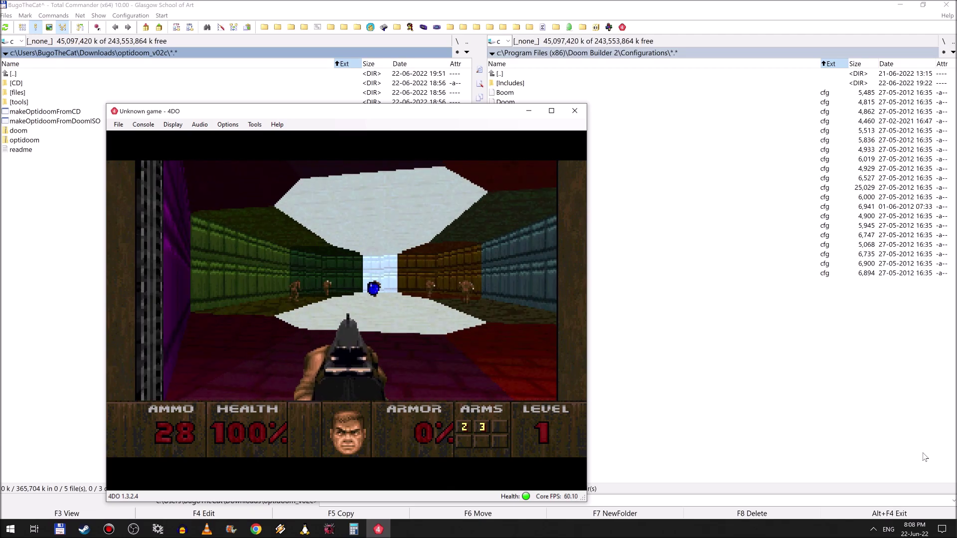
pyautogui.press('Right')
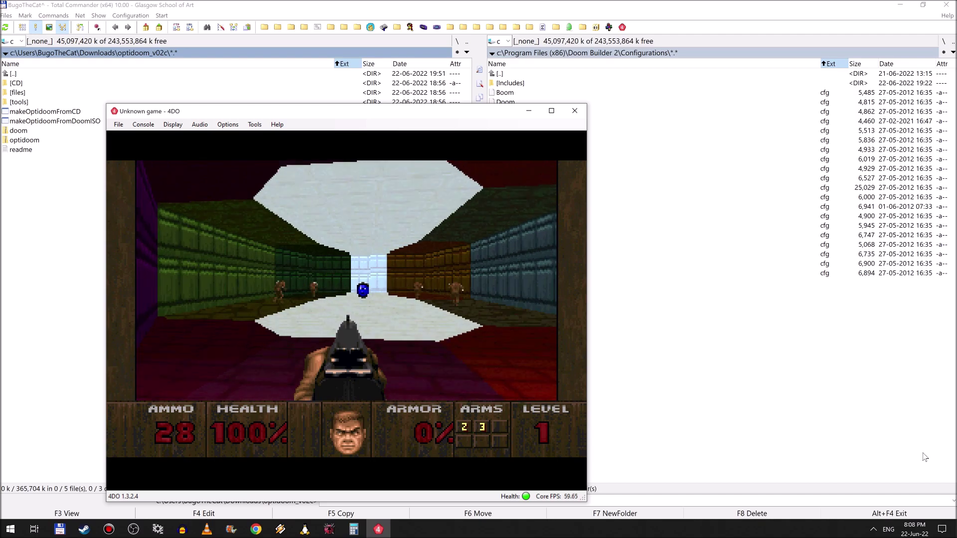
pyautogui.press('Up')
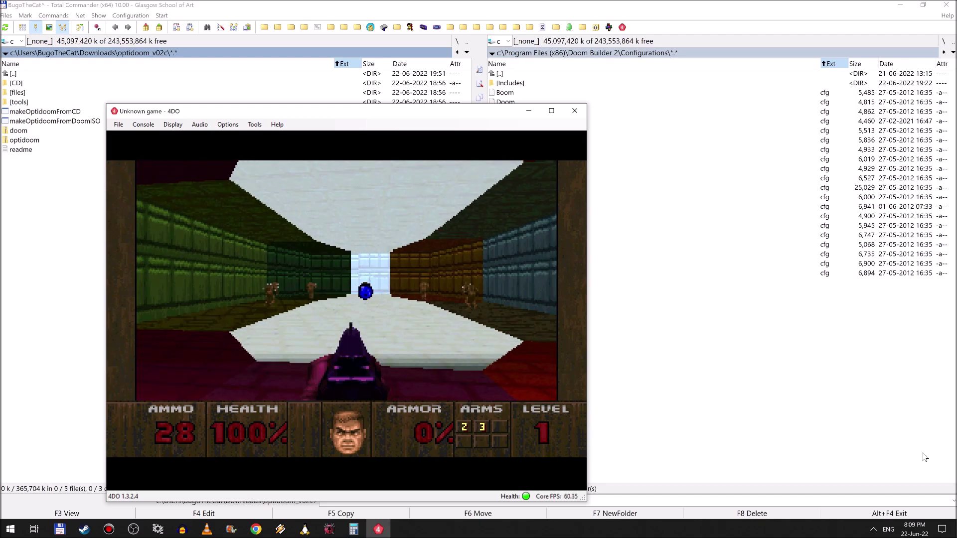
pyautogui.press('Up')
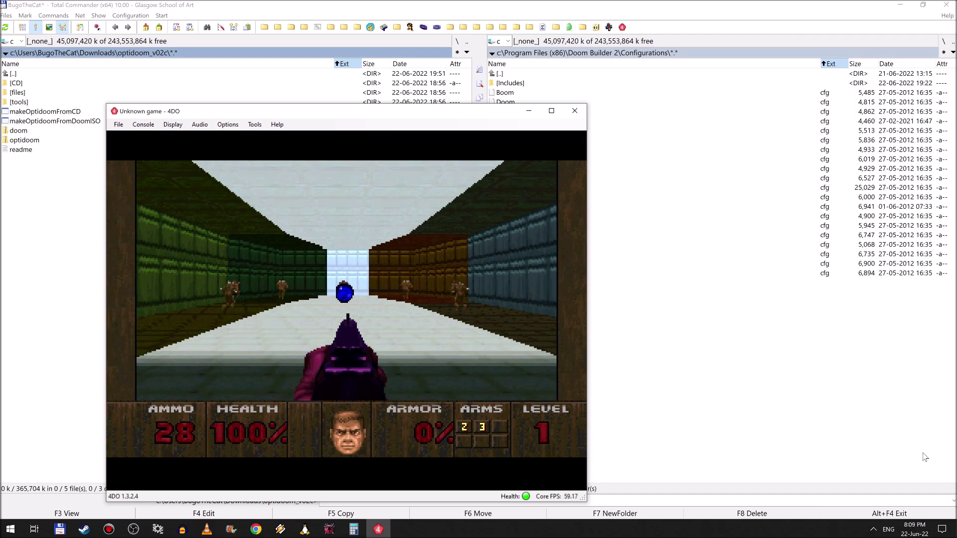
pyautogui.press('Left')
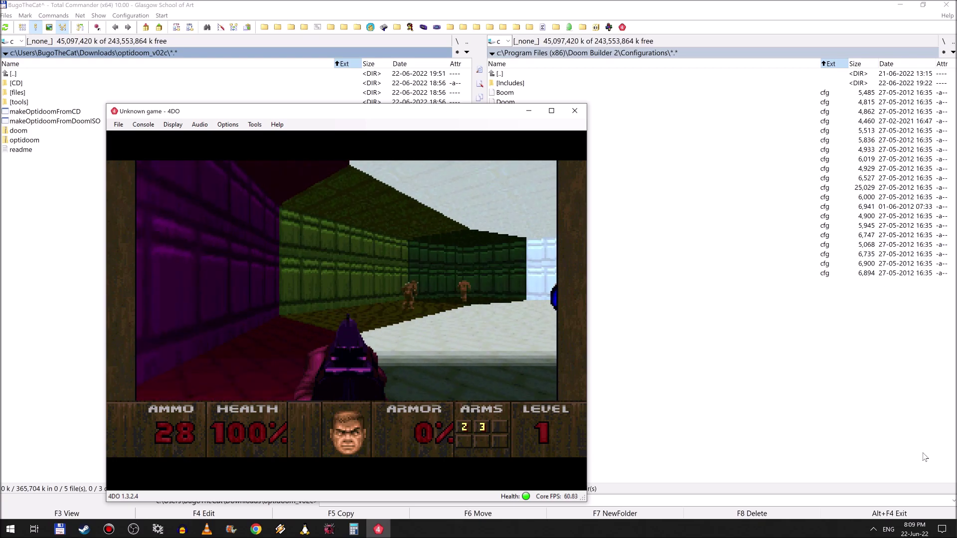
pyautogui.press('Right')
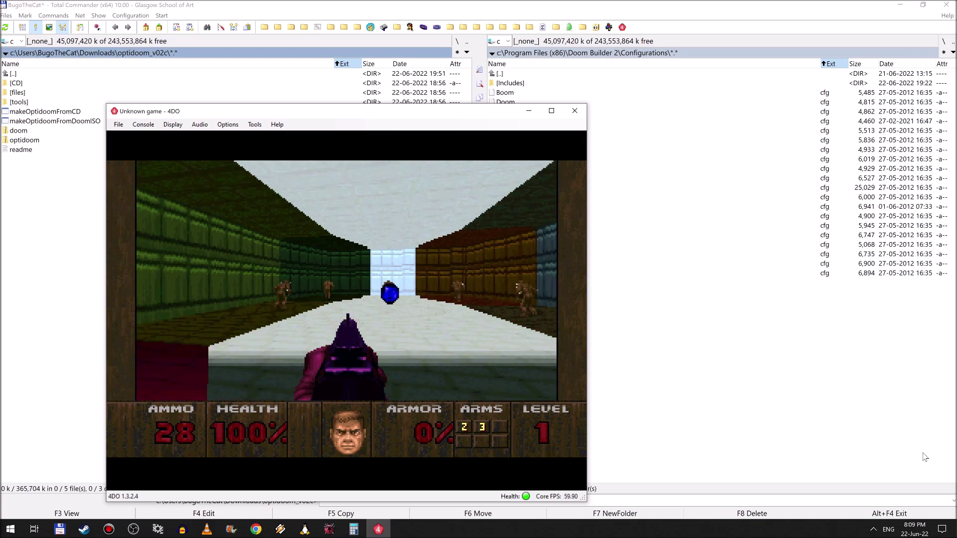
pyautogui.press('Right')
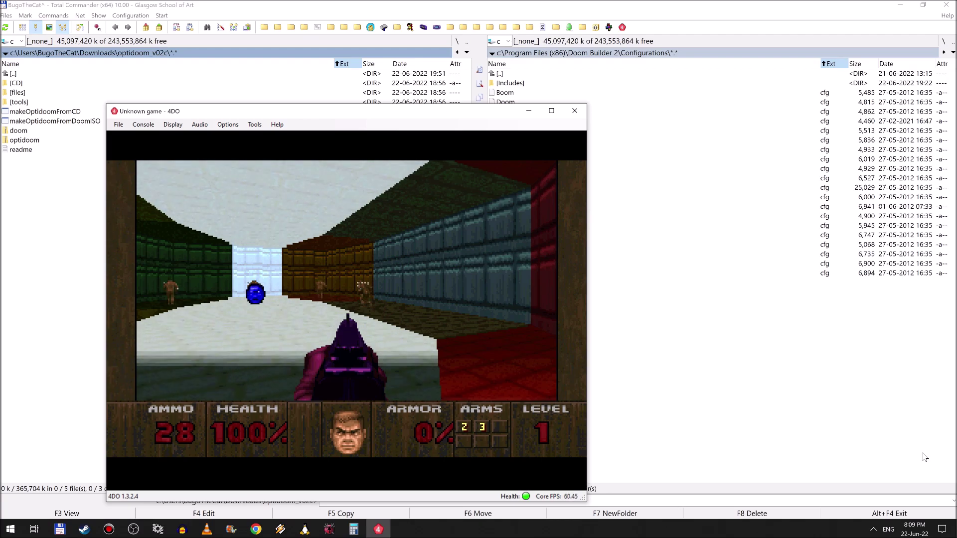
pyautogui.press('Left')
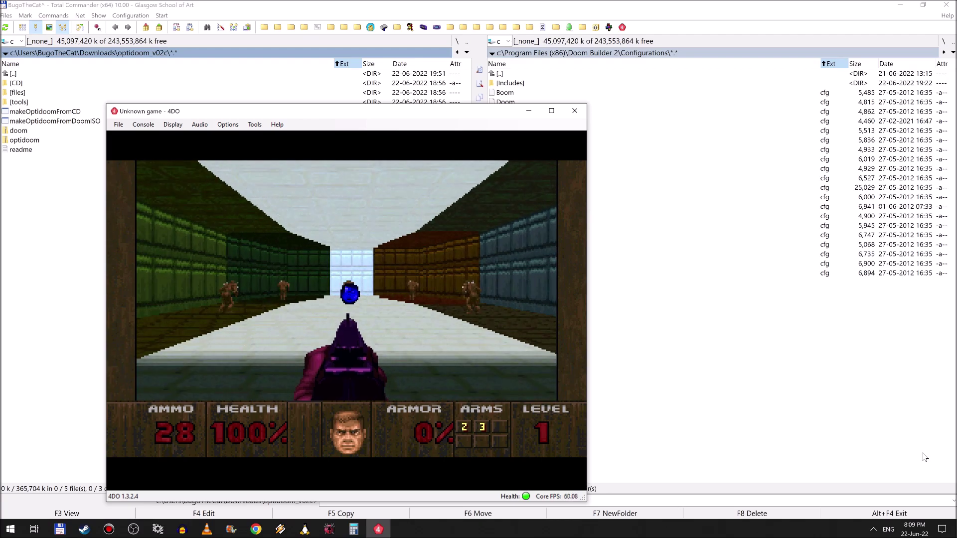
pyautogui.press('Up')
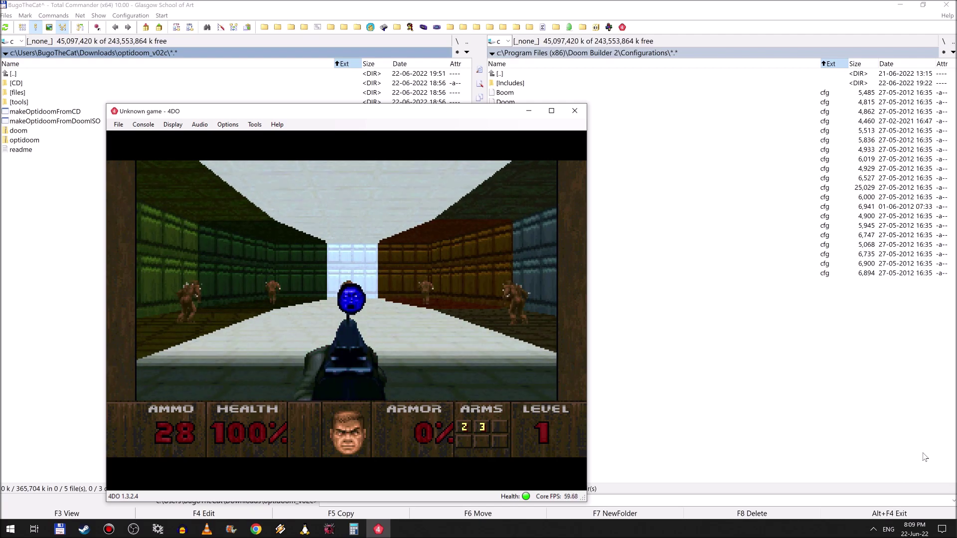
# - Examine the Soulsphere and the imps from different angles against the bright central sector and the coloured walls
pyautogui.press('Left')
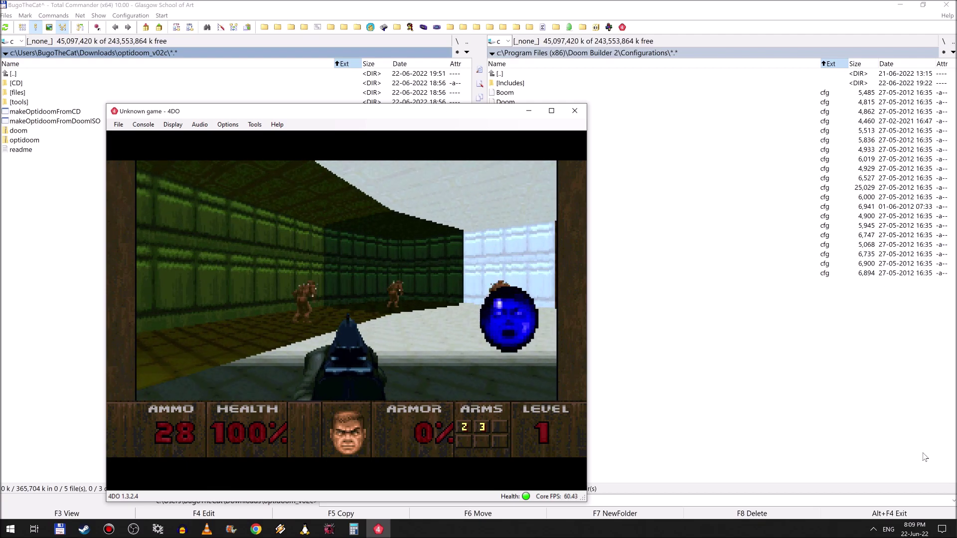
pyautogui.press('Right')
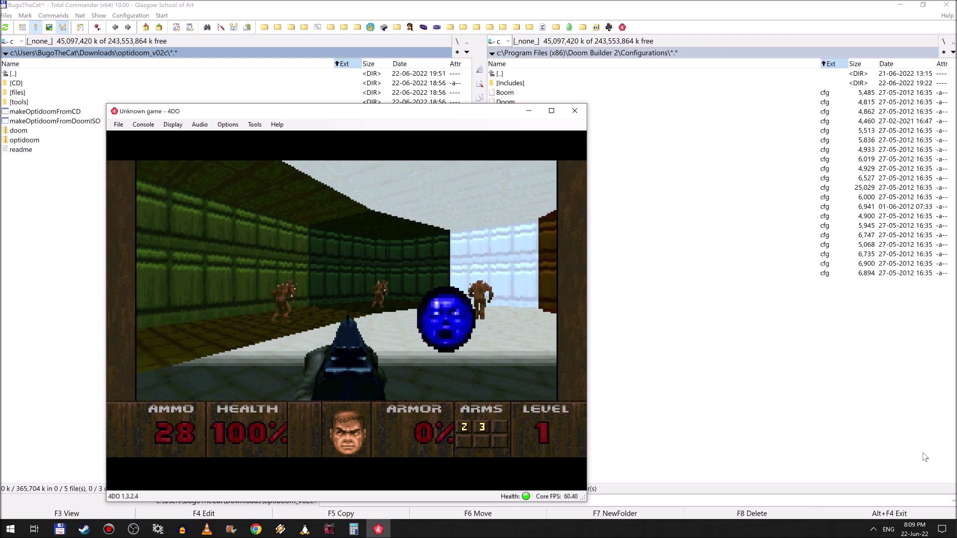
pyautogui.press('Right')
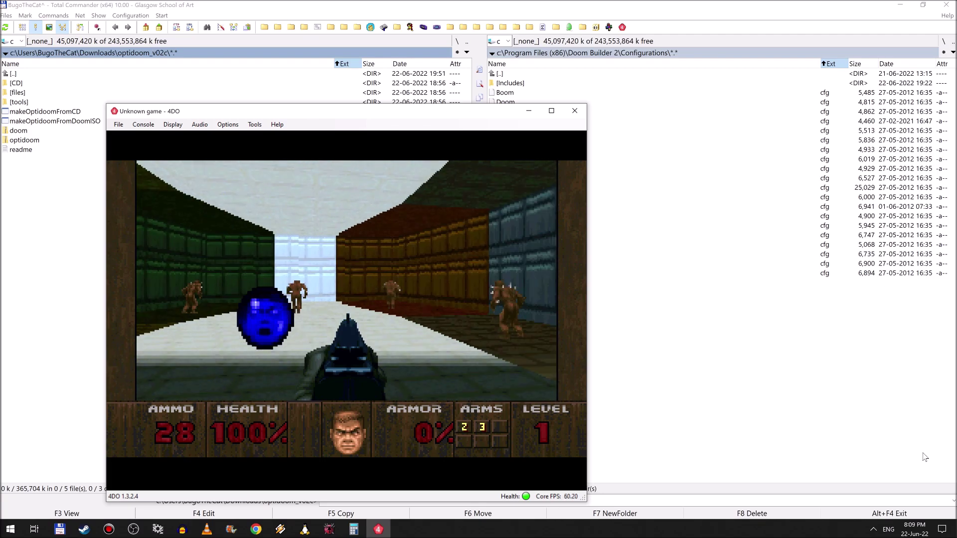
pyautogui.press('Left')
pyautogui.press('Left')
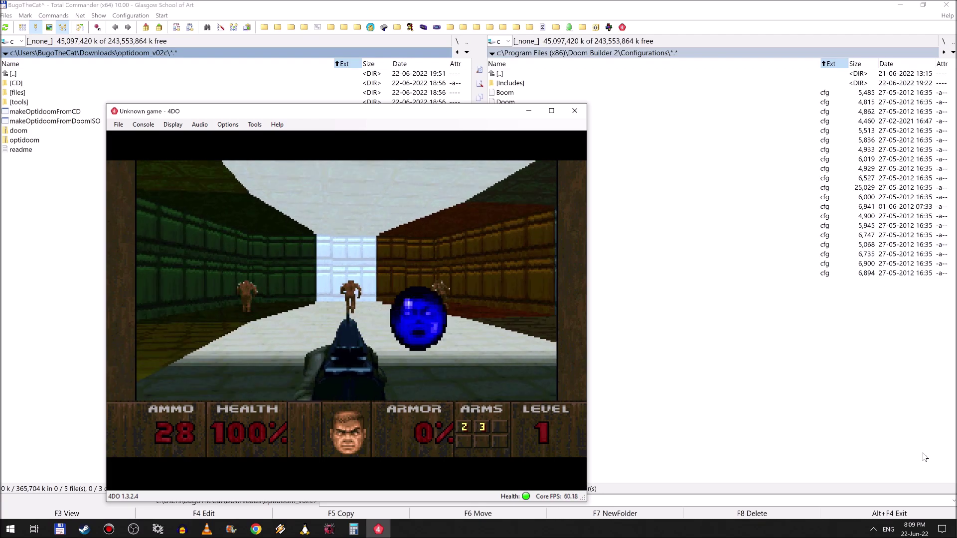
pyautogui.press('Left')
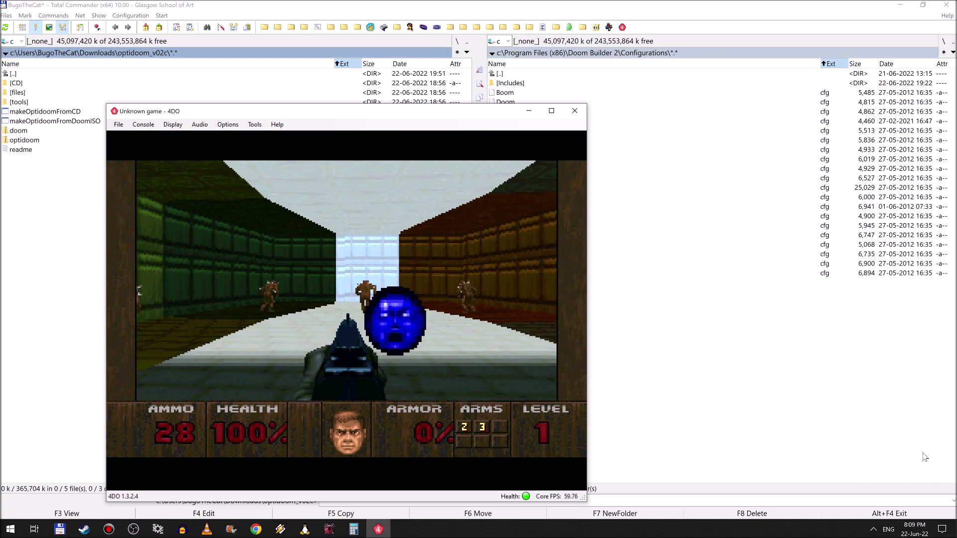
pyautogui.press('Left')
pyautogui.press('Right')
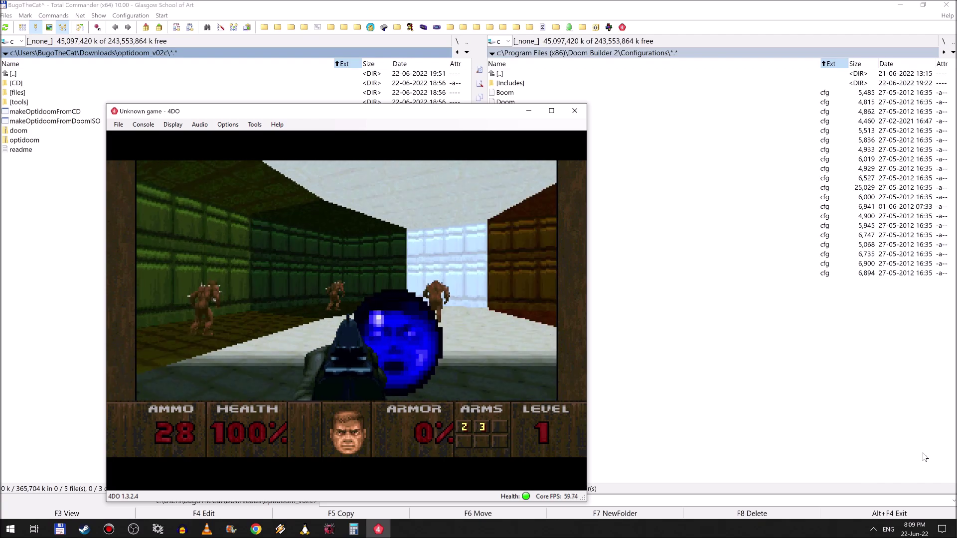
# - Walk forward into the Soulsphere to pick it up
pyautogui.press('Up')
pyautogui.press('Right')
pyautogui.press('Right')
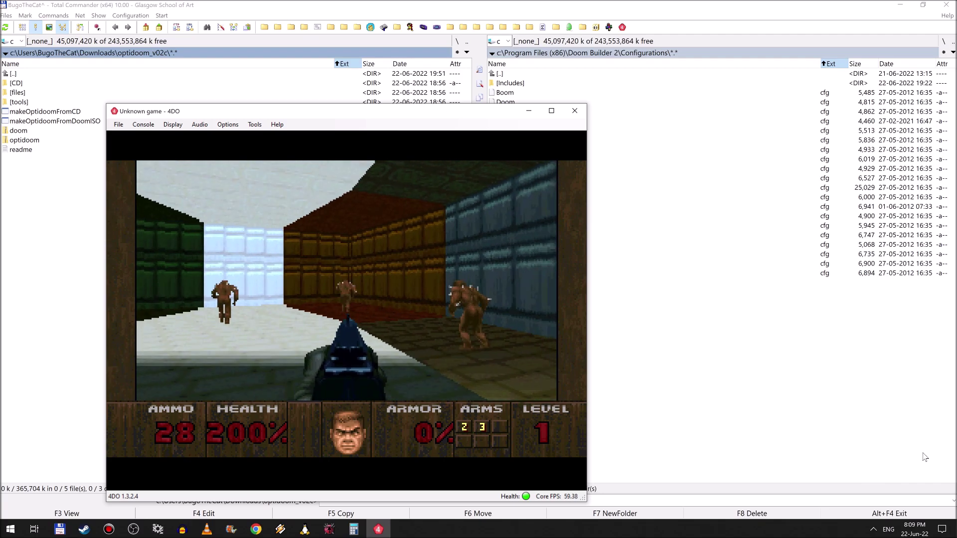
# - Move around the coloured room's near side and view the imps and the differently tinted sectors
pyautogui.press('Right')
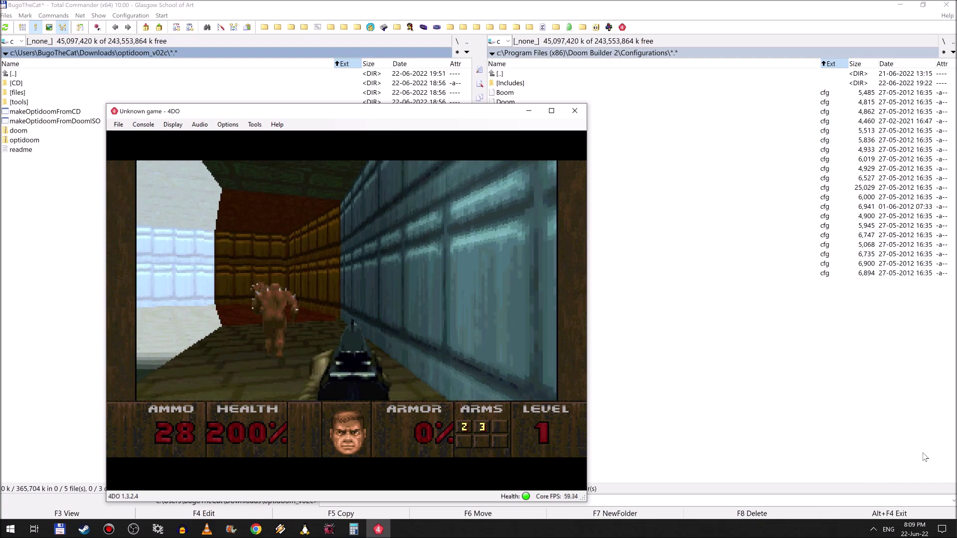
pyautogui.press('Left')
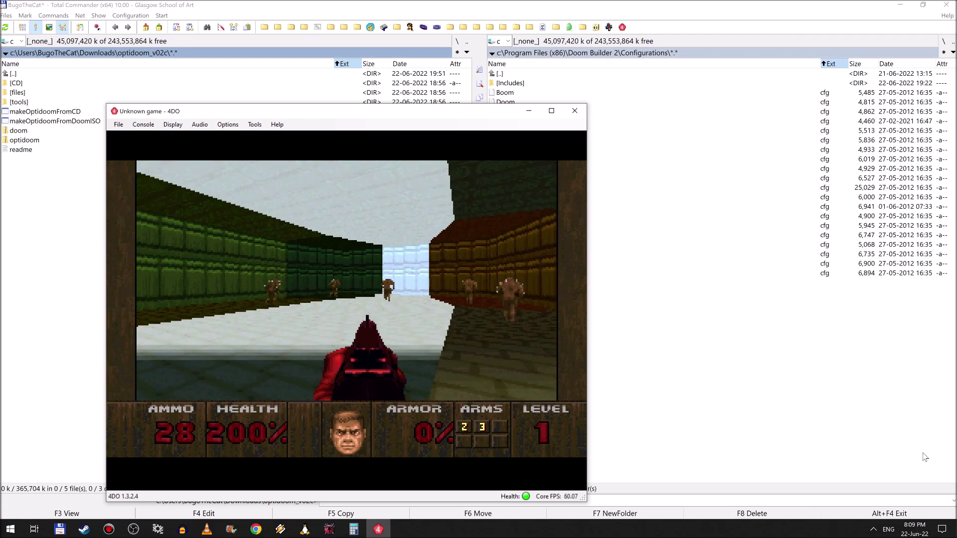
pyautogui.press('Right')
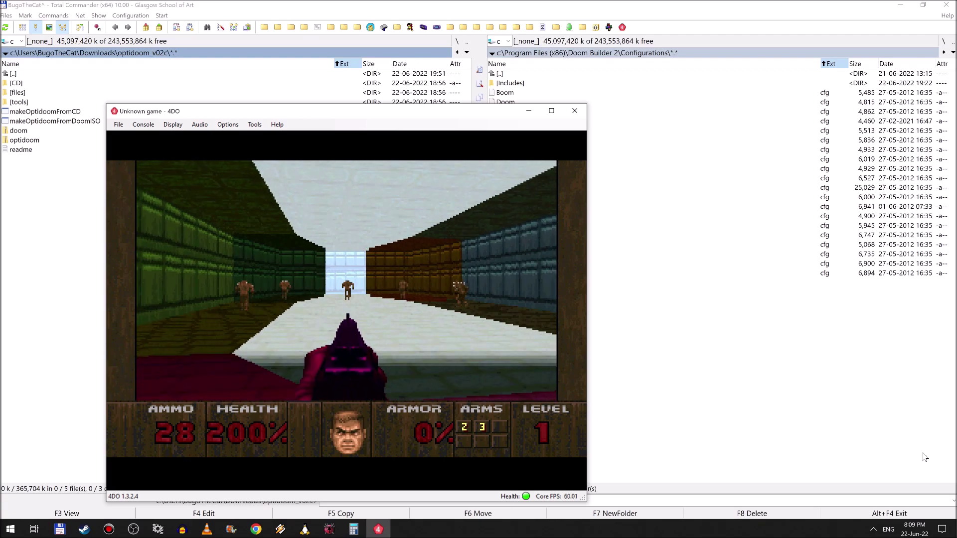
pyautogui.press('Left')
pyautogui.press('Up')
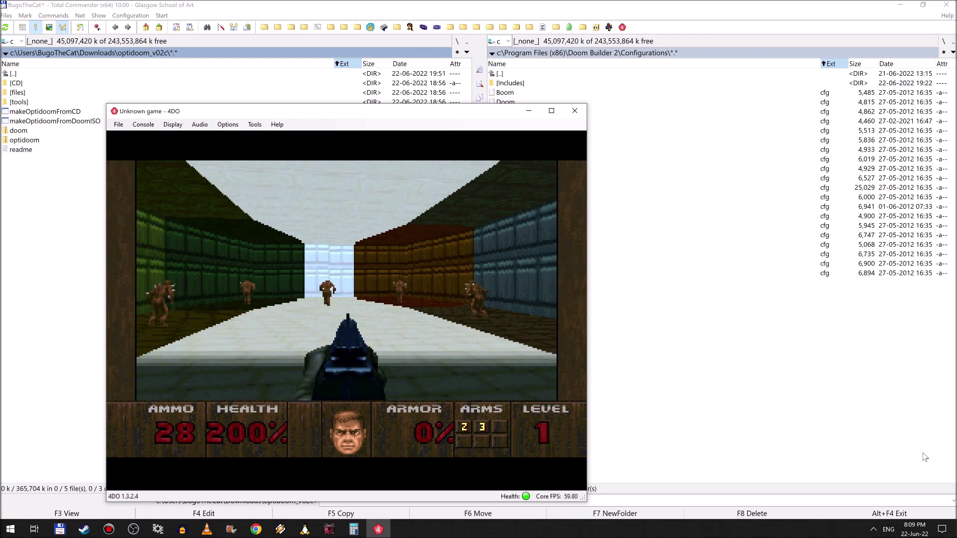
pyautogui.press('Left')
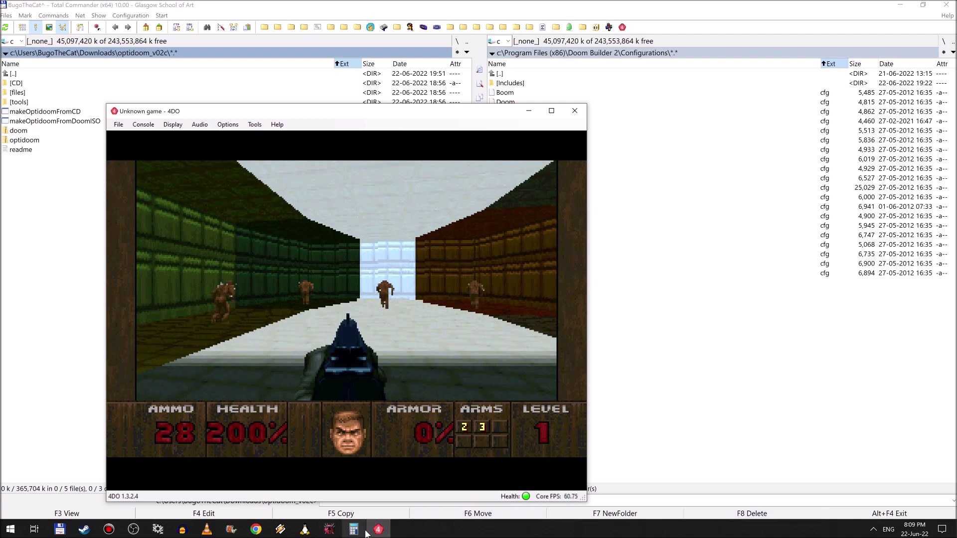
# - Switch to Doom Builder, open the central sector's properties in Sectors mode, and review the available special effects from light blinks to warp and scroll
pyautogui.click(328, 529)
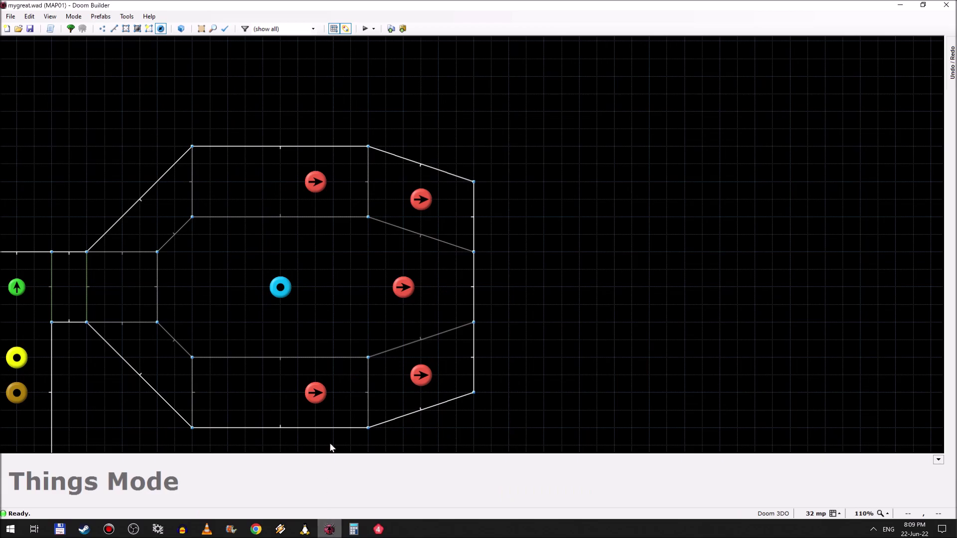
pyautogui.click(126, 28)
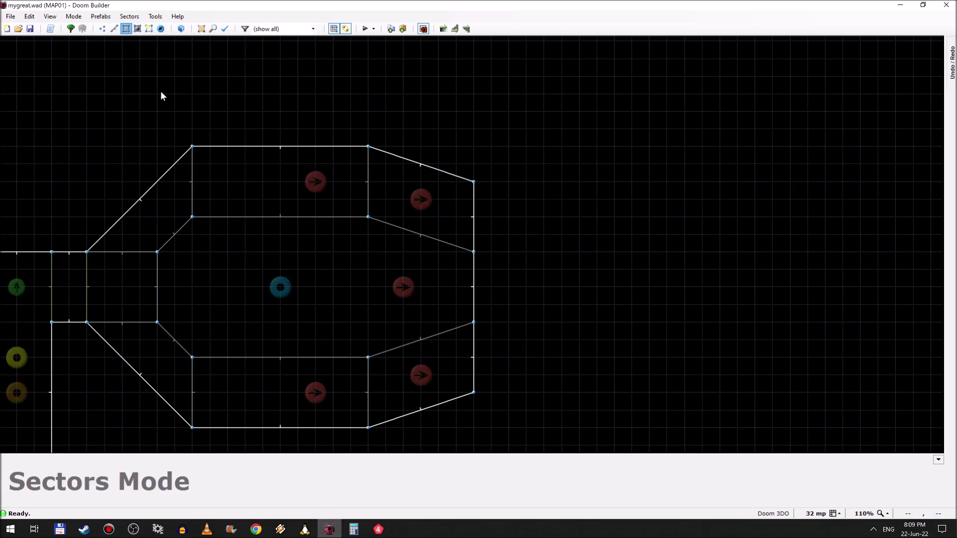
pyautogui.rightClick(249, 263)
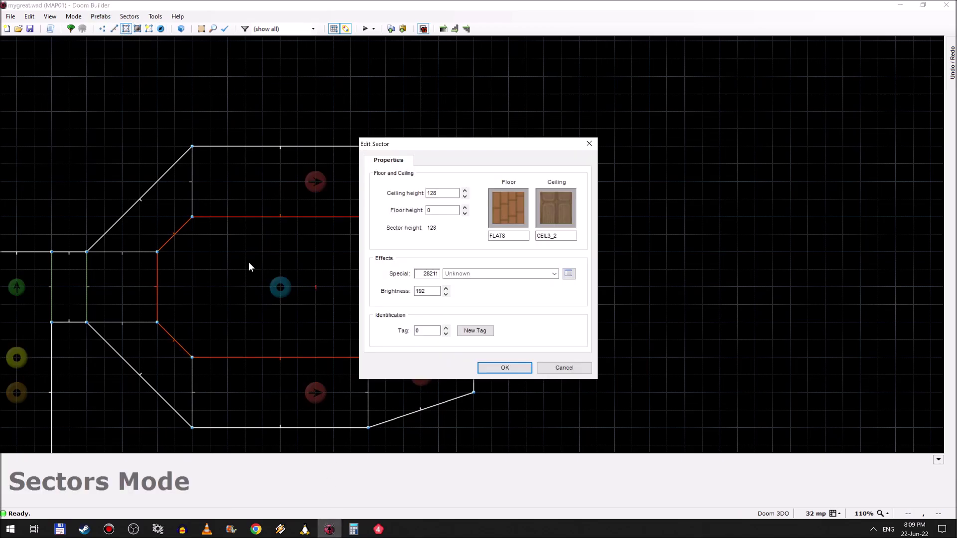
pyautogui.click(554, 274)
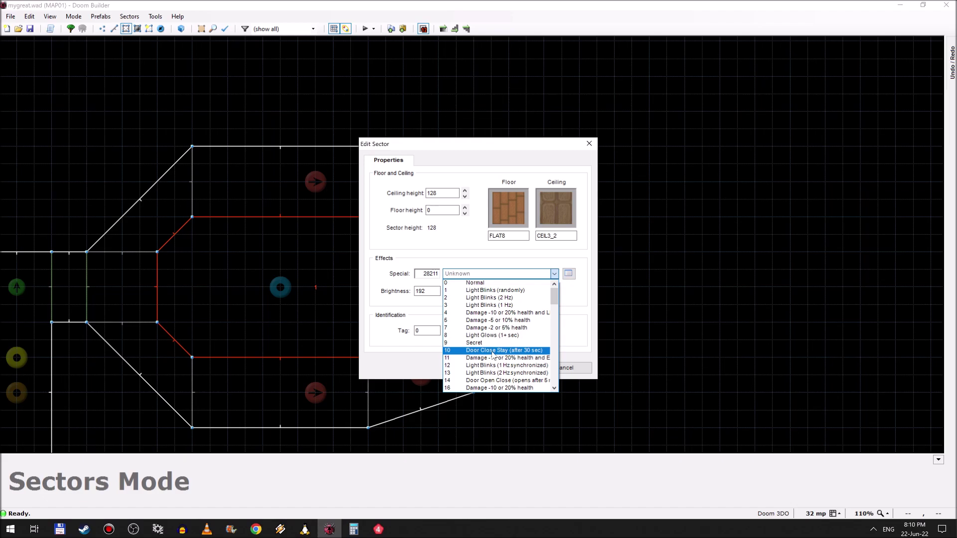
pyautogui.scroll(-2, 492, 353)
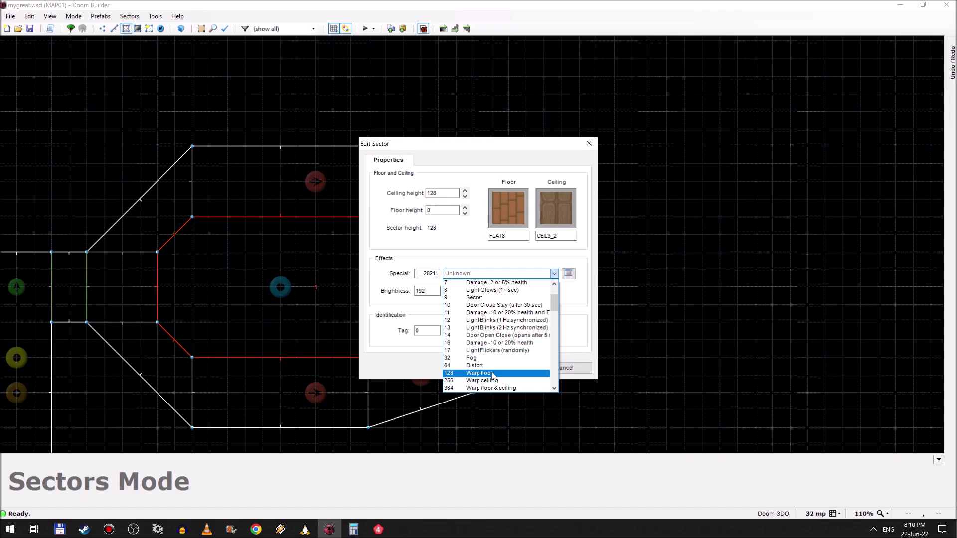
pyautogui.scroll(-1, 491, 375)
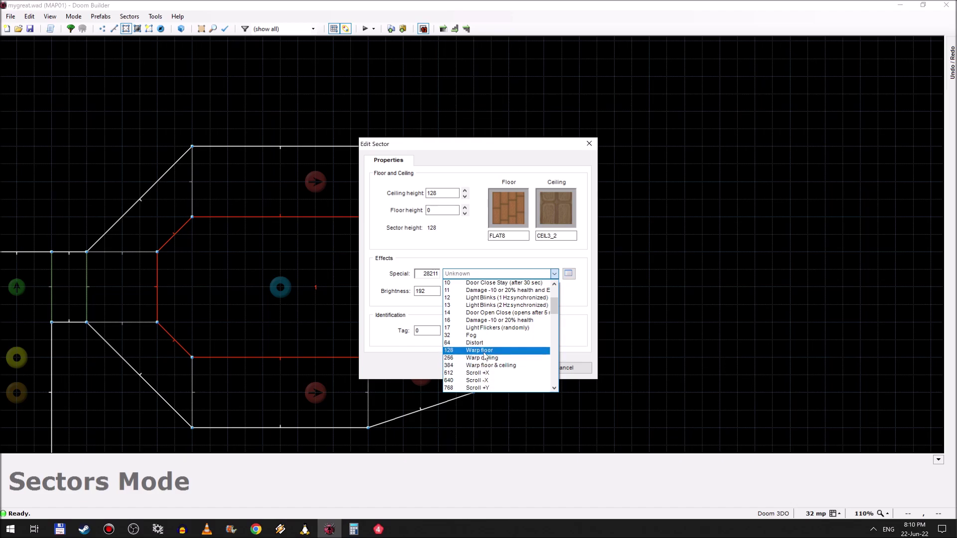
pyautogui.click(534, 150)
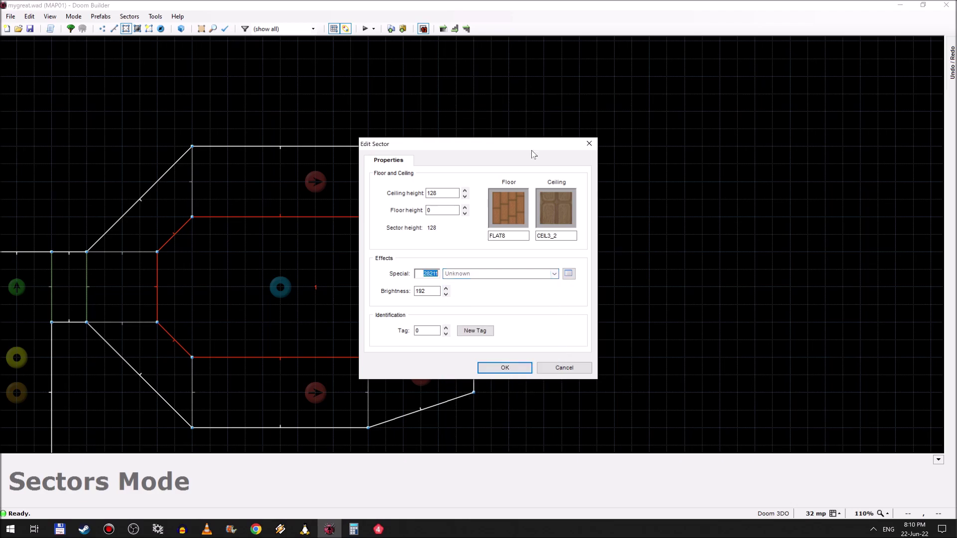
pyautogui.click(573, 368)
# - Switch back to 4DO and inspect the green, purple, red, orange and blue walls around the central sector
pyautogui.click(378, 529)
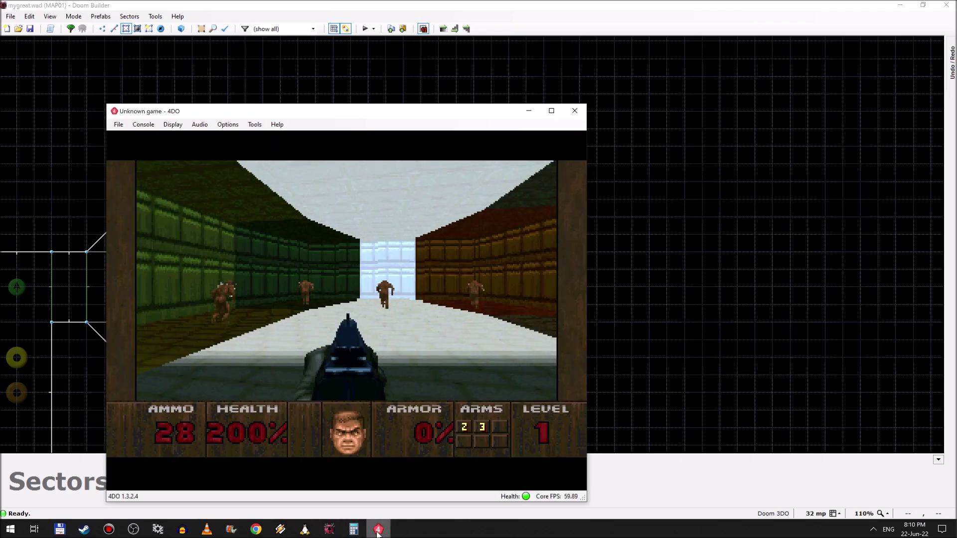
pyautogui.press('Left')
pyautogui.press('Left')
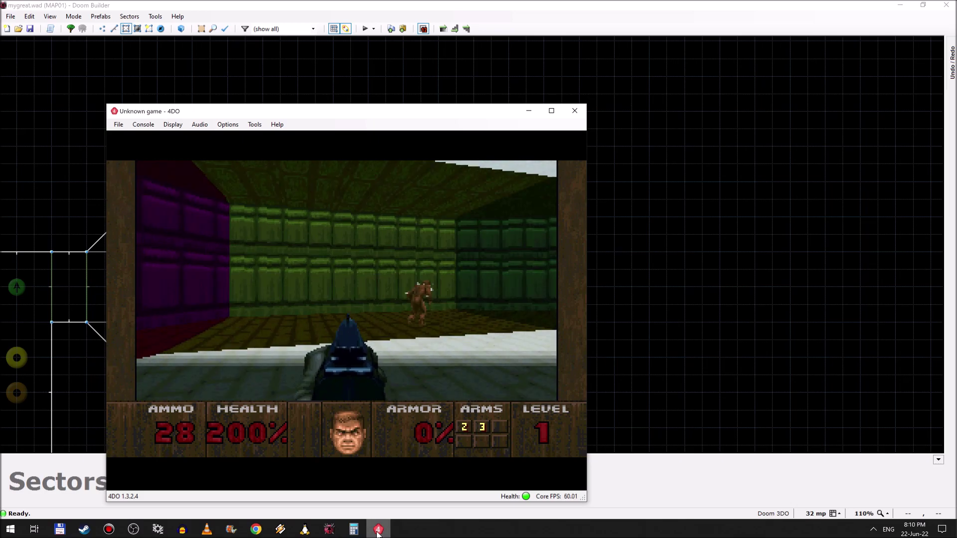
pyautogui.press('Right')
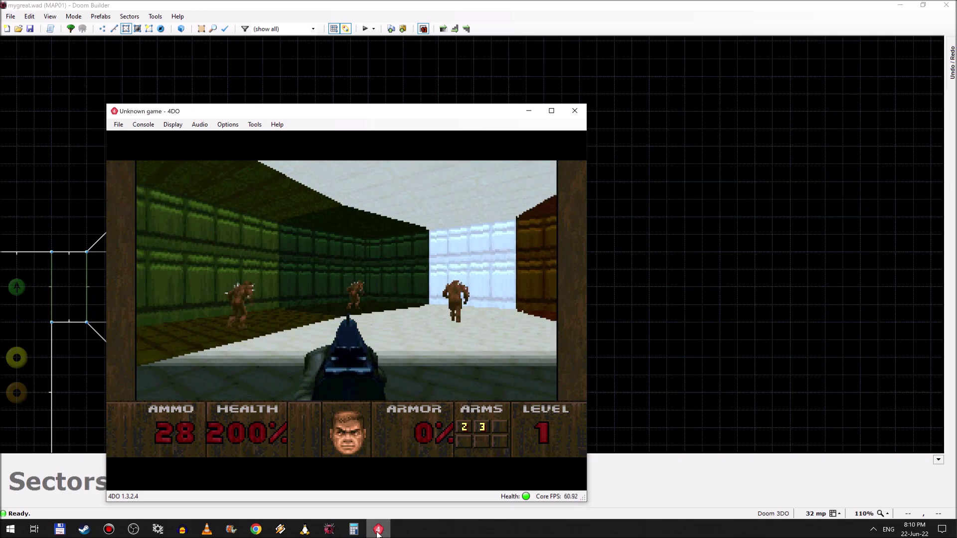
pyautogui.press('Left')
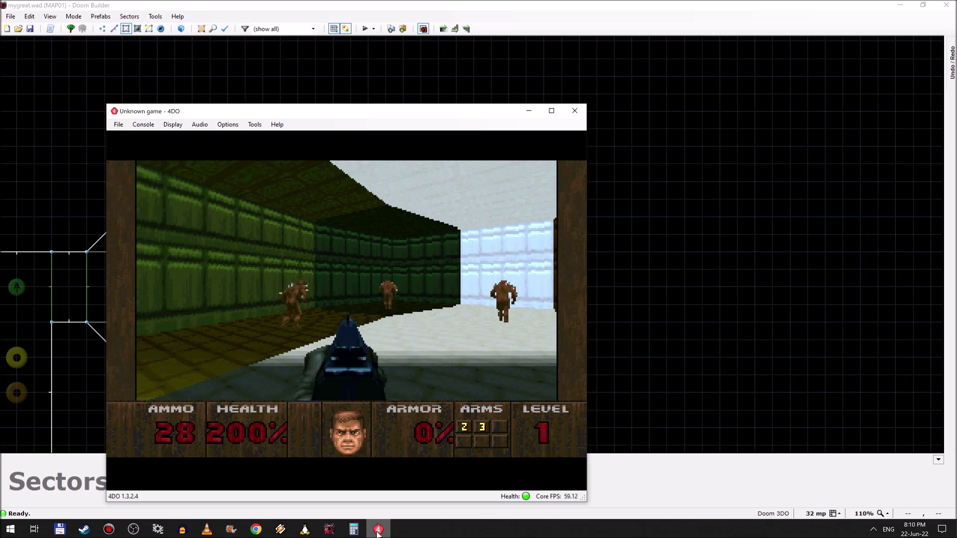
pyautogui.press('Right')
pyautogui.press('Right')
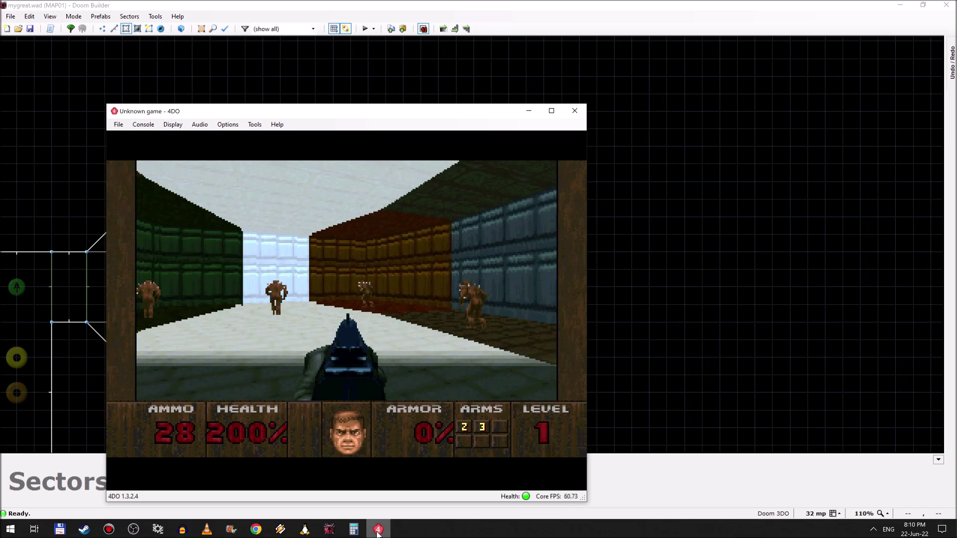
pyautogui.press('Left')
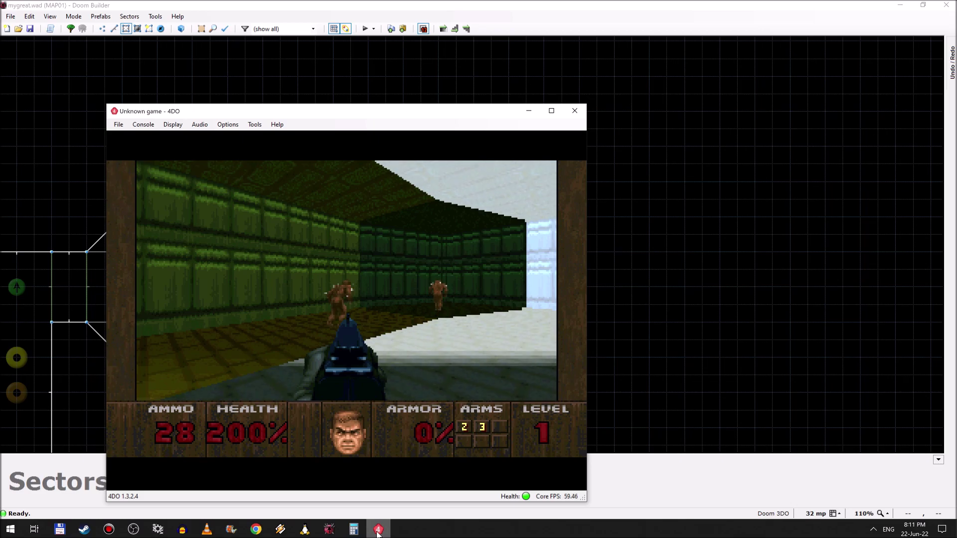
pyautogui.press('Left')
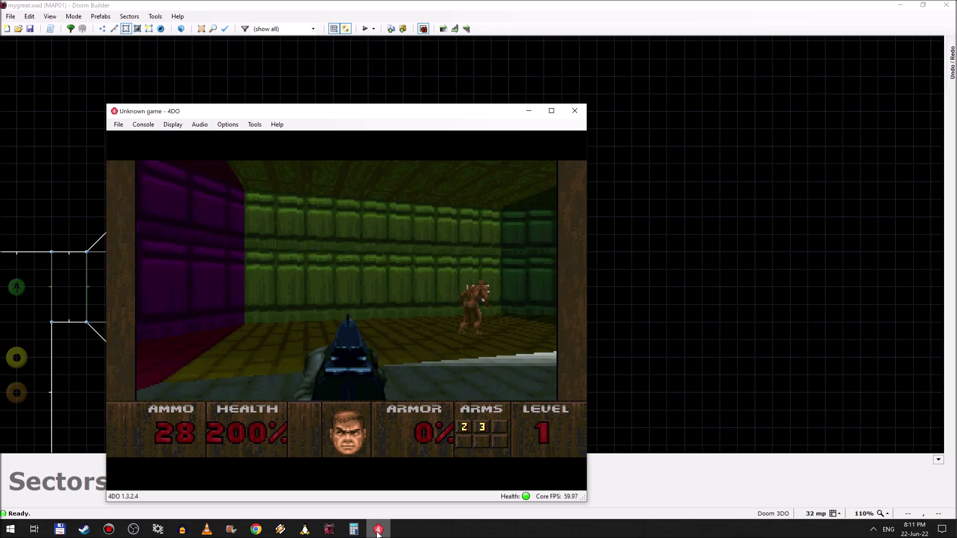
pyautogui.press('Left')
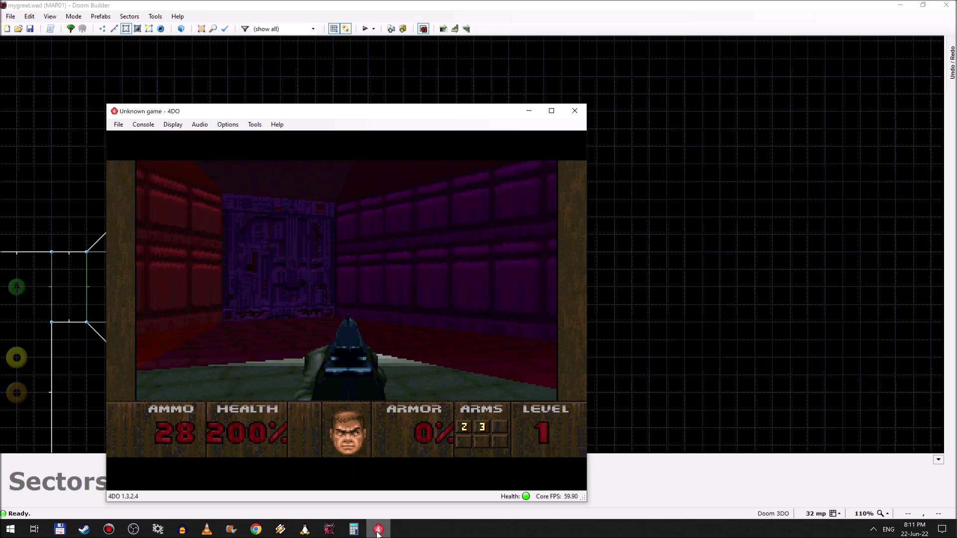
# - Shoot the imps in the coloured room with the shotgun while moving around, and look over the room between the bodies
pyautogui.press('Right')
pyautogui.press('x')
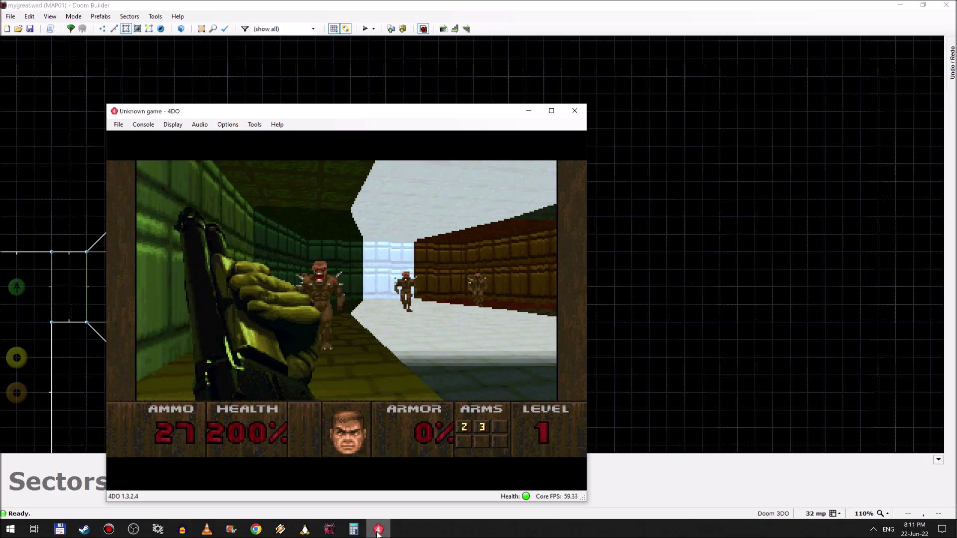
pyautogui.press('Right')
pyautogui.press('Right')
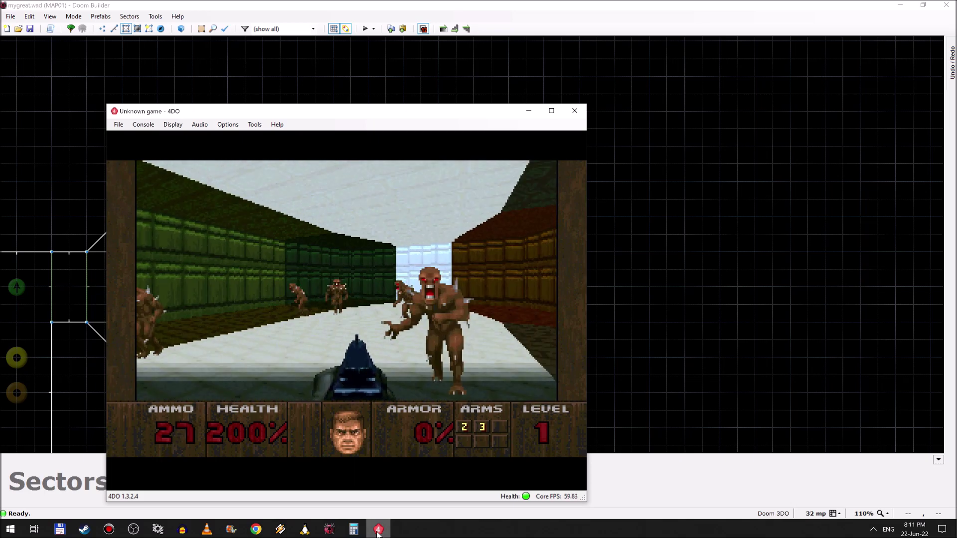
pyautogui.press('x')
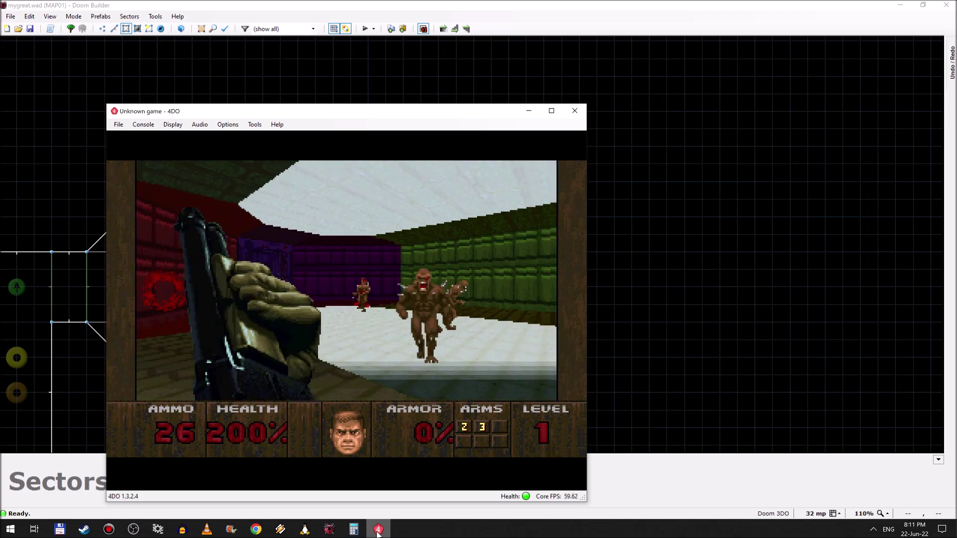
pyautogui.press('Left')
pyautogui.press('x')
pyautogui.press('x')
pyautogui.press('Right')
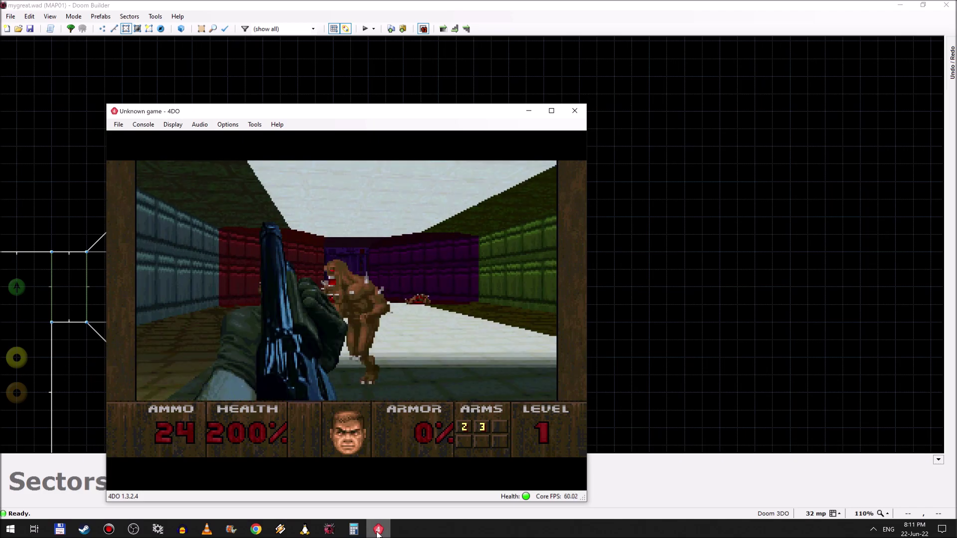
pyautogui.press('x')
pyautogui.press('Left')
pyautogui.press('x')
pyautogui.press('Right')
pyautogui.press('Left')
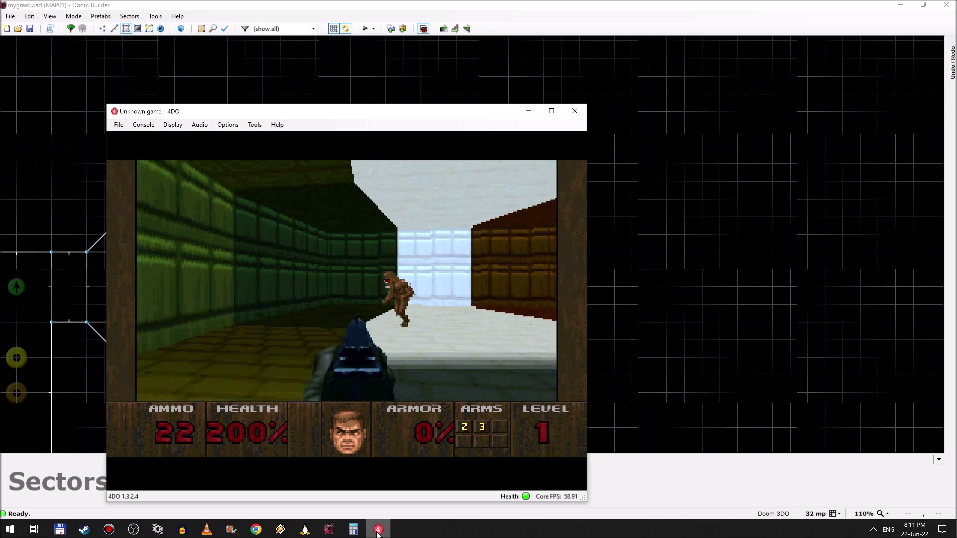
pyautogui.press('Left')
pyautogui.press('x')
pyautogui.press('Right')
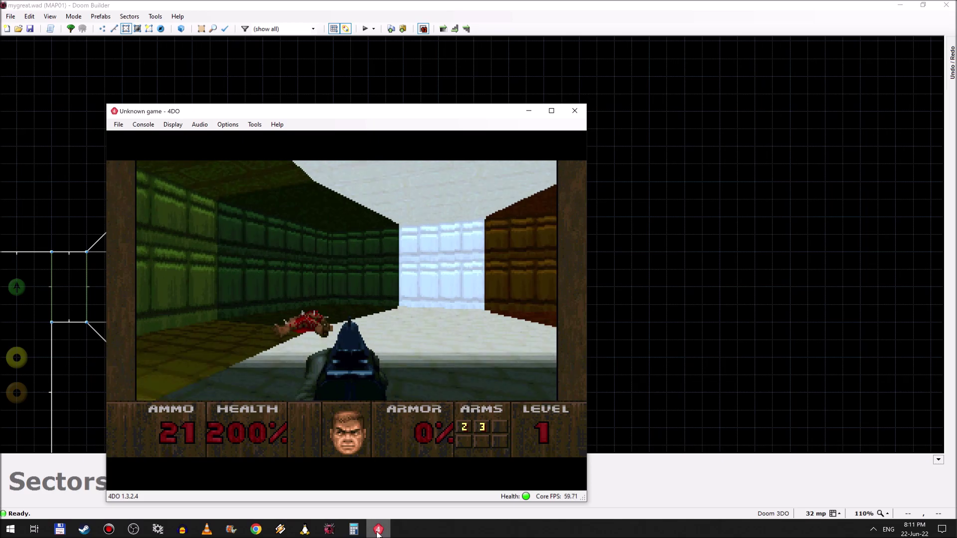
pyautogui.press('Right')
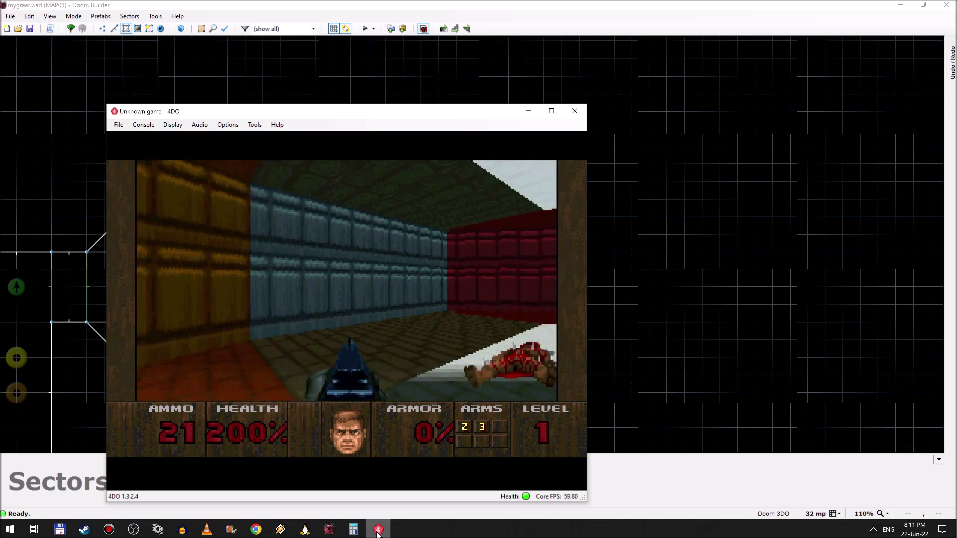
pyautogui.press('Up')
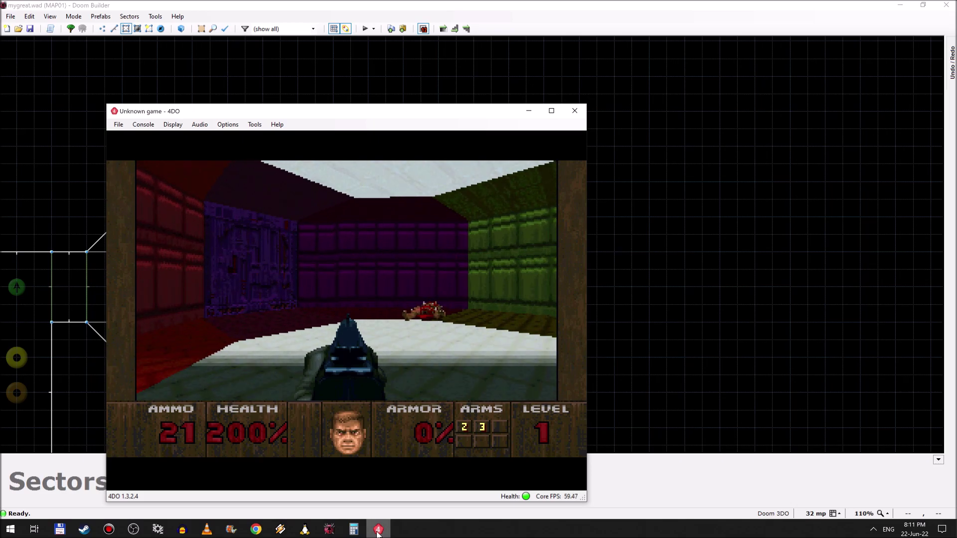
# - Look over the cleared coloured room from its near side towards the far white wall, and close 4DO
pyautogui.press('Right')
pyautogui.press('Right')
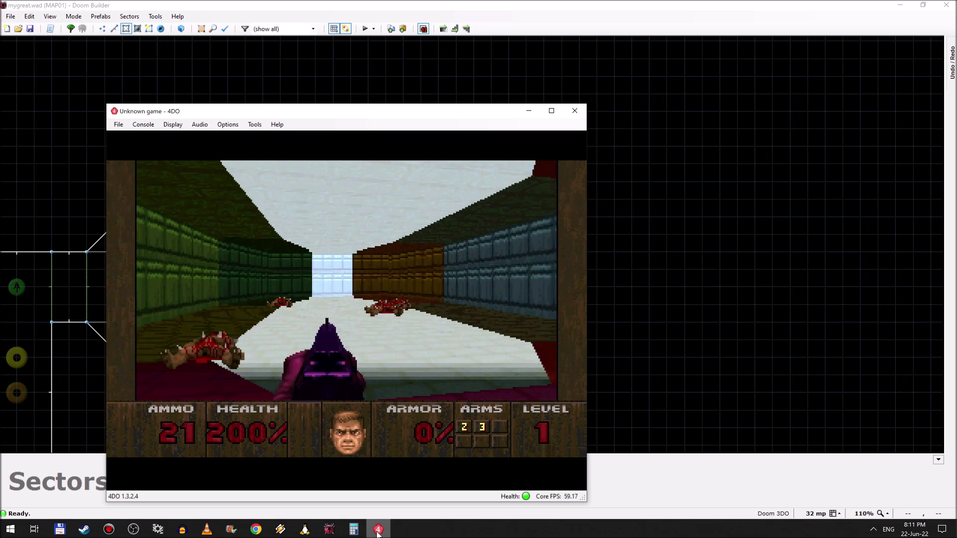
pyautogui.press('Up')
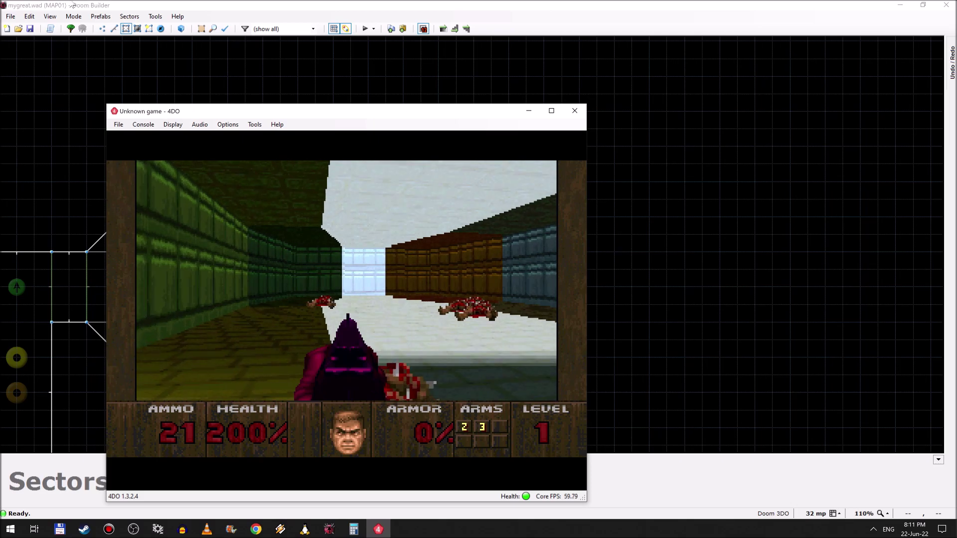
pyautogui.click(566, 111)
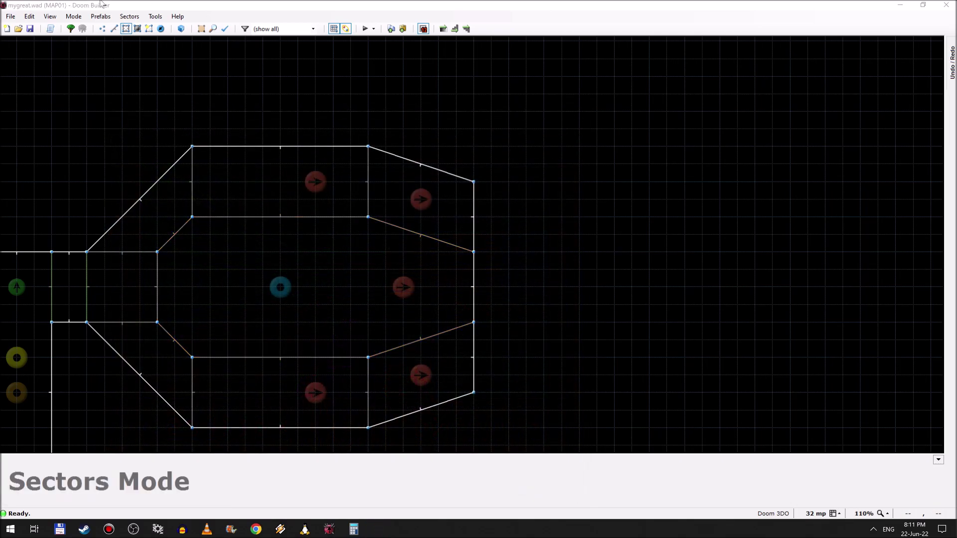
# - Set the central sector's special to 224 in Doom Builder, and save the map
pyautogui.rightClick(357, 261)
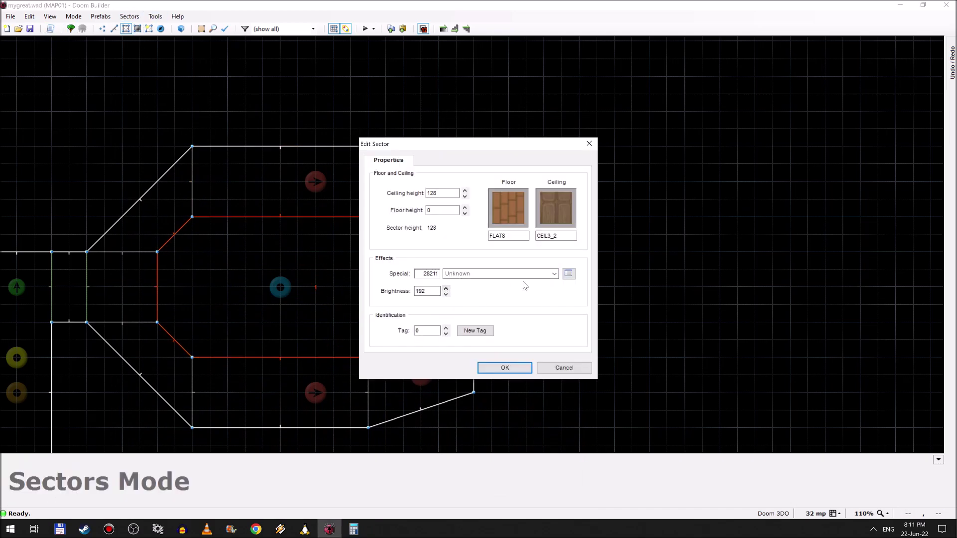
pyautogui.click(554, 274)
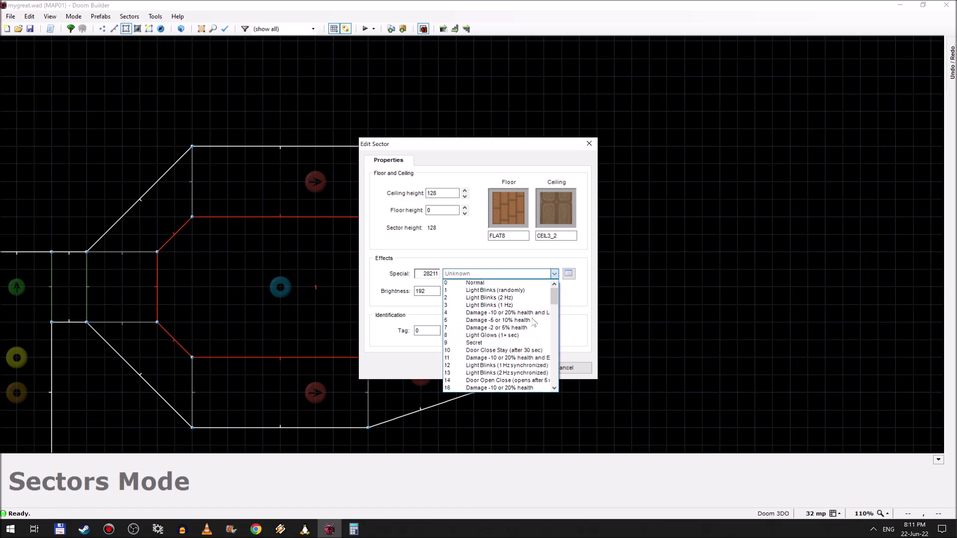
pyautogui.moveTo(557, 301); pyautogui.dragTo(560, 317)
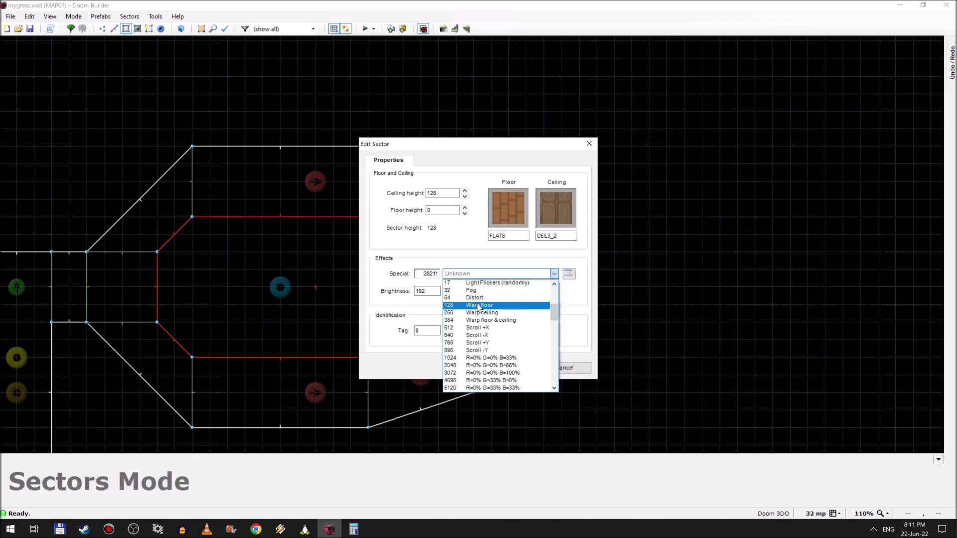
pyautogui.click(419, 276)
pyautogui.write('224')
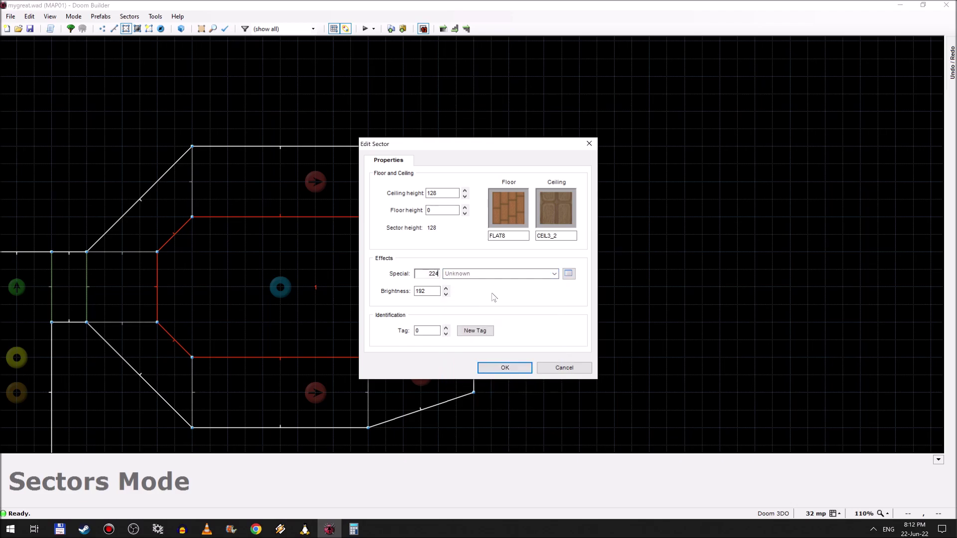
pyautogui.click(502, 368)
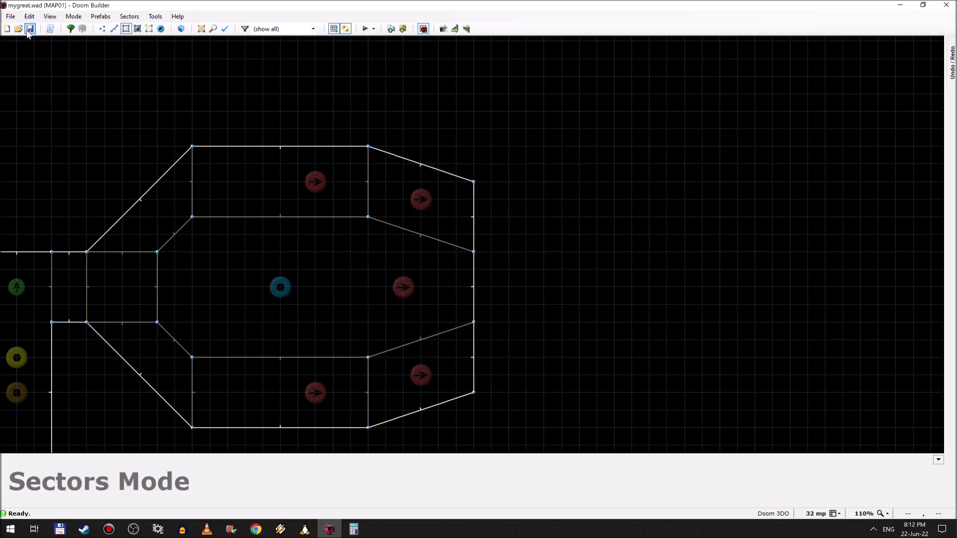
pyautogui.click(29, 30)
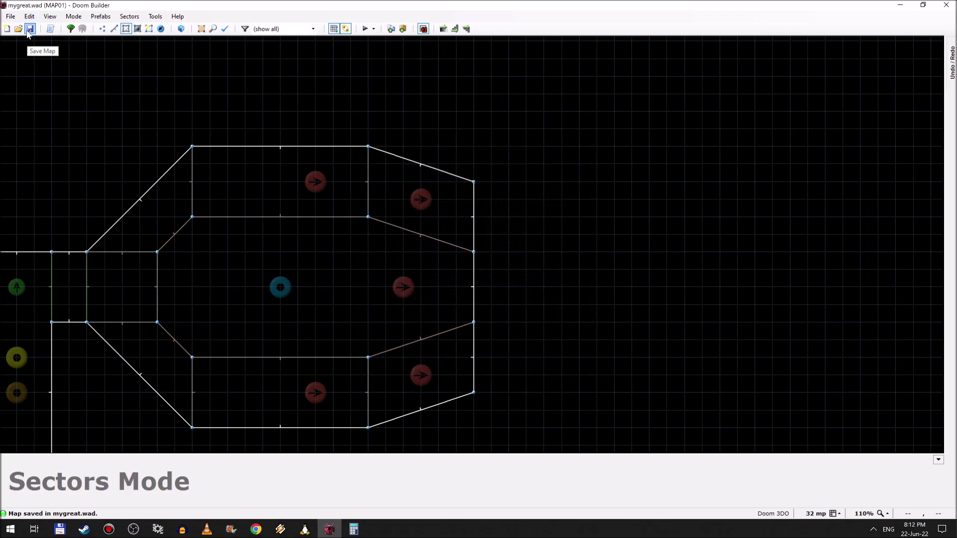
# - Close Calculator, switch to Total Commander and run makeOptidoomFromCD to rebuild and launch the OptiDoom ISO
pyautogui.click(355, 530)
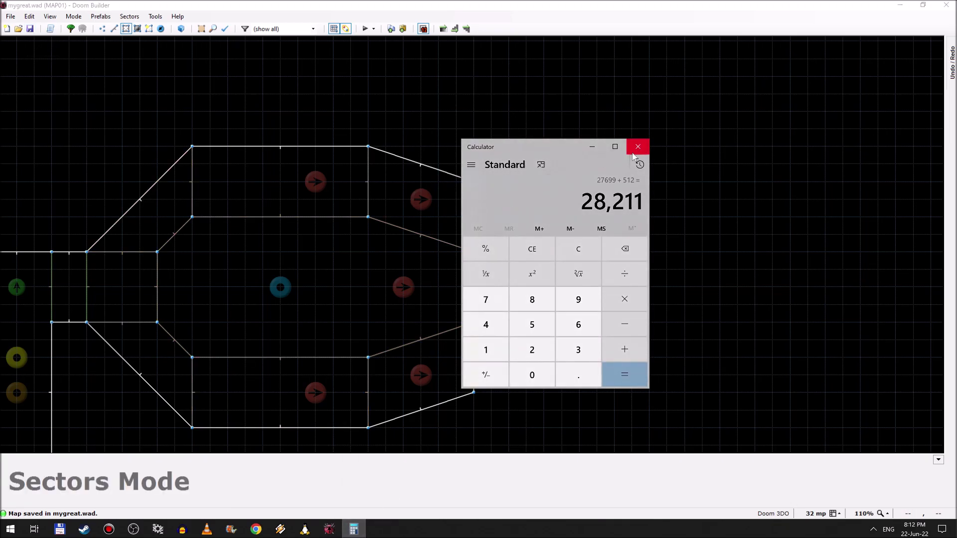
pyautogui.click(643, 151)
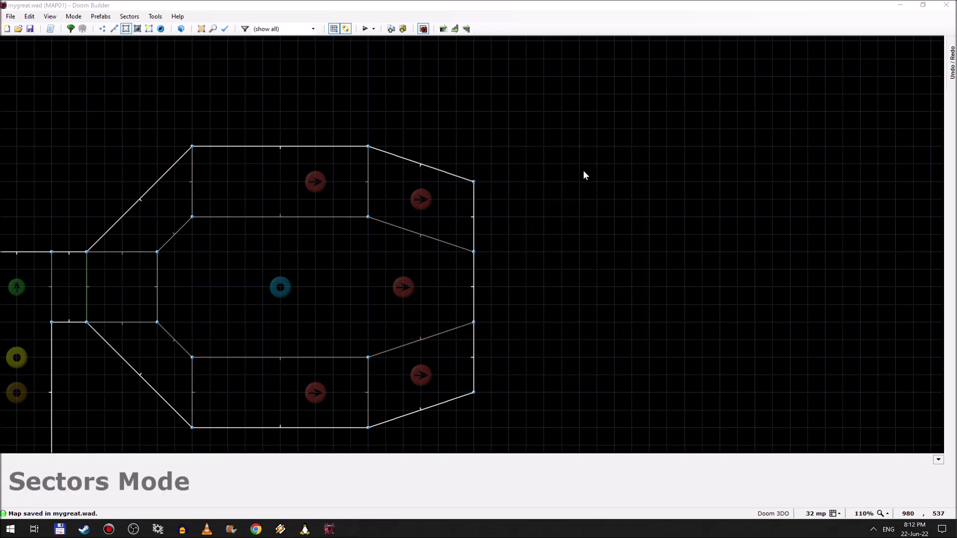
pyautogui.click(60, 529)
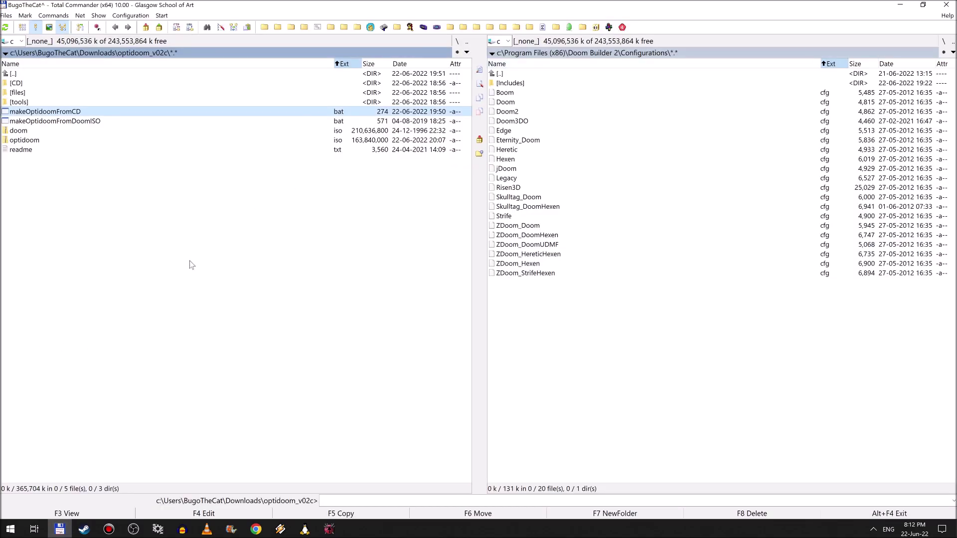
pyautogui.press('Return')
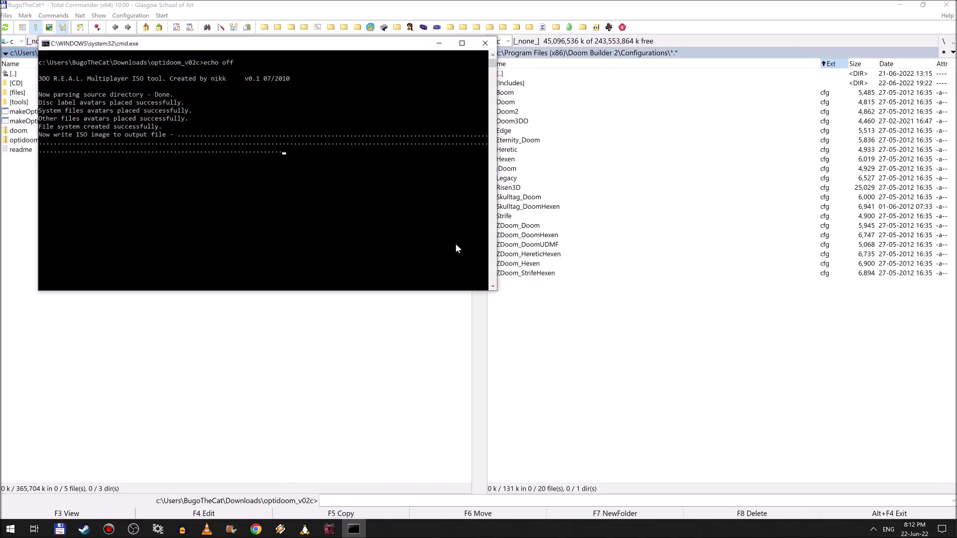
pyautogui.press('Return')
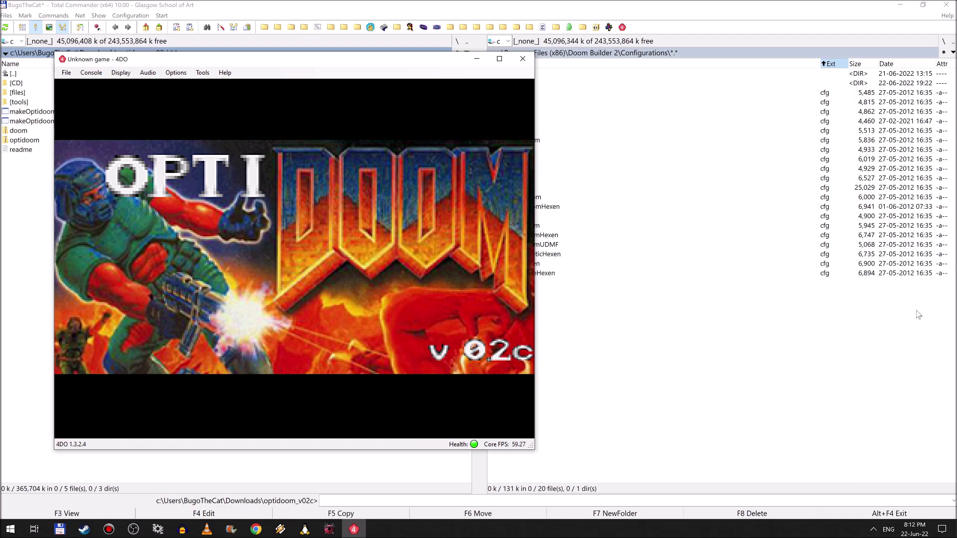
# - Select mygreat.wad as the mod and start level 1 at Hurt me plenty difficulty
pyautogui.press('Right')
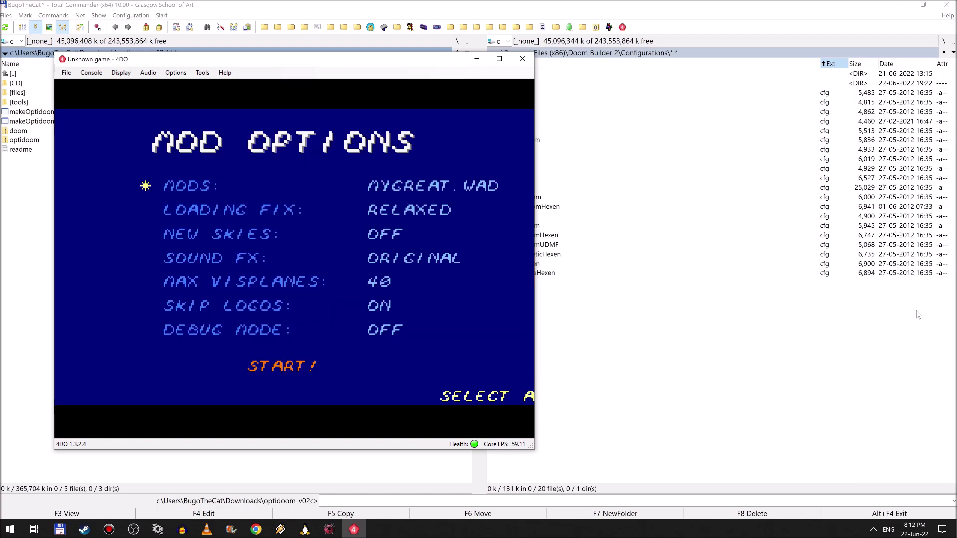
pyautogui.press('Return')
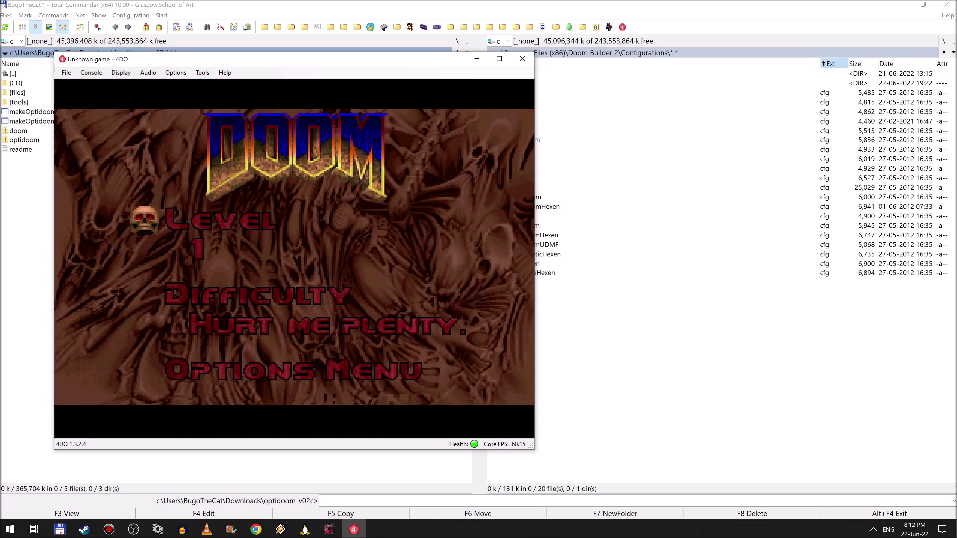
pyautogui.press('Return')
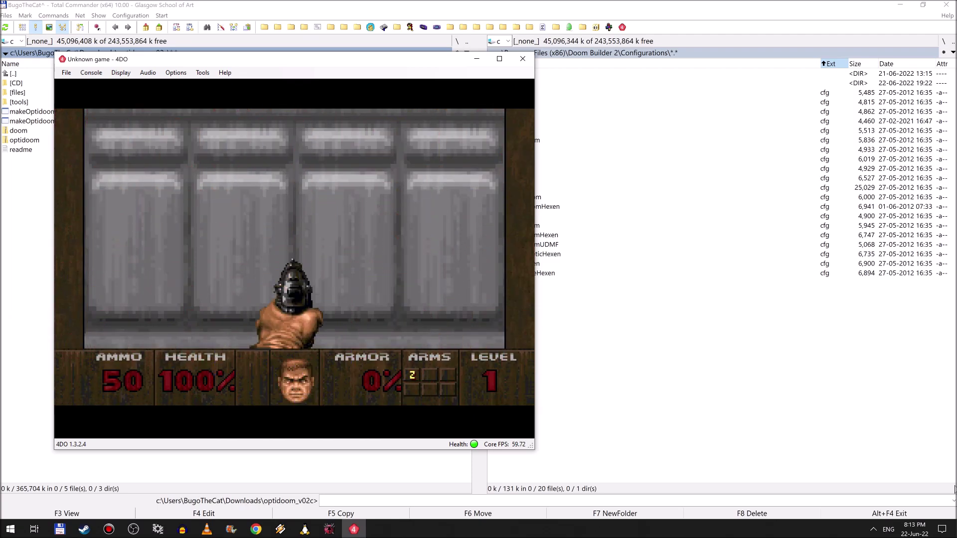
# - Collect the shotgun and walk into the coloured room, facing the central sector and the purple and green walls
pyautogui.press('Left')
pyautogui.press('Left')
pyautogui.press('Up')
pyautogui.press('Left')
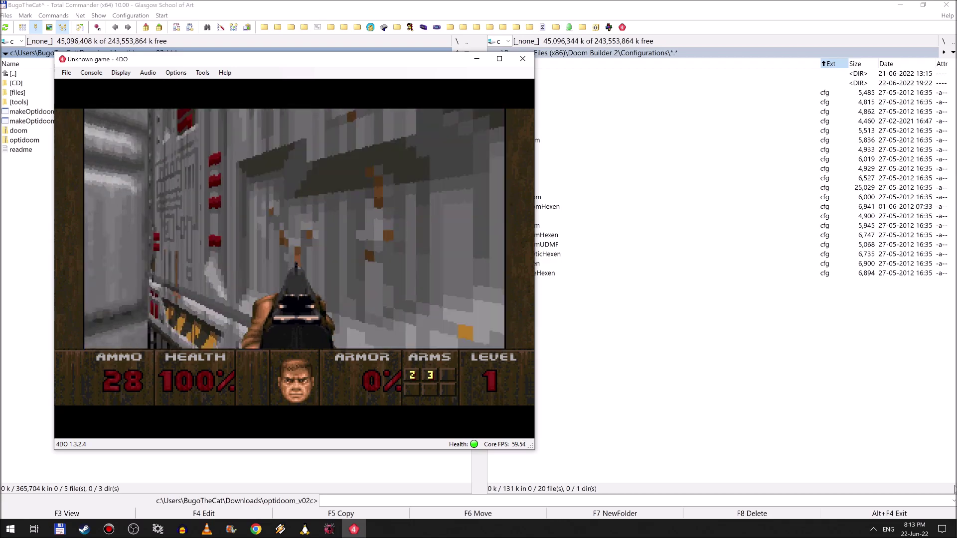
pyautogui.press('Left')
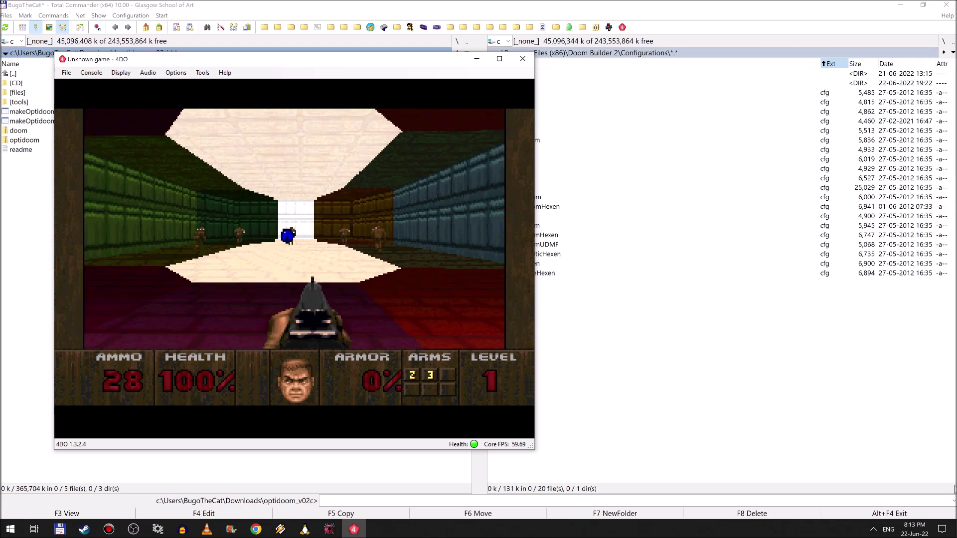
pyautogui.press('Left')
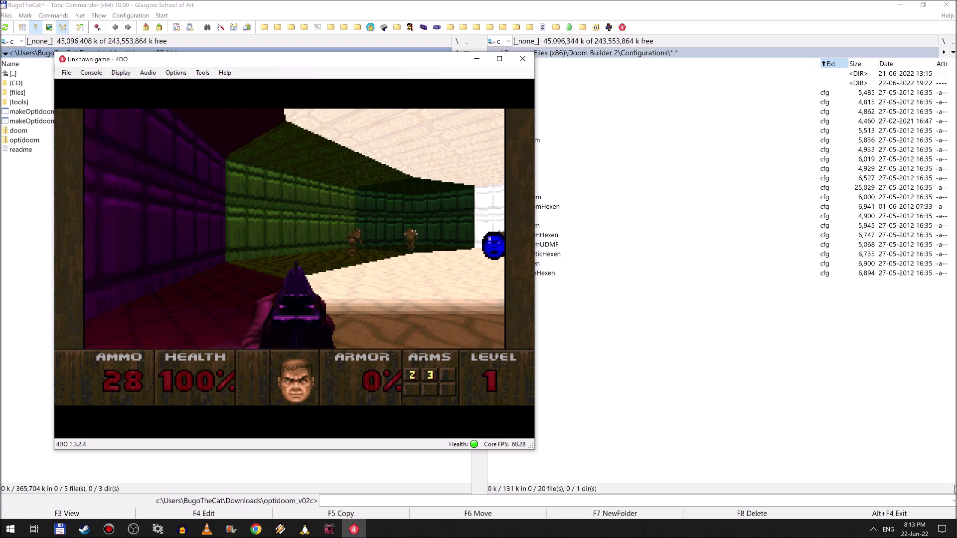
# - Enter the central sector and turn around in it to view the distortion of the walls, floor and ceiling
pyautogui.press('Up')
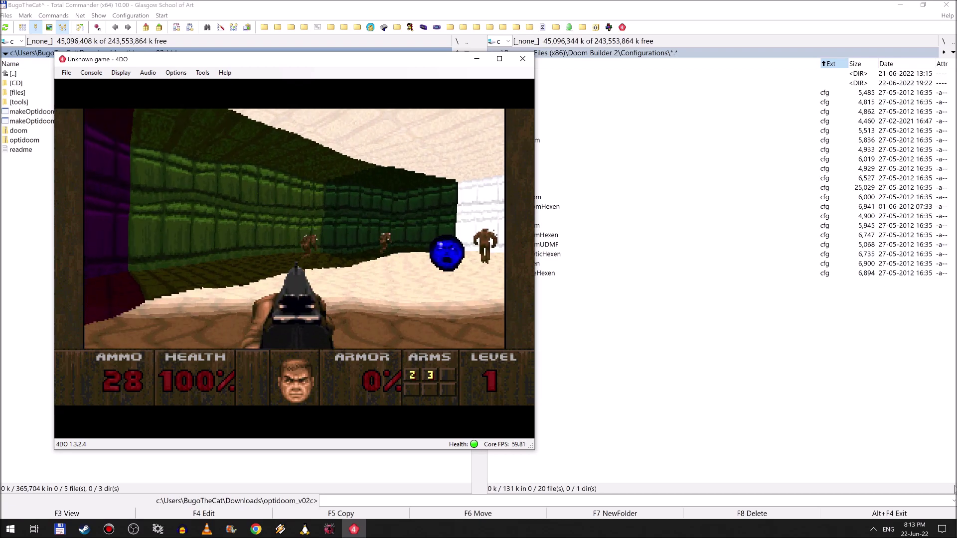
pyautogui.press('Right')
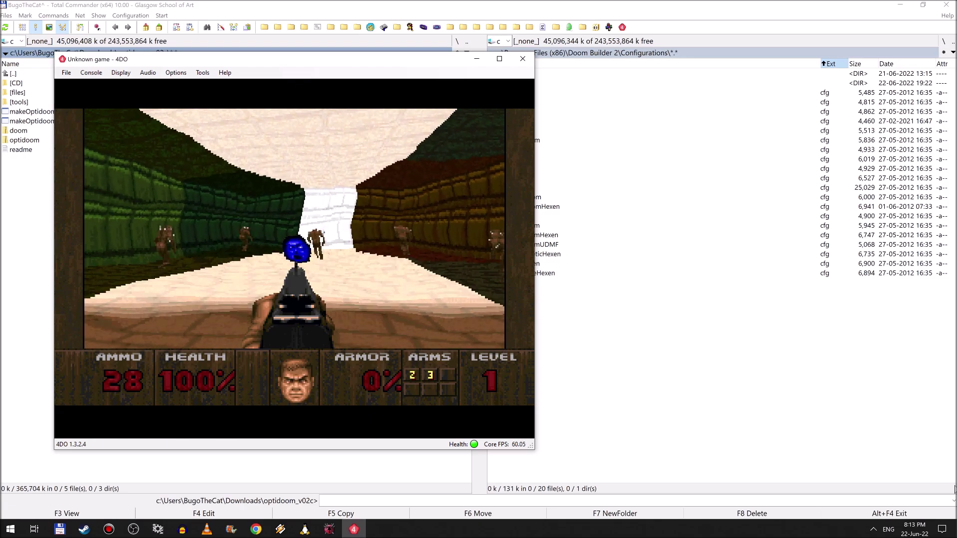
pyautogui.press('Left')
pyautogui.press('Right')
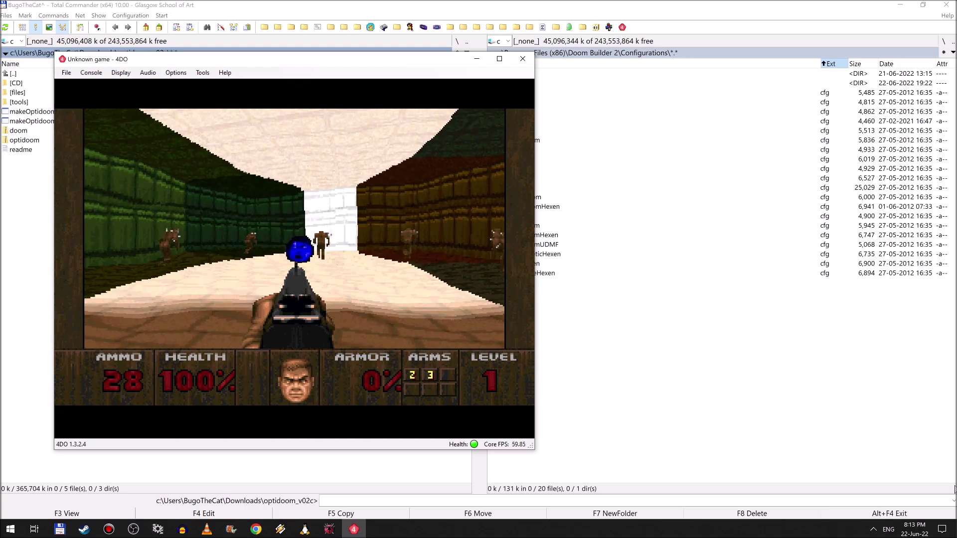
pyautogui.press('Right')
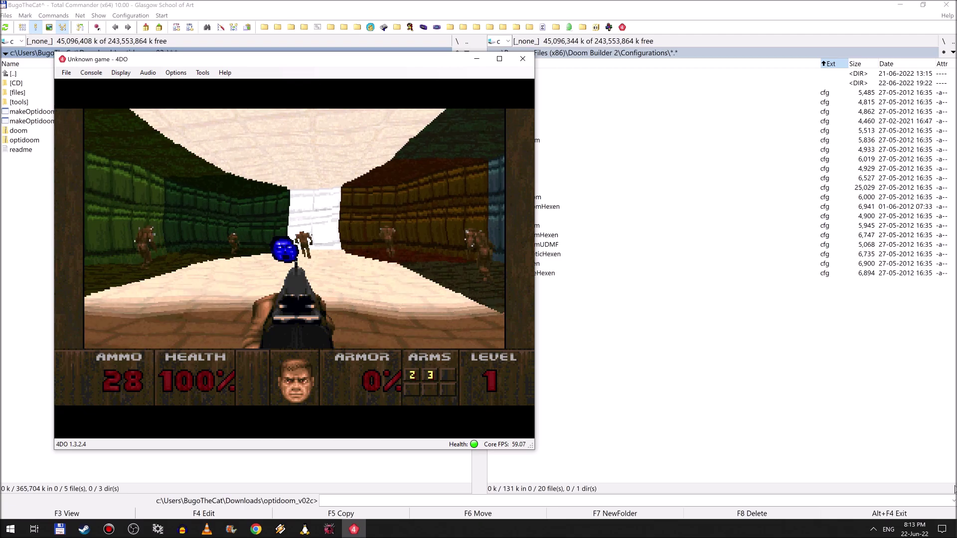
pyautogui.press('Left')
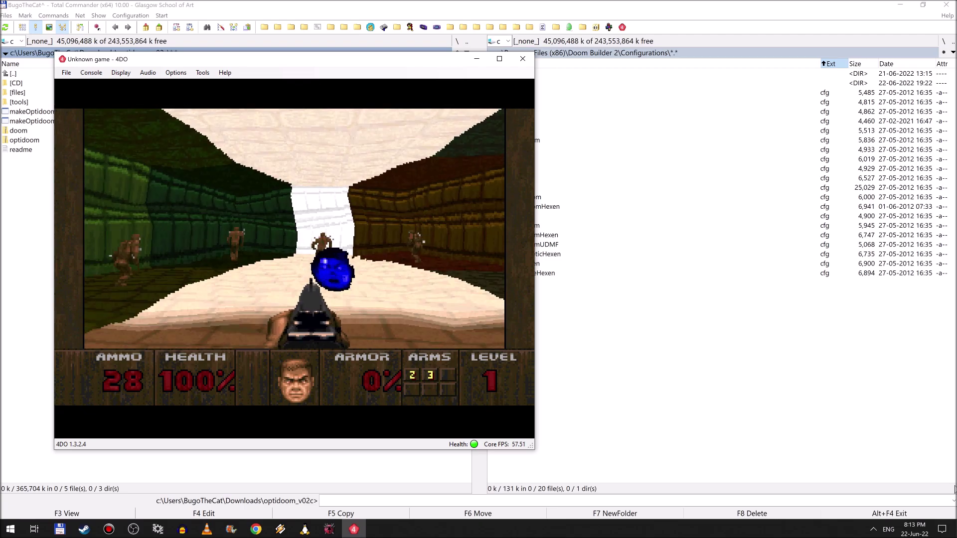
# - Pick up the Soulsphere and shoot the imps in the coloured room with the shotgun
pyautogui.press('Up')
pyautogui.press('ctrl')
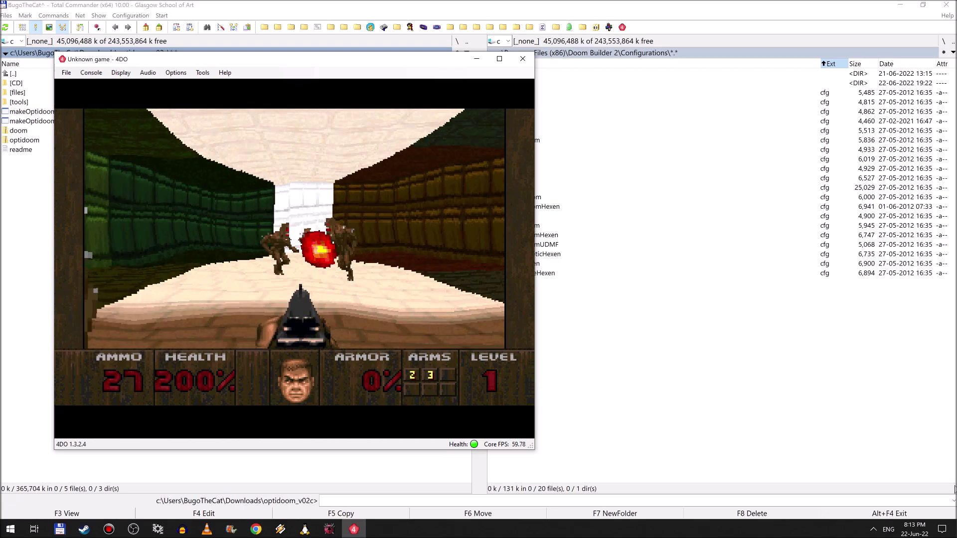
pyautogui.press('ctrl')
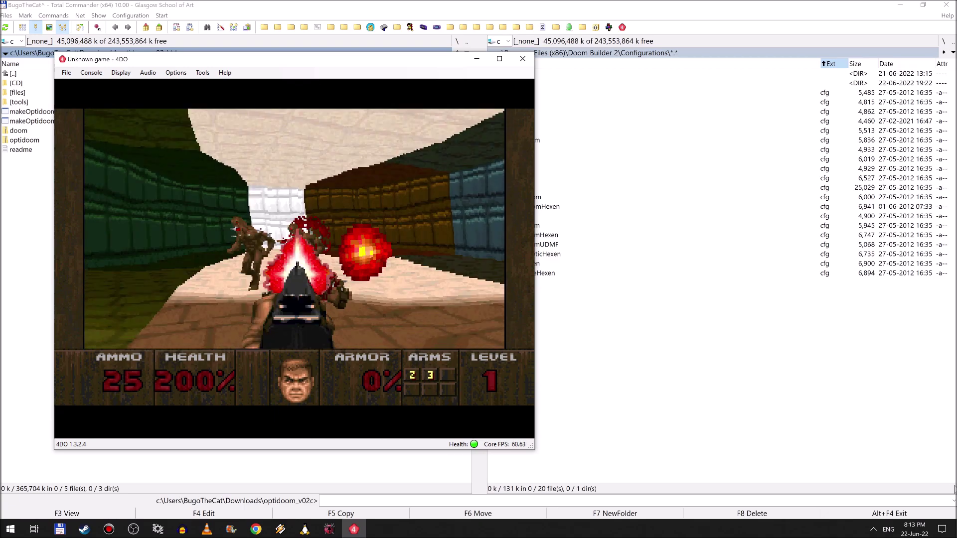
pyautogui.press('ctrl')
pyautogui.press('ctrl')
pyautogui.press('ctrl')
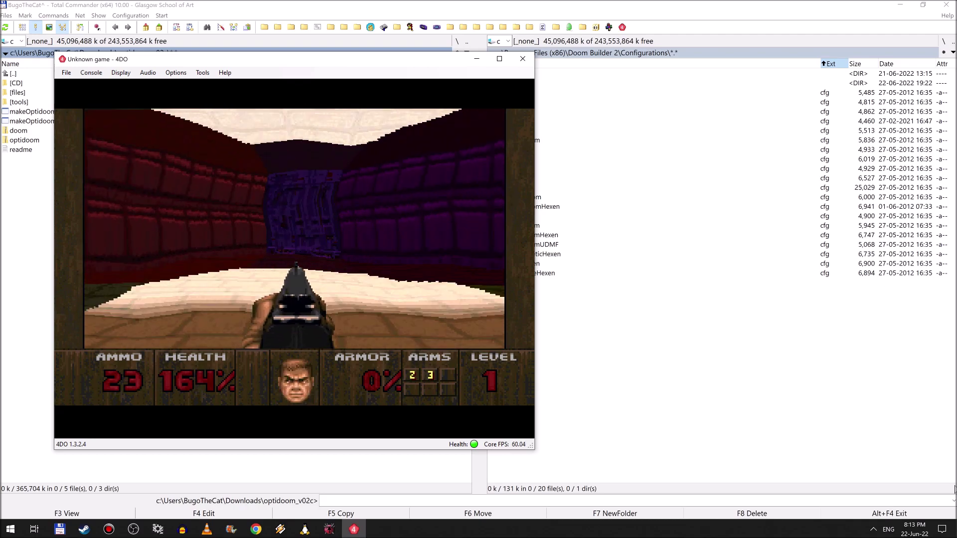
pyautogui.press('ctrl')
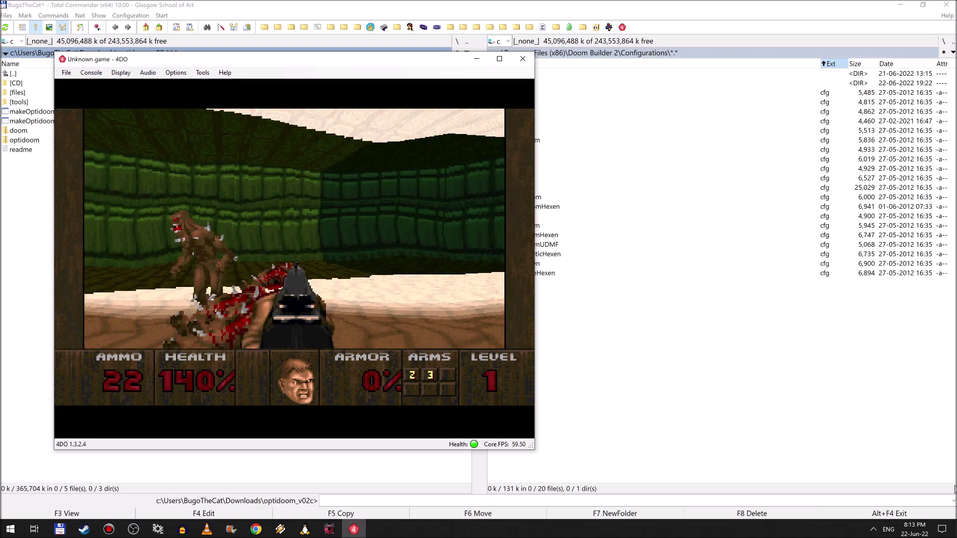
pyautogui.press('ctrl')
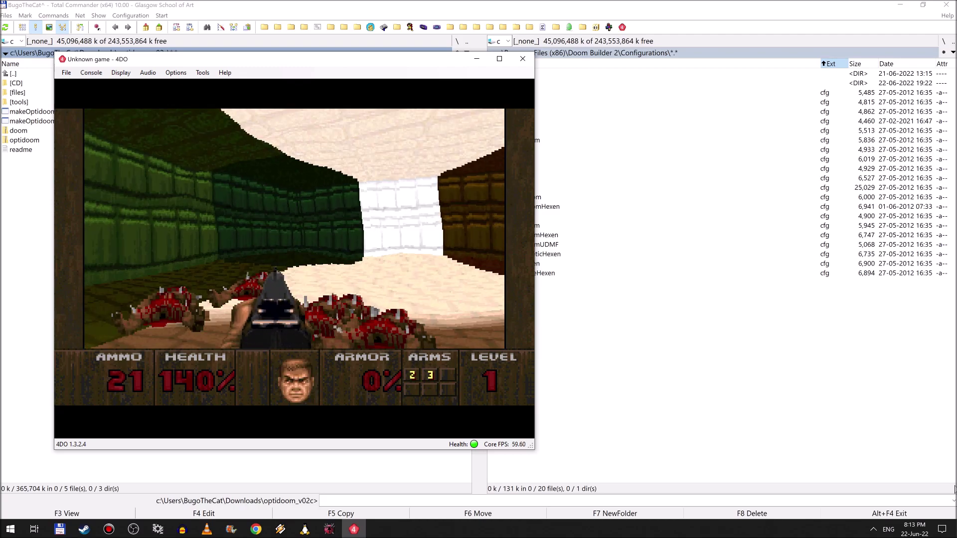
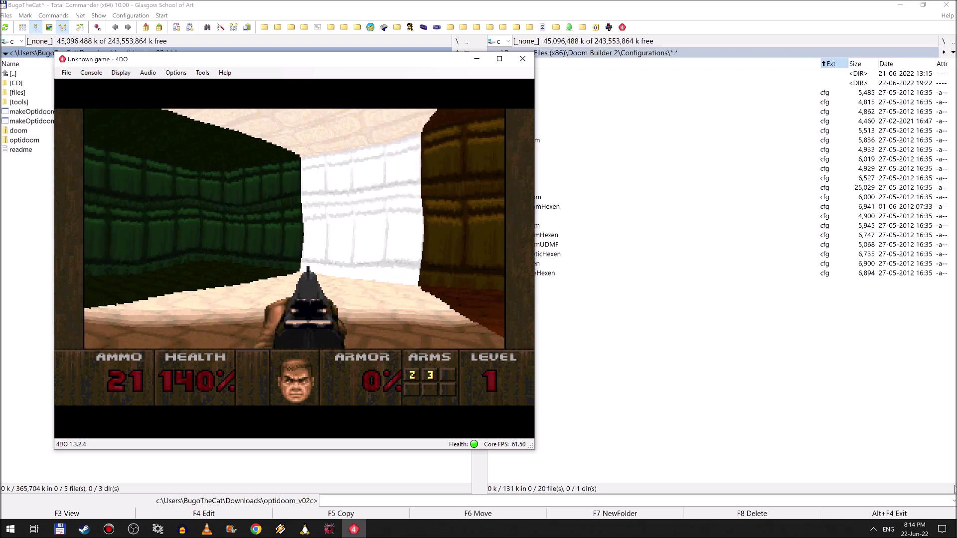
# - Move between the central and side sectors to compare the view with and without the distortion effect
pyautogui.press('Right')
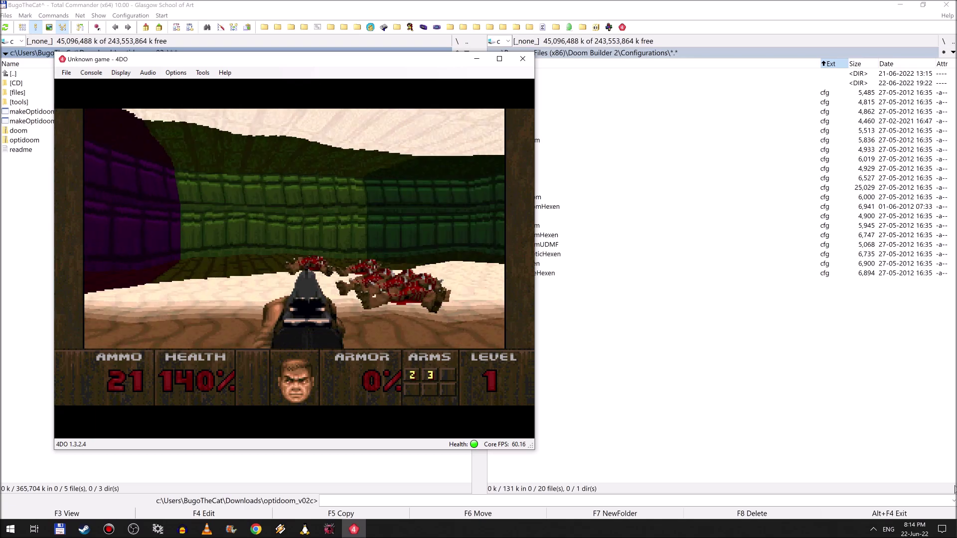
pyautogui.press('Left')
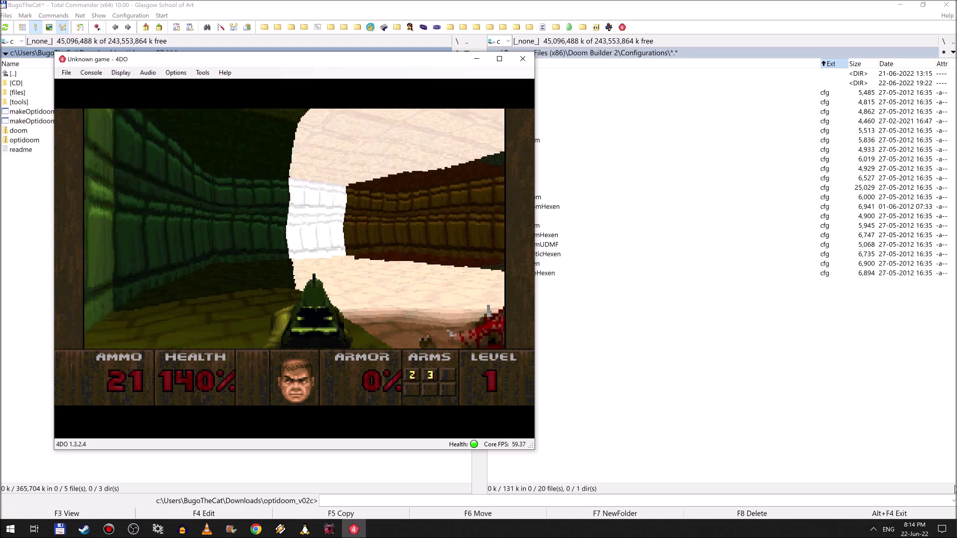
pyautogui.press('Right')
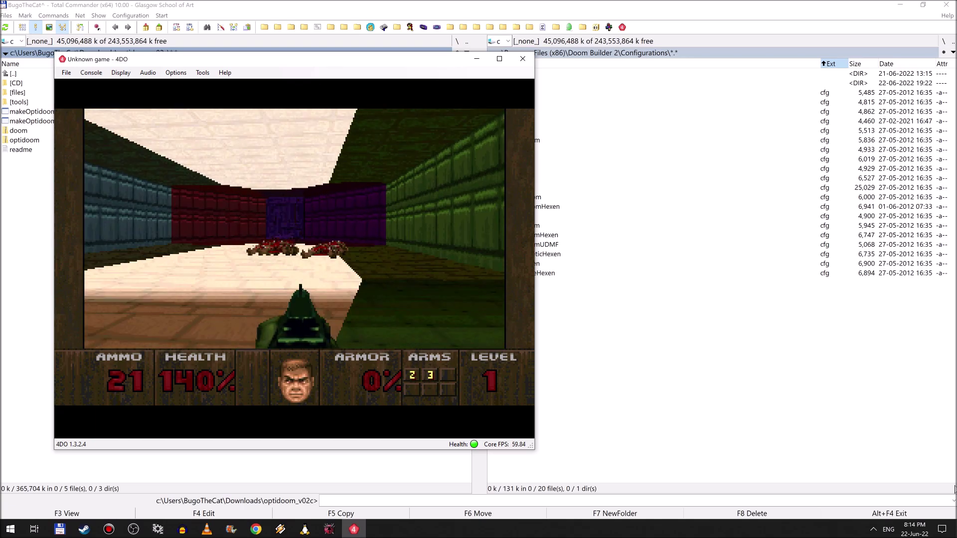
pyautogui.press('Left')
pyautogui.press('Up')
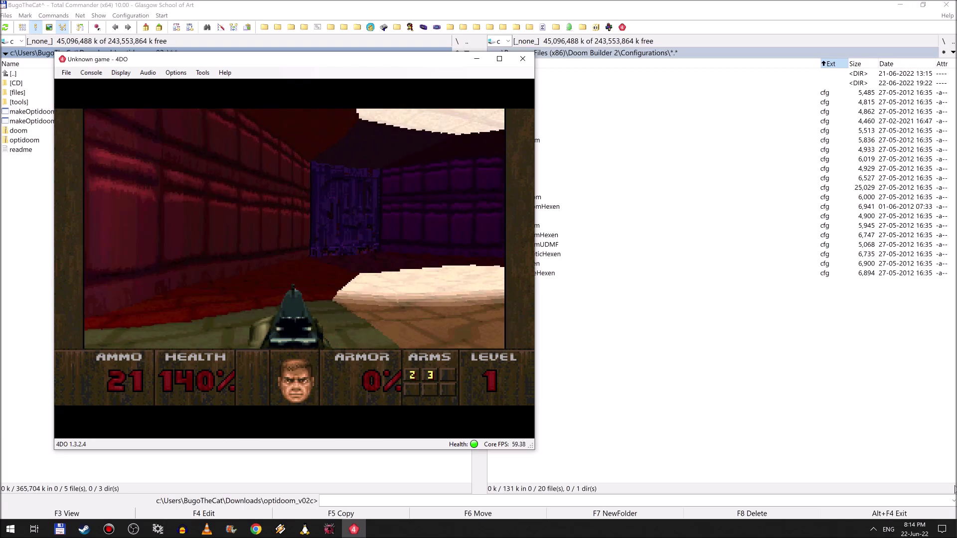
# - Walk out of the coloured room into the grey corridor, end the playtest and switch back to the map in Doom Builder
pyautogui.press('Right')
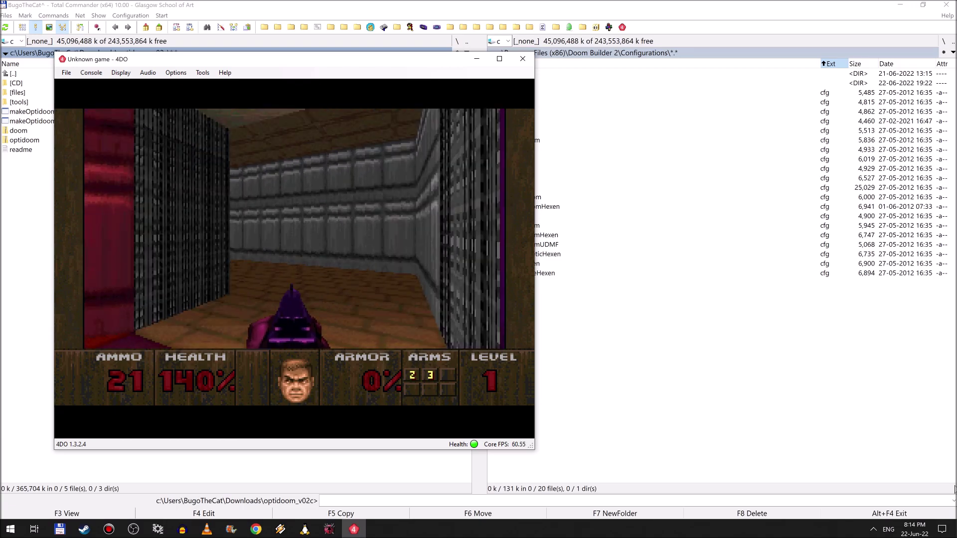
pyautogui.press('Up')
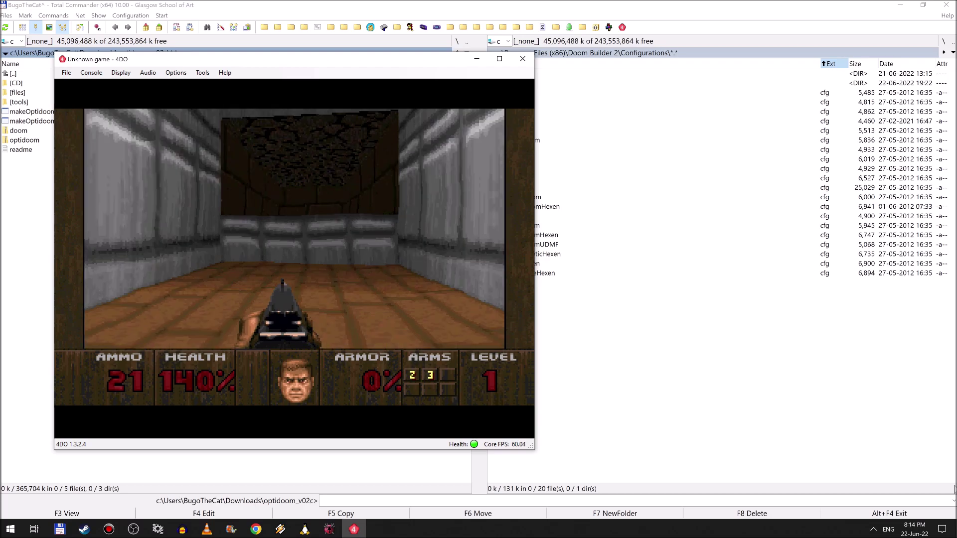
pyautogui.click(522, 59)
pyautogui.click(329, 529)
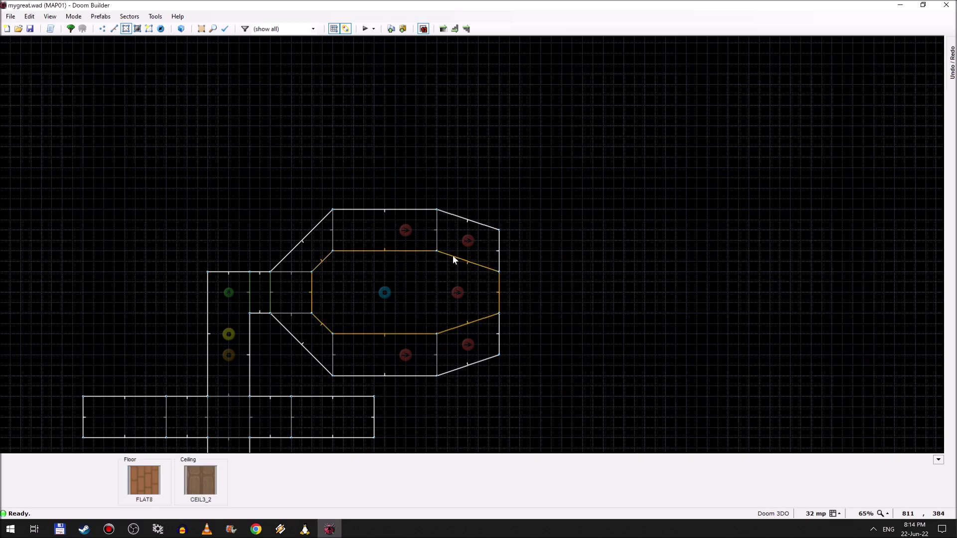
# - Examine the map layout in Sectors Mode, from the crossing corridors in the south to the coloured room in the north
pyautogui.press('Down')
pyautogui.press('Down')
pyautogui.press('Down')
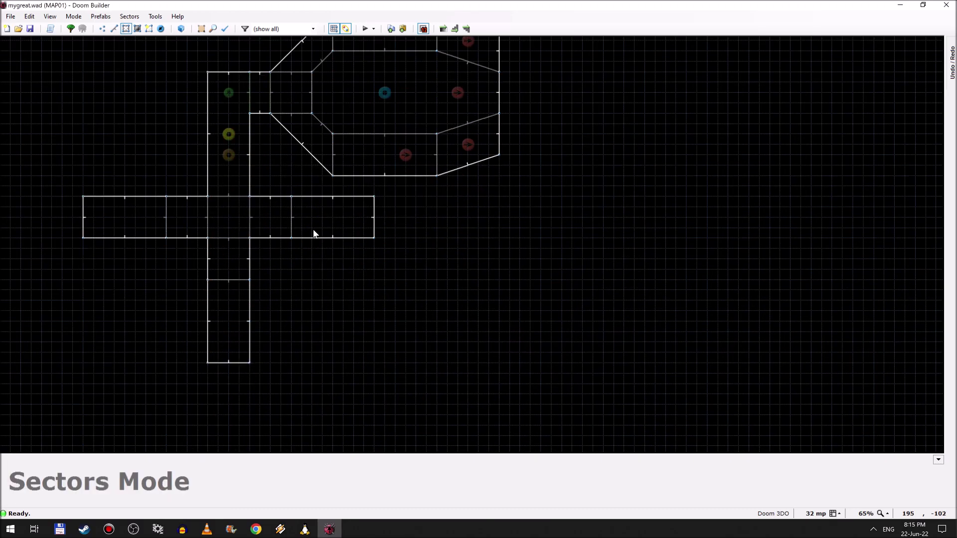
pyautogui.press('Up')
pyautogui.press('Up')
pyautogui.press('s')
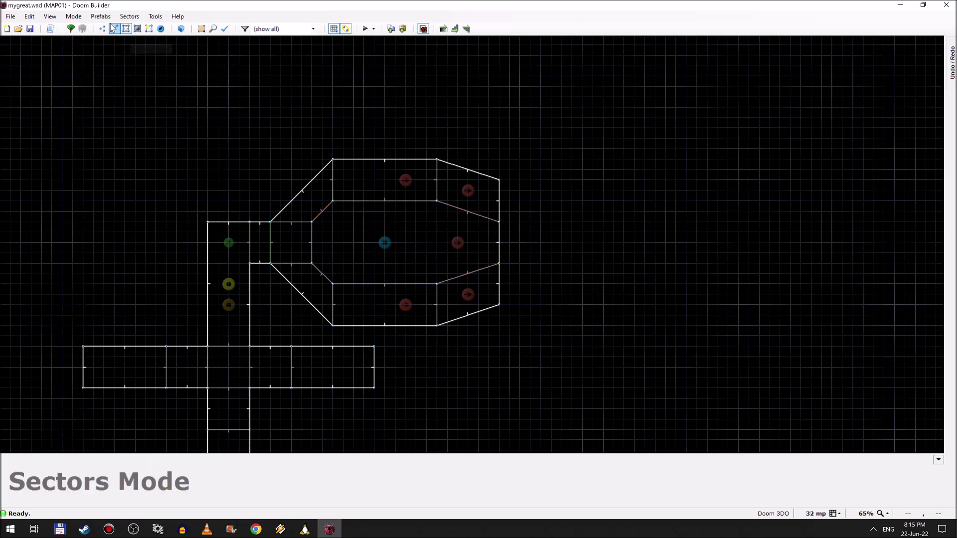
pyautogui.press('Left')
pyautogui.press('Down')
pyautogui.press('Left')
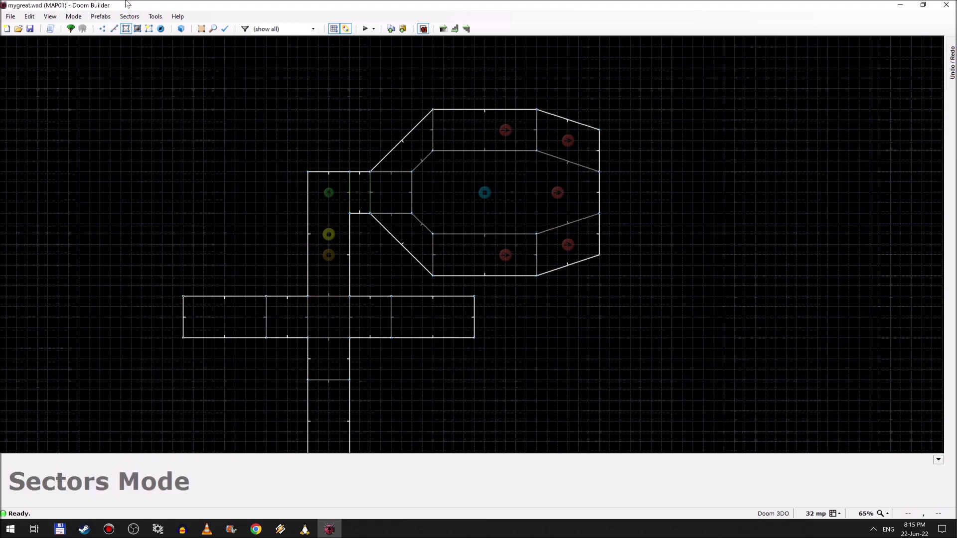
# - Inspect the properties of the starting corridor's west wall linedef in Linedefs Mode
pyautogui.click(114, 29)
pyautogui.scroll(4, 313, 308)
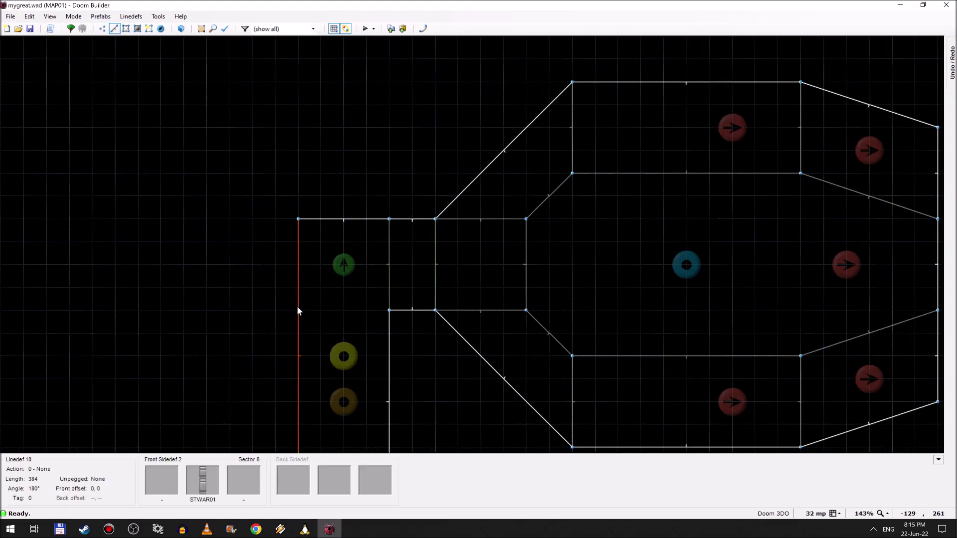
pyautogui.rightClick(298, 305)
pyautogui.click(598, 364)
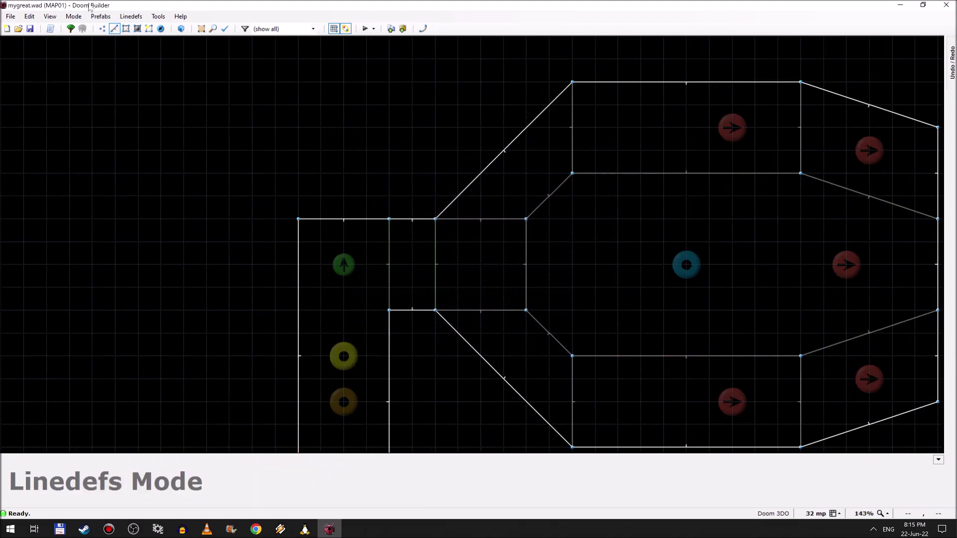
pyautogui.click(126, 29)
pyautogui.rightClick(297, 310)
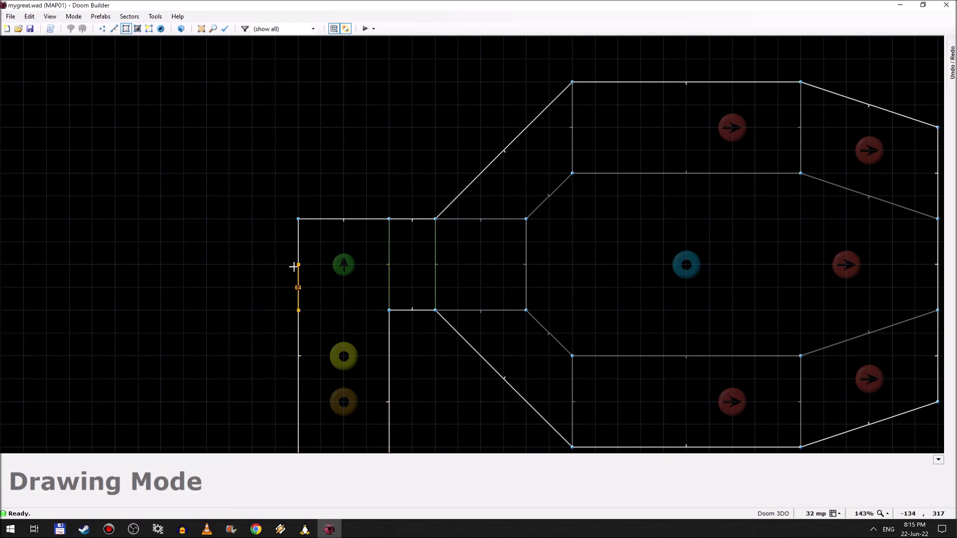
pyautogui.press('Escape')
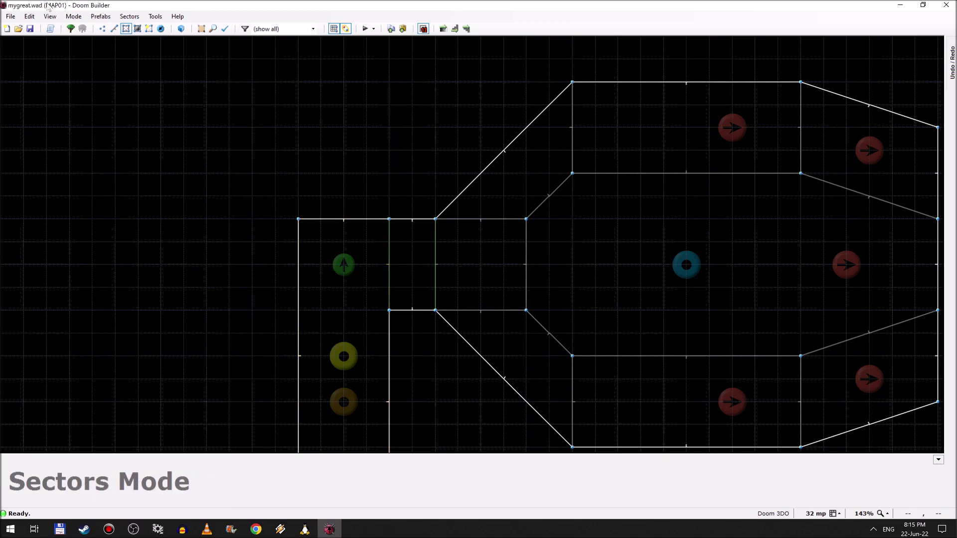
# - Pull a rectangular corridor westward out of the area holding the green thing, and separate the two with a dividing line
pyautogui.click(102, 28)
pyautogui.moveTo(303, 264); pyautogui.dragTo(154, 287, button='right')
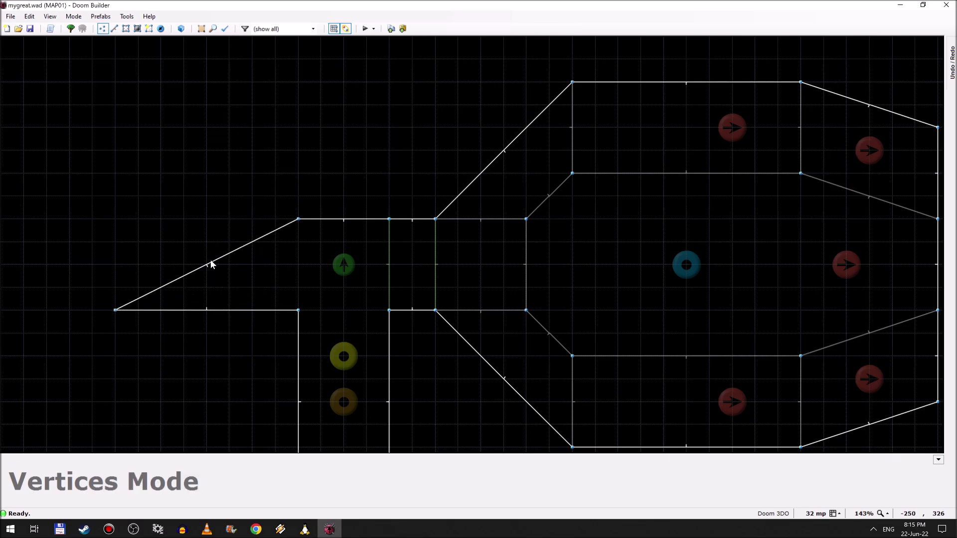
pyautogui.moveTo(208, 269); pyautogui.dragTo(120, 223, button='right')
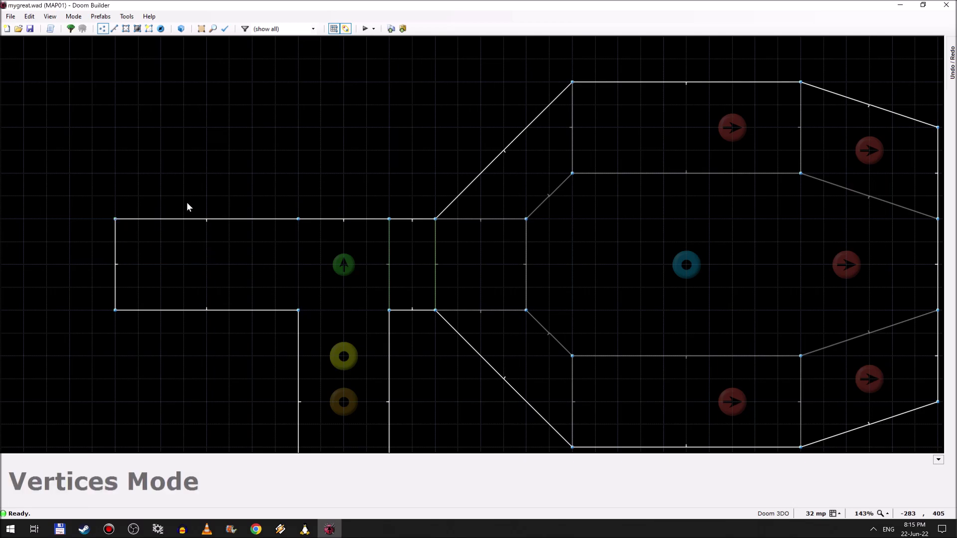
pyautogui.click(122, 31)
pyautogui.moveTo(300, 216); pyautogui.dragTo(298, 310, button='right')
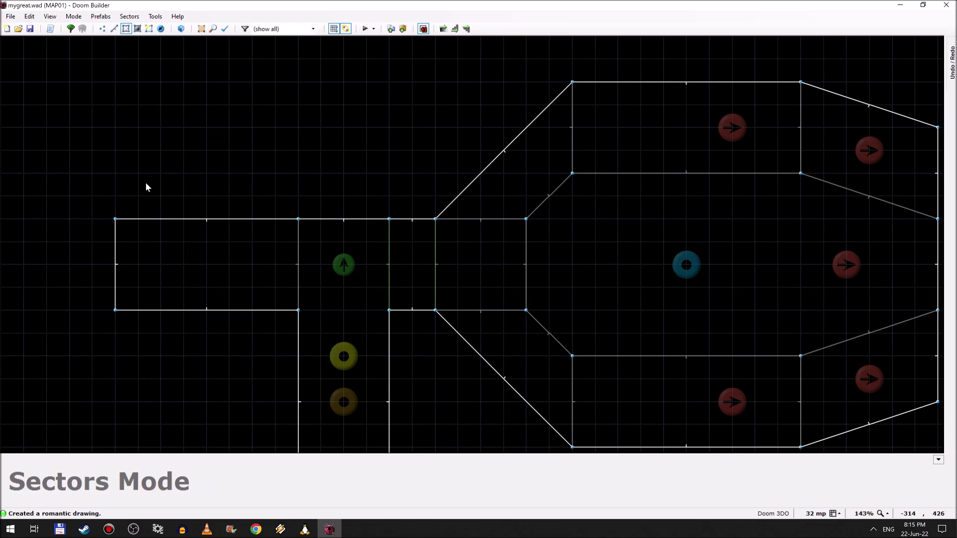
# - Lengthen the corridor westward and add a 128-wide branch running north from its west end
pyautogui.click(102, 29)
pyautogui.scroll(-3, 291, 249)
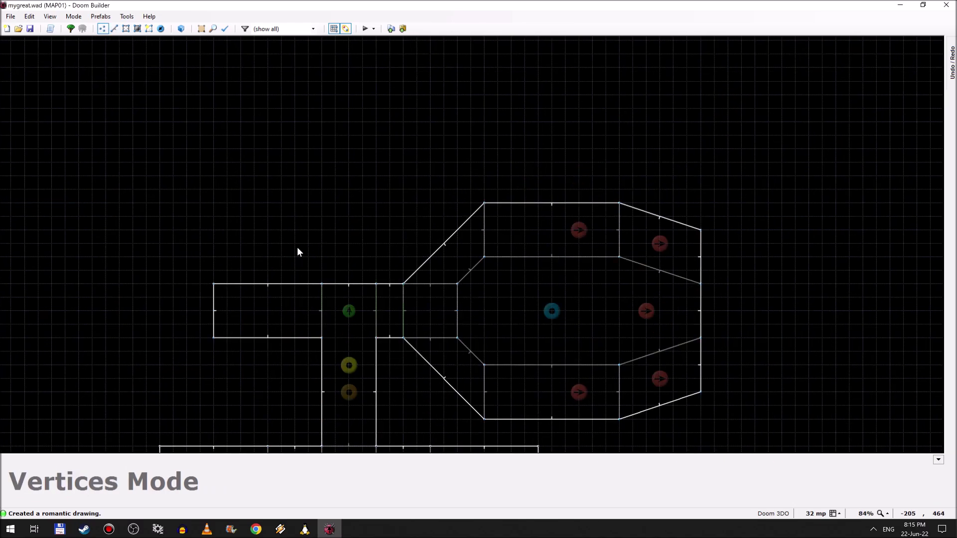
pyautogui.moveTo(288, 259); pyautogui.dragTo(211, 331)
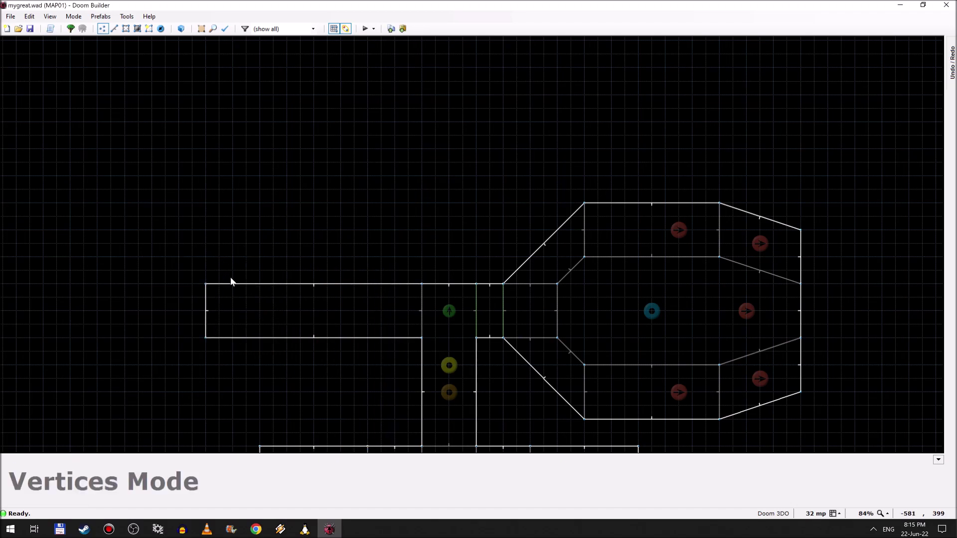
pyautogui.moveTo(208, 282); pyautogui.dragTo(213, 109)
pyautogui.moveTo(281, 173); pyautogui.dragTo(253, 107)
pyautogui.moveTo(358, 209); pyautogui.dragTo(265, 284)
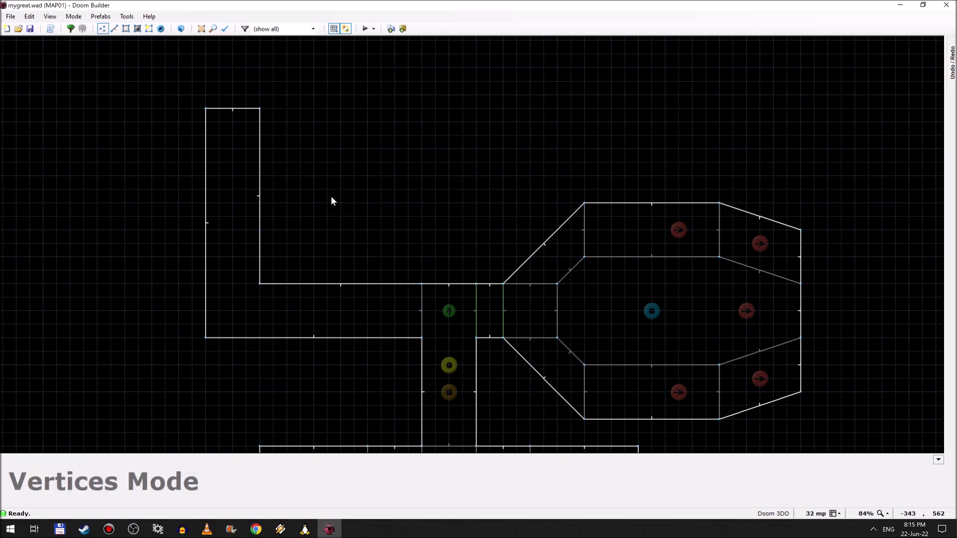
# - Form a large rectangular room at the branch's north end, 2176 wide and with its north wall at y 2848
pyautogui.scroll(-2, 331, 208)
pyautogui.press('Up')
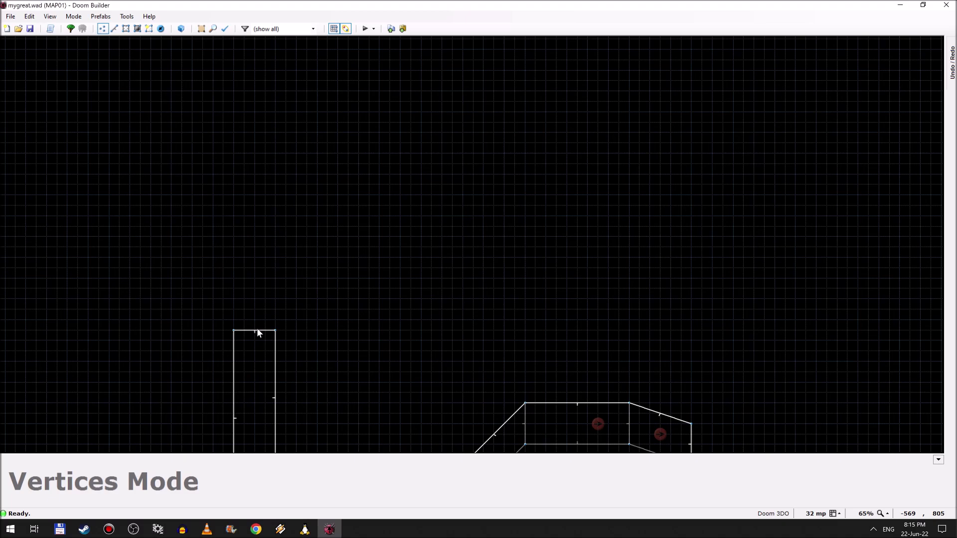
pyautogui.moveTo(257, 330); pyautogui.dragTo(255, 133)
pyautogui.moveTo(268, 253); pyautogui.dragTo(609, 333)
pyautogui.scroll(-3, 368, 216)
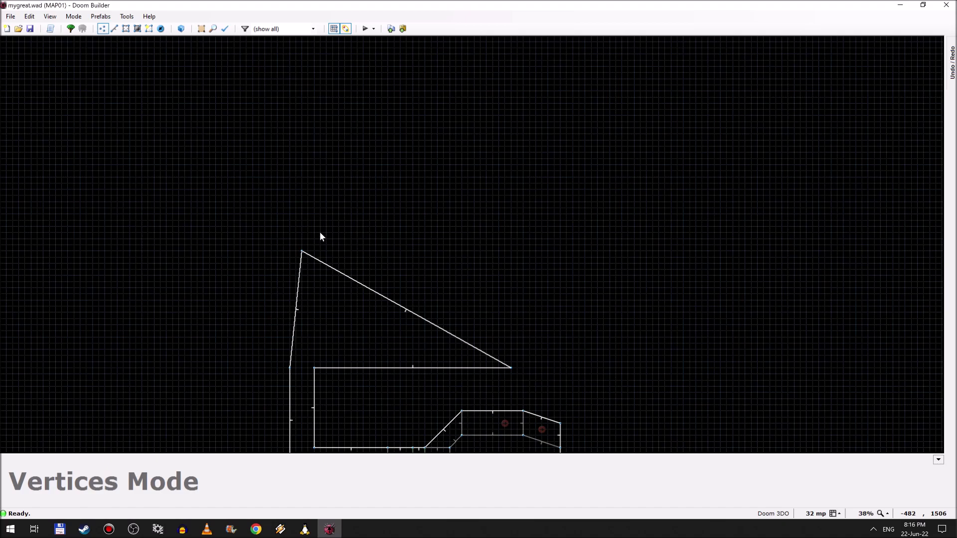
pyautogui.moveTo(306, 252); pyautogui.dragTo(515, 74)
pyautogui.moveTo(398, 226); pyautogui.dragTo(124, 73)
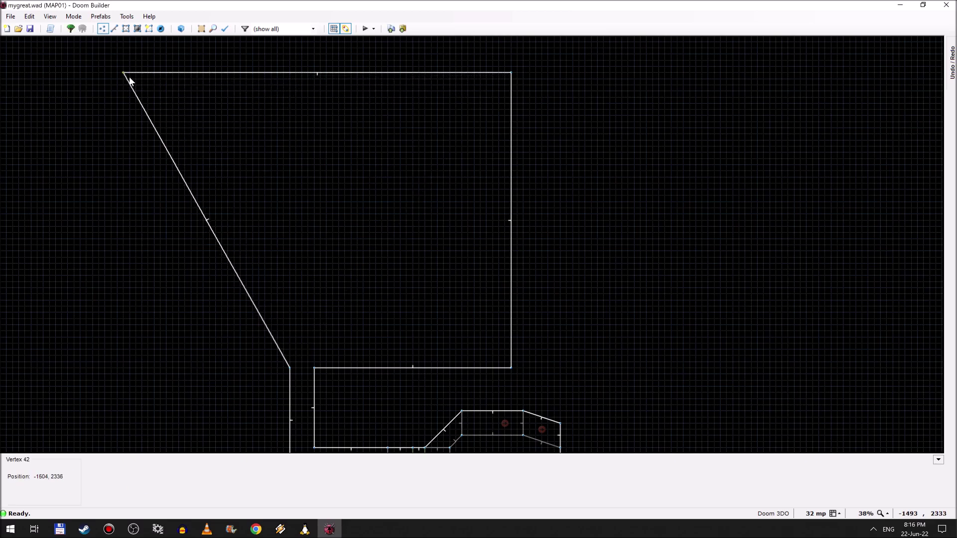
pyautogui.moveTo(196, 206); pyautogui.dragTo(90, 368)
pyautogui.moveTo(124, 73); pyautogui.dragTo(94, 67)
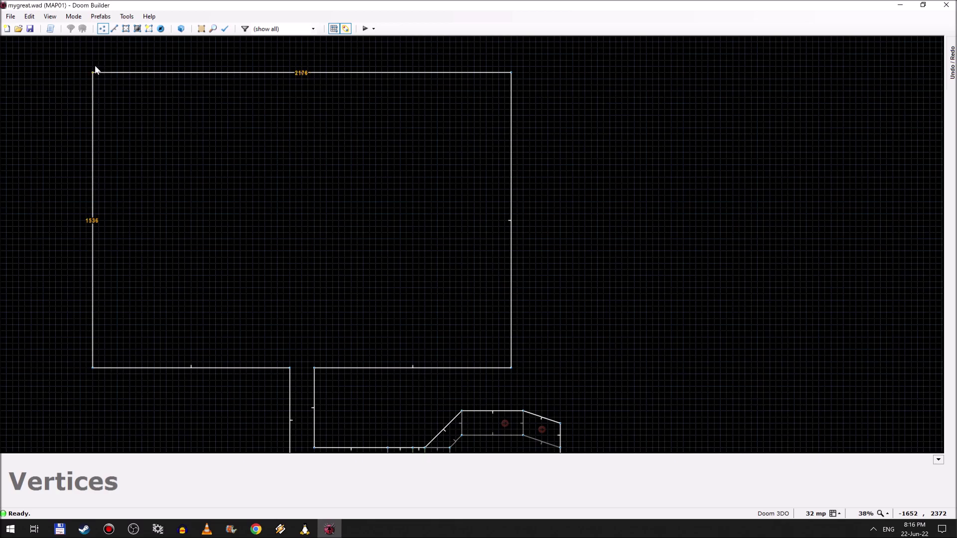
pyautogui.scroll(-1, 195, 204)
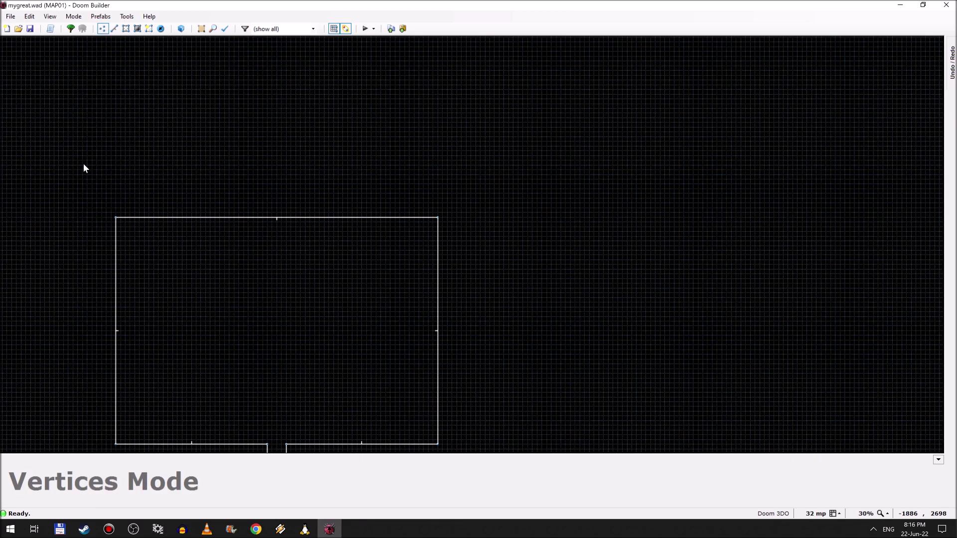
pyautogui.moveTo(438, 217); pyautogui.dragTo(441, 144)
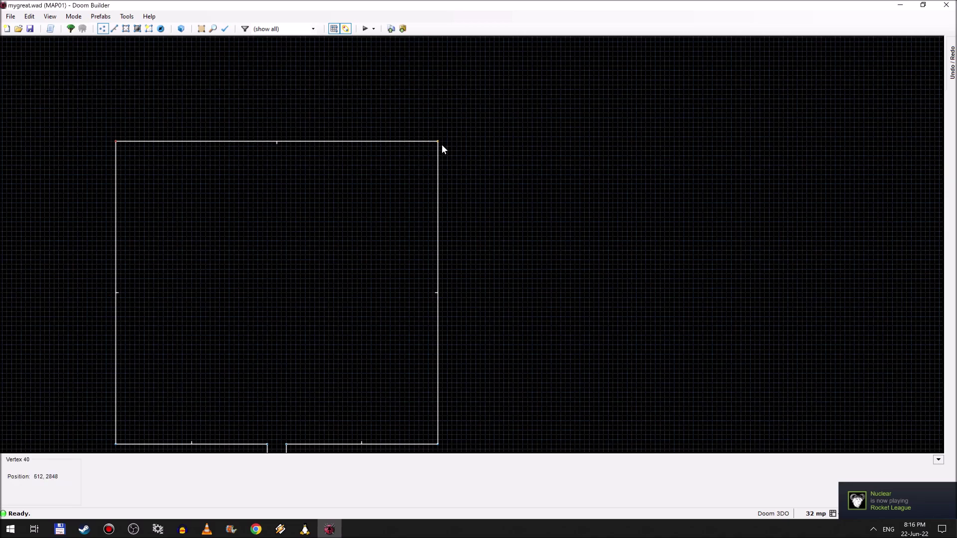
# - Draw a dividing line across the opening between the corridor branch and the large room, making them separate sectors
pyautogui.scroll(3, 334, 319)
pyautogui.scroll(-5, 307, 299)
pyautogui.click(126, 28)
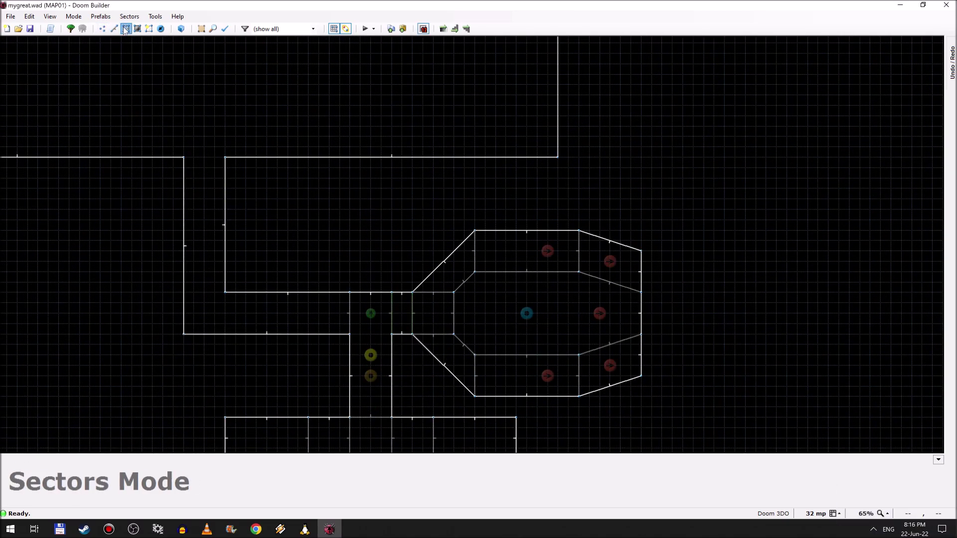
pyautogui.press('d')
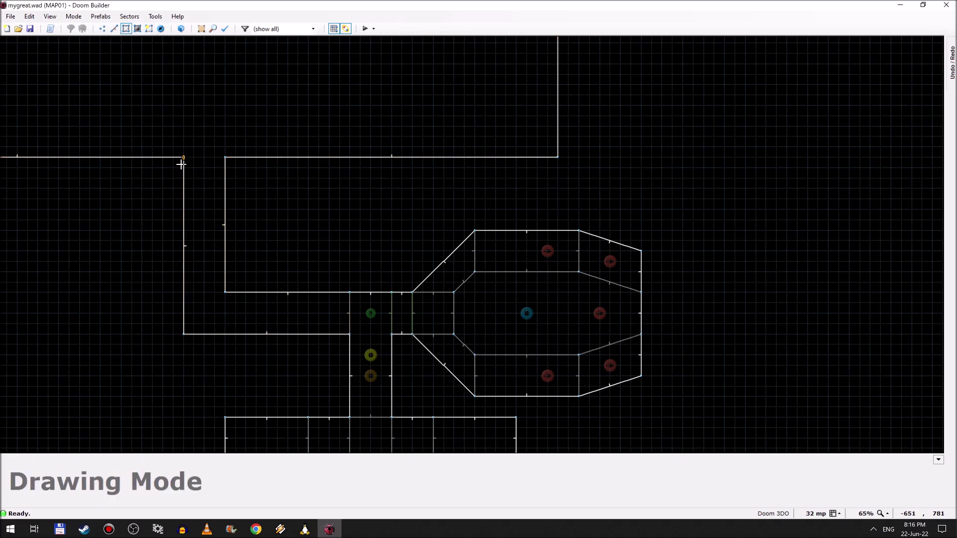
pyautogui.click(227, 157)
# - Raise the large room's ceiling to a height of 1016 in Visual Mode
pyautogui.press('w')
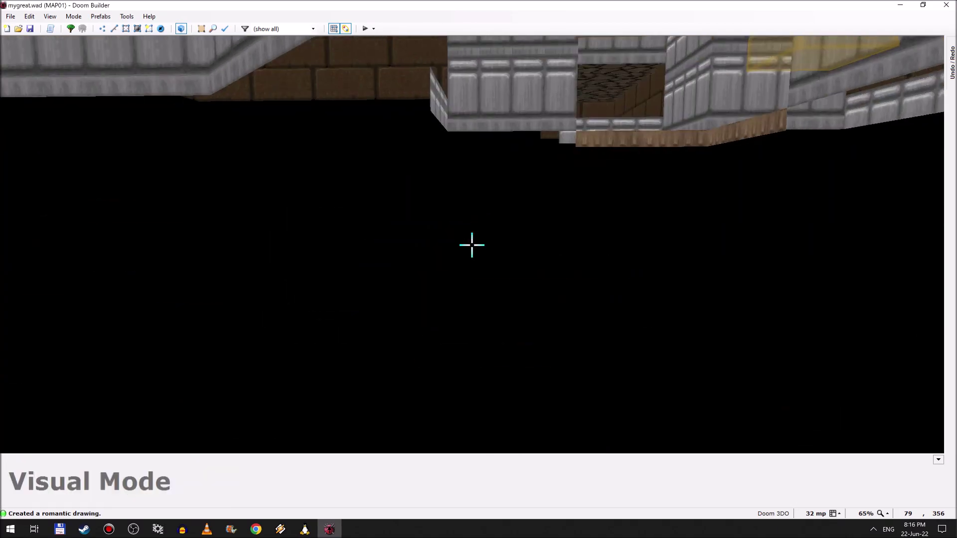
pyautogui.press('w')
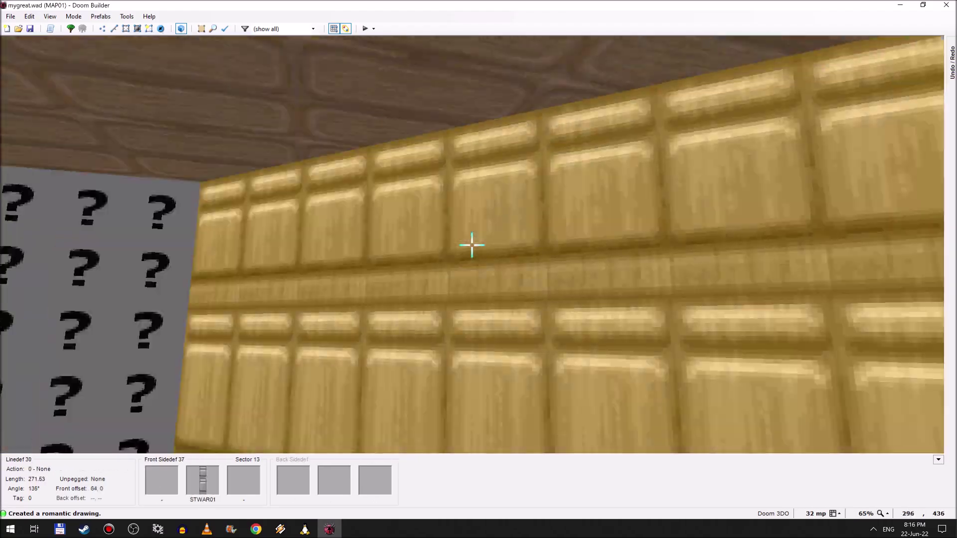
pyautogui.press('w')
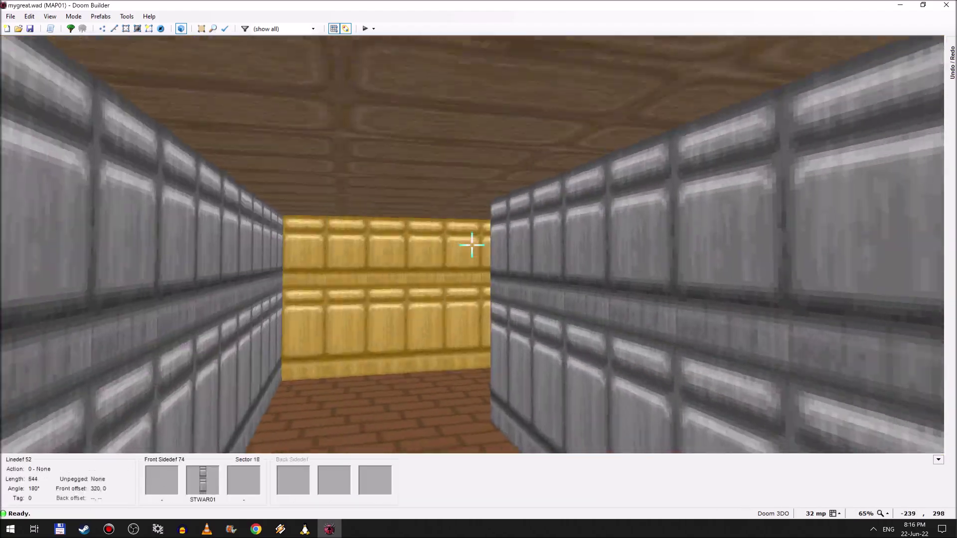
pyautogui.press('w')
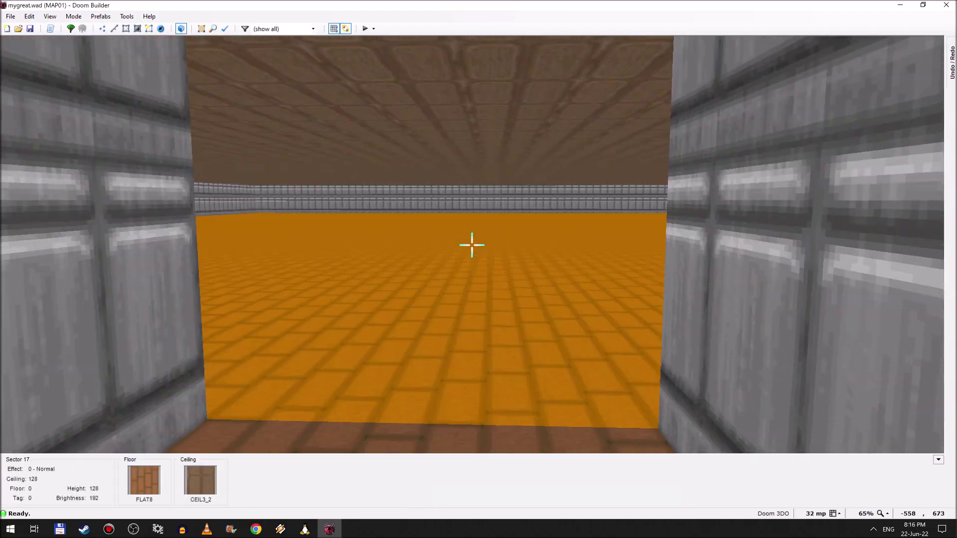
pyautogui.scroll(-2, 471, 244)
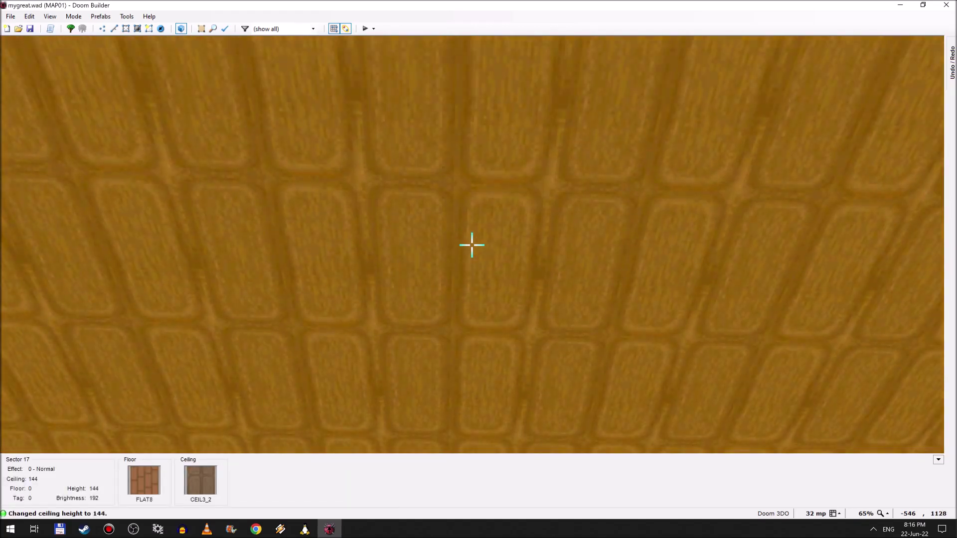
pyautogui.scroll(18, 471, 245)
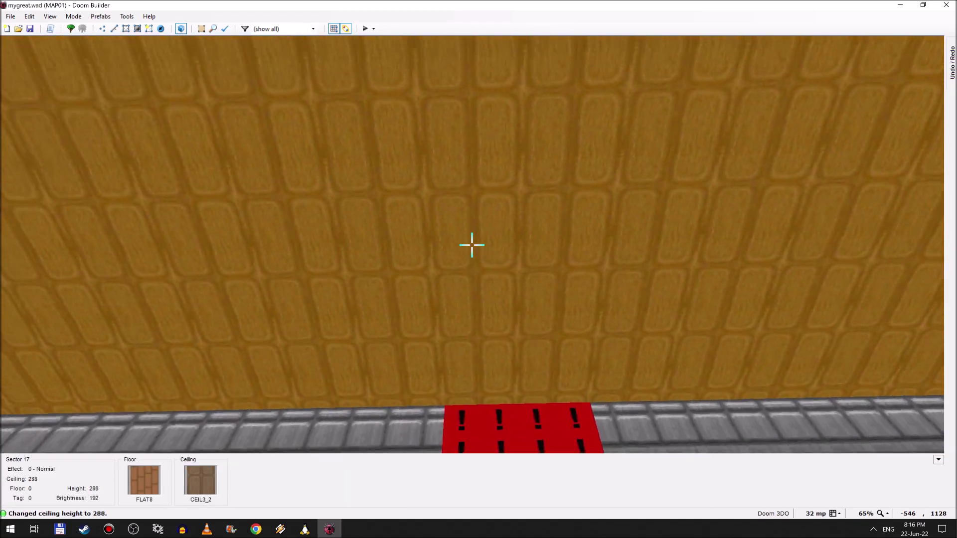
pyautogui.scroll(16, 472, 245)
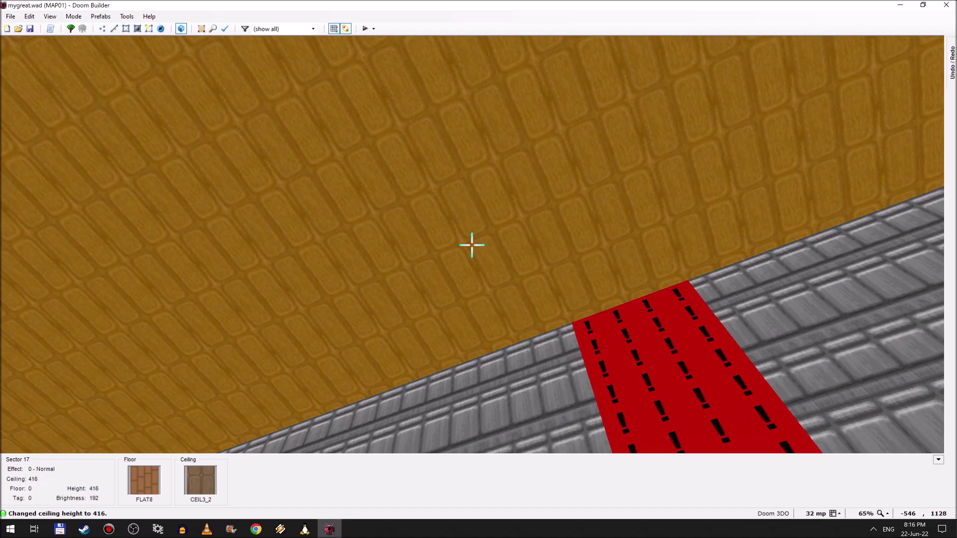
pyautogui.scroll(3, 471, 245)
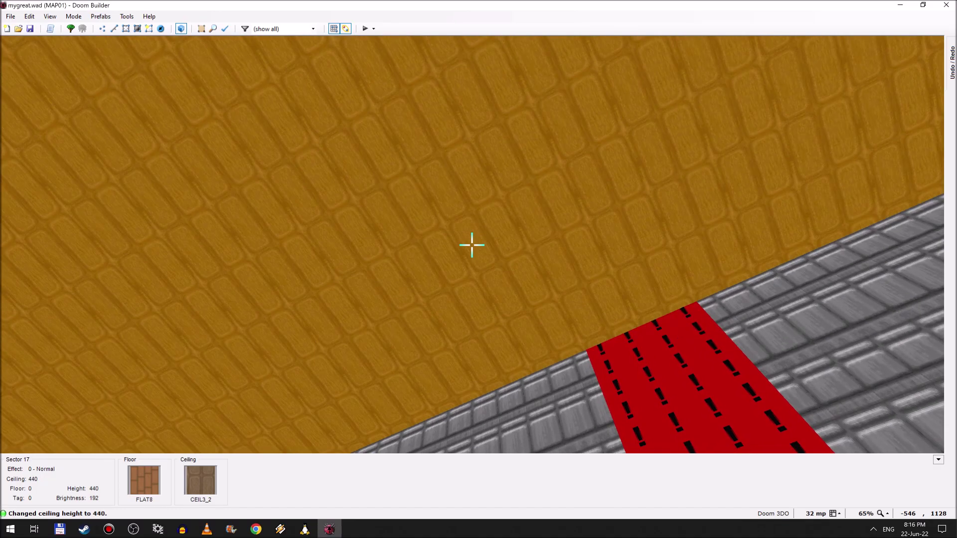
pyautogui.scroll(20, 472, 244)
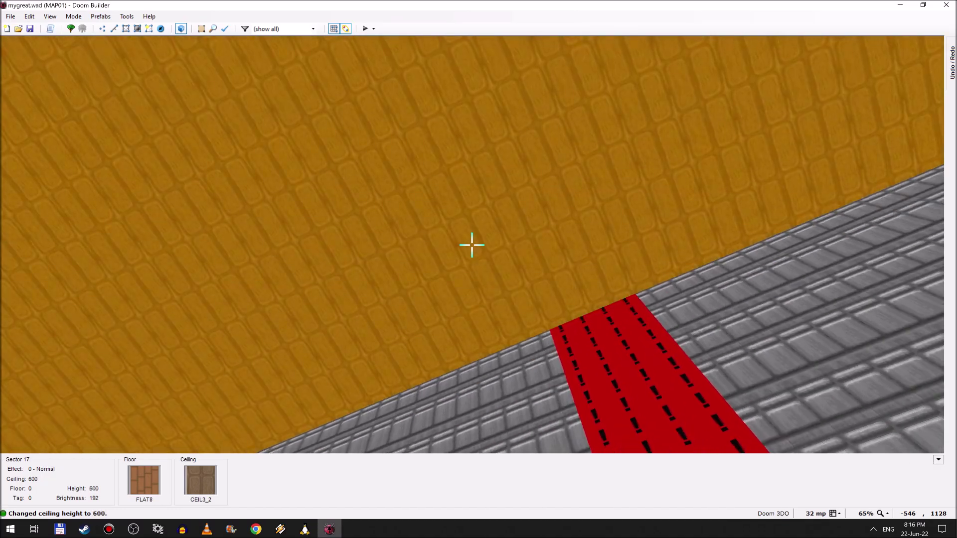
pyautogui.scroll(17, 471, 245)
pyautogui.scroll(11, 472, 245)
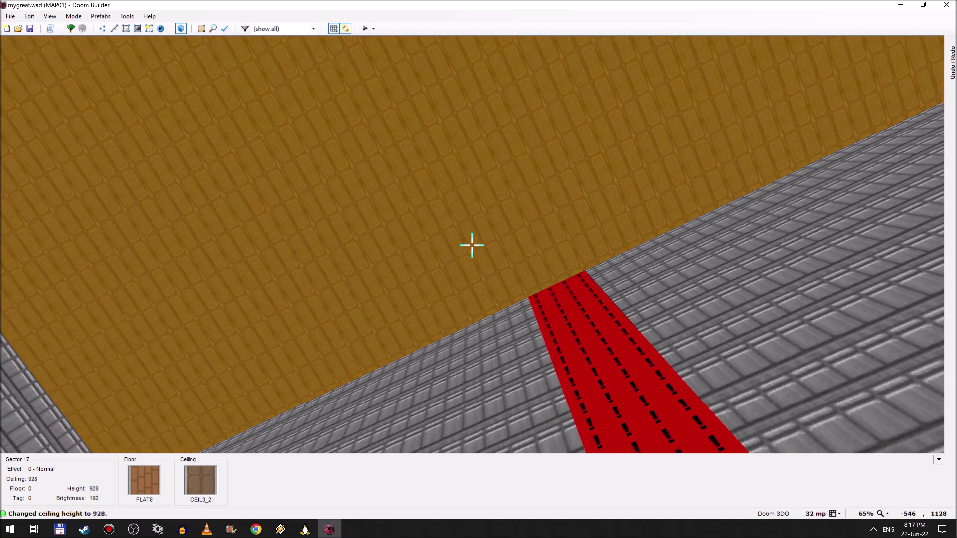
pyautogui.scroll(3, 471, 245)
pyautogui.scroll(2, 471, 245)
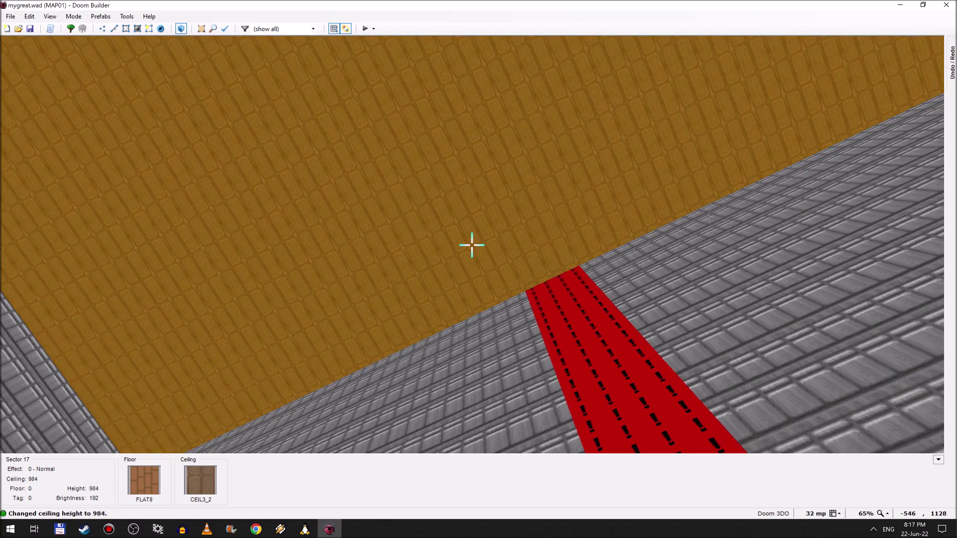
pyautogui.scroll(2, 472, 245)
pyautogui.scroll(3, 471, 245)
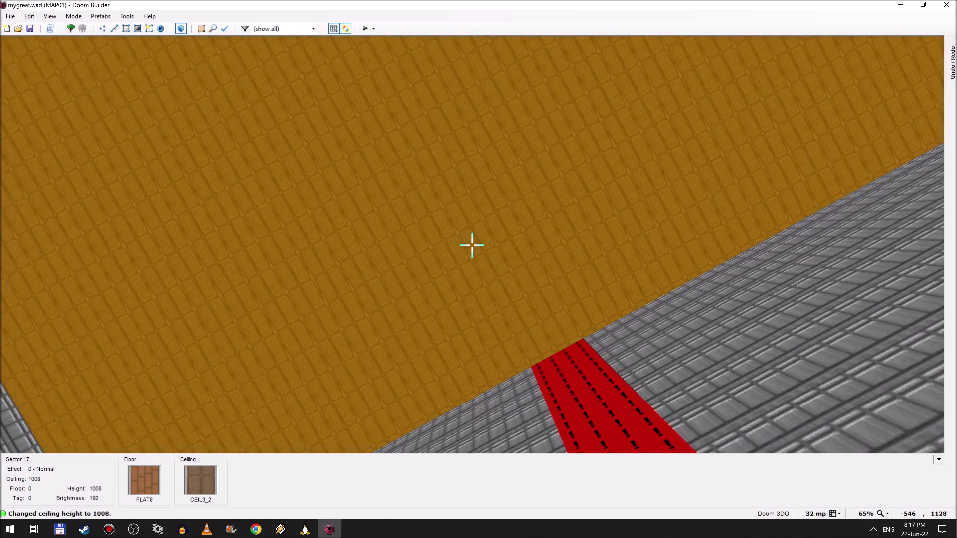
pyautogui.scroll(-1, 471, 245)
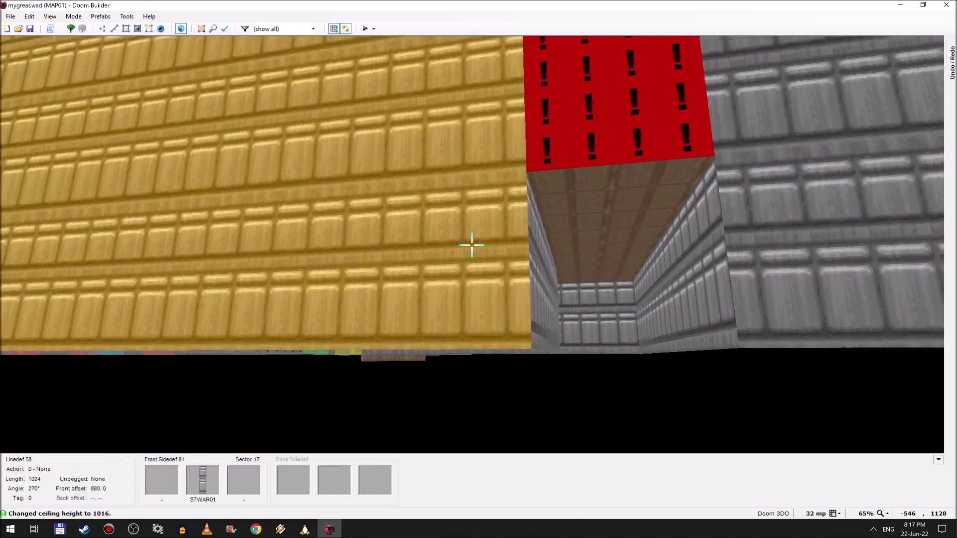
# - Copy the STWAR01 texture onto the untextured wall above the room's entrance, with upper and lower unpegged, and auto-align it
pyautogui.hotkey('ctrl', 'c')
pyautogui.hotkey('ctrl', 'v')
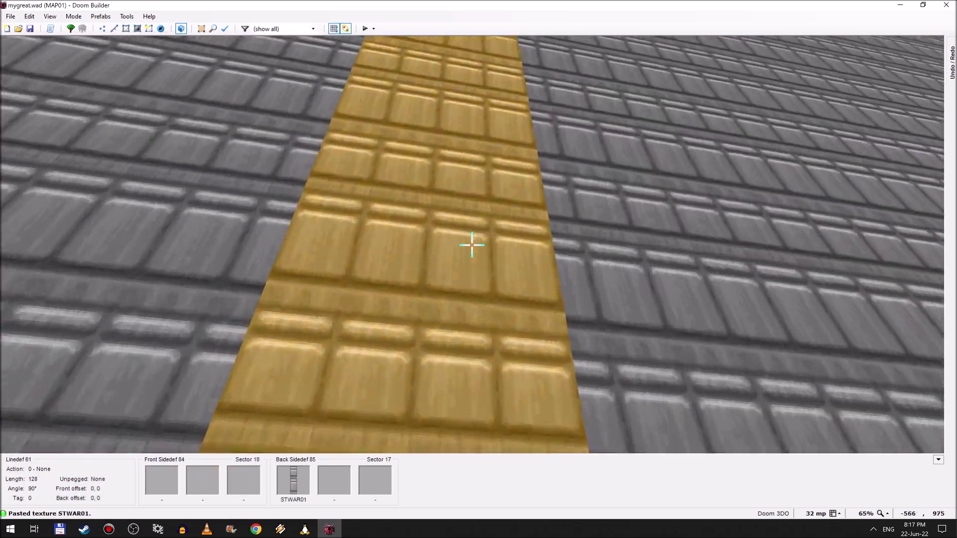
pyautogui.press('u')
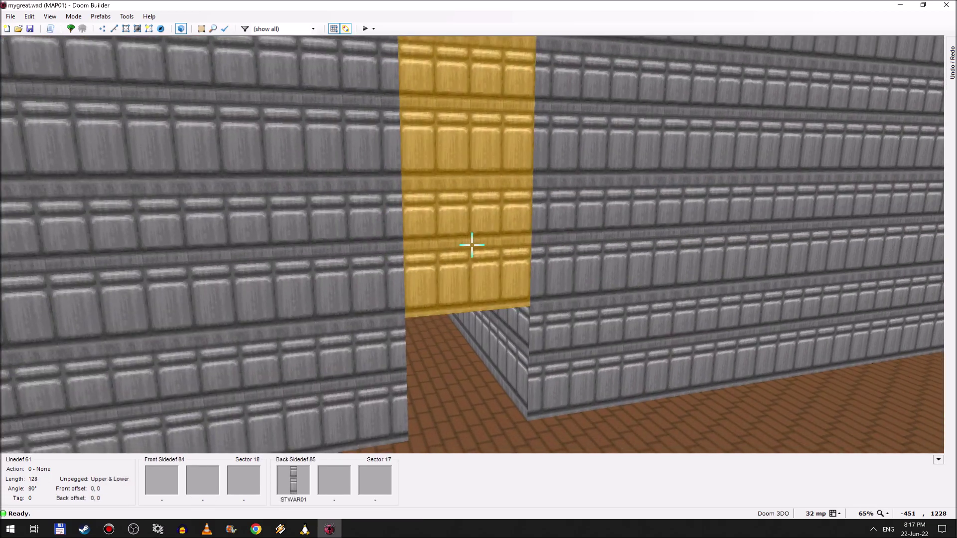
pyautogui.press('a')
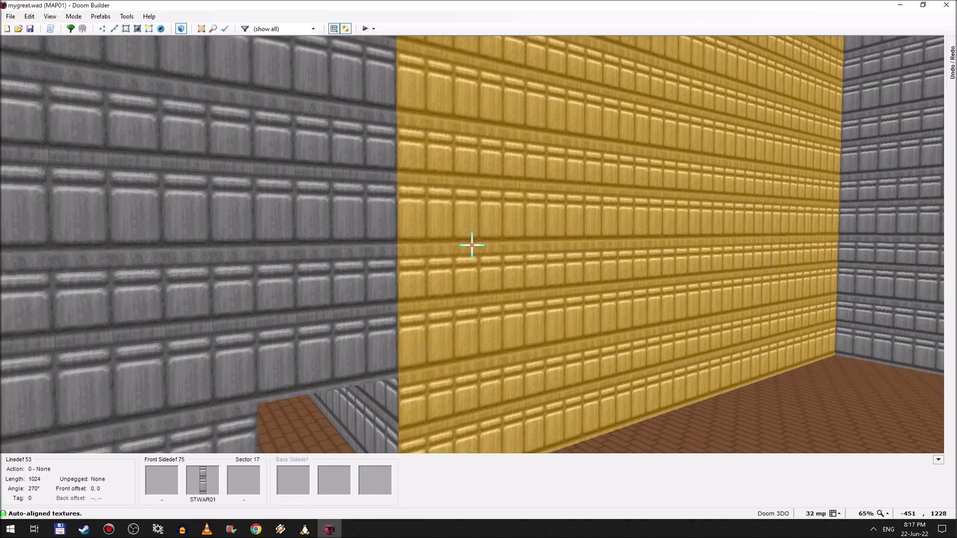
# - Change the middle texture of the south wall section west of the large room's entrance to SUPPORT3
pyautogui.rightClick(472, 245)
pyautogui.click(411, 165)
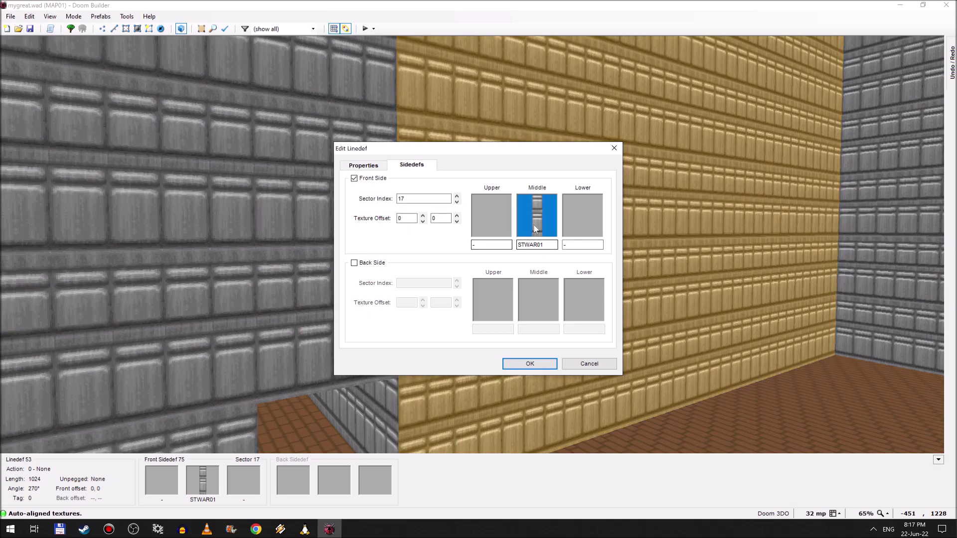
pyautogui.click(544, 219)
pyautogui.scroll(-5, 564, 246)
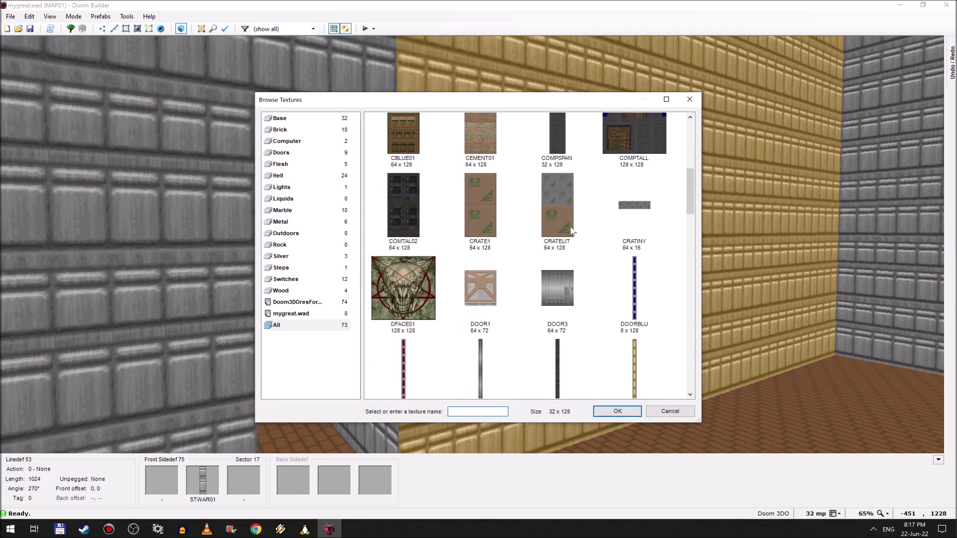
pyautogui.scroll(-2, 571, 231)
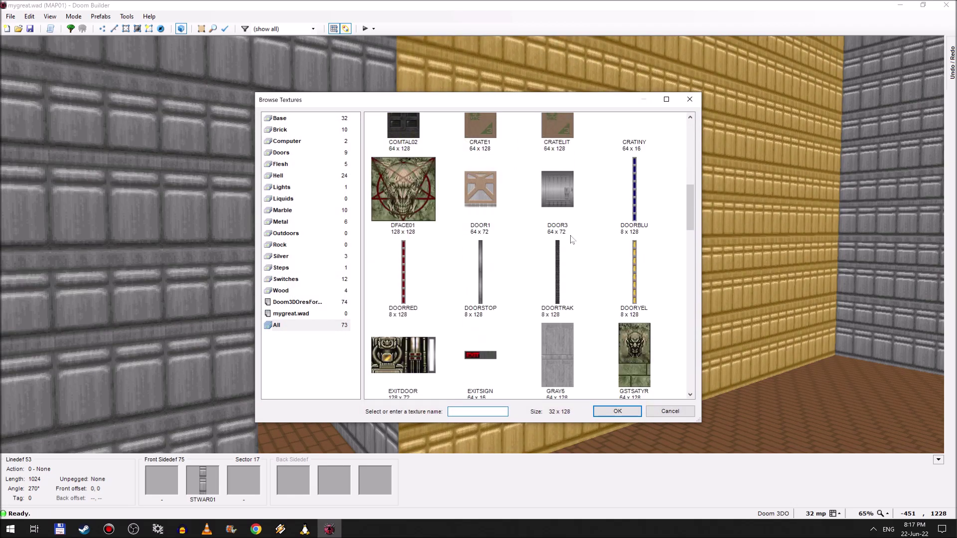
pyautogui.scroll(-2, 571, 240)
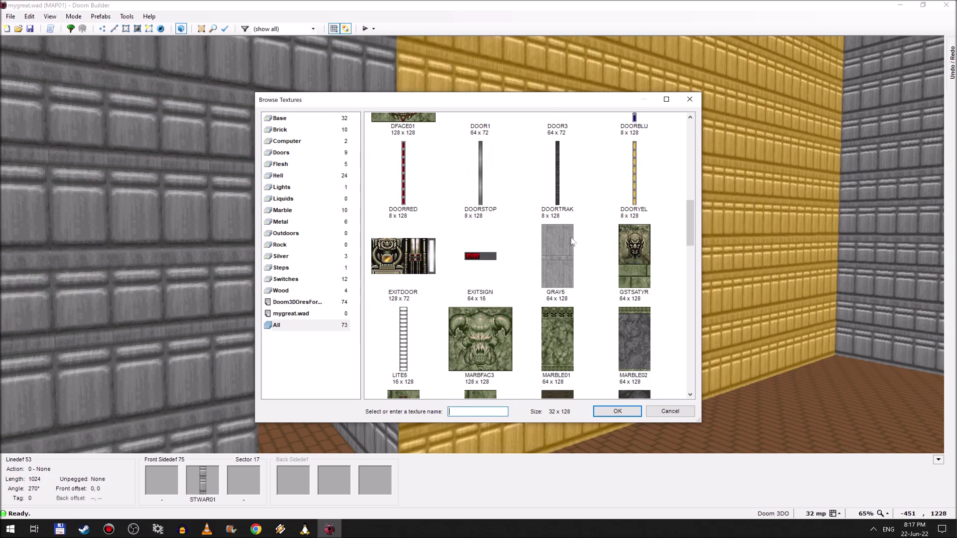
pyautogui.scroll(-4, 571, 242)
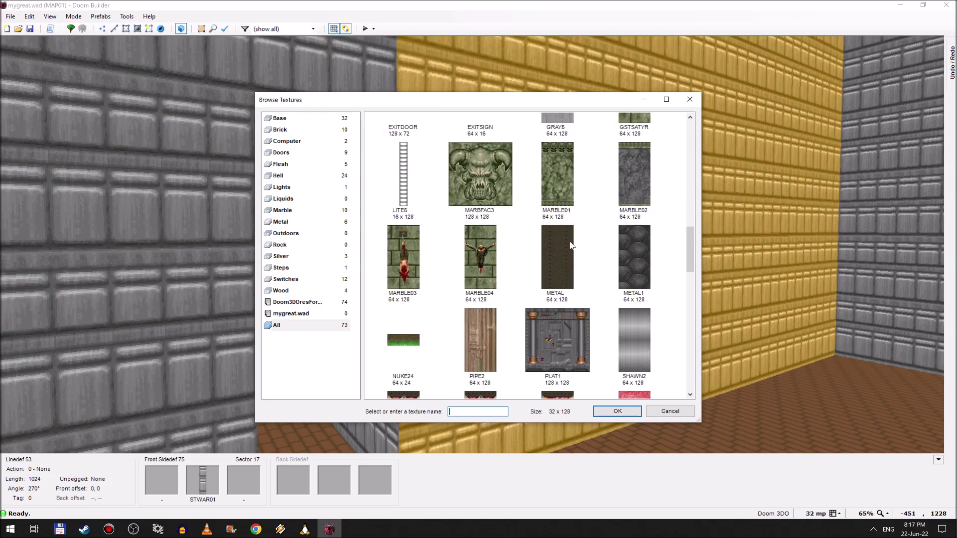
pyautogui.scroll(-4, 571, 246)
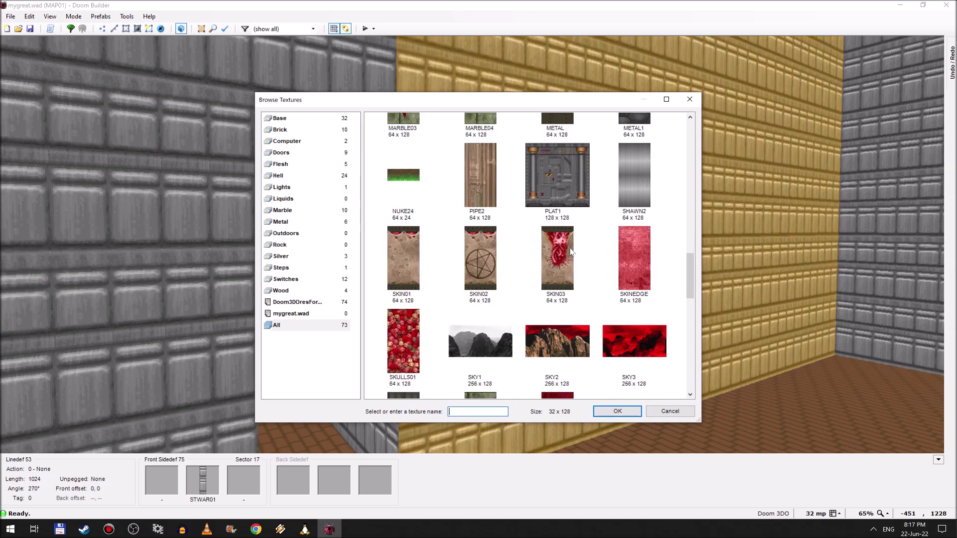
pyautogui.scroll(-7, 568, 251)
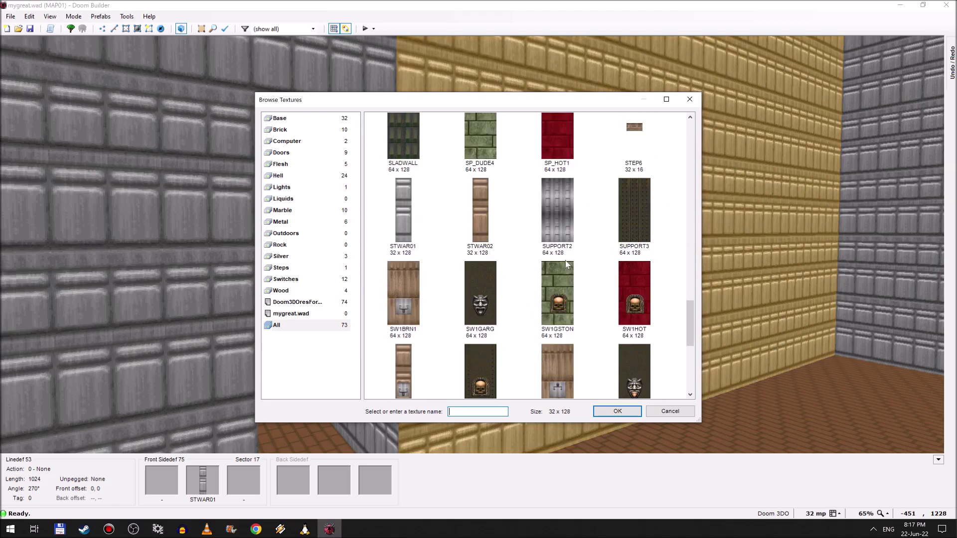
pyautogui.doubleClick(641, 210)
pyautogui.click(521, 363)
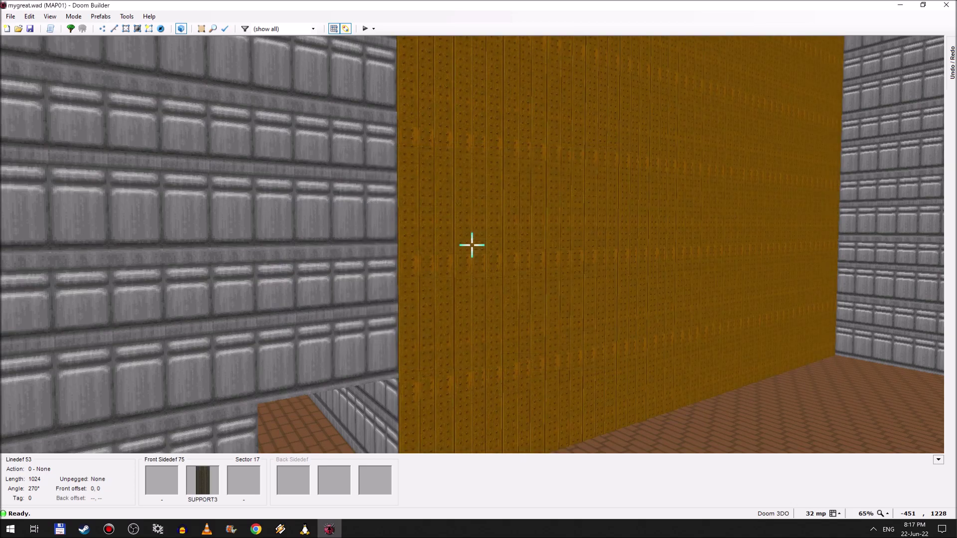
# - Paste the SUPPORT3 texture onto the large room's remaining STWAR01 walls, including the section above the entrance
pyautogui.hotkey('ctrl', 'v')
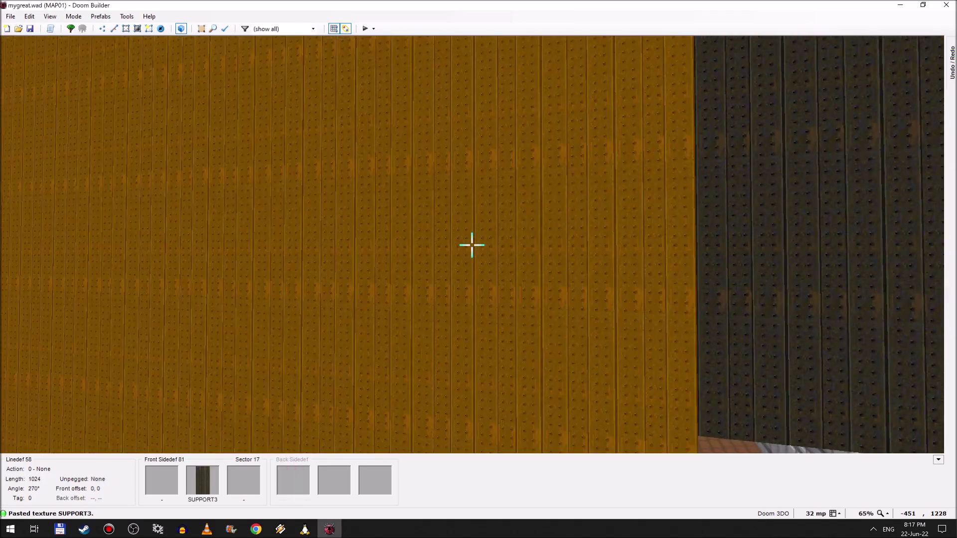
pyautogui.press('s')
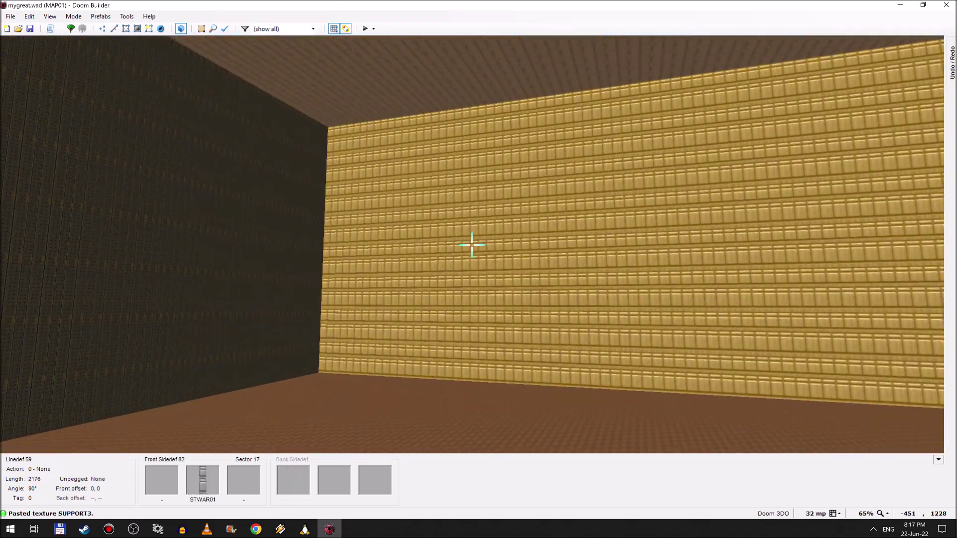
pyautogui.press('w')
pyautogui.hotkey('ctrl', 'v')
pyautogui.press('w')
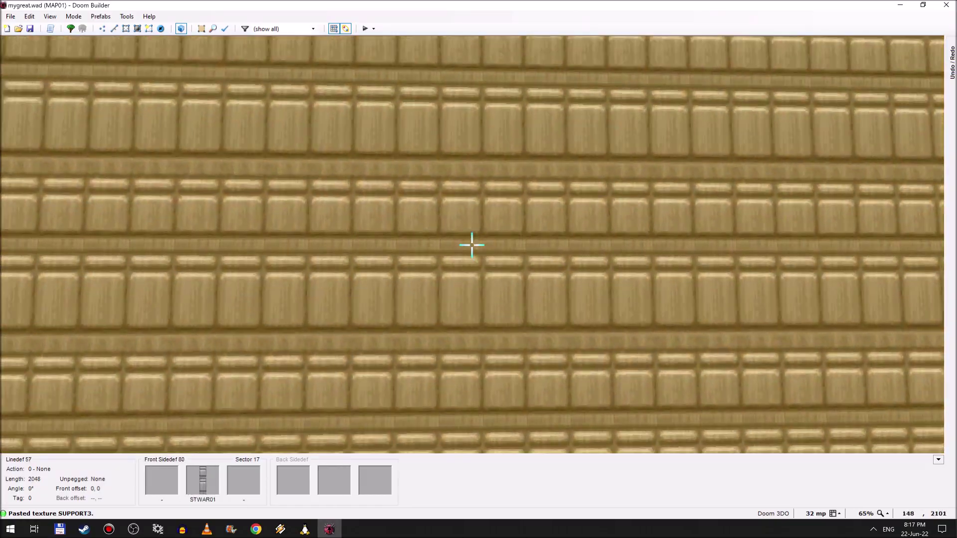
pyautogui.press('s')
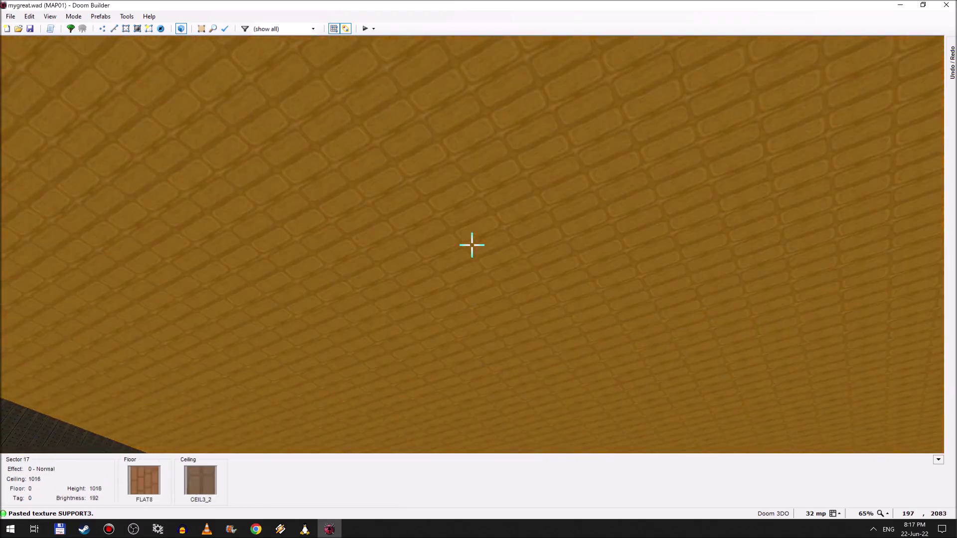
# - Set the large room's ceiling flat to F_SKY1 to make it open to the sky
pyautogui.rightClick(471, 244)
pyautogui.click(562, 209)
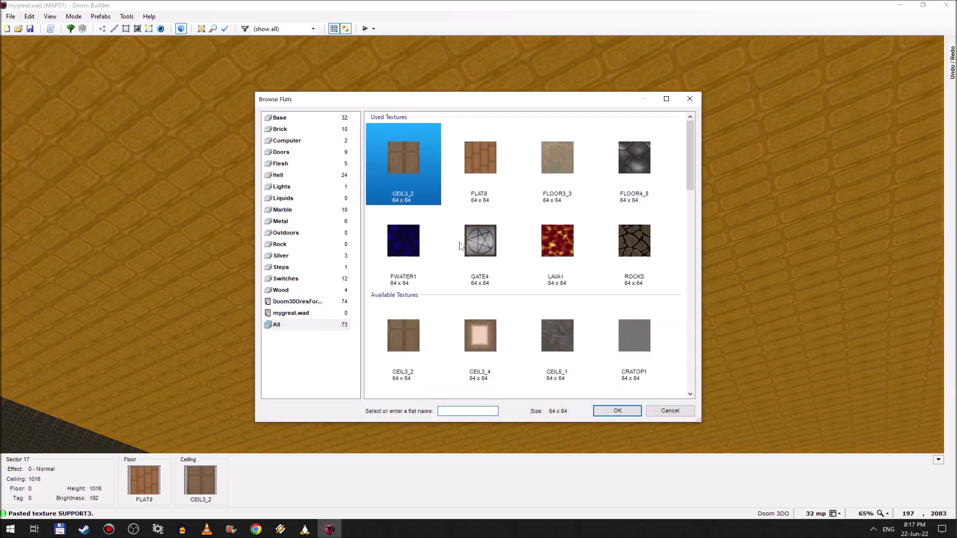
pyautogui.scroll(-3, 458, 246)
pyautogui.scroll(3, 463, 249)
pyautogui.scroll(-3, 468, 274)
pyautogui.click(474, 297)
pyautogui.doubleClick(475, 298)
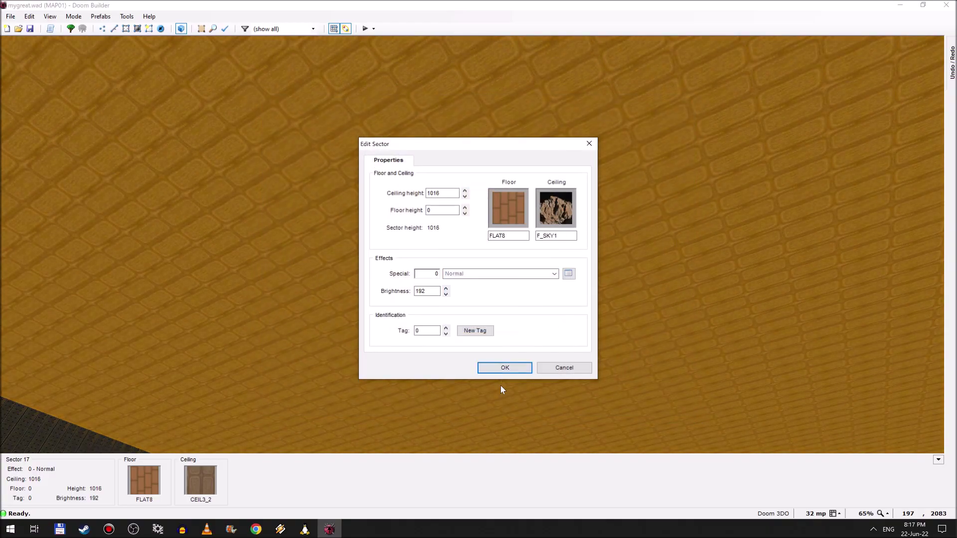
pyautogui.click(501, 367)
# - Change the large room's floor flat to FLAT14
pyautogui.press('e')
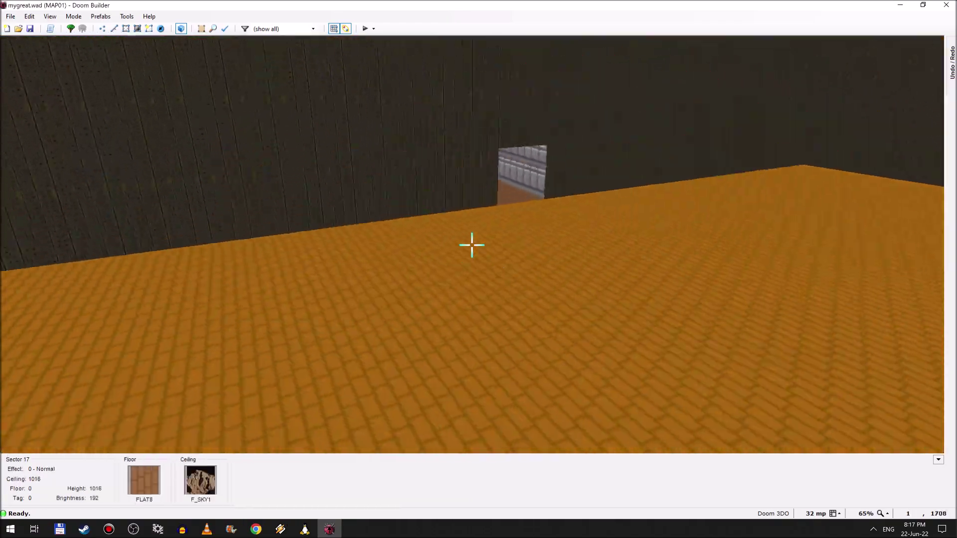
pyautogui.press('e')
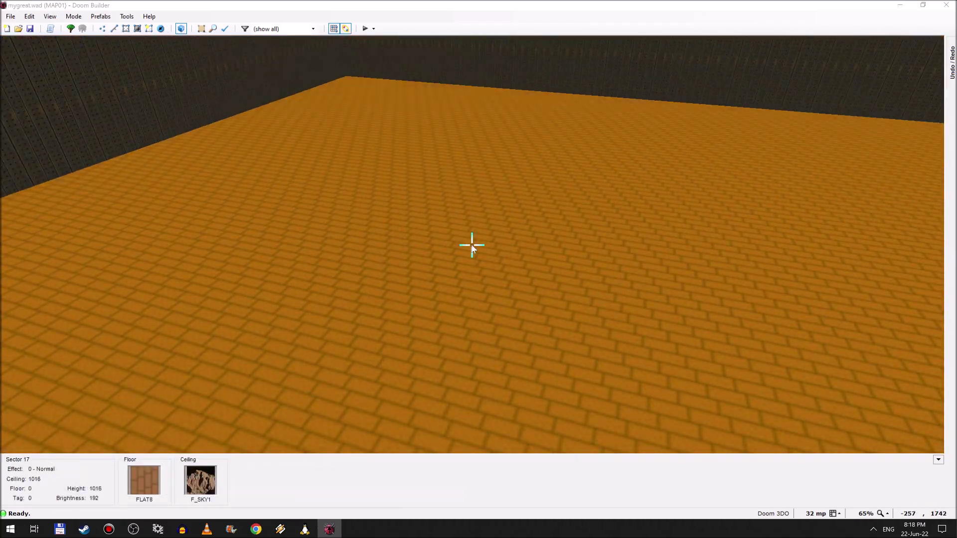
pyautogui.rightClick(471, 245)
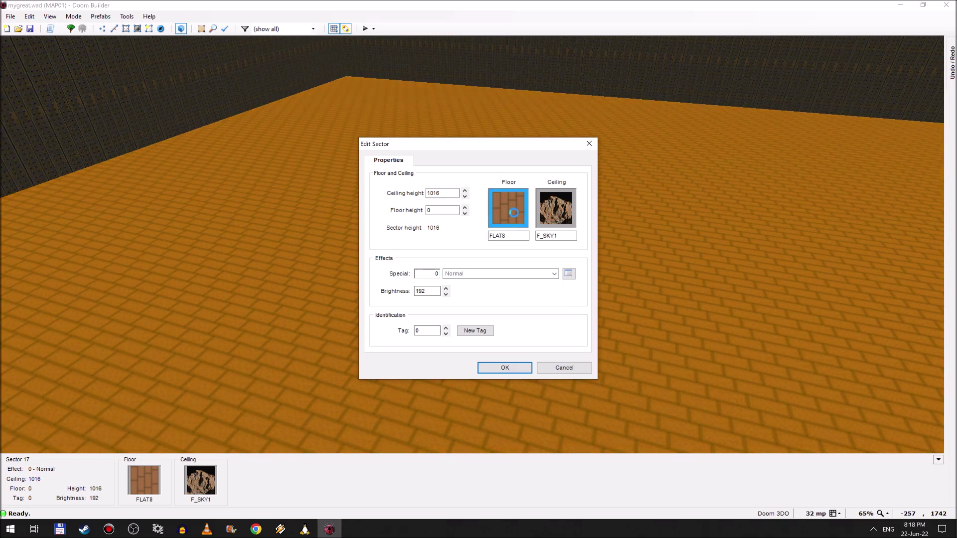
pyautogui.click(513, 214)
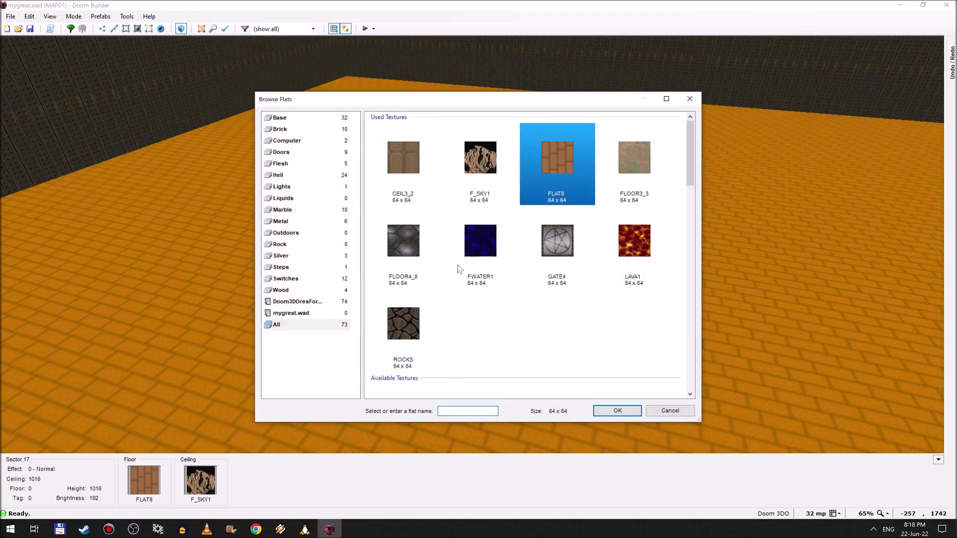
pyautogui.scroll(-5, 459, 271)
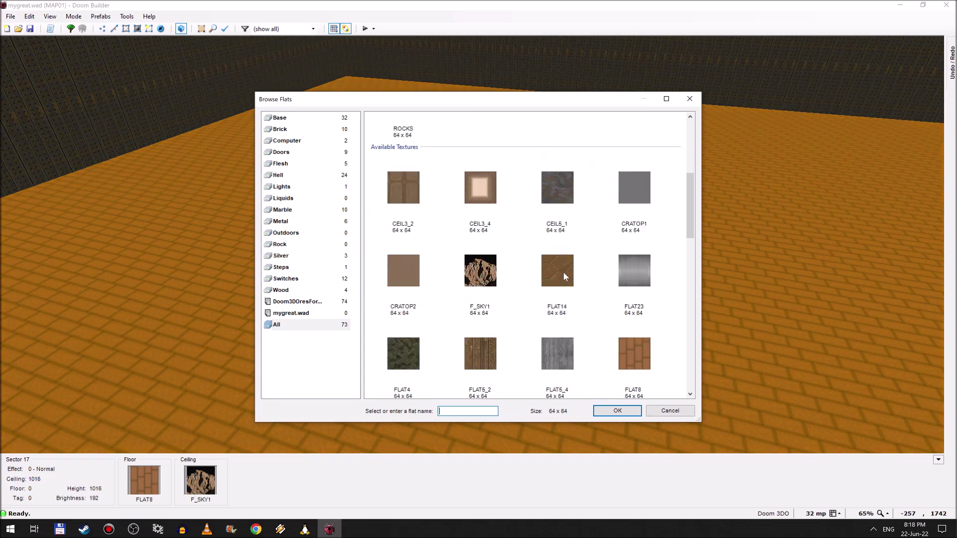
pyautogui.doubleClick(561, 272)
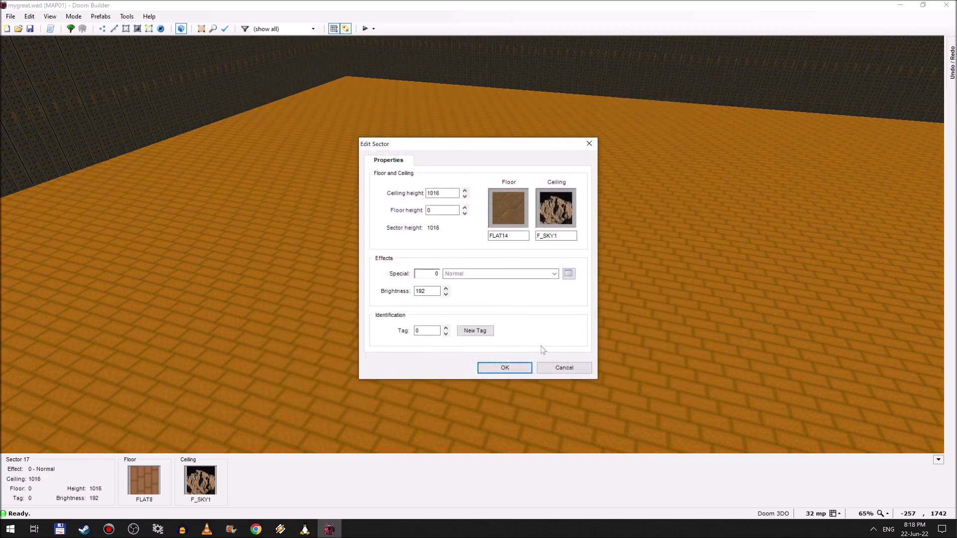
pyautogui.click(504, 367)
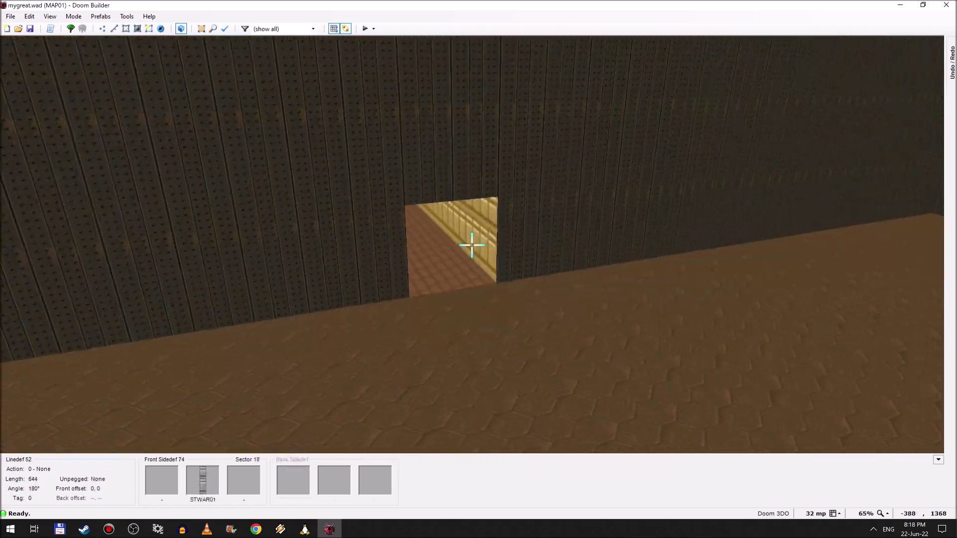
# - Change the large room's floor flat to FLAT5_4
pyautogui.press('w')
pyautogui.rightClick(472, 245)
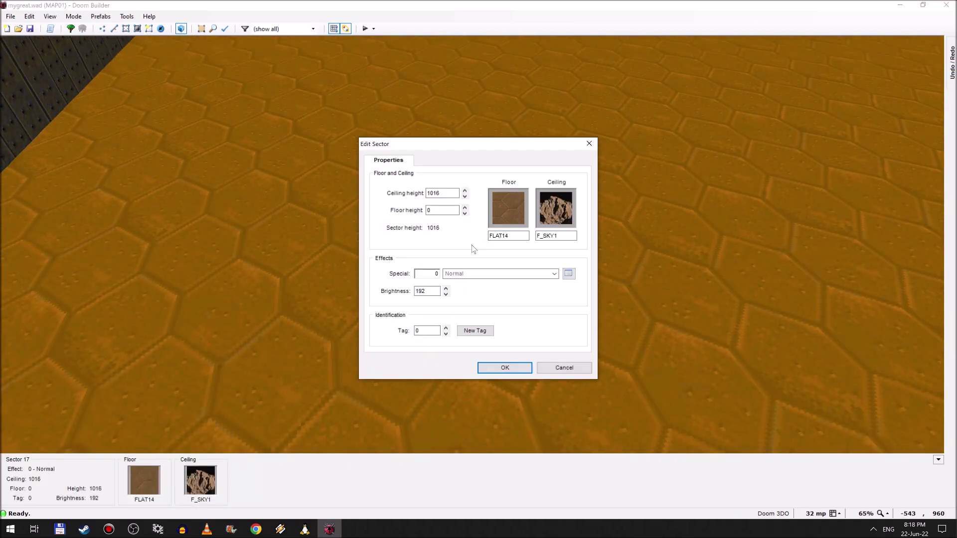
pyautogui.click(506, 207)
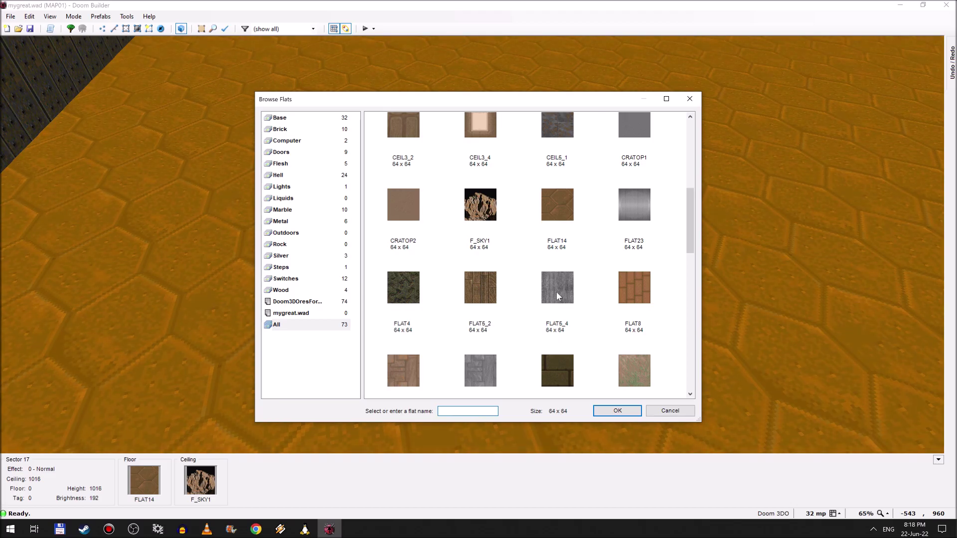
pyautogui.doubleClick(557, 297)
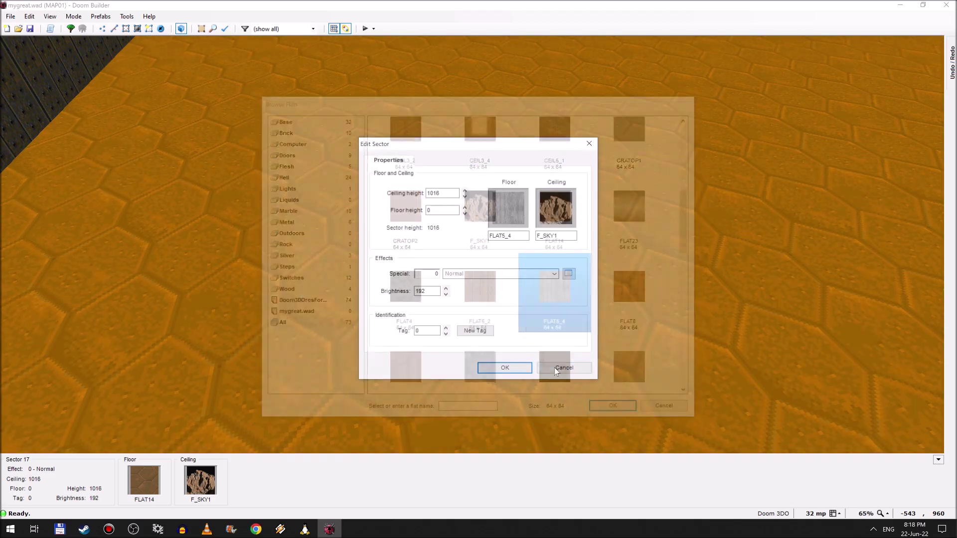
pyautogui.click(507, 369)
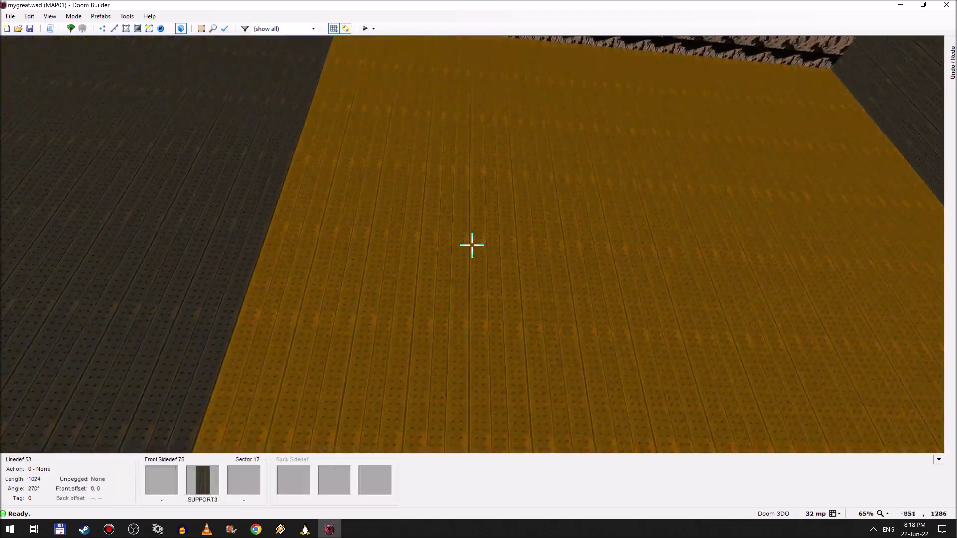
pyautogui.press('w')
pyautogui.press('w')
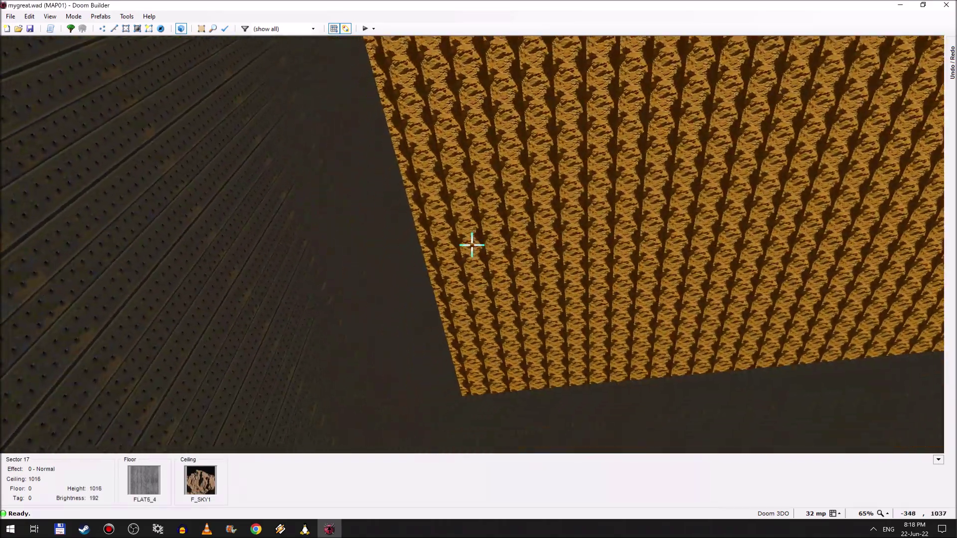
# - Save the map outside Visual Mode and run makeOptidoomFromCD from Total Commander to rebuild the optidoom disc image
pyautogui.press('q')
pyautogui.click(30, 28)
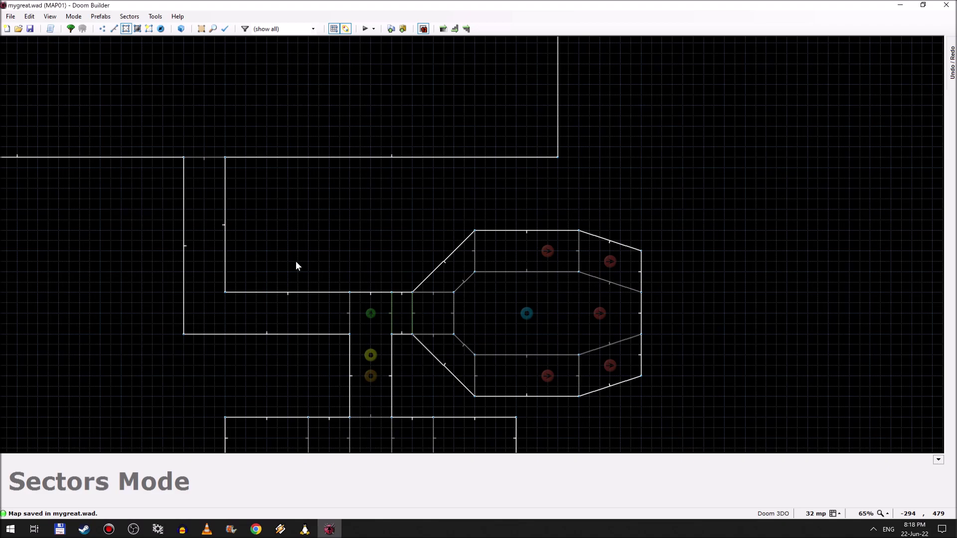
pyautogui.click(60, 529)
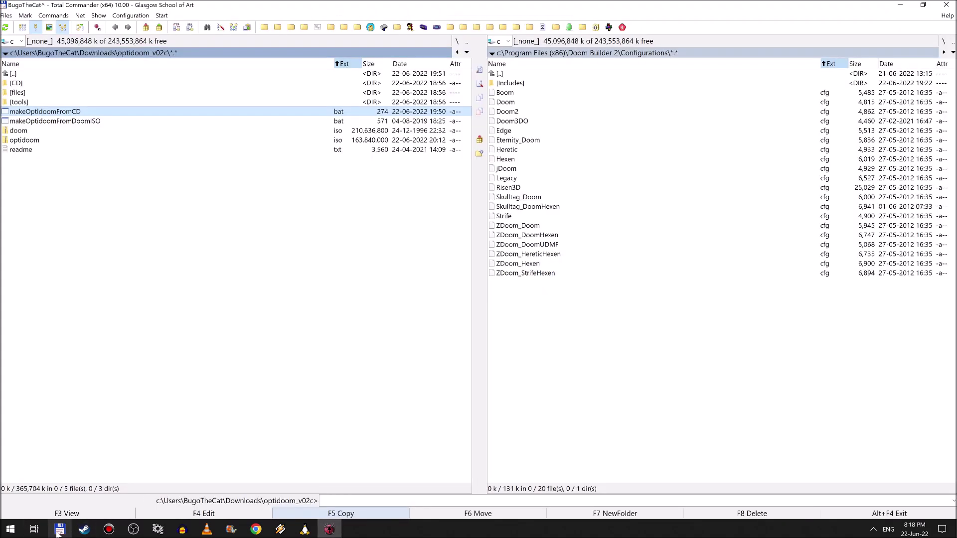
pyautogui.press('Return')
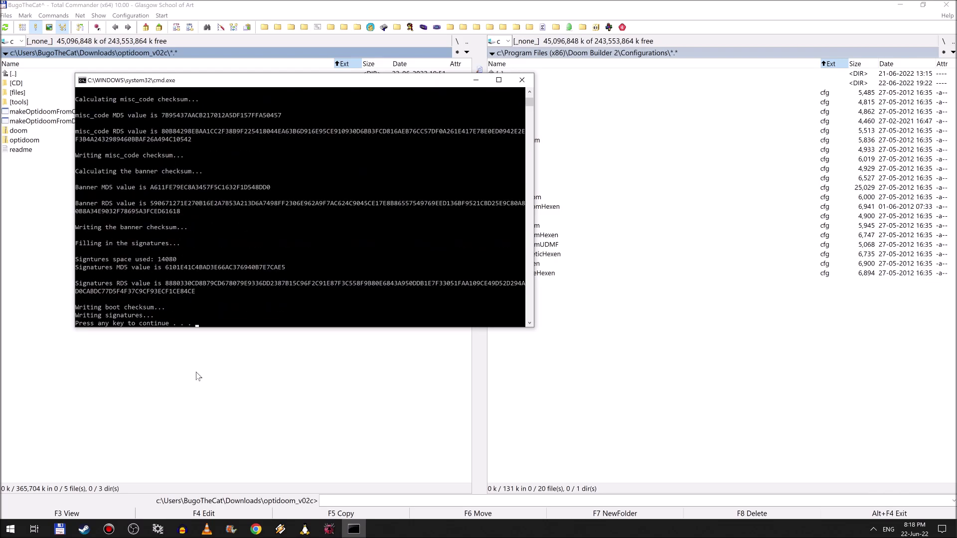
# - Launch the 4DO emulator and start level 1 on Hurt Me Plenty with the MYGREAT.WAD mod loaded
pyautogui.click(621, 27)
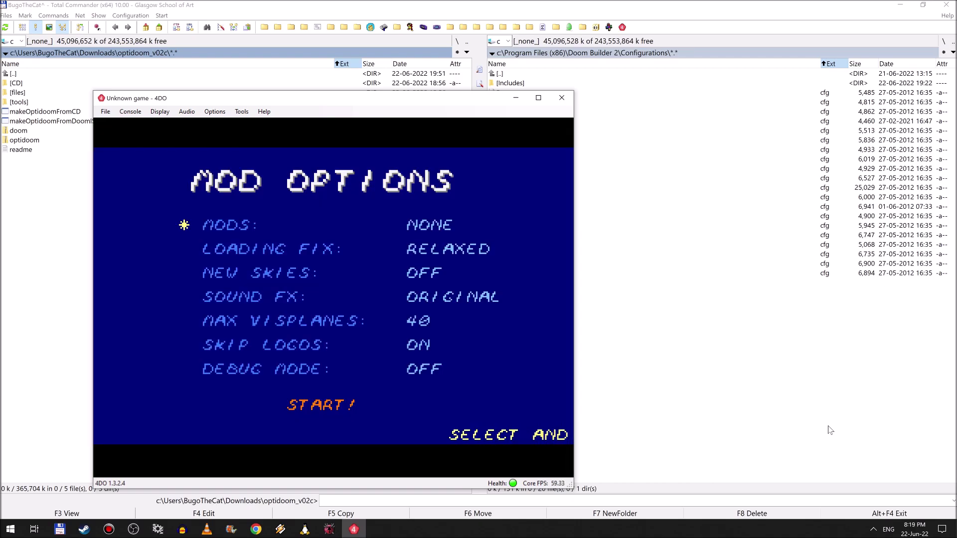
pyautogui.press('Right')
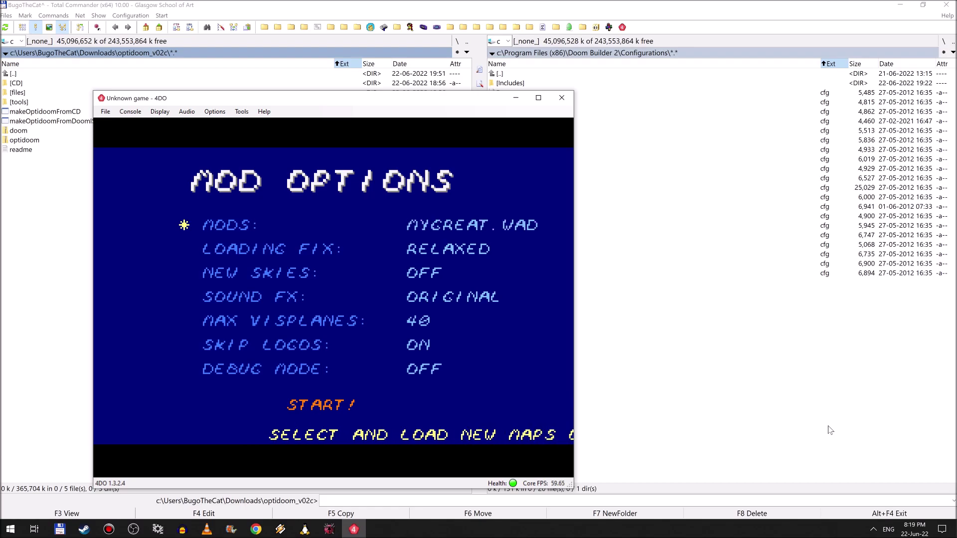
pyautogui.press('Return')
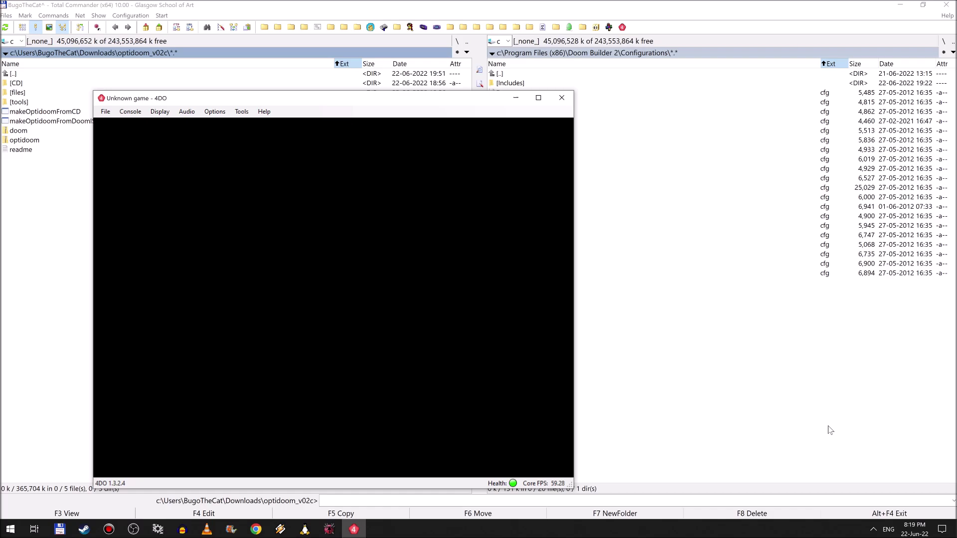
pyautogui.press('Return')
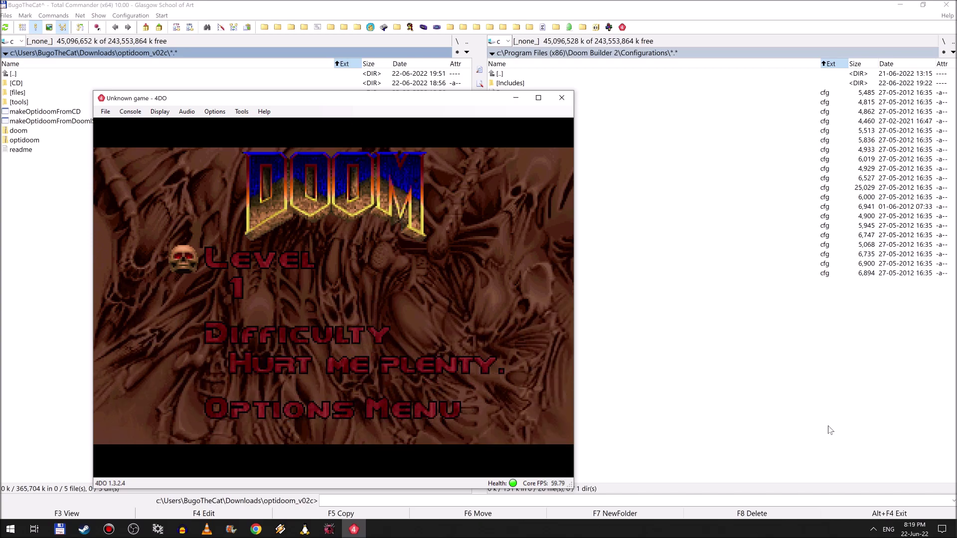
pyautogui.press('Return')
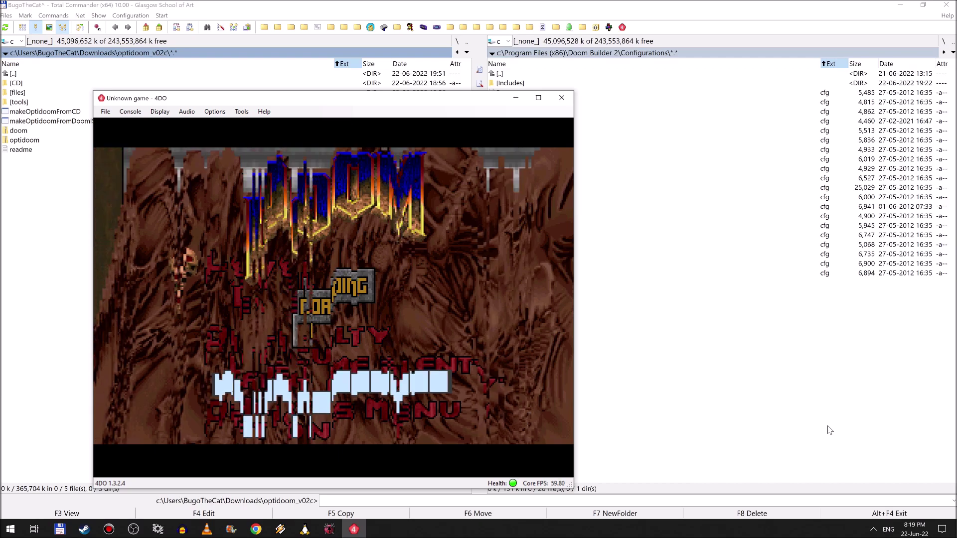
pyautogui.press('Left')
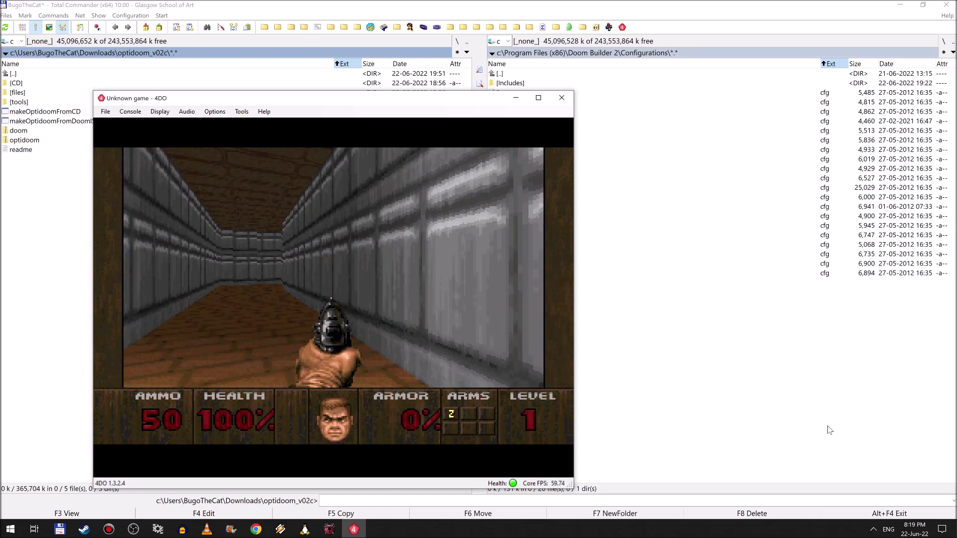
# - Walk from the level start through the new corridor into the large open-sky room
pyautogui.press('Up')
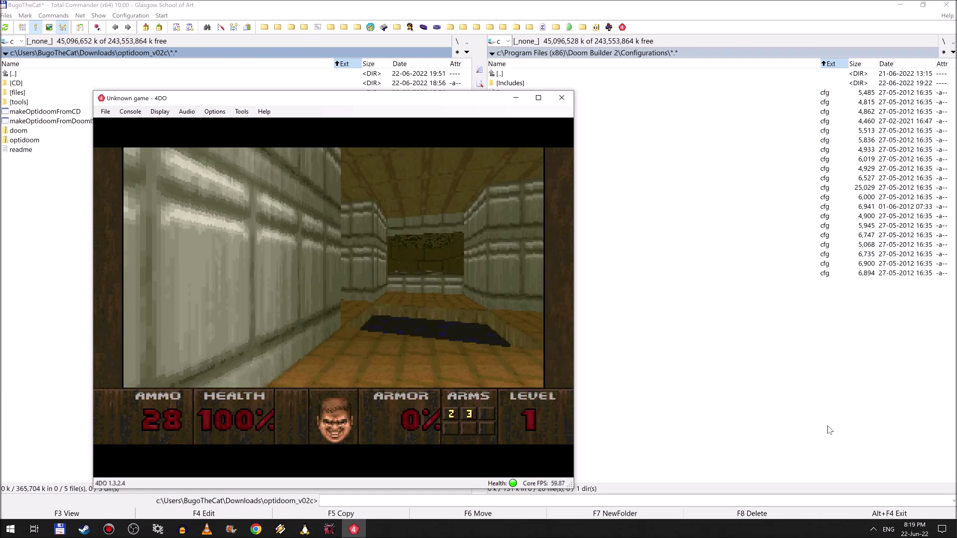
pyautogui.press('Left')
pyautogui.press('Right')
pyautogui.press('Up')
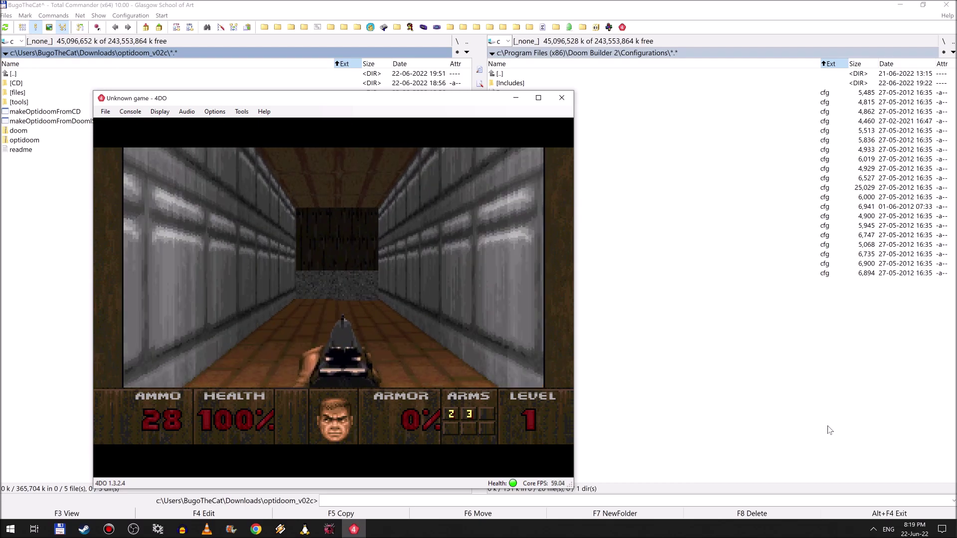
pyautogui.press('Up')
# - Look around the large room to check its wall and floor textures and the corridor opening
pyautogui.press('Right')
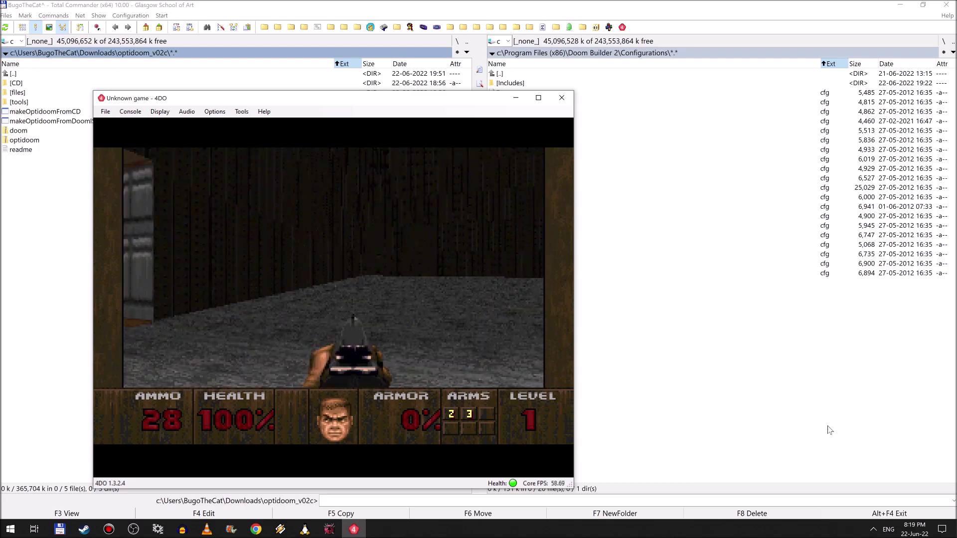
pyautogui.press('Right')
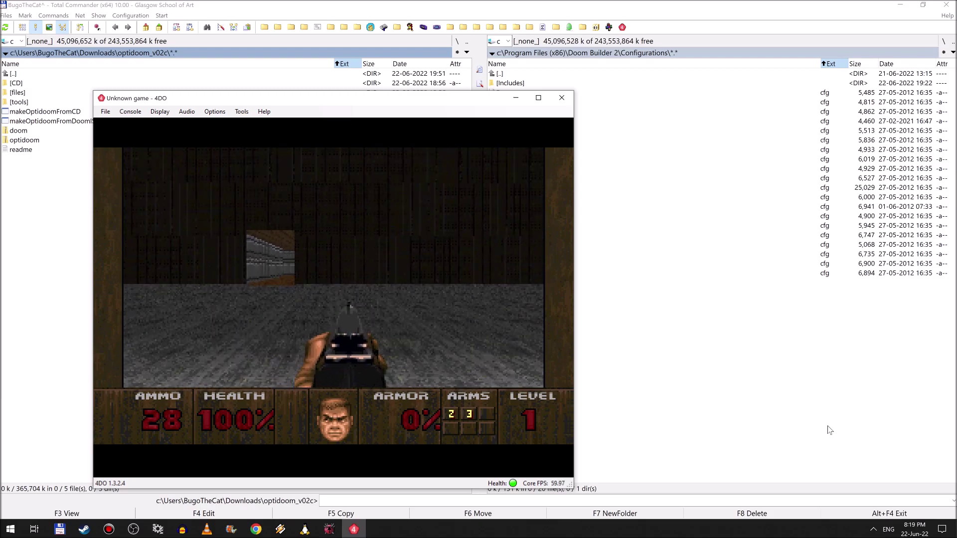
pyautogui.press('Right')
pyautogui.press('Up')
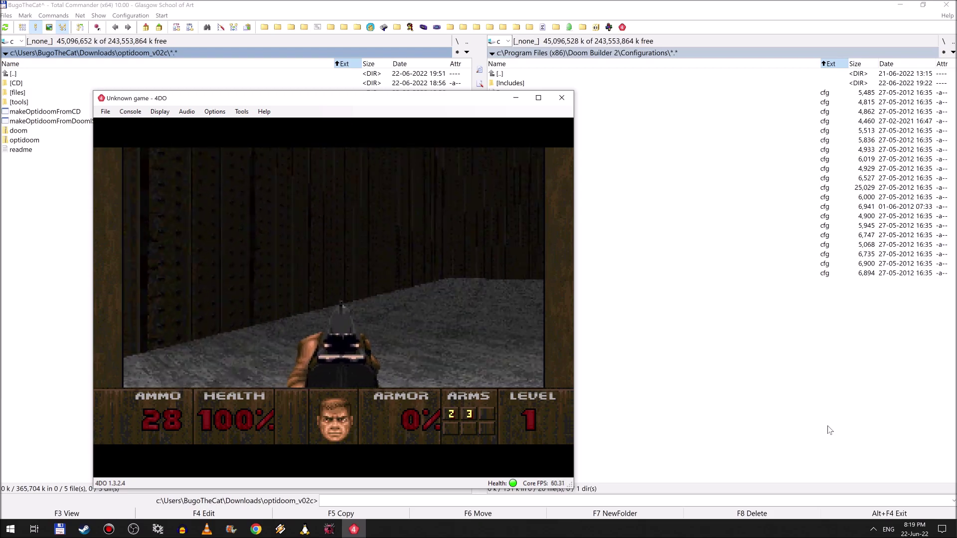
# - Turn Fly mode on in the game's Extra options
pyautogui.press('Right')
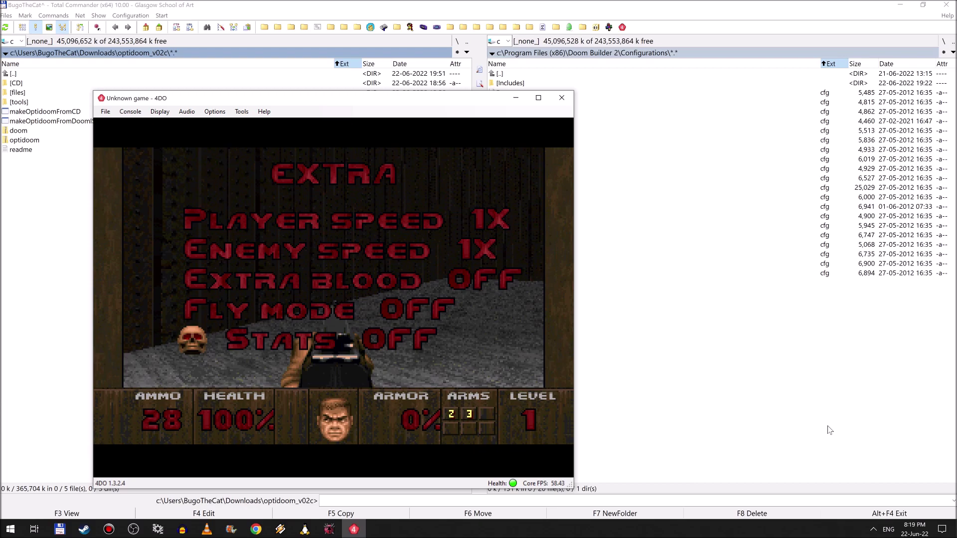
pyautogui.press('Up')
pyautogui.press('Right')
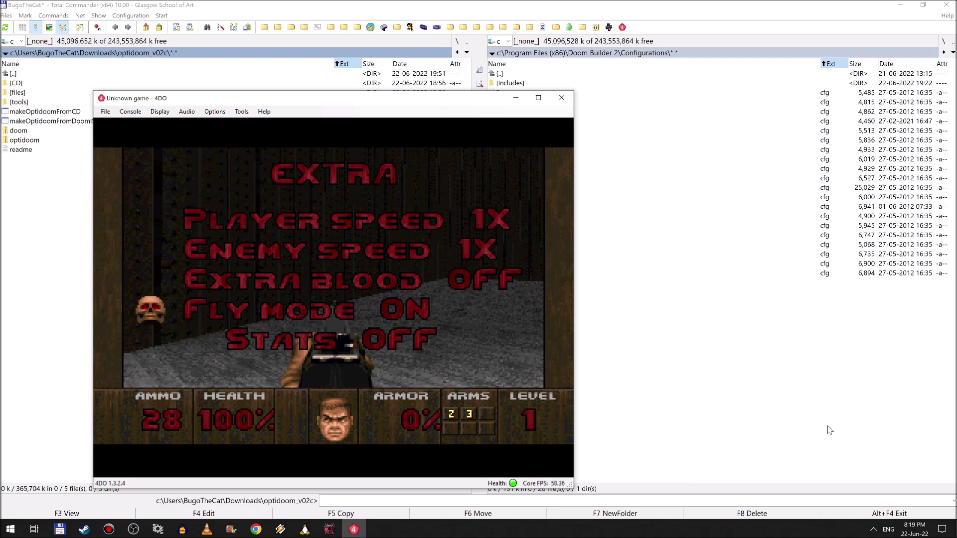
# - Fly up along the large room's wall to examine its upper texture and the mountain sky
pyautogui.press('Left')
pyautogui.press('Up')
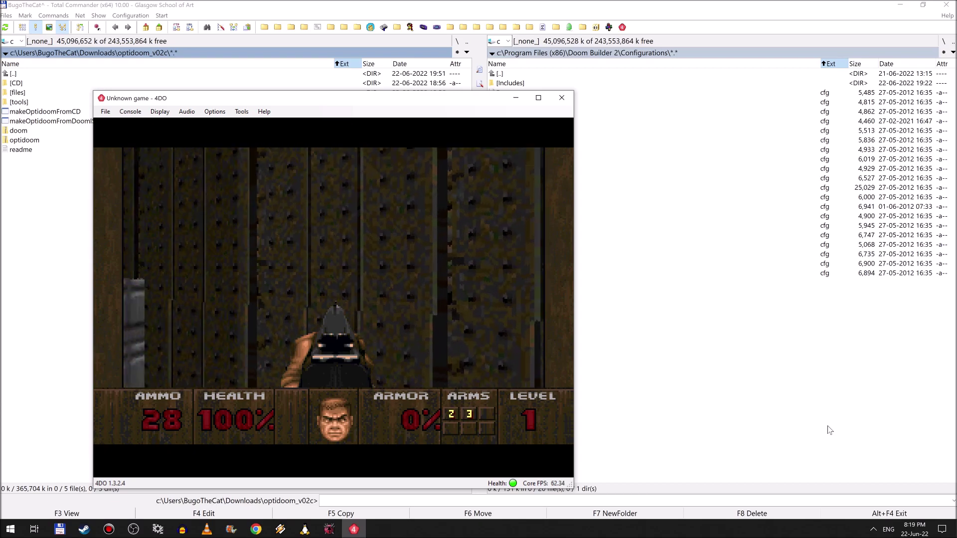
pyautogui.press('Up')
pyautogui.press('Right')
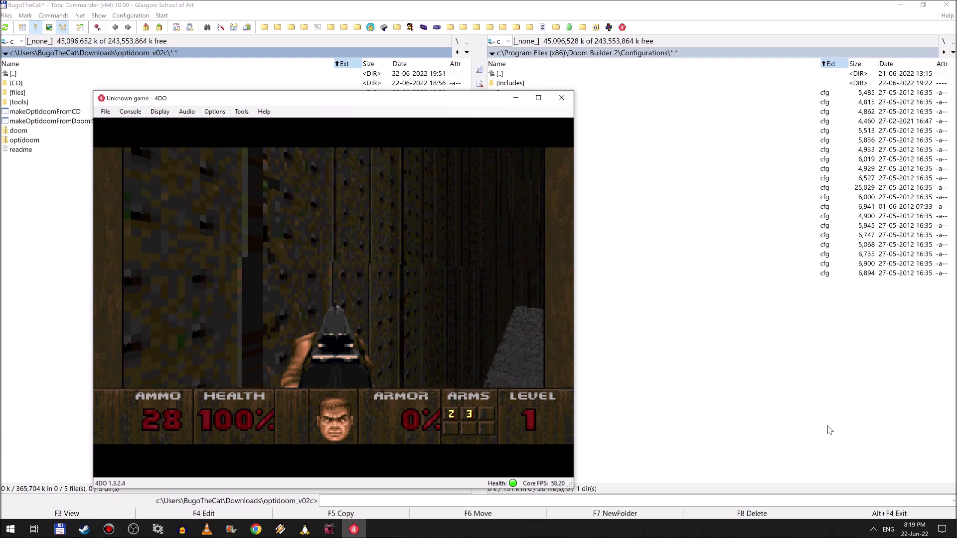
pyautogui.press('Right')
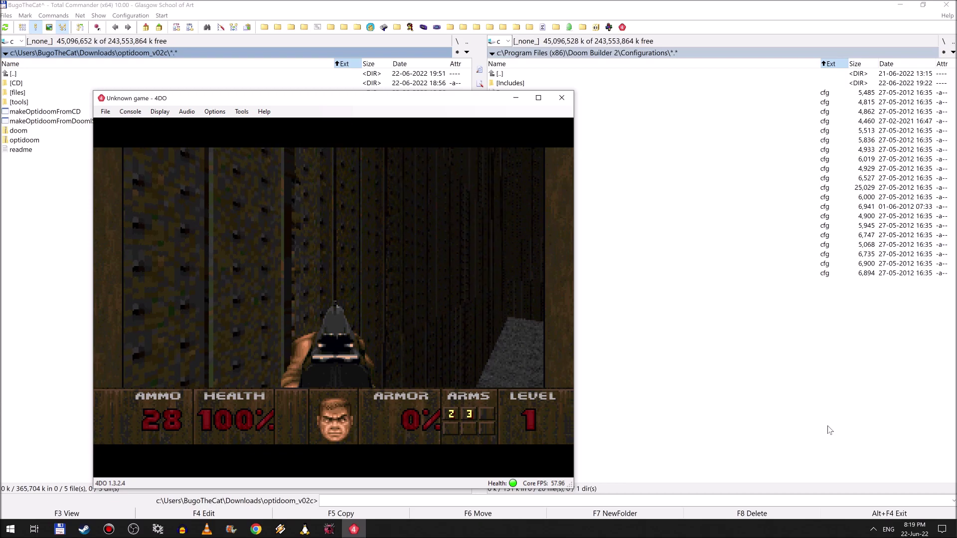
pyautogui.press('Down')
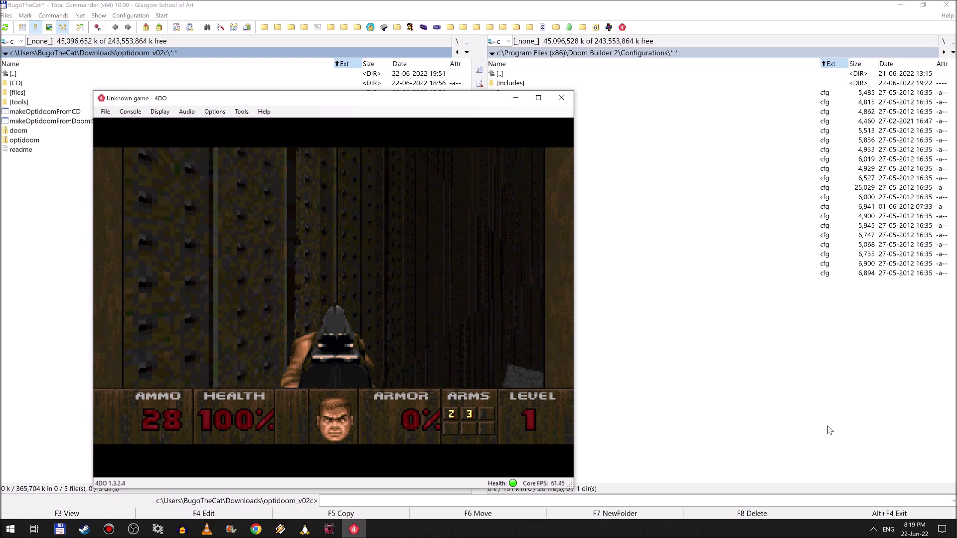
pyautogui.press('Left')
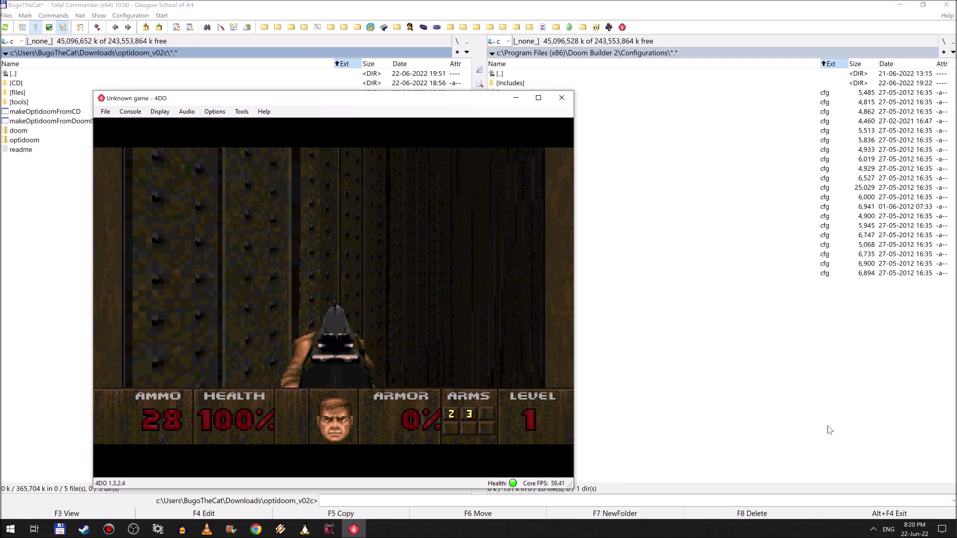
pyautogui.press('Left')
pyautogui.press('Left')
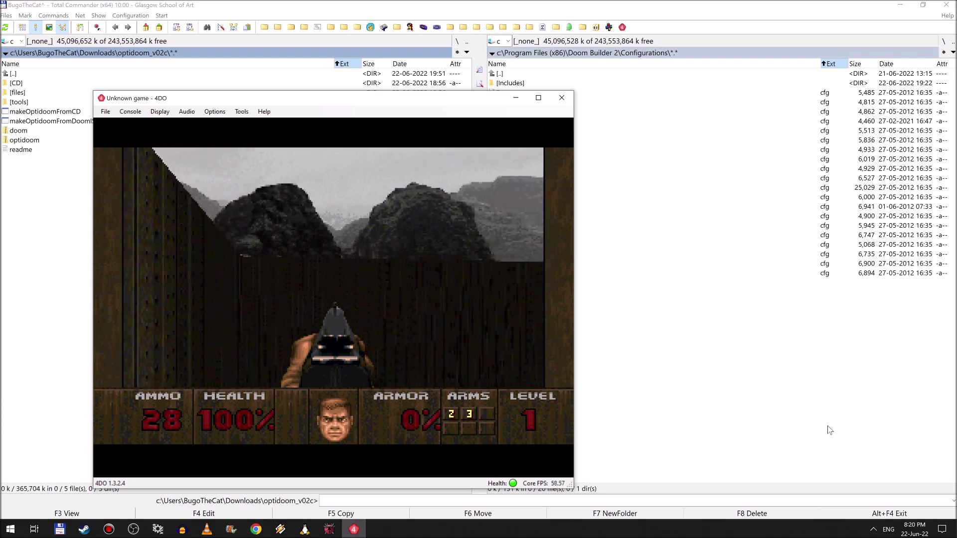
pyautogui.press('Left')
pyautogui.press('Left')
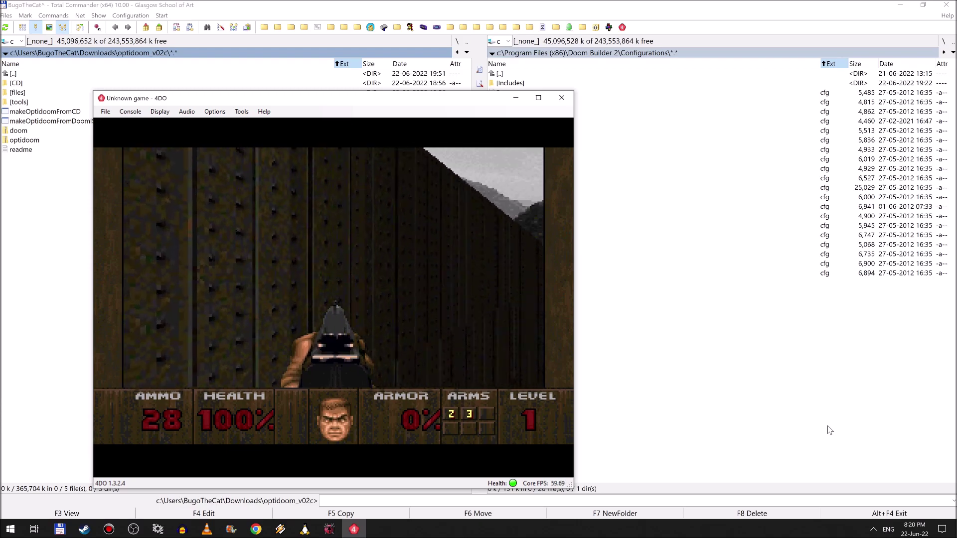
# - Fly across the large room and examine the wall texture up close
pyautogui.press('Right')
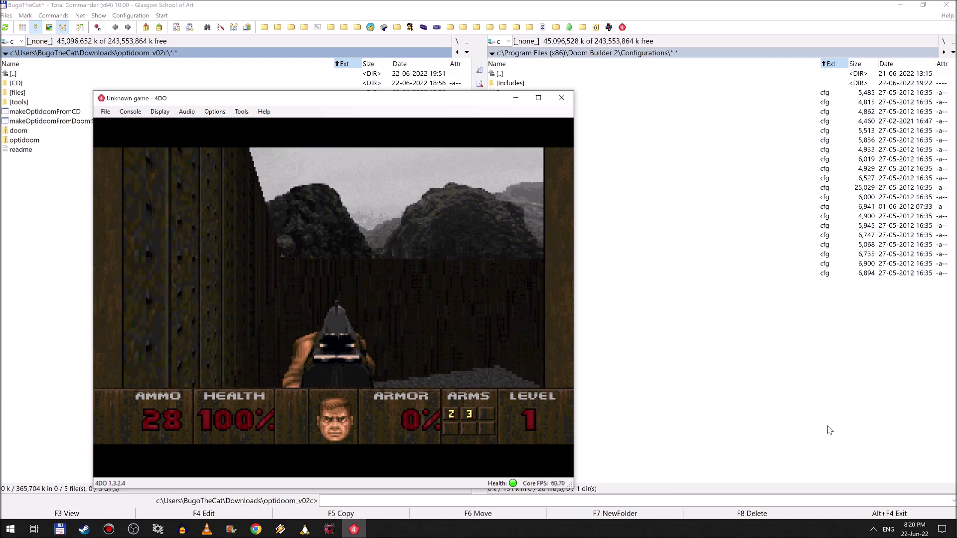
pyautogui.press('Up')
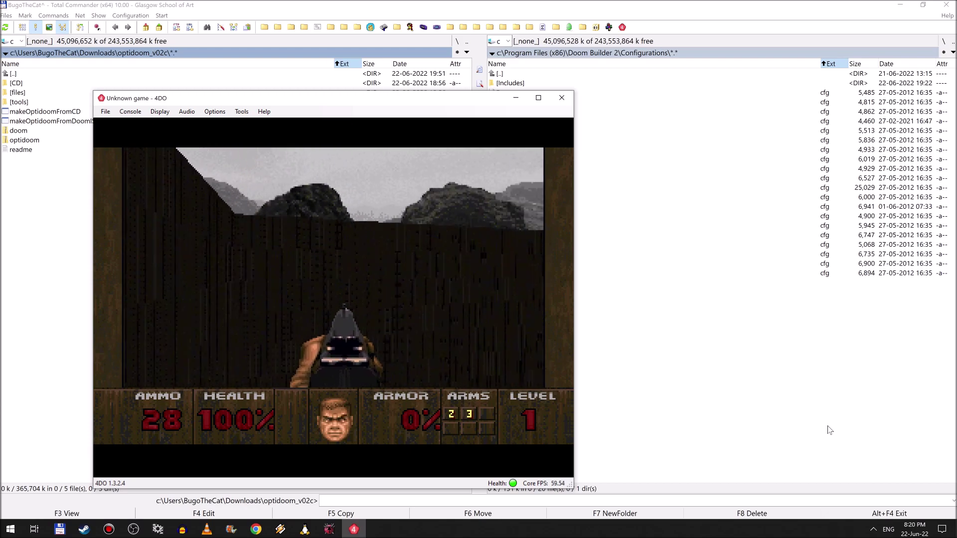
pyautogui.press('Up')
pyautogui.press('Up')
pyautogui.press('Up')
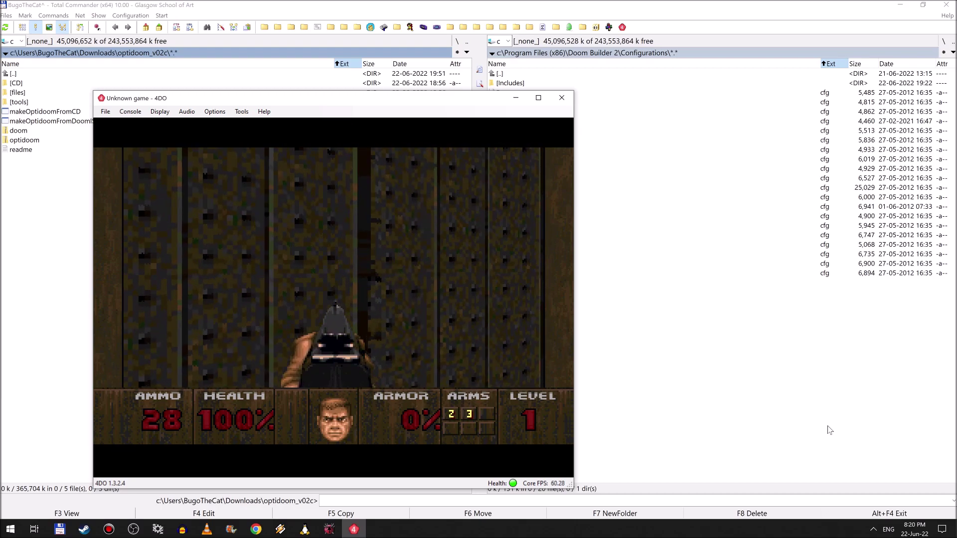
pyautogui.press('space')
pyautogui.press('Up')
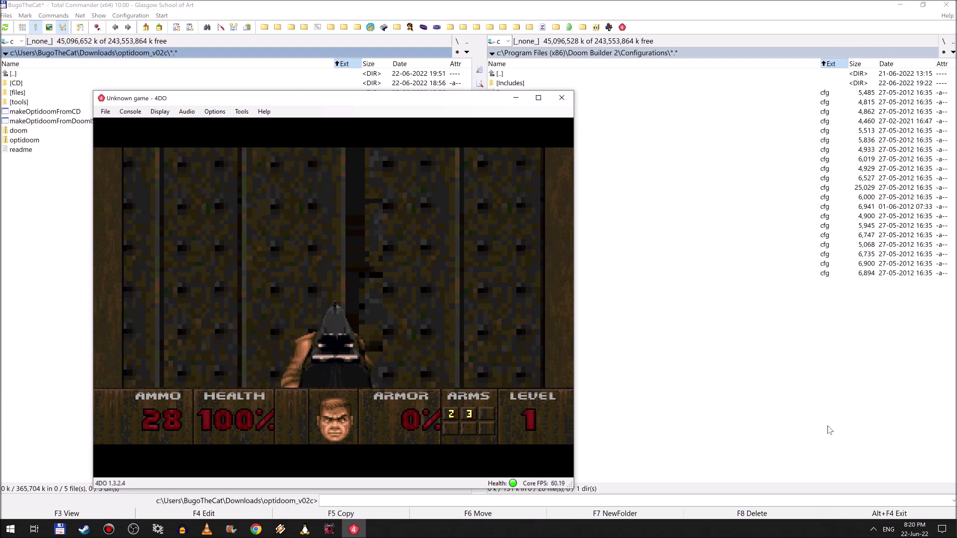
pyautogui.press('Up')
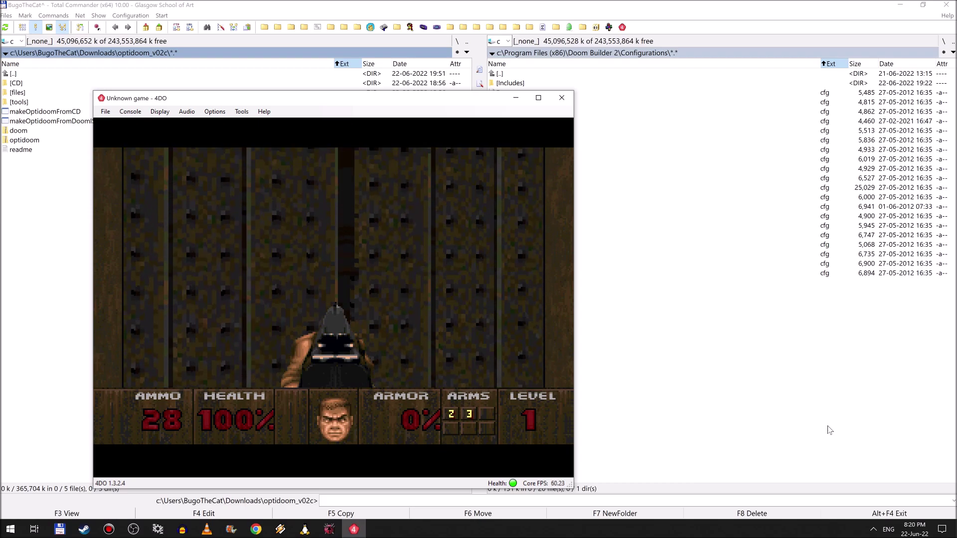
pyautogui.press('Left')
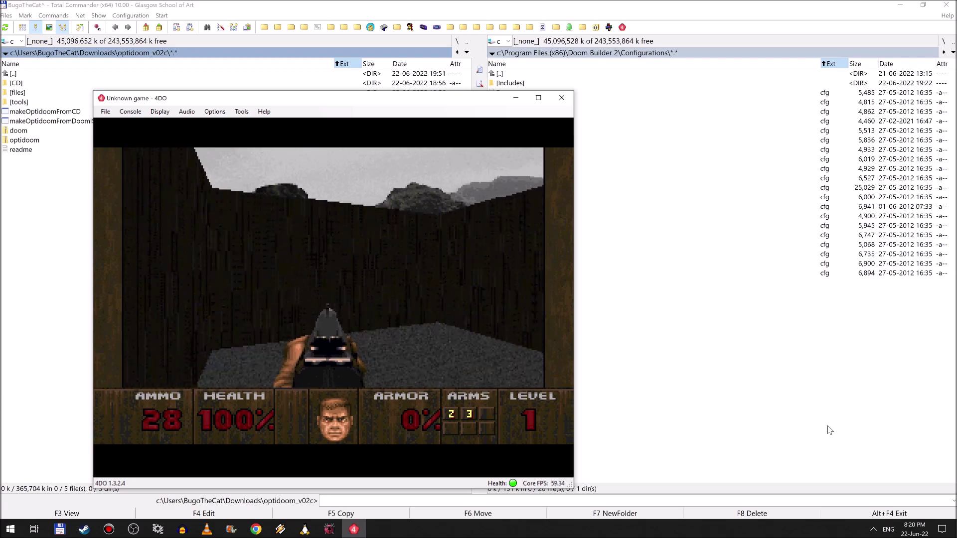
# - Fly down near the floor and around the large room to examine the lower walls and floor texture
pyautogui.press('Left')
pyautogui.press('Up')
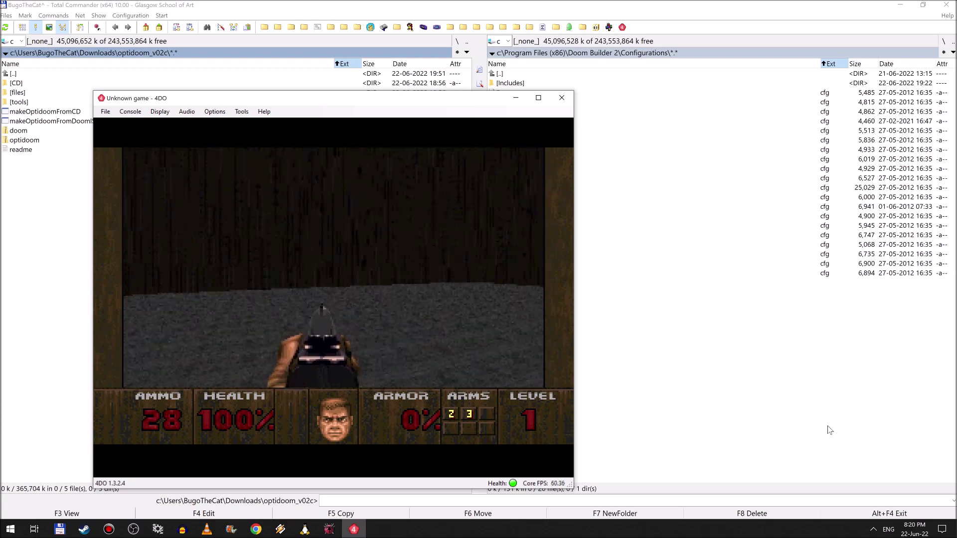
pyautogui.press('Right')
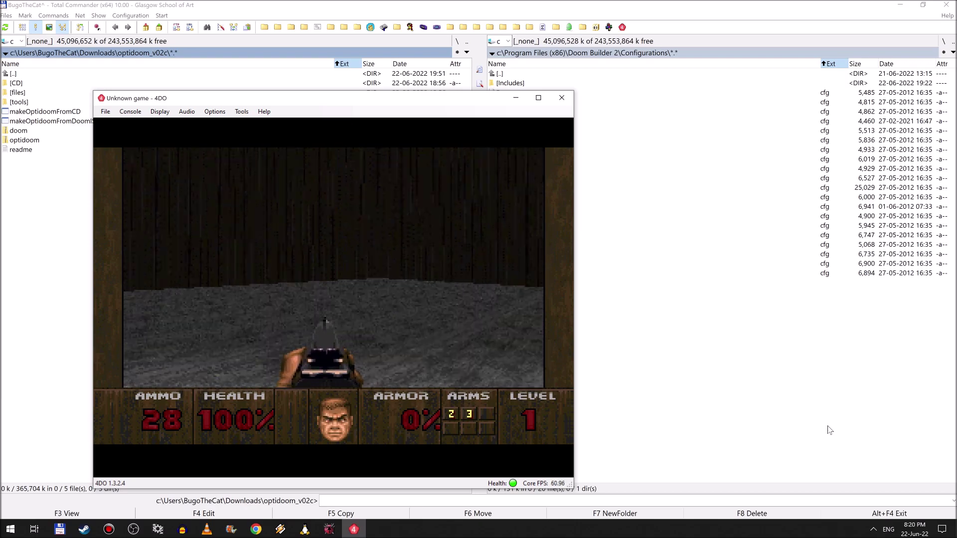
pyautogui.press('Up')
pyautogui.press('Up')
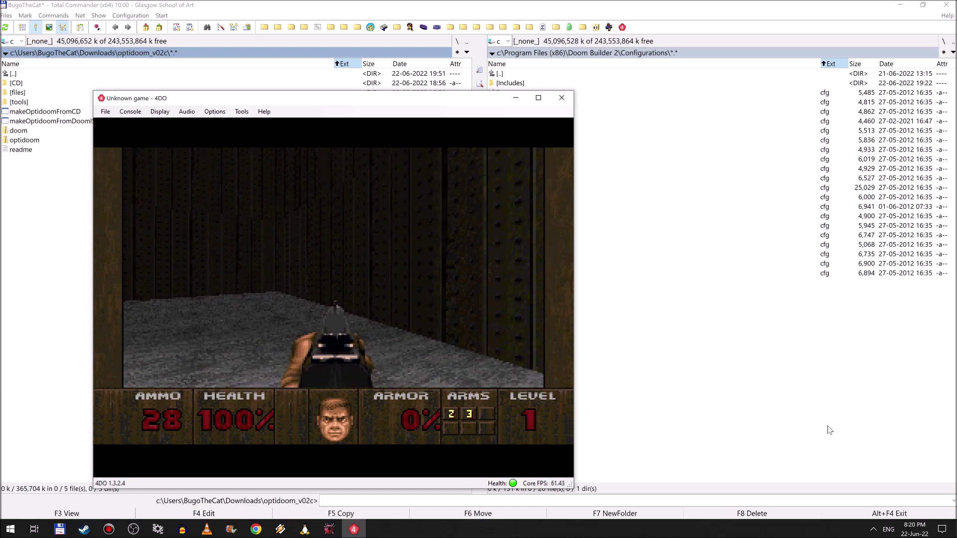
pyautogui.press('Right')
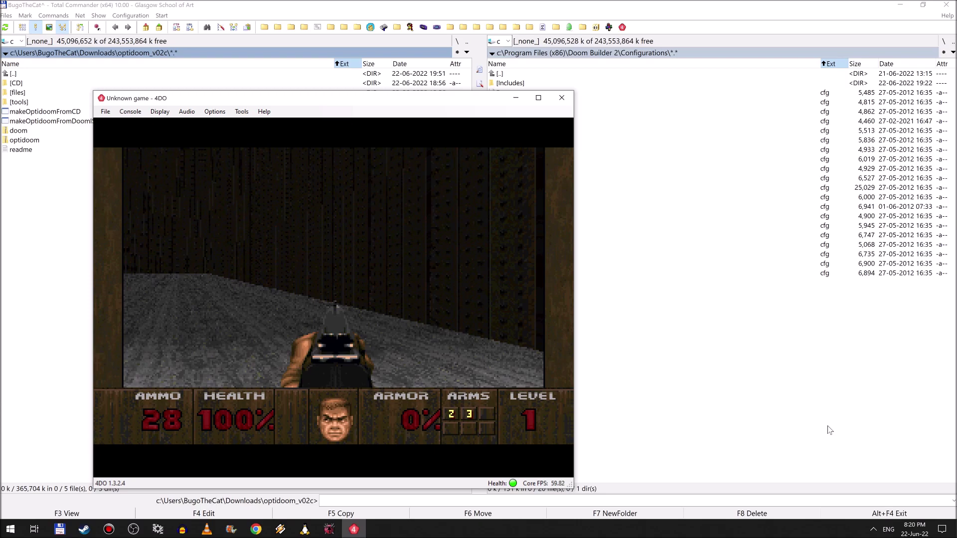
pyautogui.press('Left')
pyautogui.press('Up')
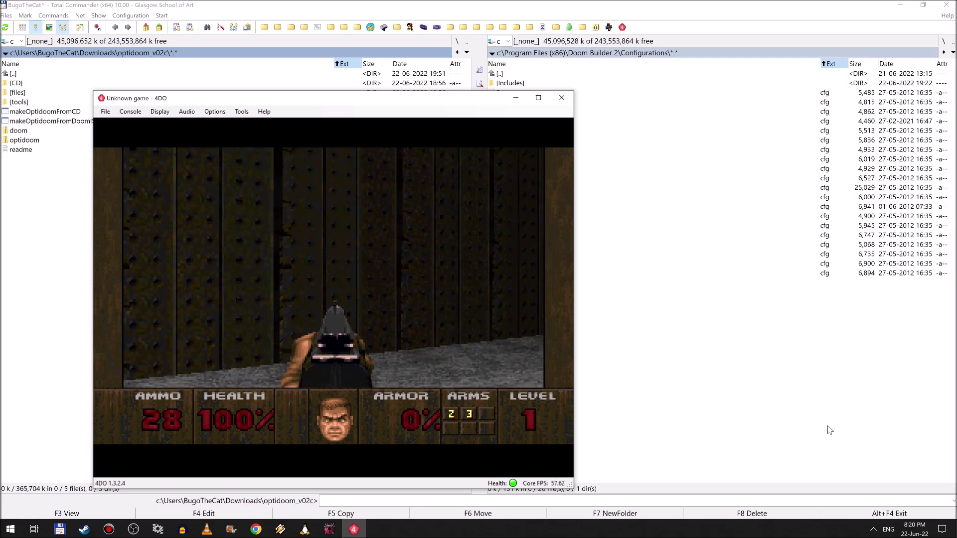
pyautogui.press('Up')
pyautogui.press('Up')
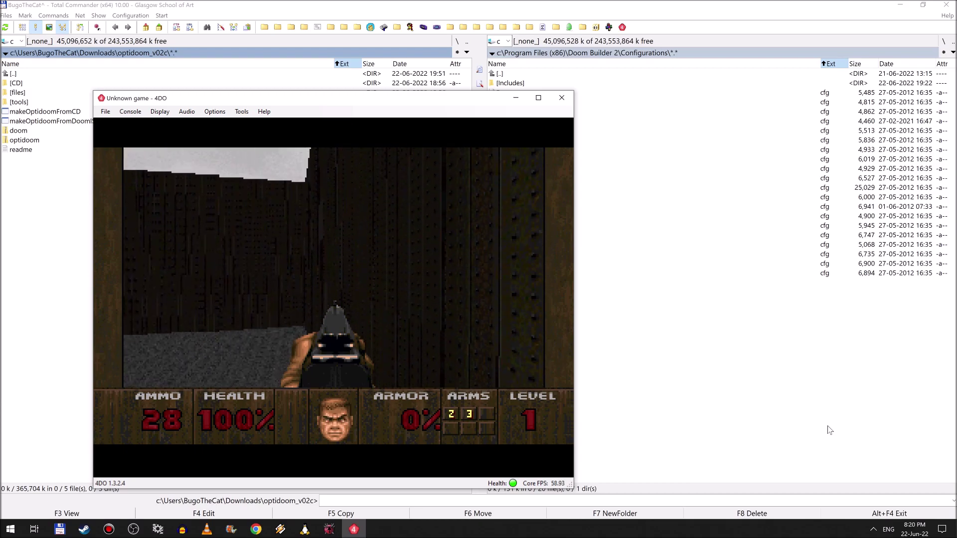
pyautogui.press('Up')
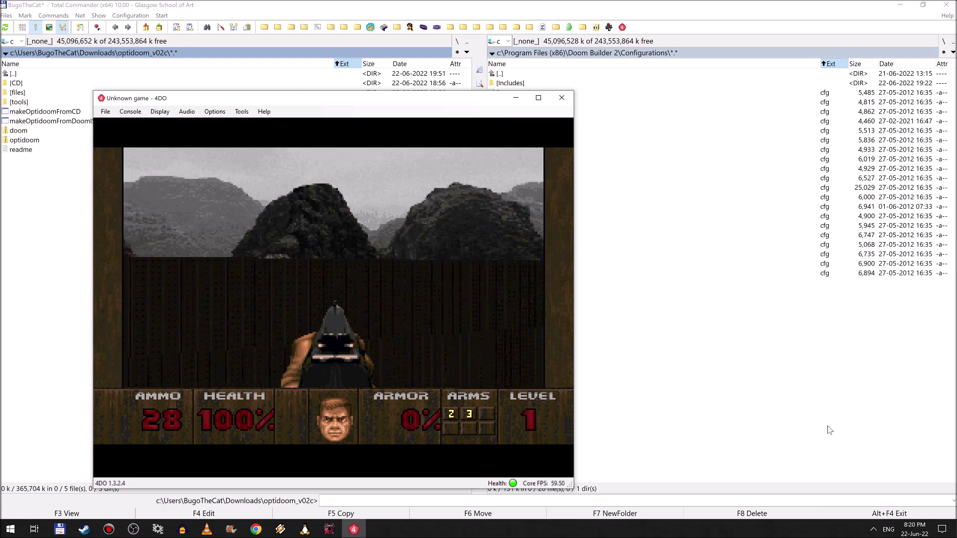
# - Examine the tall walls' texture tiling and their top edge against the sky from different heights and angles
pyautogui.press('Right')
pyautogui.press('Left')
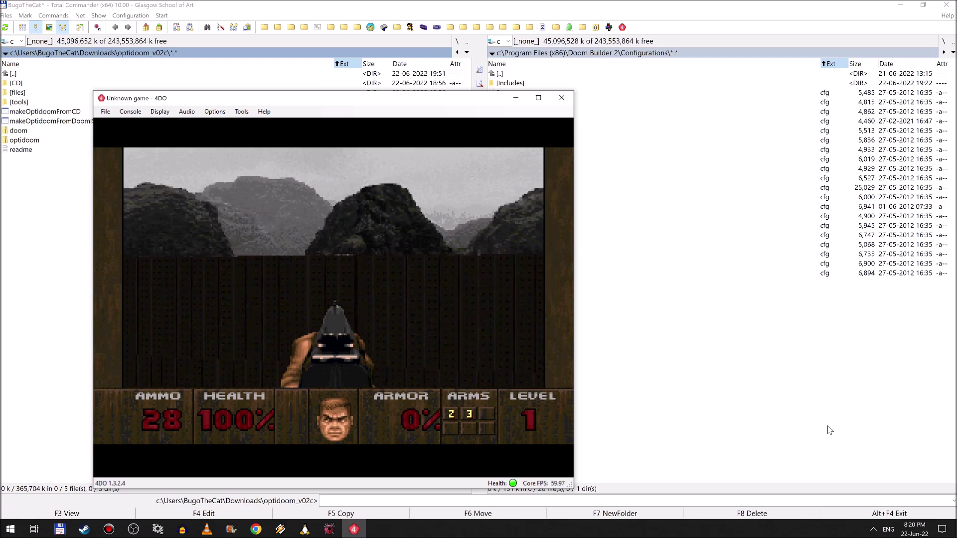
pyautogui.press('Up')
pyautogui.press('Up')
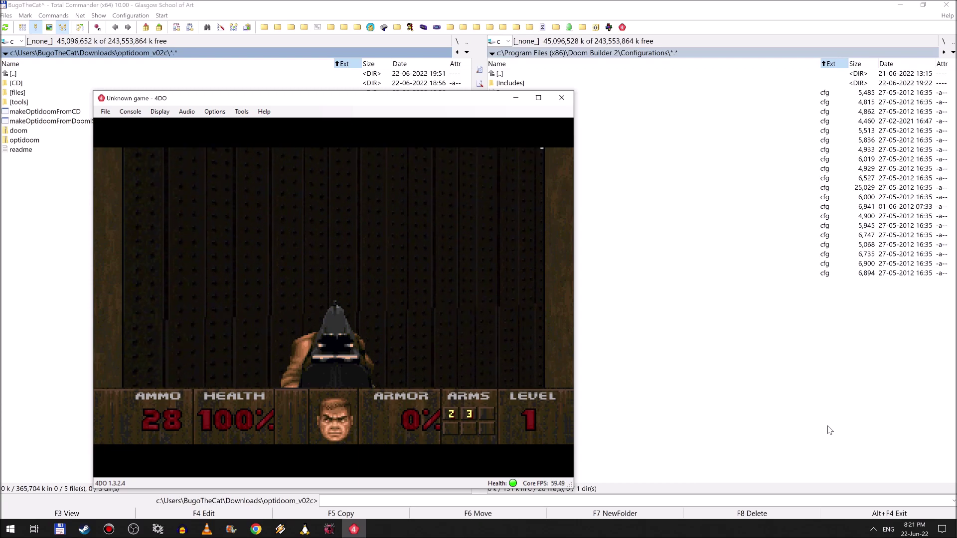
pyautogui.press('Up')
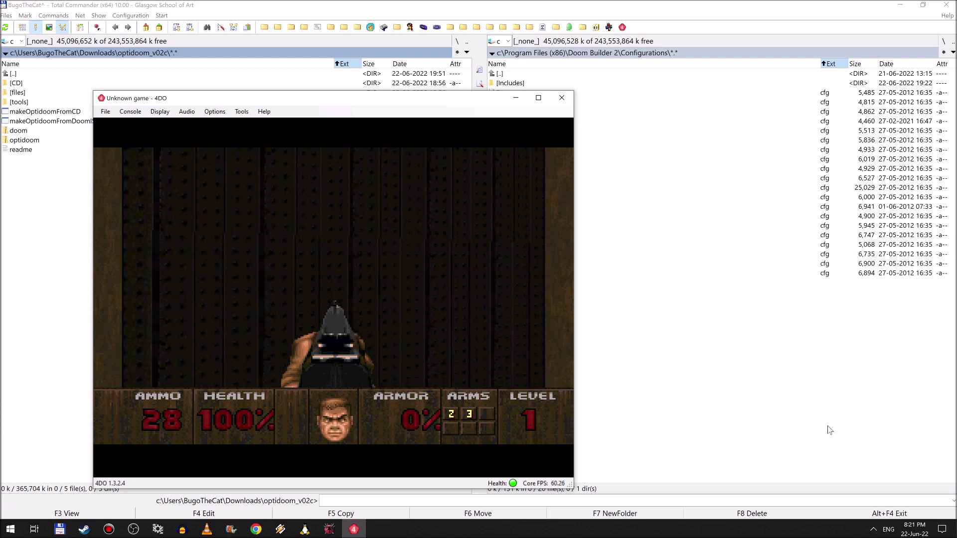
pyautogui.press('Right')
pyautogui.press('Right')
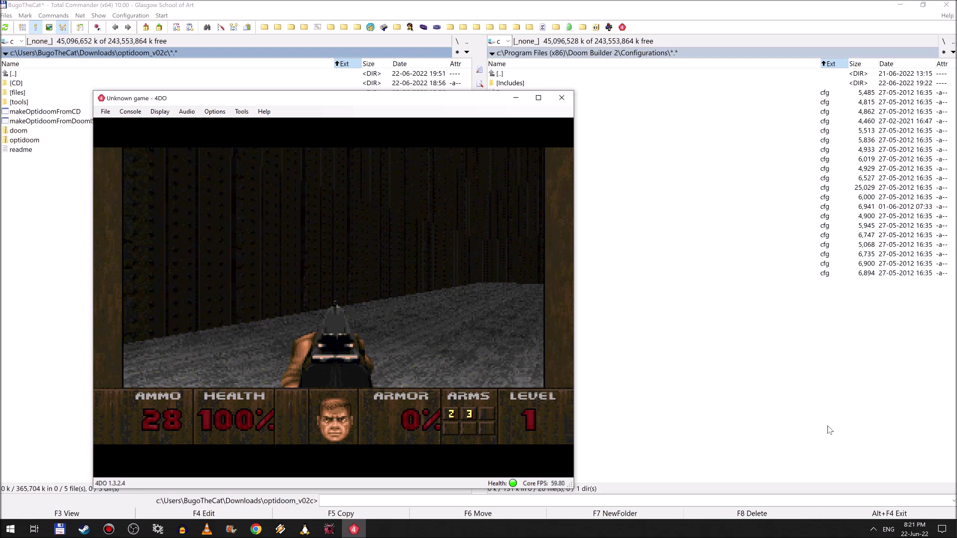
pyautogui.press('Left')
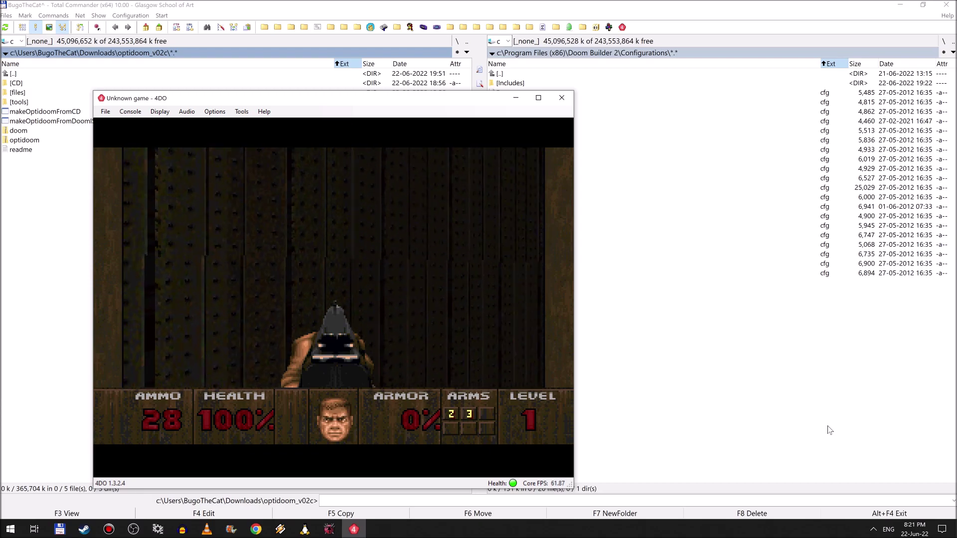
pyautogui.press('Left')
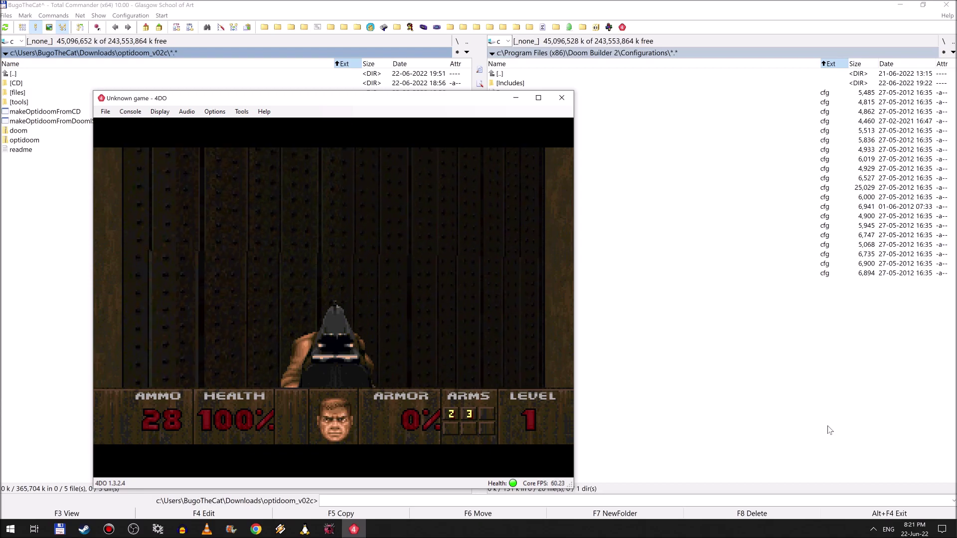
pyautogui.press('Left')
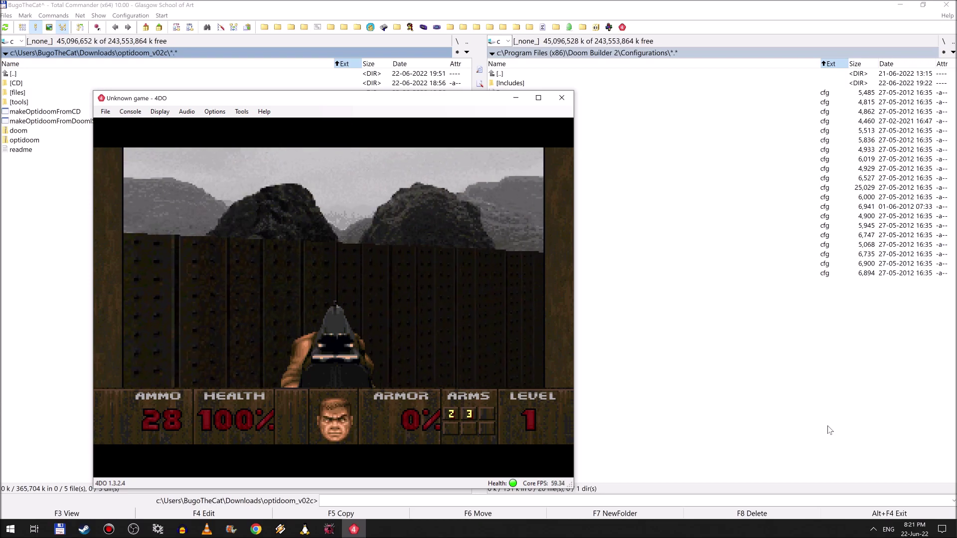
pyautogui.press('Right')
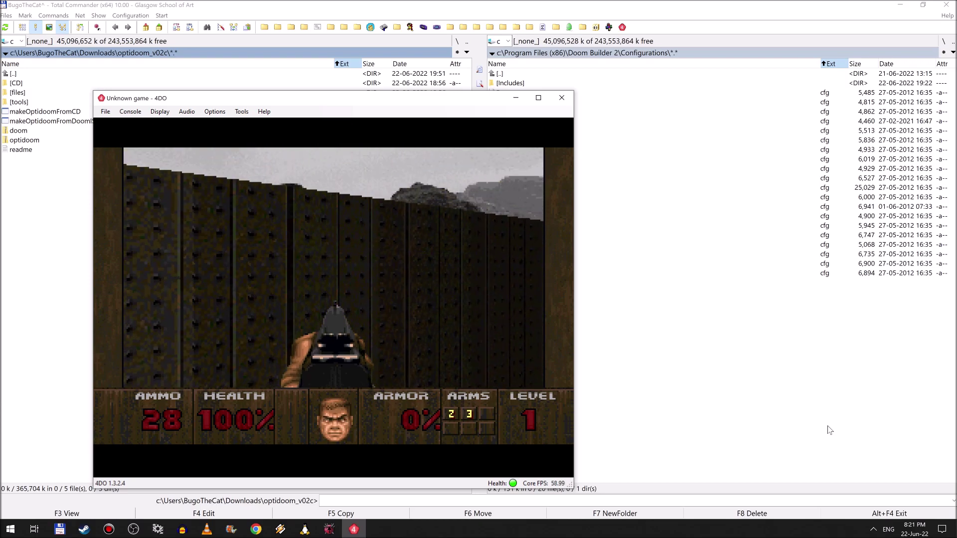
# - Fly along the large room's wall and examine its top edge against the mountains and its texture up close
pyautogui.press('Left')
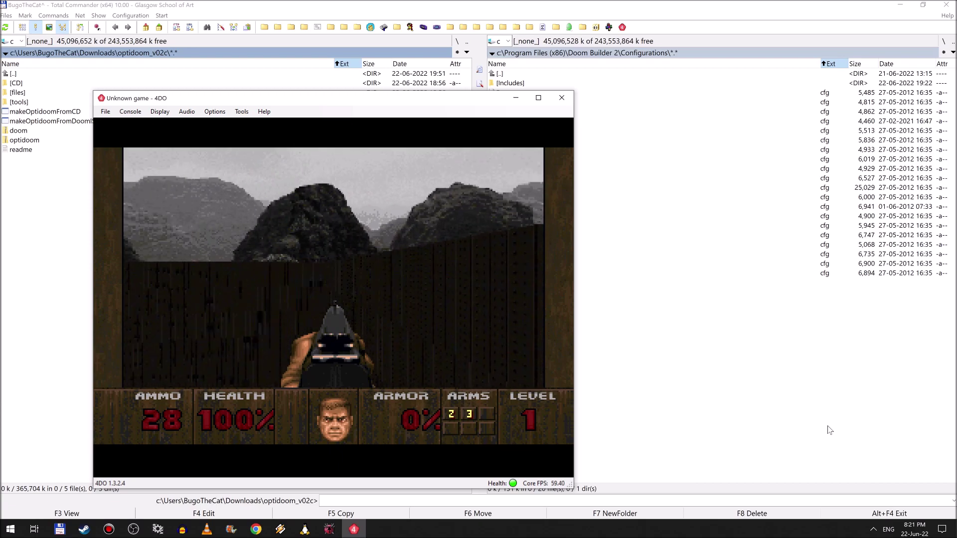
pyautogui.press('Right')
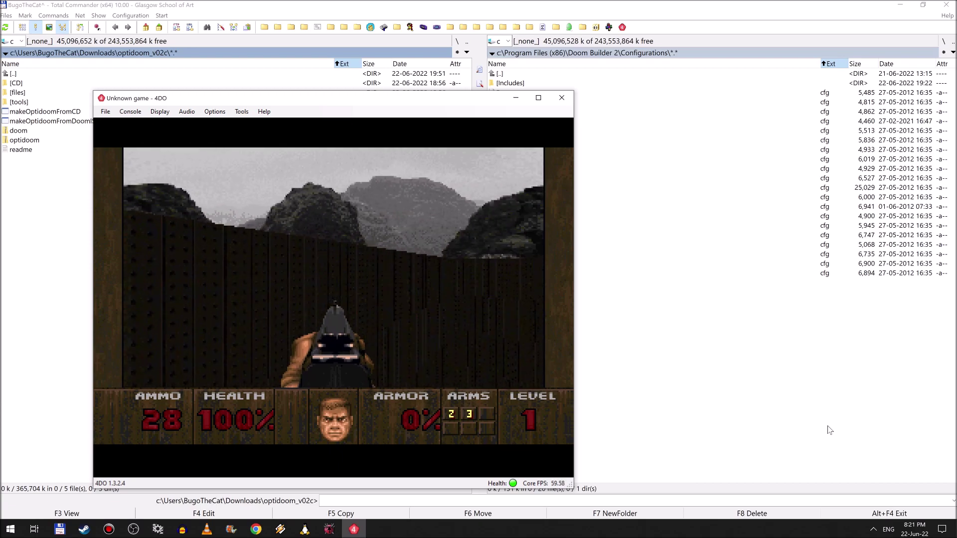
pyautogui.press('Left')
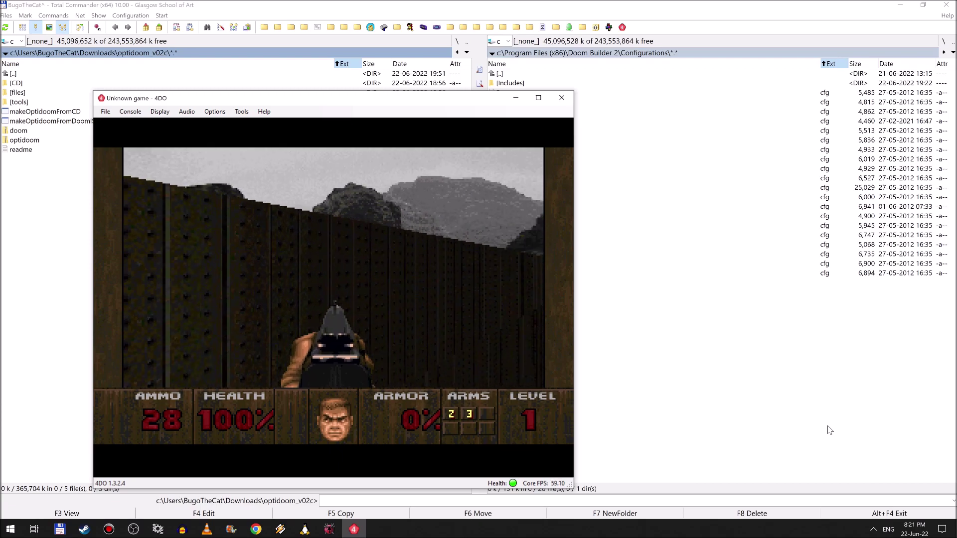
pyautogui.press('Left')
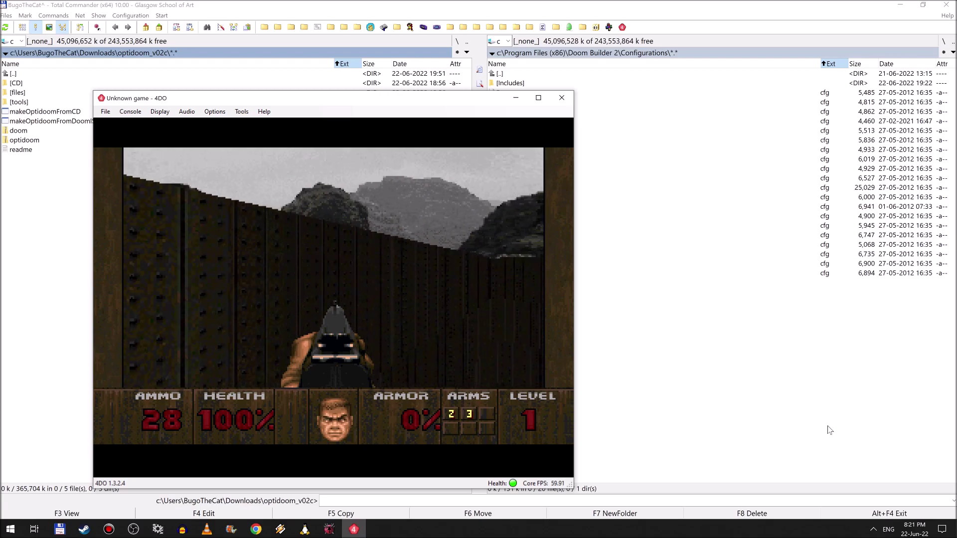
pyautogui.press('Right')
pyautogui.press('Right')
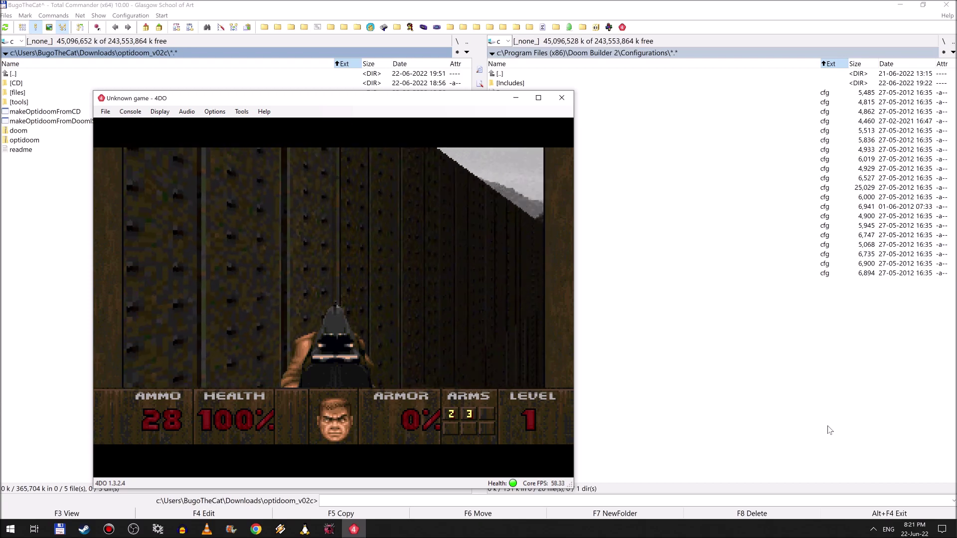
pyautogui.press('Right')
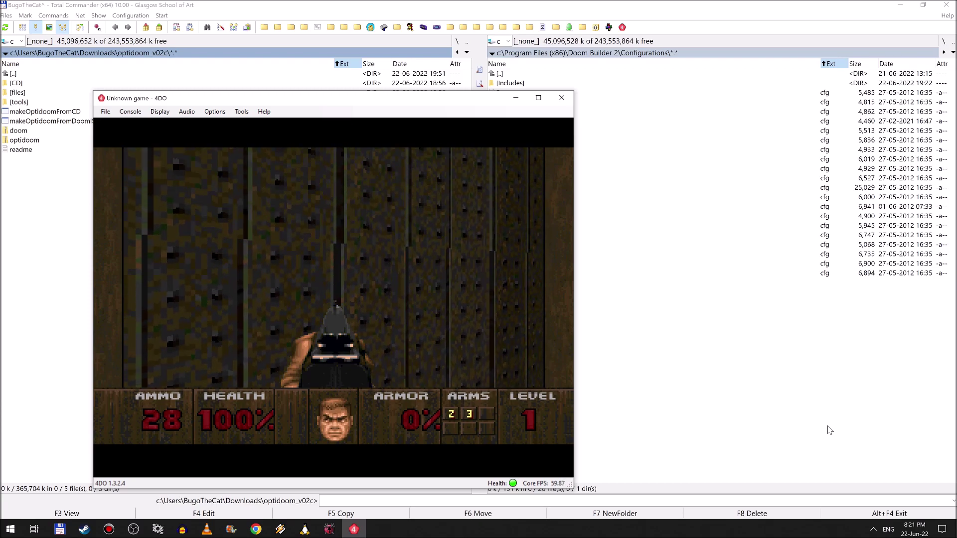
pyautogui.press('Left')
pyautogui.press('Left')
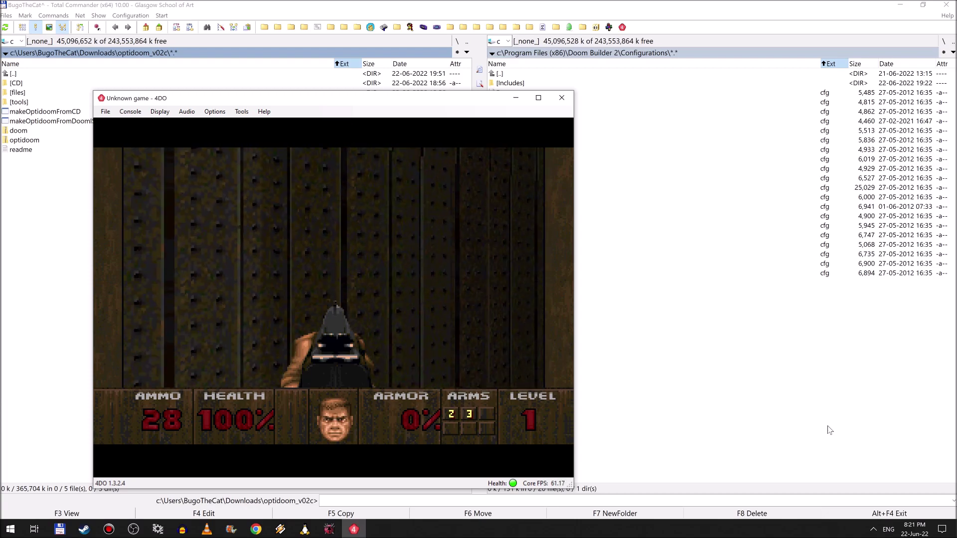
pyautogui.press('Left')
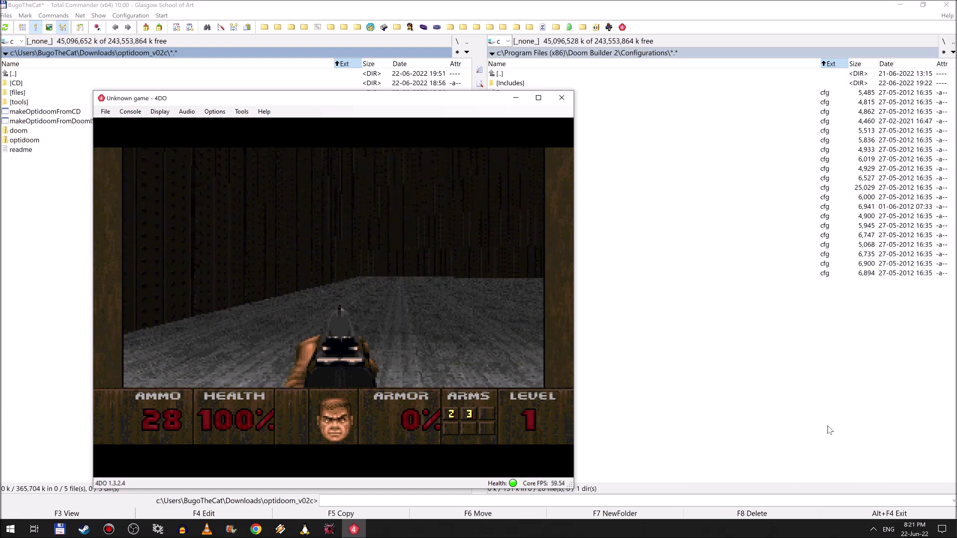
# - Fly up and down in the large room to examine the distant walls, the floor and the wall beside the corridor opening
pyautogui.press('Up')
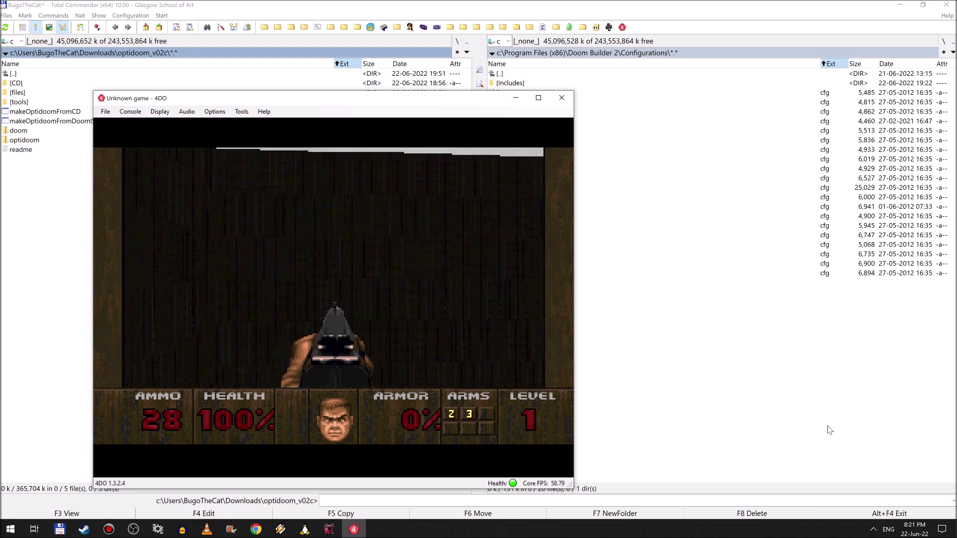
pyautogui.press('Down')
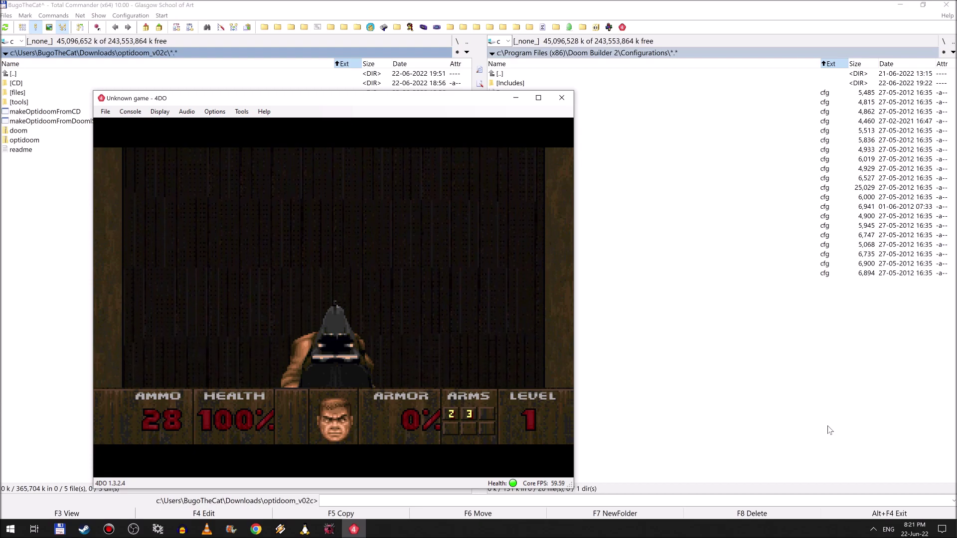
pyautogui.press('Right')
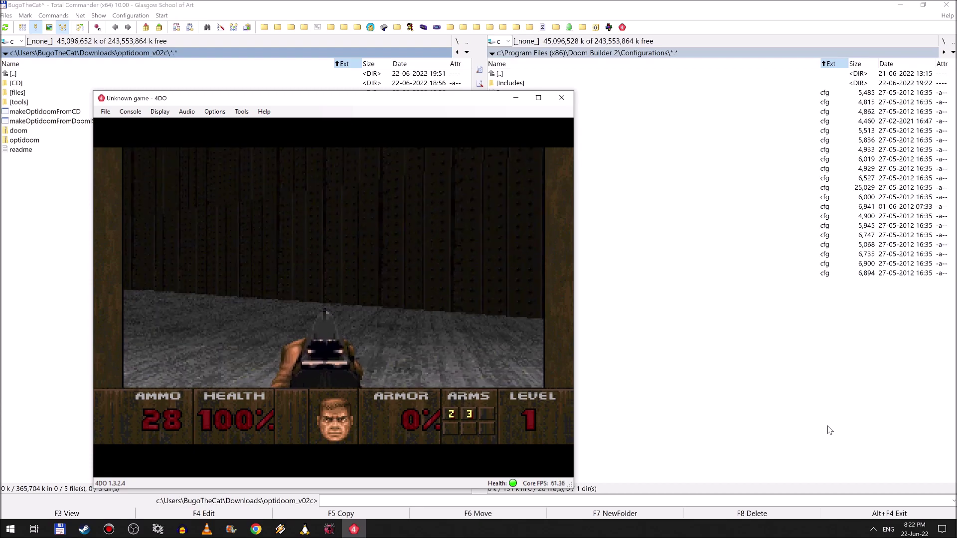
pyautogui.press('Left')
pyautogui.press('Left')
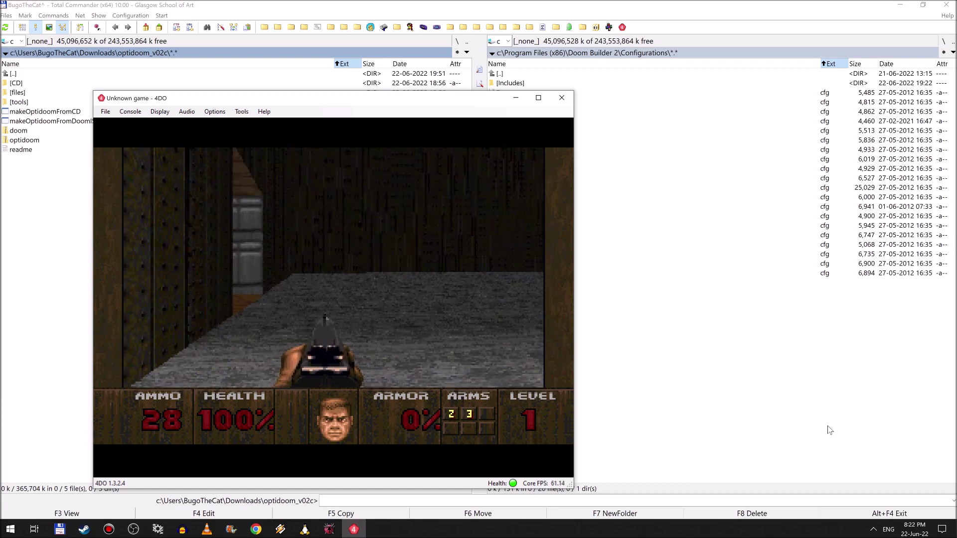
pyautogui.press('Left')
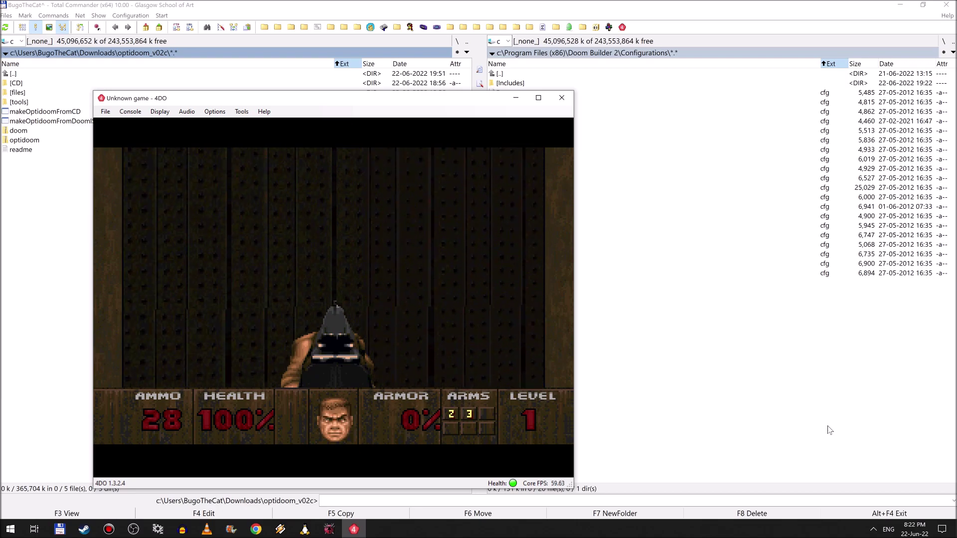
pyautogui.press('Up')
pyautogui.press('Right')
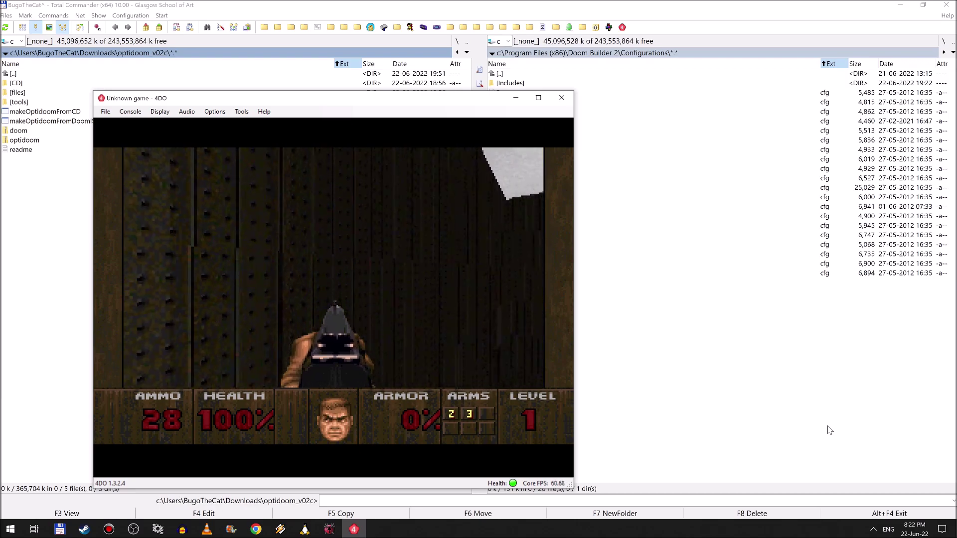
pyautogui.press('Up')
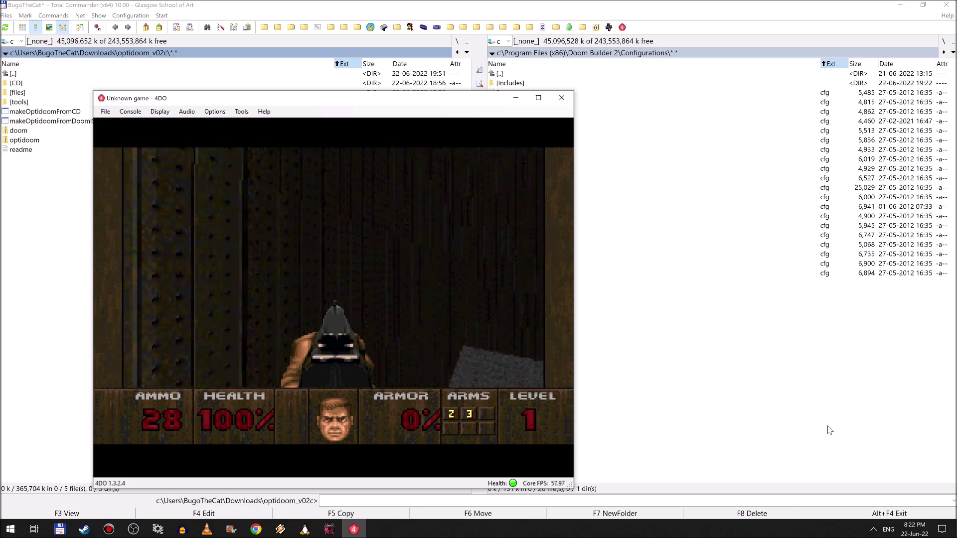
pyautogui.press('Right')
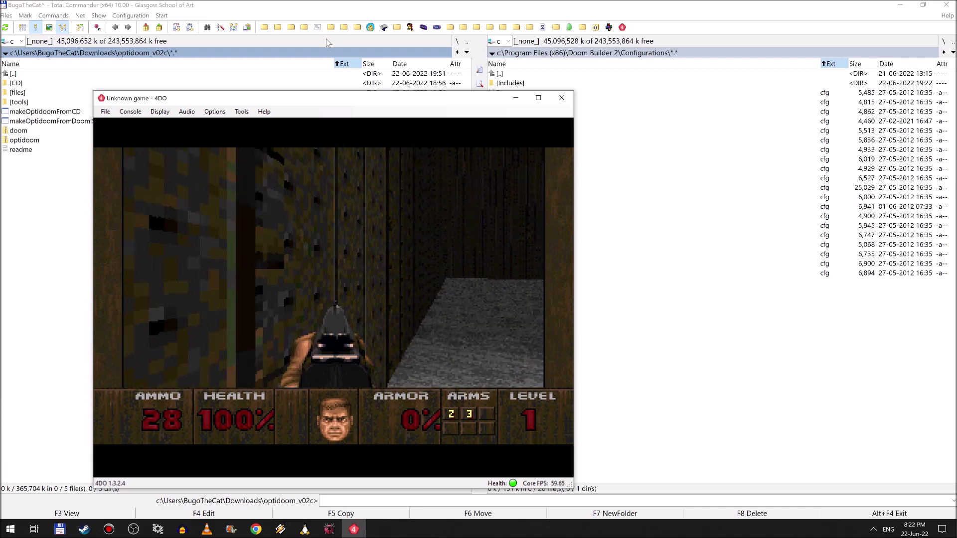
# - Return to the metal-walled corridor and switch the Renderer option away from DOOM in the game's rendering settings
pyautogui.press('Left')
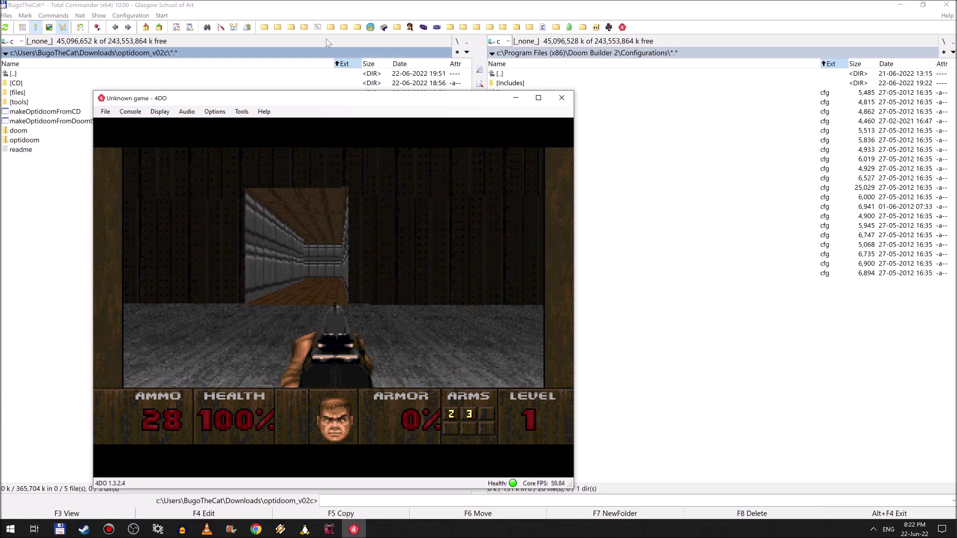
pyautogui.press('Left')
pyautogui.press('Up')
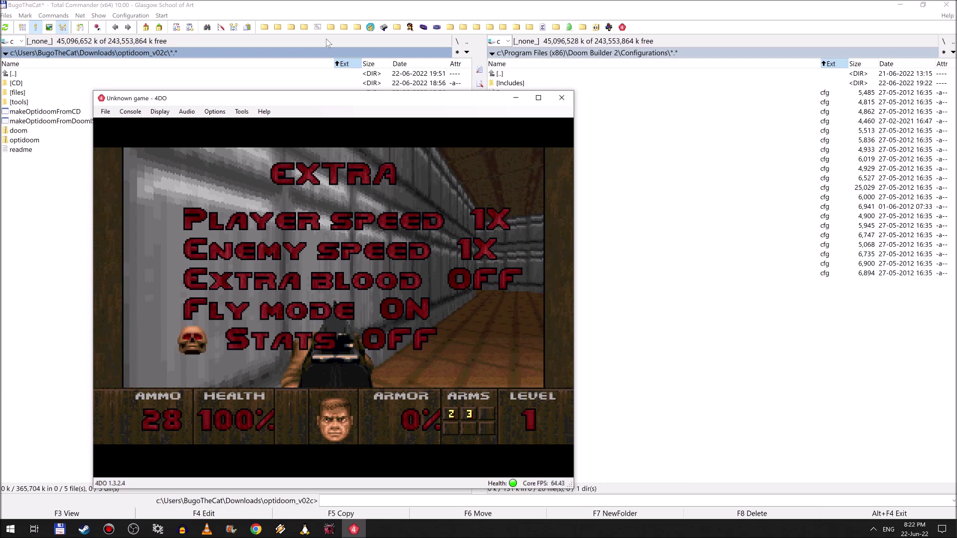
pyautogui.press('Up')
pyautogui.press('Up')
pyautogui.press('Up')
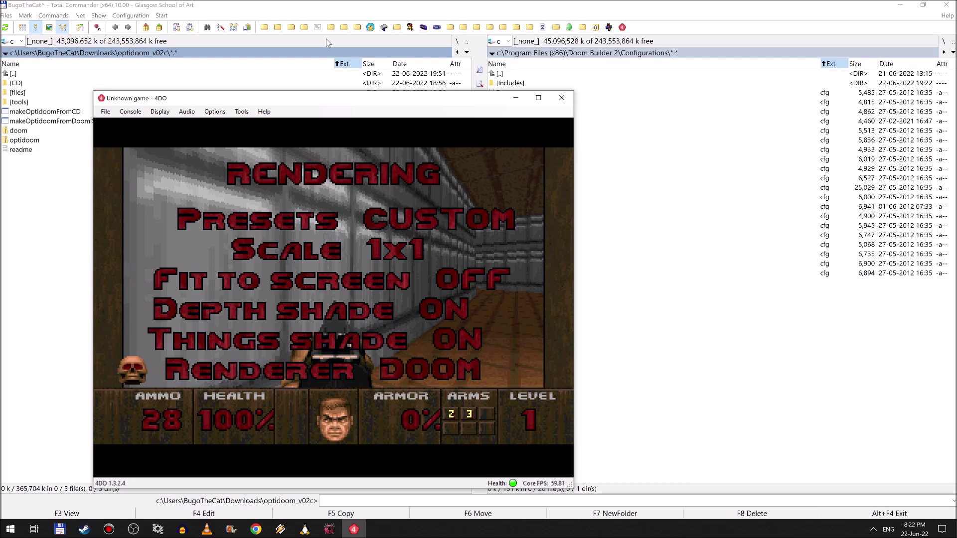
pyautogui.press('Right')
# - Walk along the metal-walled corridor to examine how its walls, floor and ceiling look with the changed renderer
pyautogui.press('Left')
pyautogui.press('Left')
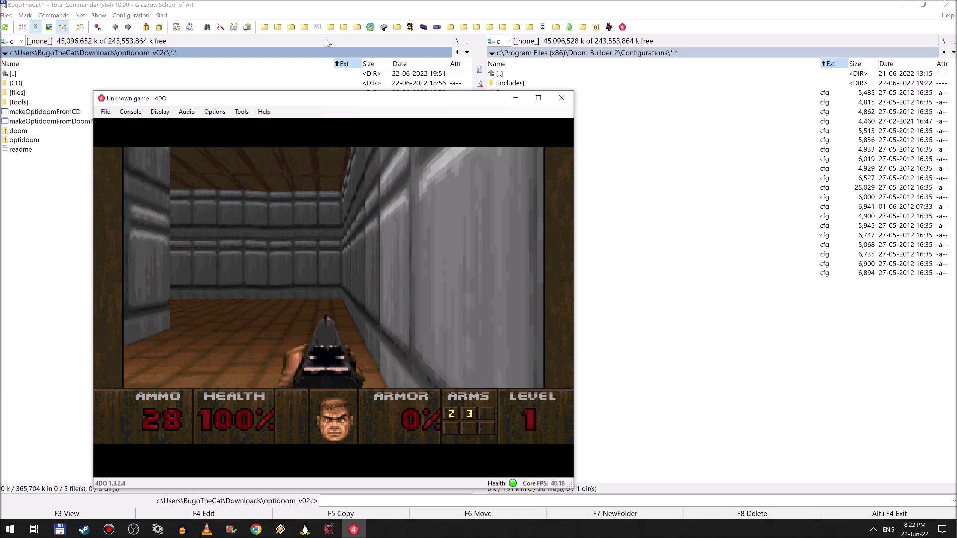
pyautogui.press('Left')
pyautogui.press('Up')
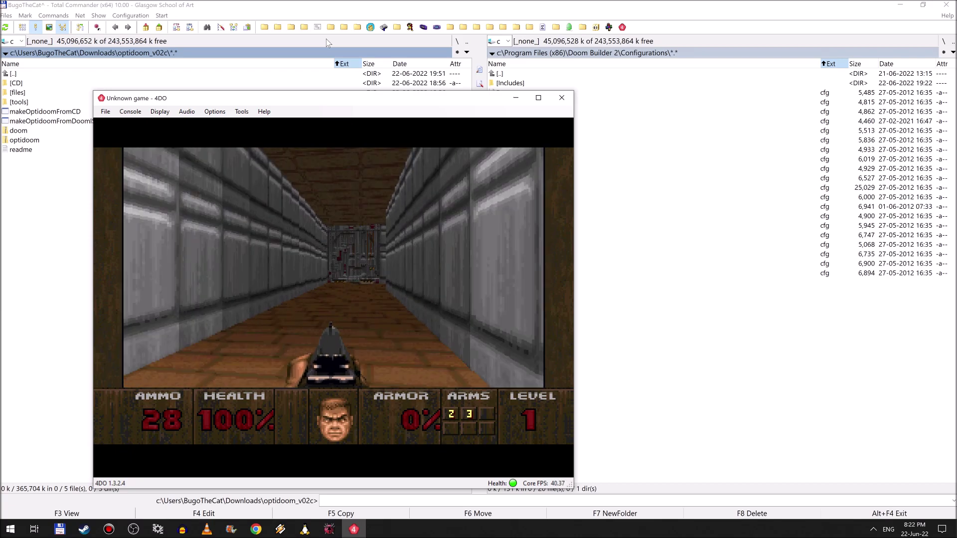
pyautogui.press('Up')
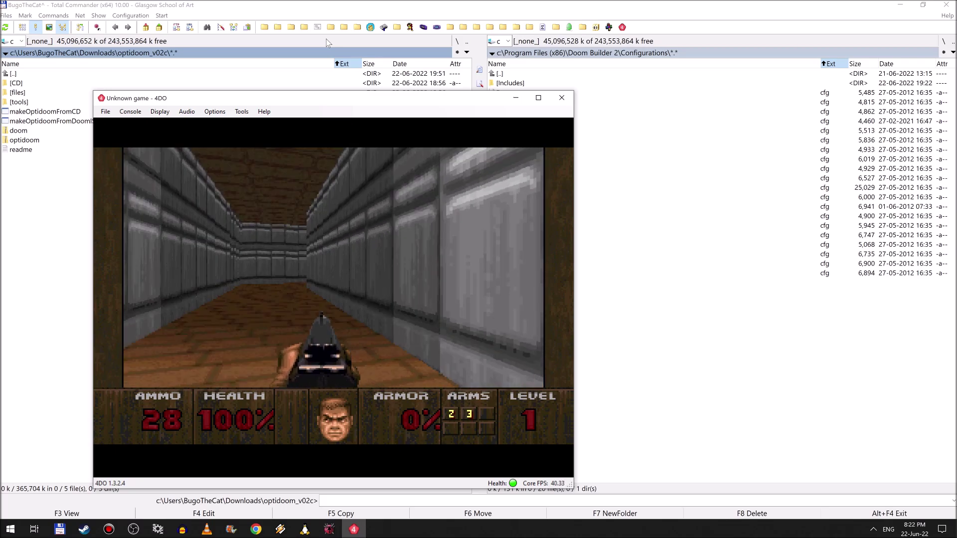
# - Move back through the corridor into the large room to examine its lower walls and floor with the changed renderer
pyautogui.press('Up')
pyautogui.press('Up')
pyautogui.press('Left')
pyautogui.press('Up')
pyautogui.press('Left')
pyautogui.press('Left')
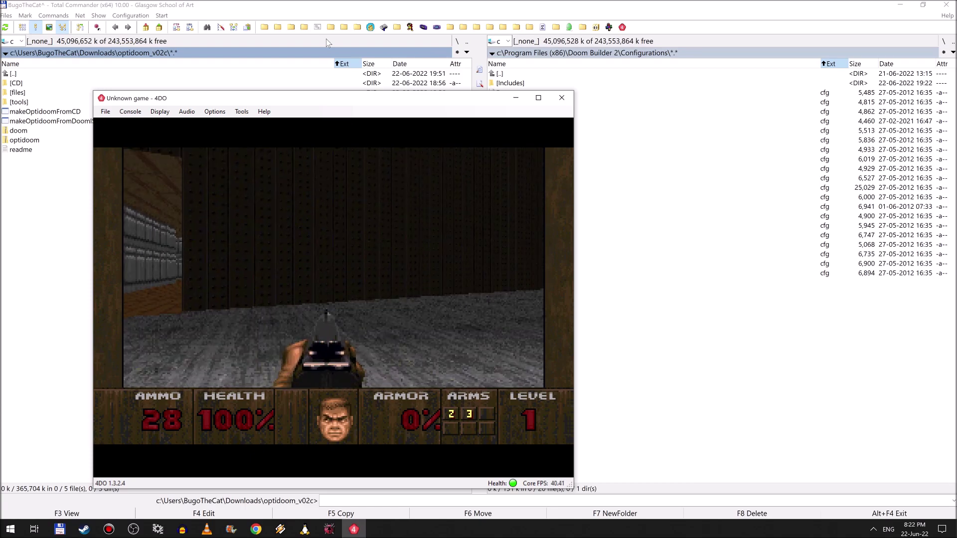
# - Fly upward in the large room and examine the tall walls and mountain sky with the changed renderer
pyautogui.press('Left')
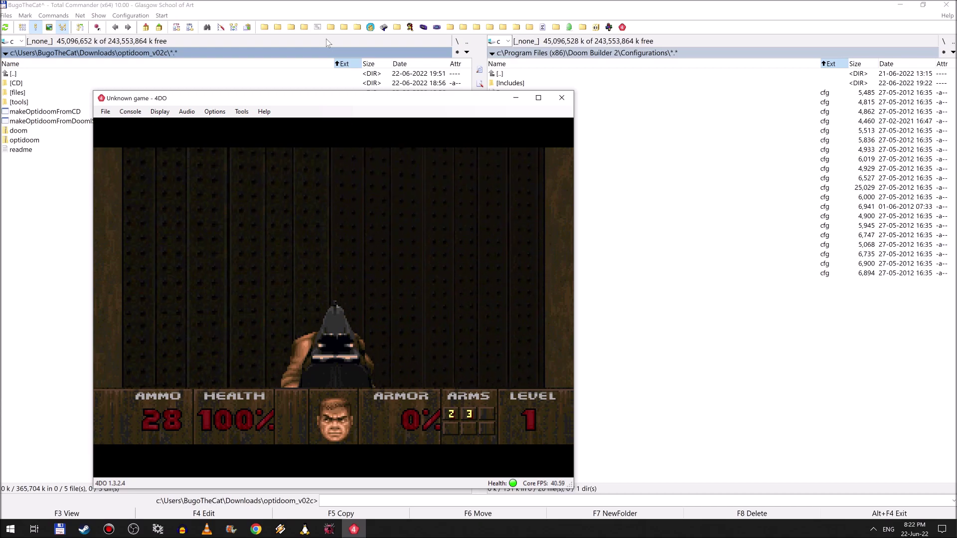
pyautogui.press('Right')
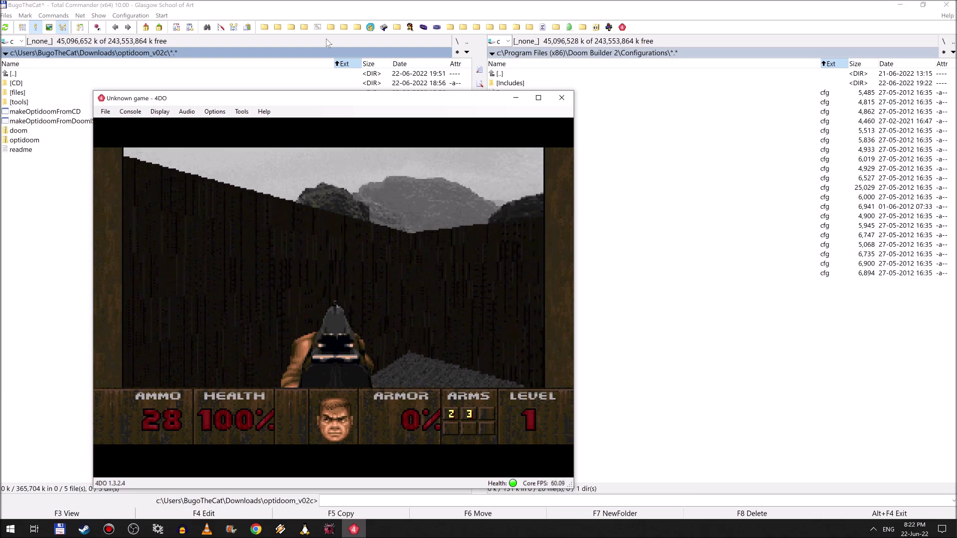
pyautogui.press('Right')
pyautogui.press('Right')
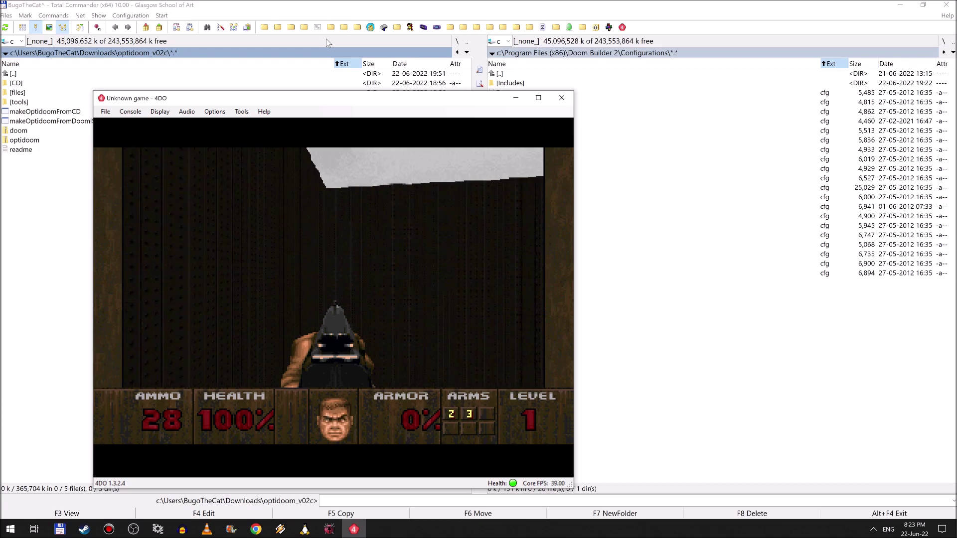
pyautogui.press('Left')
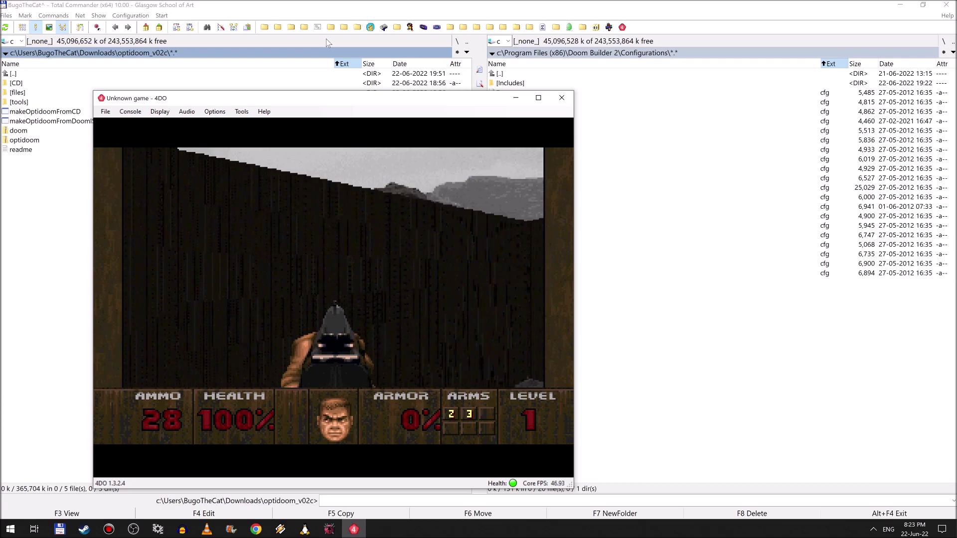
pyautogui.press('Up')
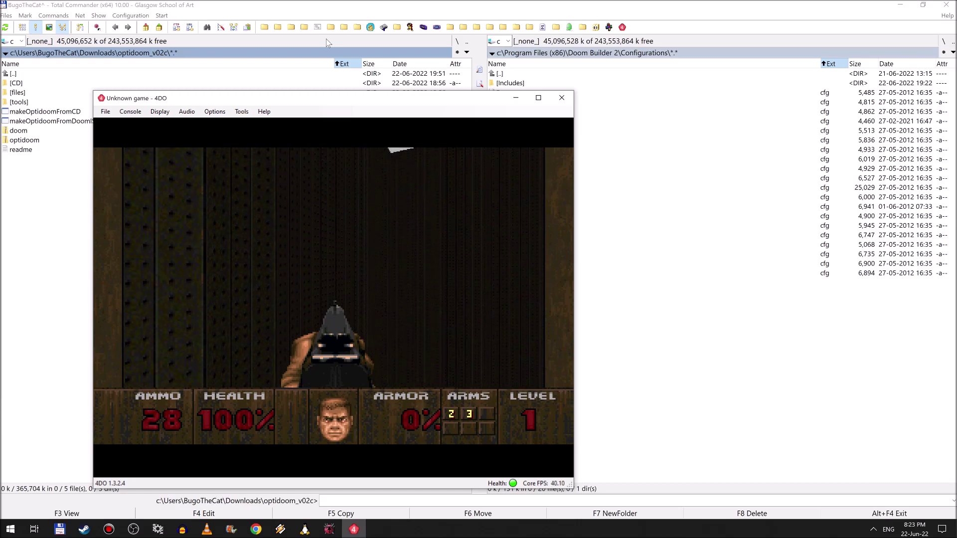
# - Turn around high in the large room to compare the far corner, the skyline and the nearby wall texture
pyautogui.press('Right')
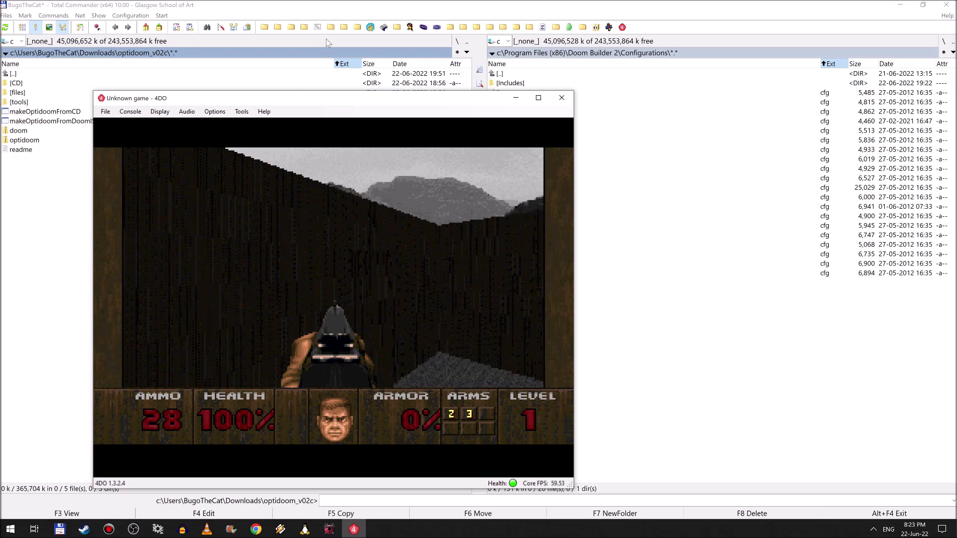
pyautogui.press('Left')
pyautogui.press('Right')
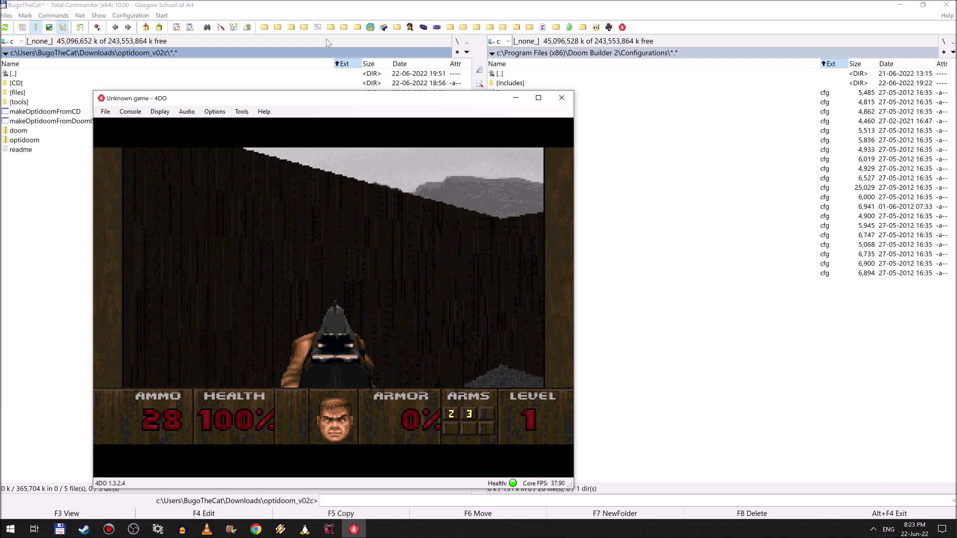
pyautogui.press('Left')
pyautogui.press('Left')
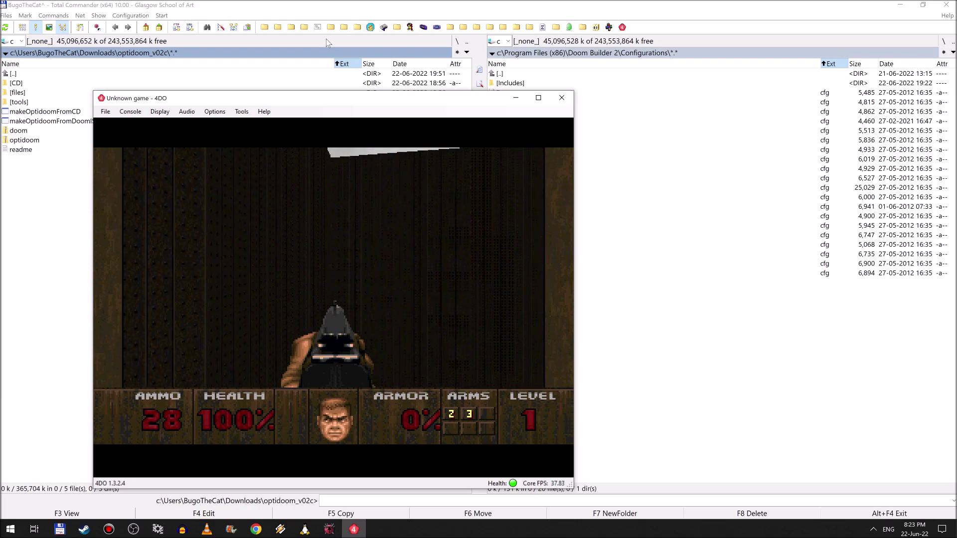
pyautogui.press('Right')
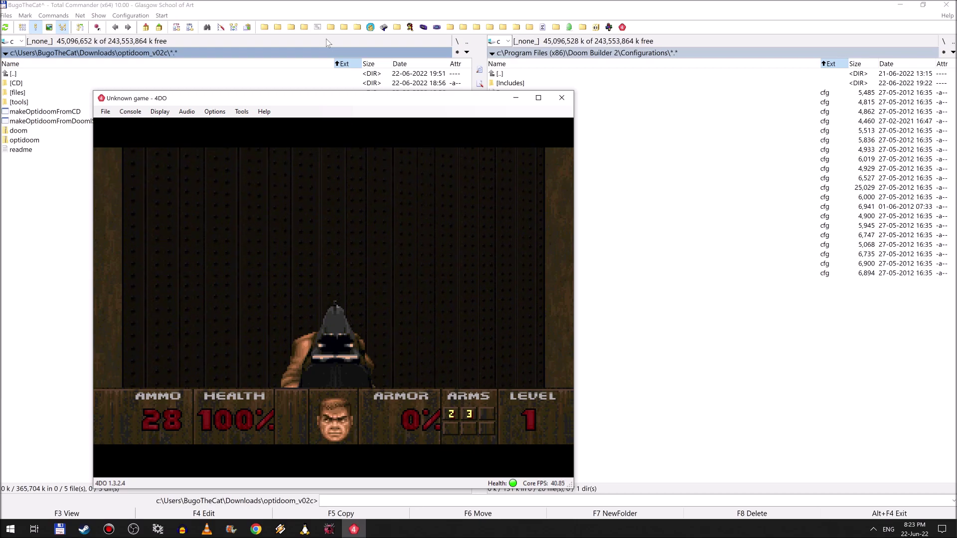
pyautogui.press('Right')
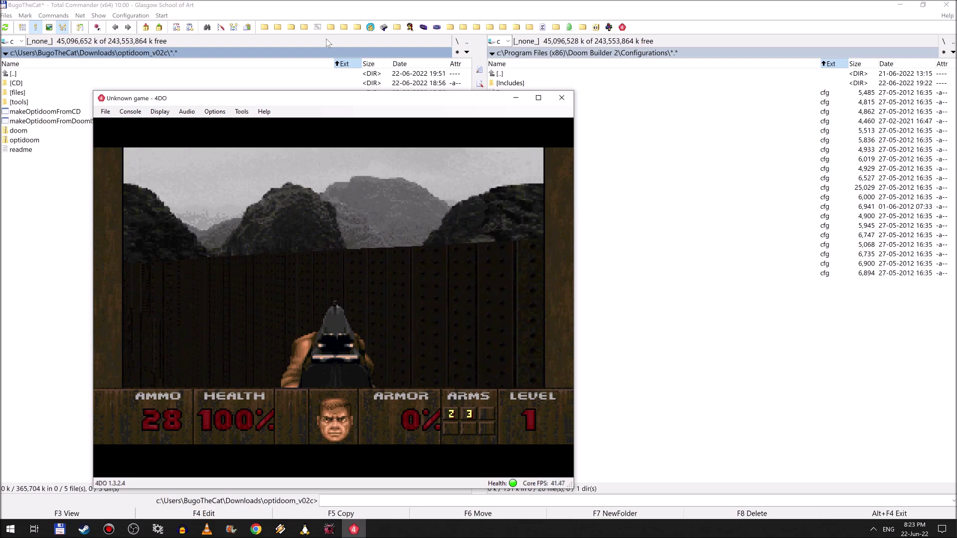
pyautogui.press('Right')
pyautogui.press('Right')
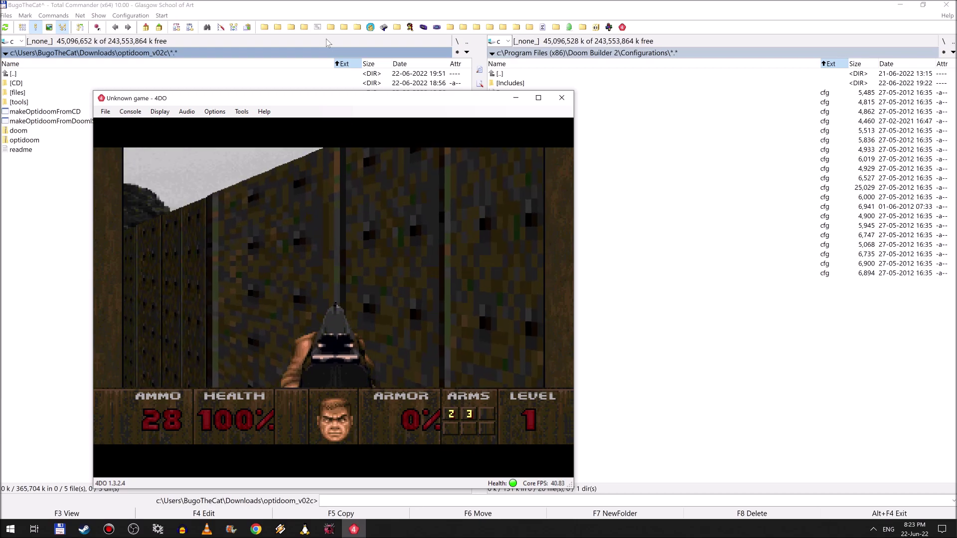
pyautogui.press('Right')
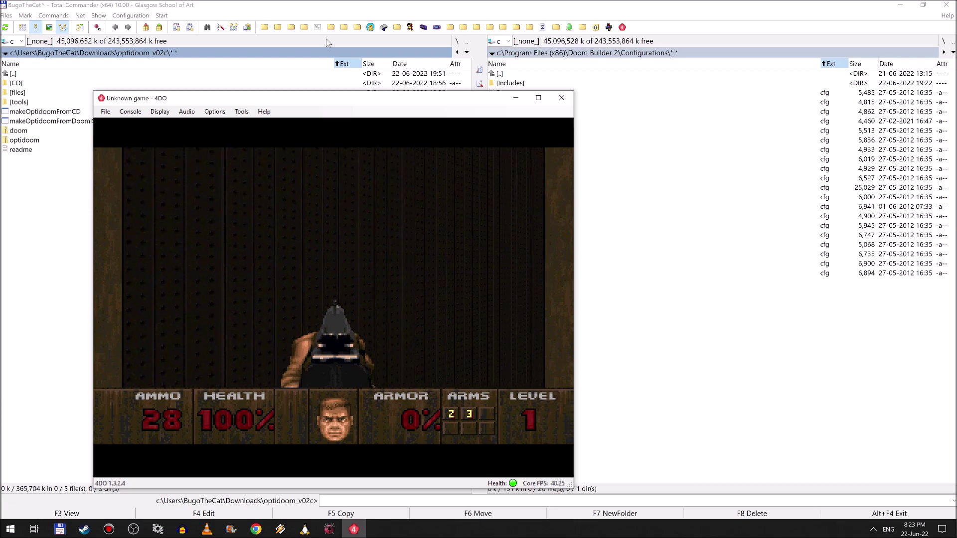
# - Move up and down beside the large room's walls to examine their texture at different heights
pyautogui.press('Right')
pyautogui.press('Right')
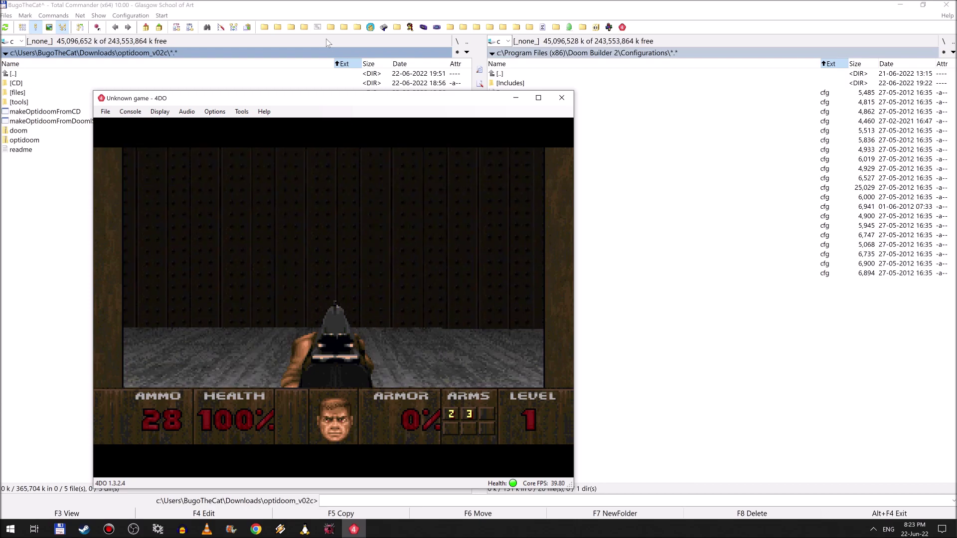
pyautogui.press('Left')
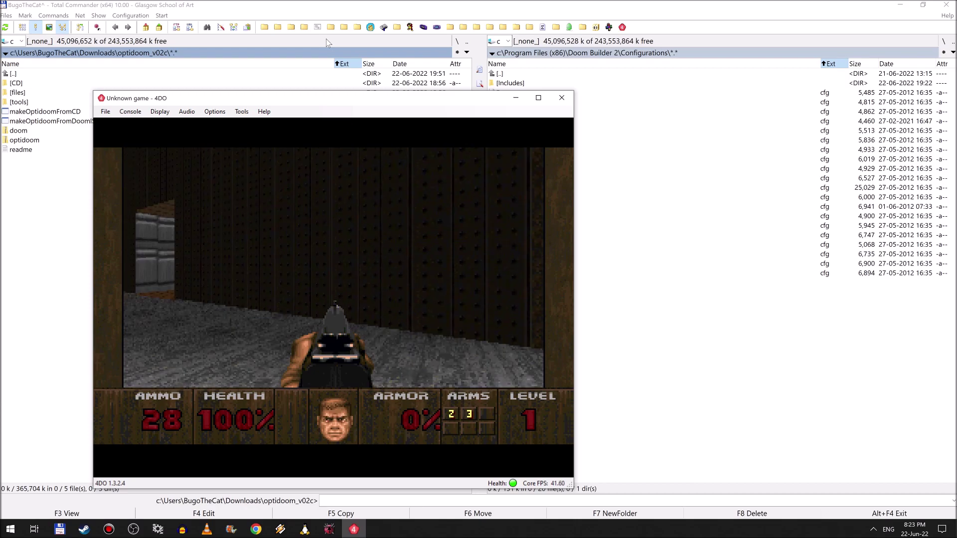
pyautogui.press('Left')
pyautogui.press('Right')
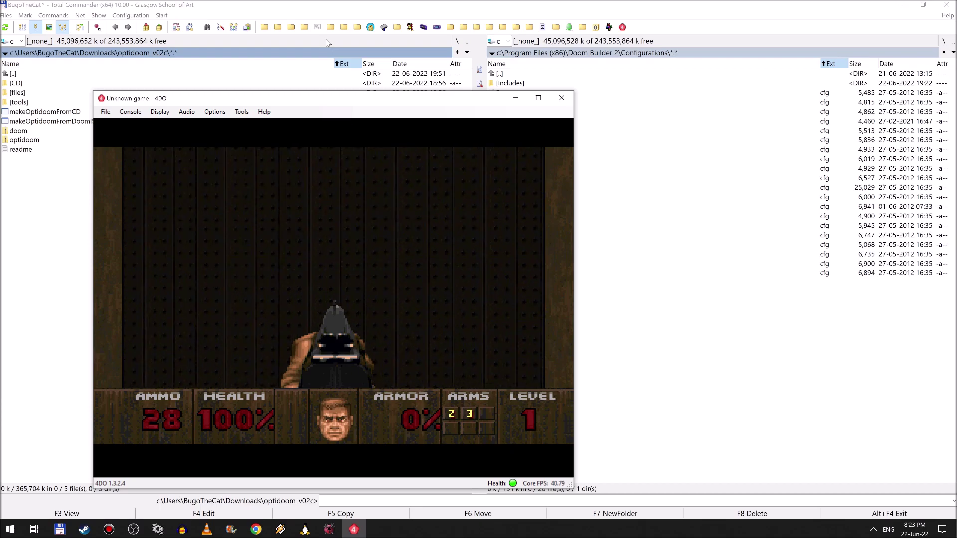
pyautogui.press('Down')
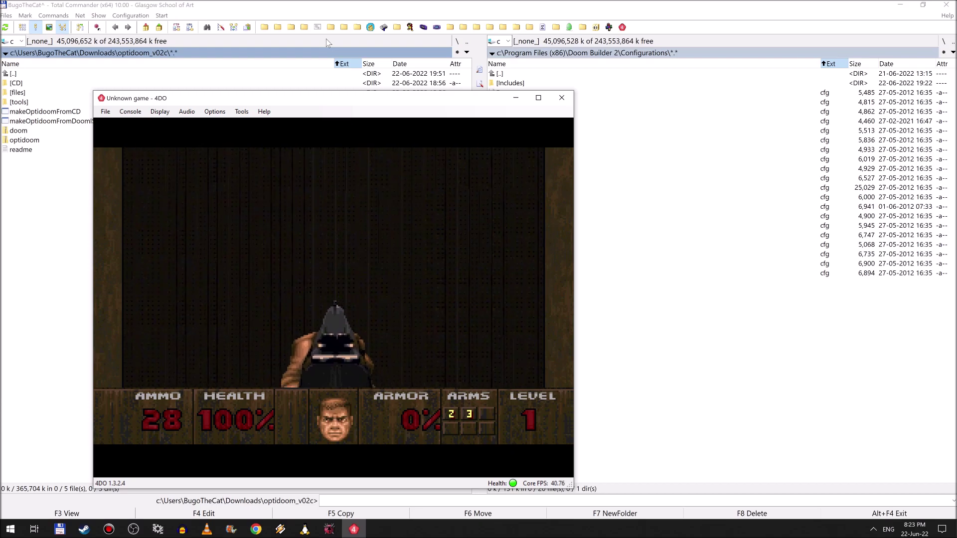
pyautogui.press('Down')
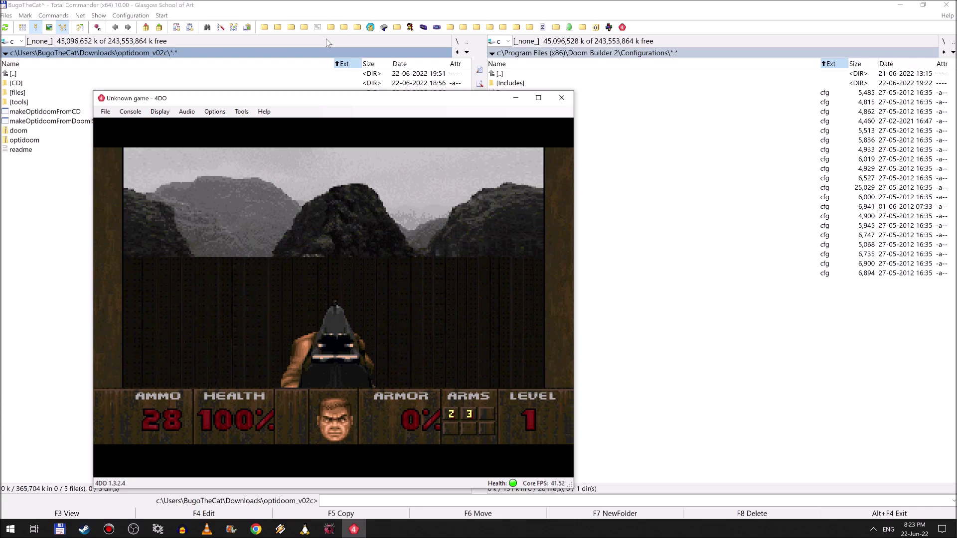
# - Compare the room's corner and mountain skyline, and descend towards the corridor entrance to examine the walls from a distance
pyautogui.press('Right')
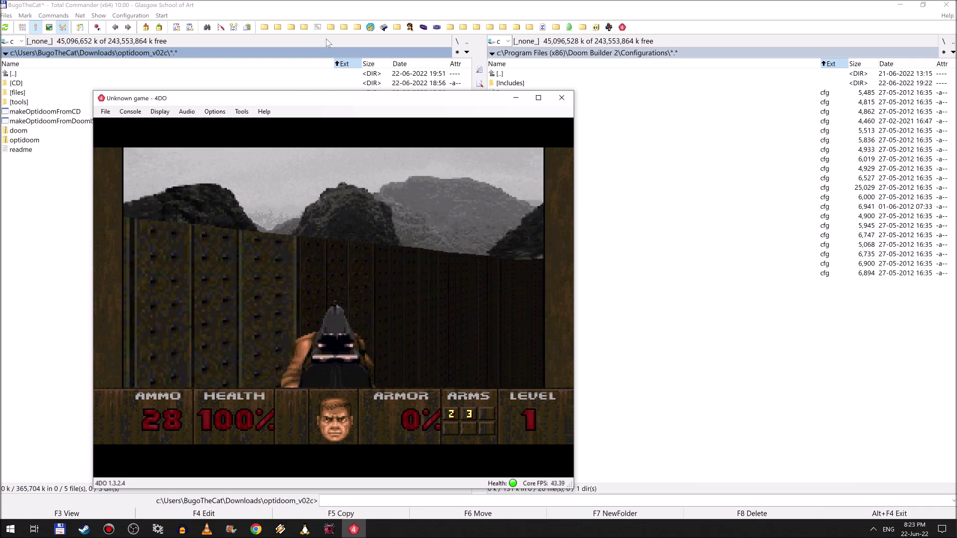
pyautogui.press('Down')
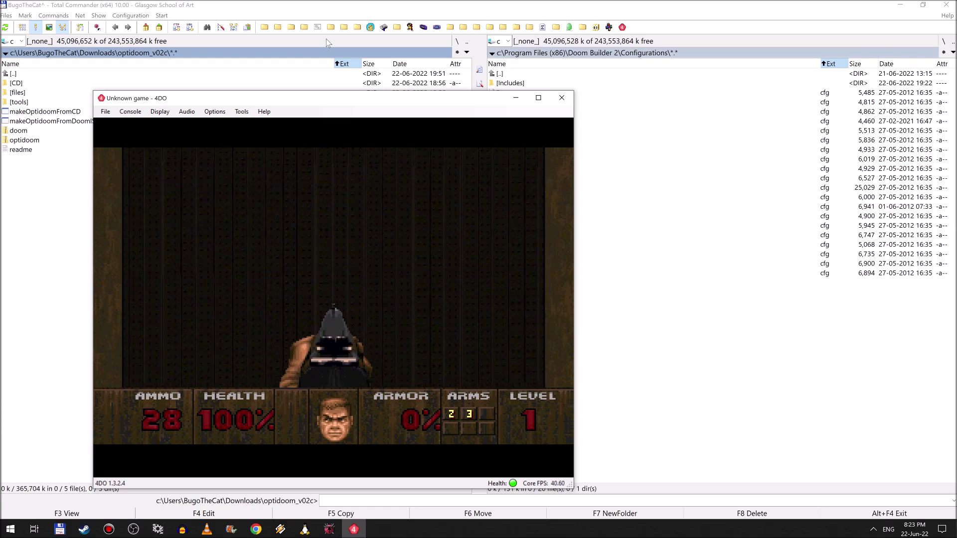
pyautogui.press('Down')
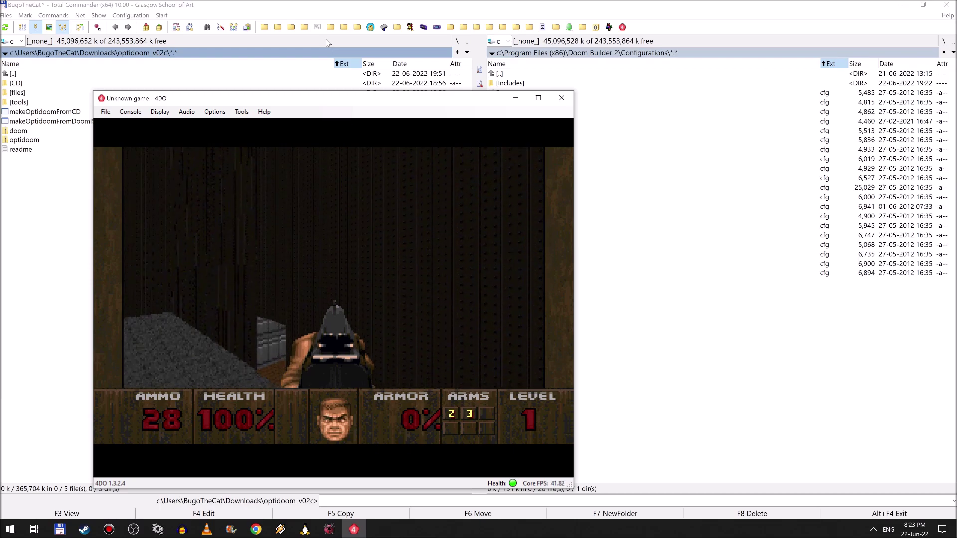
pyautogui.press('Down')
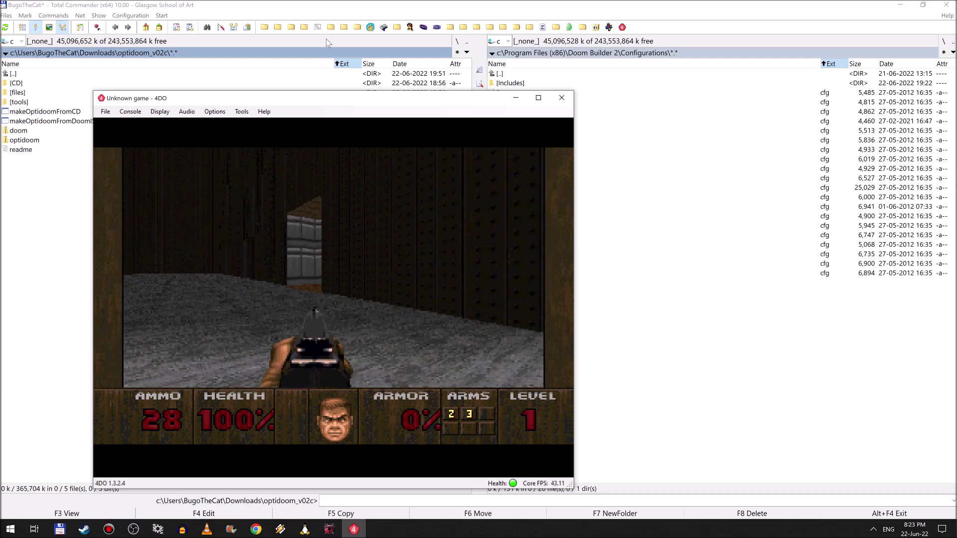
# - Circle the large room from the corridor entrance to examine its floor, far walls and sky, and close 4DO
pyautogui.press('Left')
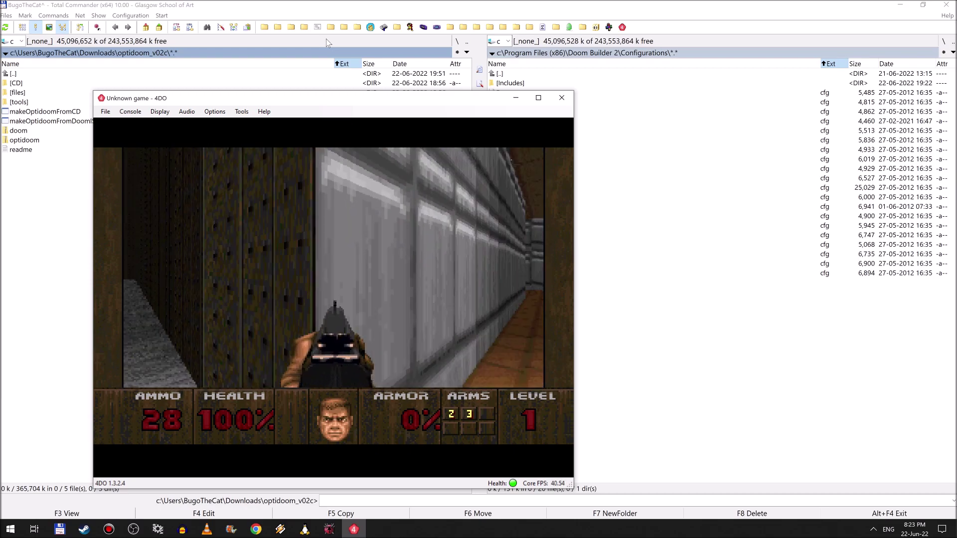
pyautogui.press('Left')
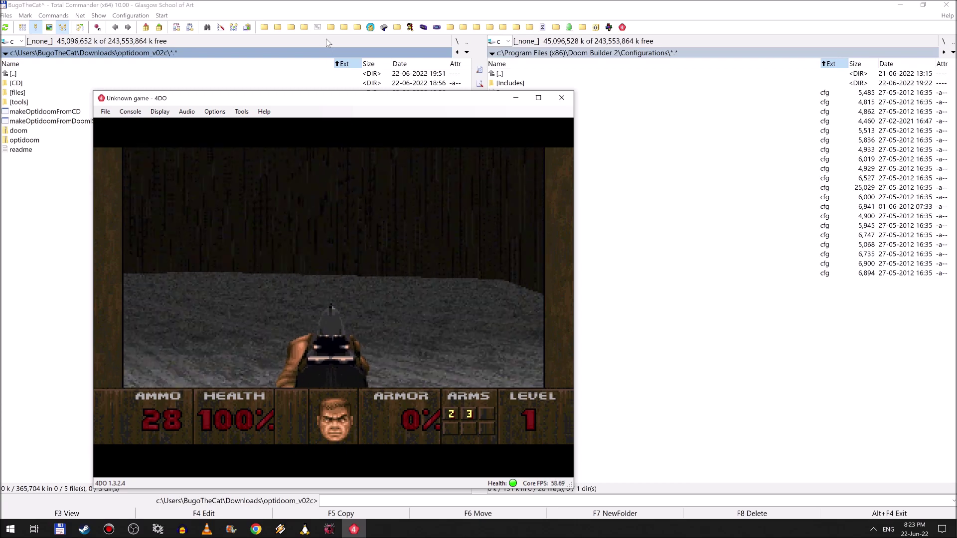
pyautogui.press('Up')
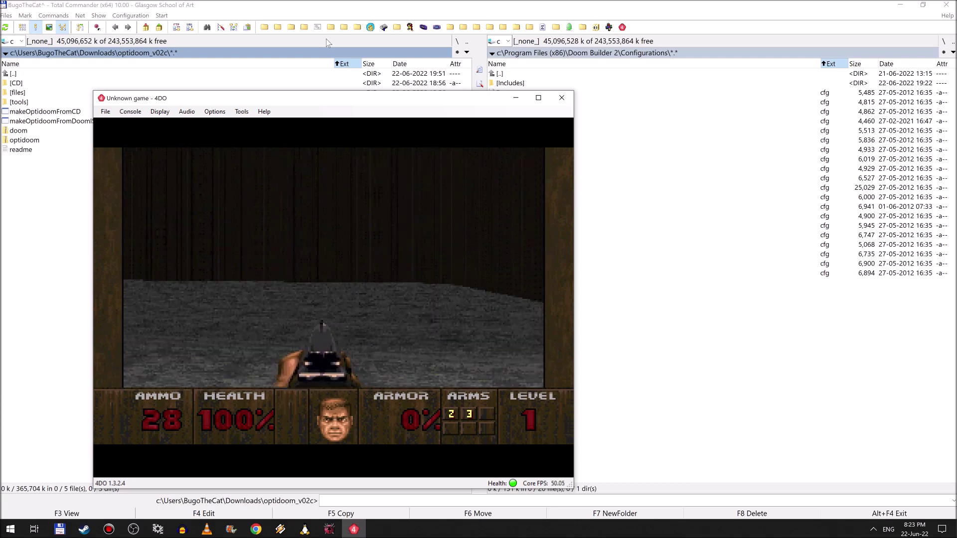
pyautogui.press('Right')
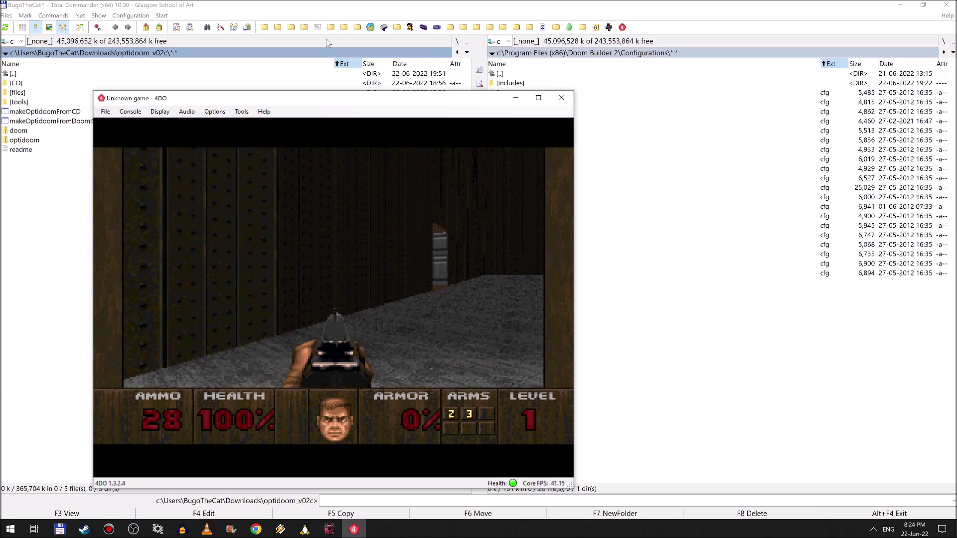
pyautogui.press('Up')
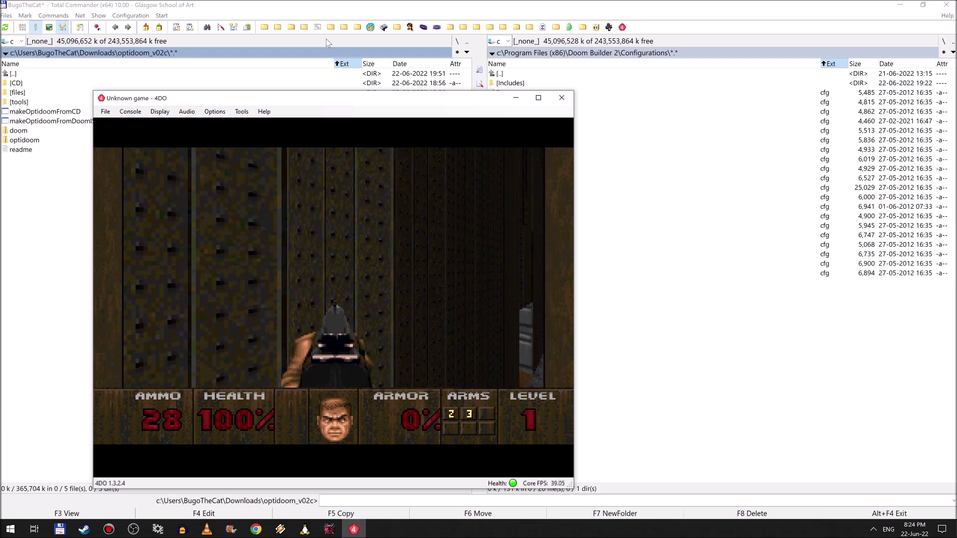
pyautogui.press('Right')
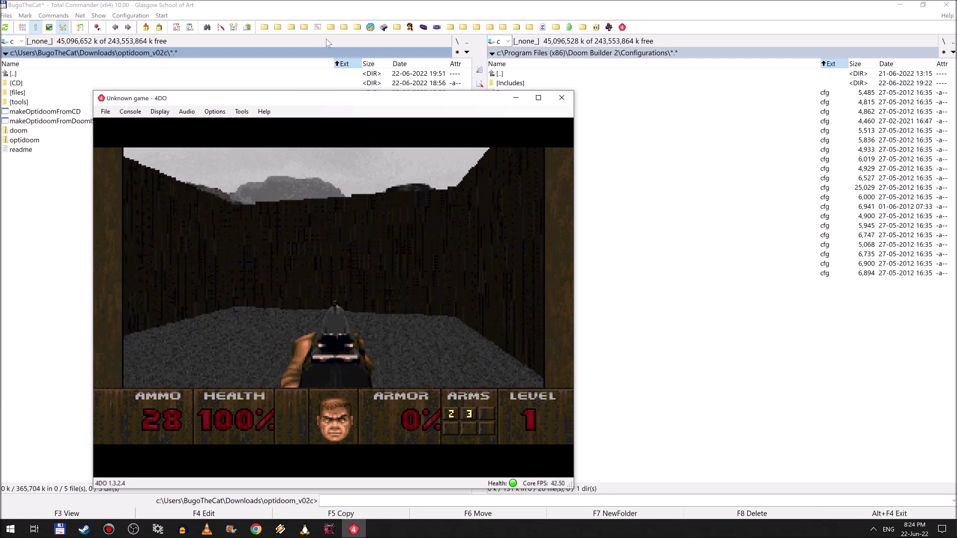
pyautogui.click(562, 97)
# - In Doom Builder, raise the large open-sky room's ceiling height to 1024 and save the map
pyautogui.click(329, 529)
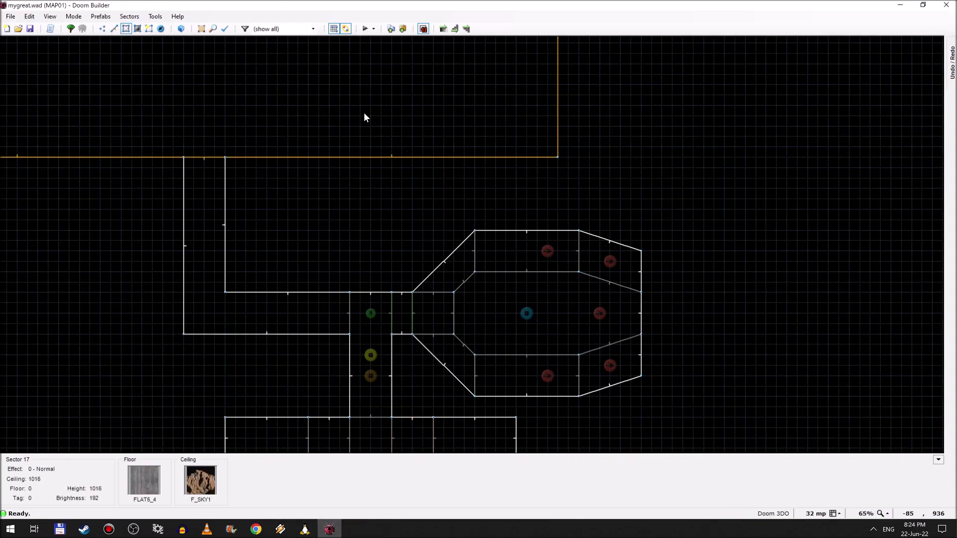
pyautogui.rightClick(347, 114)
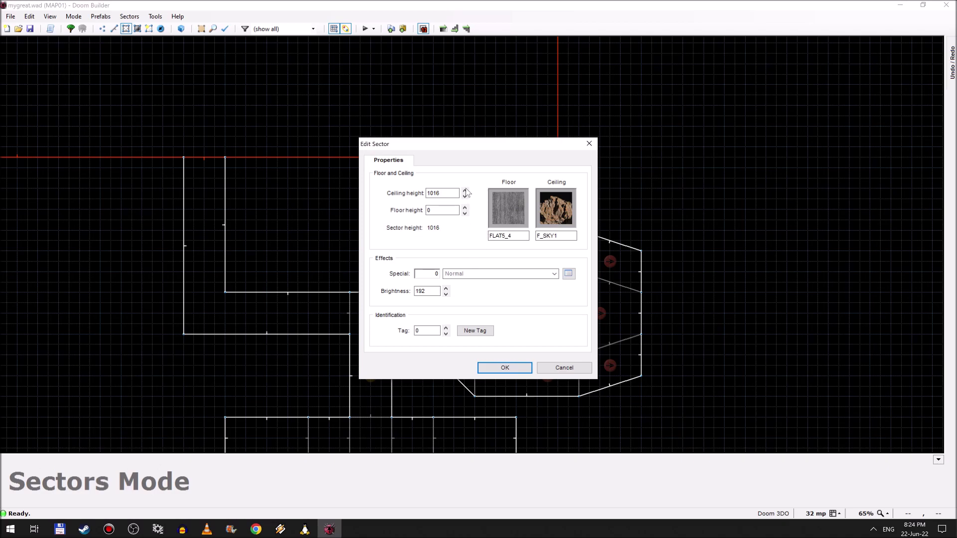
pyautogui.click(465, 191)
pyautogui.click(504, 367)
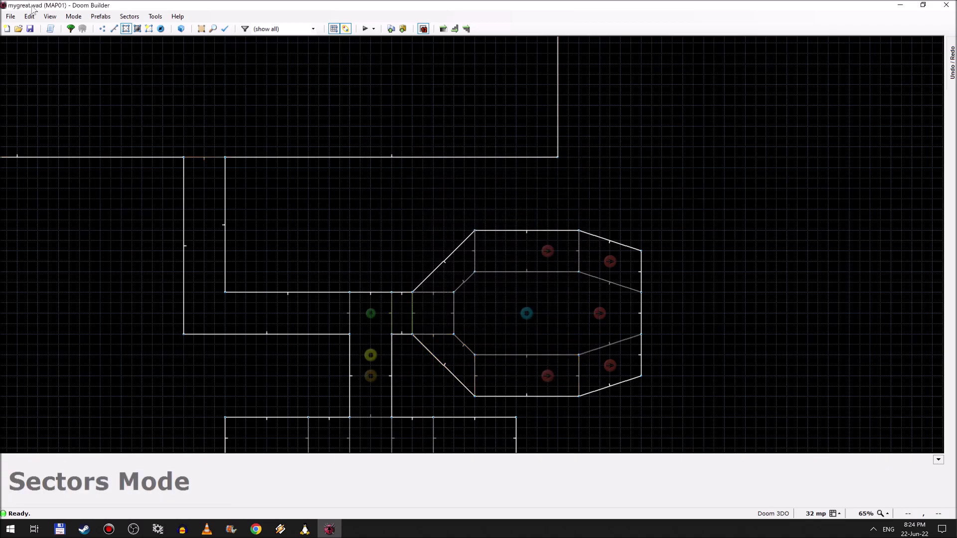
pyautogui.click(30, 29)
# - In Total Commander, rebuild the OptiDoom ISO with makeOptidoomFromCD and launch the 4DO emulator
pyautogui.click(60, 530)
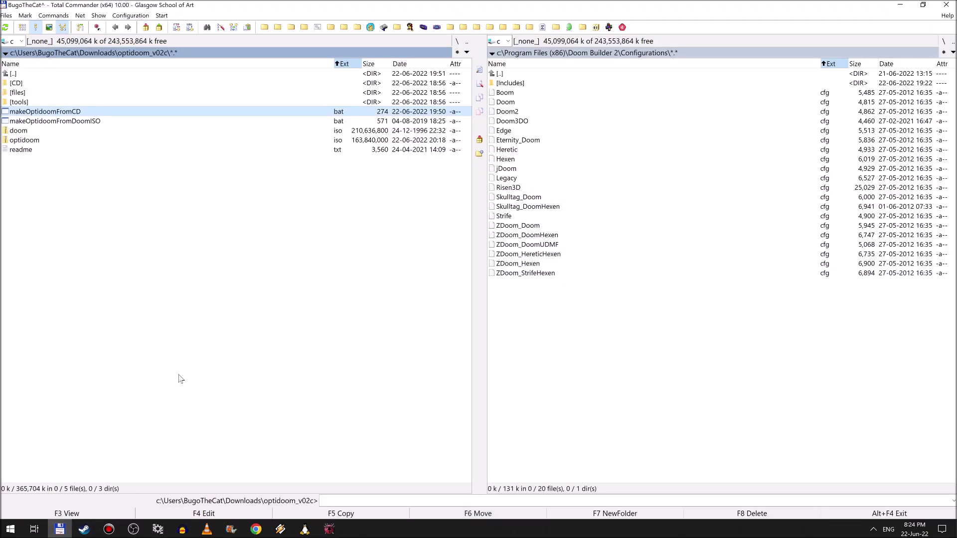
pyautogui.press('Return')
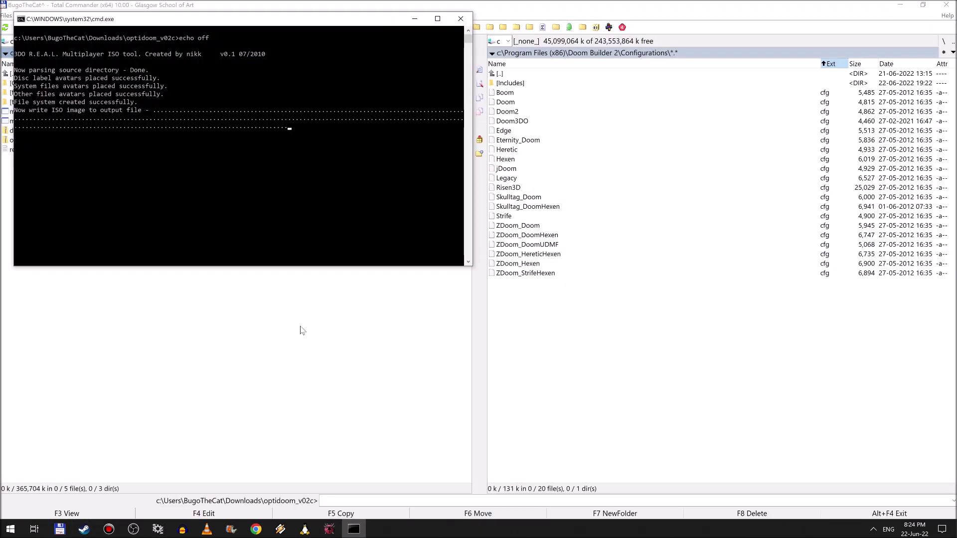
pyautogui.click(623, 27)
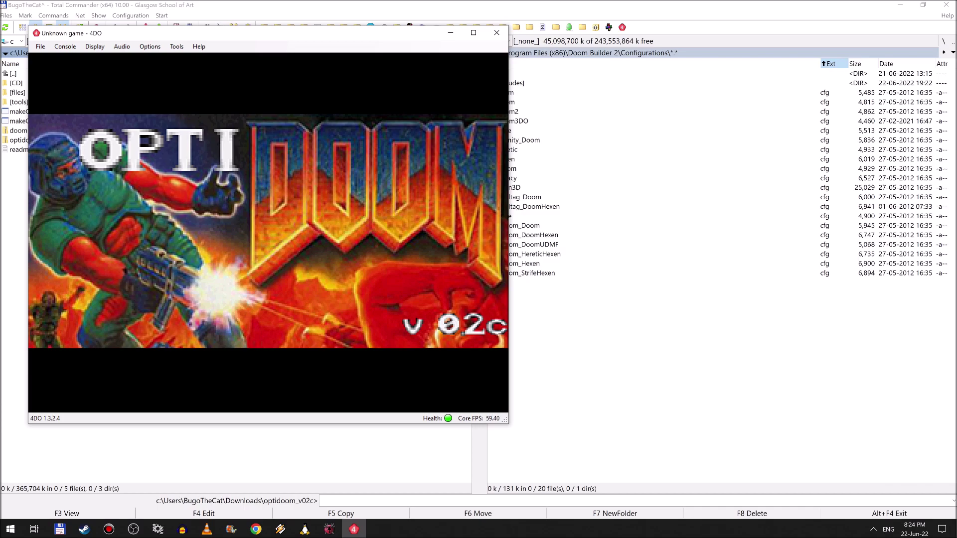
# - Choose MYGREAT.WAD in the mod options and start Level 1 on the Hurt Me Plenty difficulty
pyautogui.press('Right')
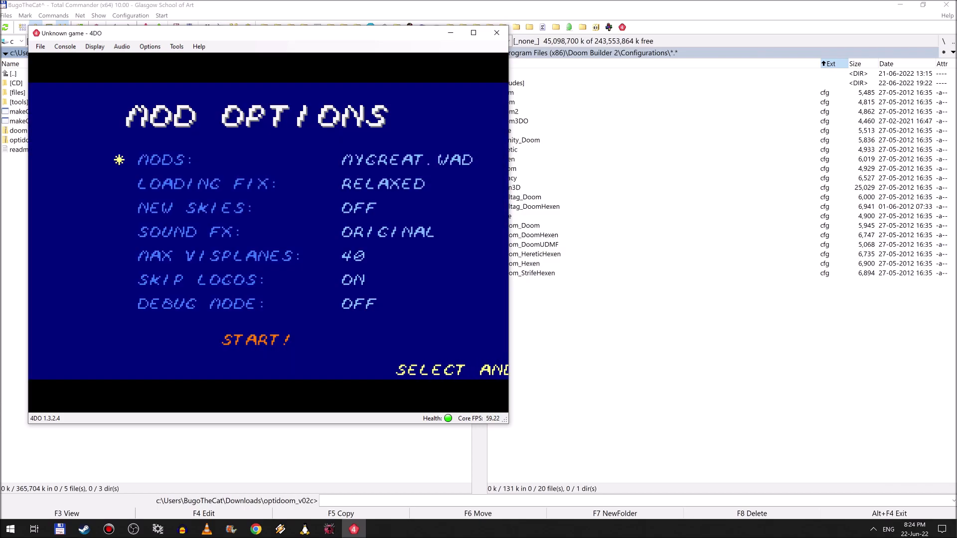
pyautogui.press('Return')
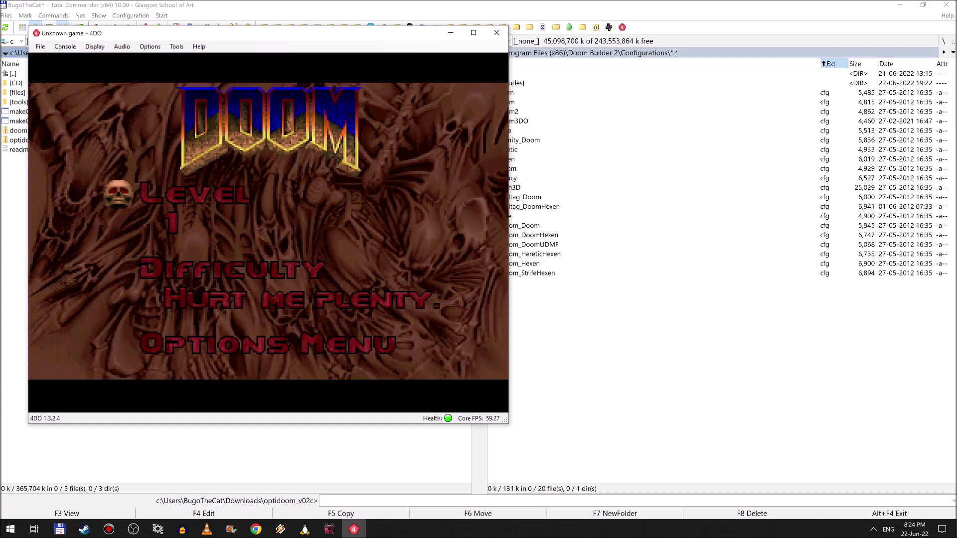
pyautogui.press('Return')
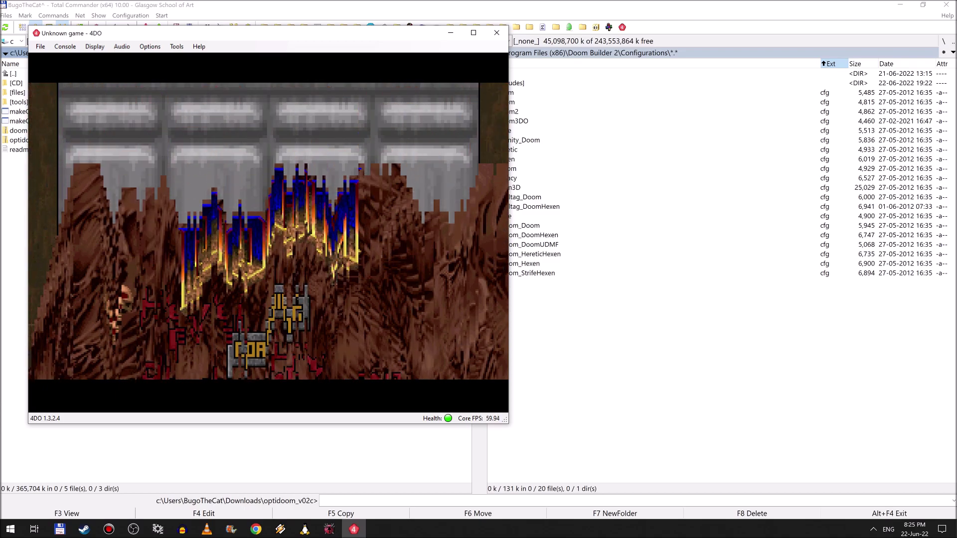
# - Walk through the starting passage to collect the weapon and follow the metal-walled corridor to the large room
pyautogui.press('Left')
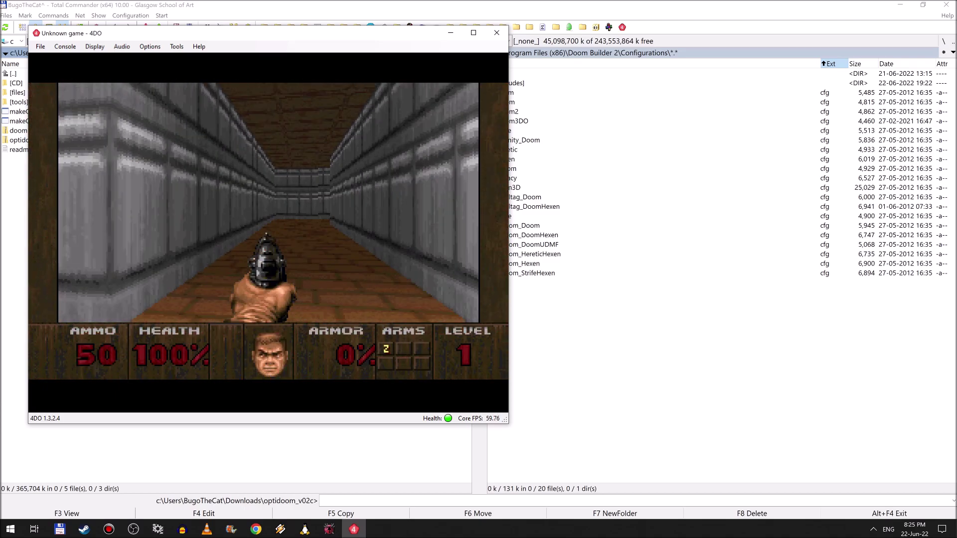
pyautogui.press('Up')
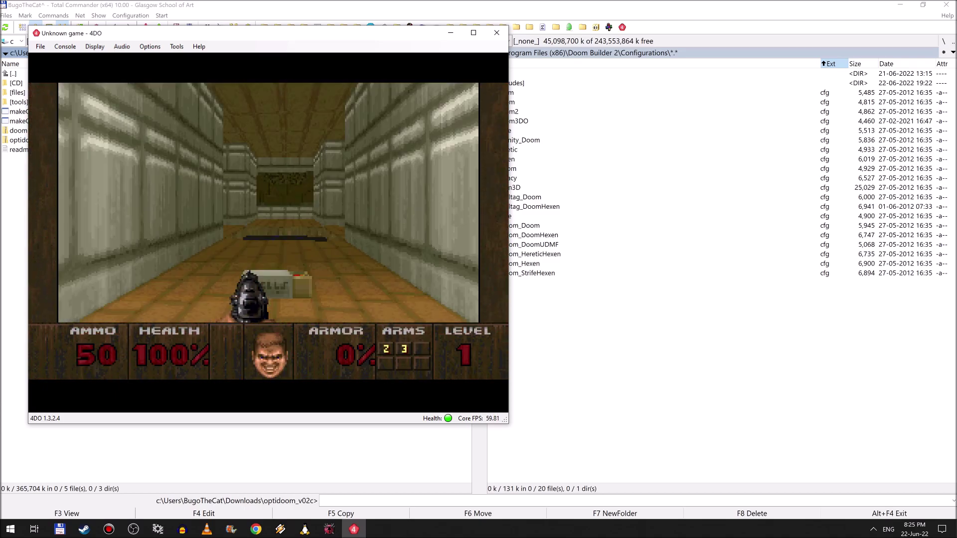
pyautogui.press('Right')
pyautogui.press('Left')
pyautogui.press('Up')
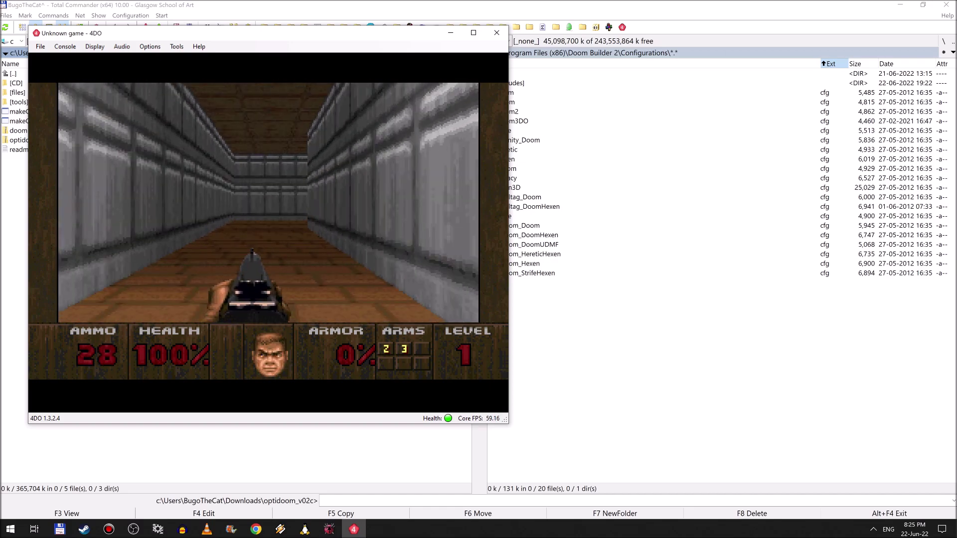
pyautogui.press('Right')
pyautogui.press('Right')
pyautogui.press('Up')
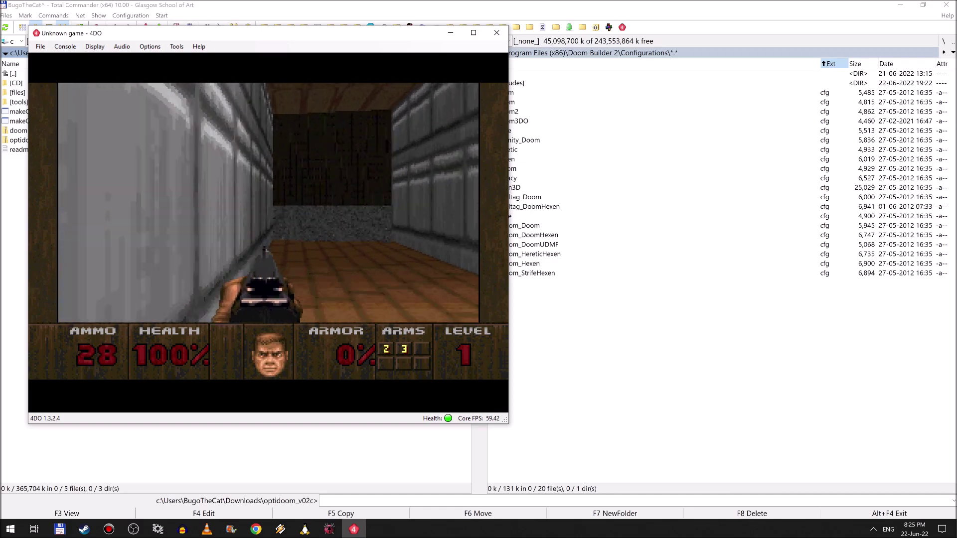
# - Enter the large room to examine how its walls and floor render at the new ceiling height, and close 4DO
pyautogui.press('Left')
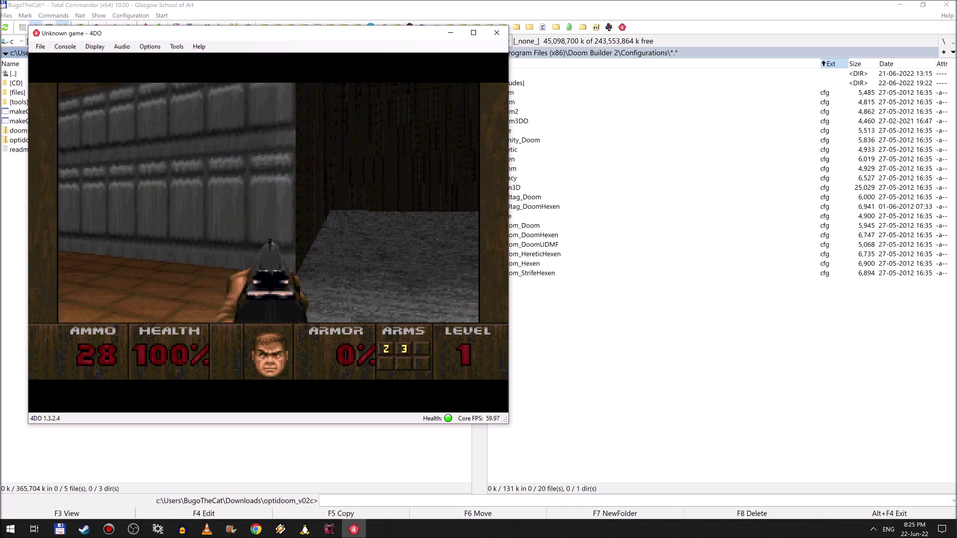
pyautogui.press('Right')
pyautogui.press('Up')
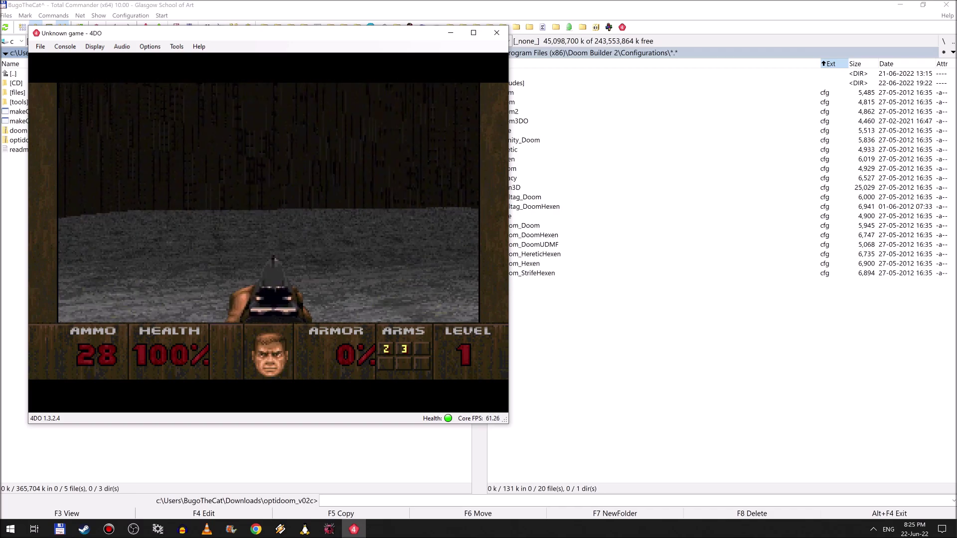
pyautogui.press('Left')
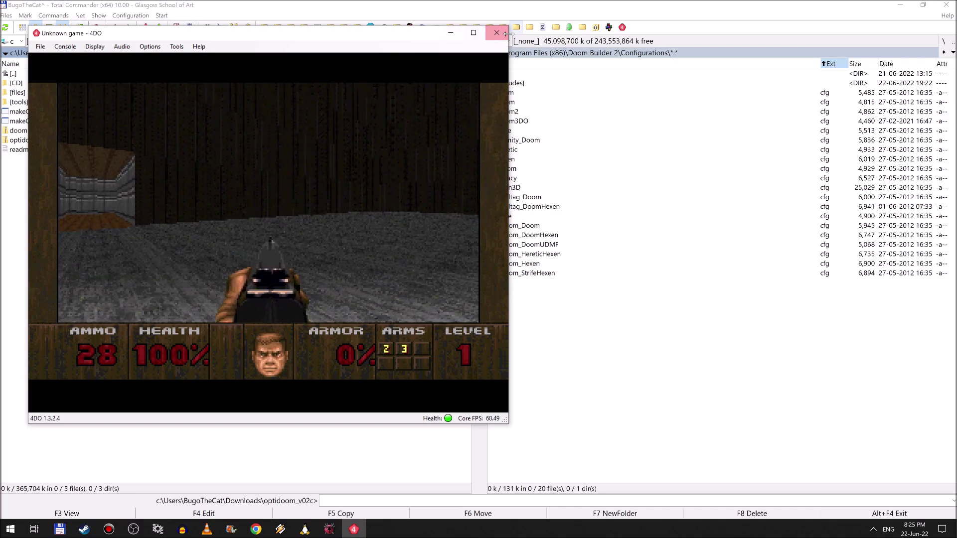
pyautogui.hotkey('alt', 'F4')
# - In Doom Builder, set the large open-sky room's ceiling height to 204 and save the map
pyautogui.hotkey('alt', 'Tab')
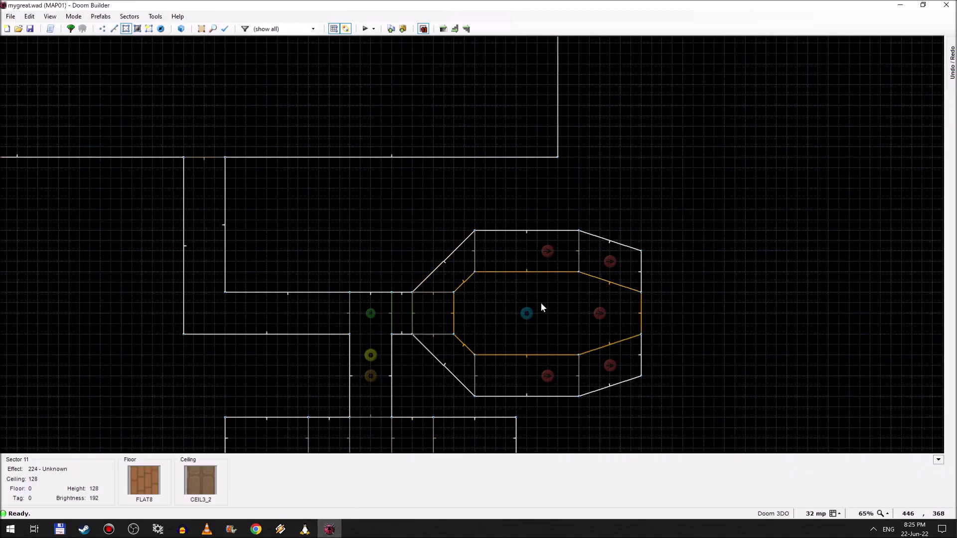
pyautogui.rightClick(425, 93)
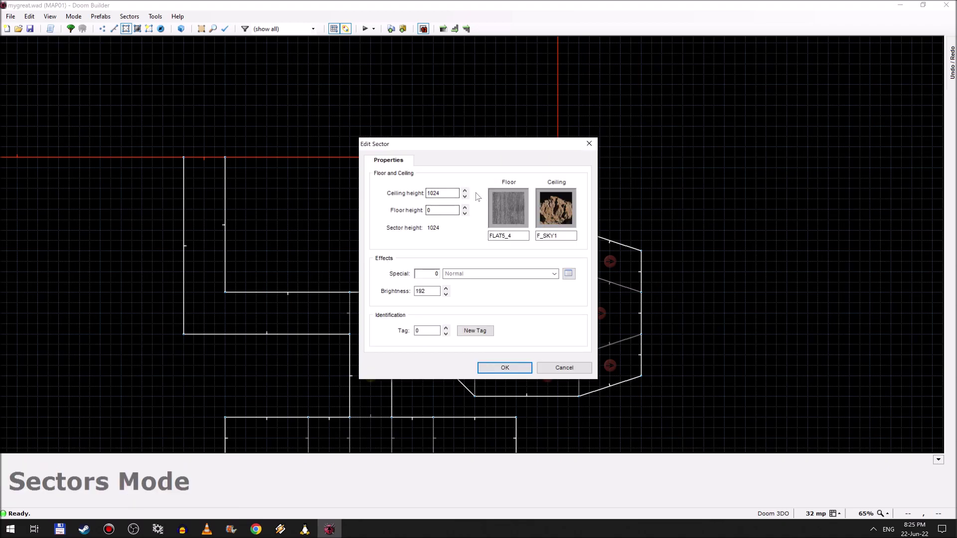
pyautogui.hotkey('ctrl', 'a')
pyautogui.write('204')
pyautogui.click(505, 367)
pyautogui.click(30, 29)
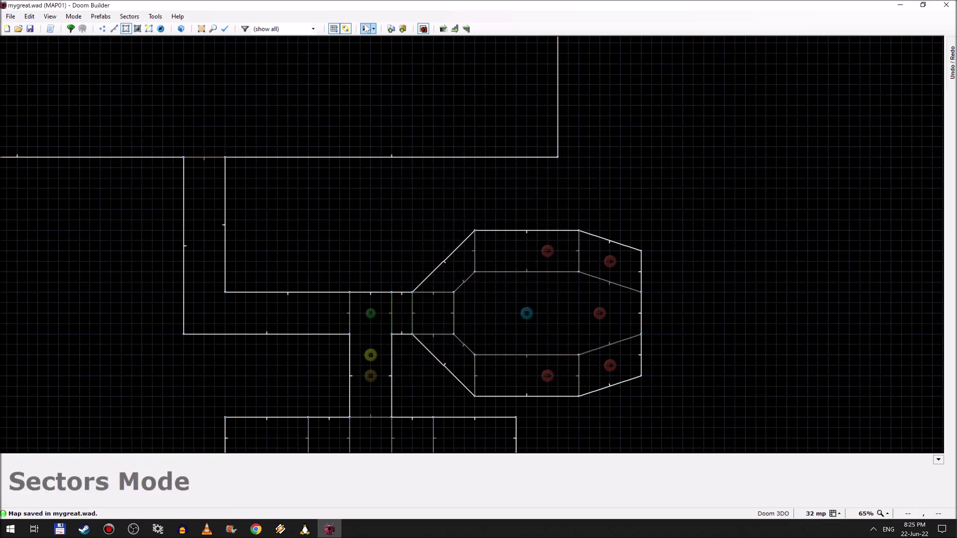
# - Switch to Total Commander, rebuild the OptiDoom ISO with makeOptidoomFromCD, and launch 4DO with it
pyautogui.click(59, 529)
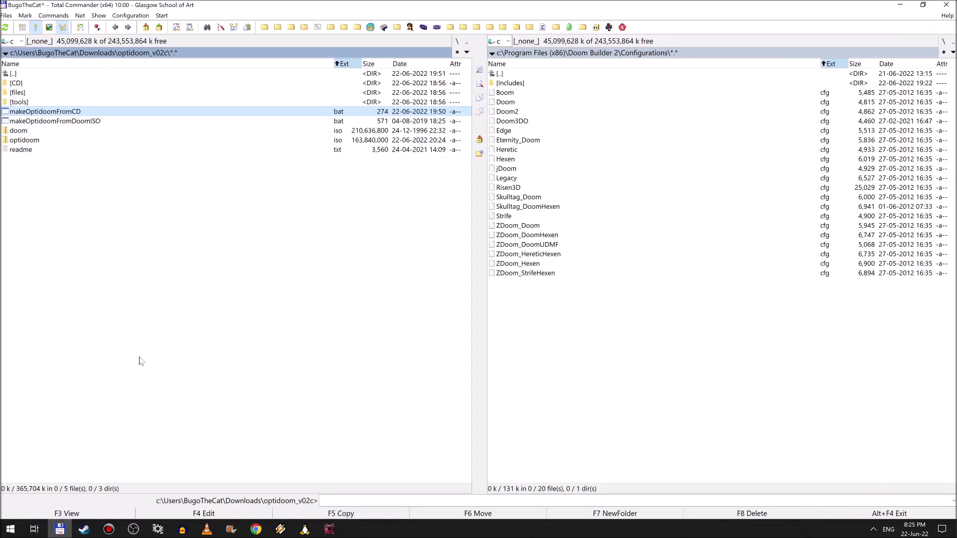
pyautogui.press('Return')
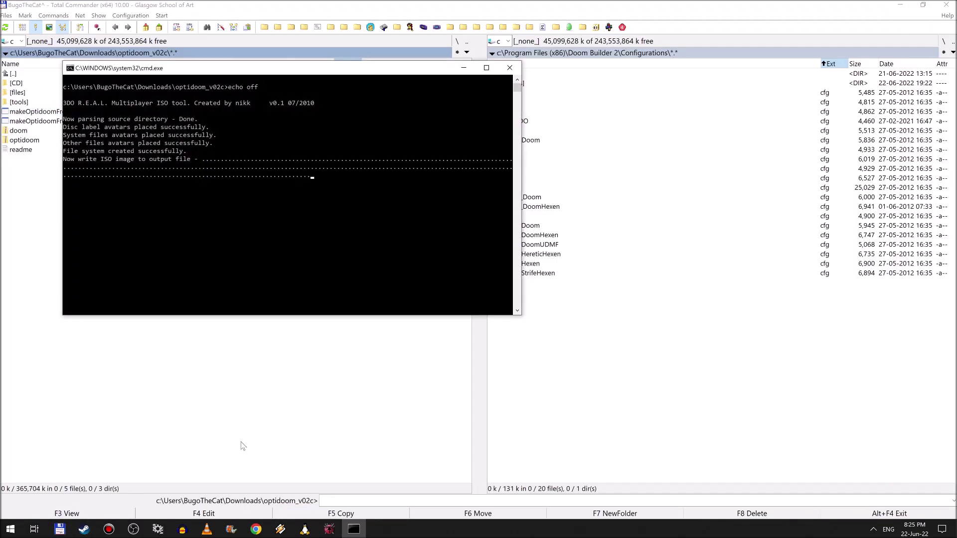
pyautogui.press('Return')
pyautogui.click(622, 27)
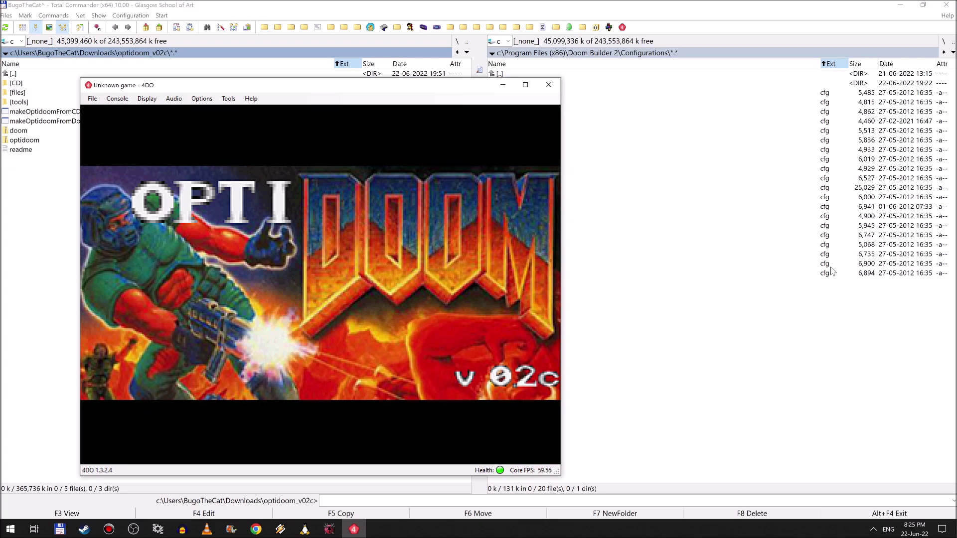
# - Select MYGREAT.WAD as the mod and start Level 1 on Hurt Me Plenty
pyautogui.press('Right')
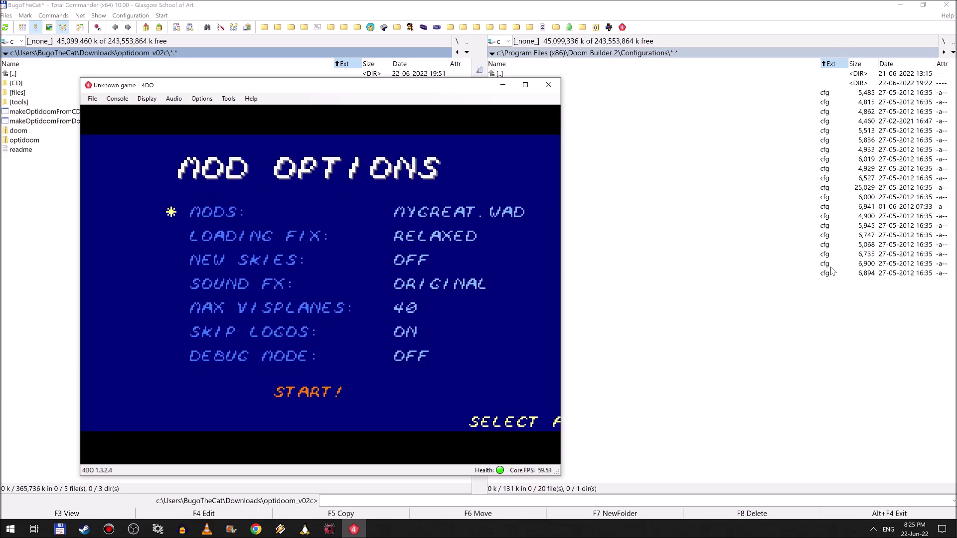
pyautogui.press('Return')
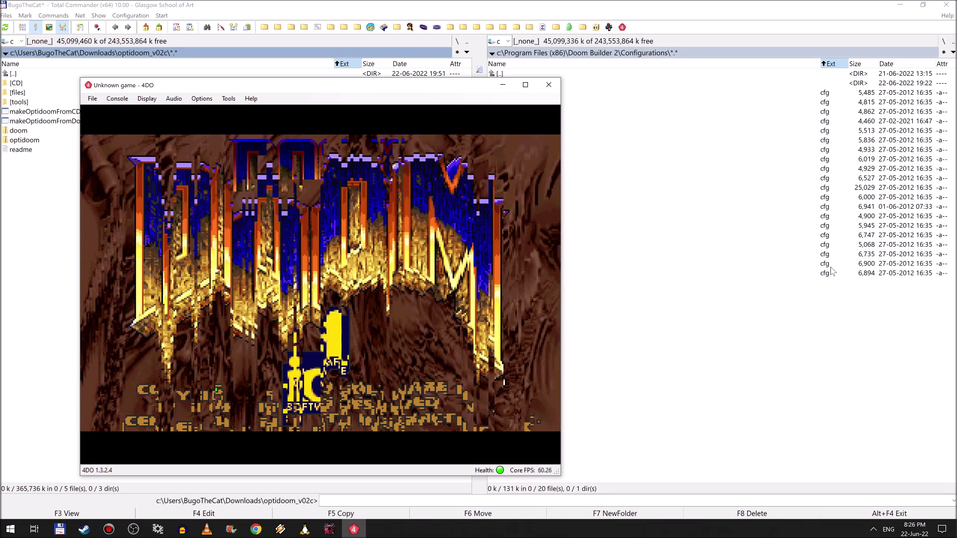
pyautogui.press('Return')
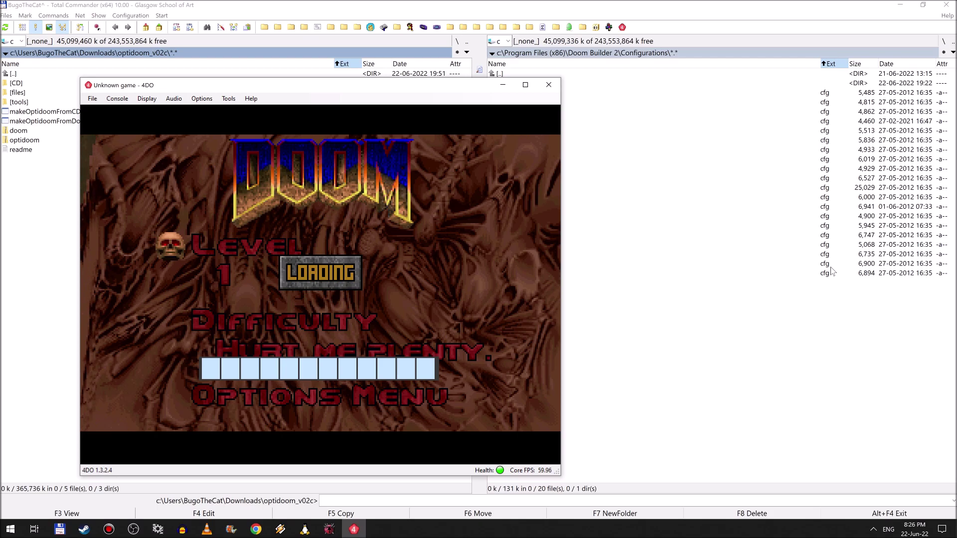
# - Collect the weapon in the starting passage and follow the metal-walled corridor into the large room
pyautogui.press('Left')
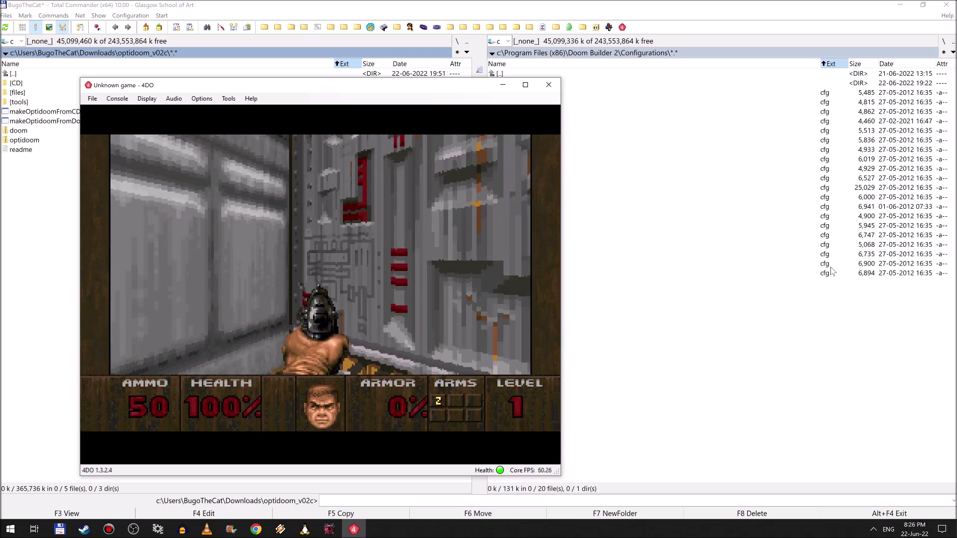
pyautogui.press('Up')
pyautogui.press('Left')
pyautogui.press('Up')
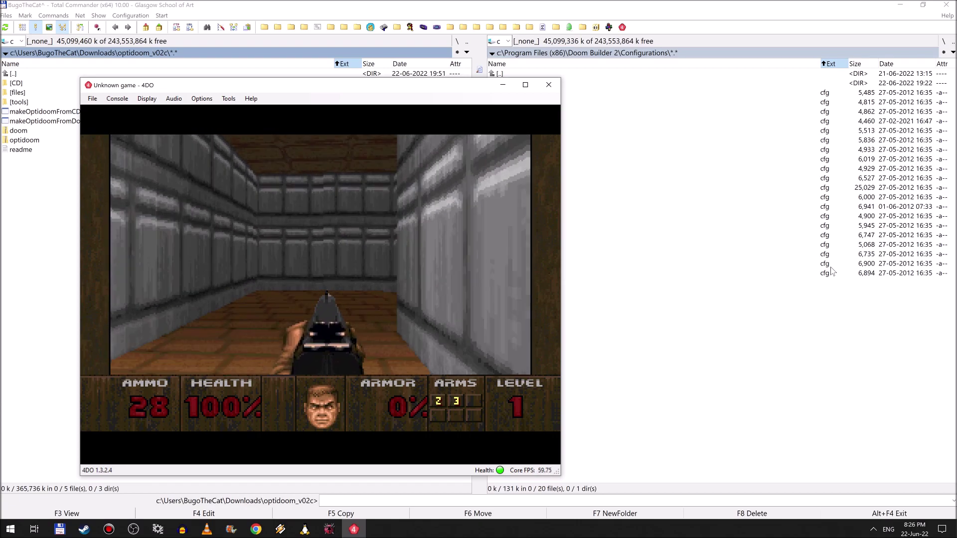
pyautogui.press('Right')
pyautogui.press('Up')
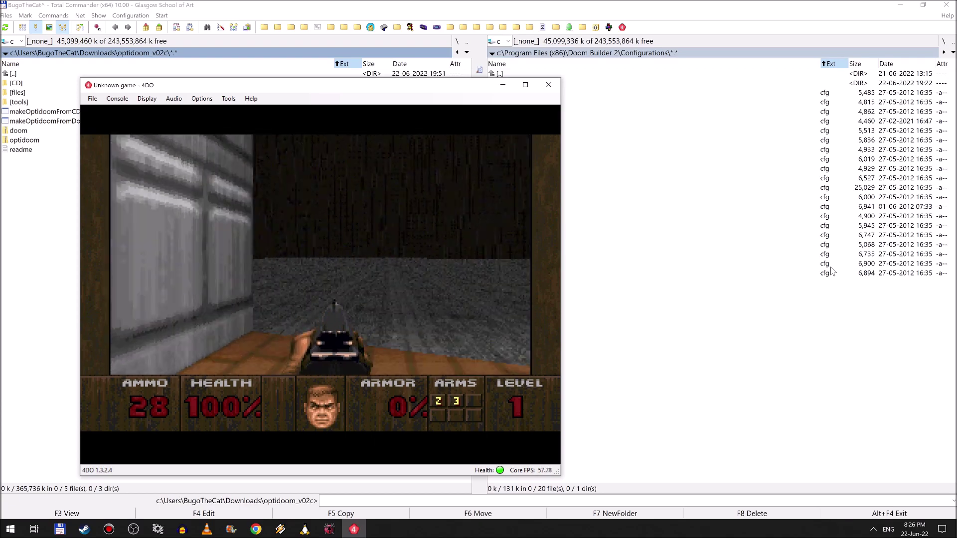
# - Turn on fly mode in the Extra options and fly up the large room's walls to examine their height and the sky
pyautogui.press('Up')
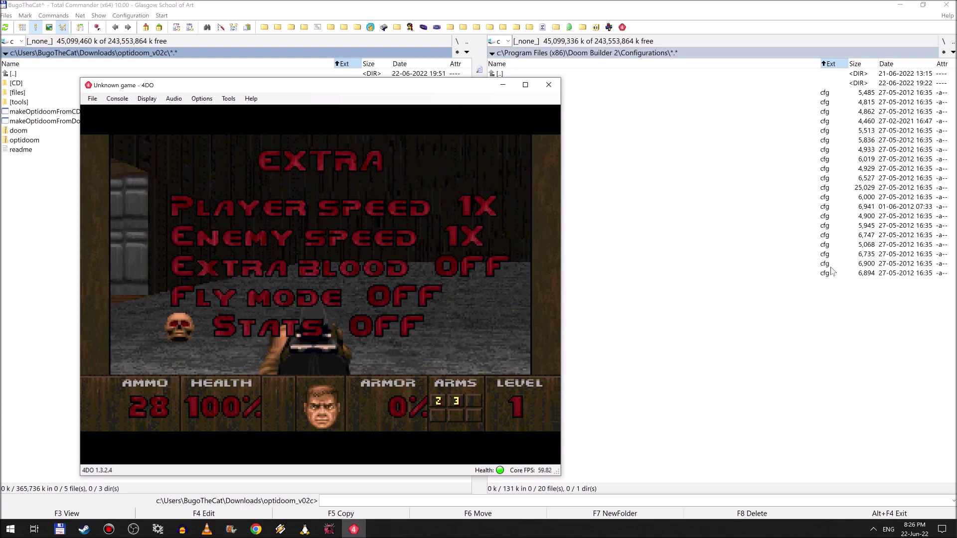
pyautogui.press('Right')
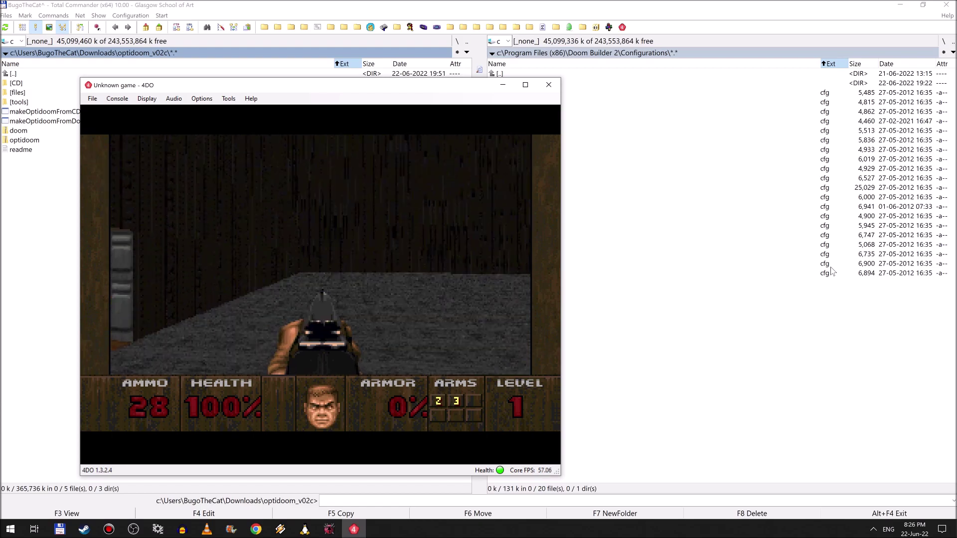
pyautogui.press('Up')
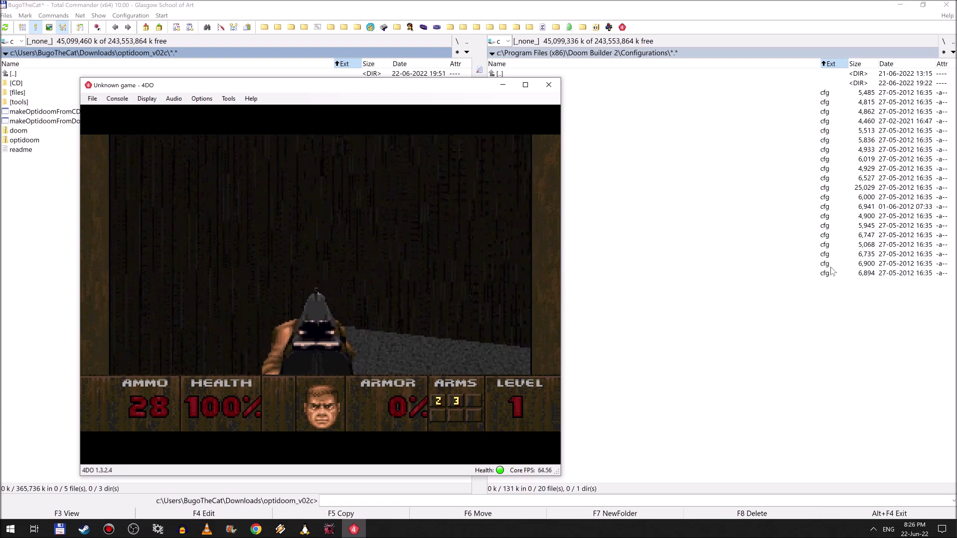
pyautogui.press('Up')
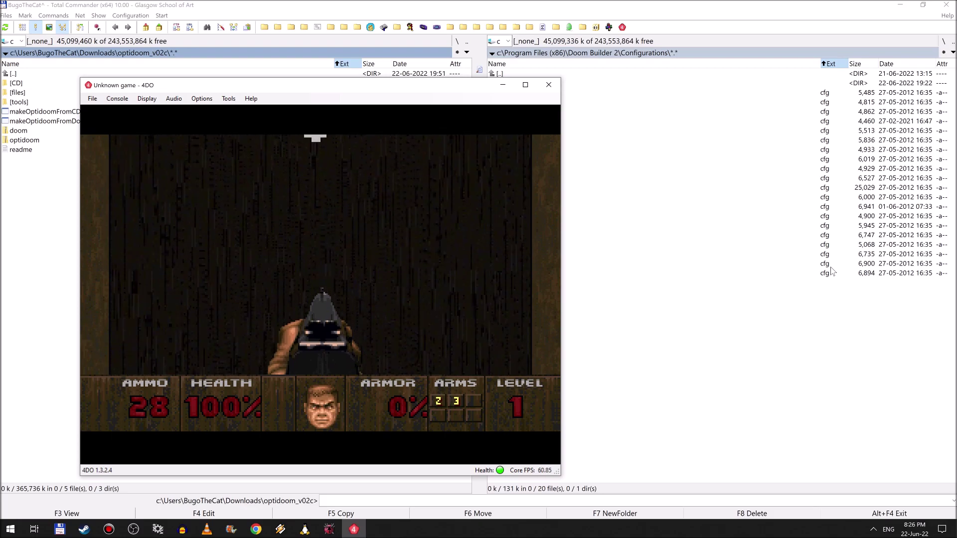
pyautogui.press('Up')
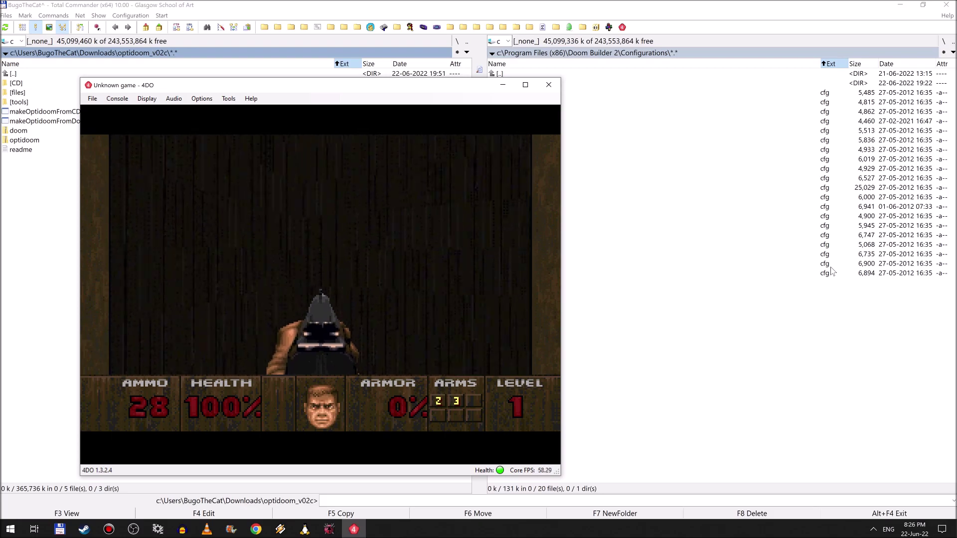
pyautogui.press('Down')
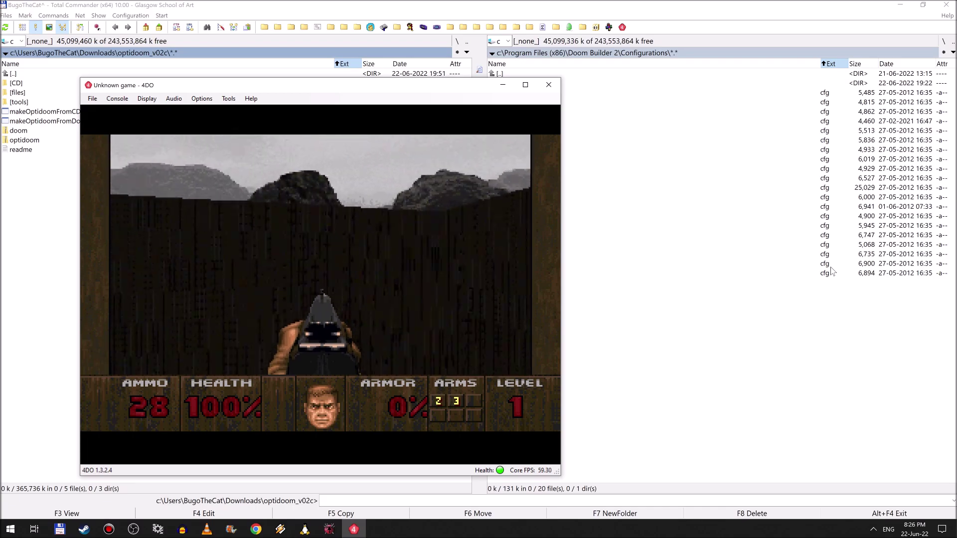
pyautogui.press('Down')
pyautogui.press('Right')
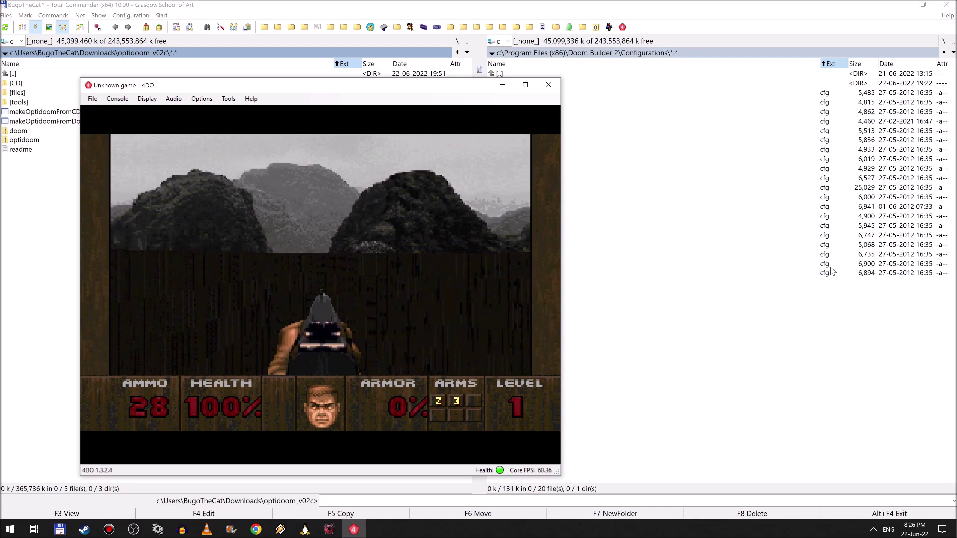
# - Turn fly mode off in the Extra options and close 4DO
pyautogui.press('Return')
pyautogui.press('Right')
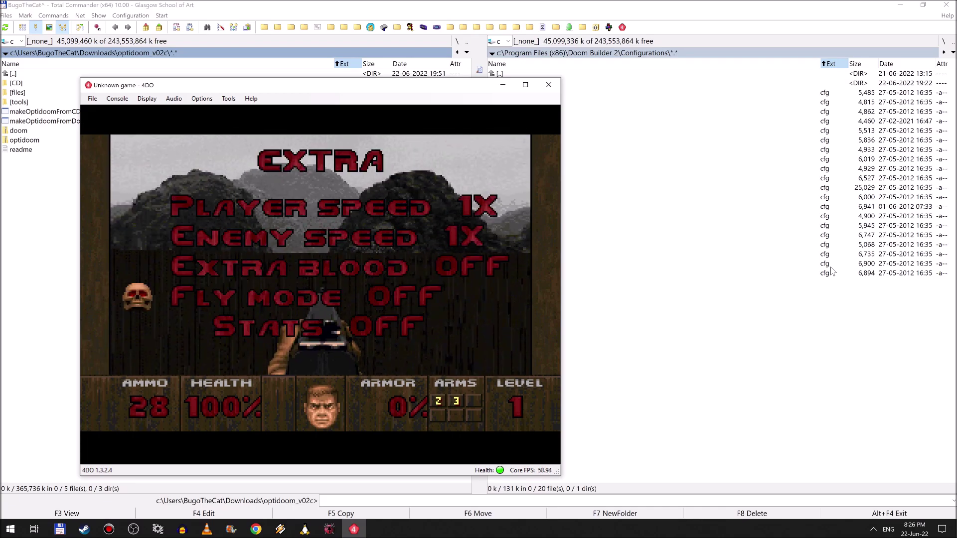
pyautogui.press('Return')
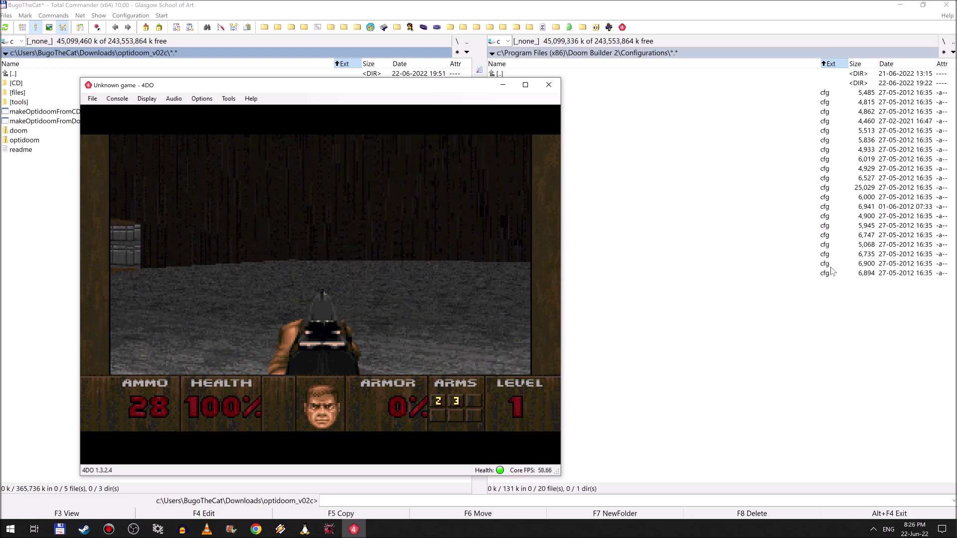
pyautogui.click(547, 87)
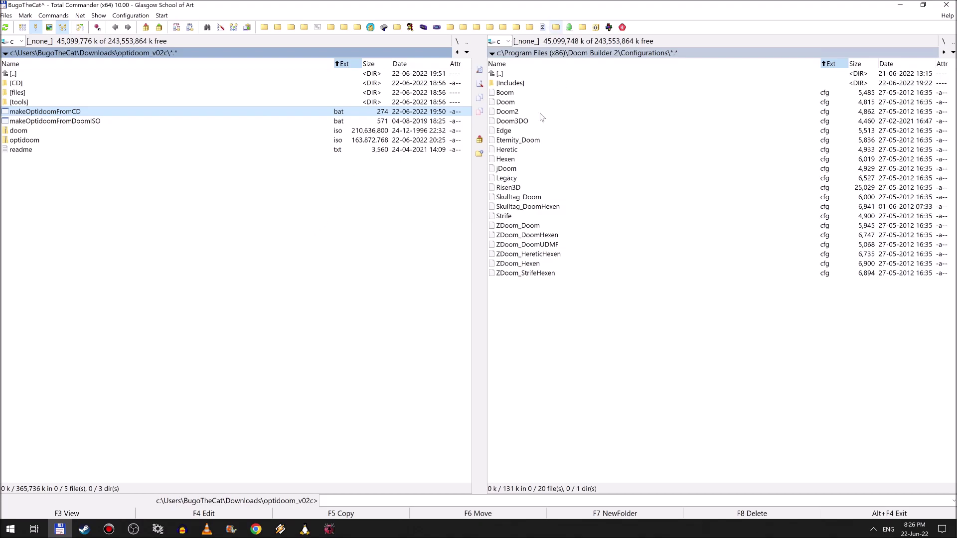
# - Open a new tab in Total Commander and show drive D in it
pyautogui.hotkey('ctrl', 't')
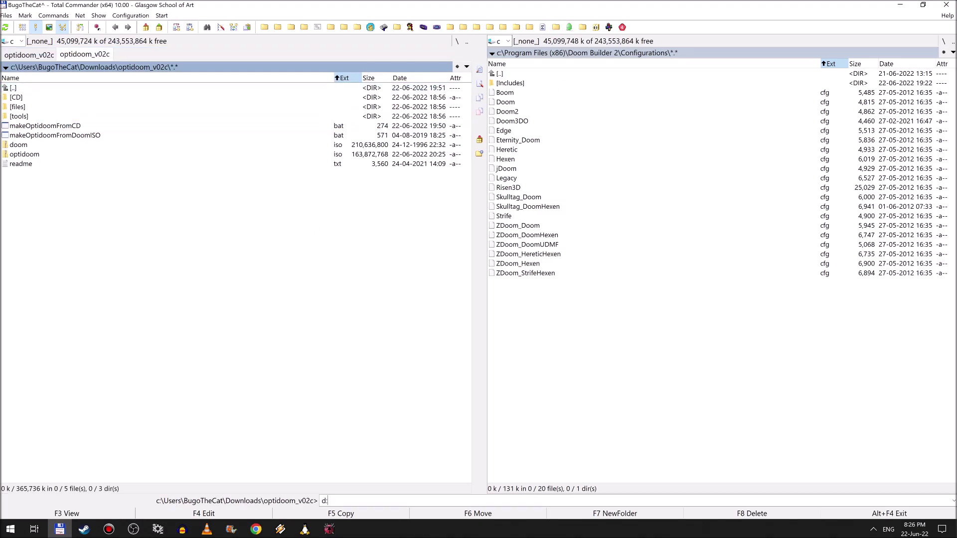
pyautogui.hotkey('alt', 'F1')
pyautogui.press('d')
pyautogui.press('BackSpace')
pyautogui.press('BackSpace')
# - Open the Emuls folder on drive D and go into its 3DO subfolder
pyautogui.press('Up')
pyautogui.press('Up')
pyautogui.press('Up')
pyautogui.press('Up')
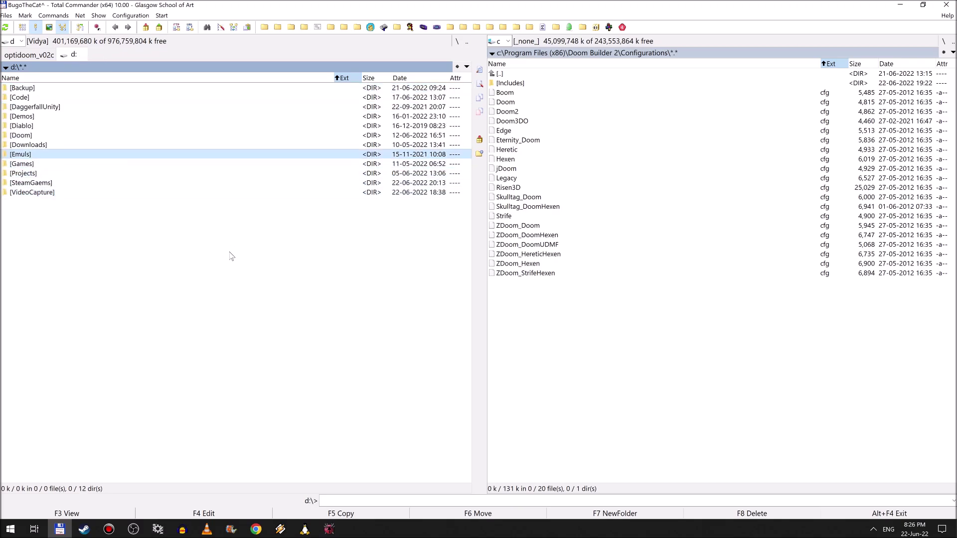
pyautogui.press('Return')
pyautogui.write('gp')
pyautogui.press('Up')
pyautogui.press('Up')
pyautogui.press('Up')
pyautogui.press('Up')
pyautogui.press('Up')
pyautogui.press('Up')
pyautogui.press('Up')
pyautogui.press('Up')
pyautogui.press('Up')
pyautogui.press('Up')
pyautogui.press('Up')
pyautogui.press('Up')
pyautogui.press('Up')
pyautogui.press('Up')
pyautogui.press('Up')
pyautogui.press('Up')
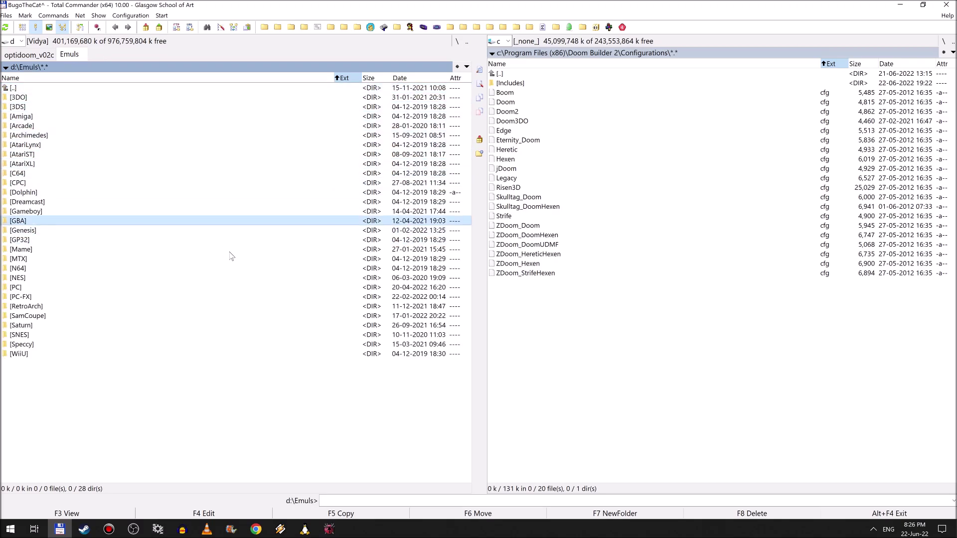
pyautogui.press('Down')
pyautogui.press('Return')
# - Open the Phoenix folder and launch PhoenixEmuProject.exe
pyautogui.press('Down')
pyautogui.press('Down')
pyautogui.press('Down')
pyautogui.press('Down')
pyautogui.press('Down')
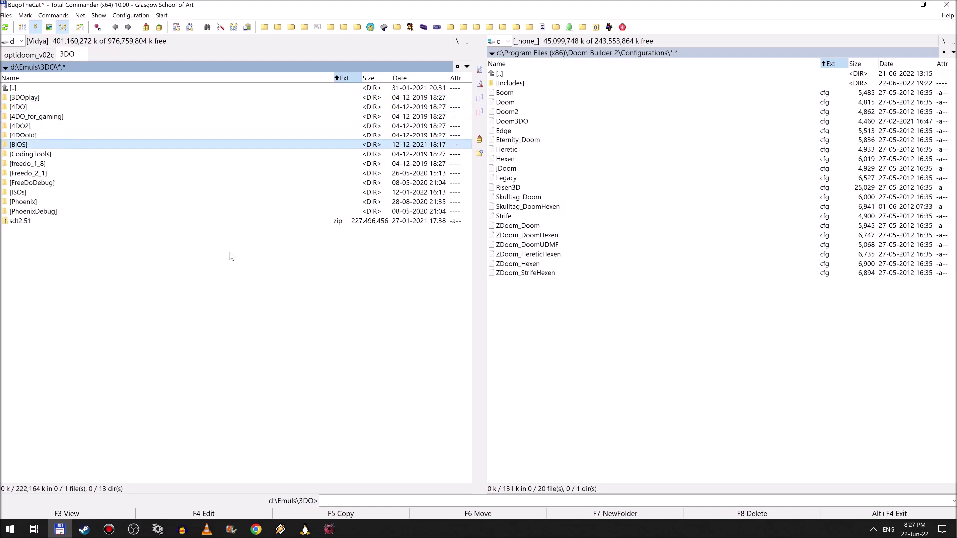
pyautogui.press('Down')
pyautogui.press('Down')
pyautogui.press('Down')
pyautogui.press('Down')
pyautogui.press('Down')
pyautogui.press('Down')
pyautogui.press('Return')
pyautogui.press('Down')
pyautogui.press('Down')
pyautogui.press('Down')
pyautogui.press('Down')
pyautogui.press('Down')
pyautogui.press('Down')
pyautogui.press('Down')
pyautogui.press('Down')
pyautogui.press('Down')
pyautogui.press('Down')
pyautogui.press('Down')
pyautogui.press('Down')
pyautogui.press('Down')
pyautogui.press('Down')
pyautogui.press('Down')
pyautogui.press('Down')
pyautogui.press('Down')
pyautogui.press('Down')
pyautogui.press('Down')
pyautogui.press('Down')
pyautogui.press('Down')
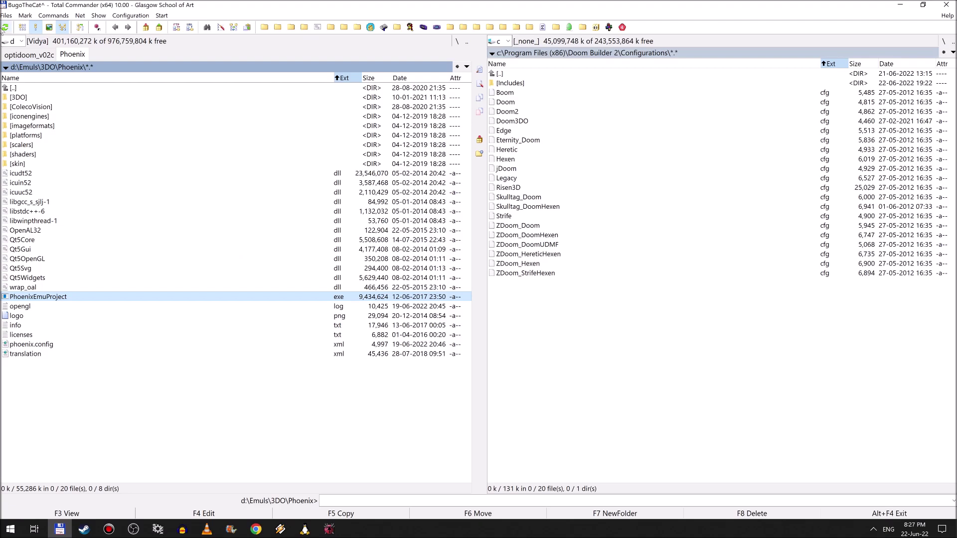
pyautogui.press('Return')
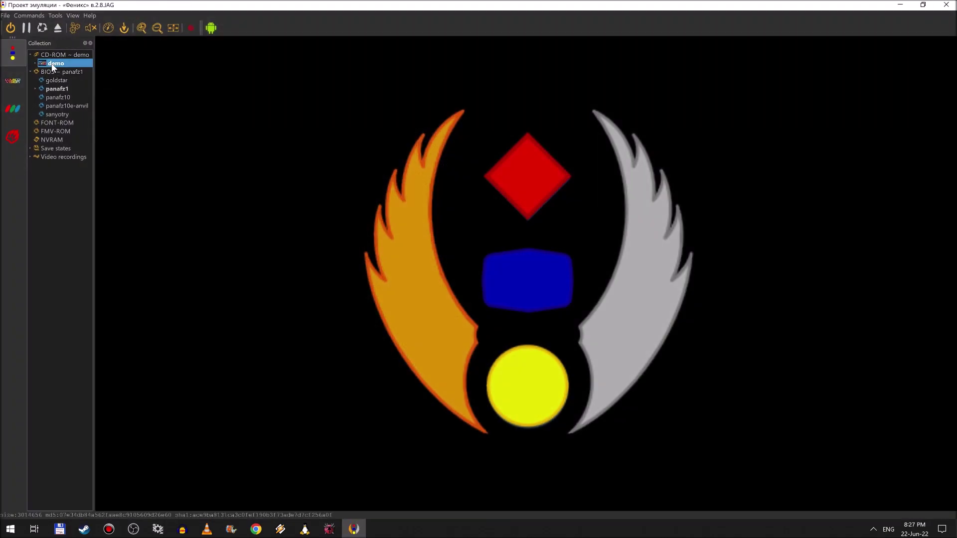
# - Load the optidoom disk image from the optidoom_v02c folder in Downloads as the CD-ROM and power on the emulated 3DO
pyautogui.click(5, 15)
pyautogui.click(83, 64)
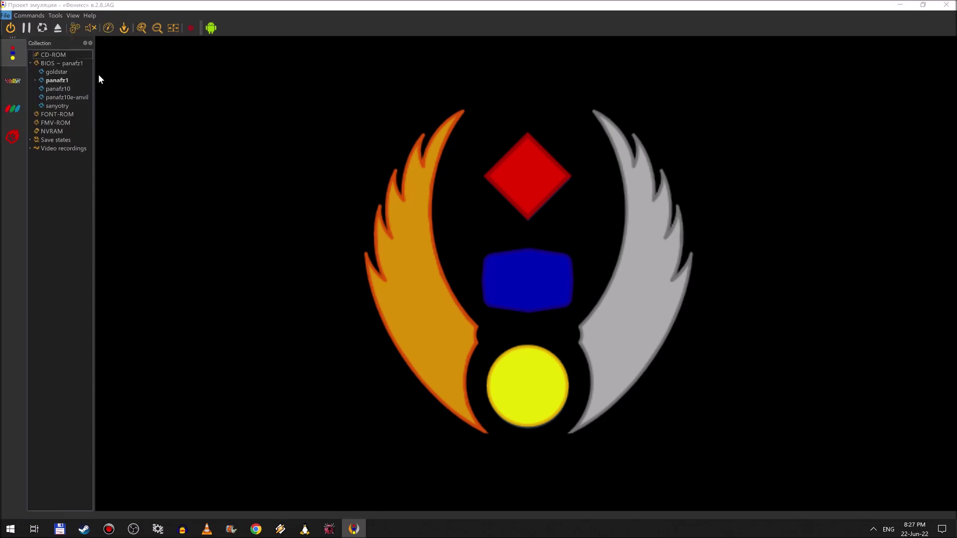
pyautogui.scroll(-6, 89, 149)
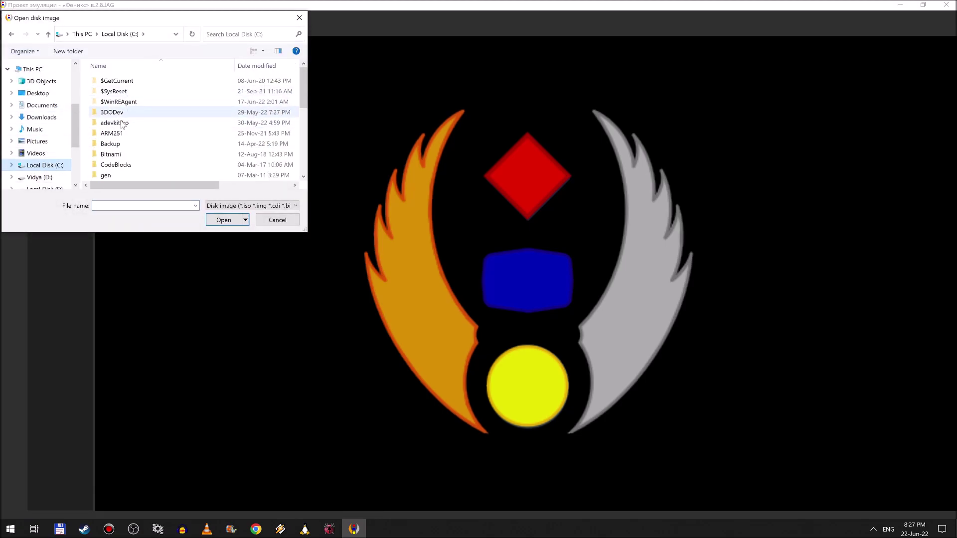
pyautogui.click(39, 120)
pyautogui.doubleClick(130, 94)
pyautogui.doubleClick(116, 123)
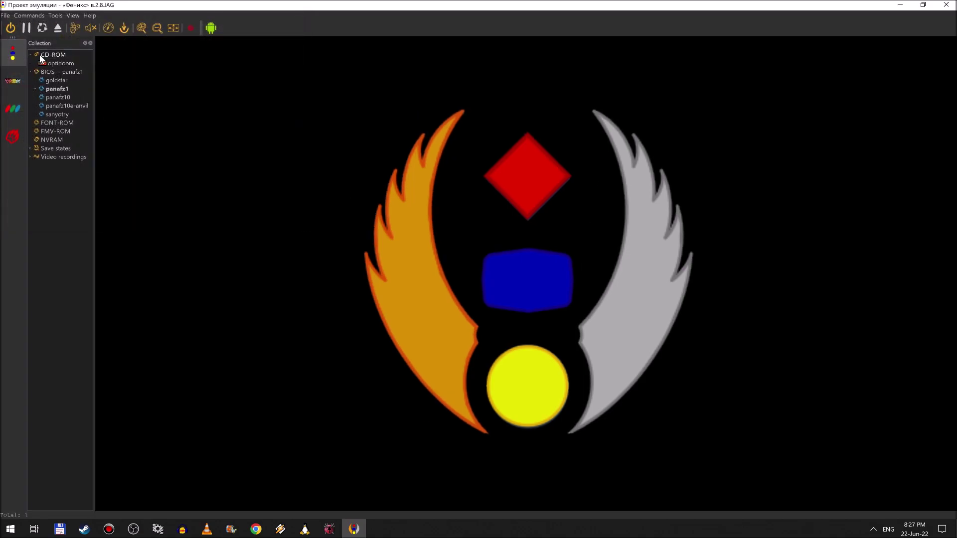
pyautogui.click(4, 28)
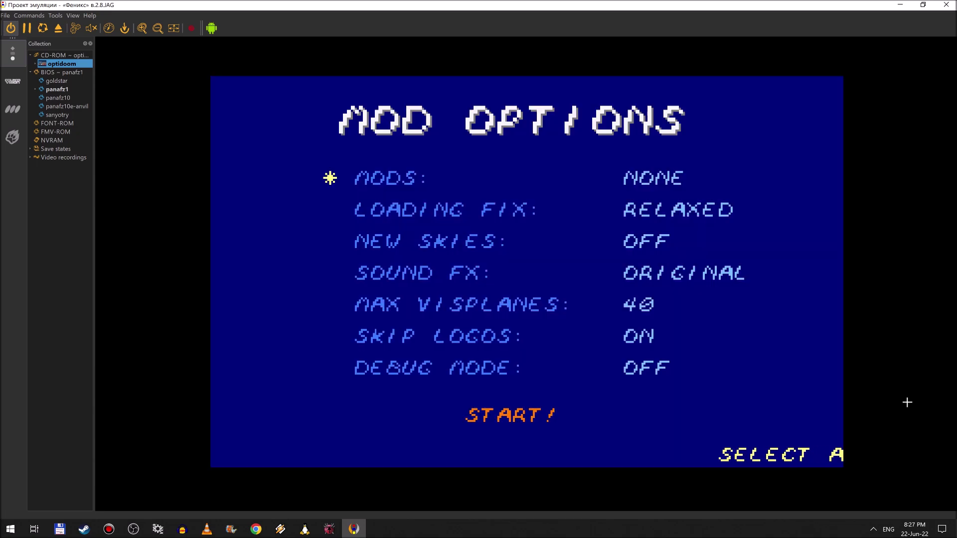
# - Choose MYGREAT.WAD in the mod options and start Level 1 in the Phoenix emulator
pyautogui.press('Right')
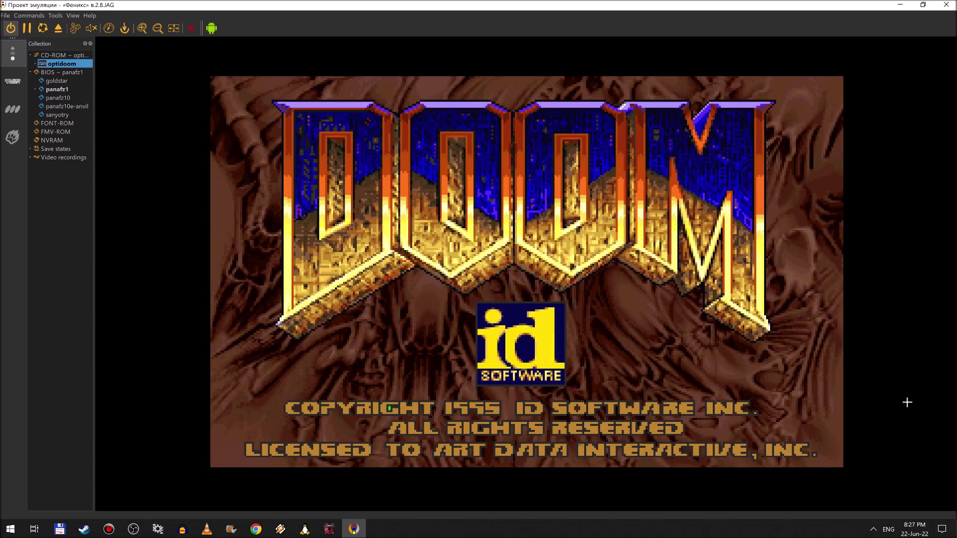
pyautogui.press('Return')
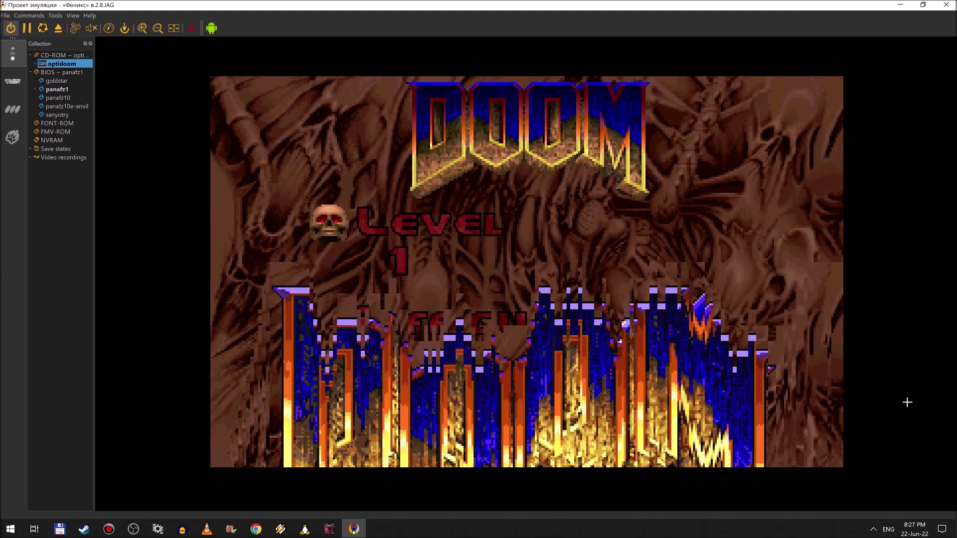
pyautogui.press('Return')
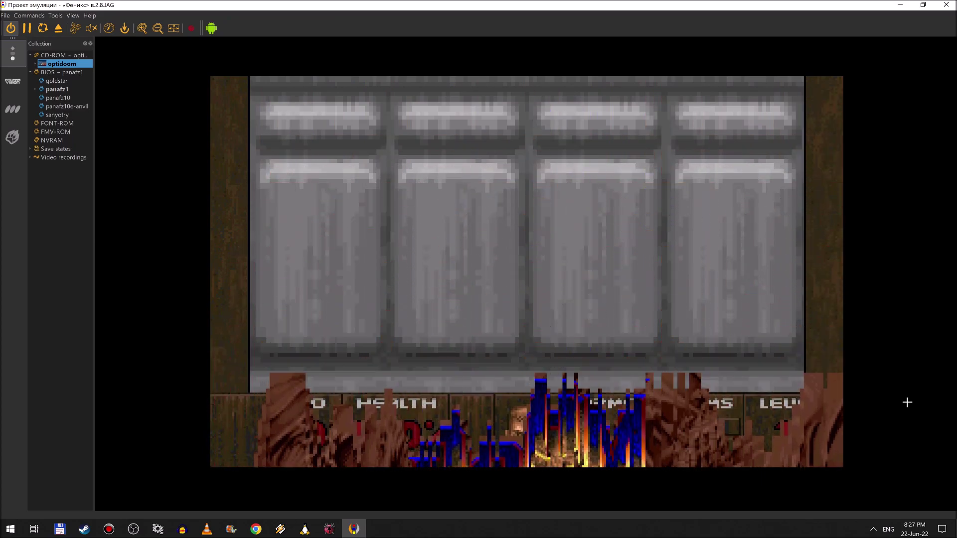
# - Walk through Level 1 into the large open-sky room to check how its walls and ceiling render, and close the Phoenix emulator
pyautogui.press('Right')
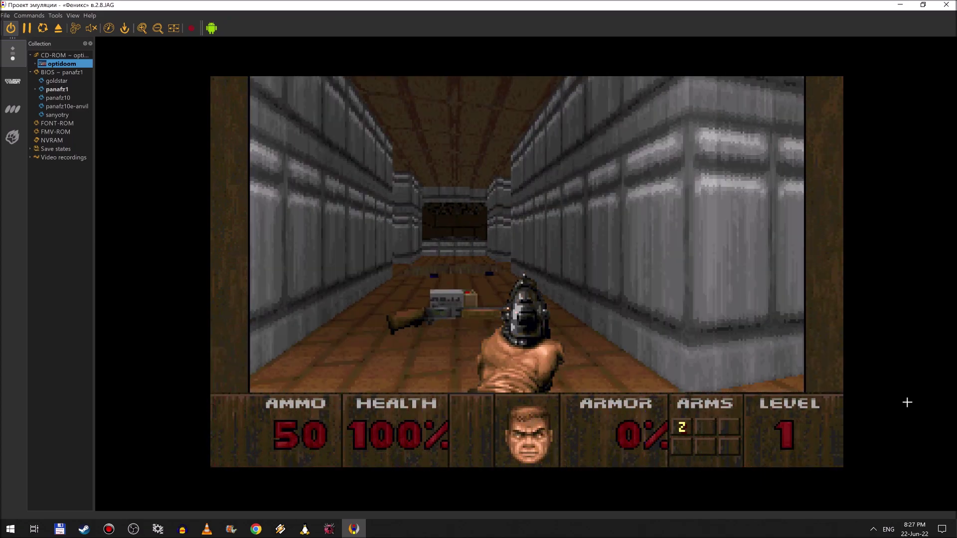
pyautogui.press('Up')
pyautogui.press('Left')
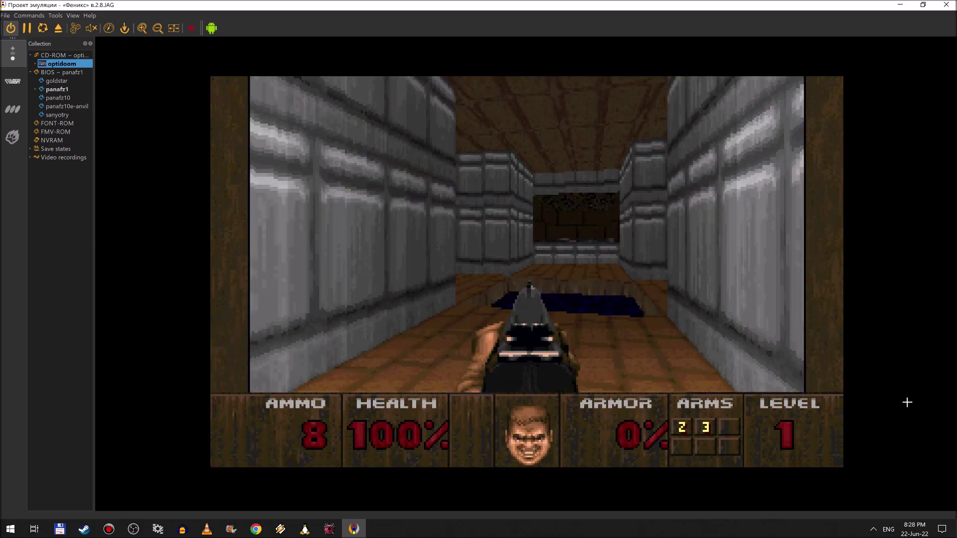
pyautogui.press('Up')
pyautogui.press('Right')
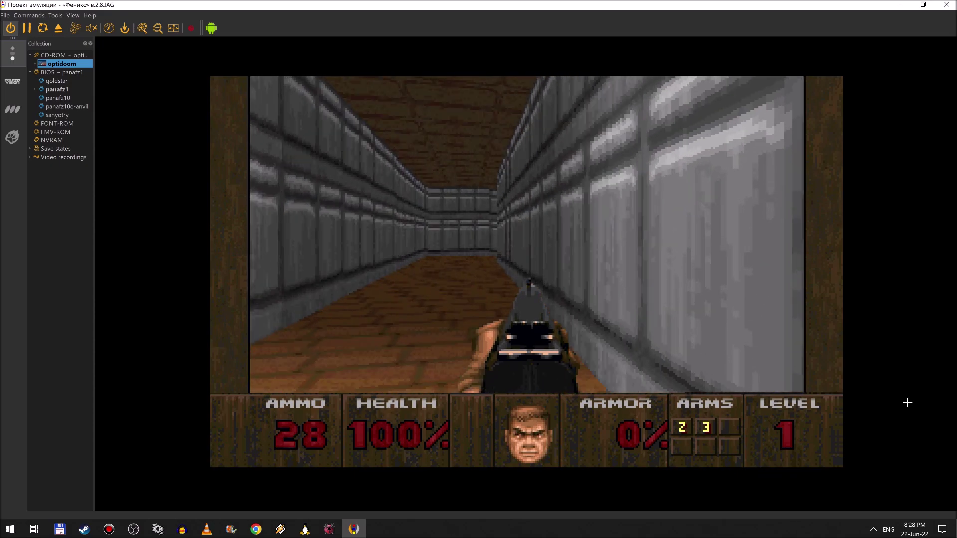
pyautogui.press('Up')
pyautogui.press('Left')
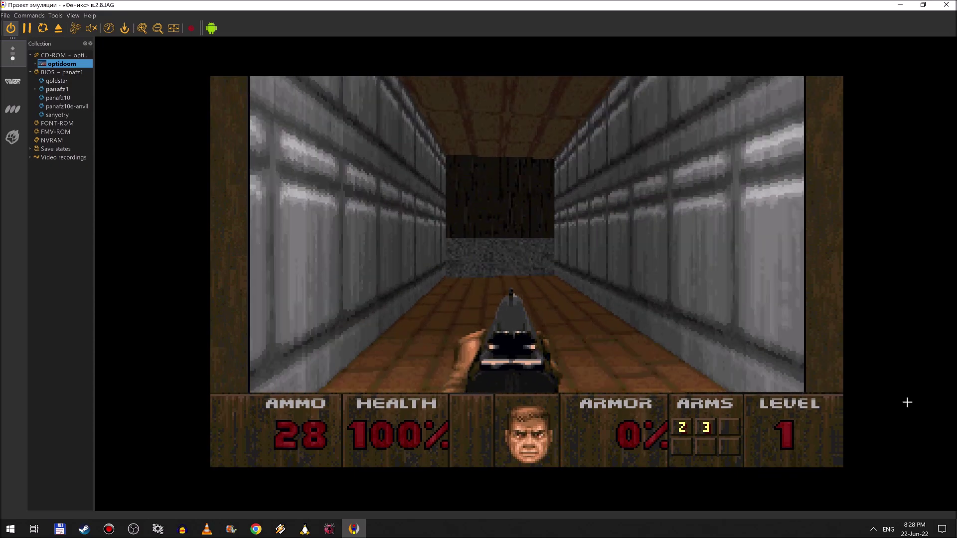
pyautogui.press('Up')
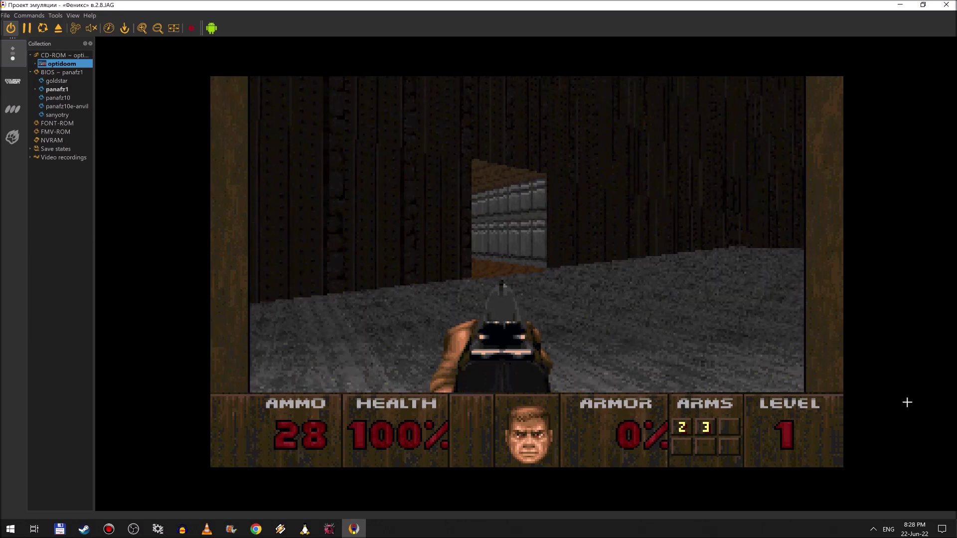
pyautogui.press('Down')
pyautogui.press('Right')
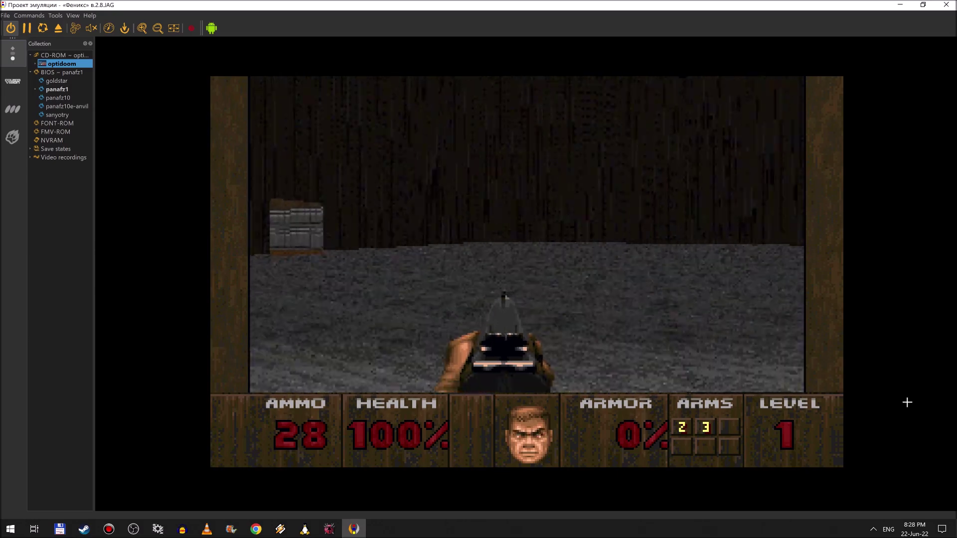
pyautogui.press('Down')
pyautogui.press('Left')
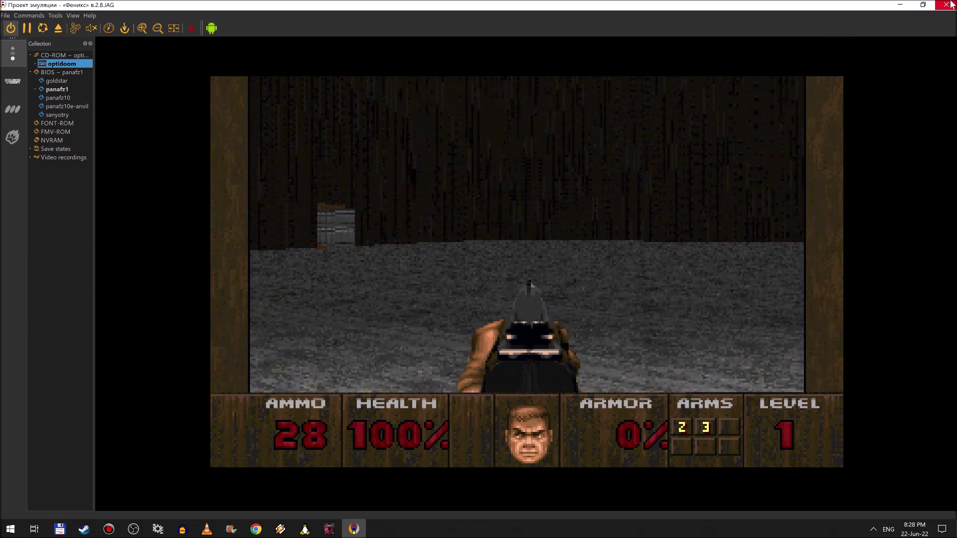
pyautogui.click(949, 5)
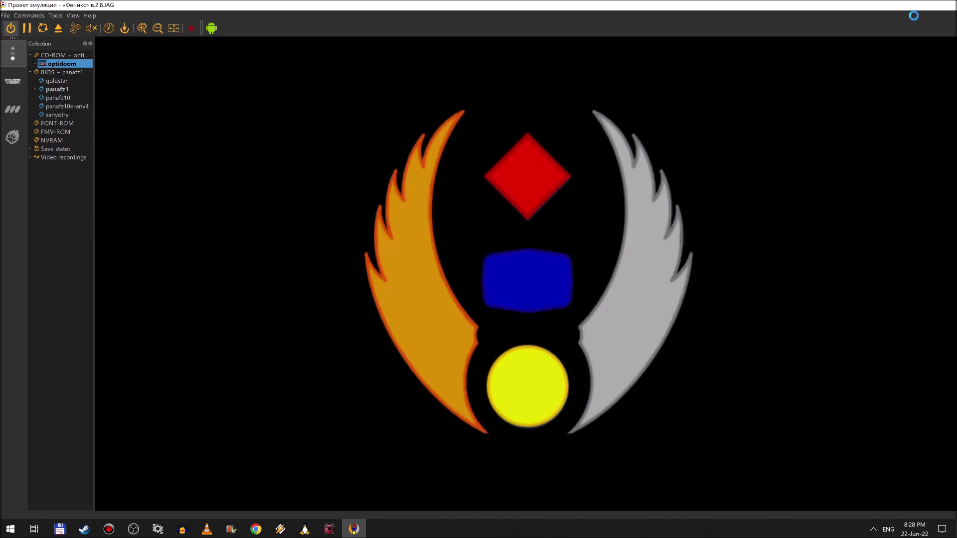
# - Switch to Doom Builder and change the texture of a wall in the large open-sky room to SUPPORT2 in the 3D view
pyautogui.click(328, 529)
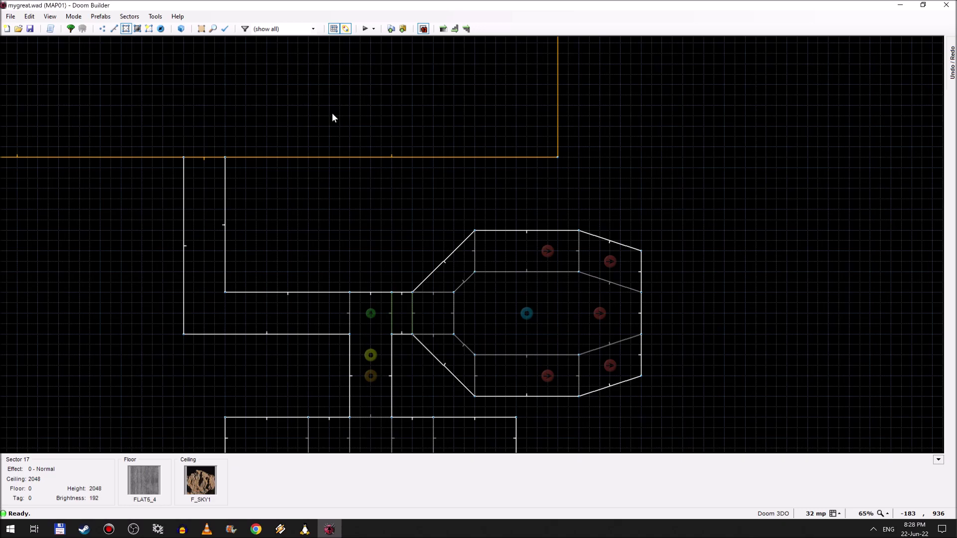
pyautogui.press('q')
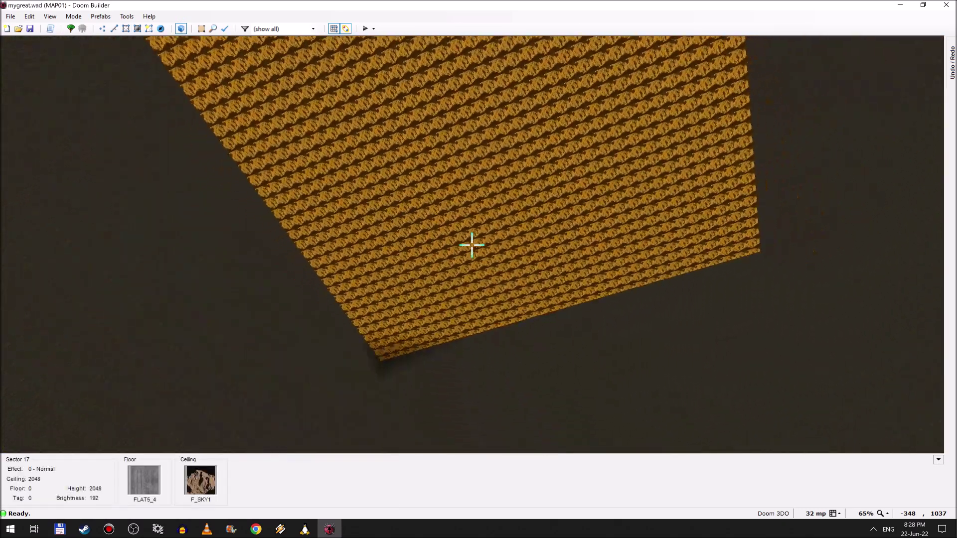
pyautogui.moveTo(472, 245)
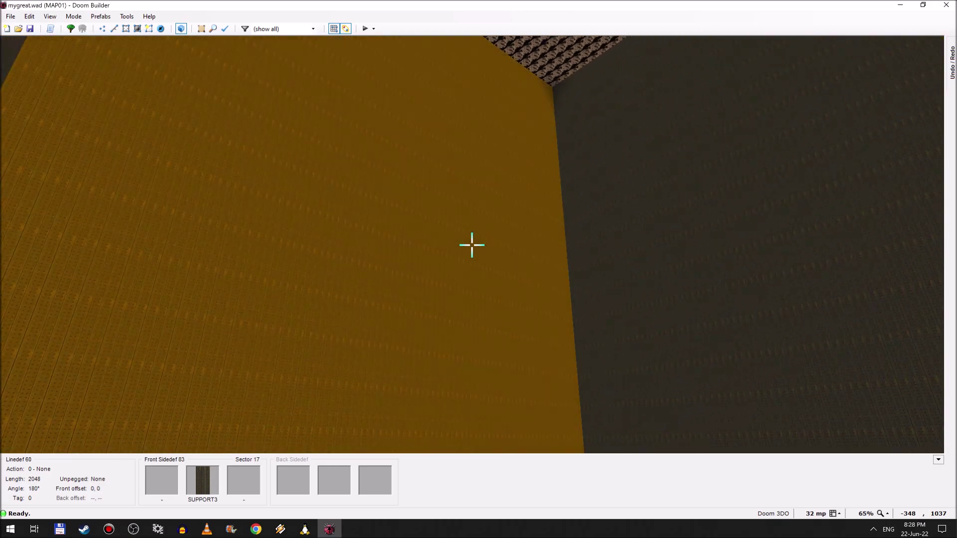
pyautogui.rightClick(471, 245)
pyautogui.click(412, 165)
pyautogui.click(518, 219)
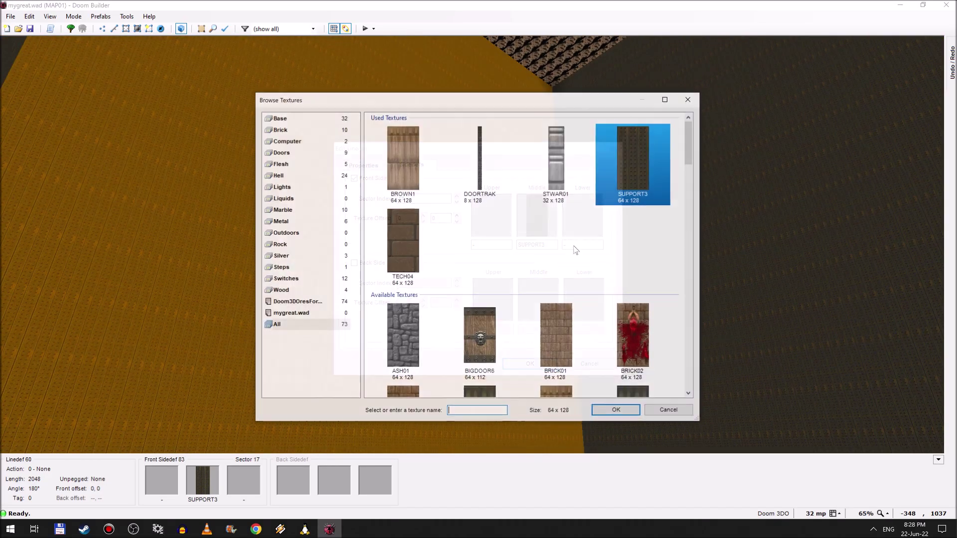
pyautogui.scroll(-5, 568, 259)
pyautogui.scroll(-2, 570, 266)
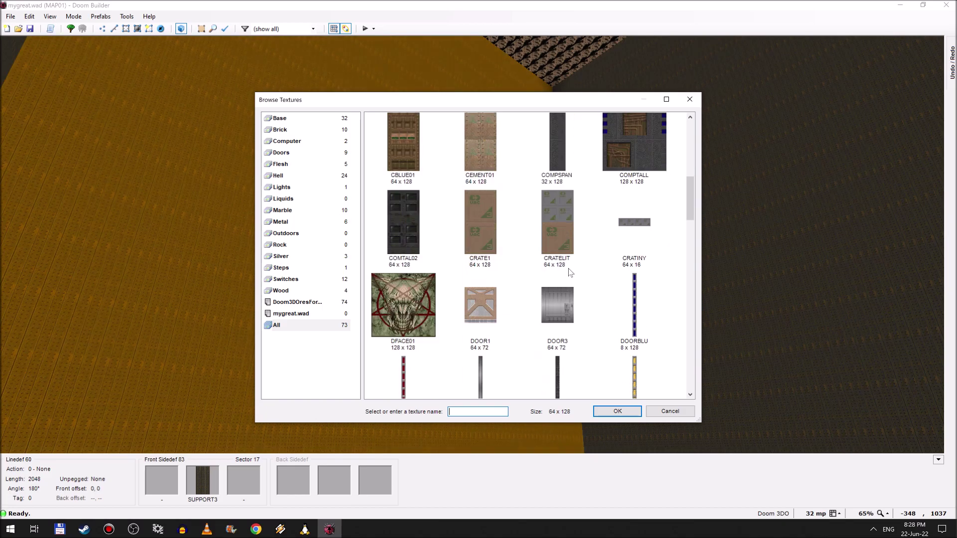
pyautogui.scroll(-4, 571, 271)
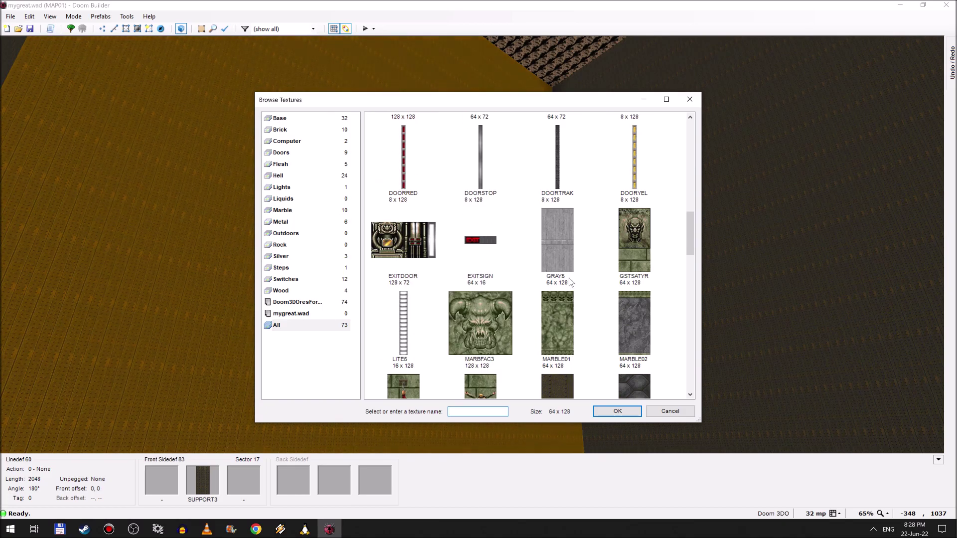
pyautogui.scroll(-6, 570, 279)
pyautogui.scroll(2, 416, 198)
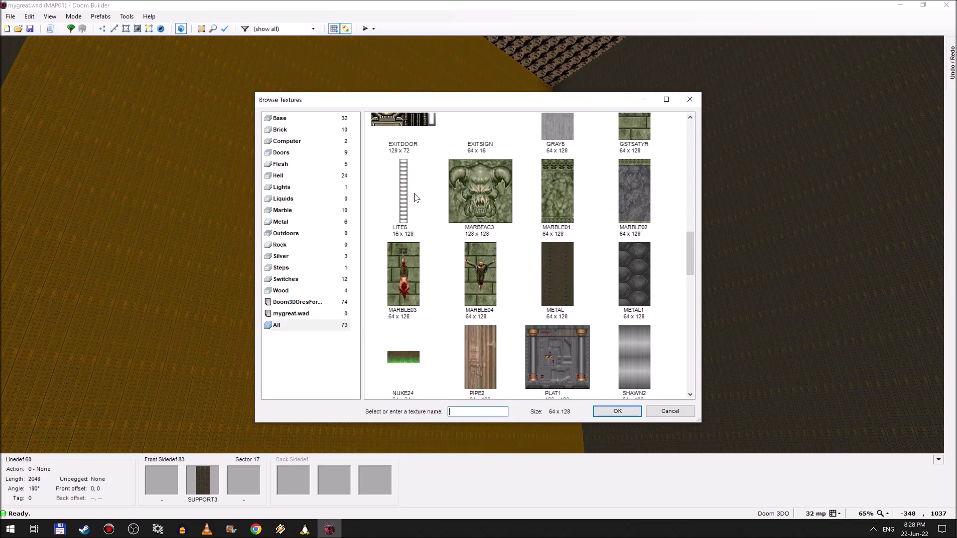
pyautogui.scroll(-8, 406, 195)
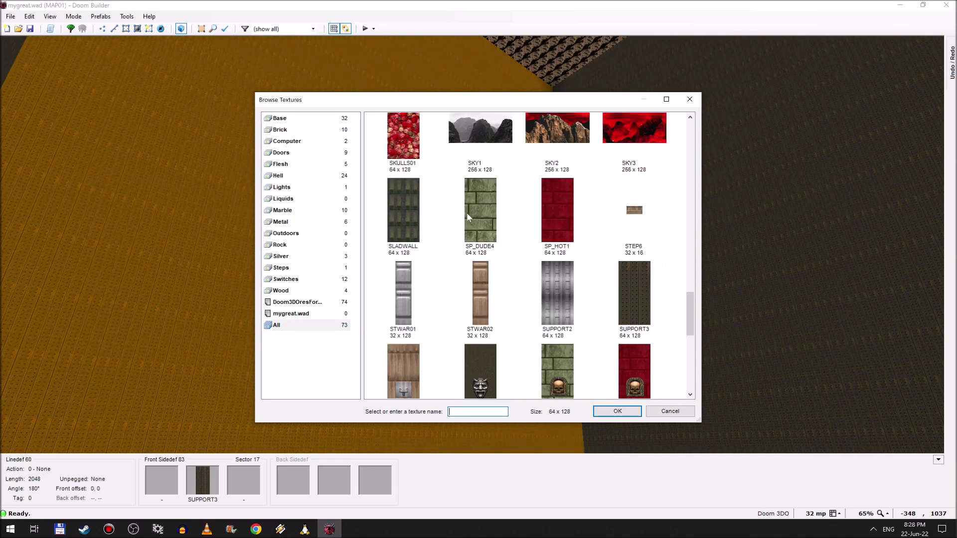
pyautogui.scroll(-1, 466, 212)
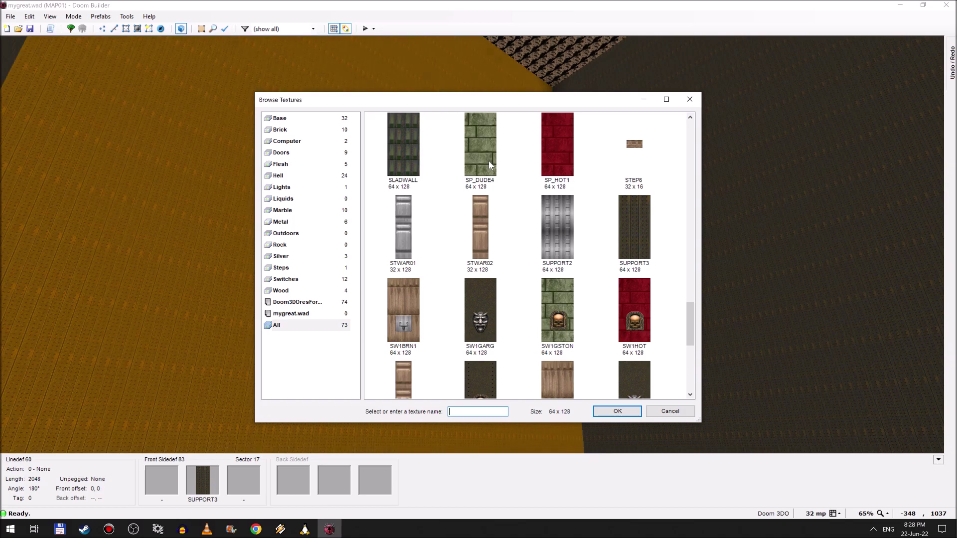
pyautogui.scroll(-1, 489, 166)
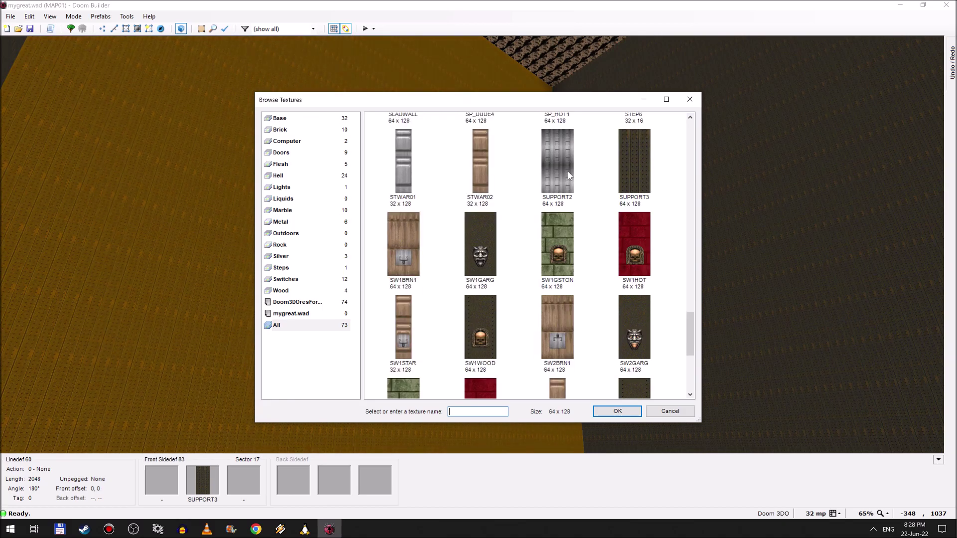
pyautogui.doubleClick(567, 171)
pyautogui.click(530, 363)
# - Copy the SUPPORT2 texture onto the open-sky room's other walls and return to the 2D map
pyautogui.hotkey('ctrl', 'c')
pyautogui.hotkey('ctrl', 'v')
pyautogui.hotkey('ctrl', 'v')
pyautogui.press('w')
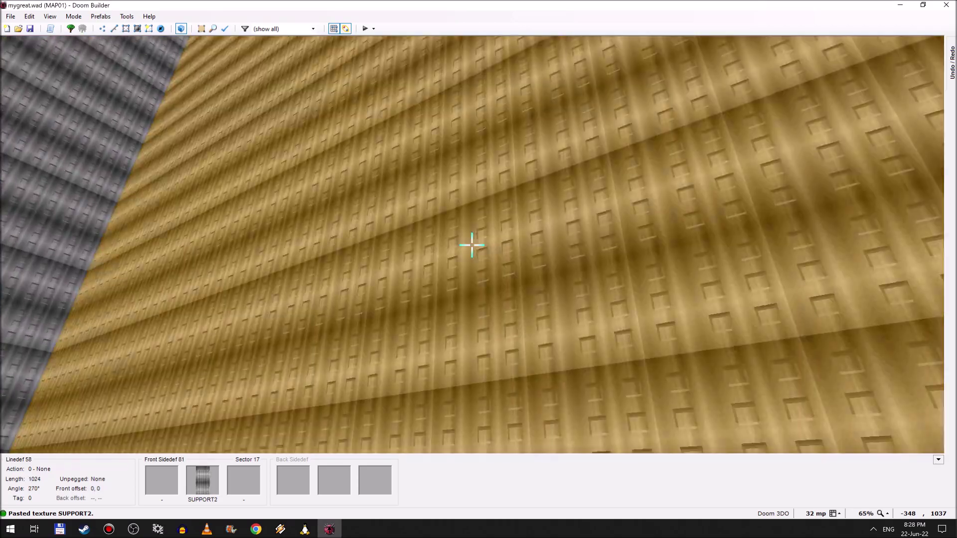
pyautogui.press('q')
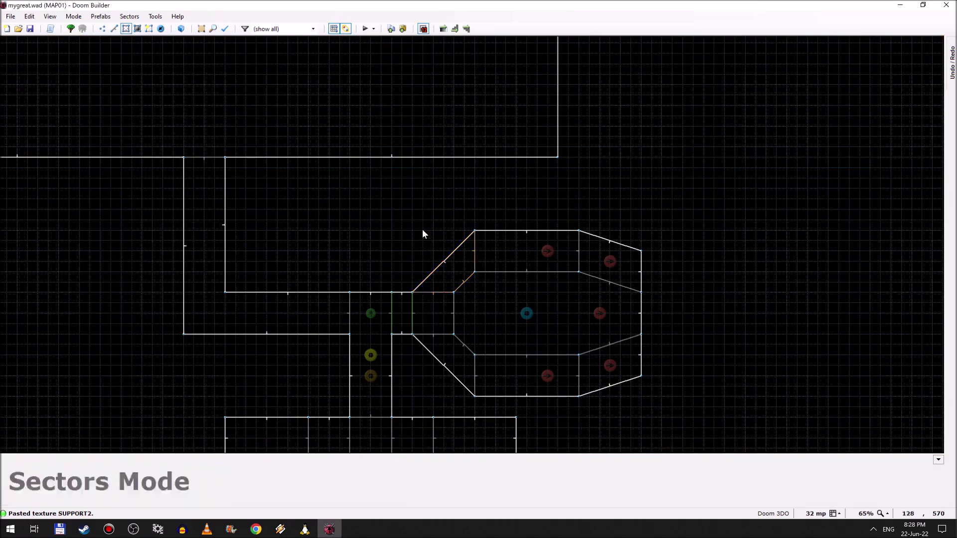
# - Set the ceiling height of the large open-sky sector to 4096
pyautogui.rightClick(306, 105)
pyautogui.click(464, 191)
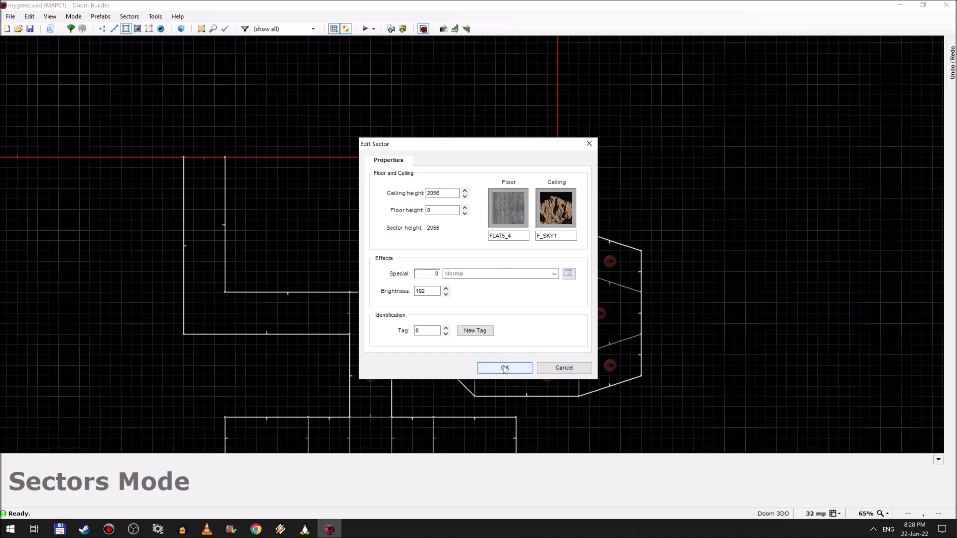
pyautogui.doubleClick(439, 193)
pyautogui.write('4096')
pyautogui.click(505, 368)
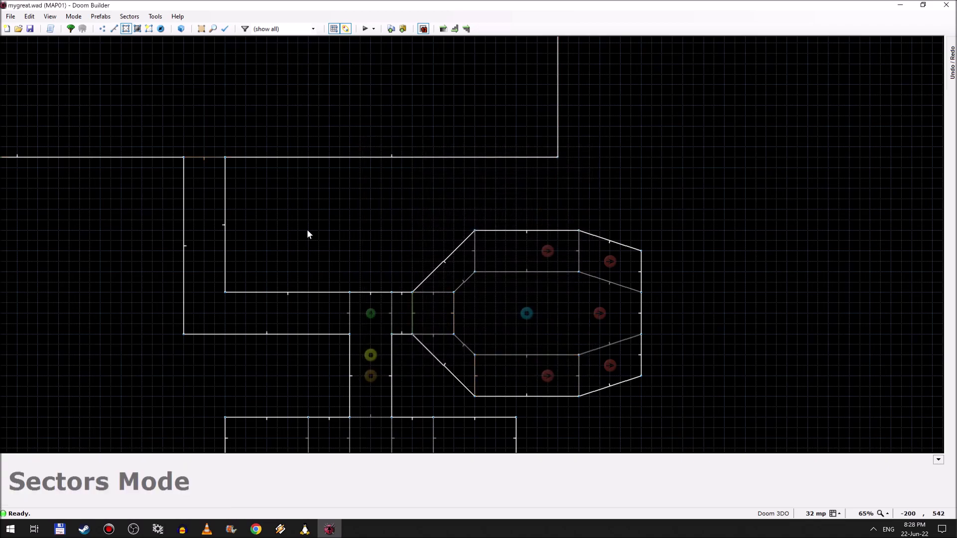
# - Save the map and rebuild the optidoom disk image by running makeOptidoomFromCD.bat from the optidoom_v02c folder in Total Commander
pyautogui.click(31, 30)
pyautogui.click(60, 529)
pyautogui.click(31, 56)
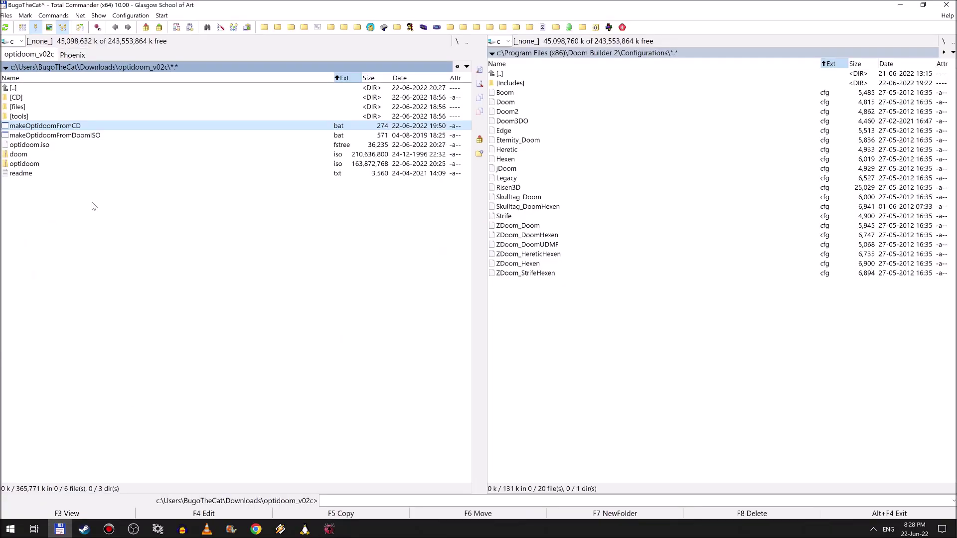
pyautogui.press('Return')
# - Launch the 4DO emulator, choose the mygreat.wad mod in the mod options and start Level 1
pyautogui.click(71, 55)
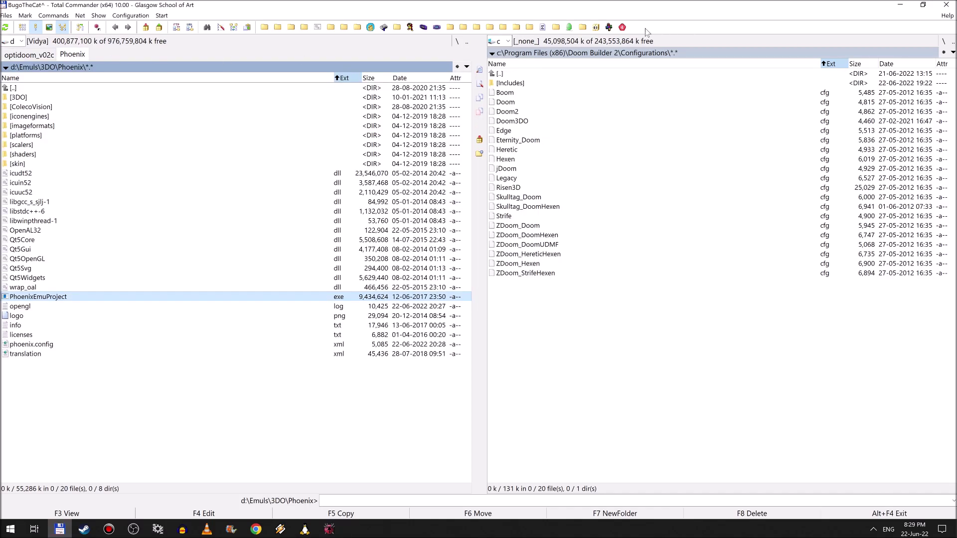
pyautogui.click(622, 27)
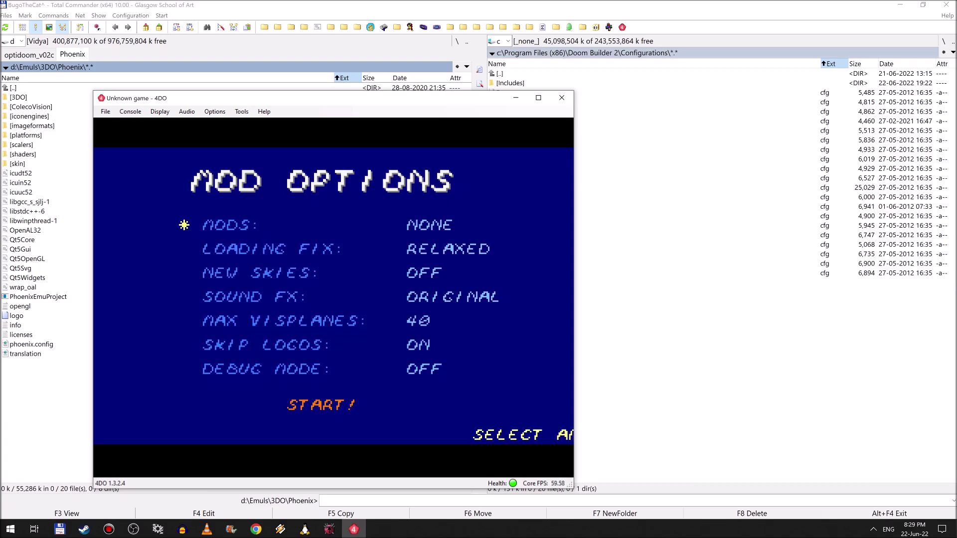
pyautogui.press('Right')
pyautogui.press('Return')
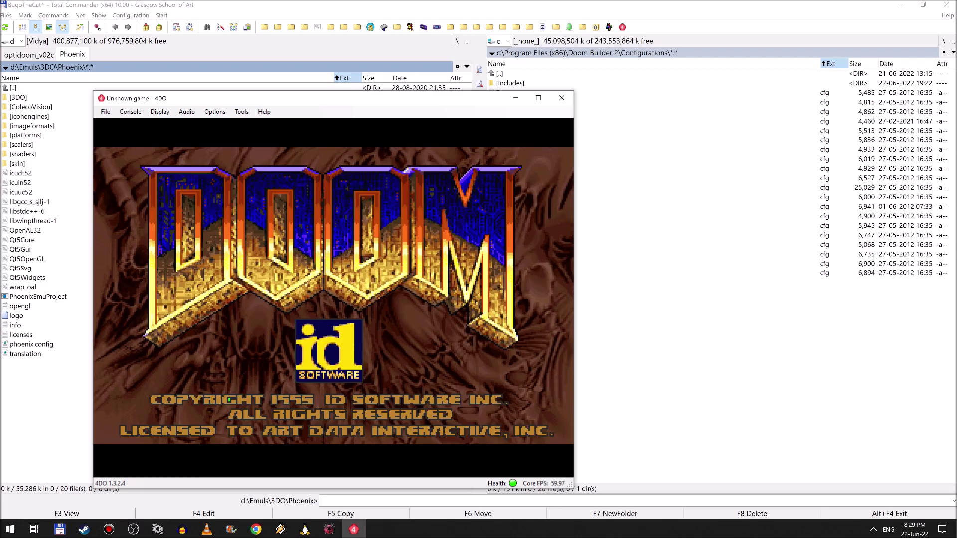
pyautogui.press('Return')
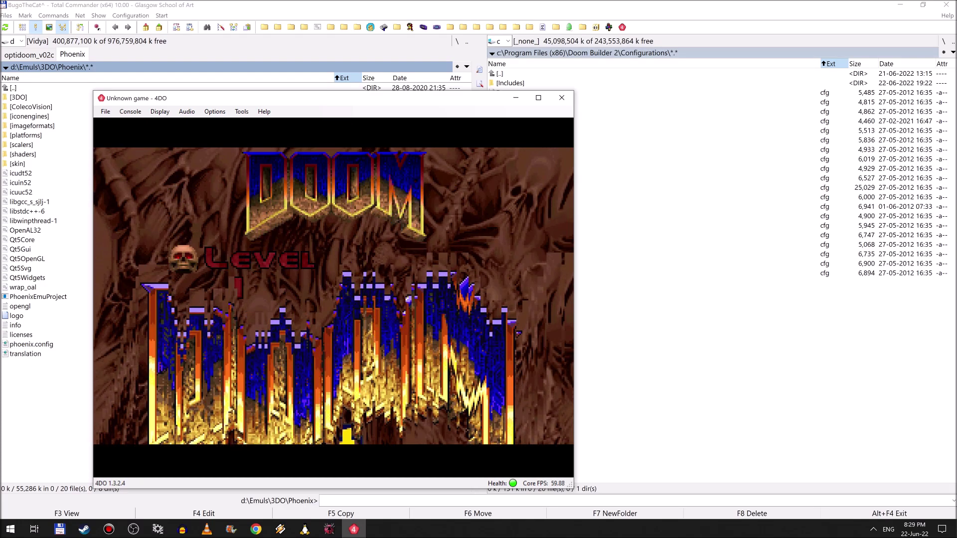
pyautogui.press('Return')
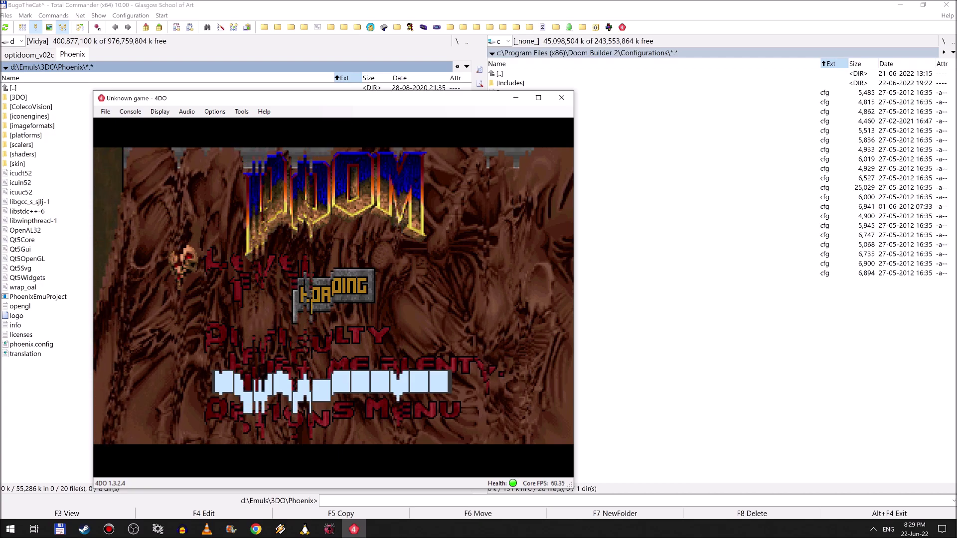
# - Walk through the corridor into the open-sky room in 4DO and fire the shotgun to check how the raised walls render
pyautogui.press('Left')
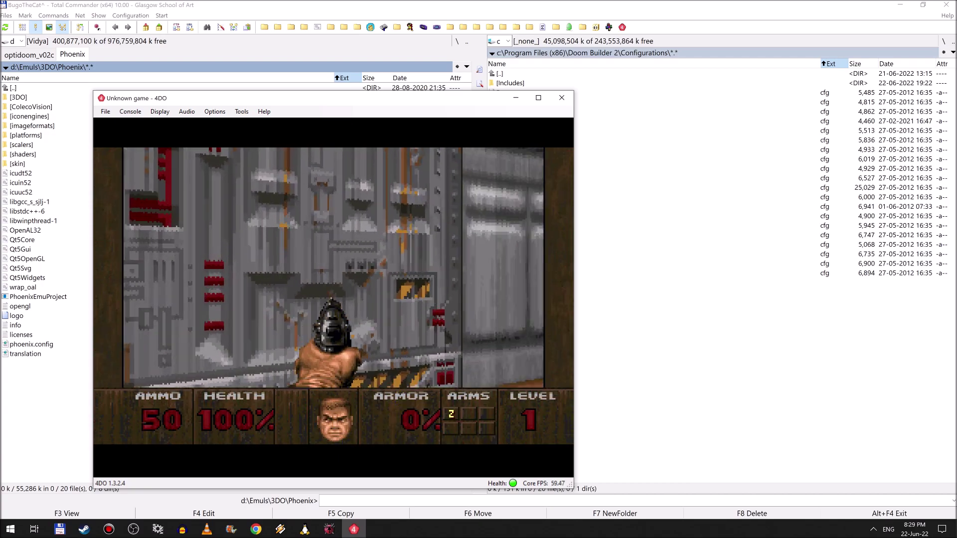
pyautogui.press('Up')
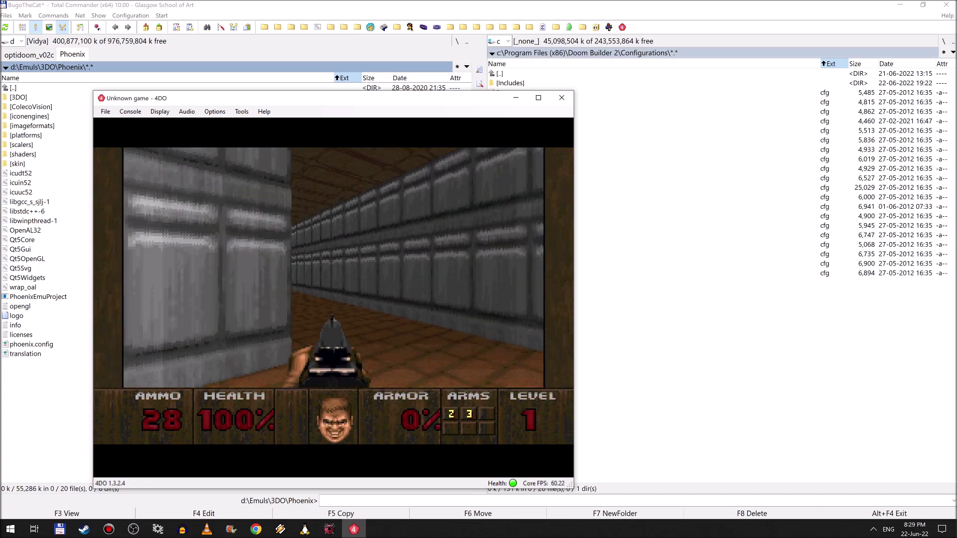
pyautogui.press('Left')
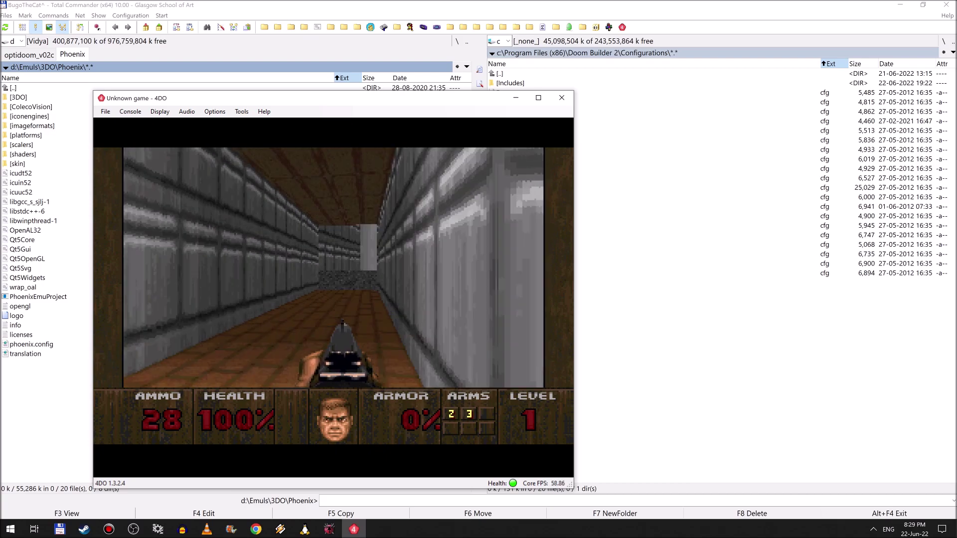
pyautogui.press('Up')
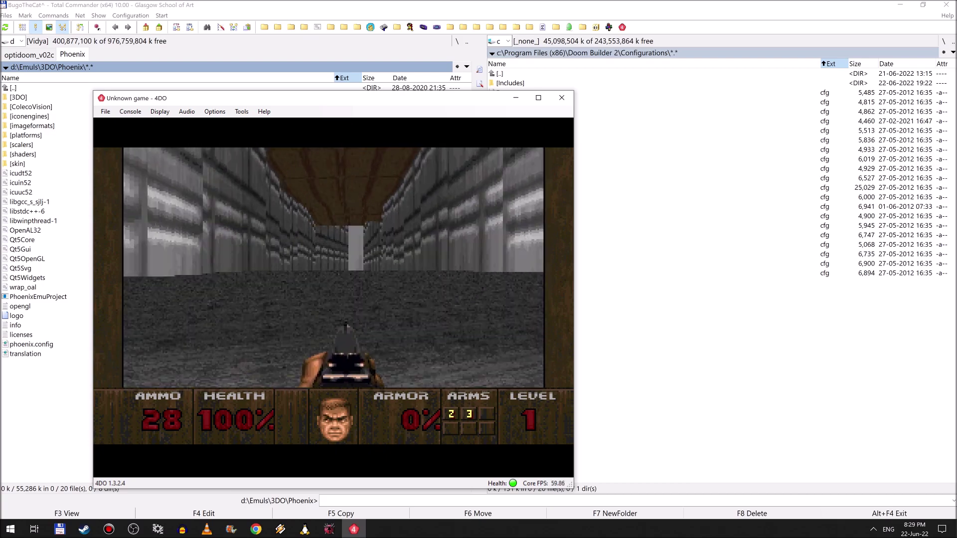
pyautogui.press('Up')
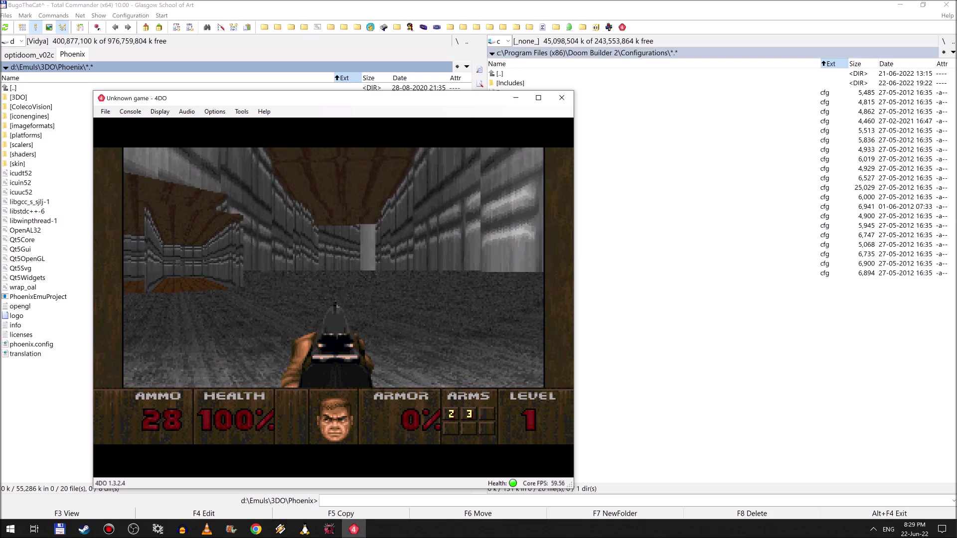
pyautogui.press('Up')
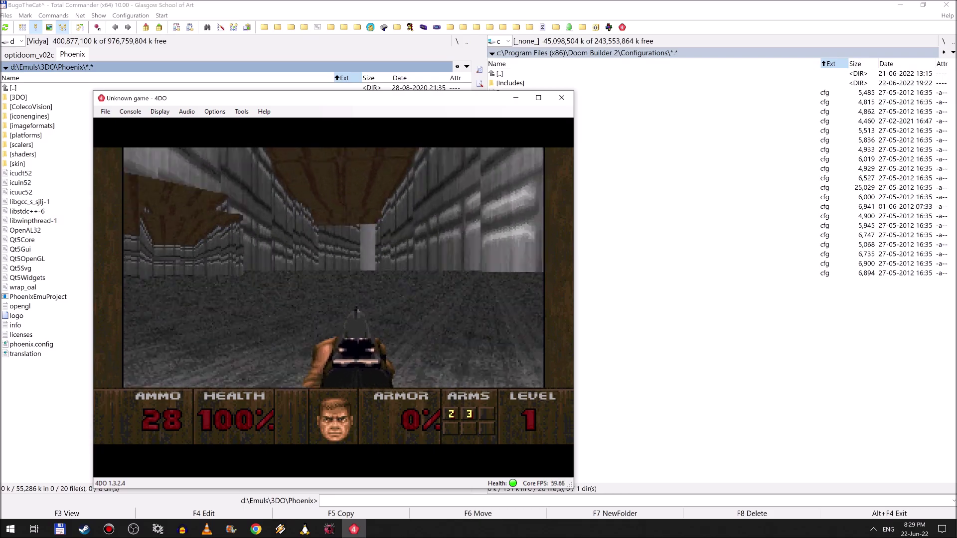
pyautogui.press('Up')
pyautogui.press('x')
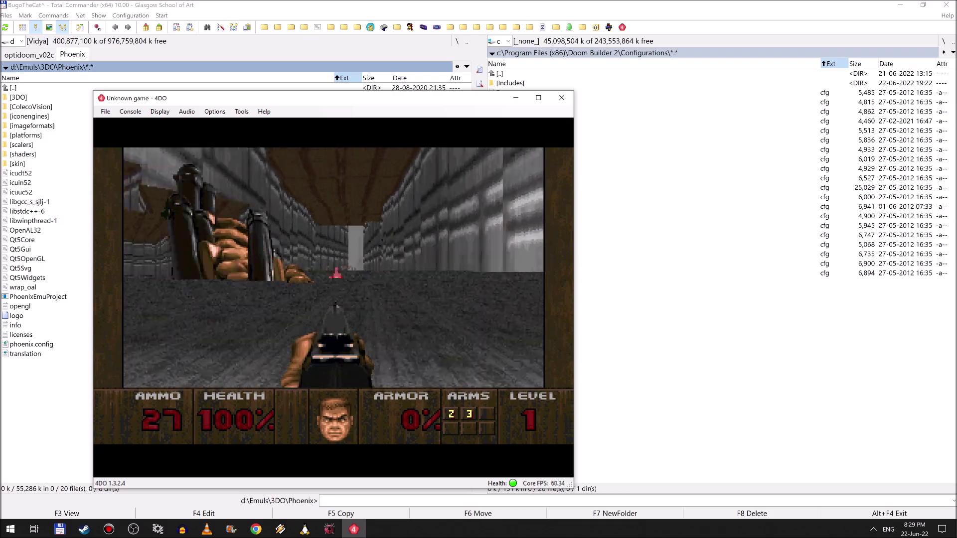
# - Walk farther across the open-sky room in 4DO to check how its raised walls render
pyautogui.press('Up')
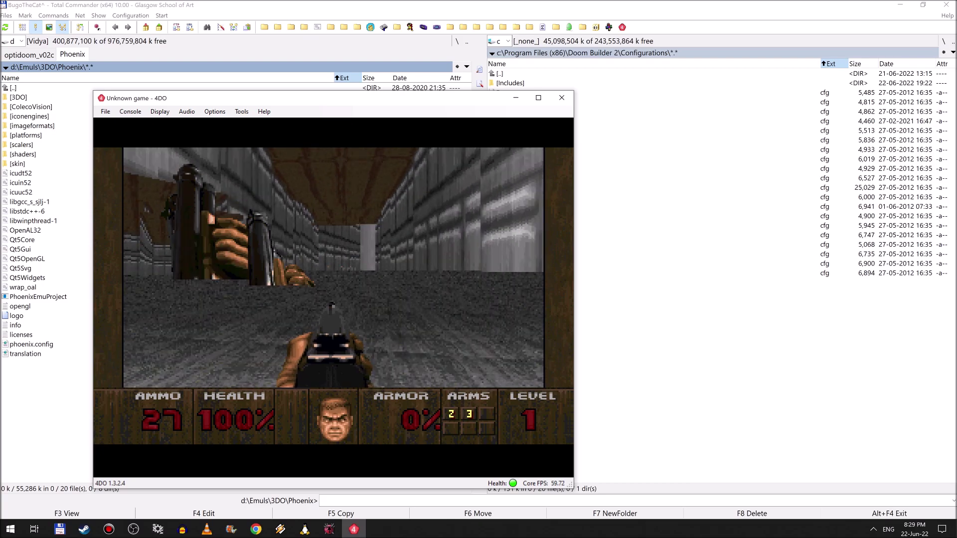
pyautogui.write('22')
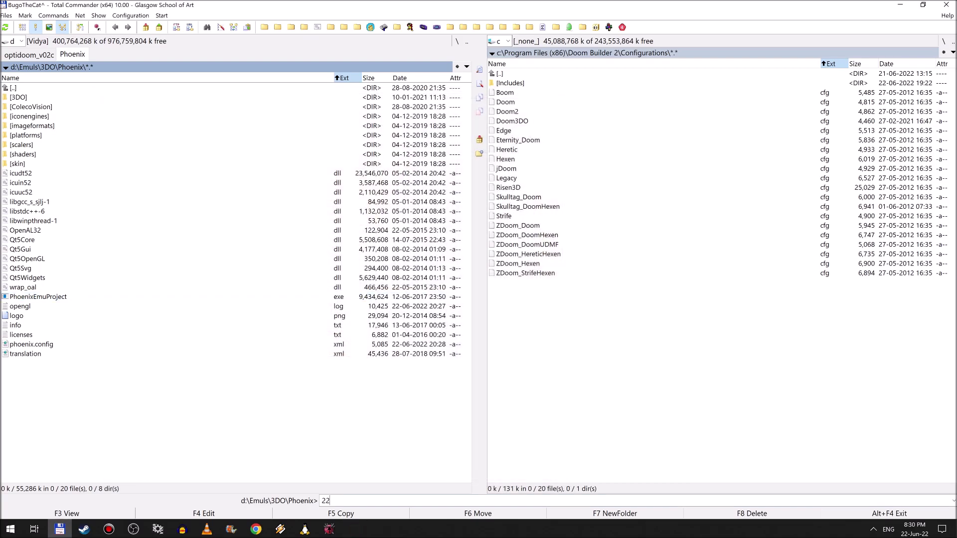
pyautogui.press('Escape')
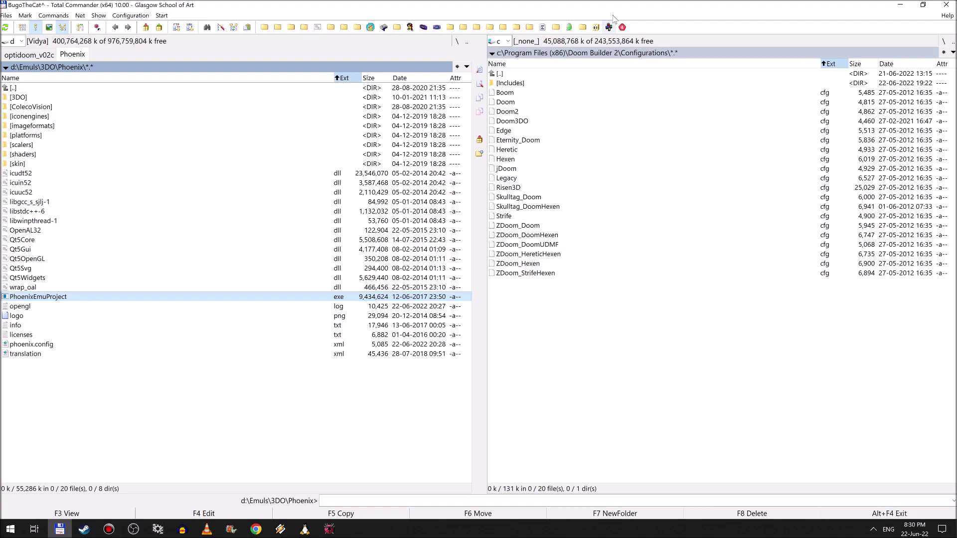
# - Relaunch the 4DO emulator and start Level 1 at the Hurt me plenty difficulty
pyautogui.click(622, 27)
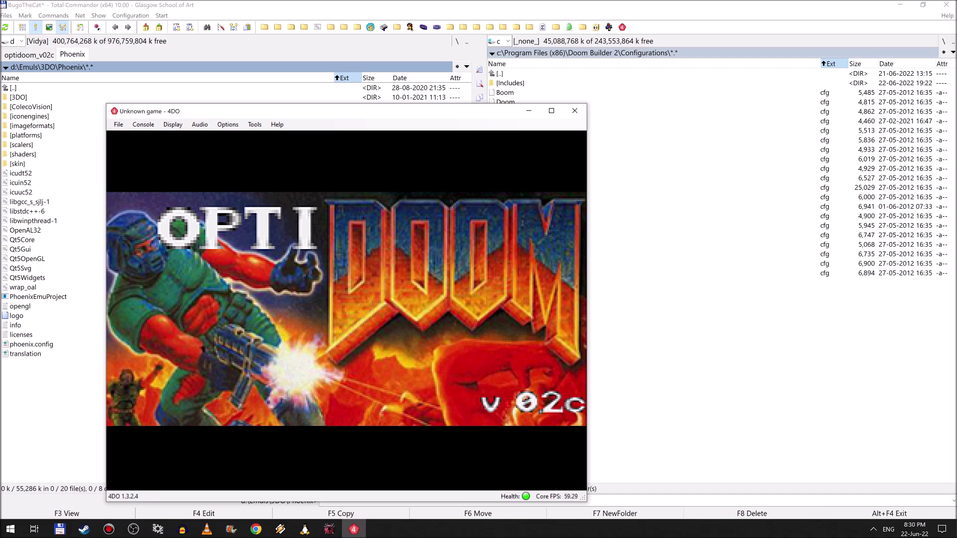
pyautogui.press('Right')
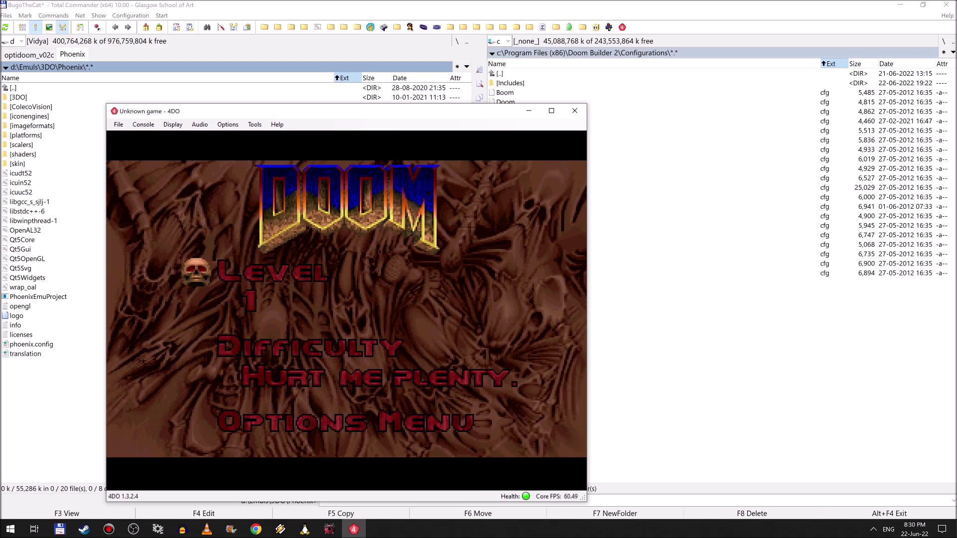
pyautogui.press('Return')
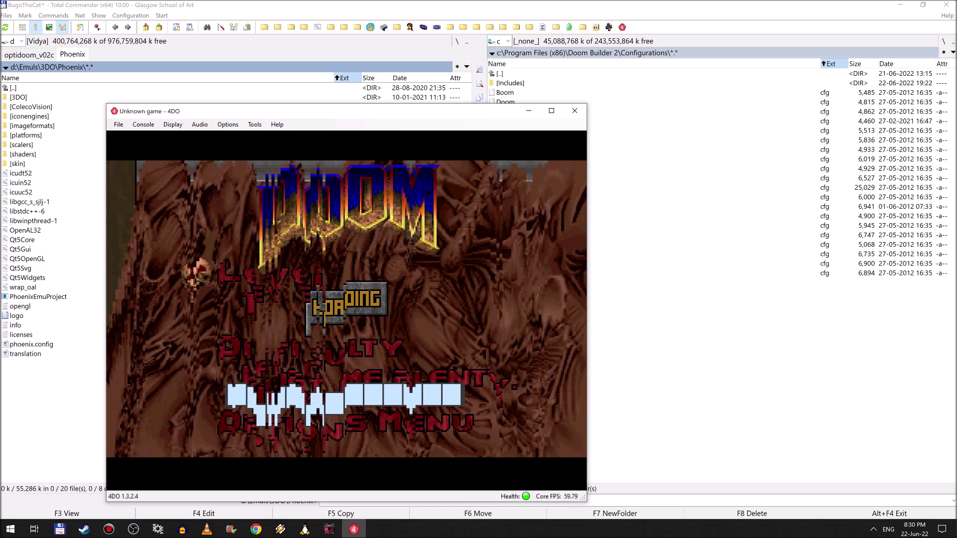
# - Walk from the player start through the corridor into the open-sky room
pyautogui.press('Right')
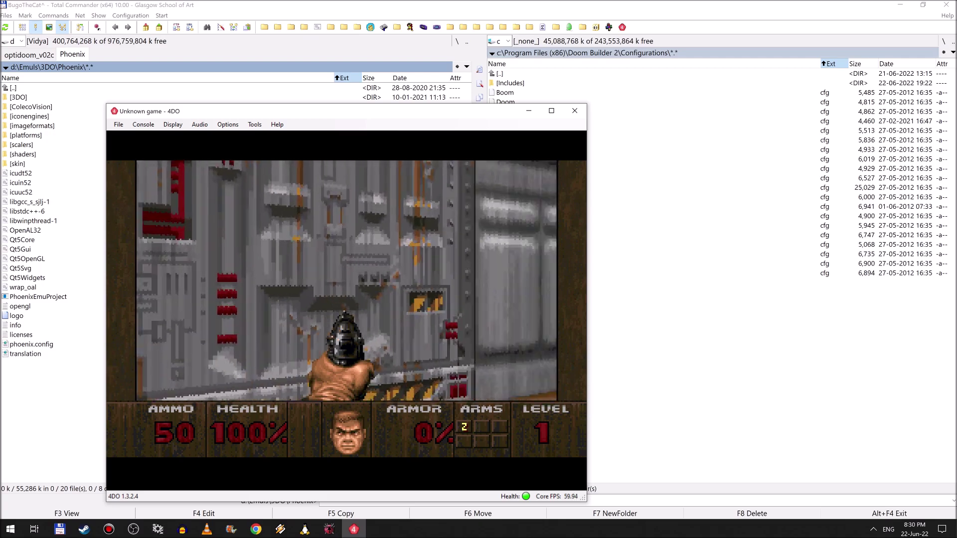
pyautogui.press('Up')
pyautogui.press('Right')
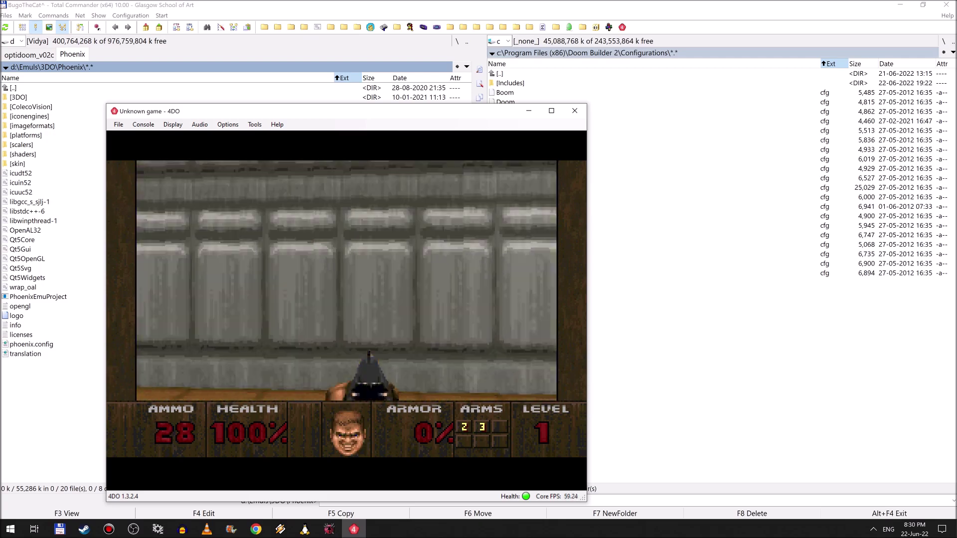
pyautogui.press('Right')
pyautogui.press('Up')
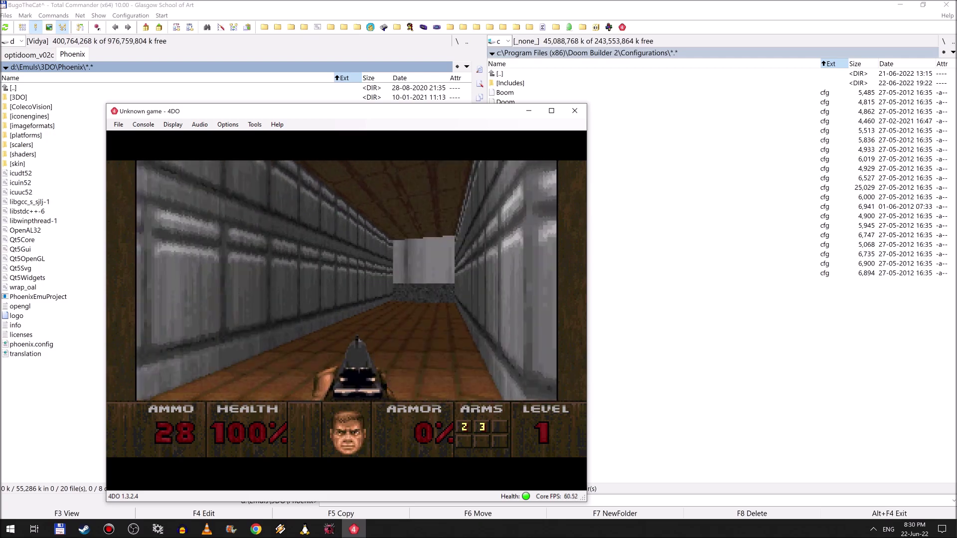
pyautogui.press('Up')
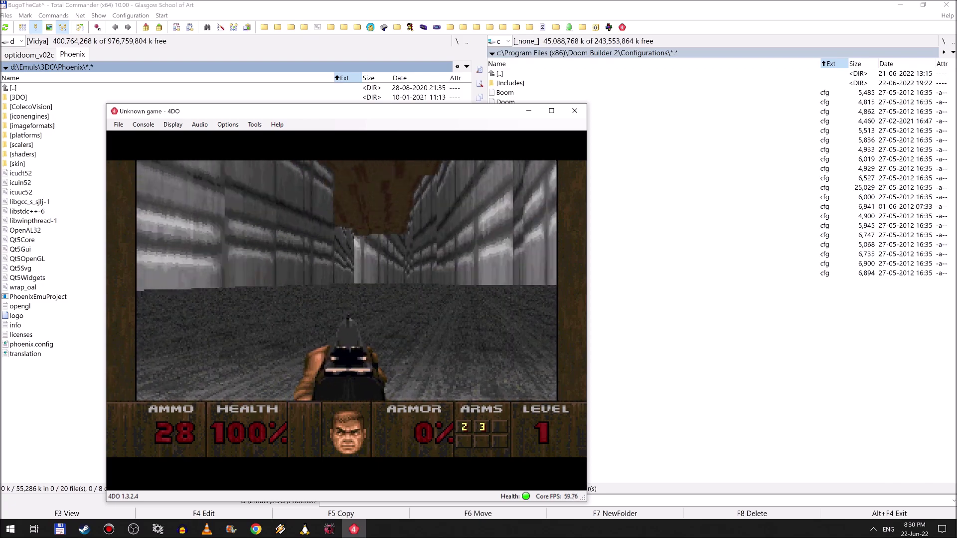
# - Turn around at the open-sky room's entrance, fire the shotgun at the walls and examine how the repeated corridor views render
pyautogui.press('Left')
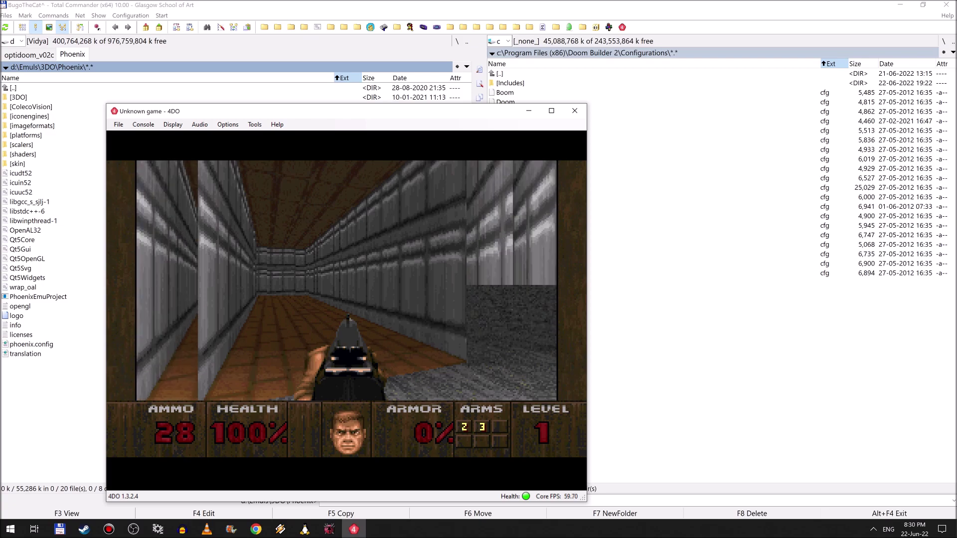
pyautogui.press('Right')
pyautogui.press('Left')
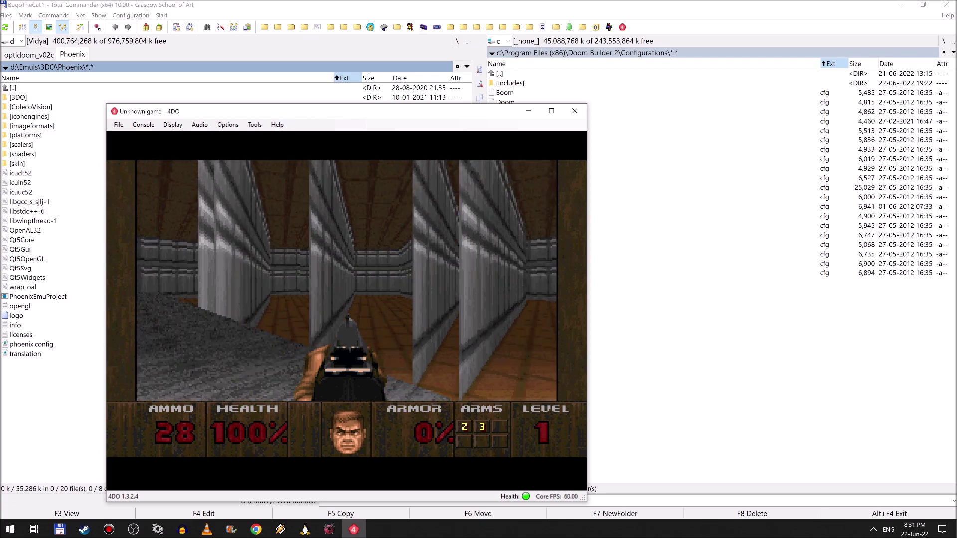
pyautogui.press('ctrl')
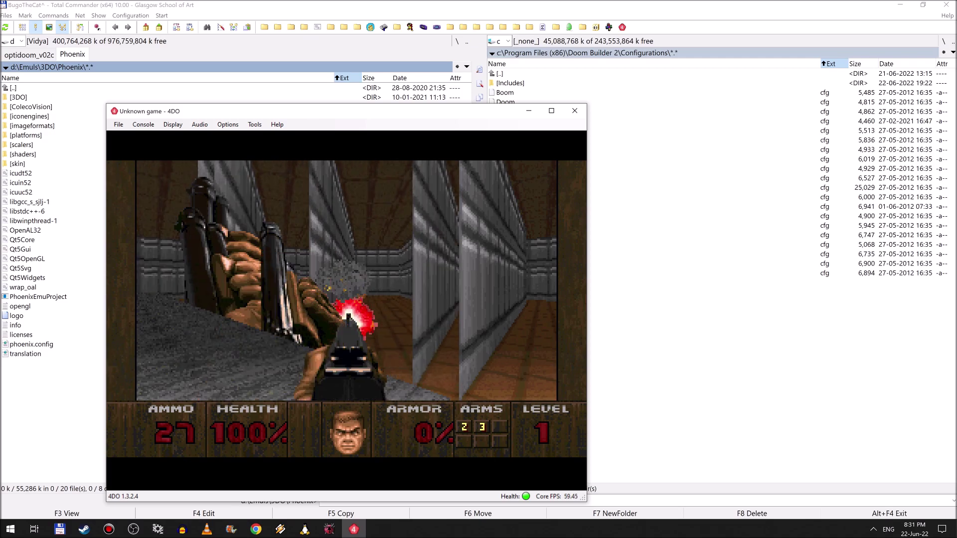
pyautogui.press('Up')
pyautogui.press('Up')
pyautogui.press('Right')
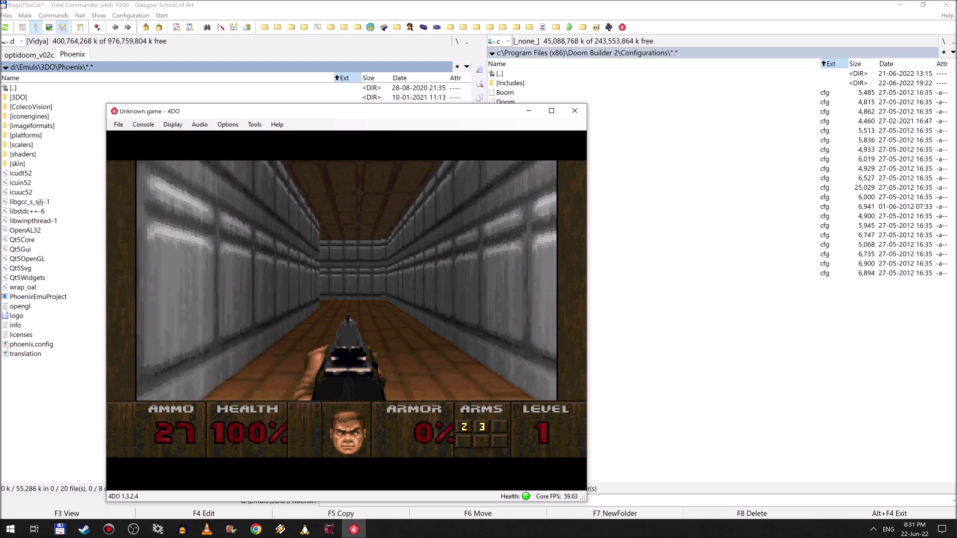
# - Set the renderer to POLY in the game's rendering options and return to the level
pyautogui.press('Return')
pyautogui.press('Up')
pyautogui.press('Up')
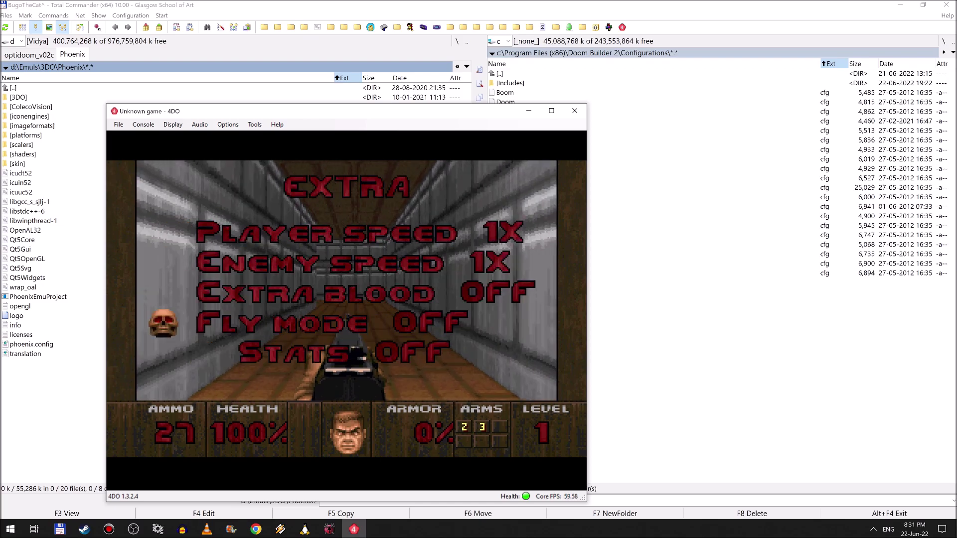
pyautogui.press('Down')
pyautogui.press('Up')
pyautogui.press('Up')
pyautogui.press('Up')
pyautogui.press('Up')
pyautogui.press('Up')
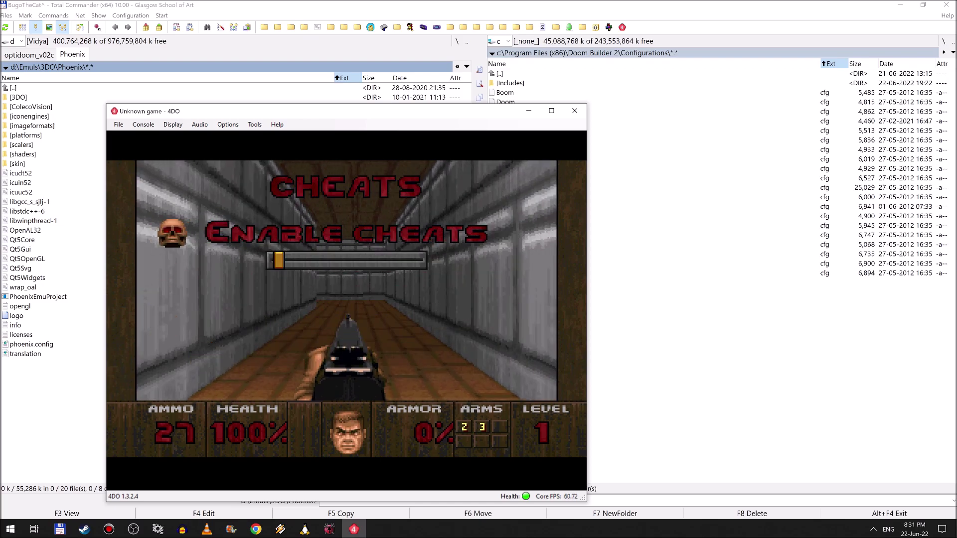
pyautogui.press('Up')
pyautogui.press('Up')
pyautogui.press('Up')
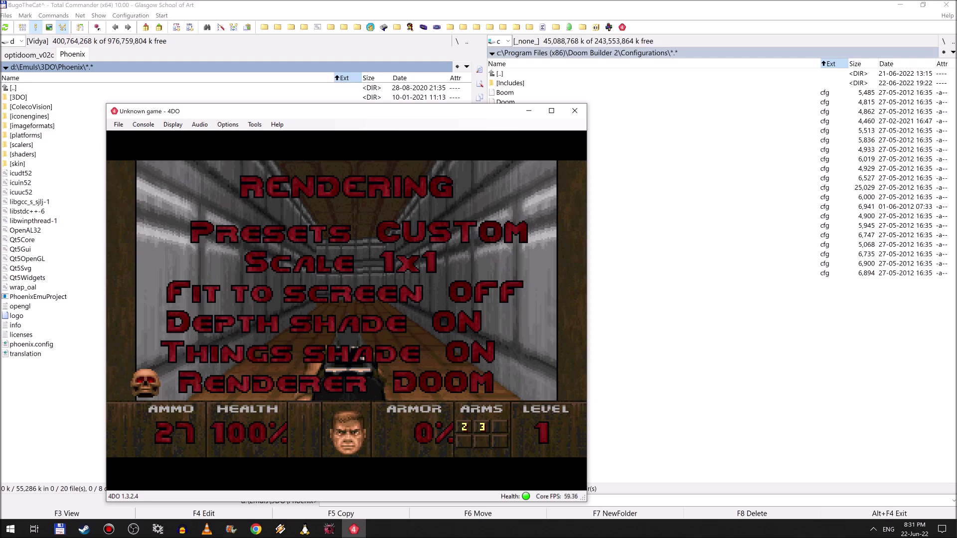
pyautogui.press('Right')
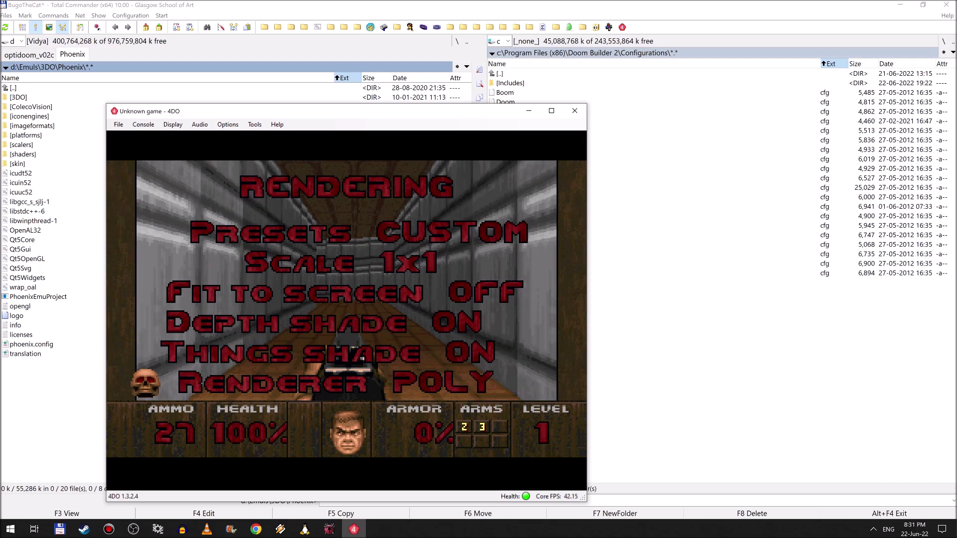
pyautogui.press('Escape')
# - Walk between the corridor and the open-sky room to examine the walls with the POLY renderer
pyautogui.press('Up')
pyautogui.press('Left')
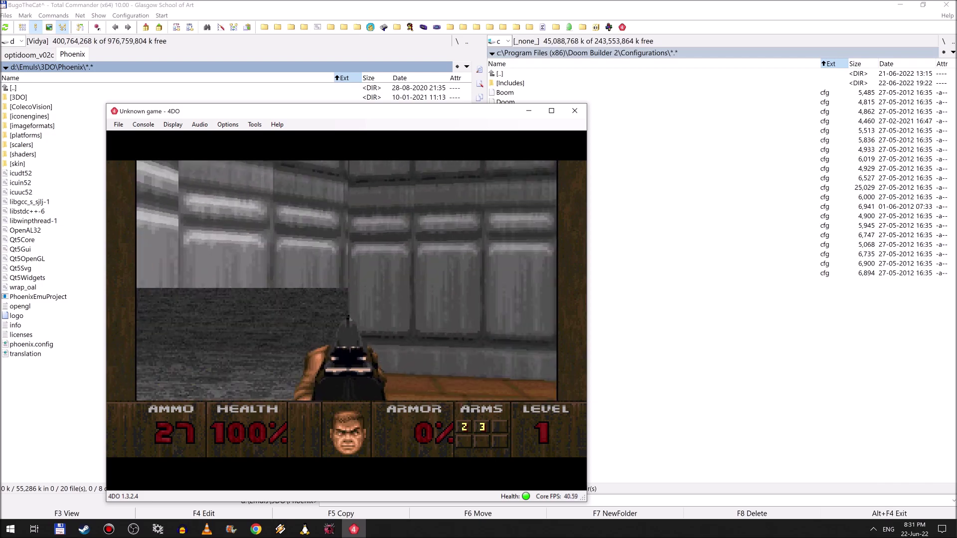
pyautogui.press('Up')
pyautogui.press('Right')
pyautogui.press('Left')
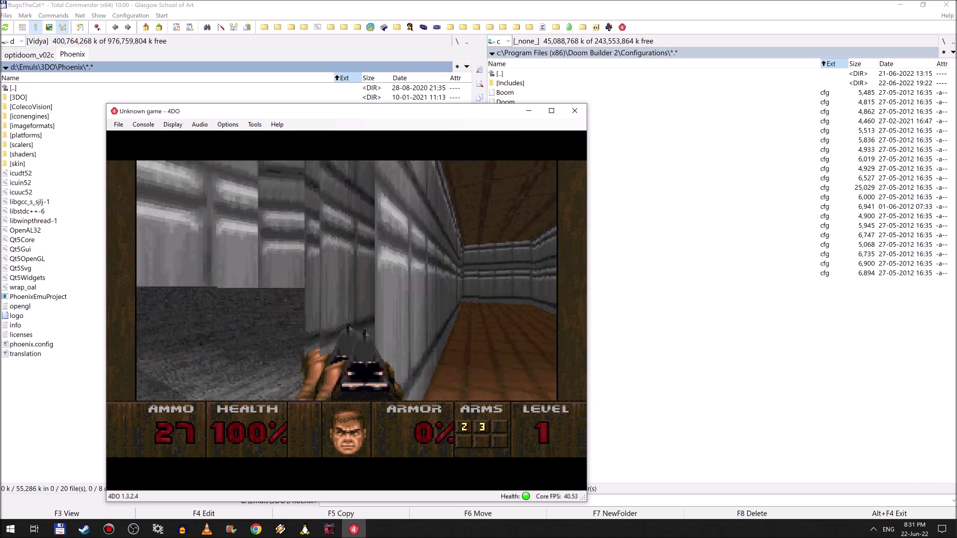
pyautogui.press('Right')
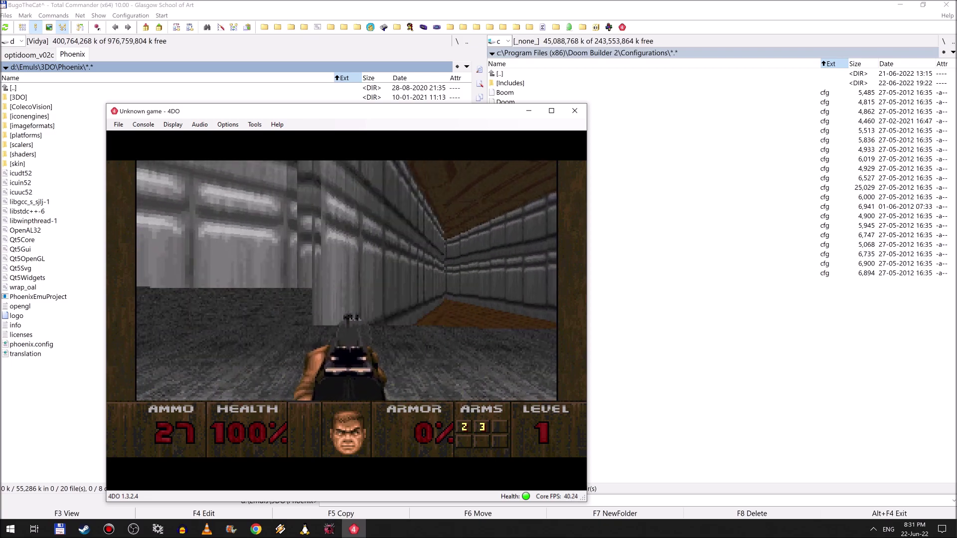
# - Switch the renderer to DOOM and back to POLY to compare the same room view
pyautogui.press('Escape')
pyautogui.press('Right')
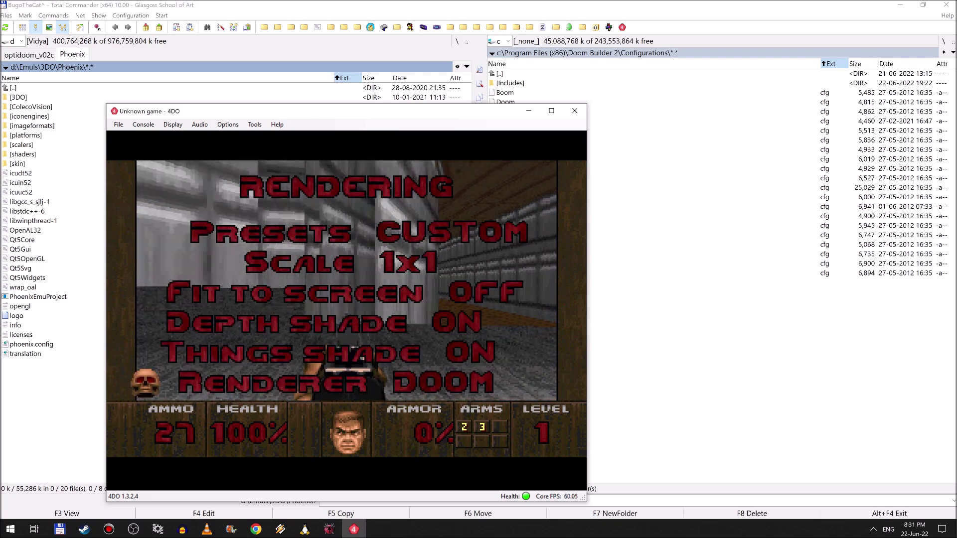
pyautogui.press('Left')
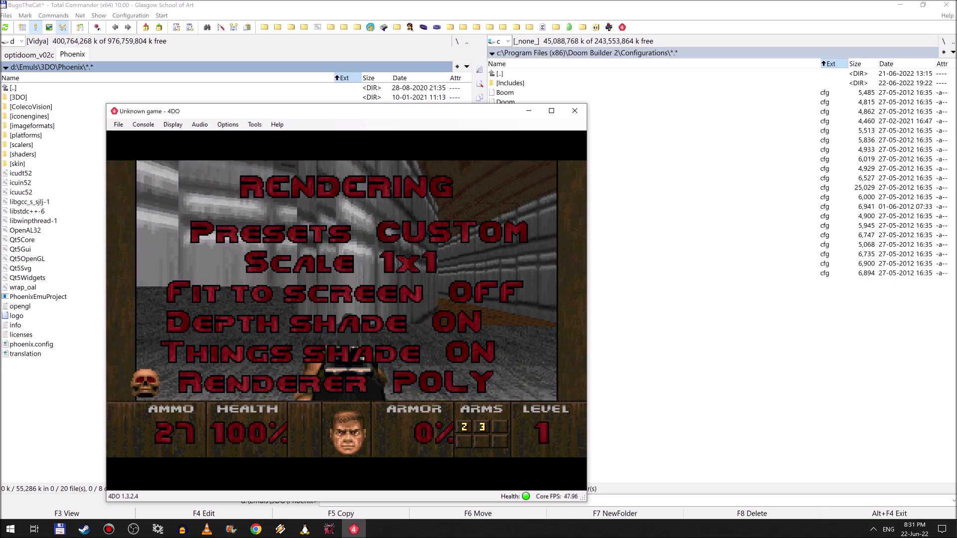
pyautogui.press('Escape')
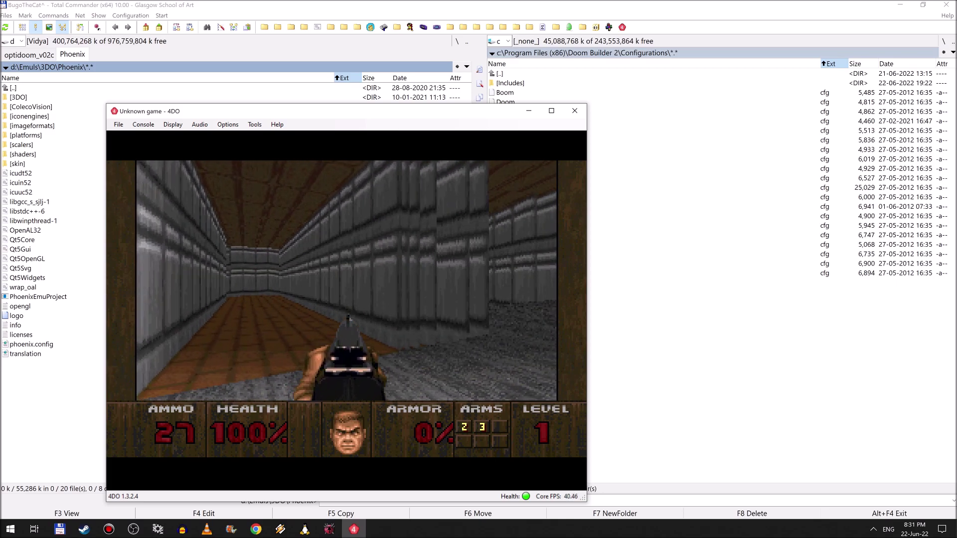
# - Move along the corridor and room walls to inspect their textures with the POLY renderer, and close 4DO
pyautogui.press('Left')
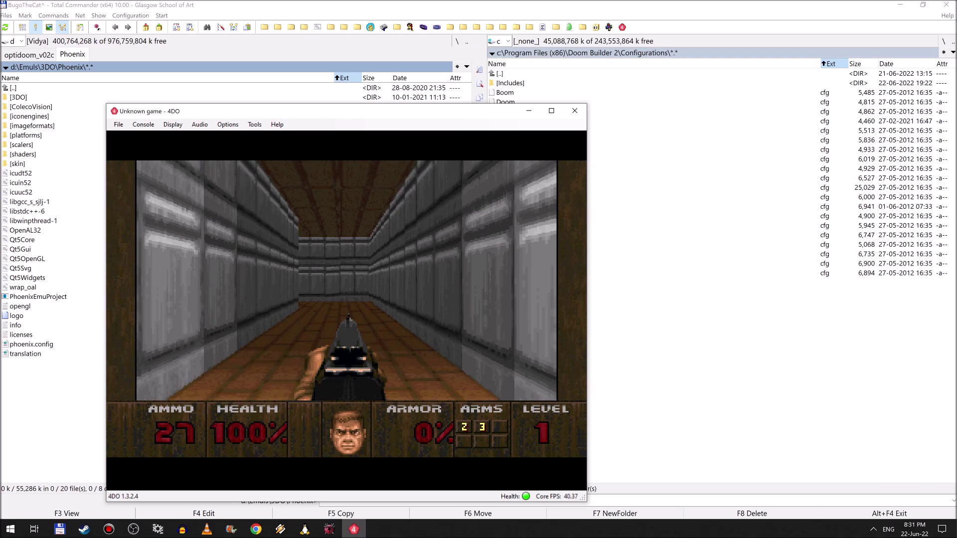
pyautogui.press('Right')
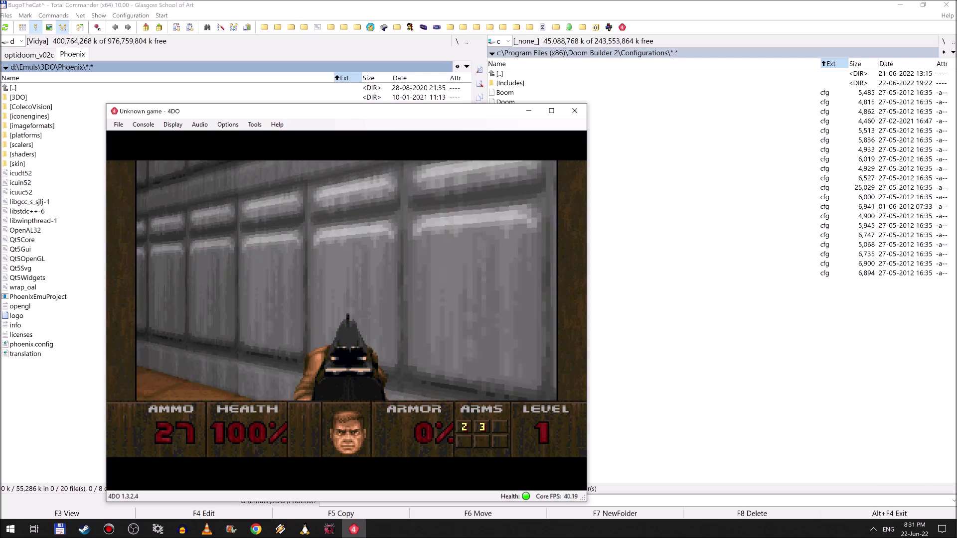
pyautogui.press('Left')
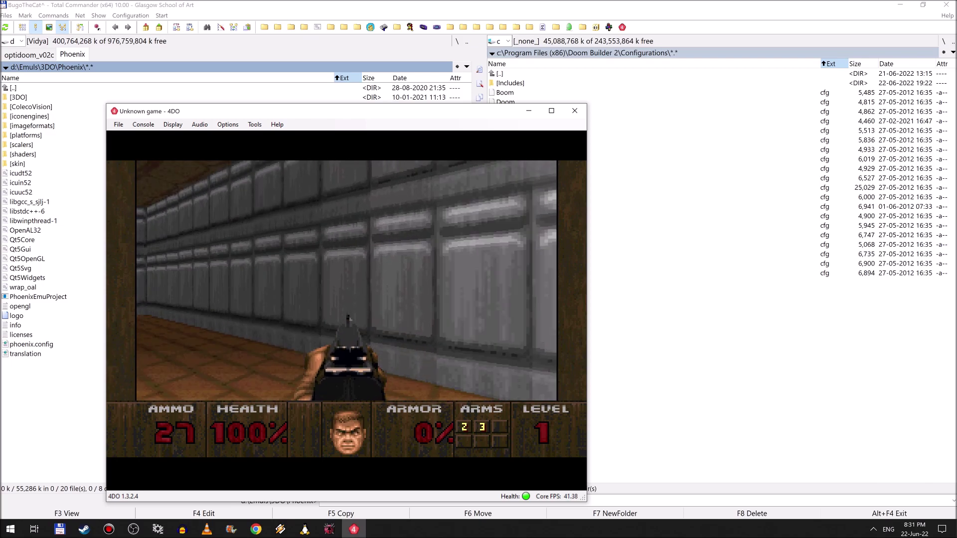
pyautogui.press('Left')
pyautogui.press('Right')
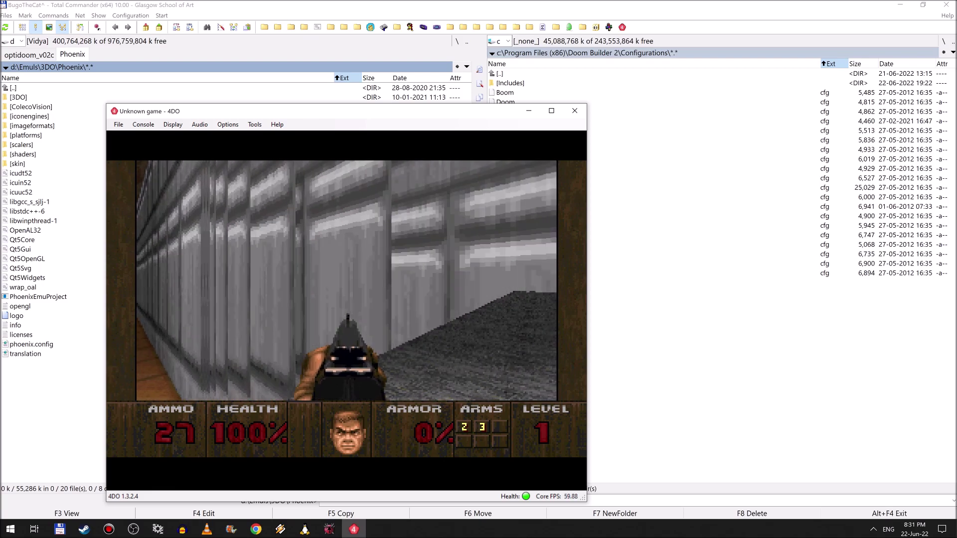
pyautogui.press('Up')
pyautogui.press('Left')
pyautogui.press('Left')
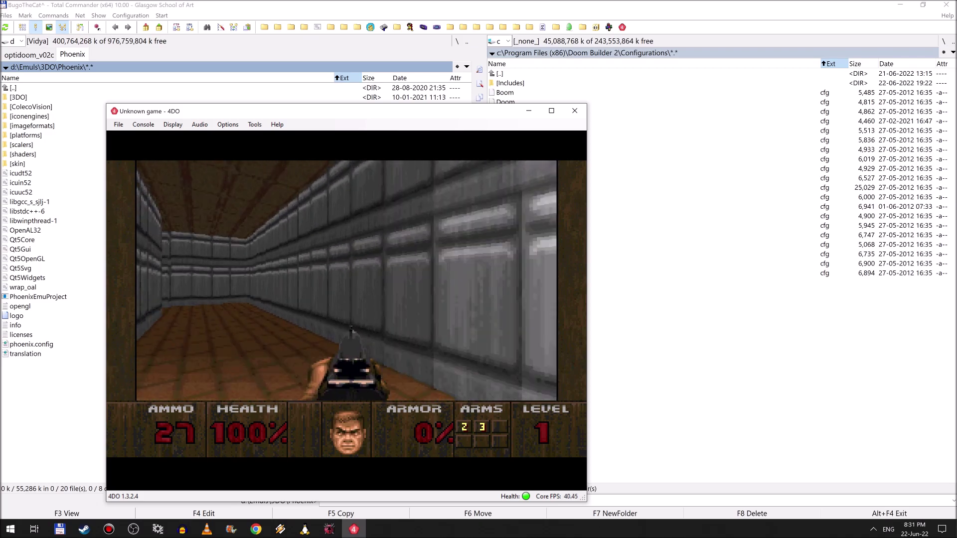
pyautogui.press('Right')
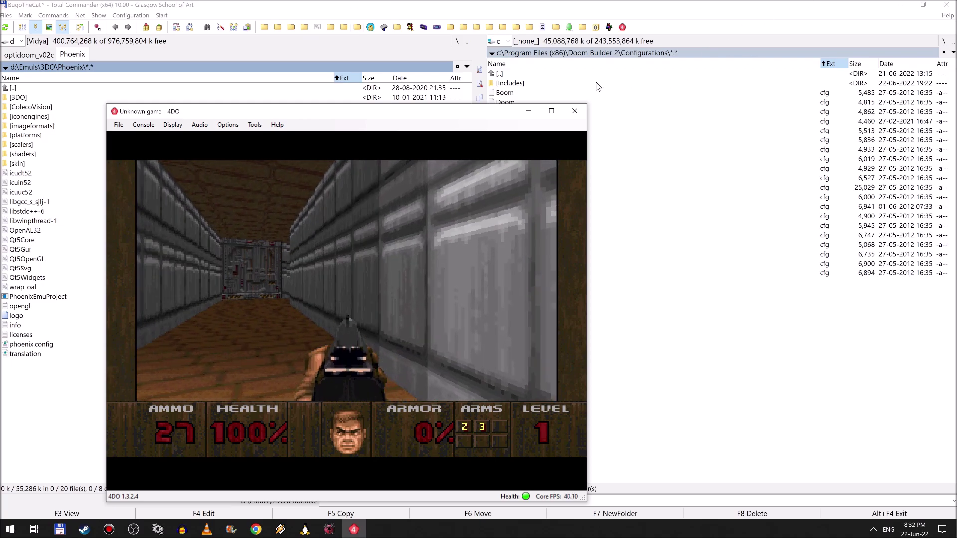
pyautogui.click(575, 111)
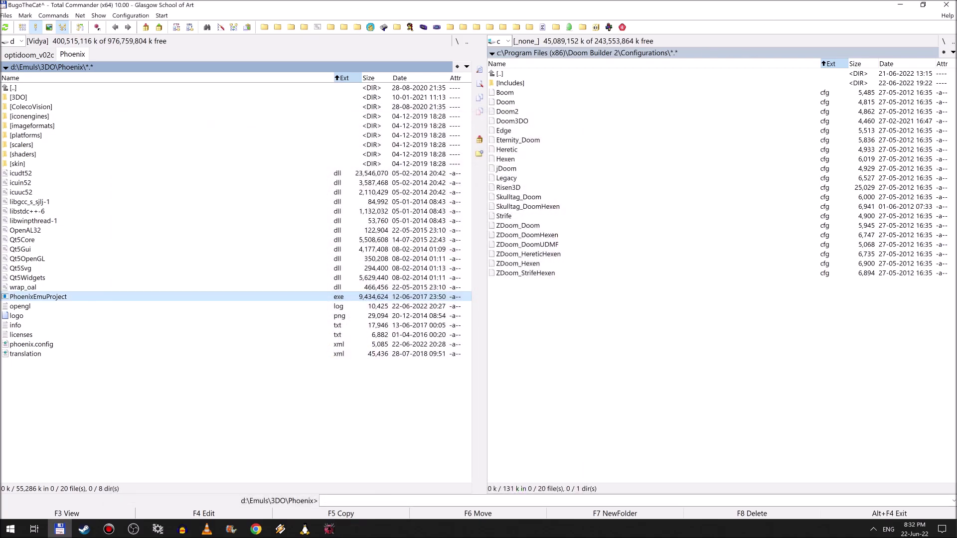
# - Switch to Doom Builder and set the large open-sky sector's ceiling height to 2048
pyautogui.click(328, 530)
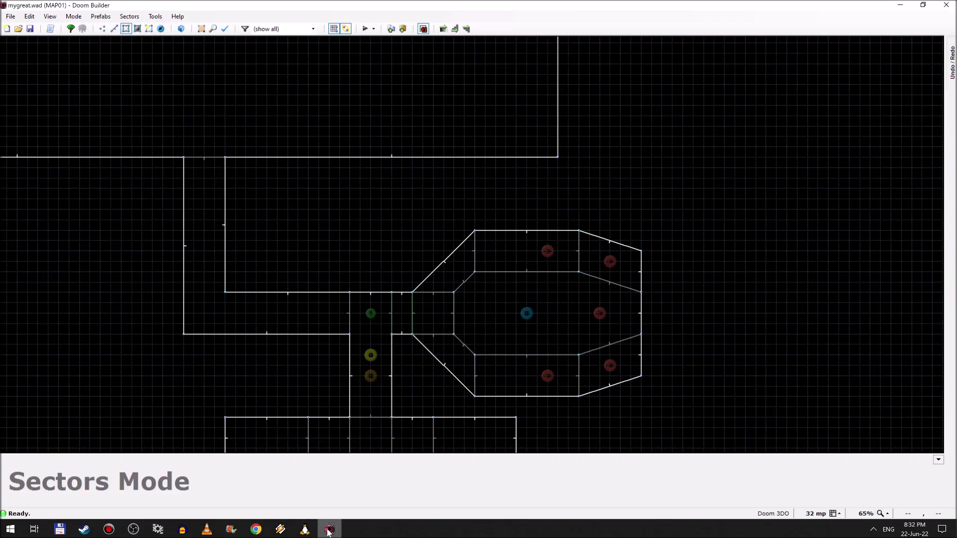
pyautogui.rightClick(256, 114)
pyautogui.doubleClick(426, 195)
pyautogui.write('2048')
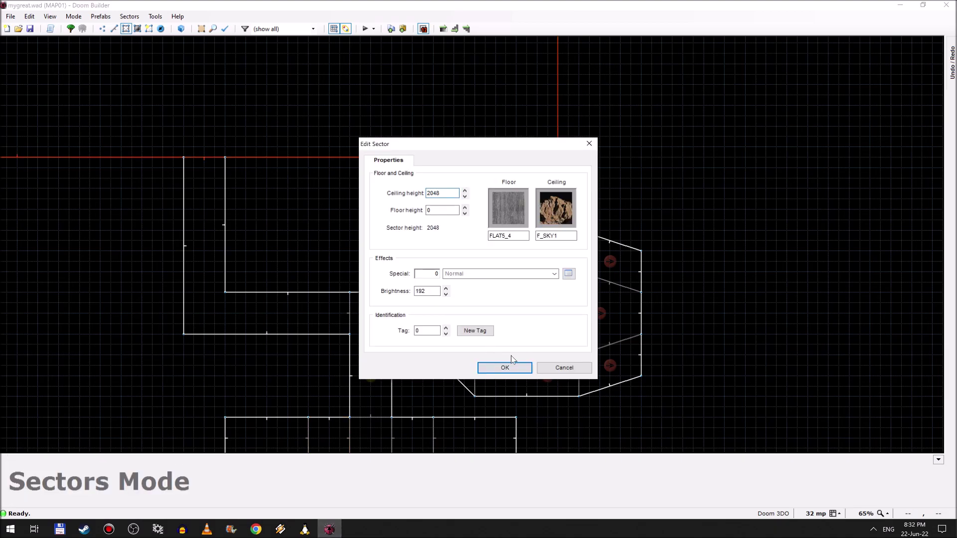
pyautogui.click(508, 365)
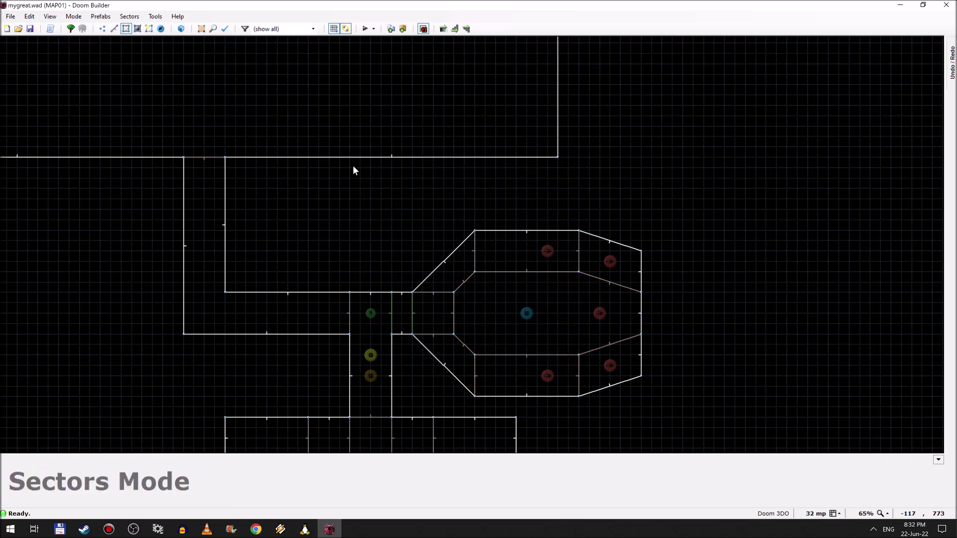
pyautogui.moveTo(72, 527)
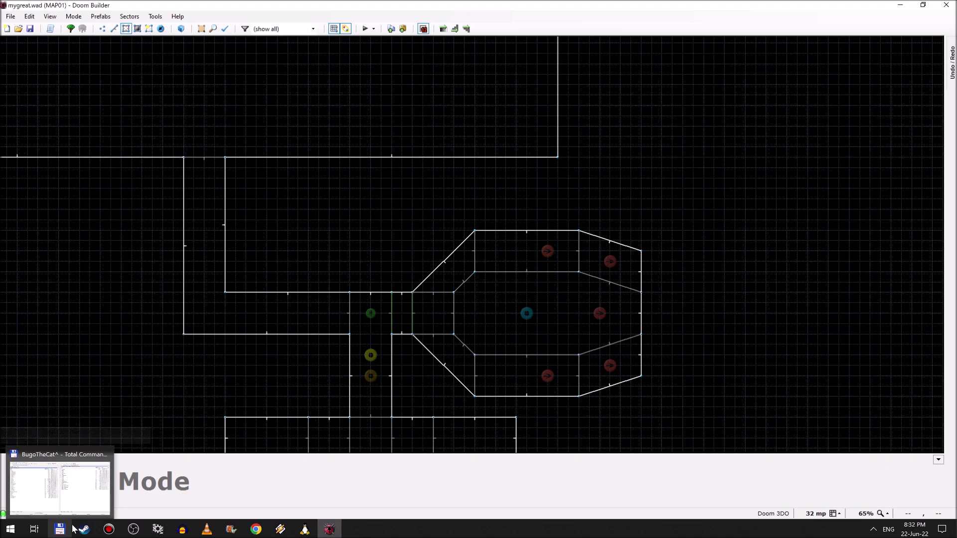
# - Save the map, and launch 4DO from Total Commander to start level 1 on Hurt me plenty
pyautogui.click(30, 29)
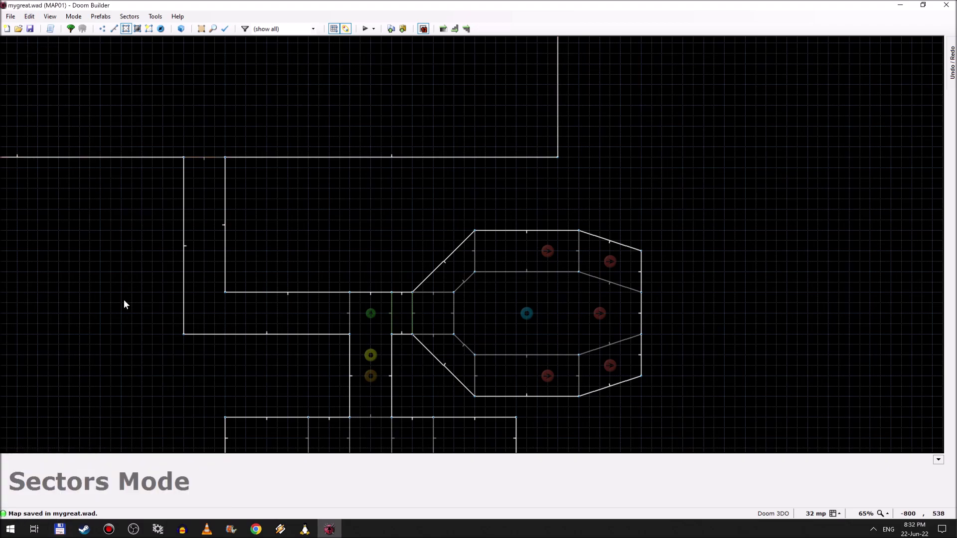
pyautogui.click(59, 529)
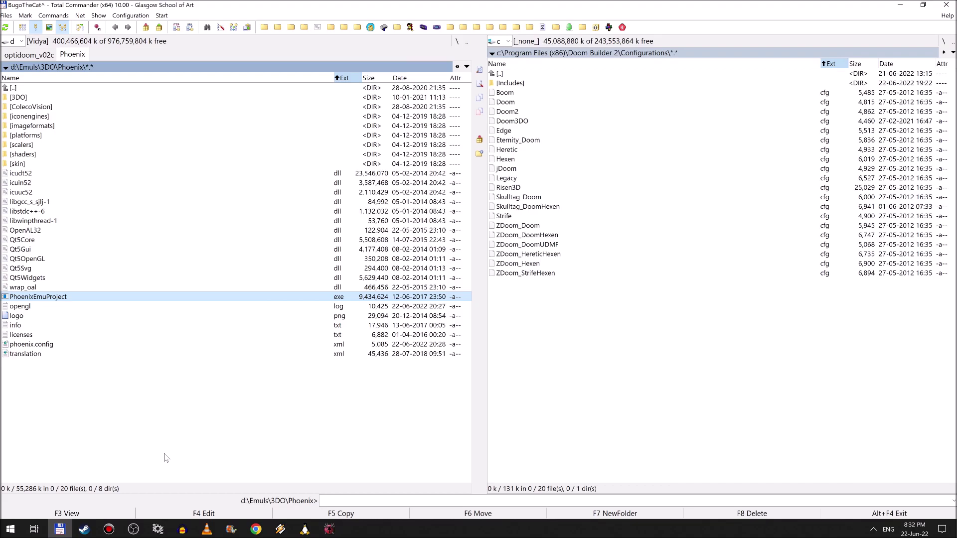
pyautogui.click(623, 27)
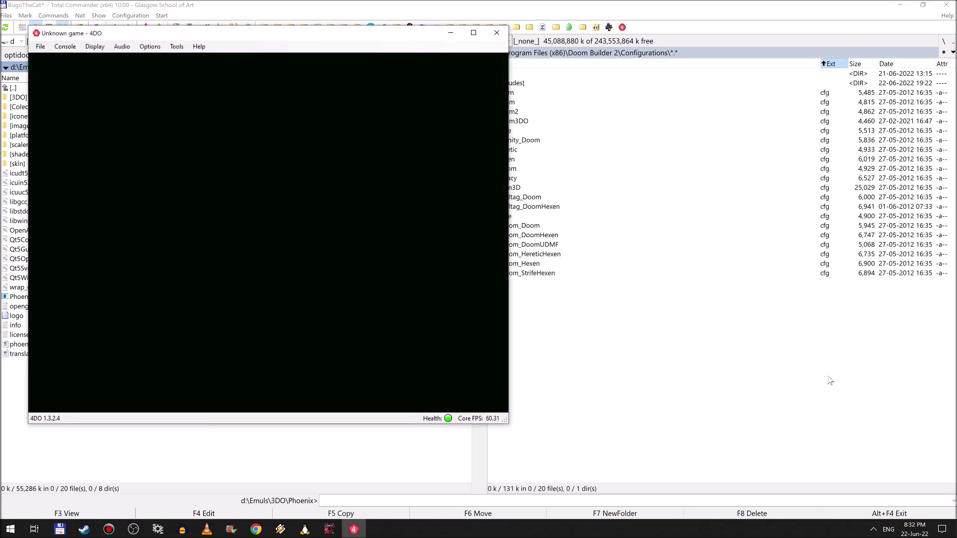
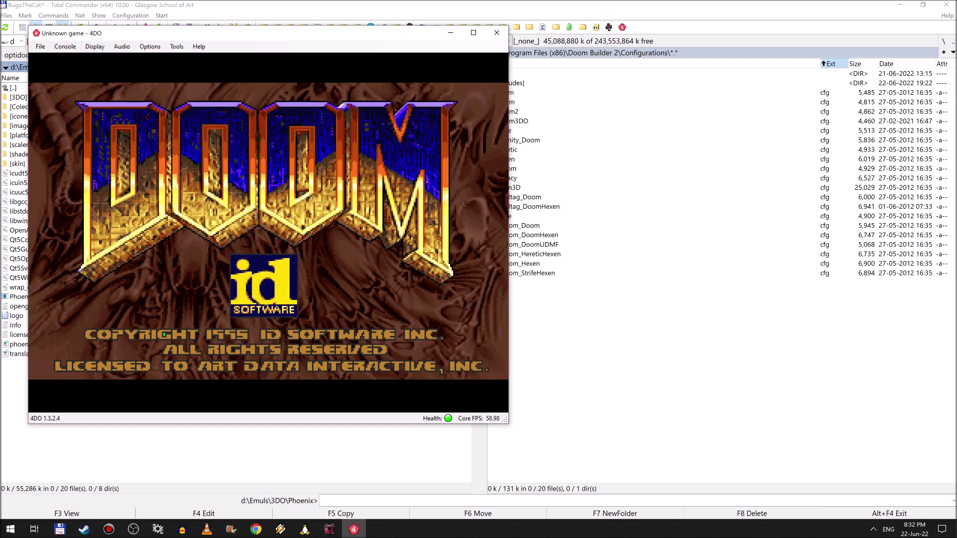
pyautogui.press('Return')
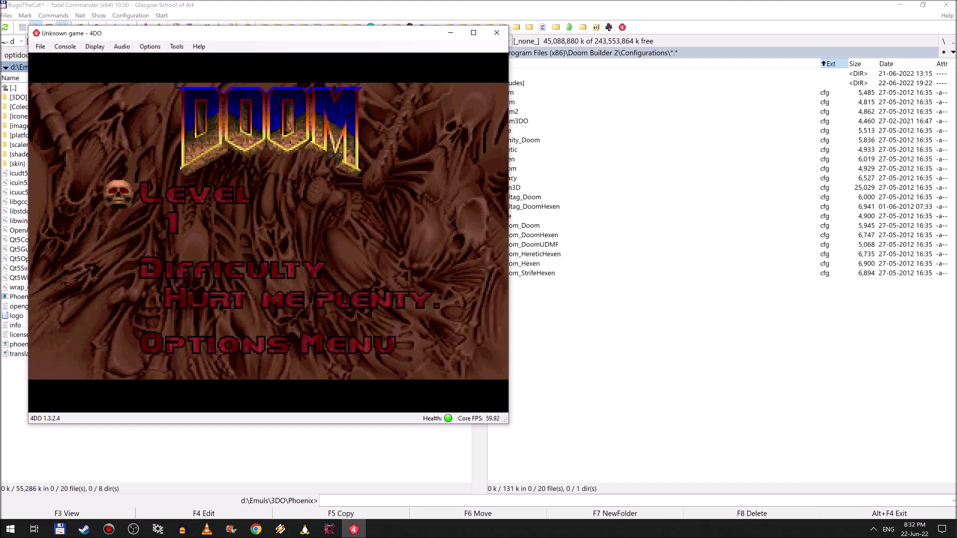
pyautogui.press('Return')
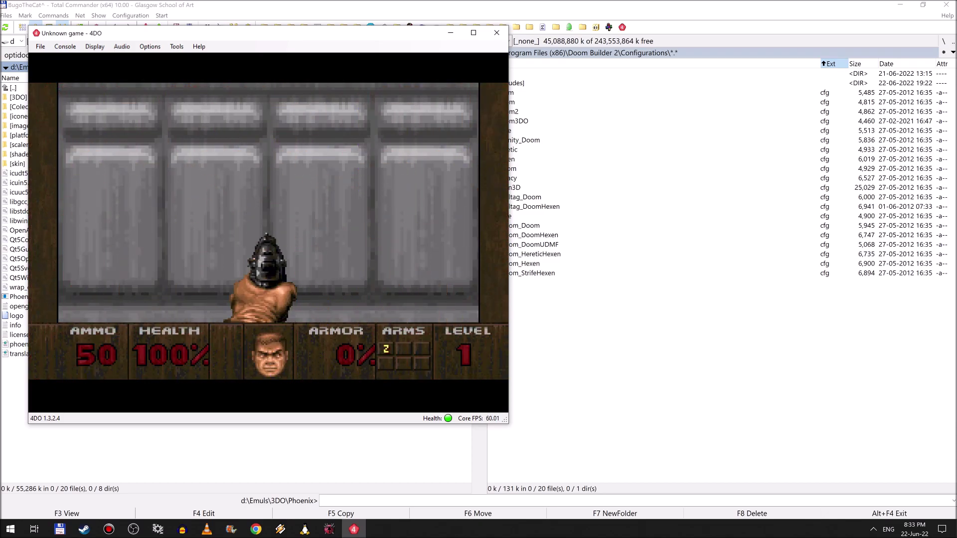
# - Walk along the corridor and into the open-sky room to examine its walls and ceiling
pyautogui.press('Left')
pyautogui.press('Up')
pyautogui.press('Left')
pyautogui.press('Right')
pyautogui.press('Up')
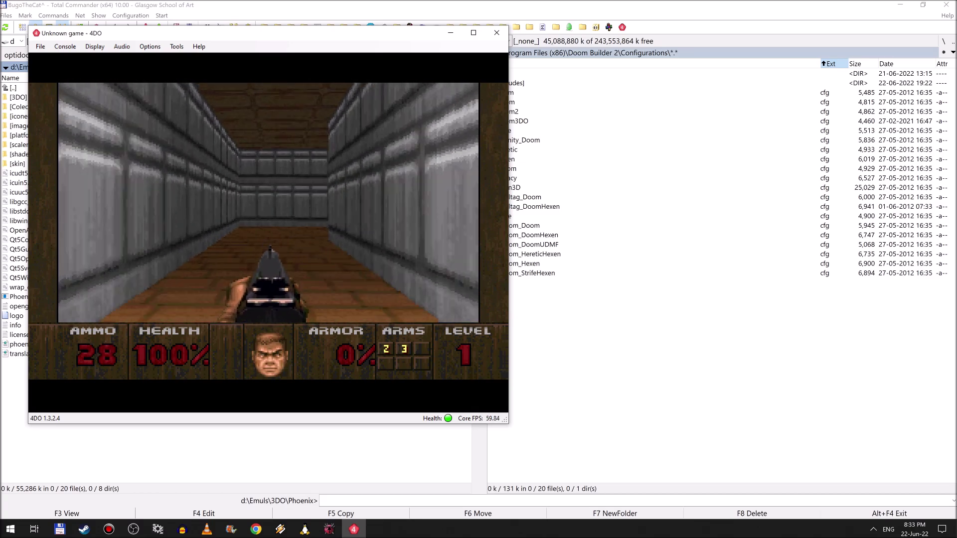
pyautogui.press('Up')
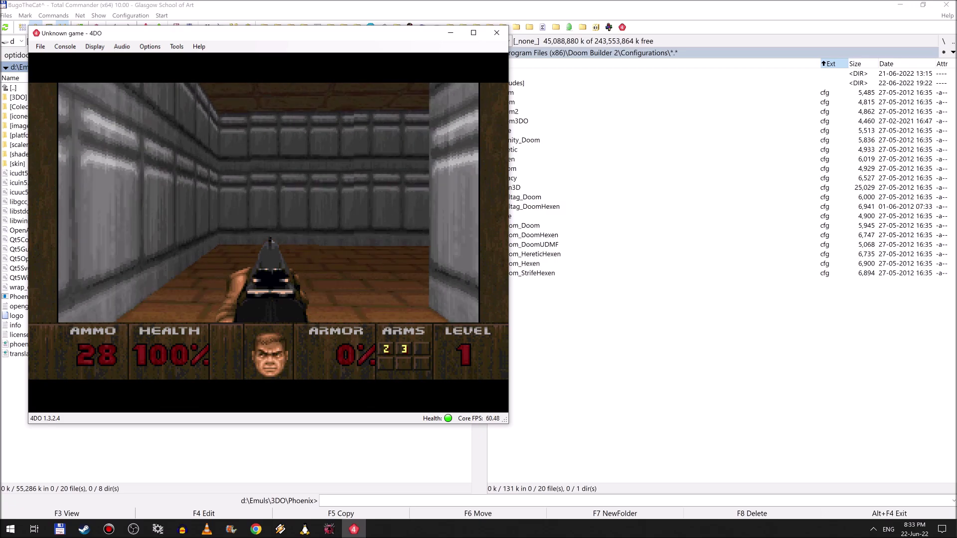
pyautogui.press('Left')
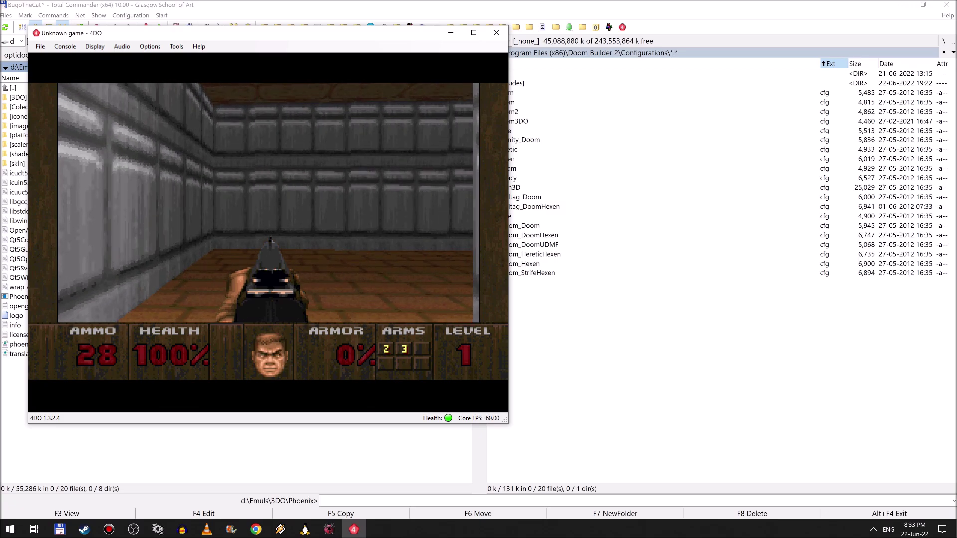
pyautogui.press('Right')
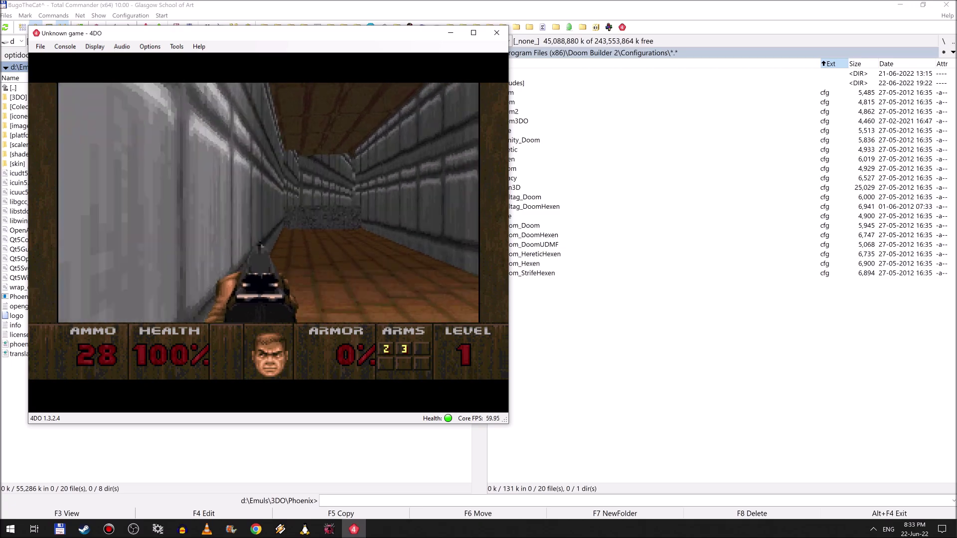
pyautogui.press('Up')
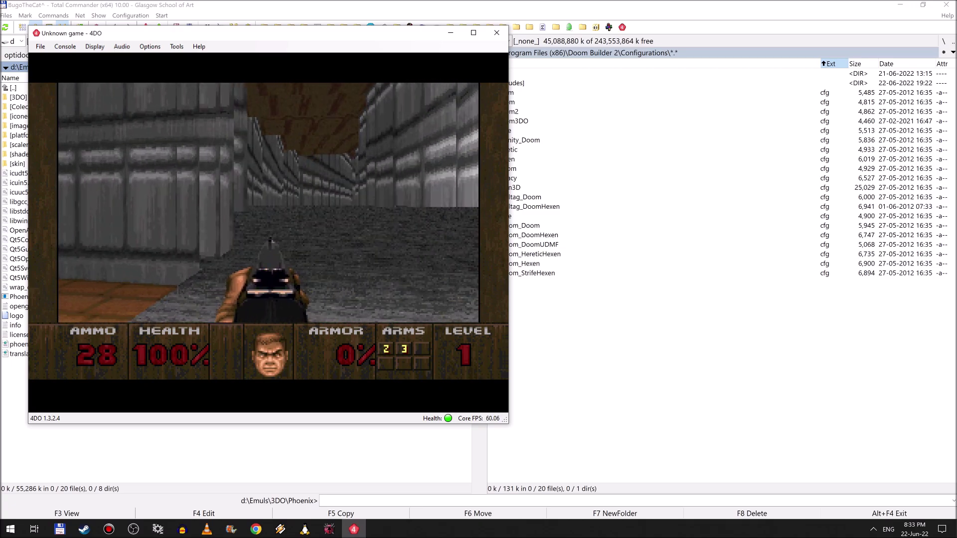
# - Set the game's renderer to POLY to inspect the corridor again, and close 4DO
pyautogui.press('Return')
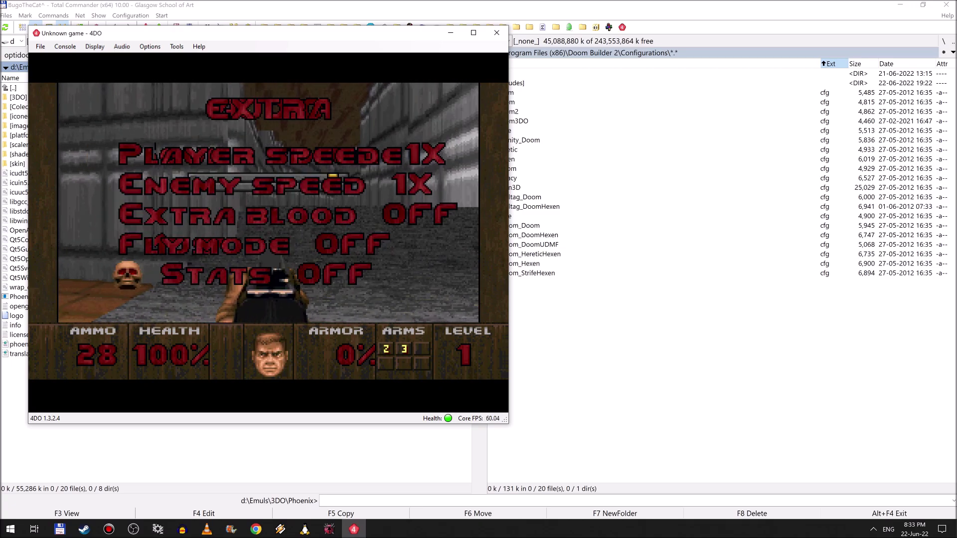
pyautogui.press('Right')
pyautogui.press('Right')
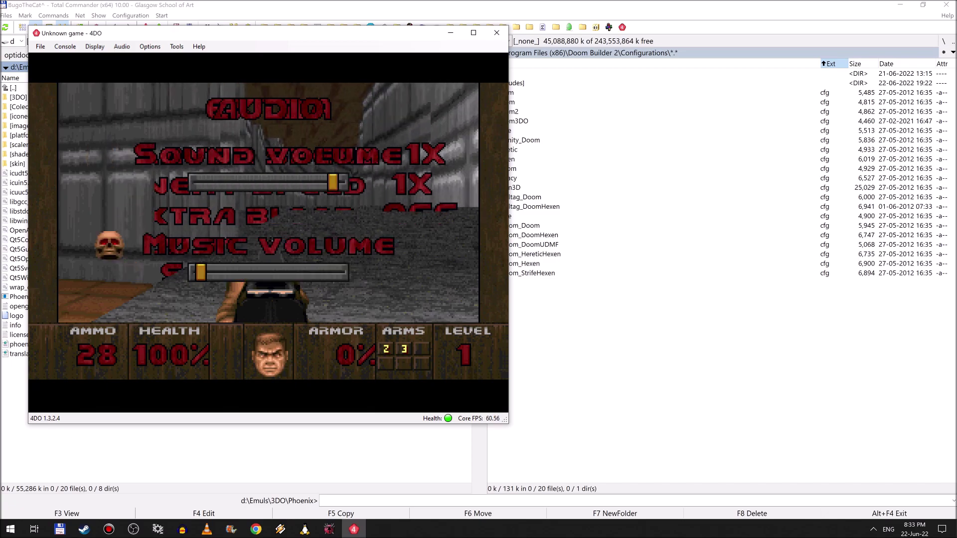
pyautogui.press('Left')
pyautogui.press('Left')
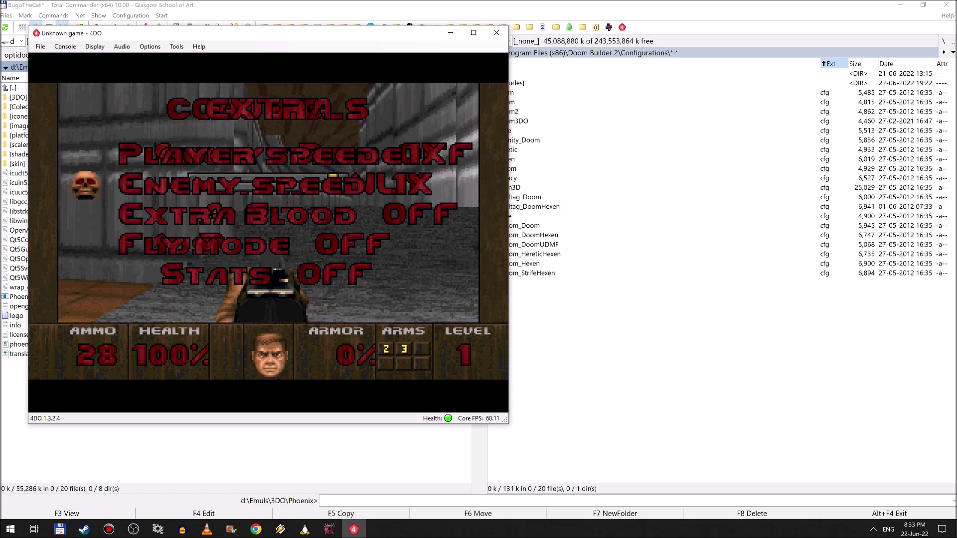
pyautogui.press('Left')
pyautogui.press('Left')
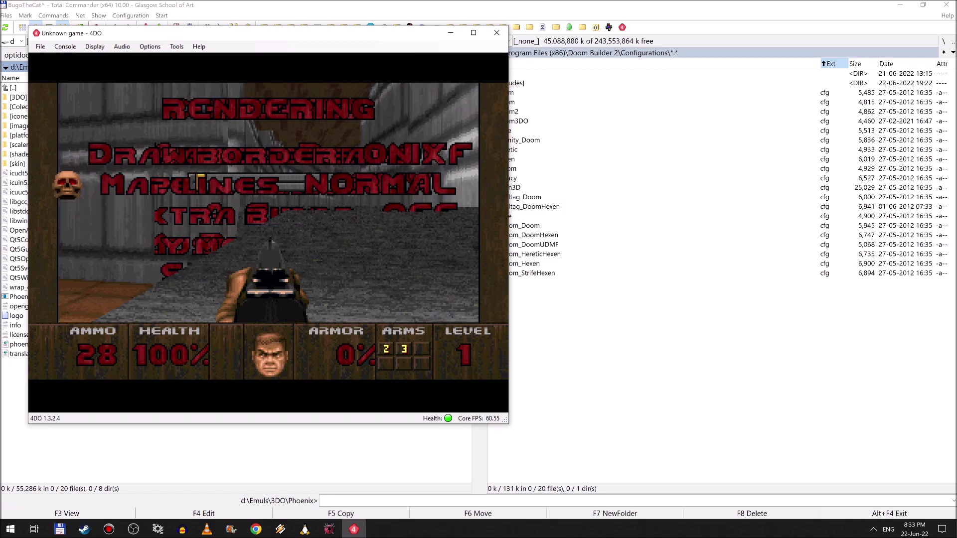
pyautogui.press('Right')
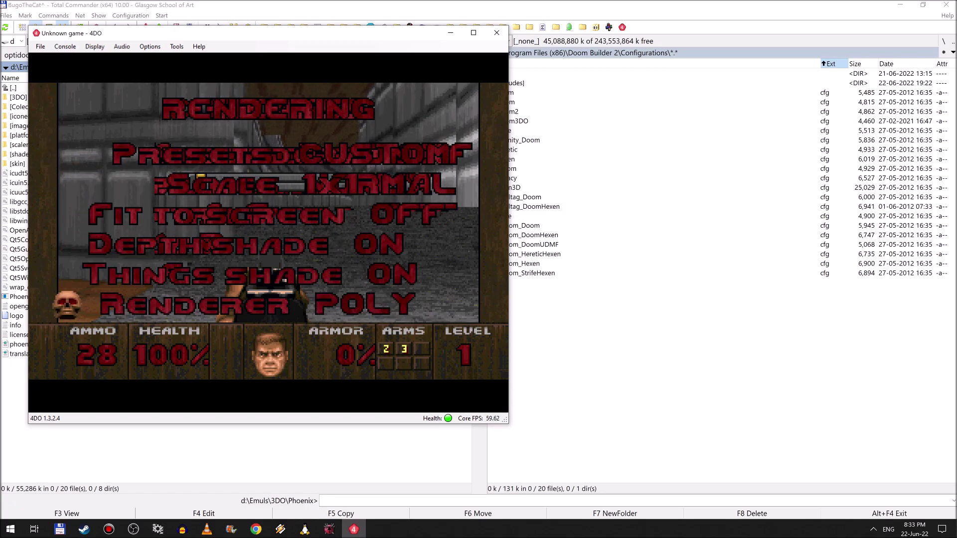
pyautogui.press('Escape')
pyautogui.press('Up')
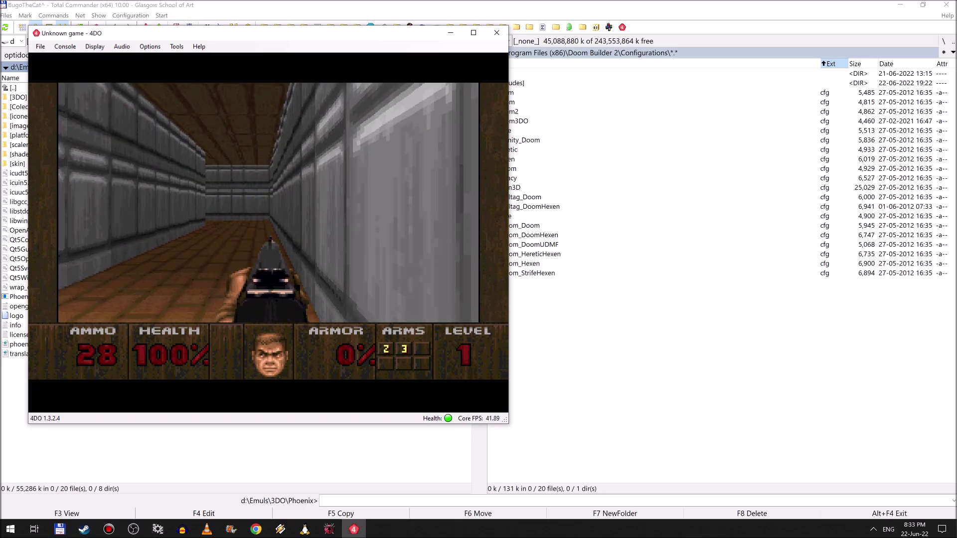
pyautogui.click(354, 529)
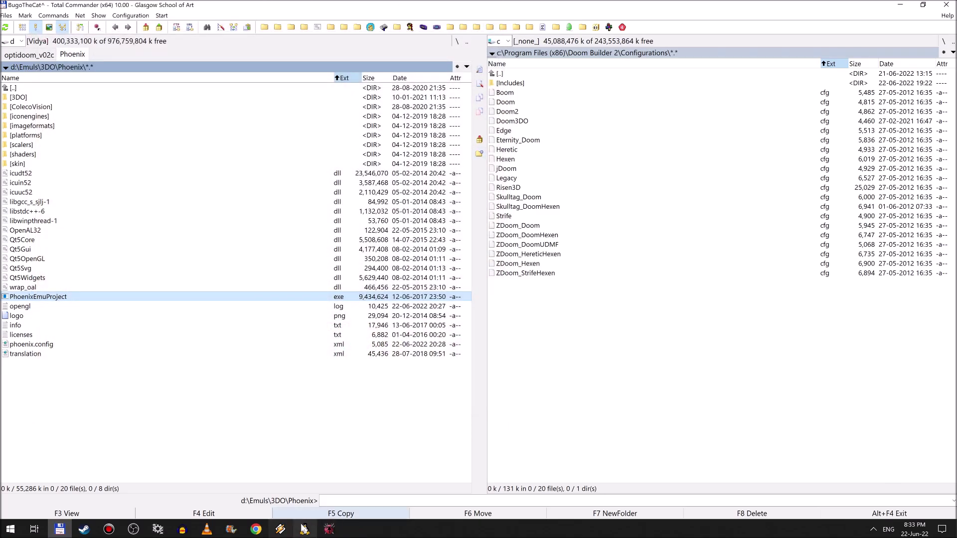
# - Switch to Doom Builder and, in the 3D view, copy the SUPPORT3 texture above the corridor opening onto the open-sky room's walls
pyautogui.click(328, 529)
pyautogui.press('q')
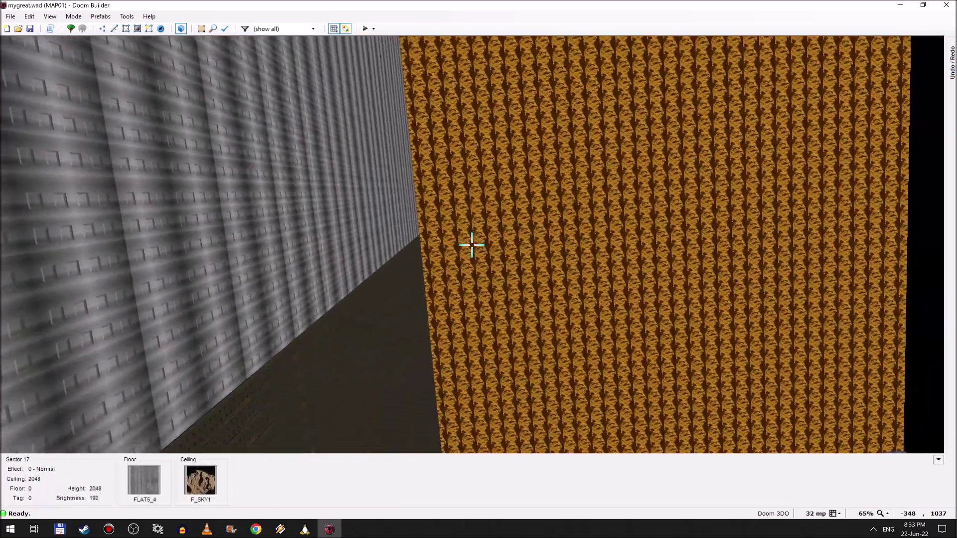
pyautogui.scroll(1, 471, 245)
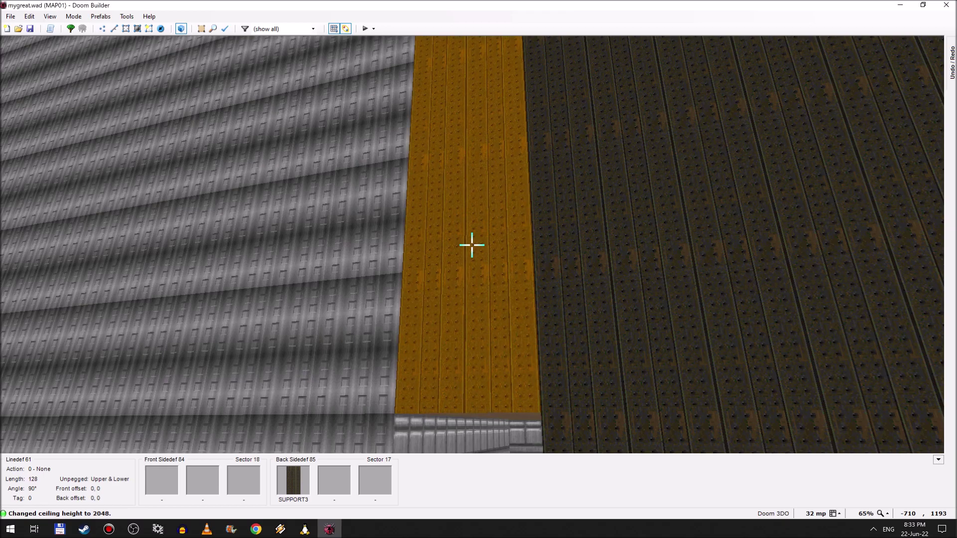
pyautogui.hotkey('ctrl', 'c')
pyautogui.hotkey('ctrl', 'v')
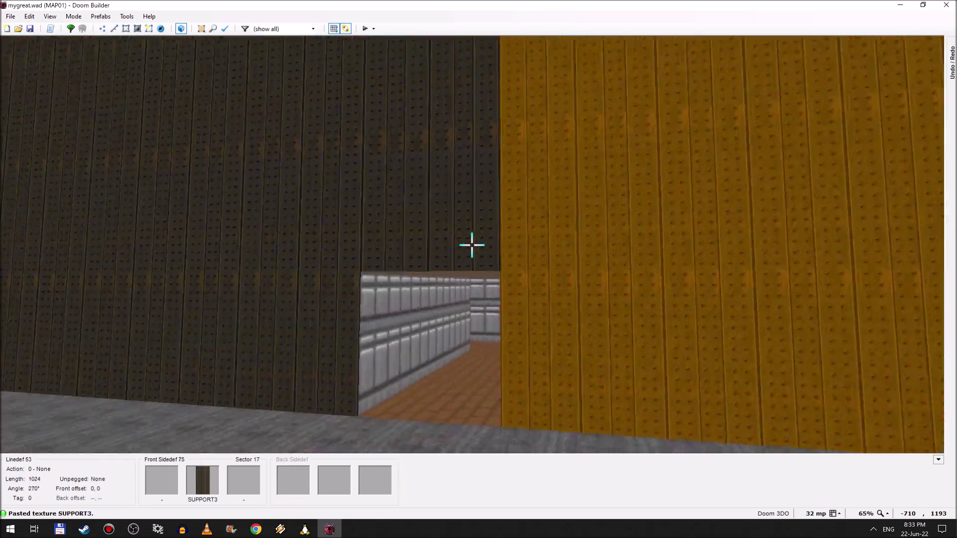
# - Lower the open-sky room's ceiling height to 1640 and save the map
pyautogui.scroll(-18, 472, 244)
pyautogui.scroll(-20, 471, 244)
pyautogui.scroll(-14, 471, 245)
pyautogui.scroll(3, 471, 244)
pyautogui.press('w')
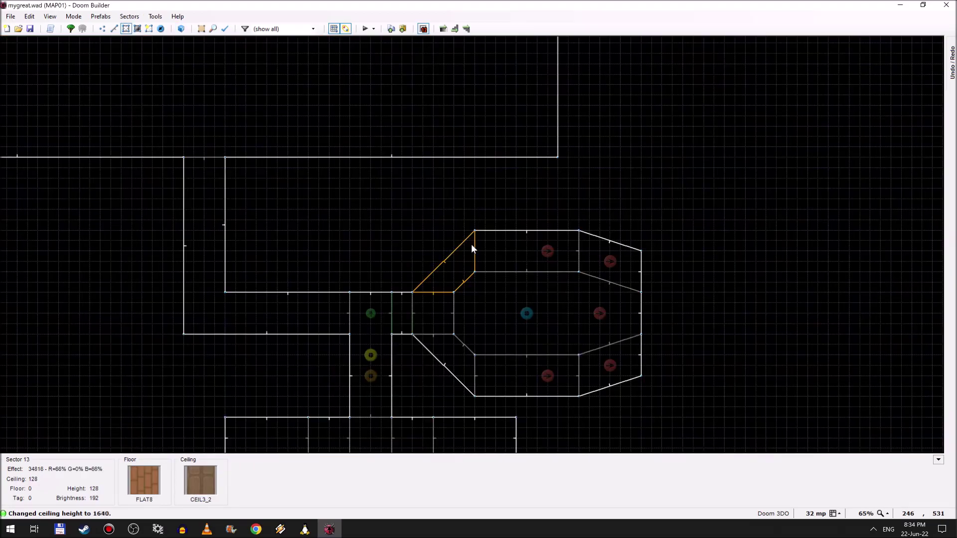
pyautogui.click(30, 28)
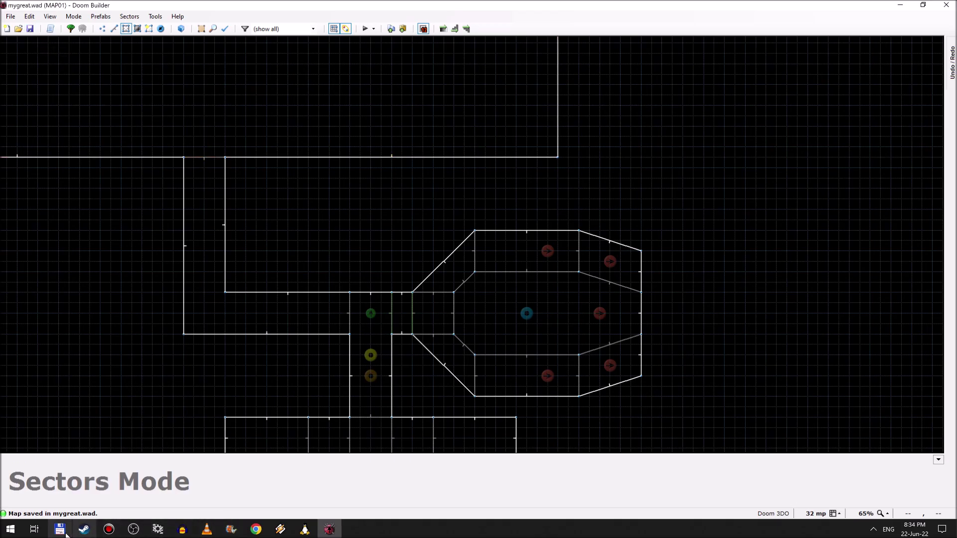
# - Switch to Total Commander and rebuild the optidoom ISO with makeOptidoomFromCD.bat in the optidoom_v02c folder
pyautogui.click(66, 533)
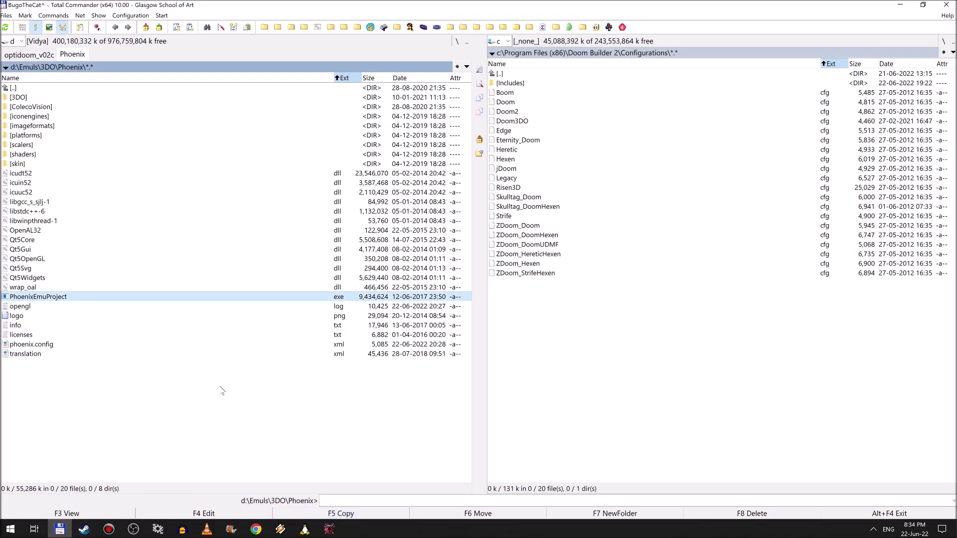
pyautogui.click(28, 55)
pyautogui.press('Return')
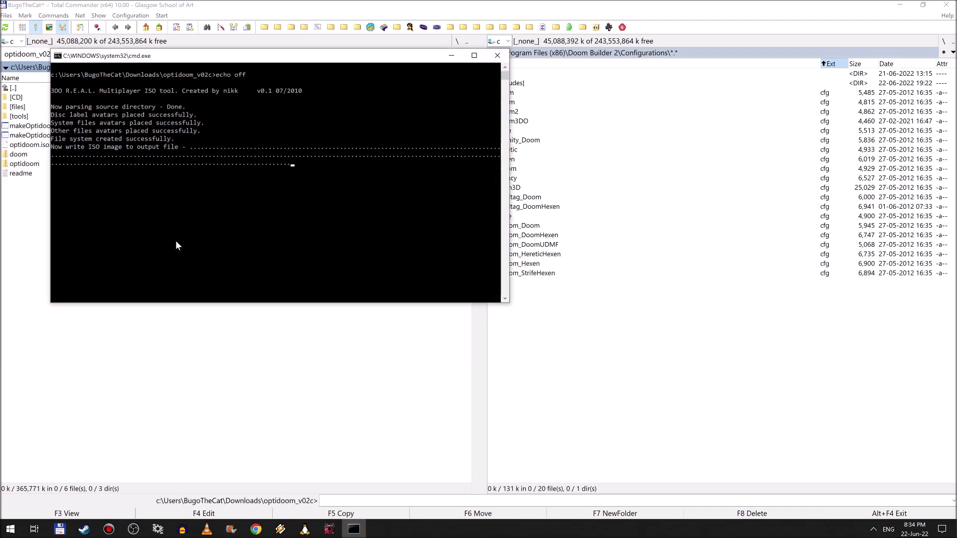
pyautogui.press('Return')
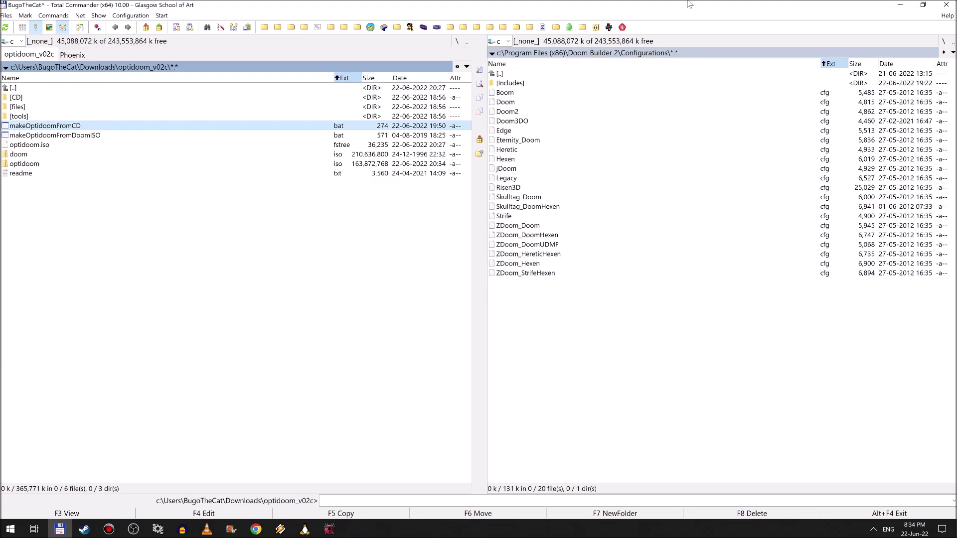
# - Launch 4DO, start the game from the mod options and begin level 1 on Hurt me plenty
pyautogui.click(622, 27)
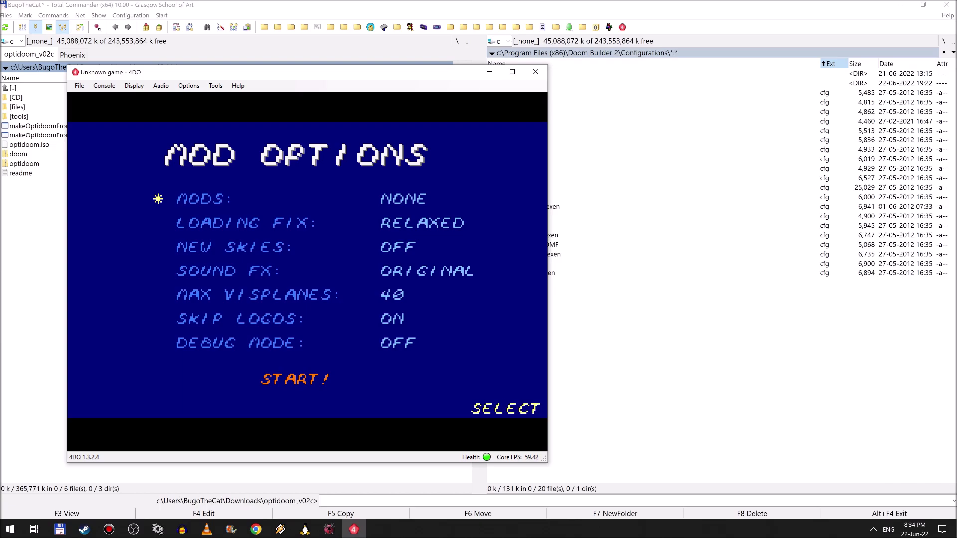
pyautogui.press('Right')
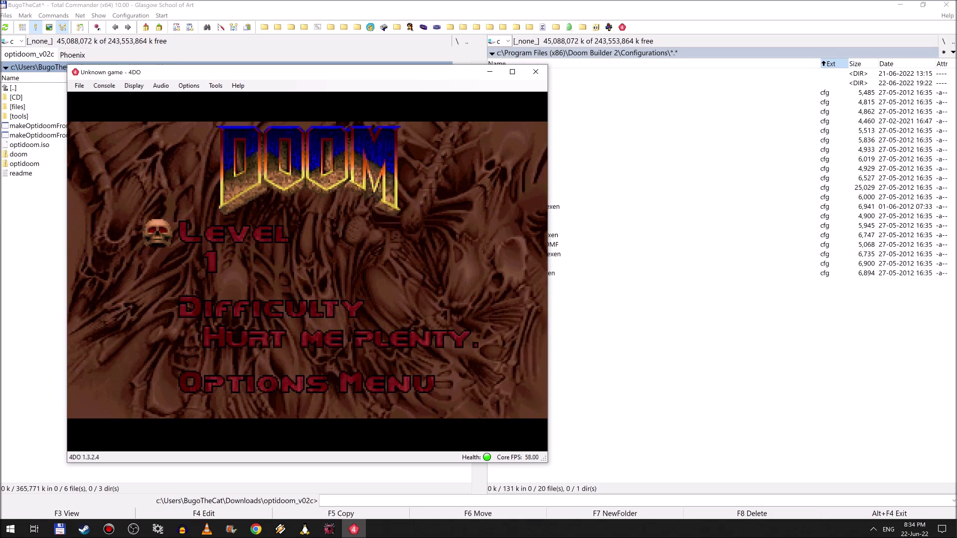
pyautogui.press('Return')
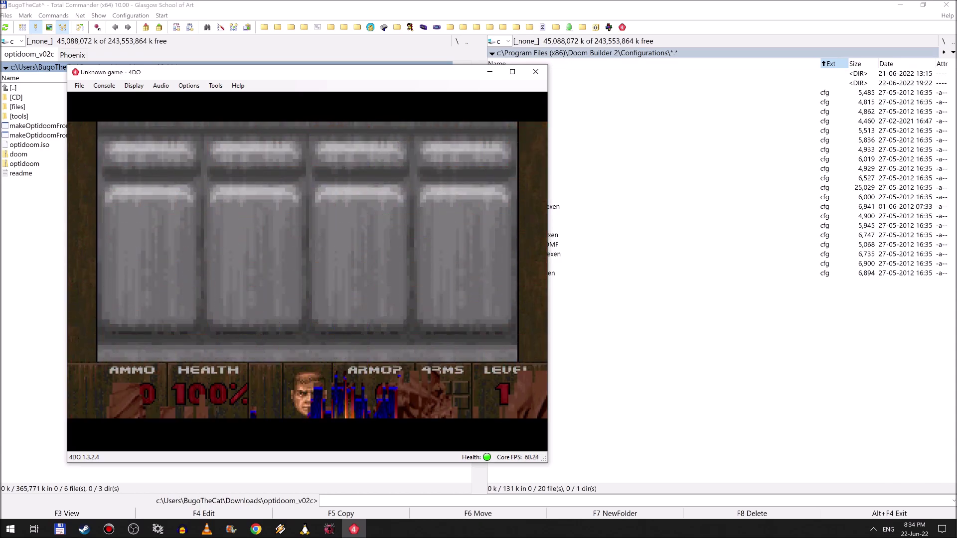
# - Walk down the corridor into the open-sky room and look around at its SUPPORT3 walls
pyautogui.press('Right')
pyautogui.press('Up')
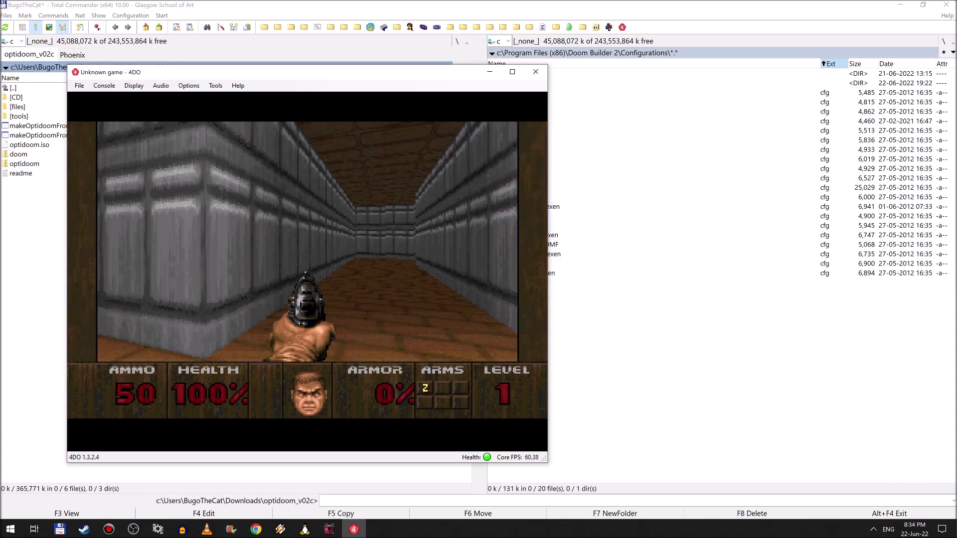
pyautogui.press('Left')
pyautogui.press('Left')
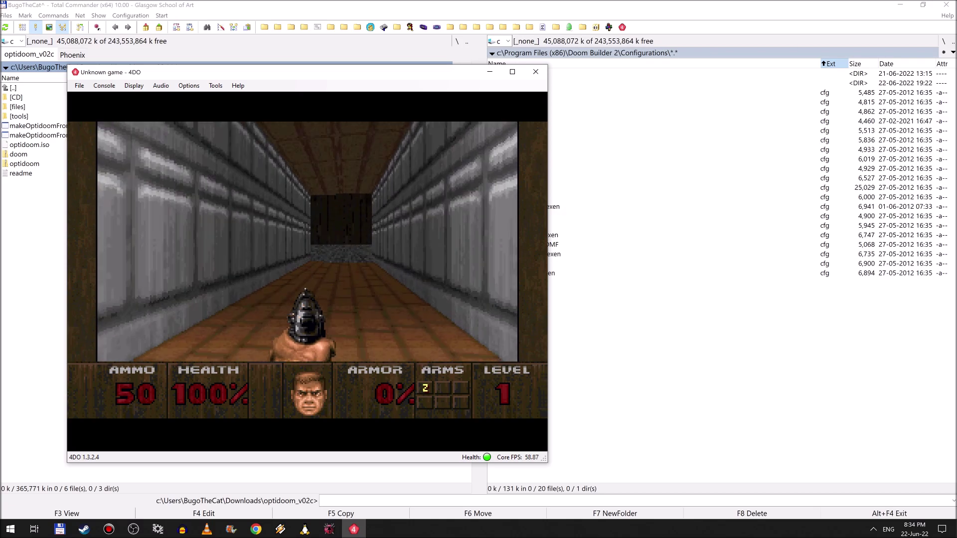
pyautogui.press('Up')
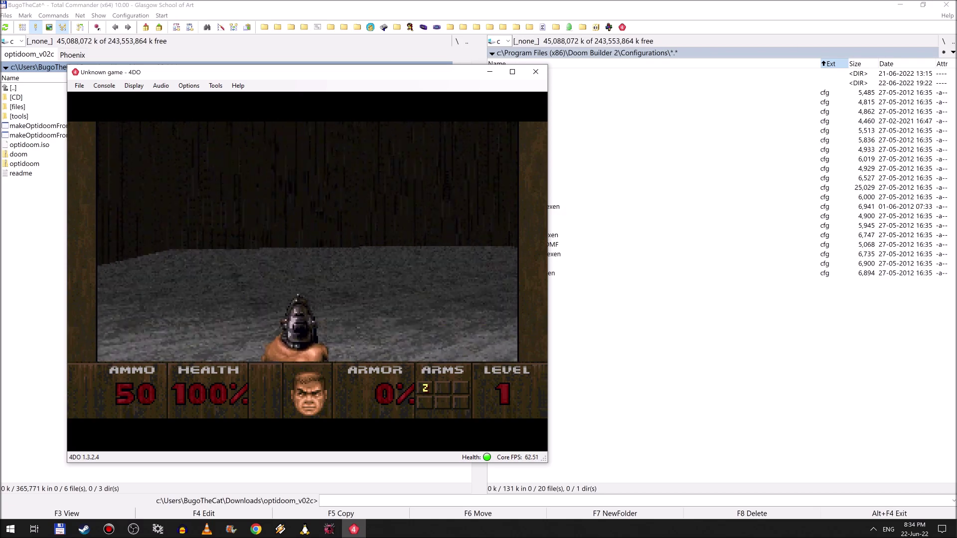
pyautogui.press('Left')
# - Turn Fly mode on in the game's Extra options
pyautogui.press('Return')
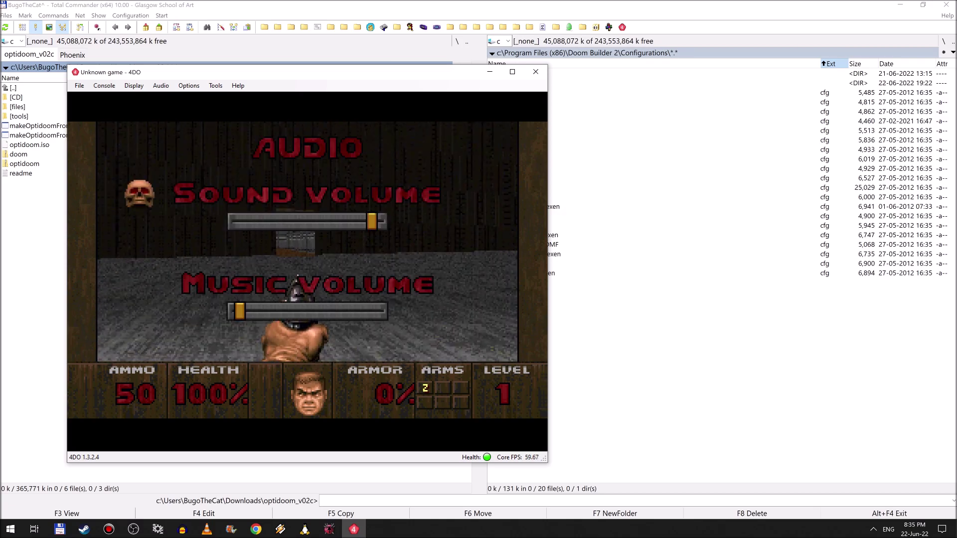
pyautogui.press('Up')
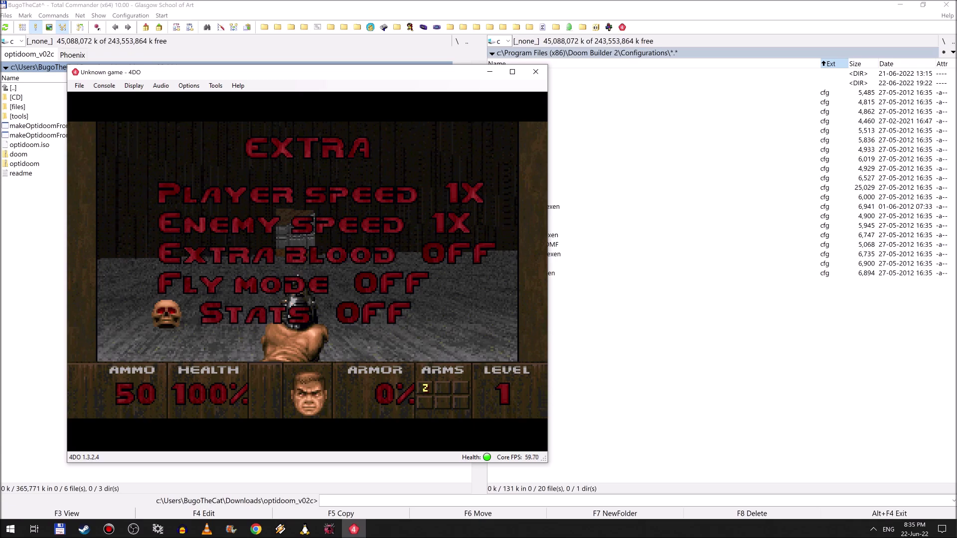
pyautogui.press('Up')
pyautogui.press('Return')
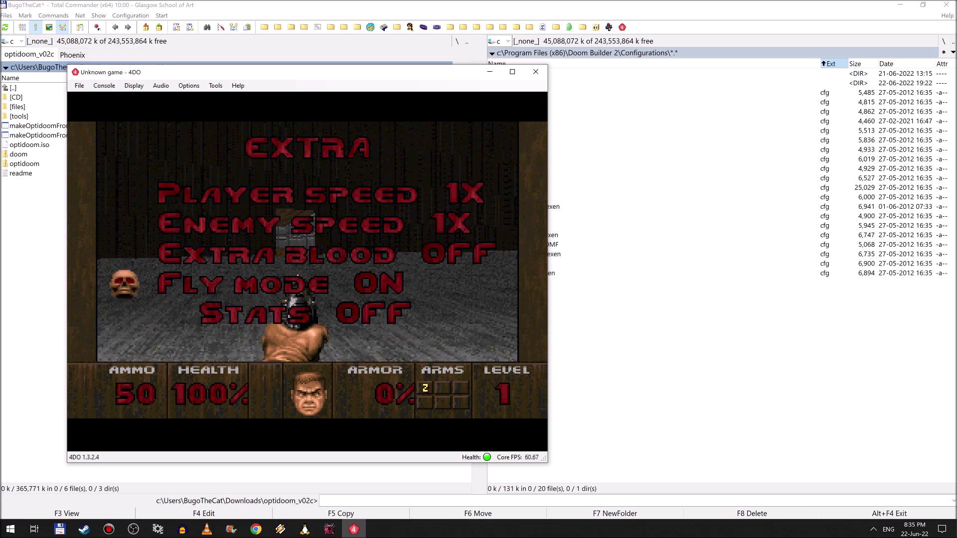
# - Leave the options and fly around the open-sky room, viewing its walls, floor and corridor entrance
pyautogui.press('Escape')
pyautogui.press('Left')
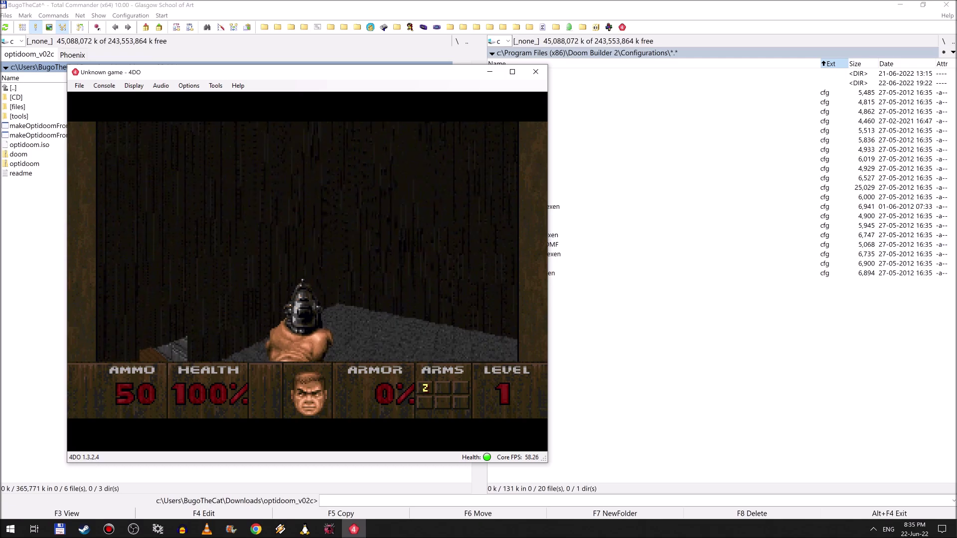
pyautogui.press('Up')
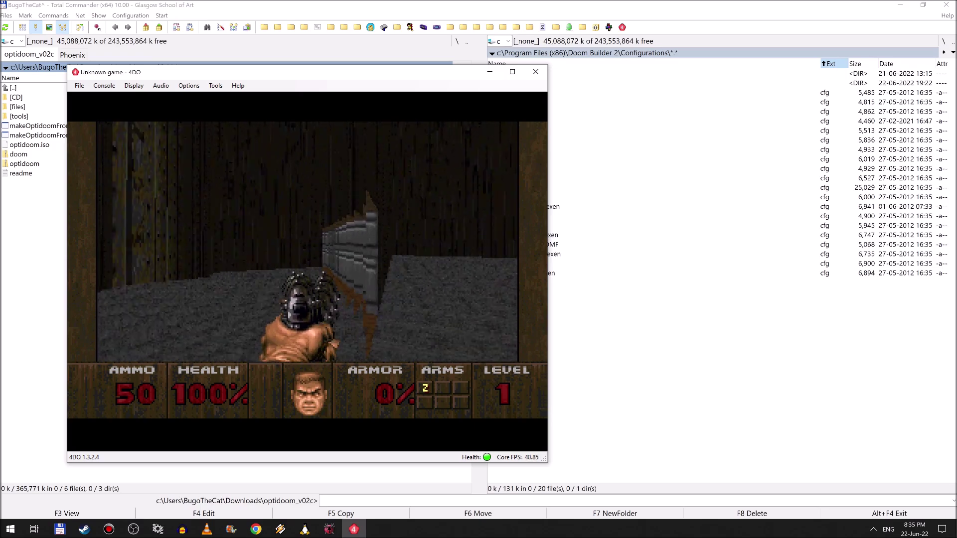
pyautogui.press('Left')
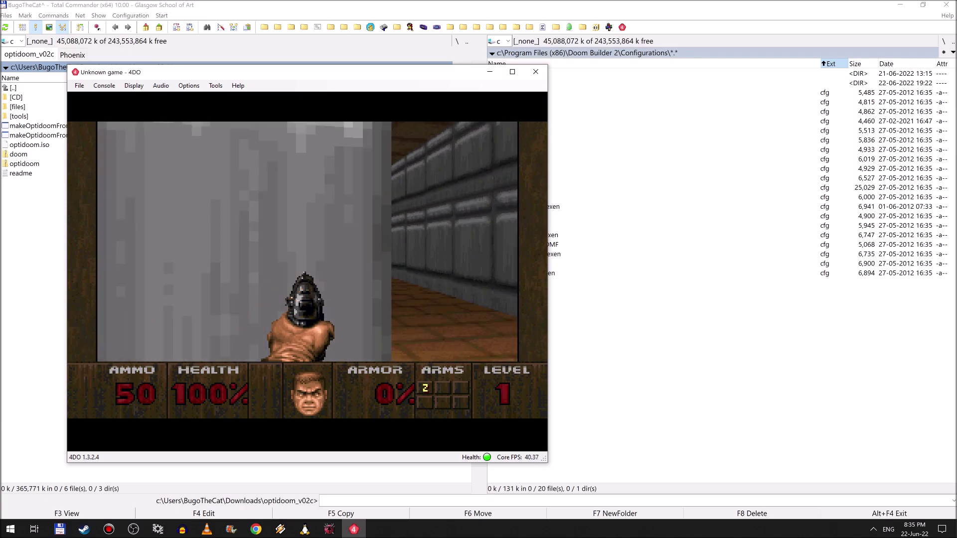
# - Move through the brick-floored corridors, pick up weapon 3, switch to it and face the passage leading to the open-sky room
pyautogui.press('Left')
pyautogui.press('Up')
pyautogui.press('Right')
pyautogui.press('Up')
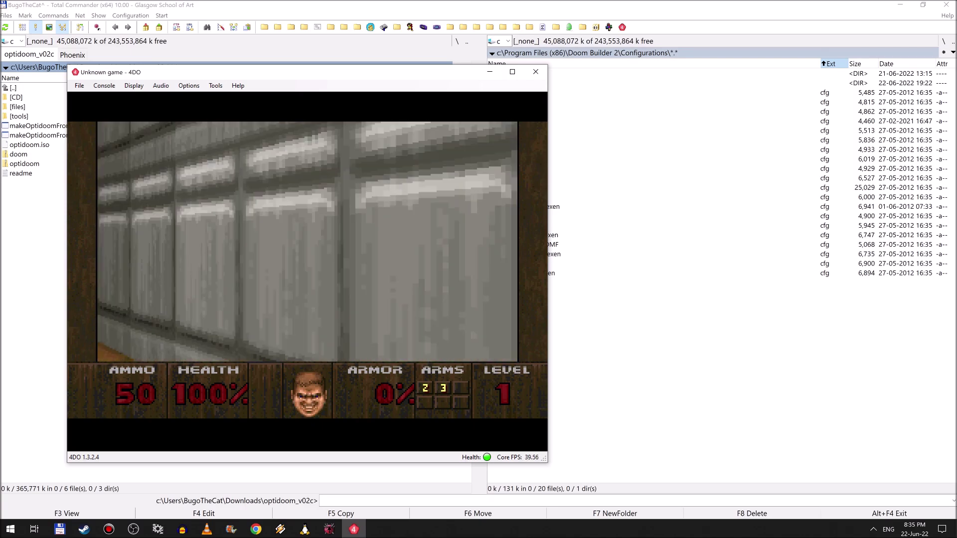
pyautogui.press('3')
pyautogui.press('Right')
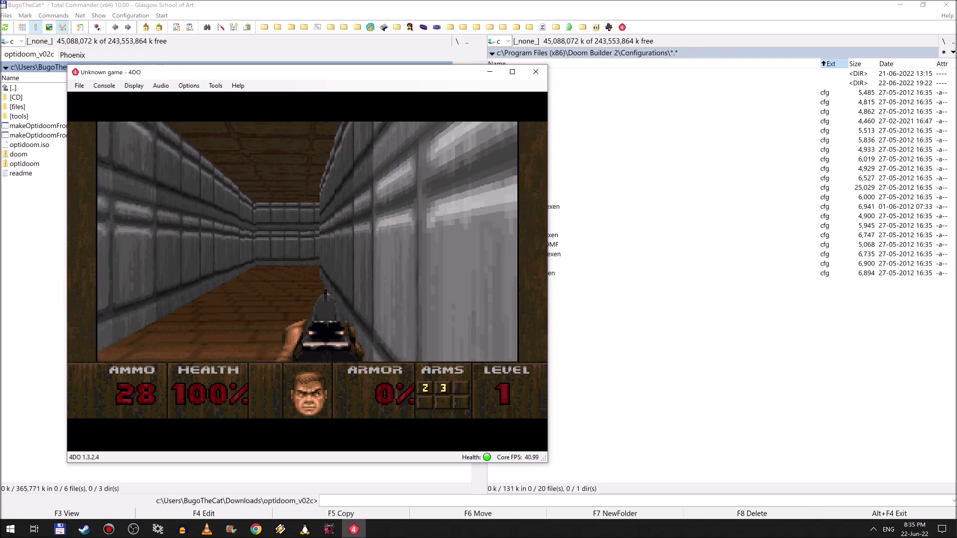
pyautogui.press('Up')
pyautogui.press('Left')
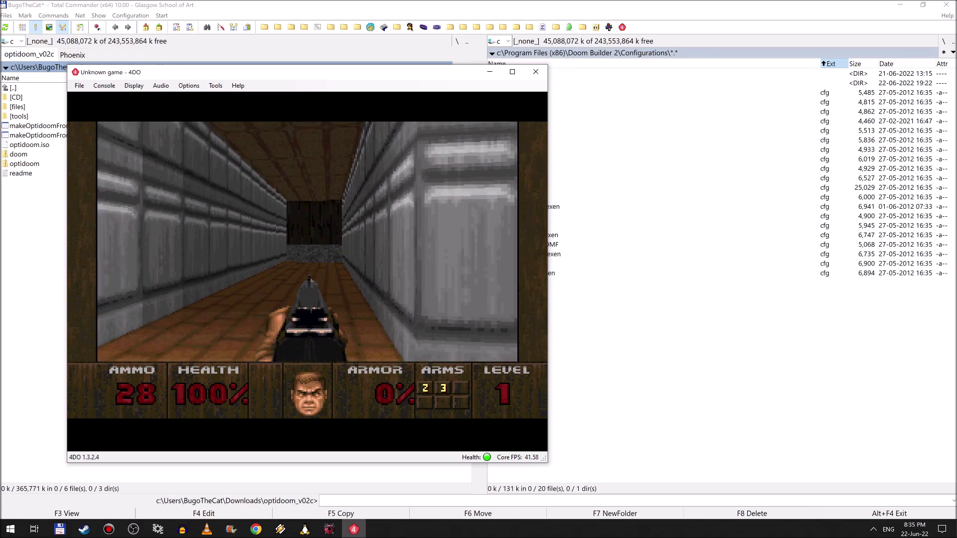
# - Close 4DO and switch to Doom Builder with the MAP01 corridors in view
pyautogui.hotkey('alt', 'F4')
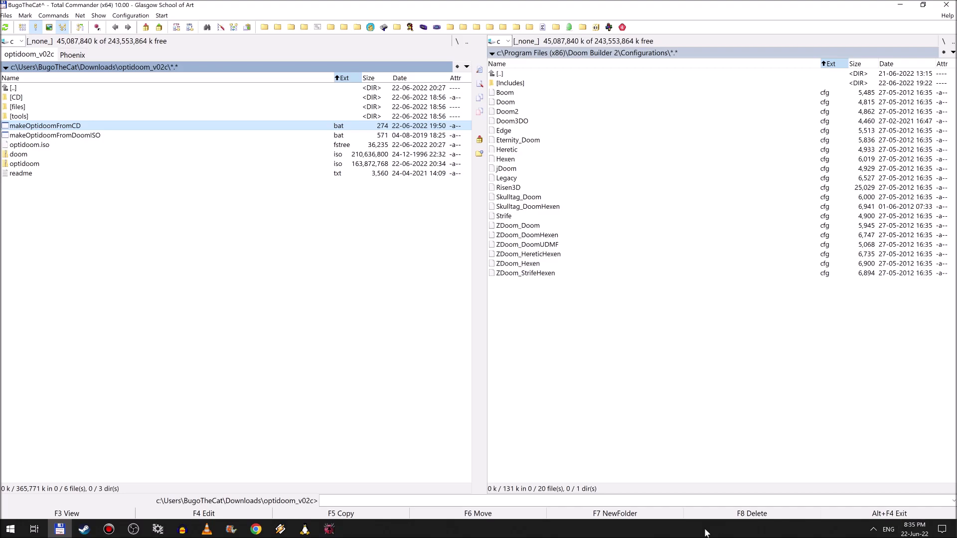
pyautogui.click(328, 529)
pyautogui.scroll(-4, 503, 241)
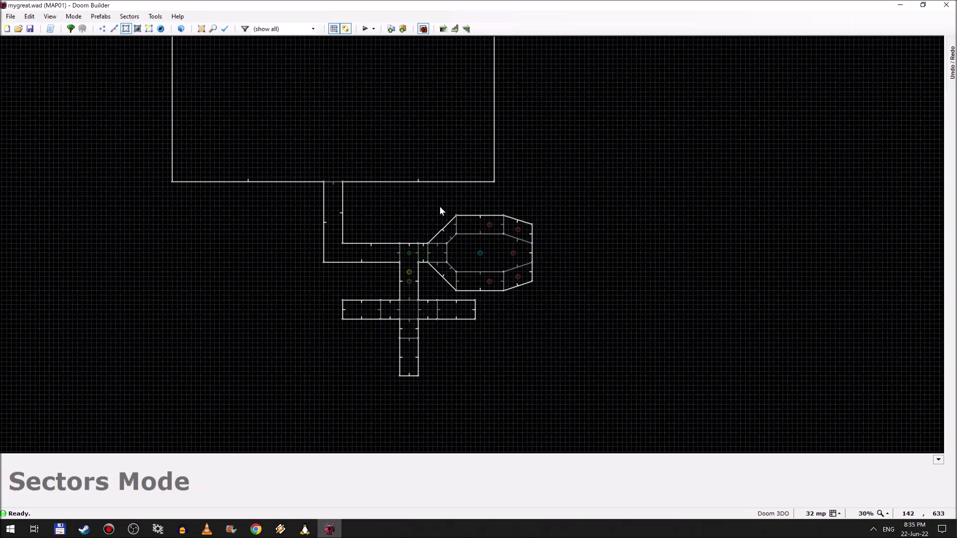
pyautogui.scroll(4, 387, 301)
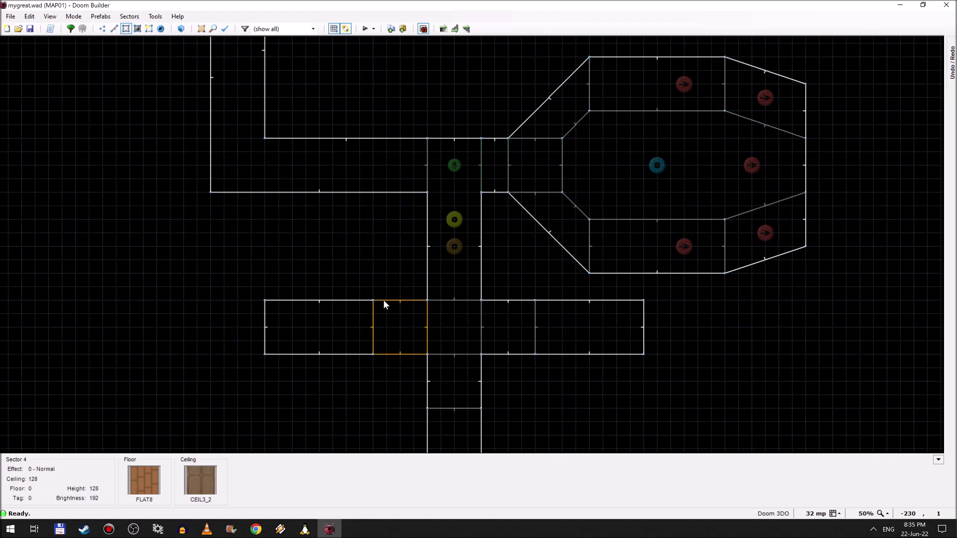
pyautogui.scroll(-1, 357, 241)
# - Browse the special effects available for the L-shaped corridor sector, including the fog, warp and scroll options, leaving the sector unedited
pyautogui.rightClick(305, 180)
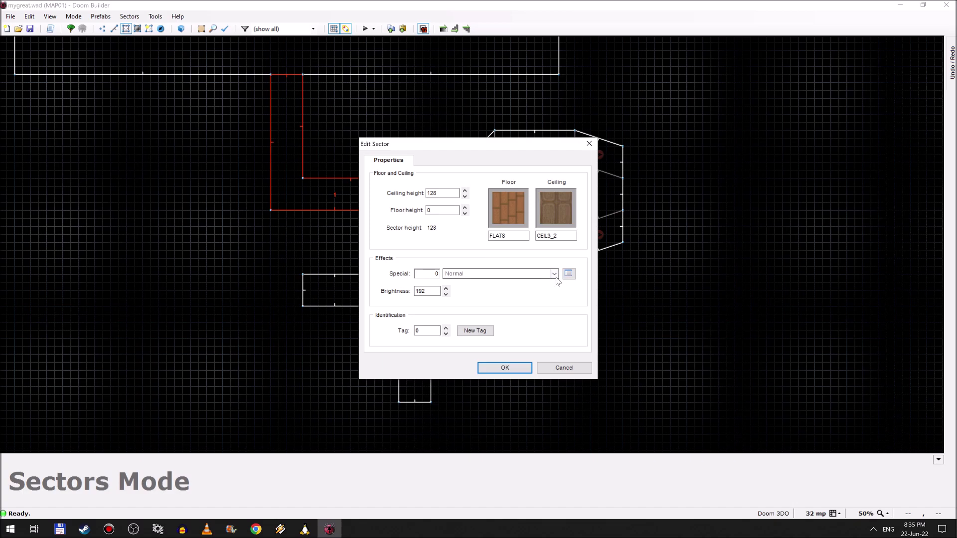
pyautogui.click(498, 274)
pyautogui.scroll(-2, 518, 339)
pyautogui.scroll(-2, 518, 340)
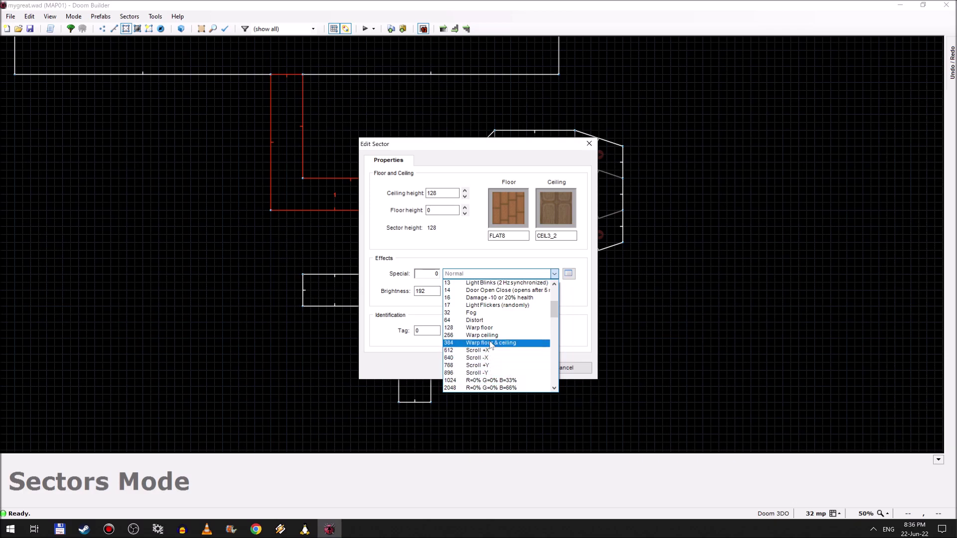
pyautogui.click(581, 321)
pyautogui.click(564, 368)
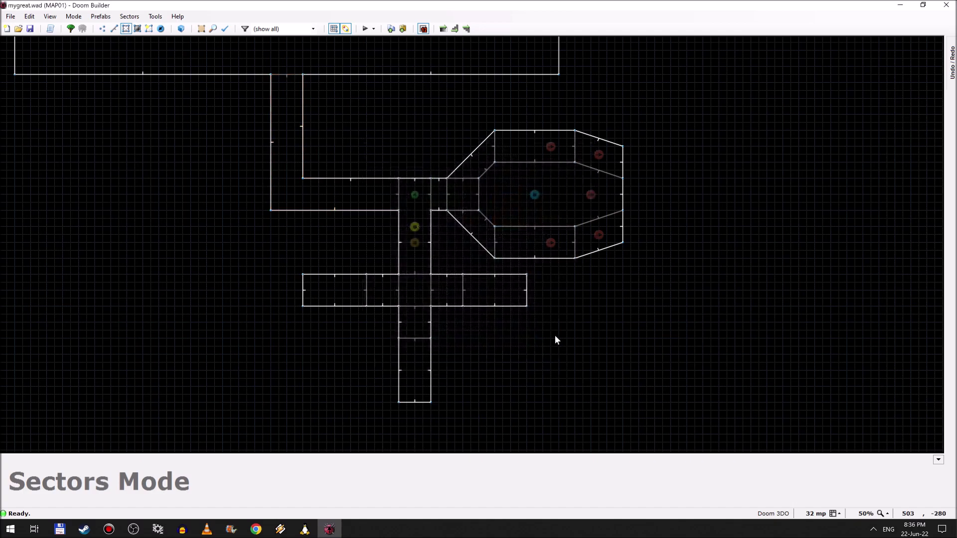